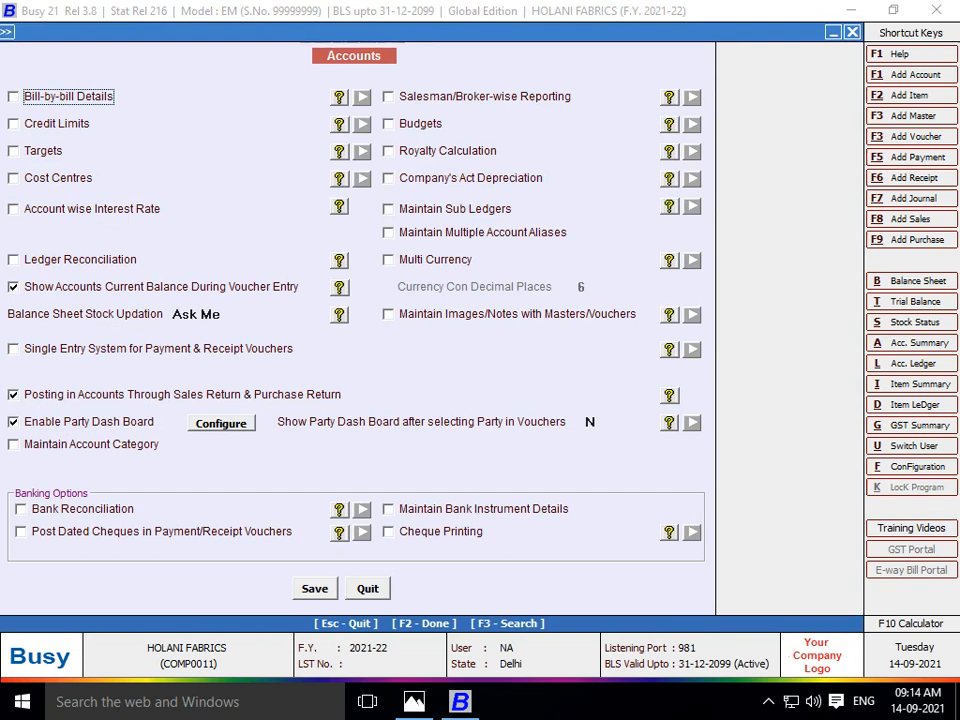
- Enable Bank Reconciliation and Maintain Bank Instrument Details in the Accounts options and save them
click(21, 509)
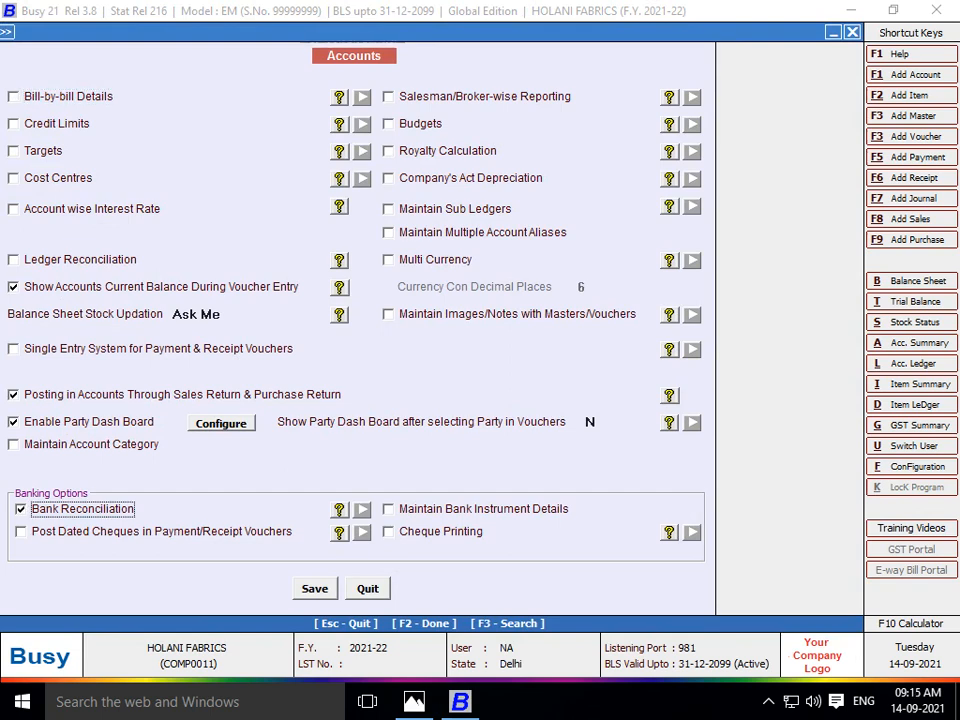
click(388, 509)
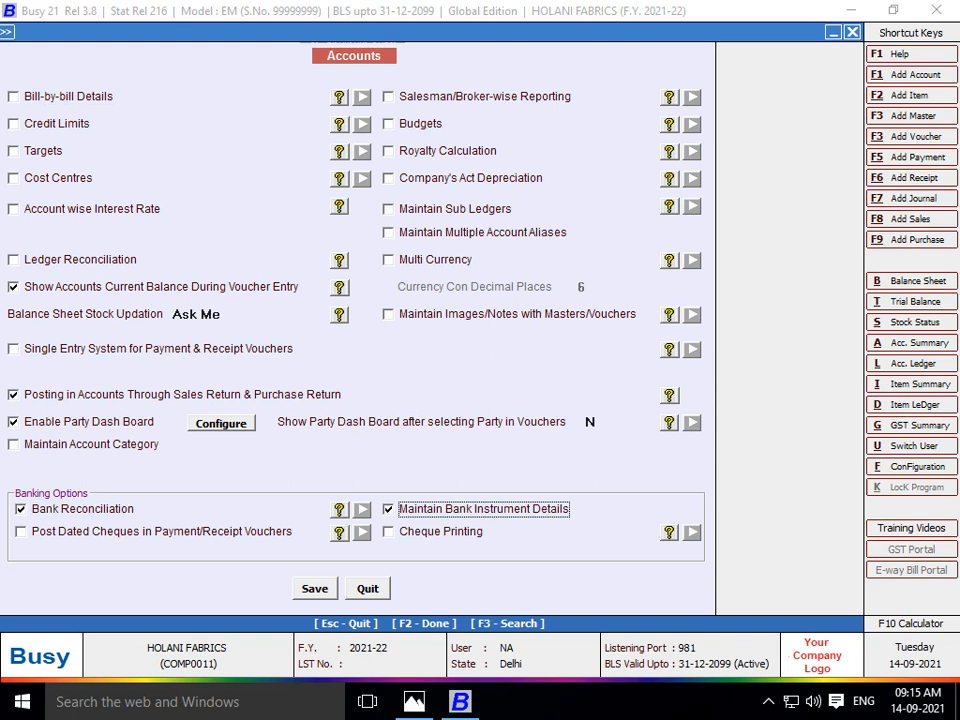
key(F2)
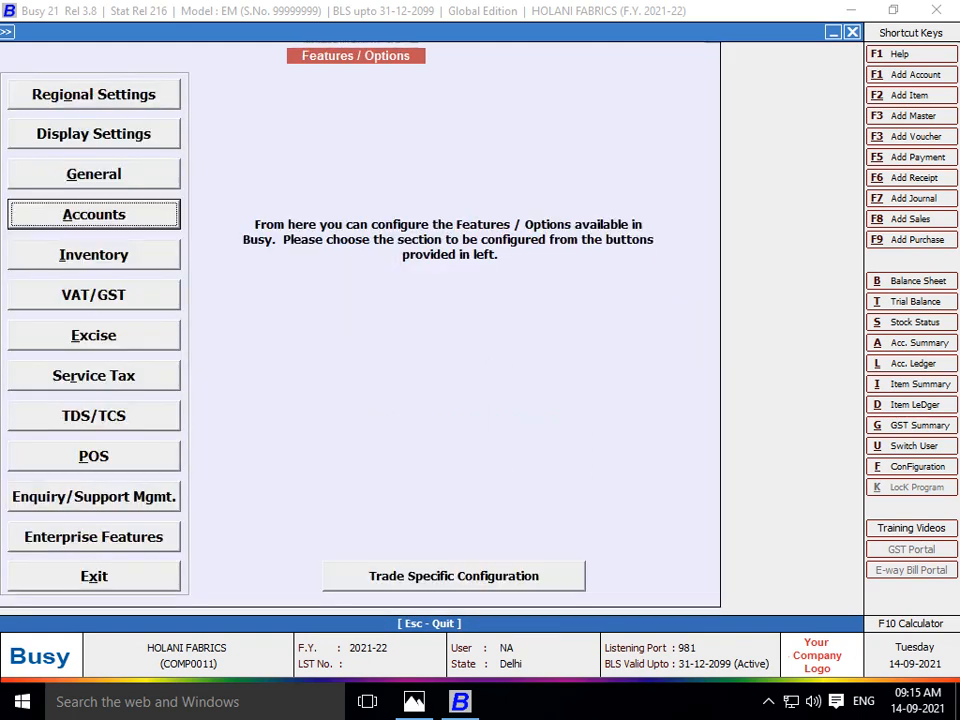
- In the Inventory options, set the stock valuation method to FIFO and maintain it material-centre-wise
key(Down)
key(Return)
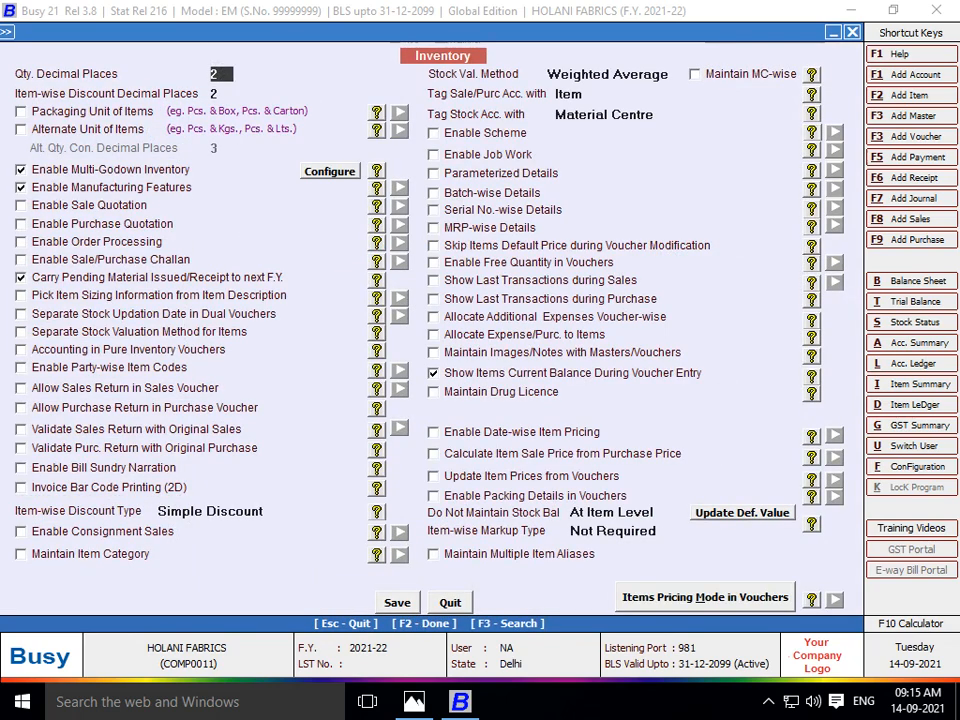
key(Return)
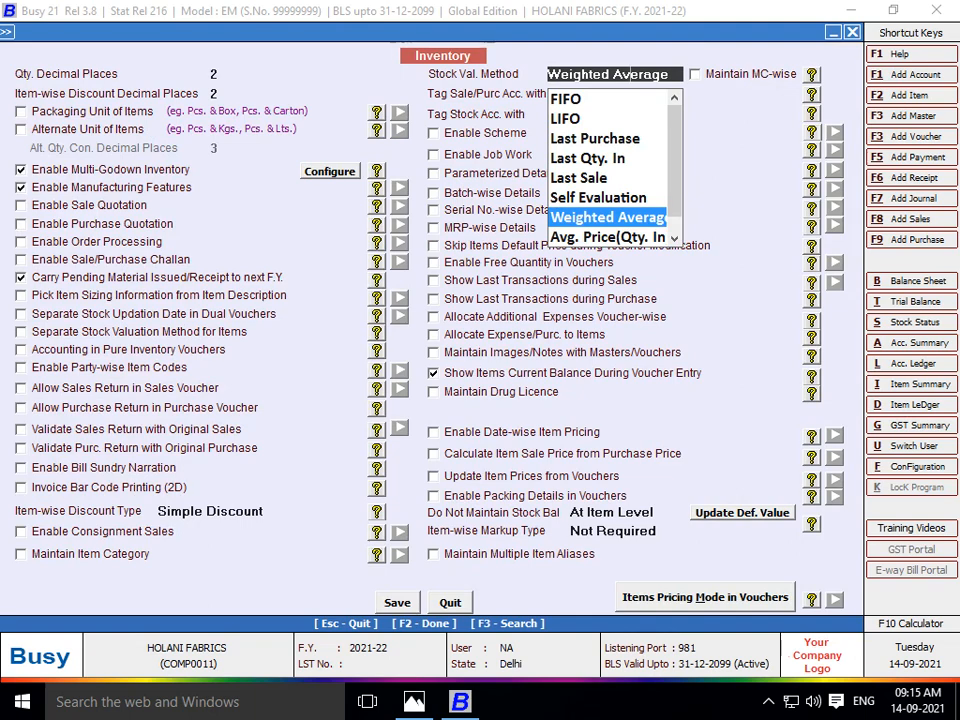
key(Home)
key(Return)
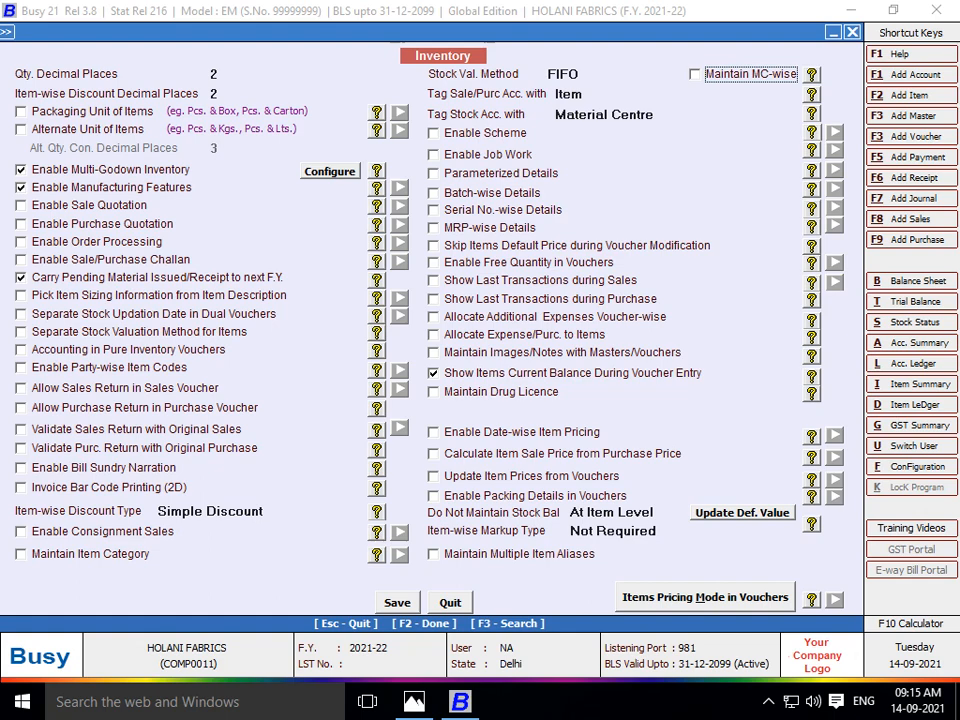
key(space)
- Enable job work both from outside parties and in-house, with job work entries adjusted in purchase and sale vouchers
click(434, 155)
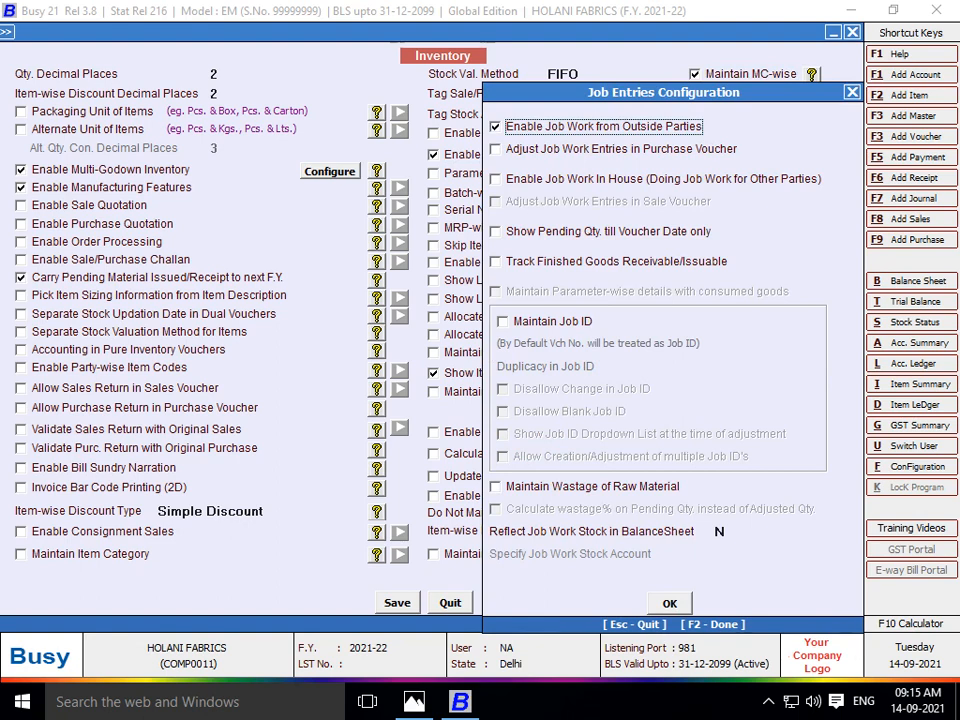
key(Return)
key(space)
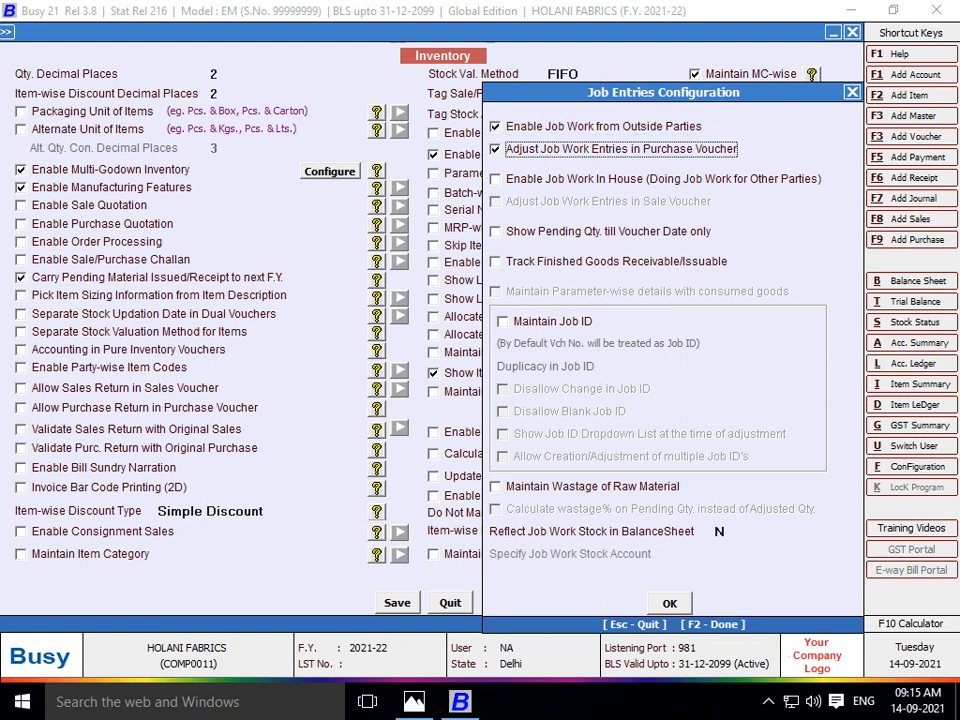
key(Return)
key(space)
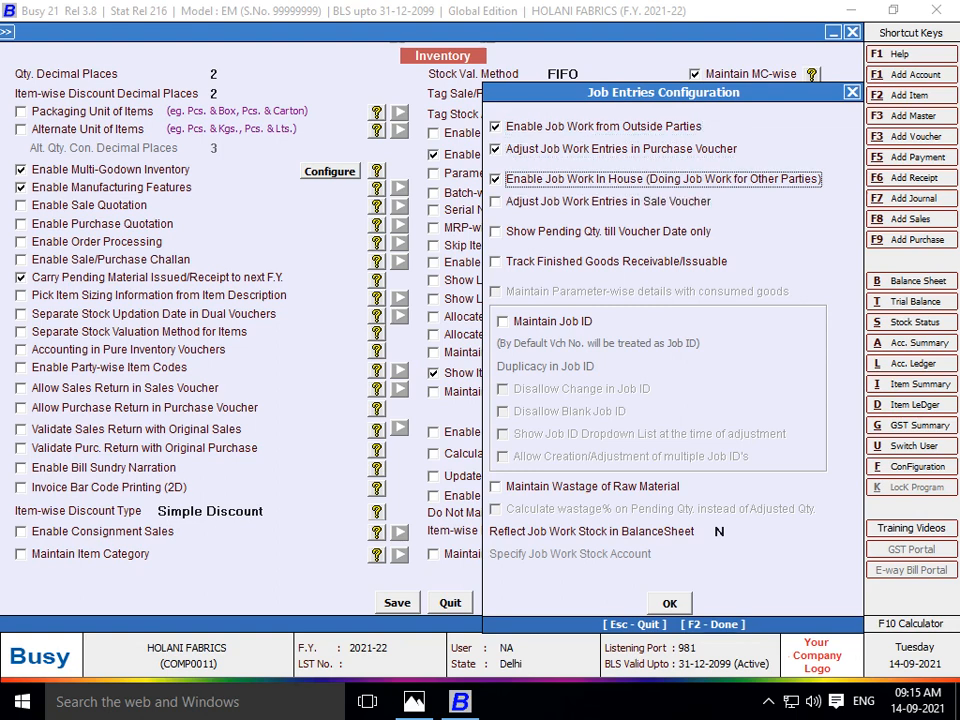
key(Return)
key(space)
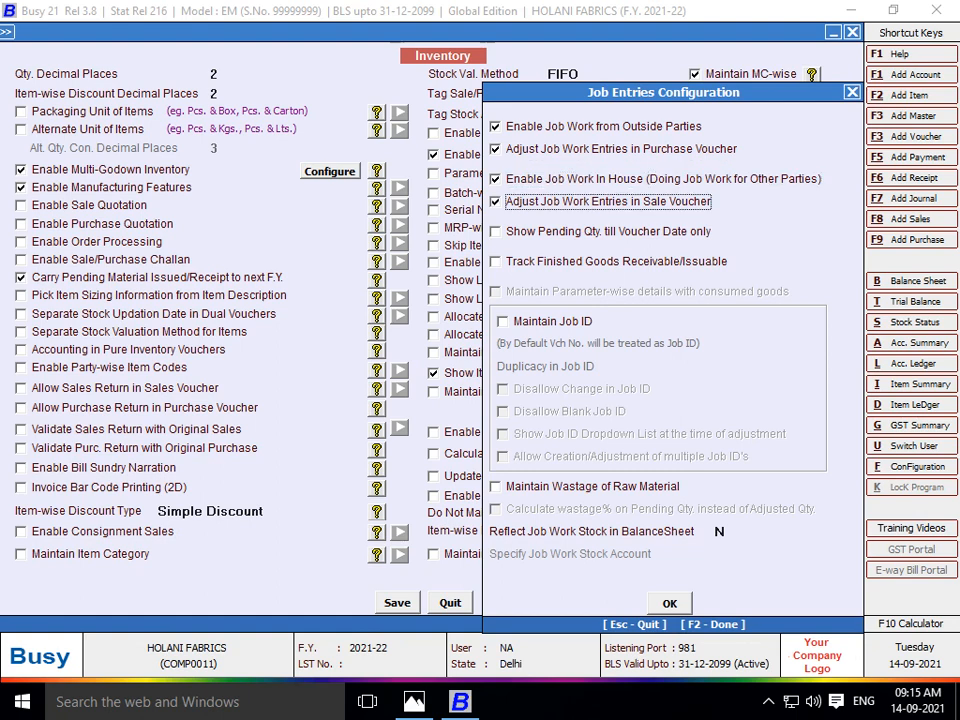
- Turn on pending quantity till voucher date only, finished goods tracking, Job ID and raw material wastage for job work, and confirm the configuration
key(Return)
key(space)
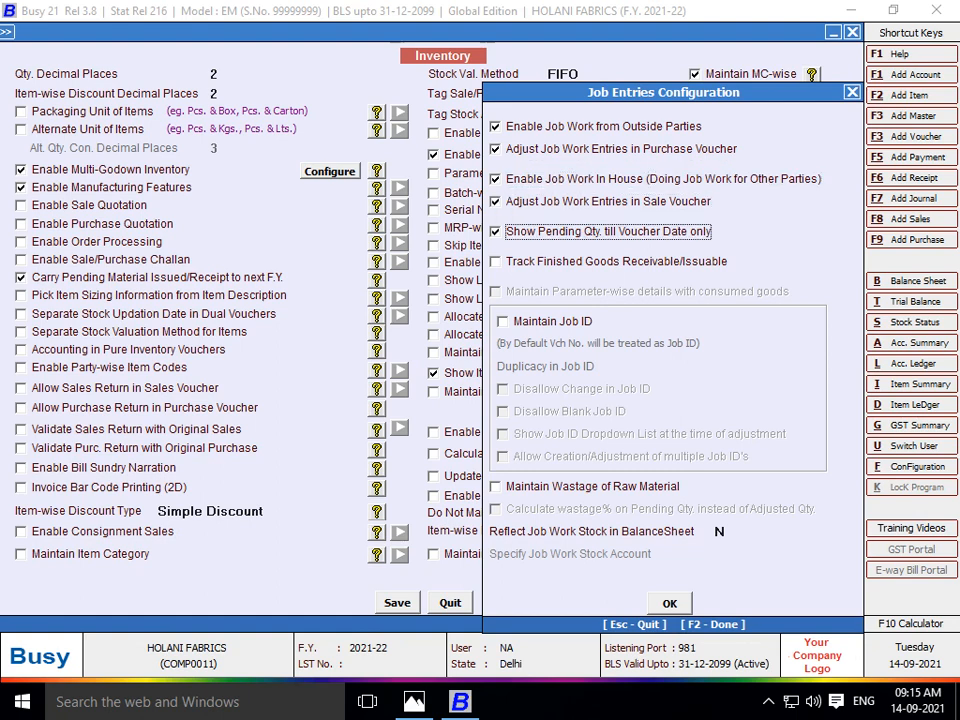
key(Return)
key(space)
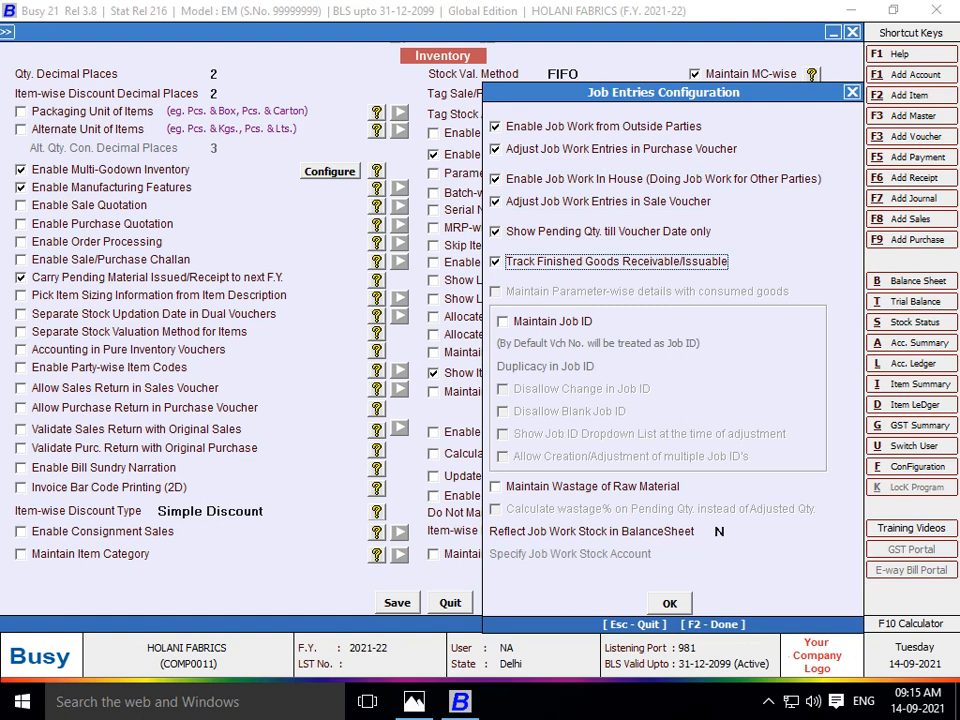
key(Return)
key(space)
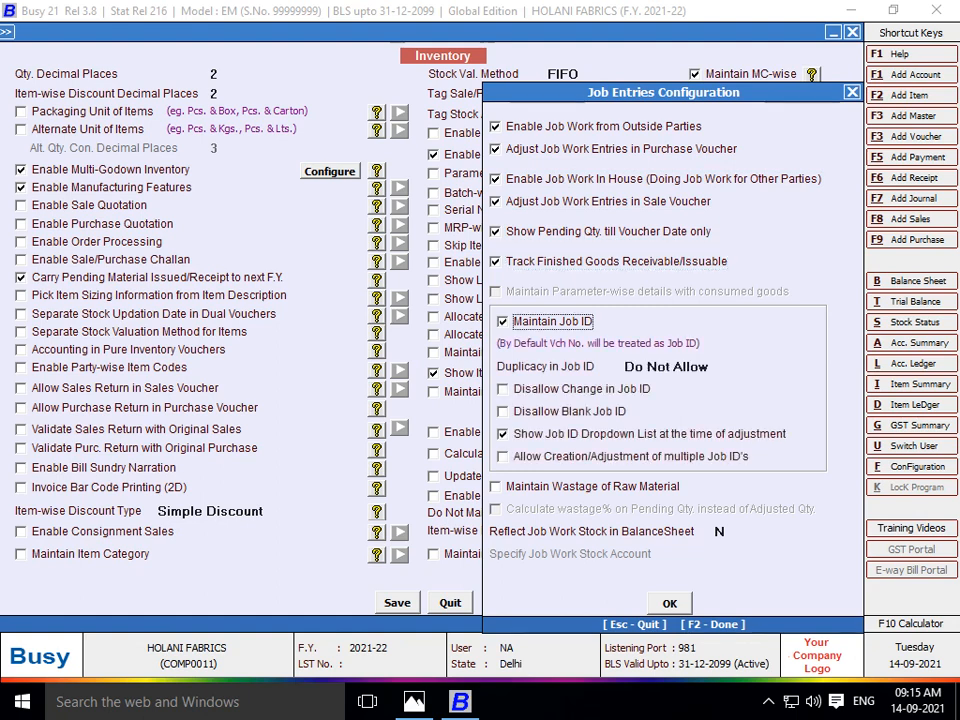
key(Return)
key(space)
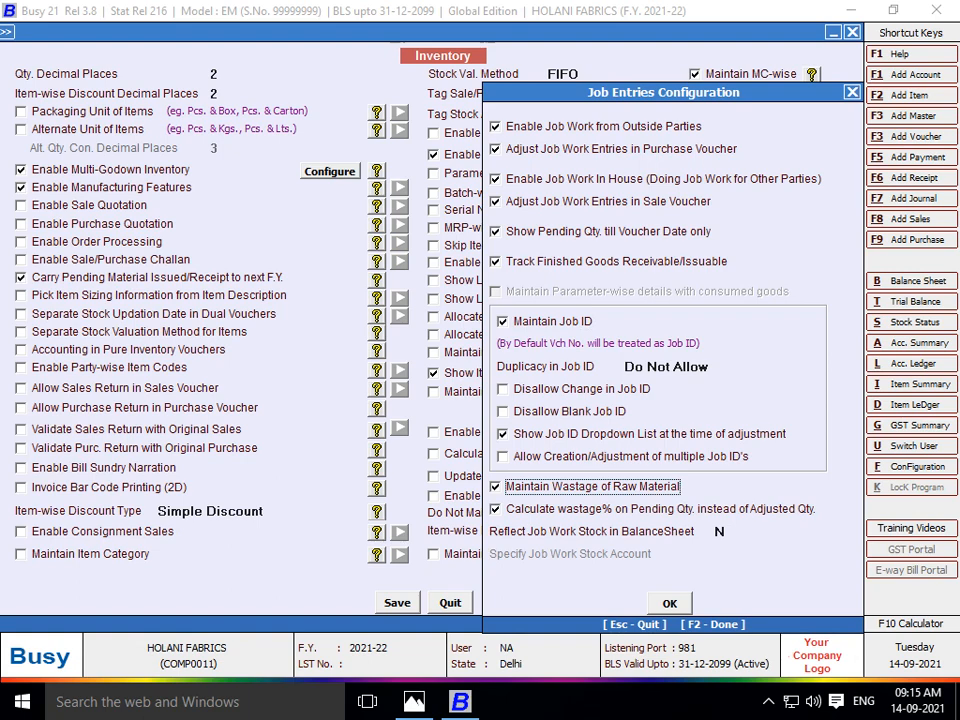
key(F2)
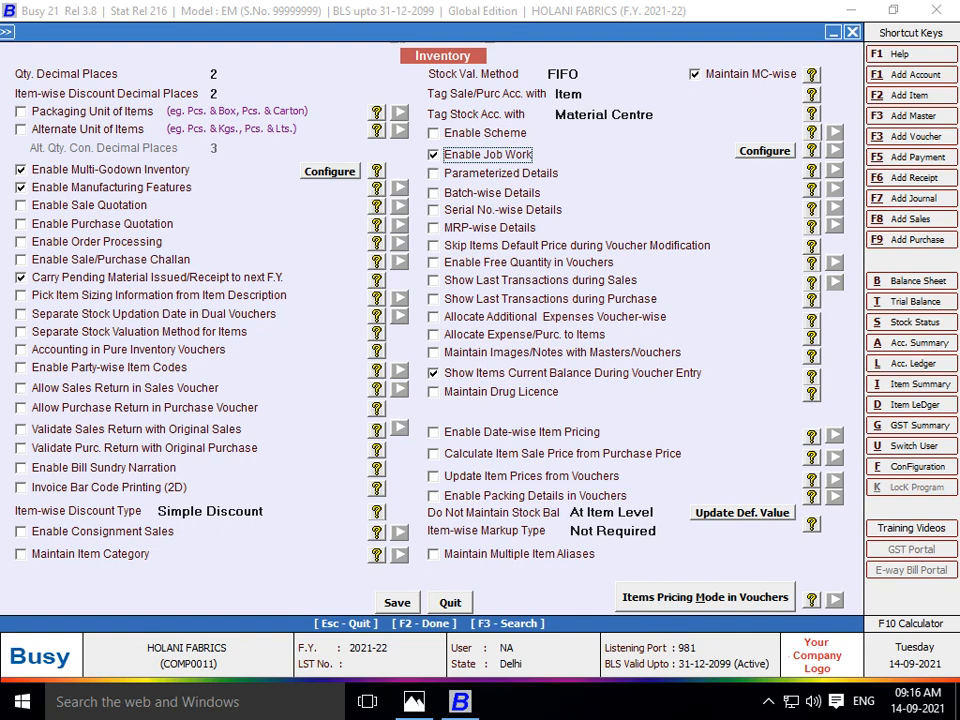
- Enable accounting in pure inventory vouchers for material issue, material receipt and stock transfer
click(21, 349)
key(space)
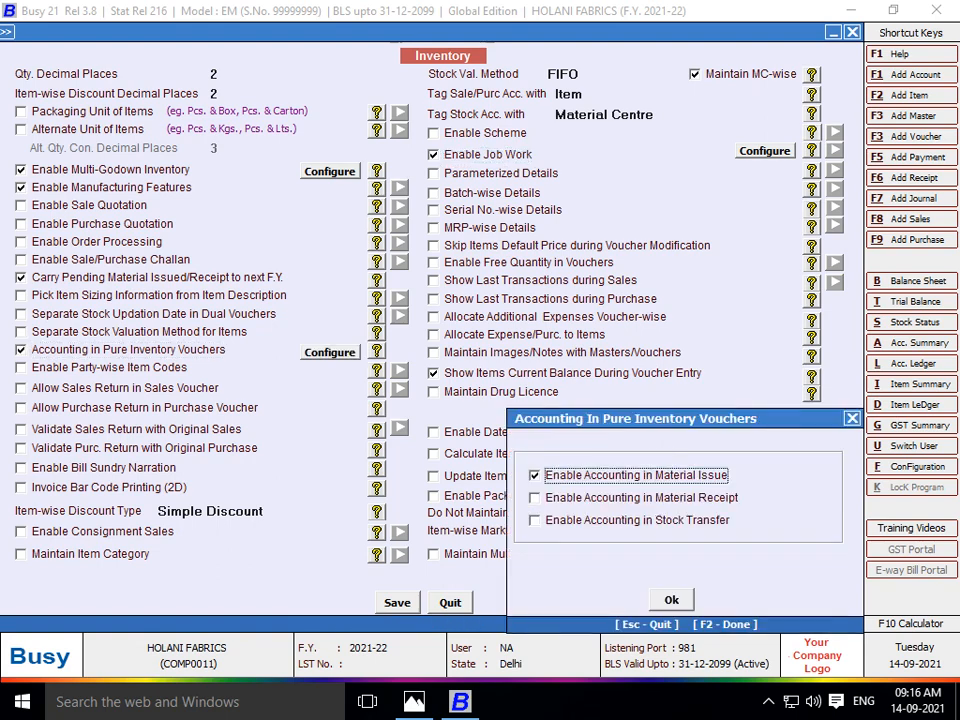
key(Down)
key(space)
key(Down)
key(space)
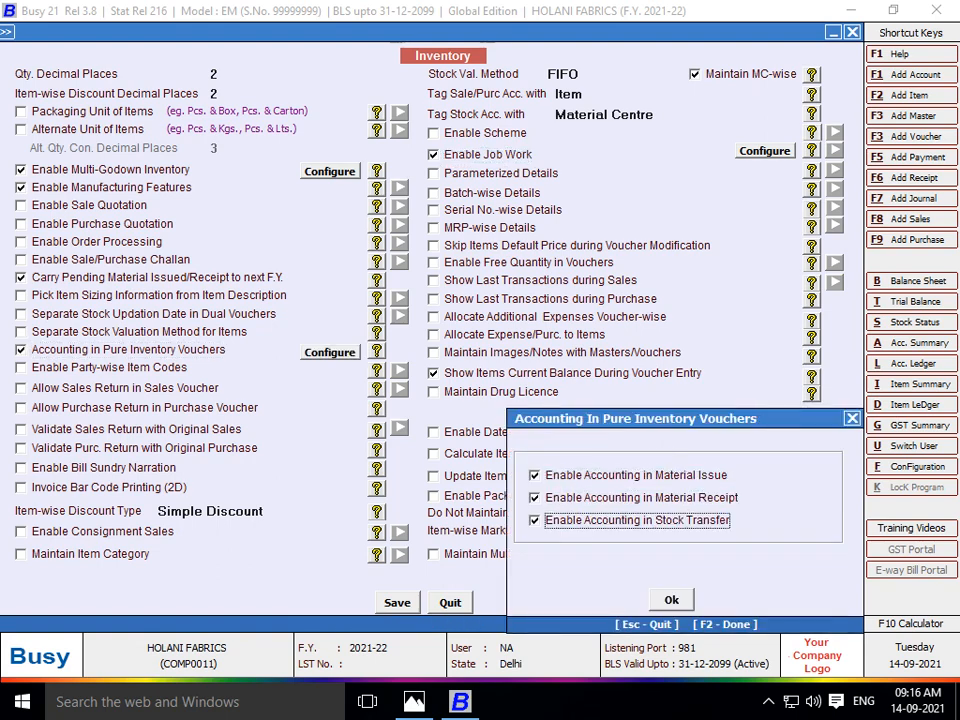
key(F2)
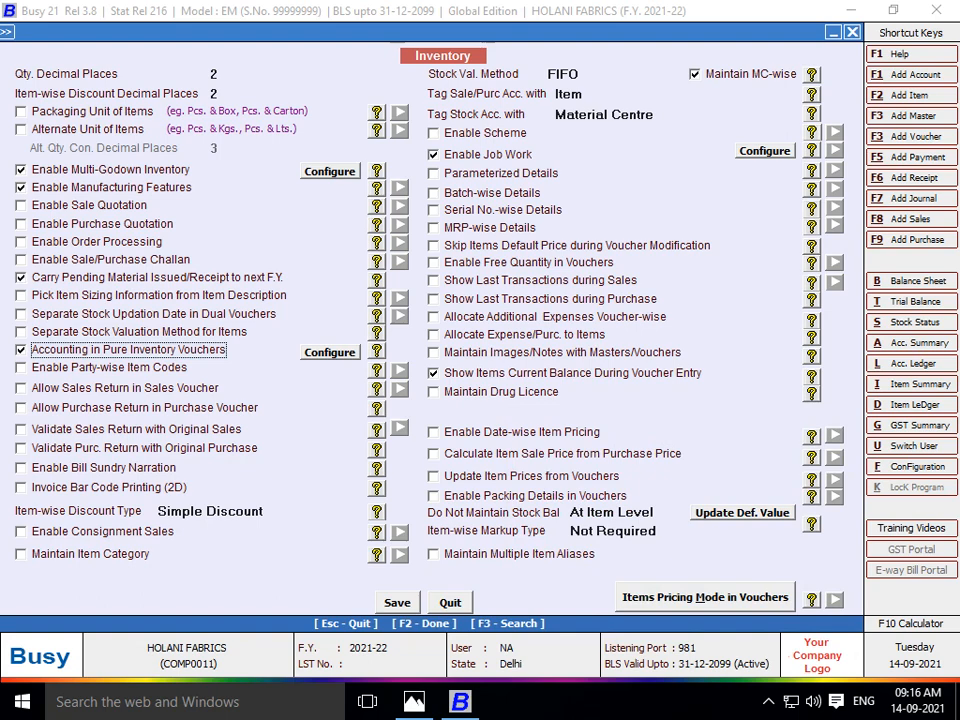
- Enable Alternate Unit of Items with alternate quantity change allowed in vouchers, and save the Inventory options
click(21, 129)
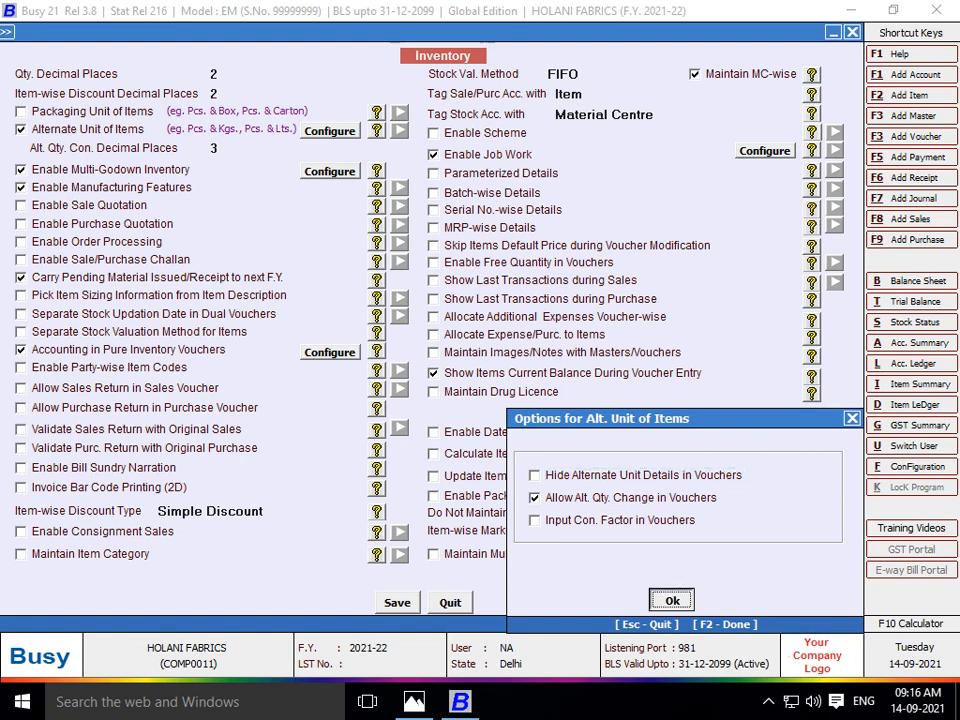
key(F2)
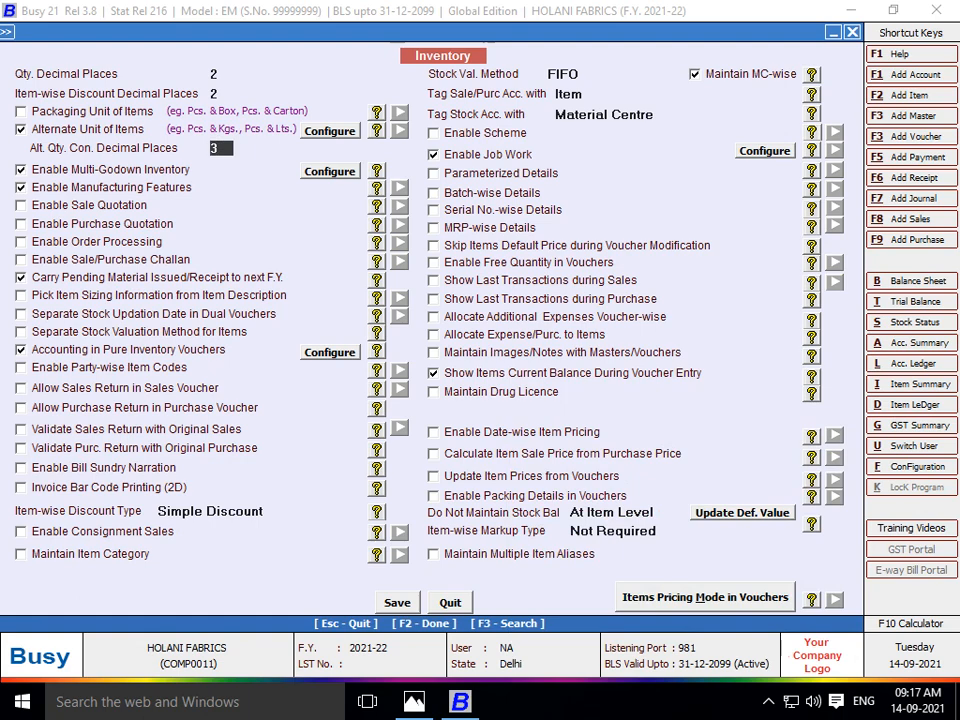
key(Return)
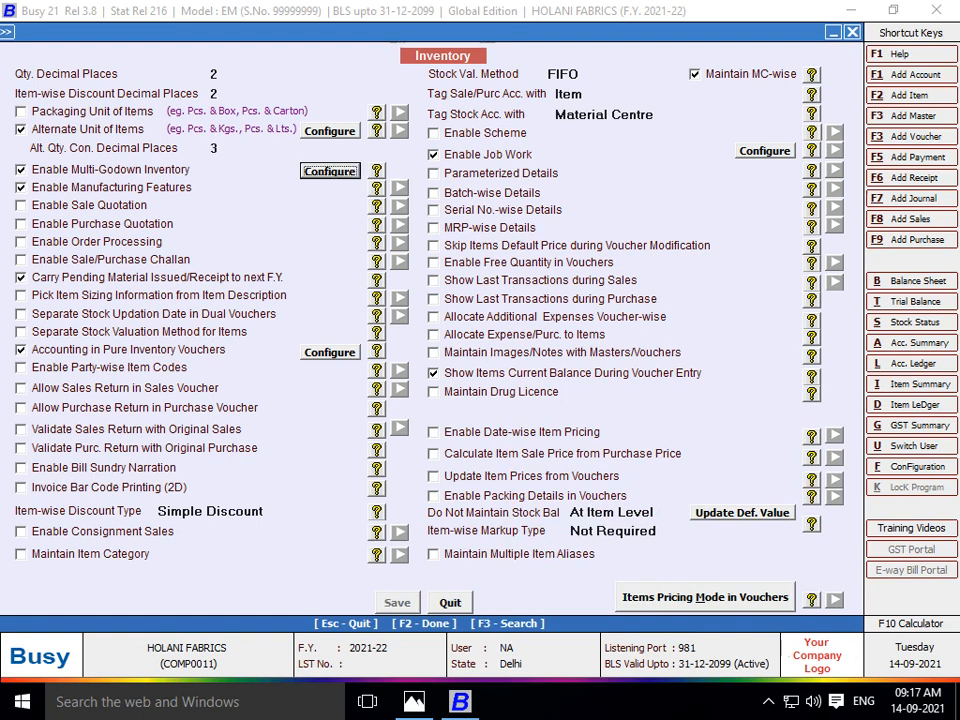
key(Escape)
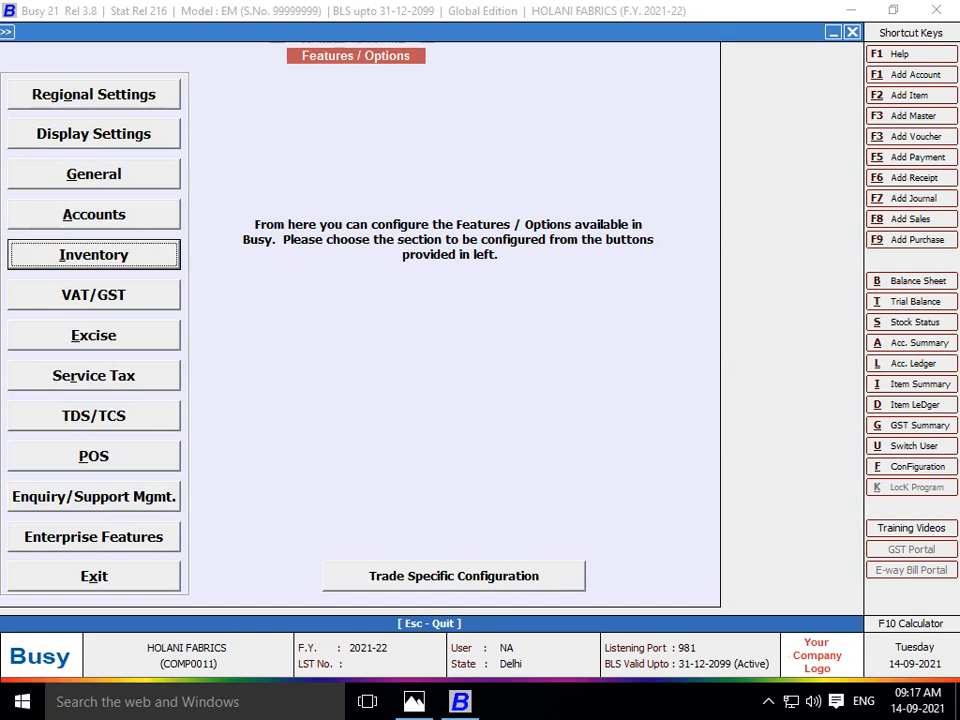
- Leave the feature options and open a new purchase voucher
key(Escape)
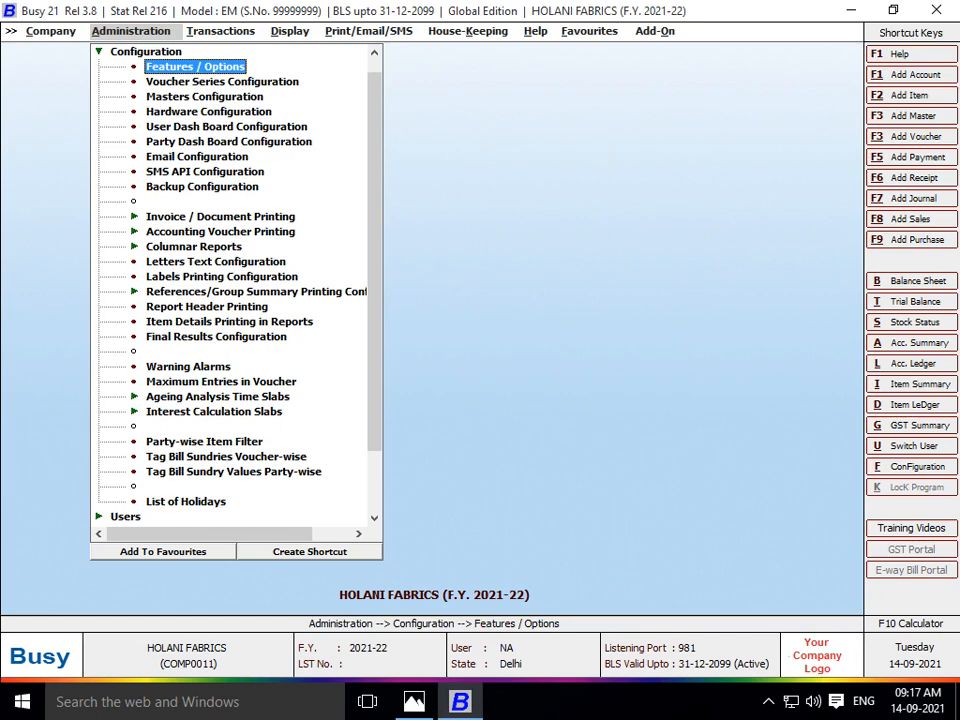
key(Right)
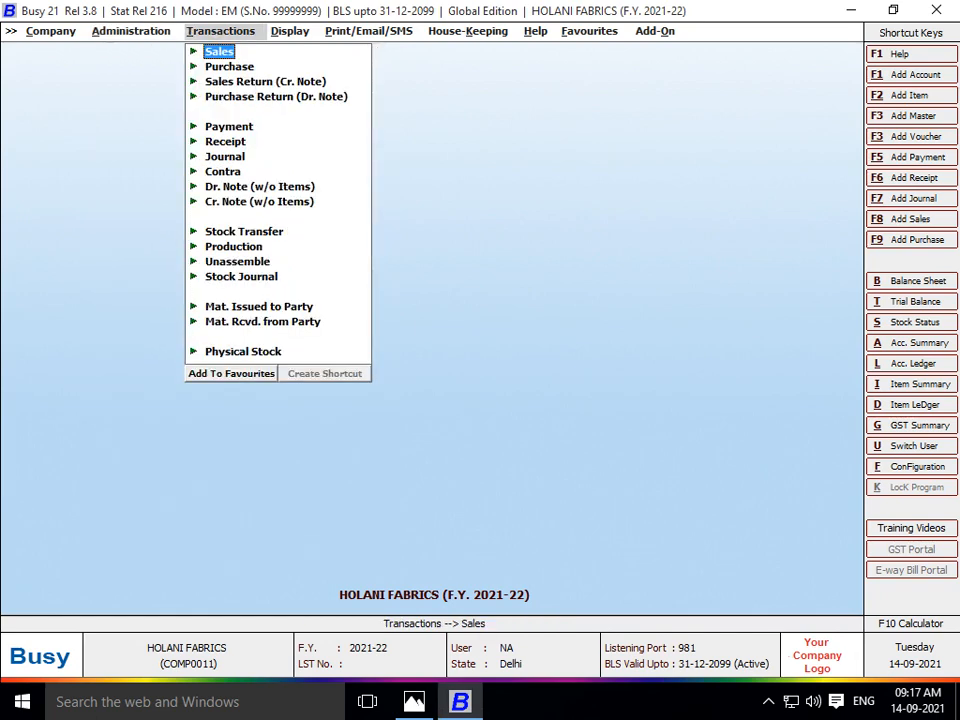
key(Down)
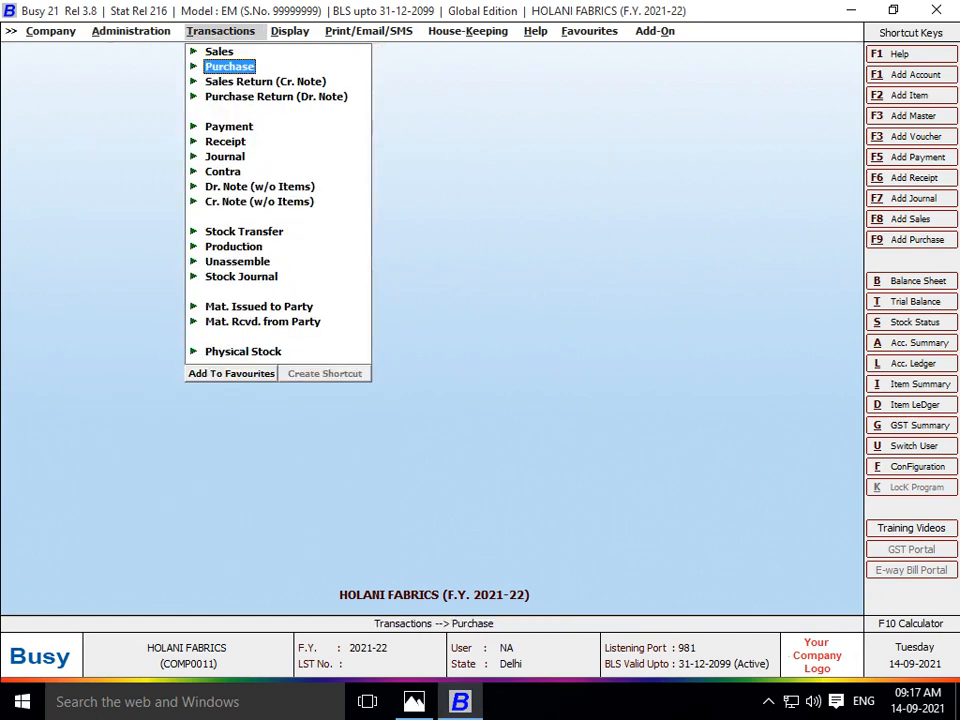
key(Return)
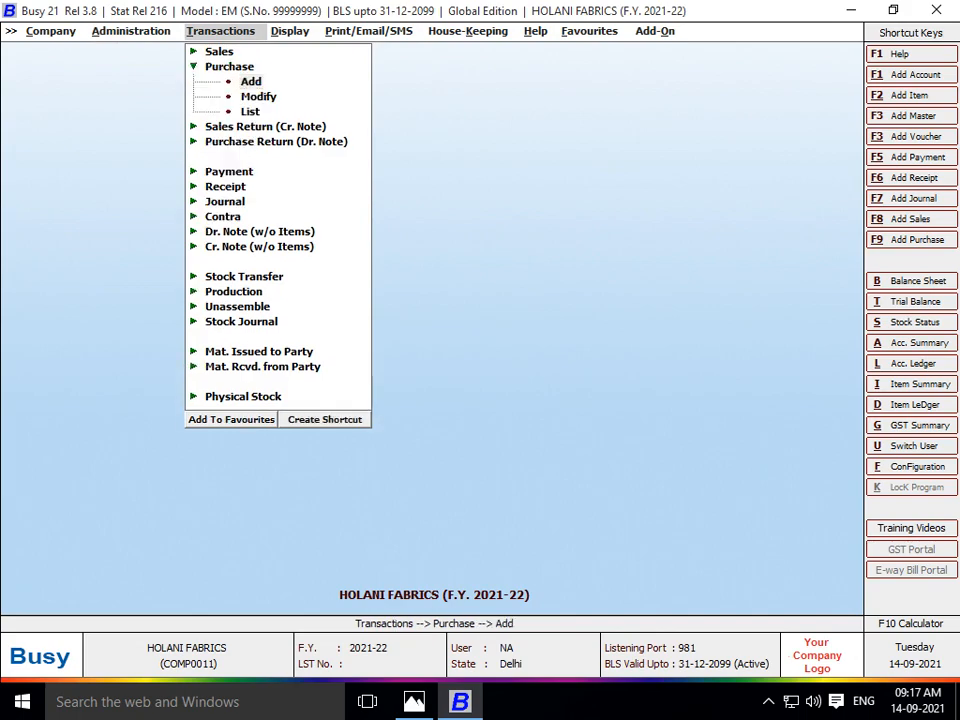
key(Return)
- Switch to Photos and bring up the Bag Drive Tourist Bagage invoice to read its details, returning to Busy
key(alt+Tab)
key(Right)
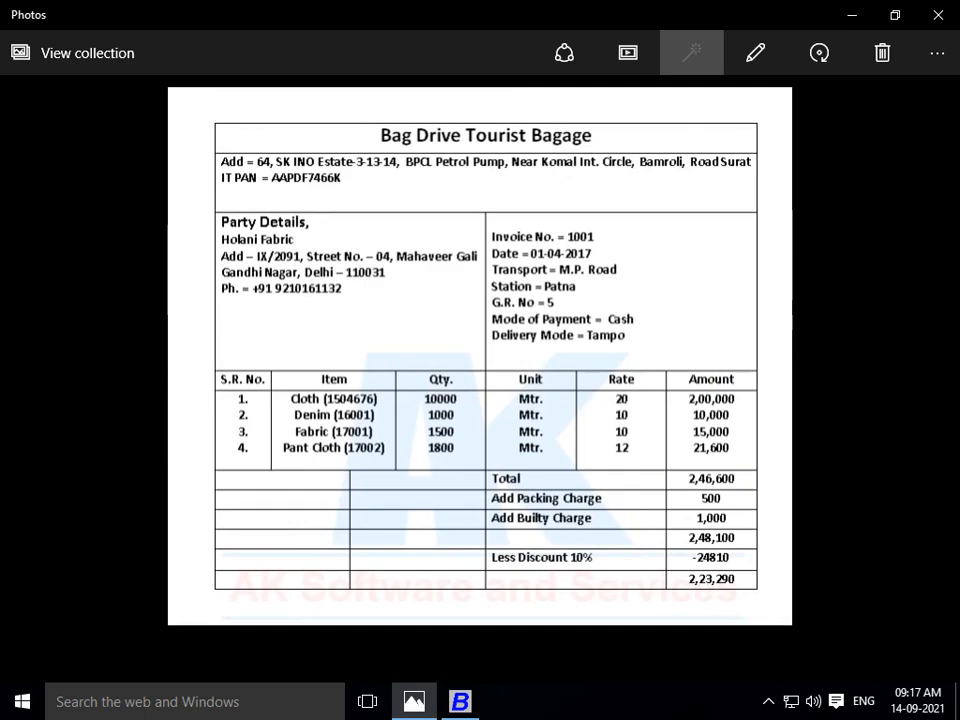
key(alt+Tab)
key(alt+Tab)
key(alt+Tab)
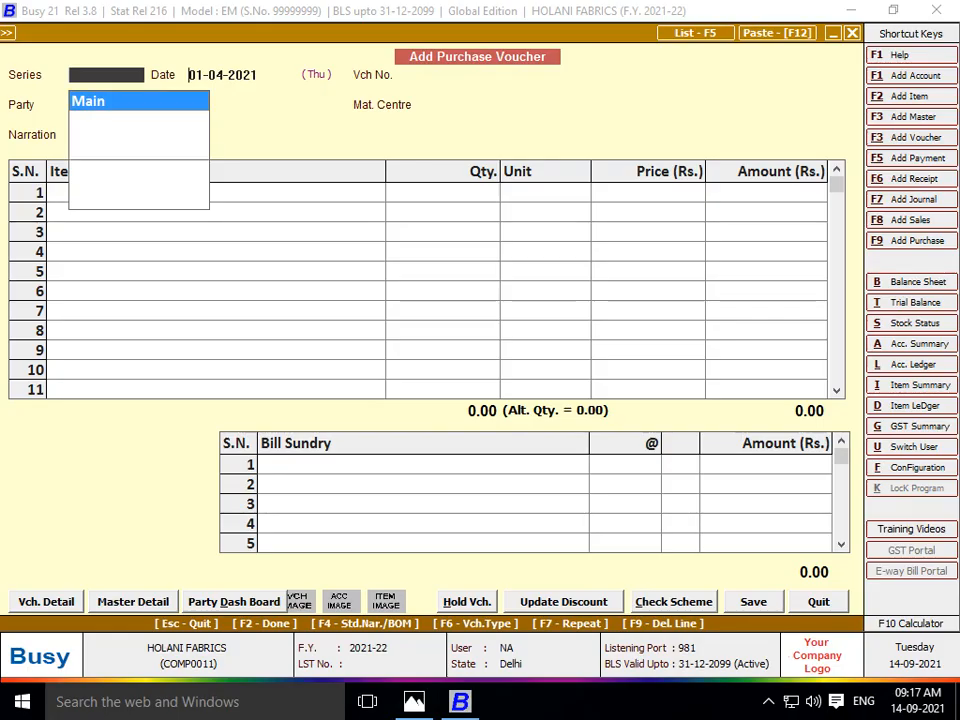
- Fill the purchase voucher header with series Main, date 01-04-2021 and voucher number 1001 from the invoice
key(Return)
key(Return)
key(alt+Tab)
key(alt+Tab)
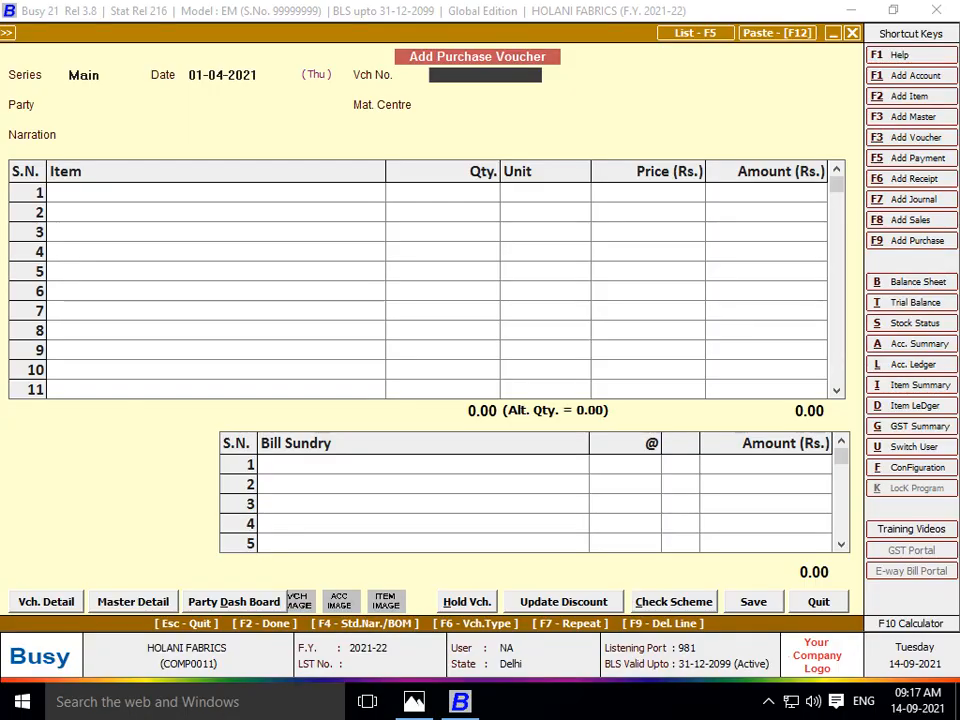
text(1001)
key(Return)
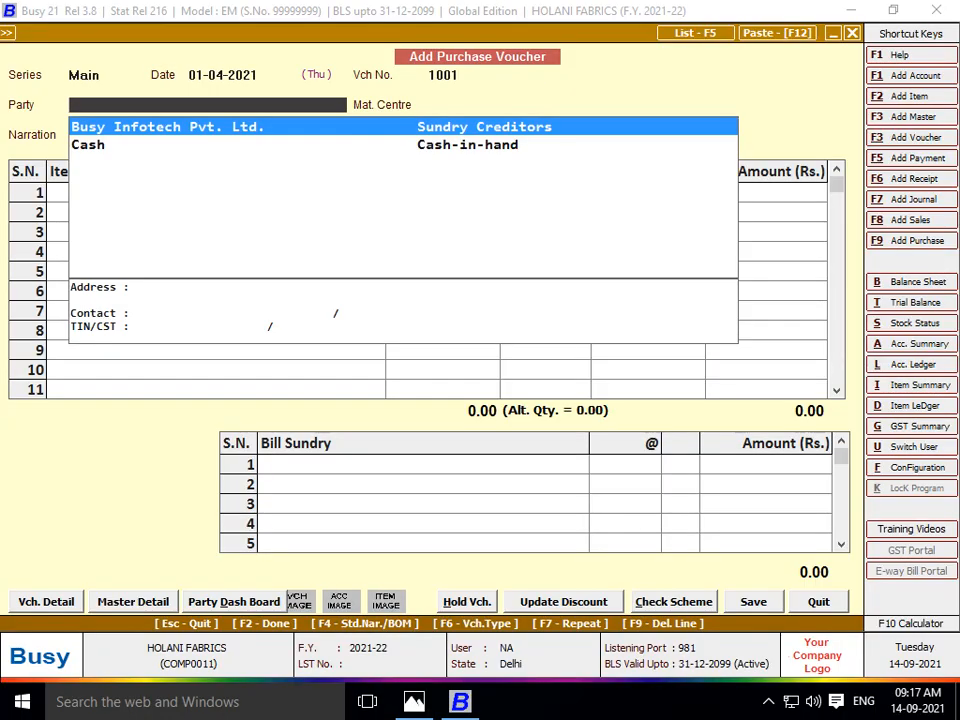
- Open a new account master from the purchase voucher's Party field, checking the supplier's details on the invoice in Photos before returning to Busy
key(alt+Tab)
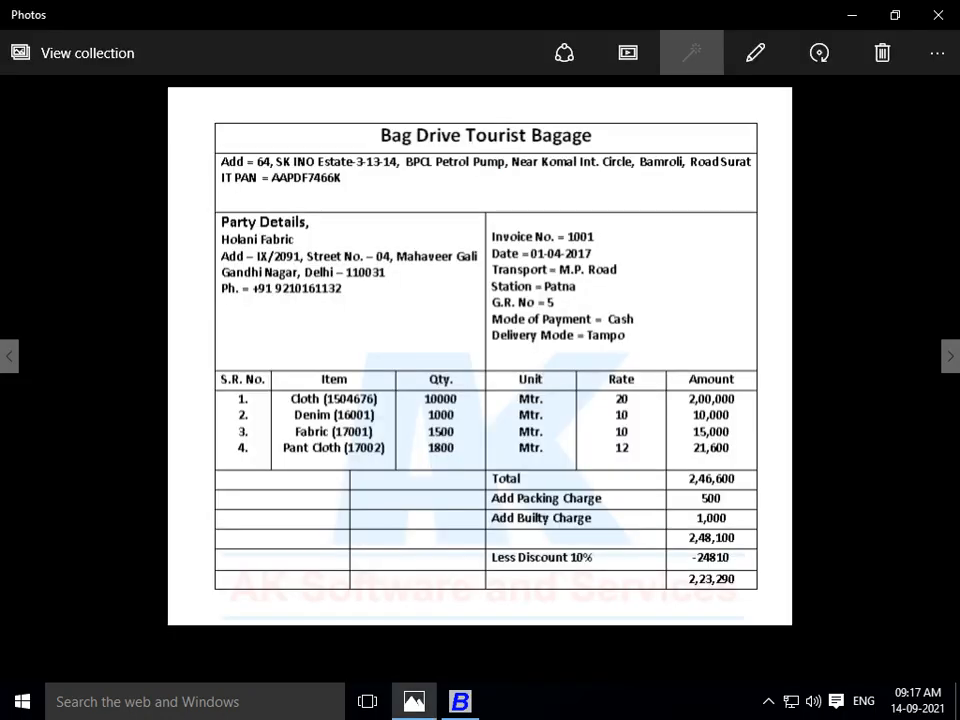
key(alt+Tab)
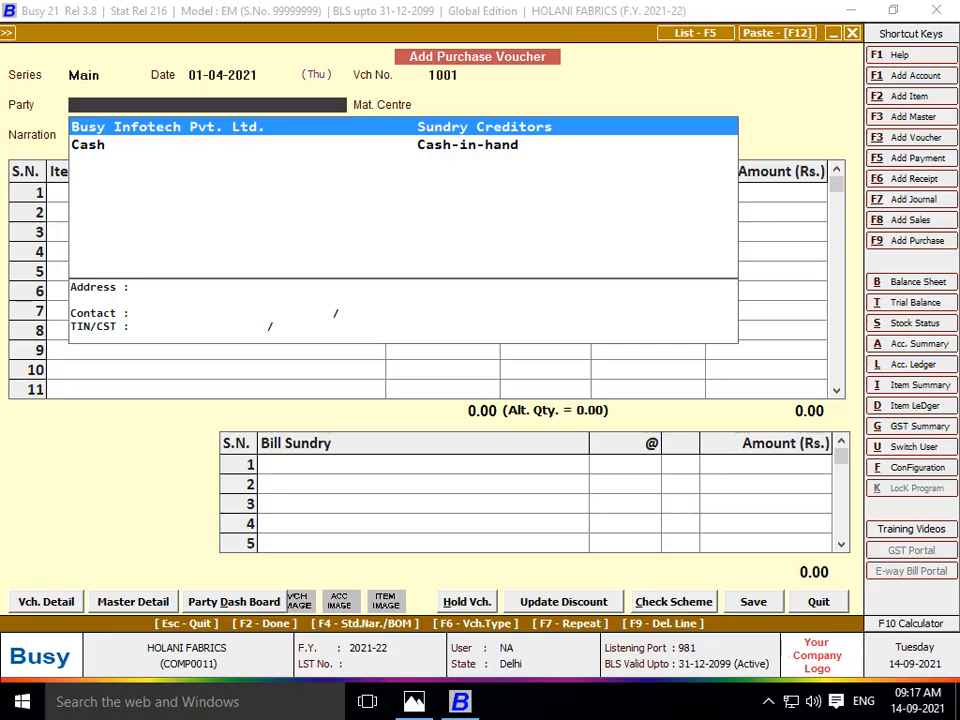
key(F3)
key(alt+Tab)
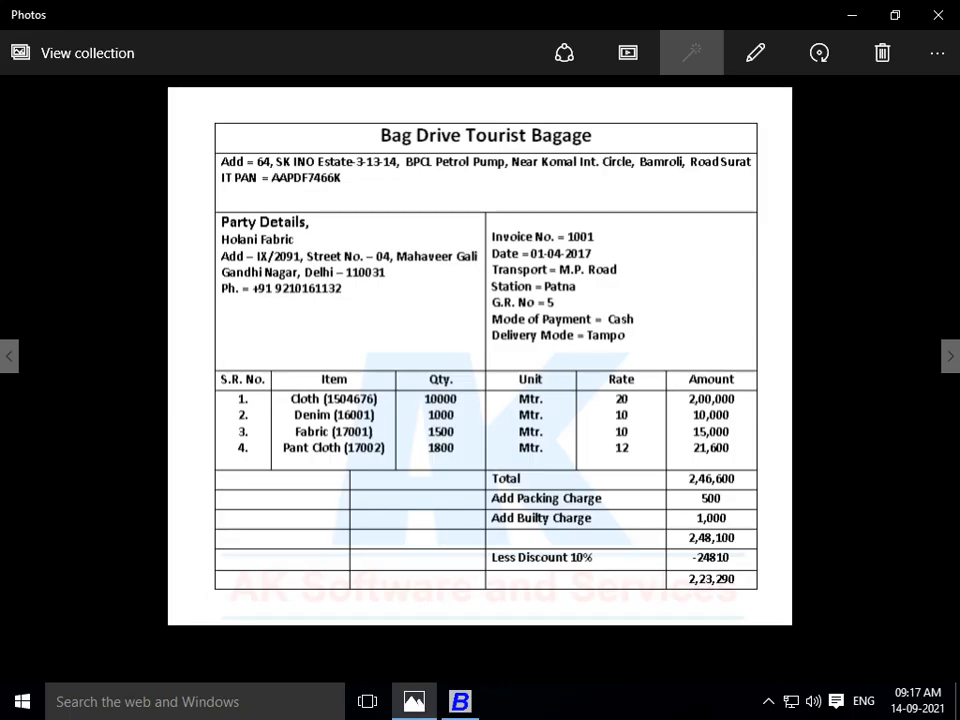
key(alt+Tab)
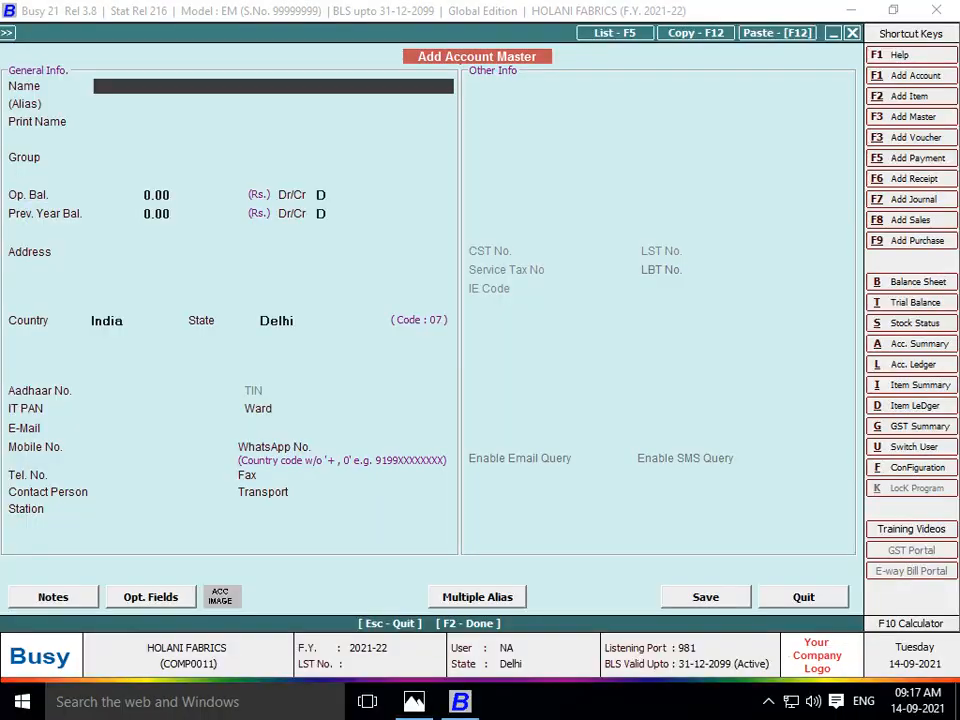
- Enter BAD DRIVE TOURIST as the account name, consulting the supplier invoice in Photos and returning to Busy
text(BAD DRIVER)
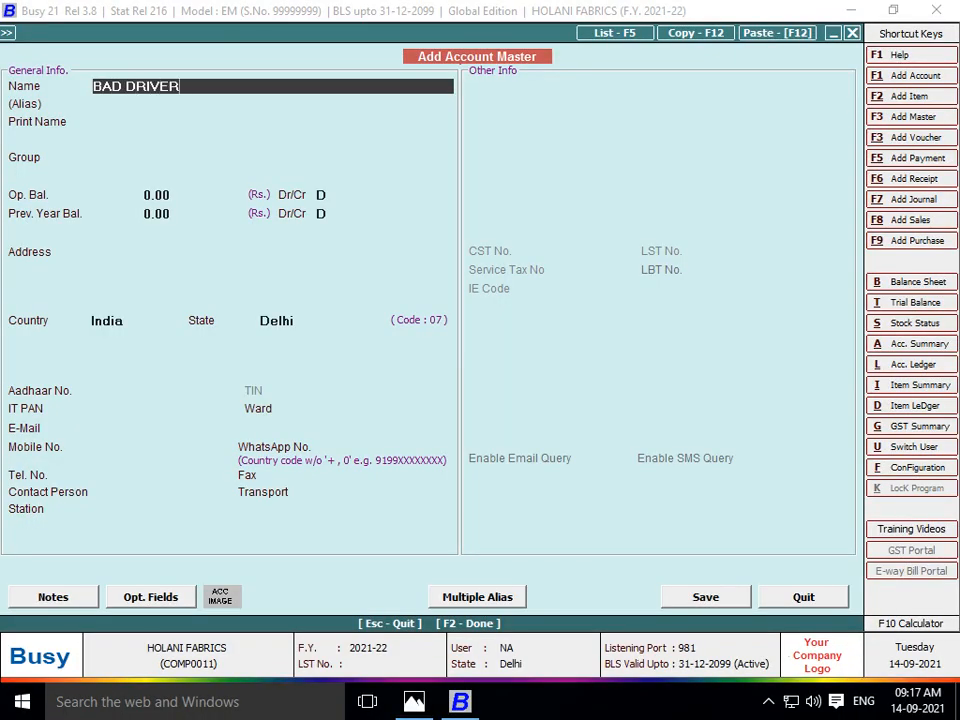
key(alt+Tab)
key(alt+Tab)
key(alt+Tab)
key(alt+Tab)
text(TOURIST)
key(alt+Tab)
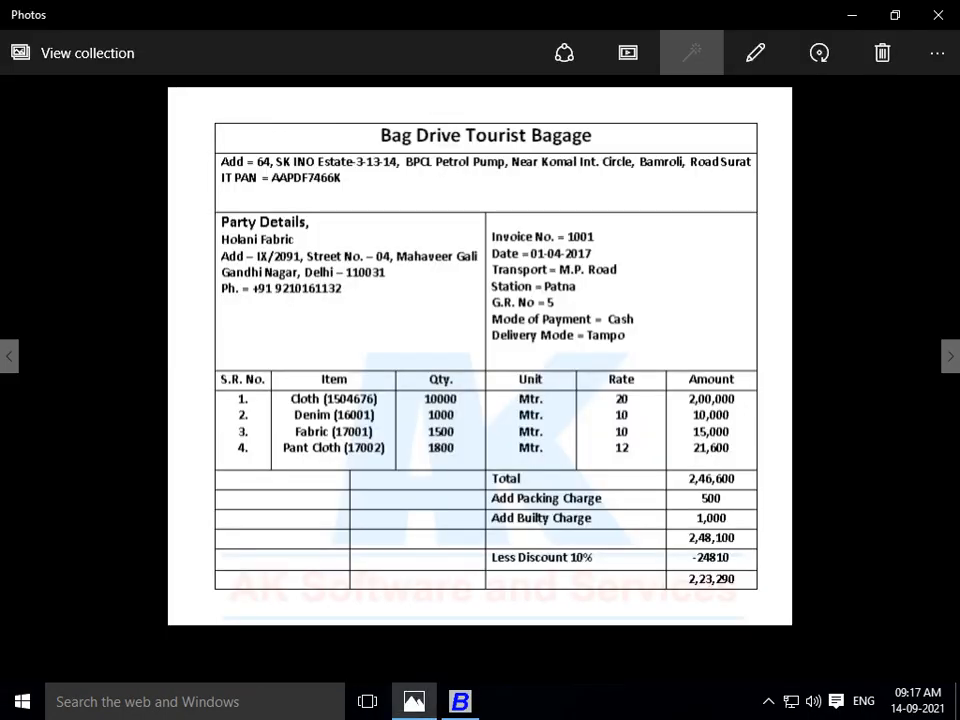
key(alt+Tab)
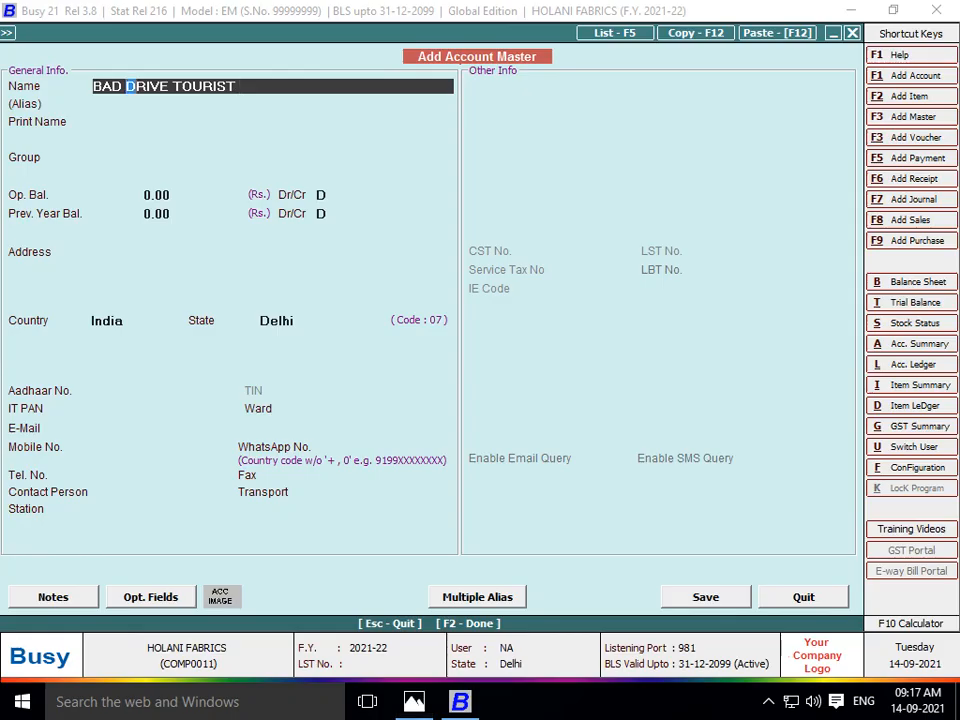
- Correct the account name's first word to BAG and append BAGAGE, checking the spelling against the invoice in Photos
key(Left)
key(Left)
key(Left)
key(Left)
key(Left)
key(Left)
key(Left)
key(Left)
key(Left)
key(Left)
key(Left)
key(Left)
key(Left)
key(Left)
key(BackSpace)
text(G)
key(End)
text(BA)
key(alt+Tab)
key(alt+Tab)
text(GAGE)
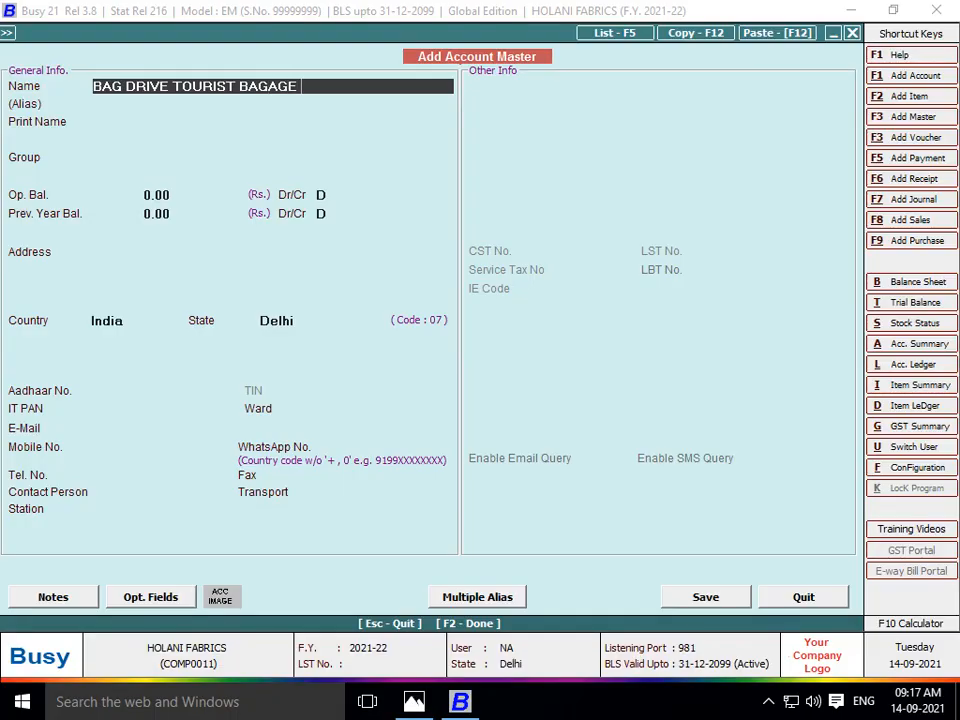
- Keep BAG DRIVE TOURIST BAGAGE as print name, put the account under Sundry Creditors and accept the default balances
key(Return)
key(Return)
text(SUN)
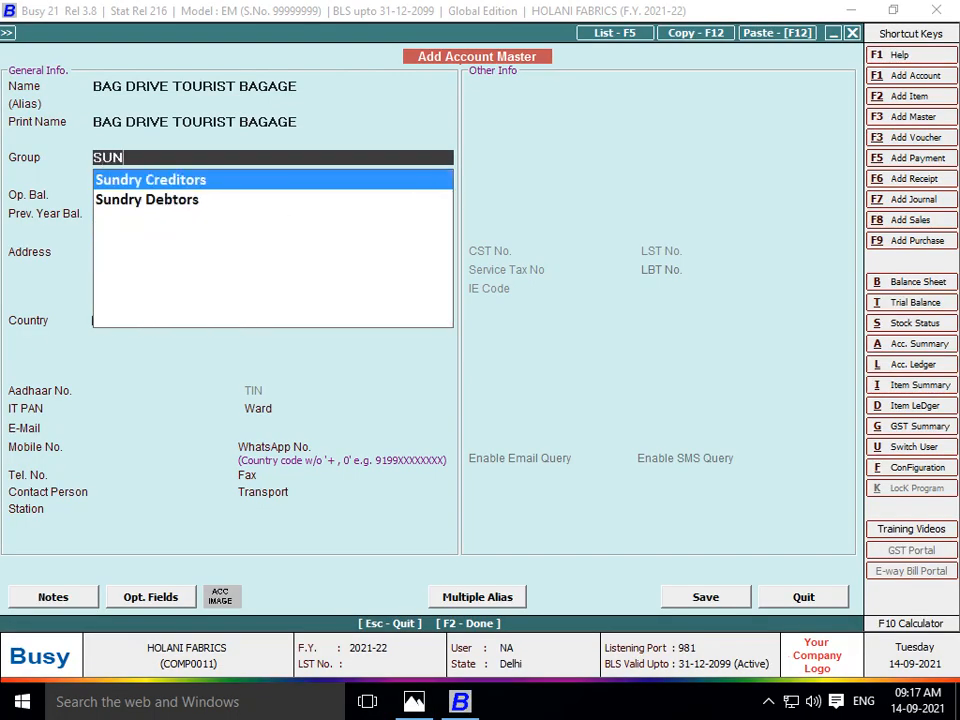
key(Return)
key(Return)
key(Return)
key(Return)
key(Return)
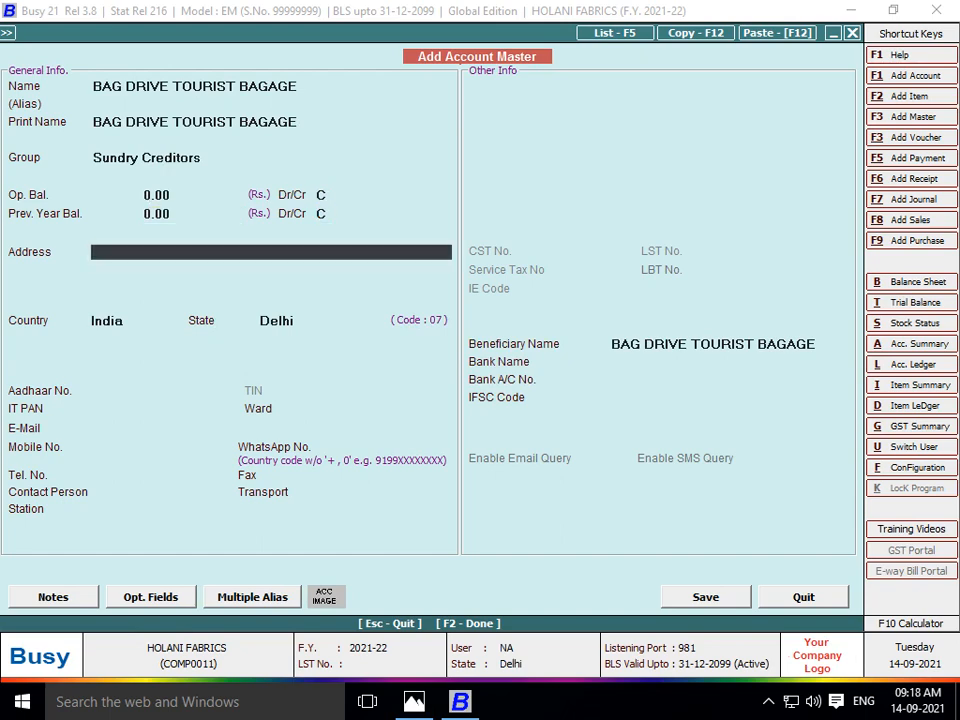
- Keep India and Delhi as country and state, leave the address, contact and bank details blank, and save the party account
key(alt+Tab)
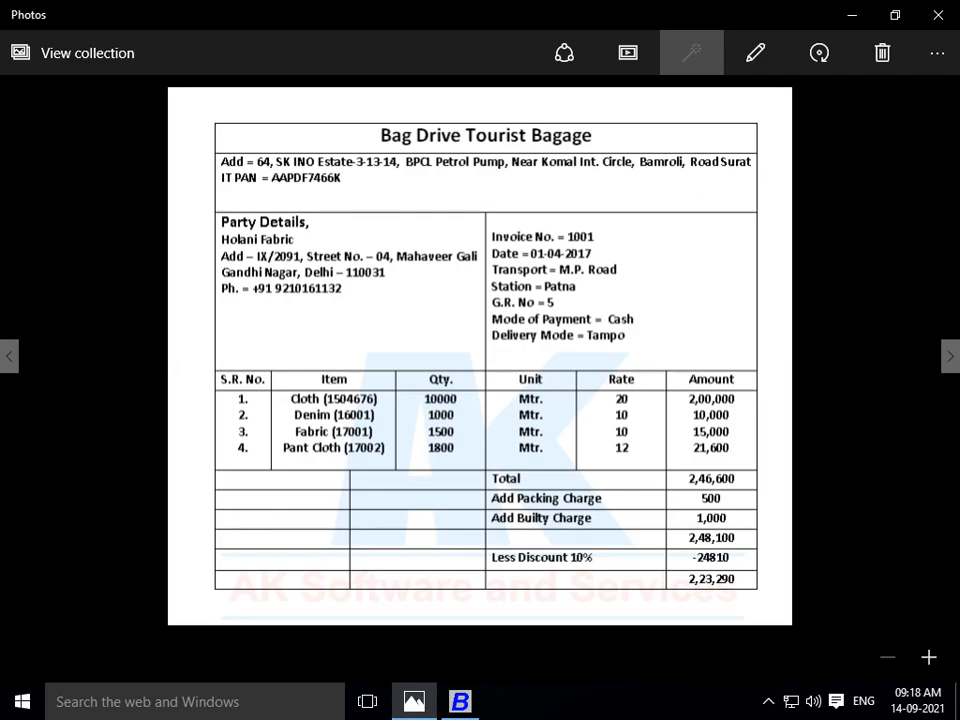
key(alt+Tab)
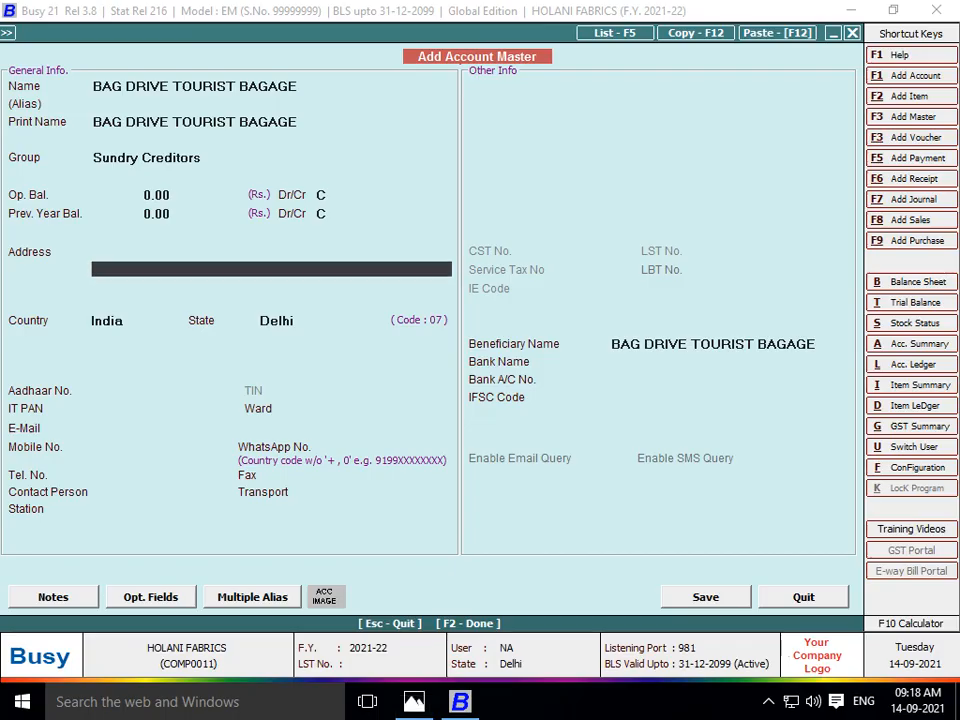
key(Return)
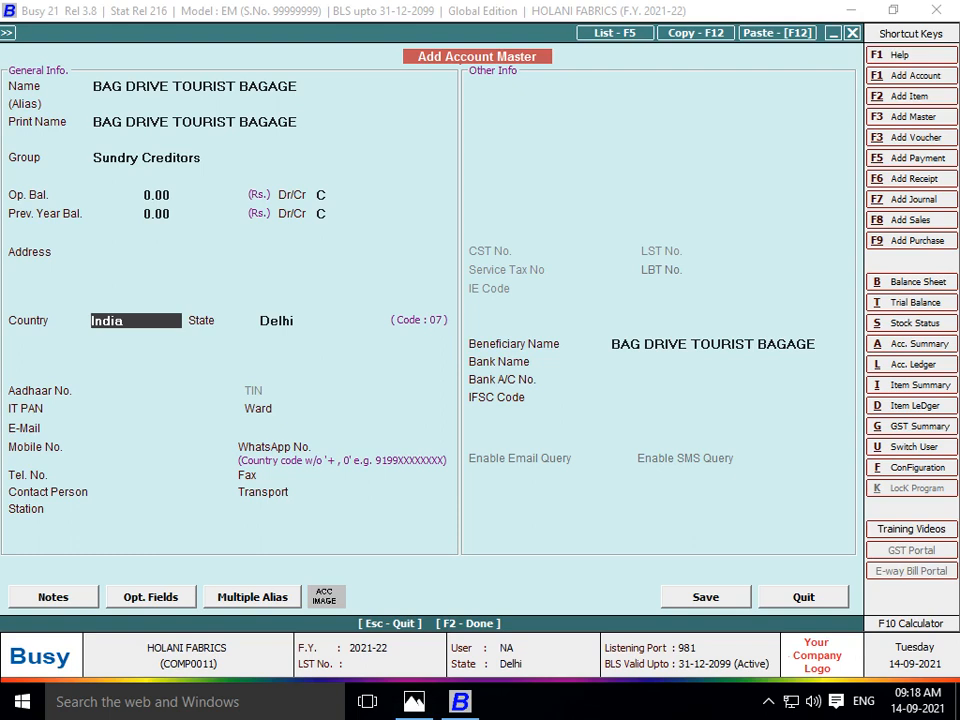
key(Return)
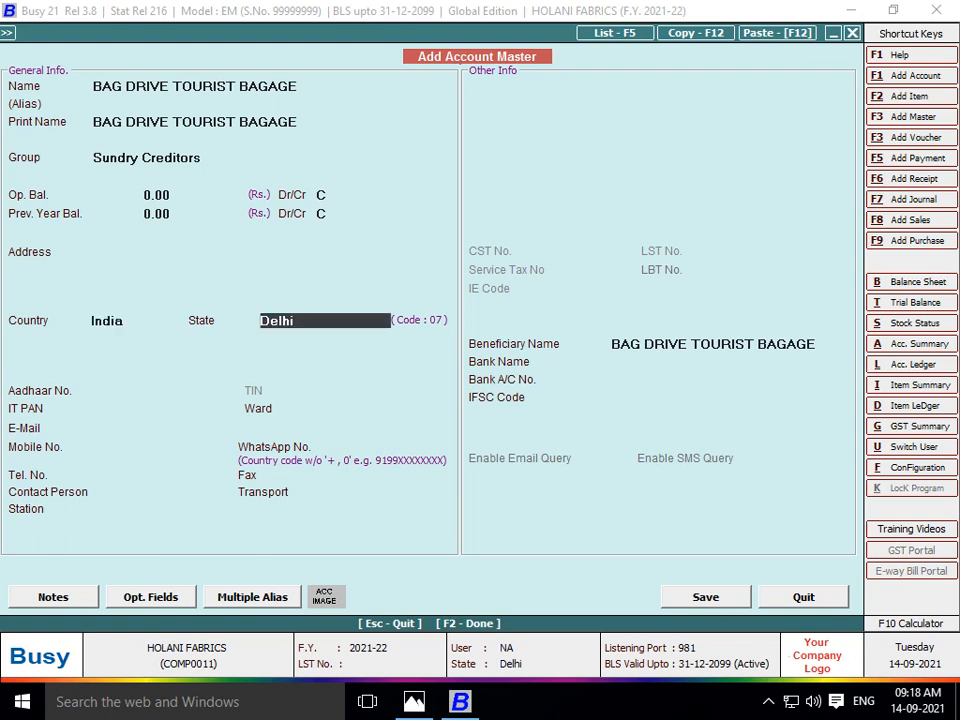
key(Return)
key(Return)
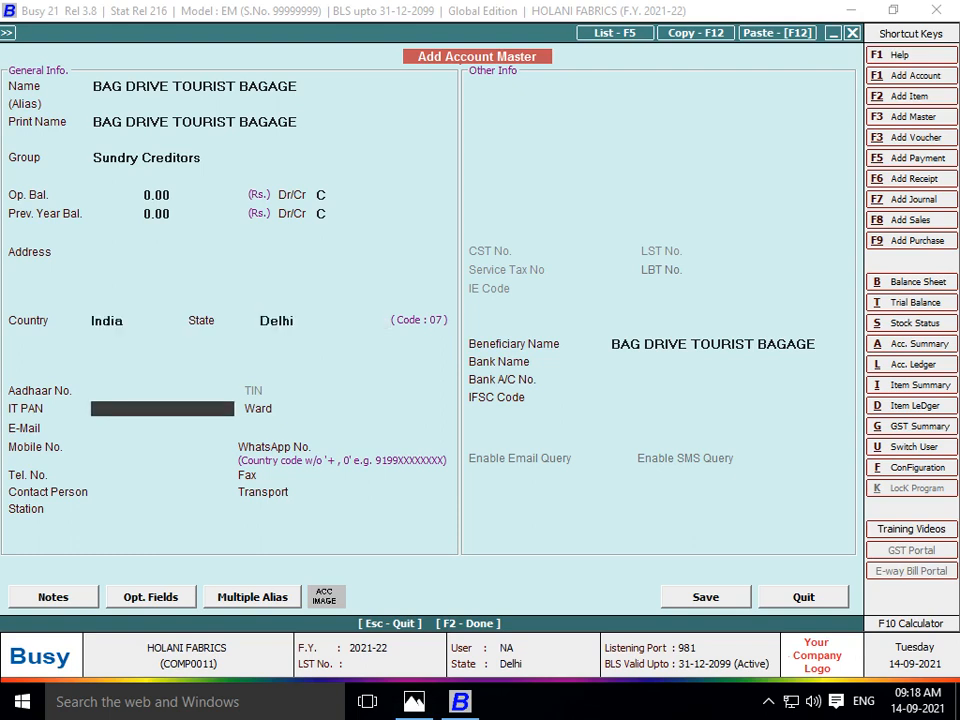
key(Return)
key(Return)
key(Return)
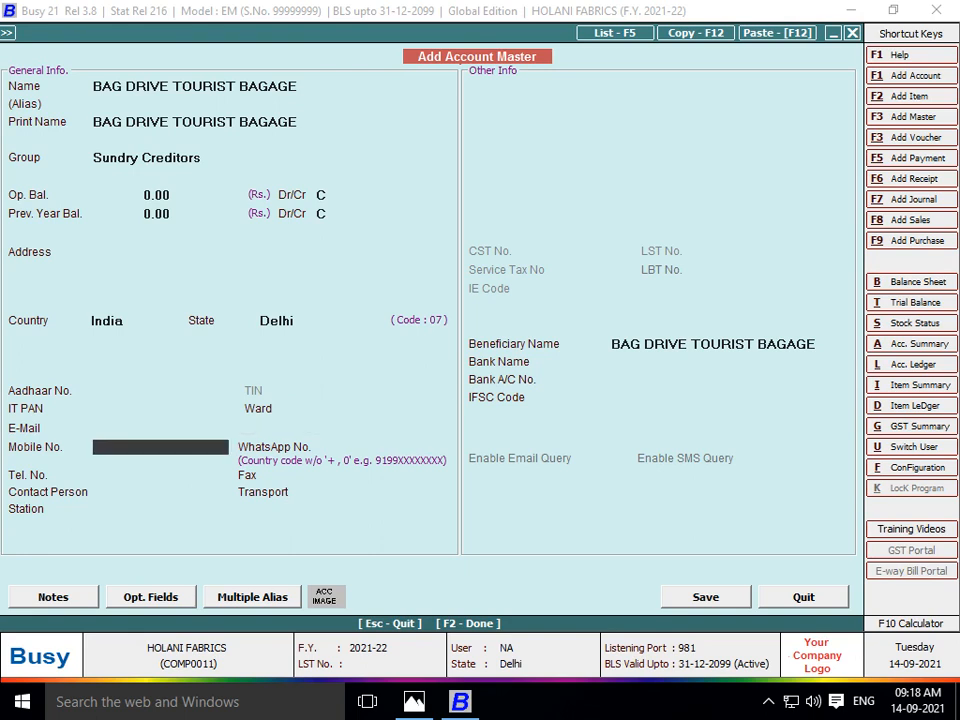
key(Return)
key(Return)
key(Return)
key(Return)
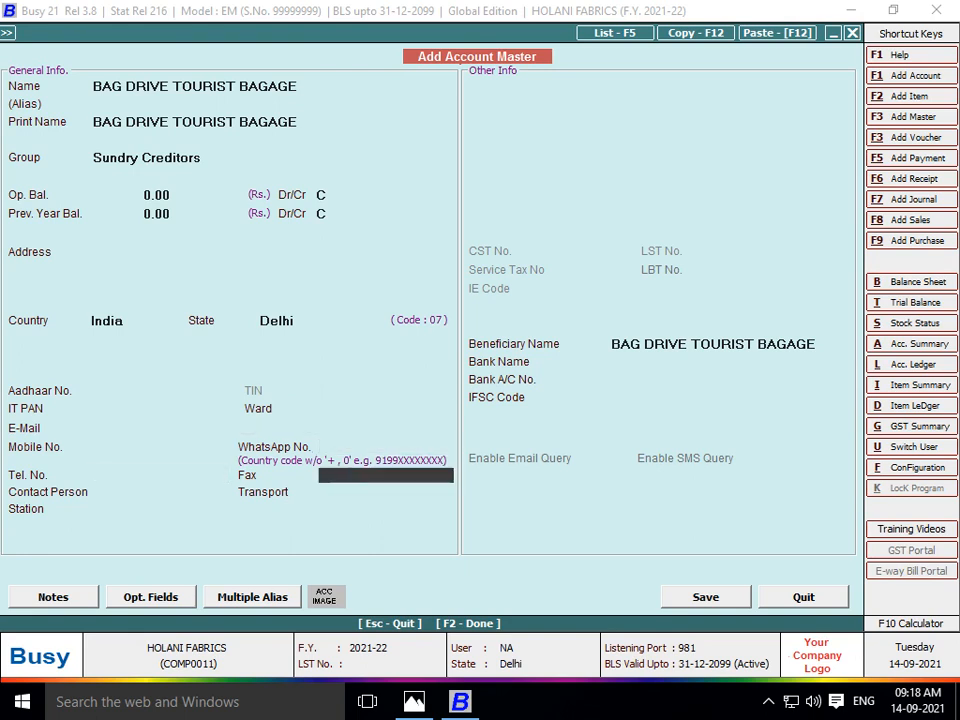
key(Return)
key(Return)
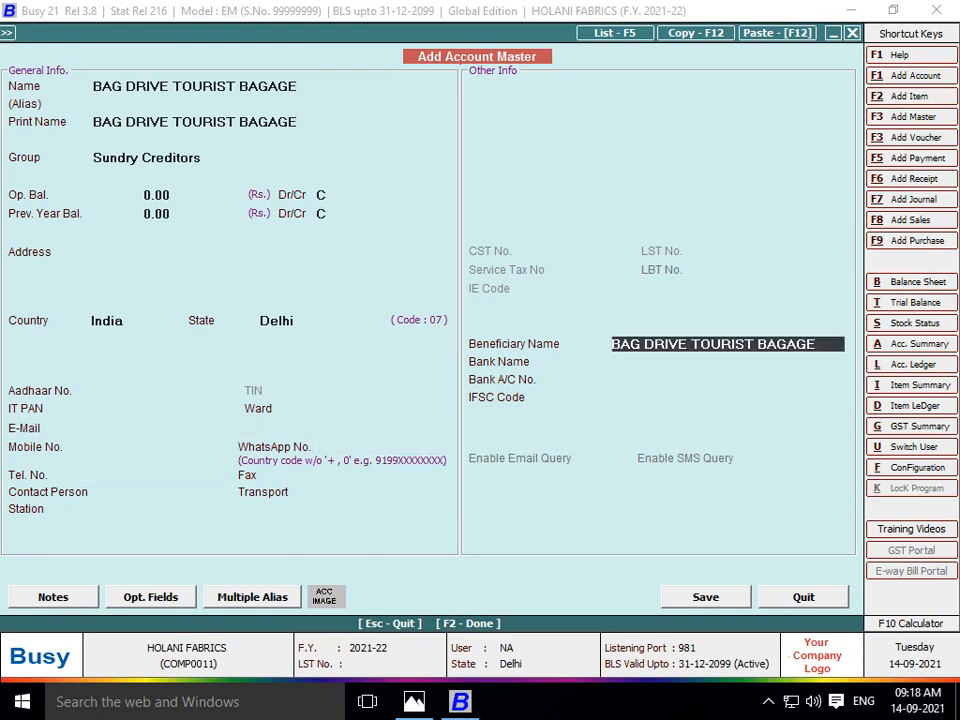
key(Return)
key(Return)
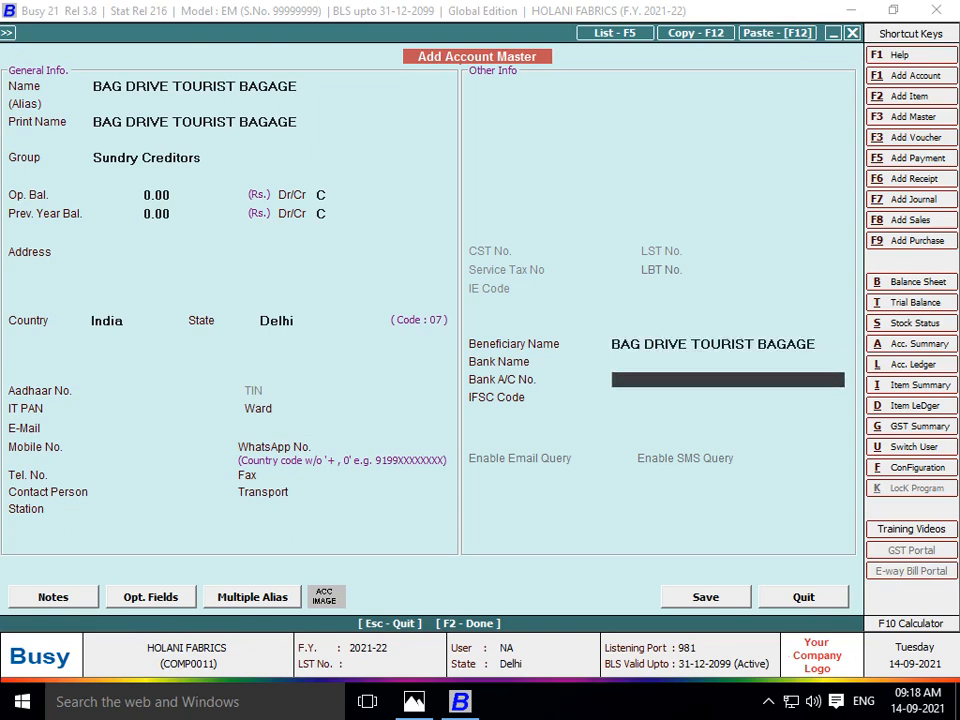
key(Return)
key(Return)
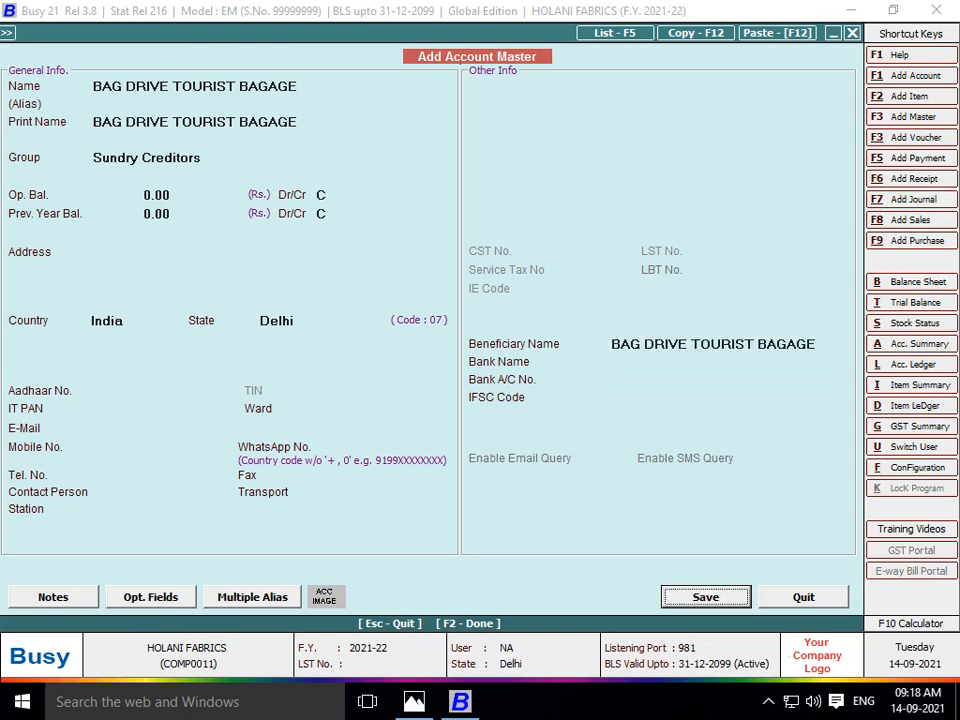
key(Return)
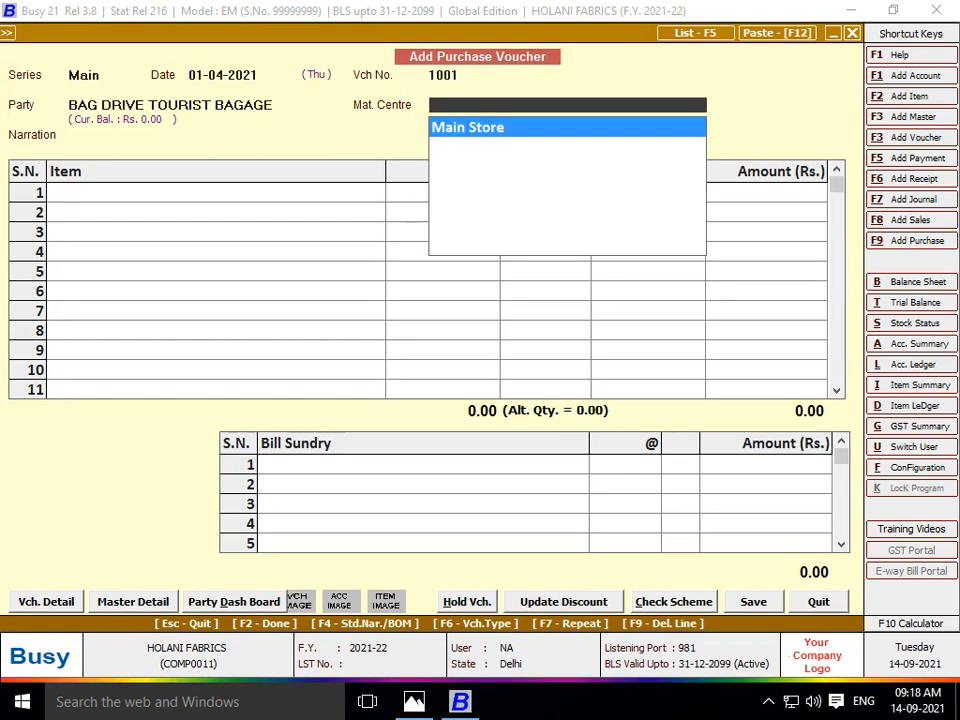
- Set the voucher's material centre to Main Store and start a new item master for the first invoice line
key(Return)
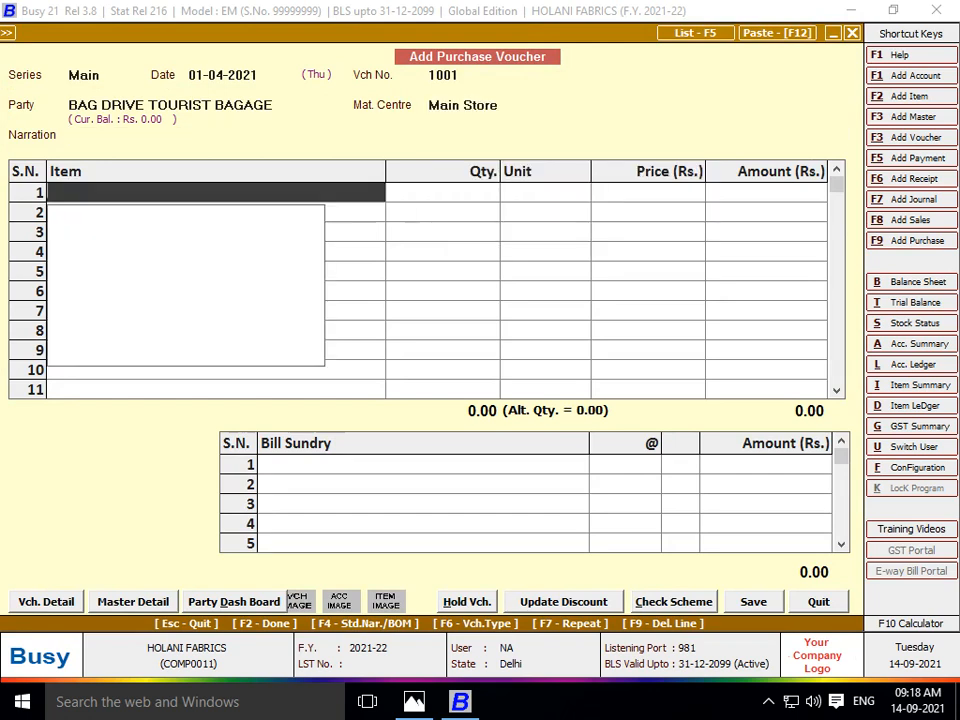
key(alt+Tab)
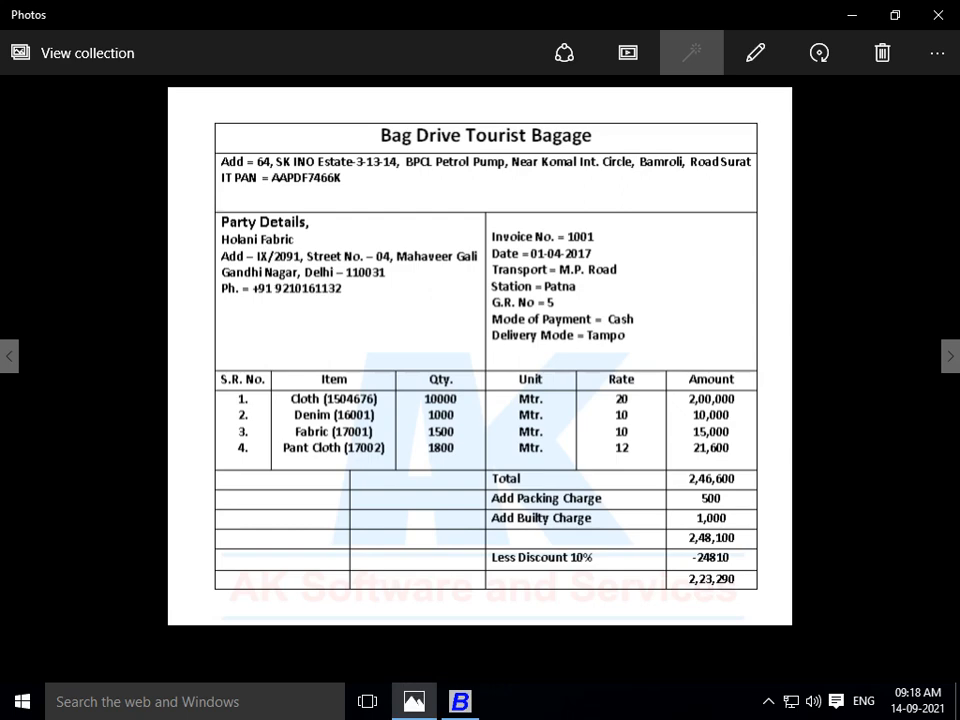
key(alt+Tab)
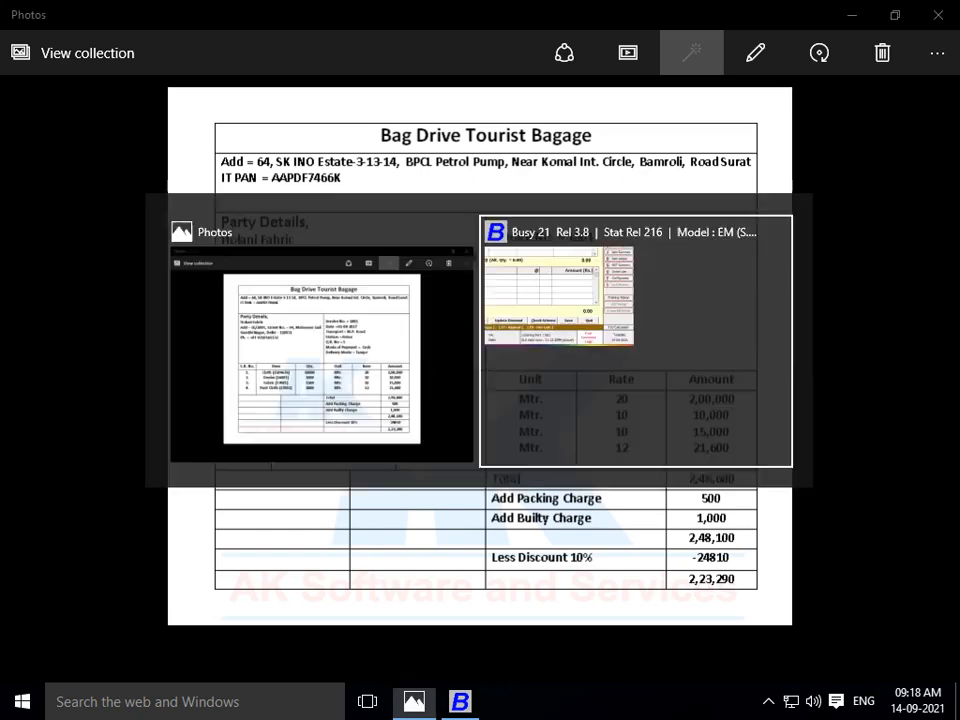
key(F2)
- Name the item CLOTH 1504676 as on the invoice, leave the alias blank and accept the same print name
text(CKITG)
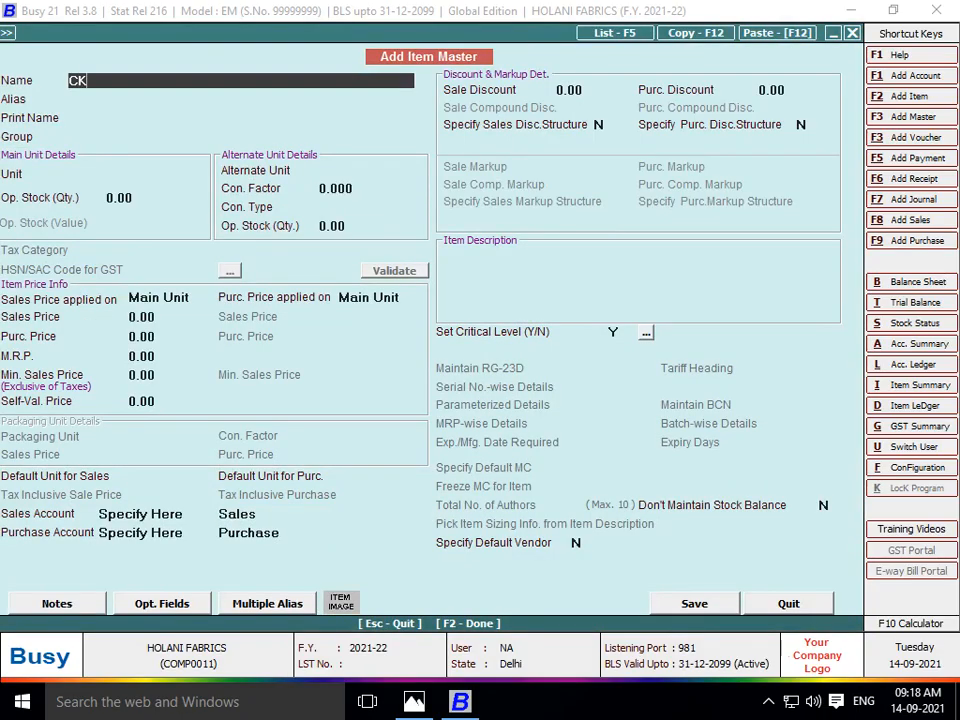
key(BackSpace)
key(BackSpace)
key(BackSpace)
key(BackSpace)
text(LOTHI)
key(BackSpace)
key(BackSpace)
key(BackSpace)
text(TH)
key(alt+Tab)
key(alt+Tab)
text(150)
key(alt+Tab)
key(alt+Tab)
text(4676)
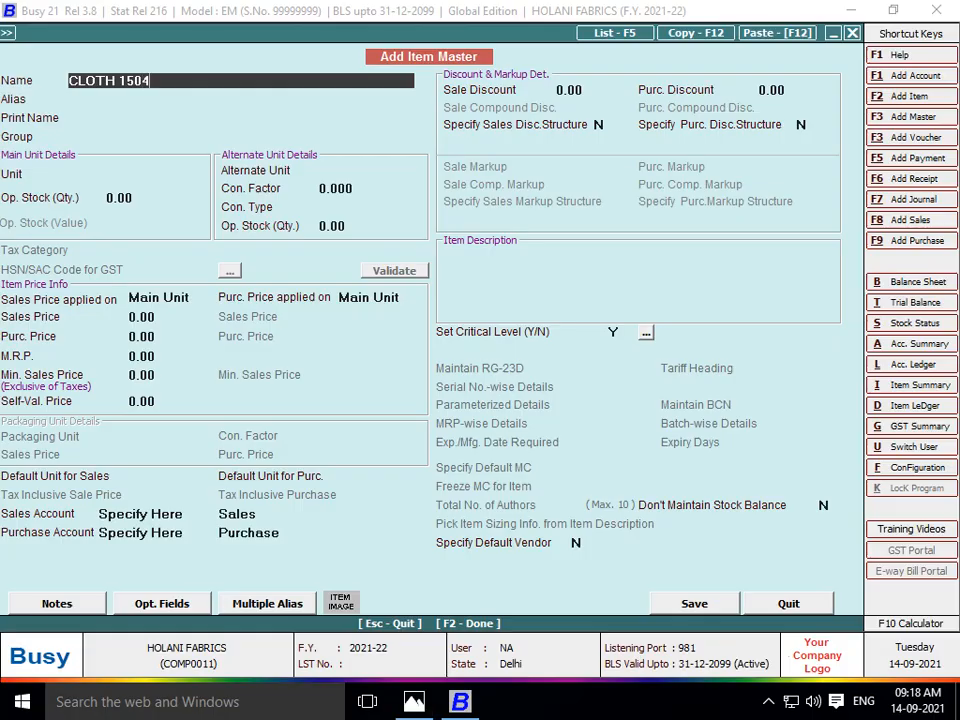
key(Return)
key(Return)
key(Return)
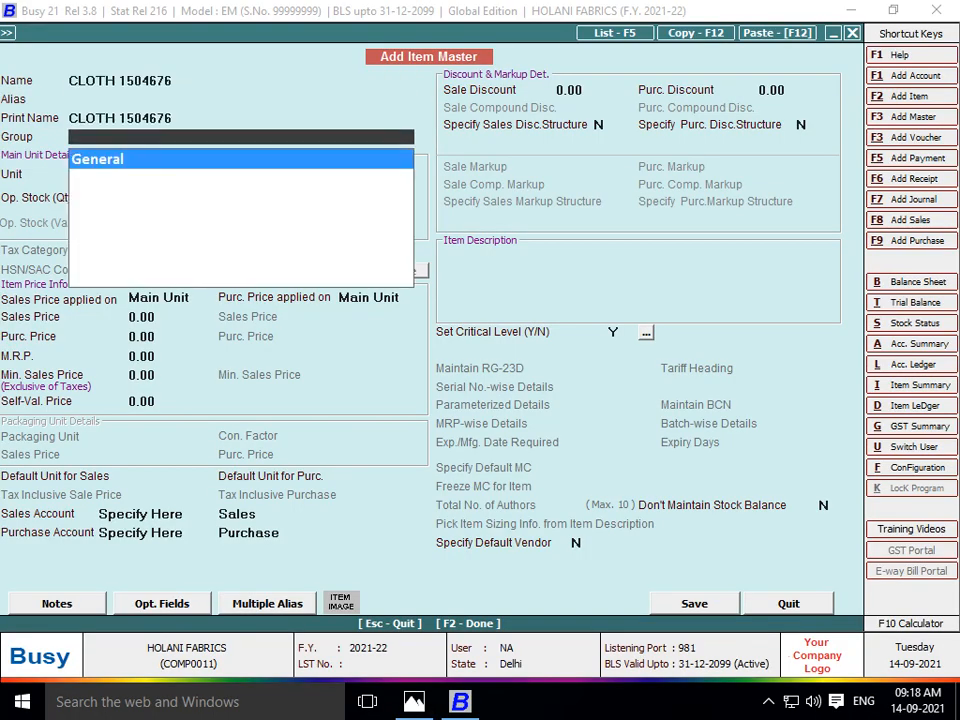
- Create a non-primary item group named RAW MATRIAL, save it and use it as the item's group
key(F3)
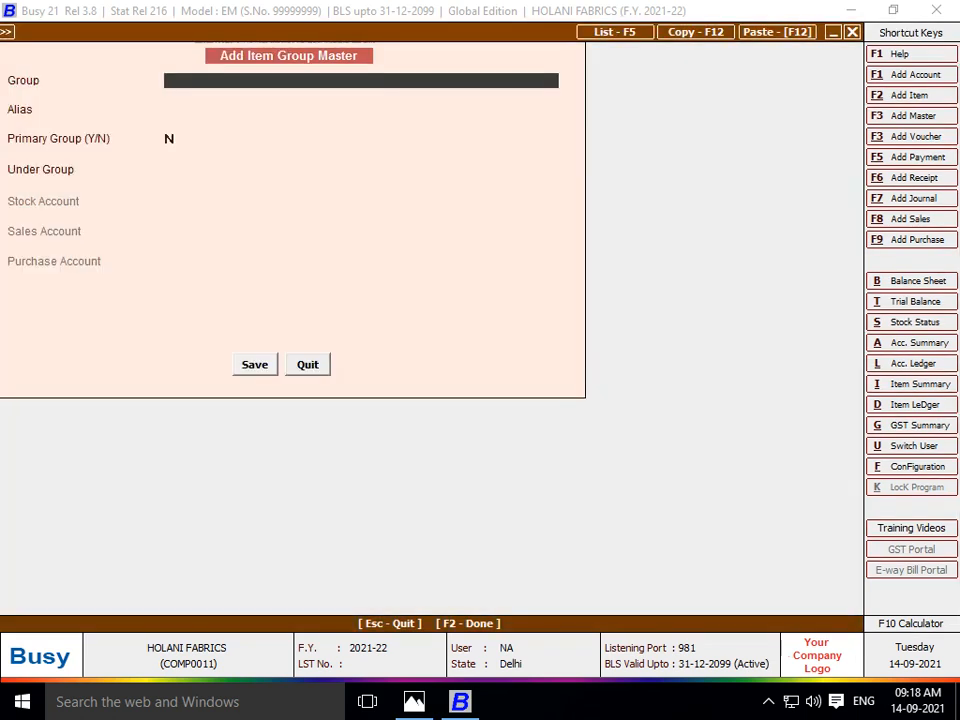
text(RAW MAT)
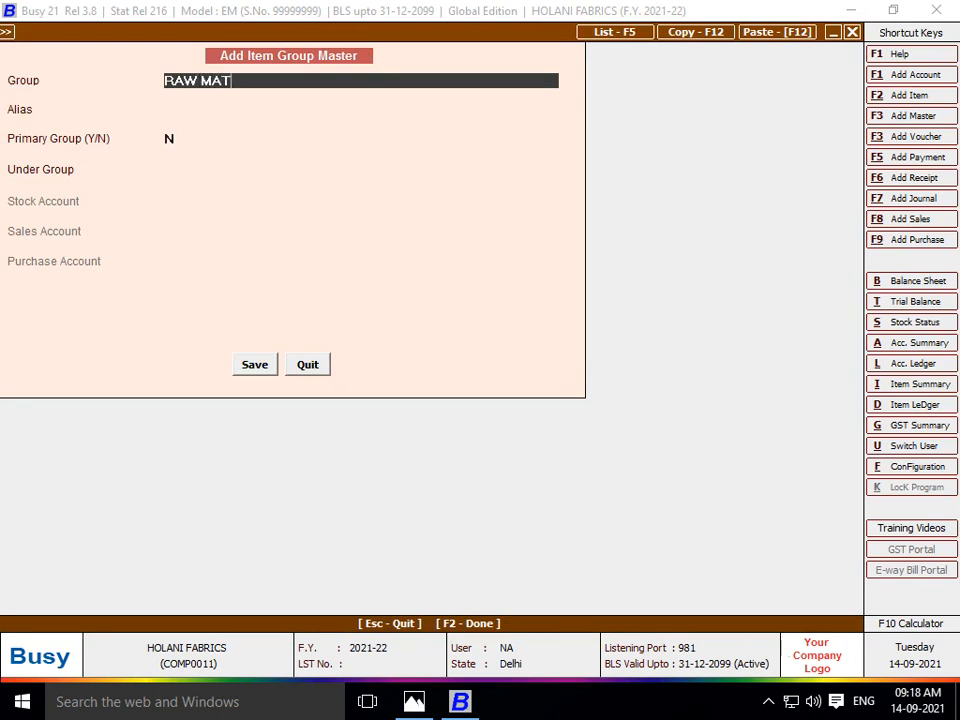
text(RIAL)
key(Return)
key(Return)
key(Return)
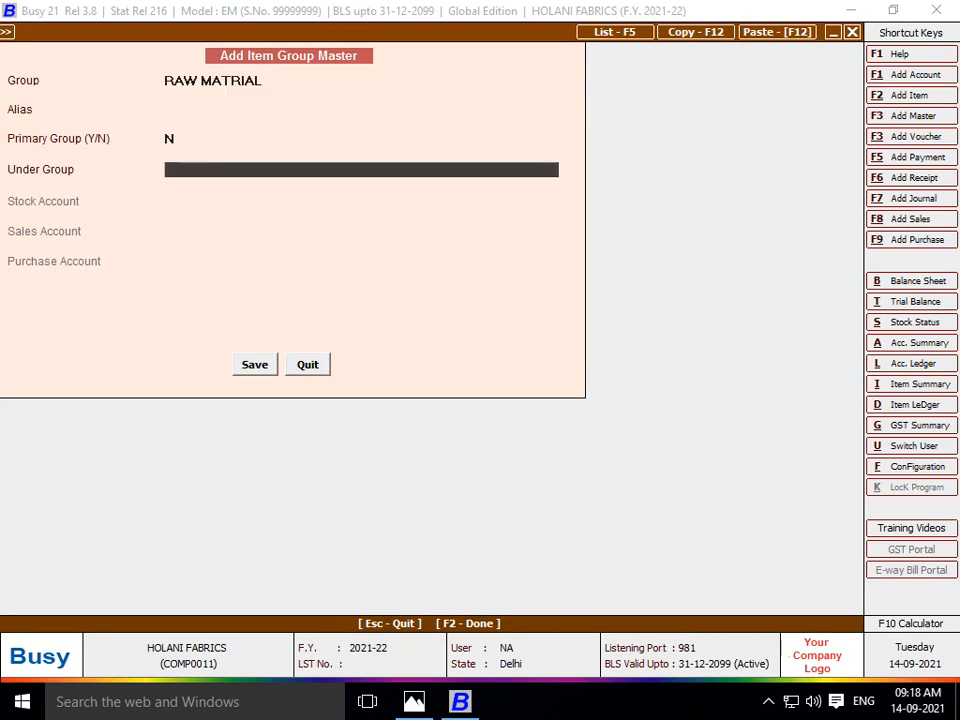
key(Return)
key(Return)
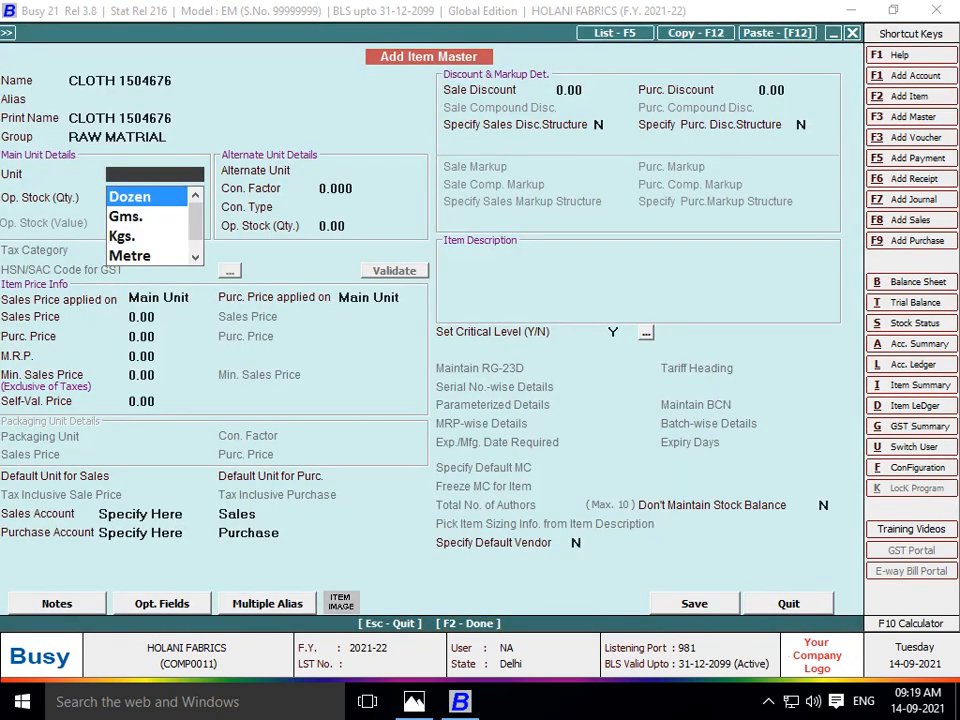
- Set both the item's main unit and alternate unit to Metre, checking the unit on the invoice in Photos
text(MT)
key(Return)
key(alt+Tab)
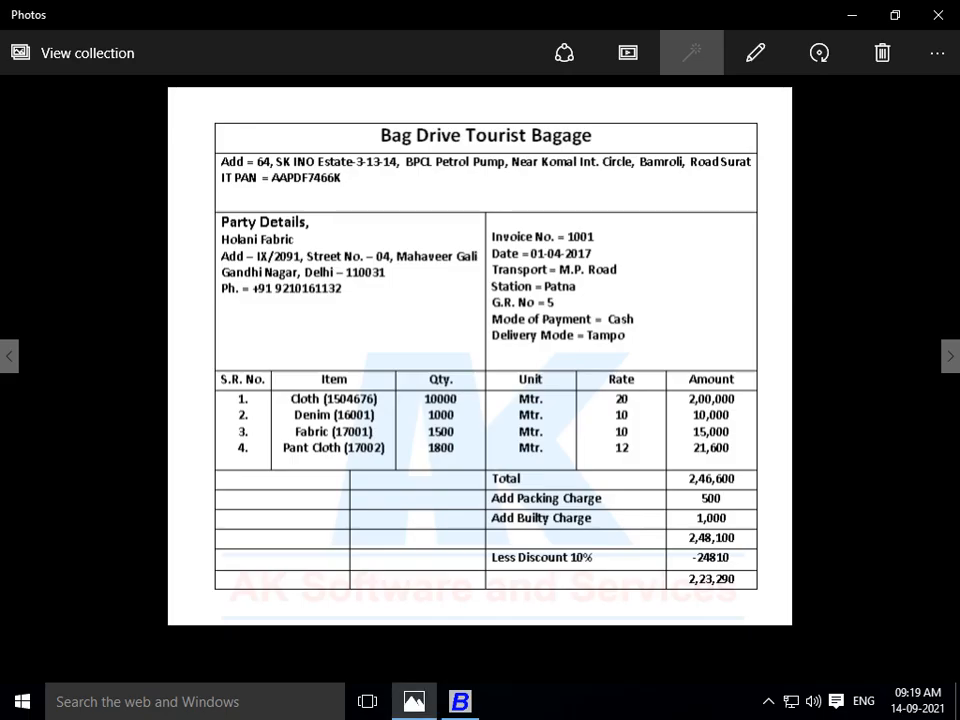
key(alt+Tab)
key(Return)
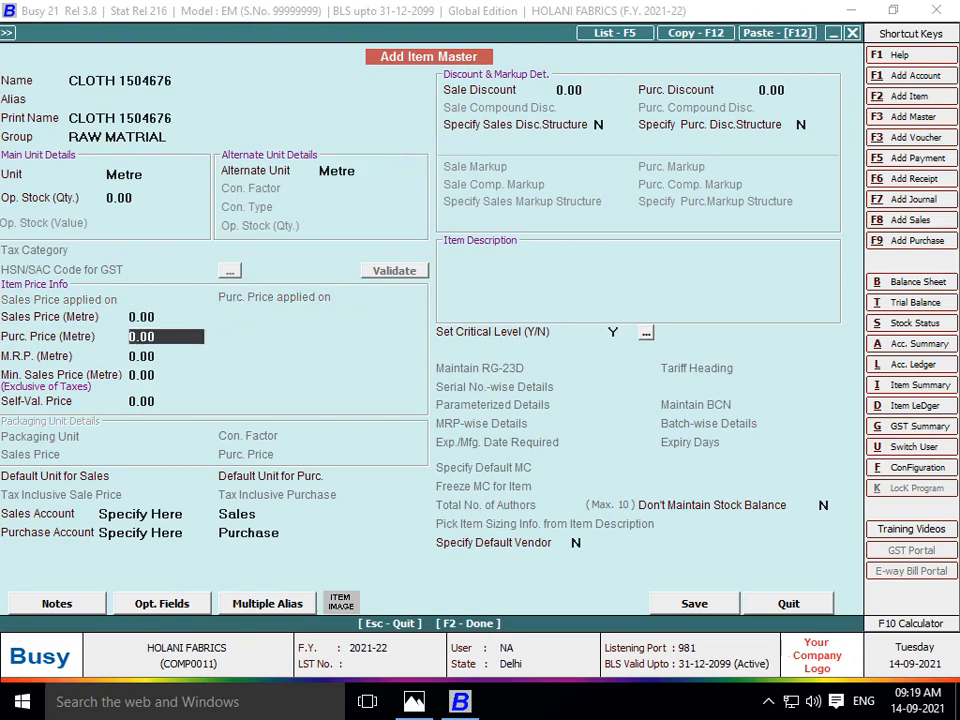
- Save the CLOTH 1504676 item with its prices left at 0.00, and switch to the invoice in Photos
key(alt+Tab)
key(alt+Tab)
key(Return)
key(Return)
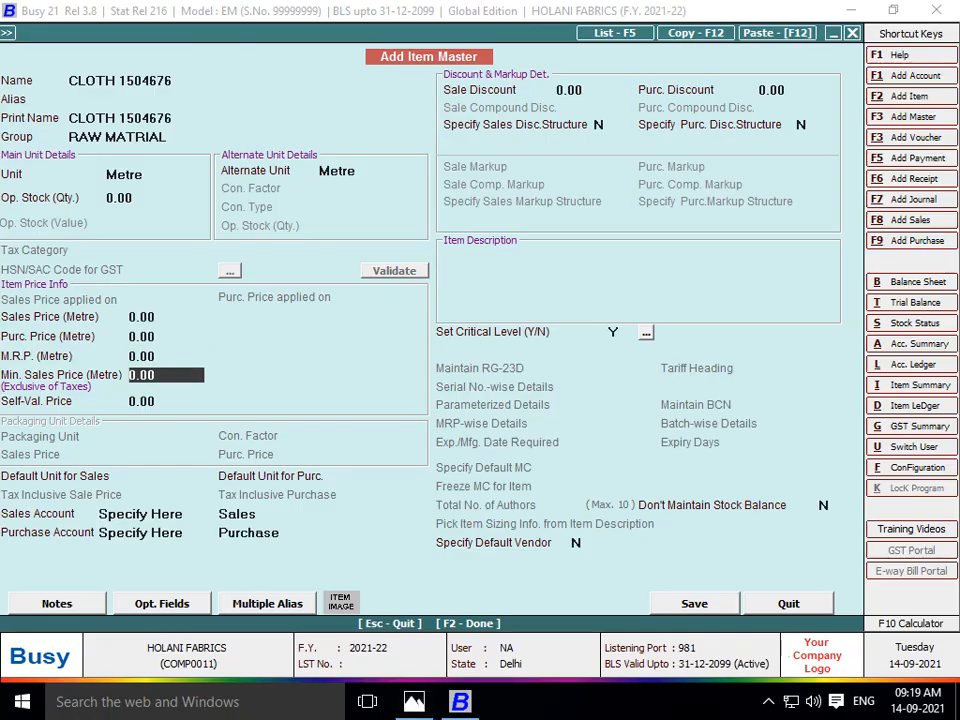
key(F2)
key(Return)
key(alt+Tab)
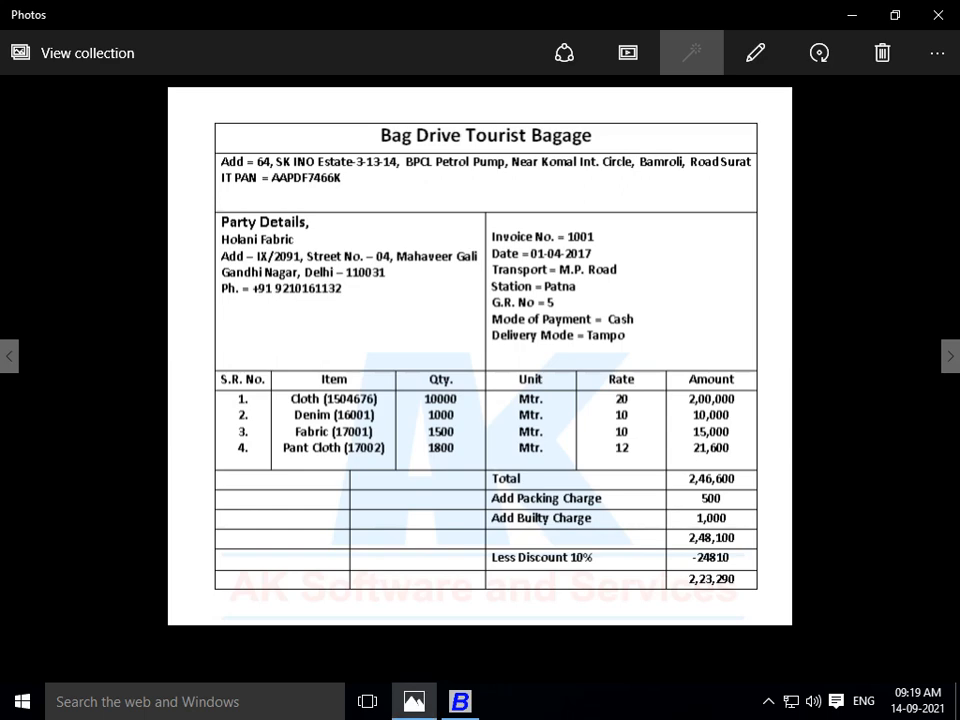
- Return to Busy and enter a quantity of 100000 and a price of 20 for CLOTH 1504676, checking the rate in Photos
key(alt+Tab)
text(100000)
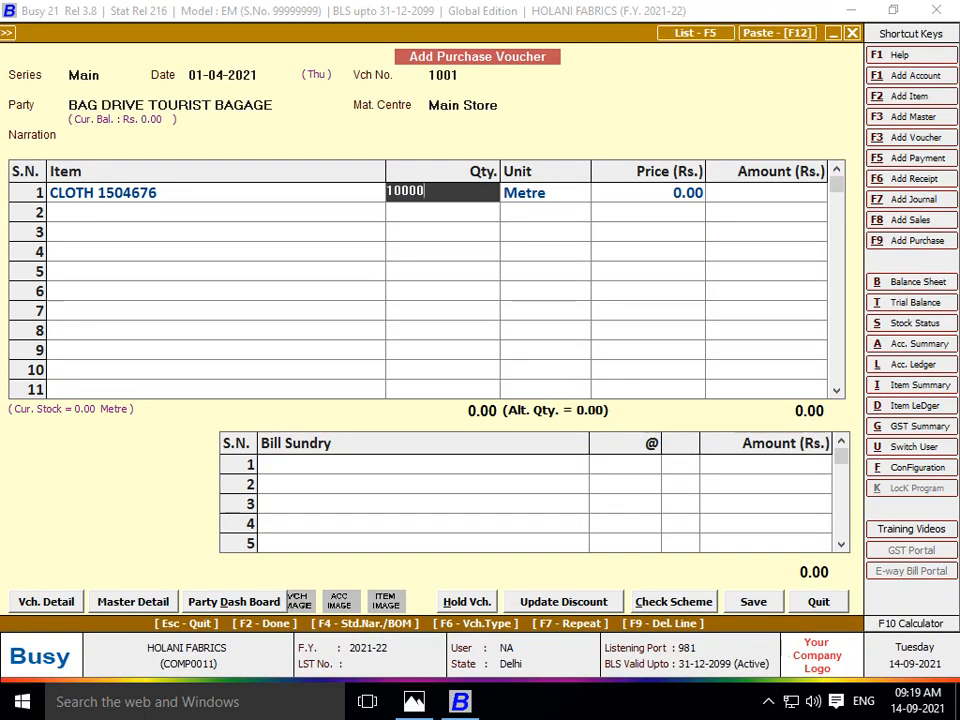
key(Return)
key(Return)
key(alt+Tab)
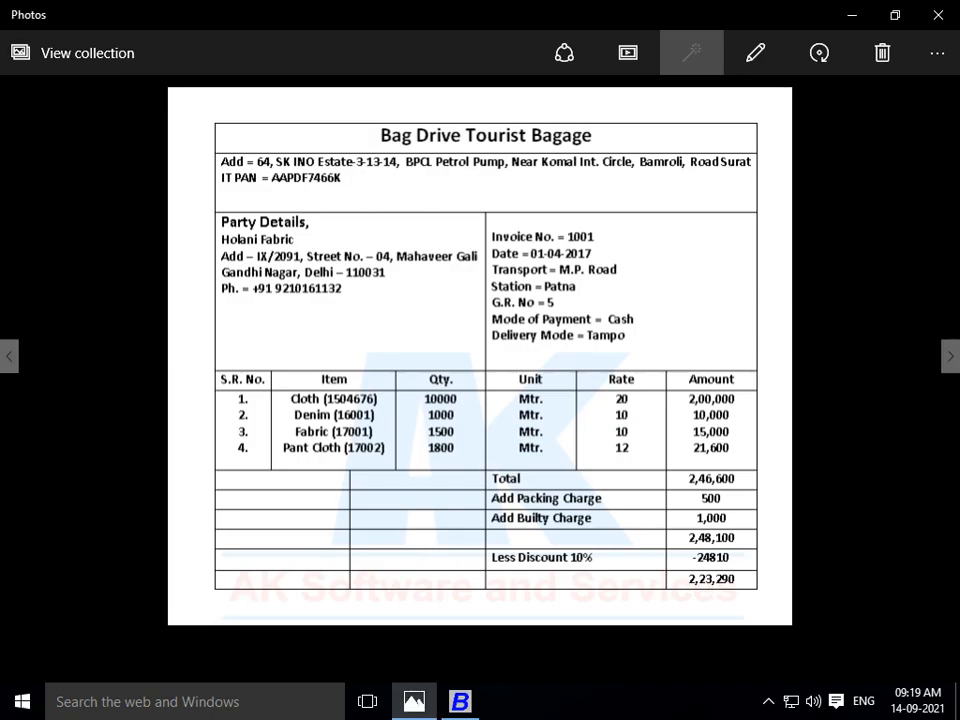
key(alt+Tab)
text(20)
key(Return)
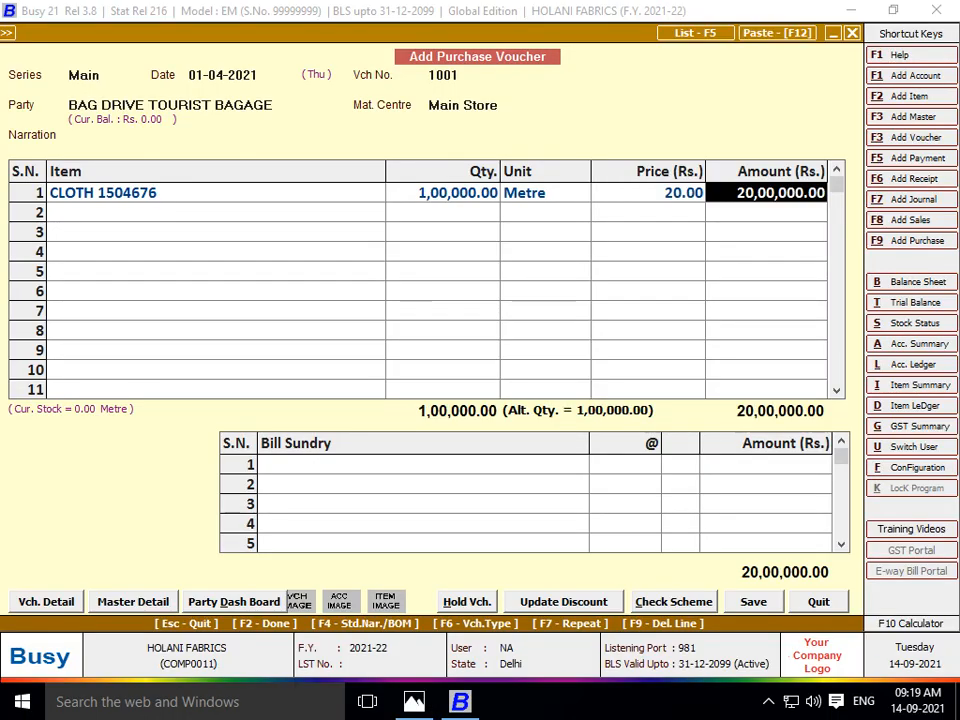
- Recheck the invoice in Photos and correct the CLOTH 1504676 quantity to 10000, completing the row
key(alt+Tab)
key(alt+Tab)
key(Left)
key(Left)
key(Left)
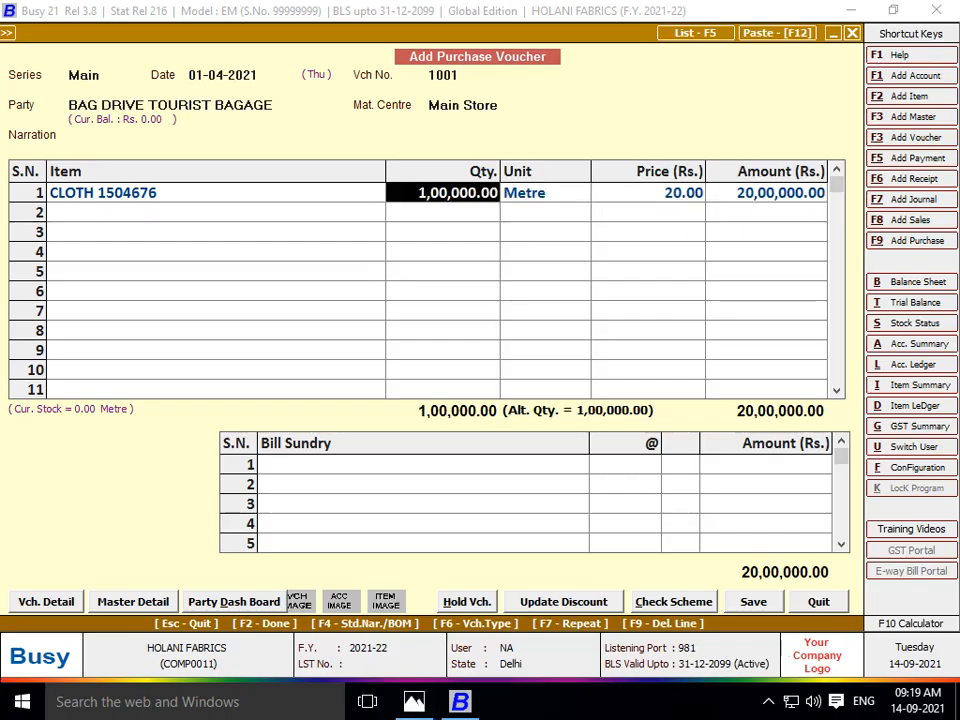
text(10000)
key(Return)
key(Return)
key(Return)
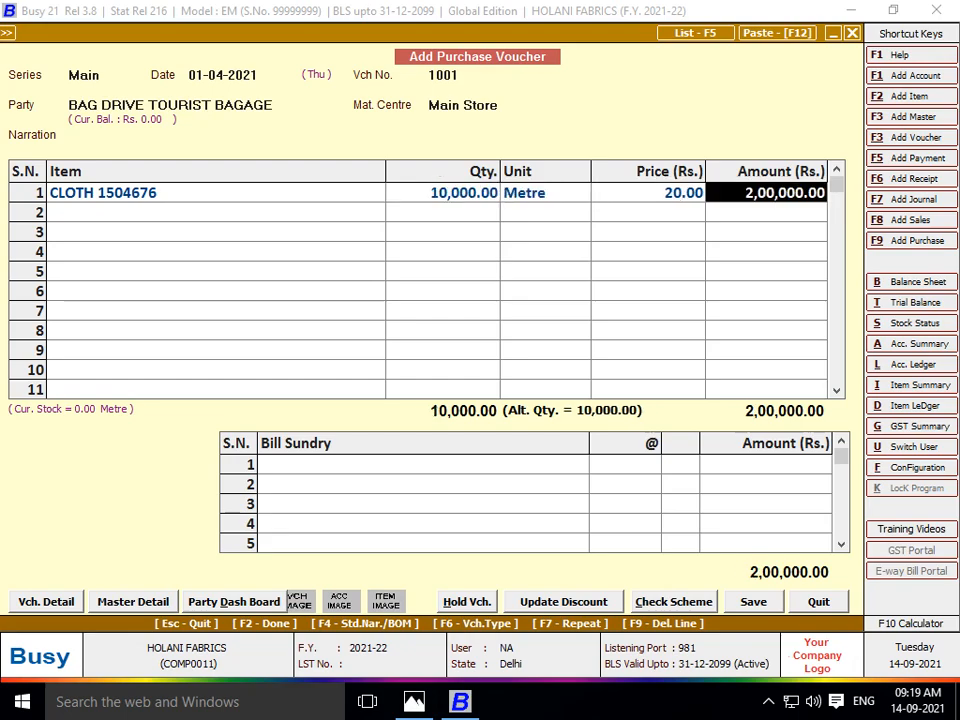
key(Return)
- Start a new item master named DENIM16001 from the invoice in Photos, leaving the alias blank and accepting the same print name
key(F2)
key(alt+Tab)
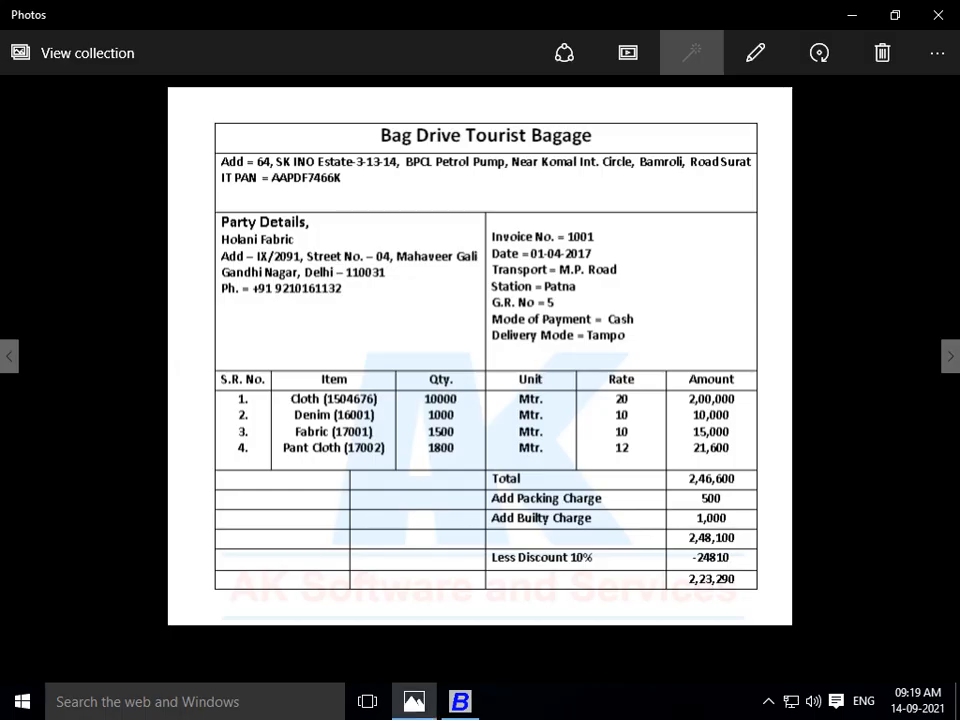
key(alt+Tab)
text(DENIM)
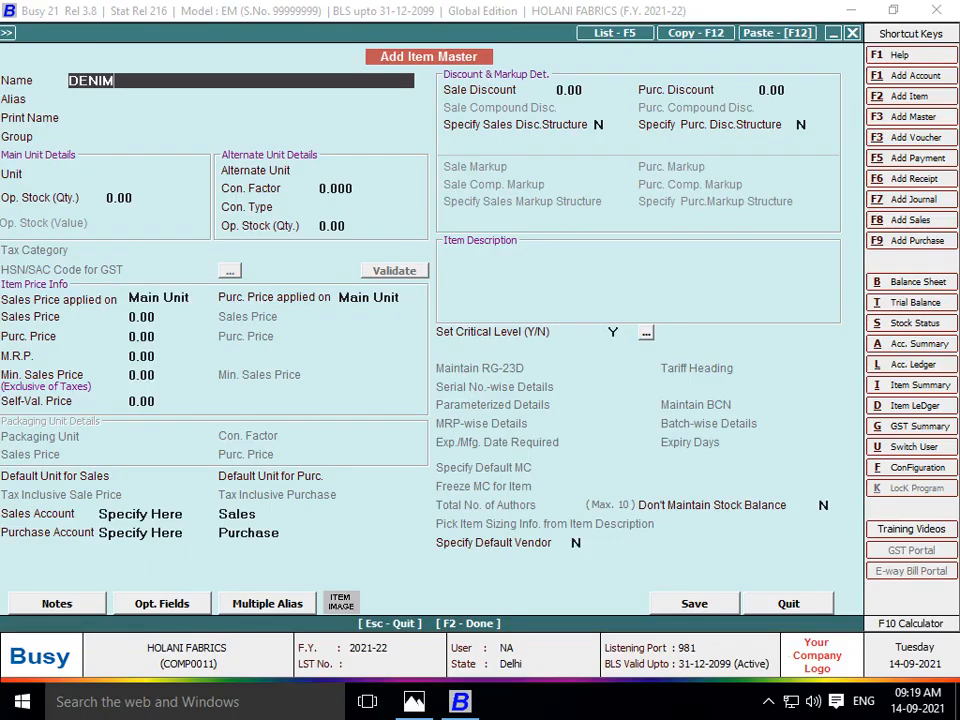
key(alt+Tab)
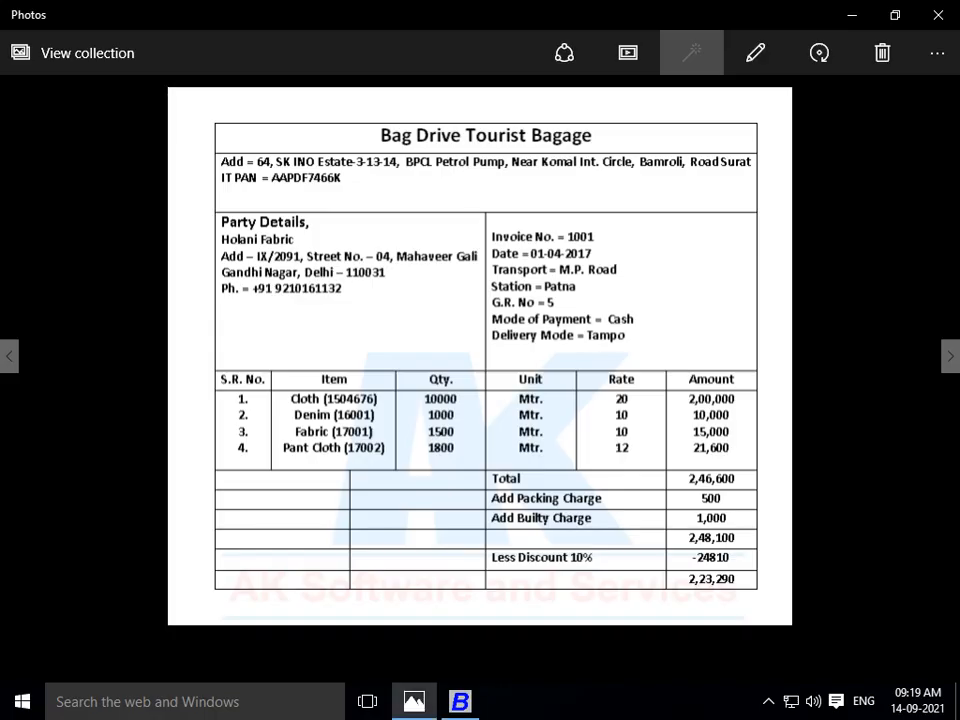
key(alt+Tab)
text(1600)
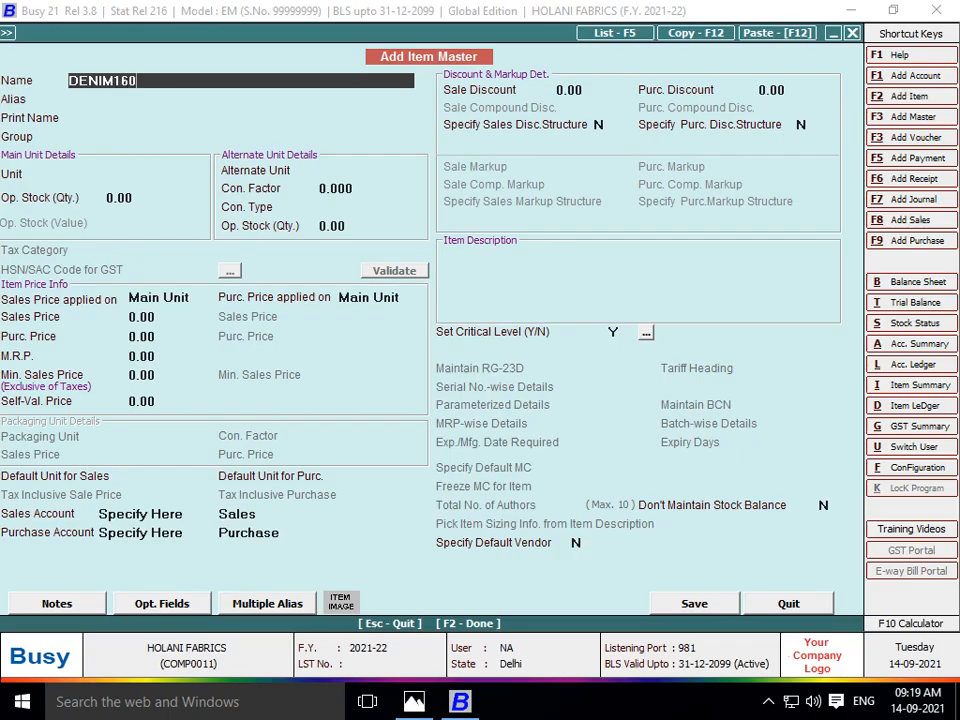
key(alt+Tab)
key(alt+Tab)
text(1)
key(Return)
key(Return)
key(Return)
- Assign the DENIM16001 item to the RAW MATRIAL group and set its main and alternate units to Metre
key(Down)
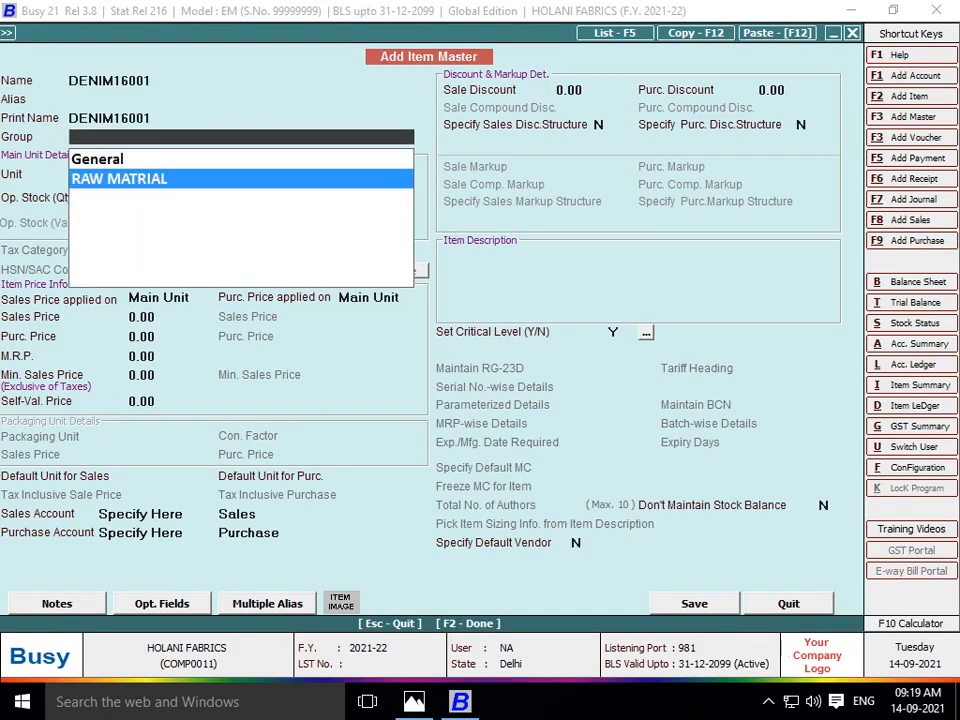
key(Return)
key(alt+Tab)
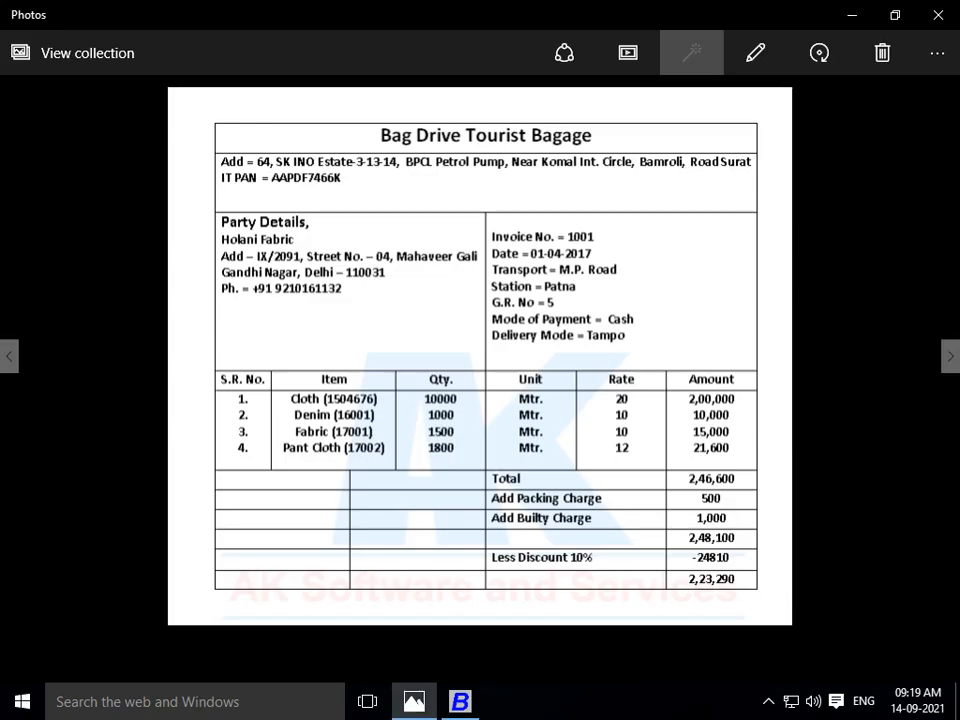
key(alt+Tab)
text(MT)
key(Return)
key(Return)
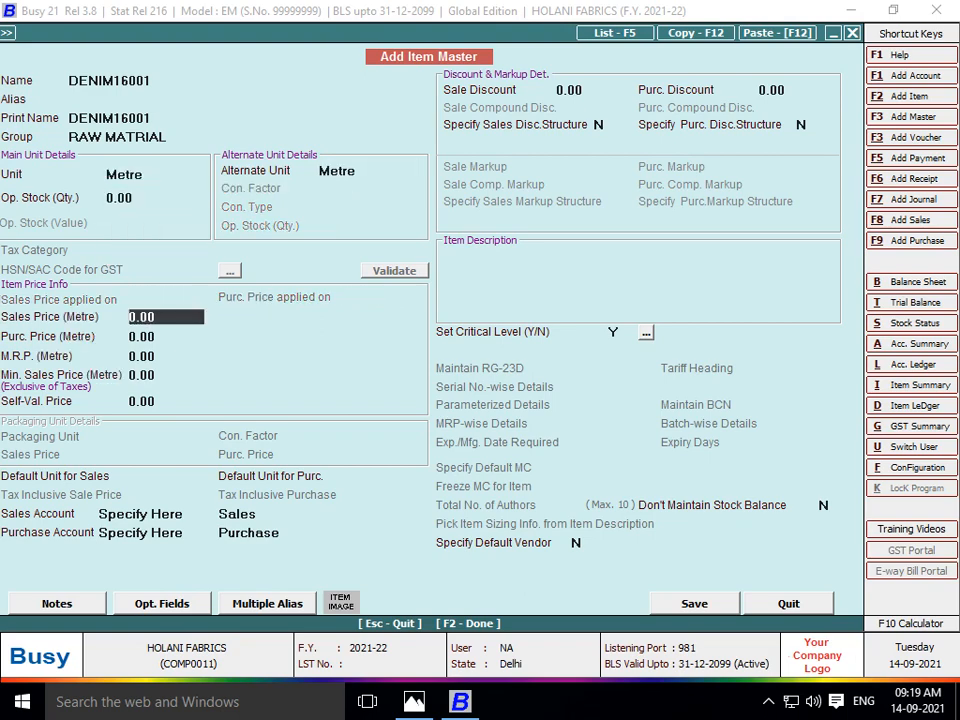
- Save the DENIM16001 item with its prices left at 0.00
key(Return)
key(Return)
key(F2)
key(Return)
- Check the invoice in Photos and enter a quantity of 1000 and a price of 10 for DENIM16001
key(alt+Tab)
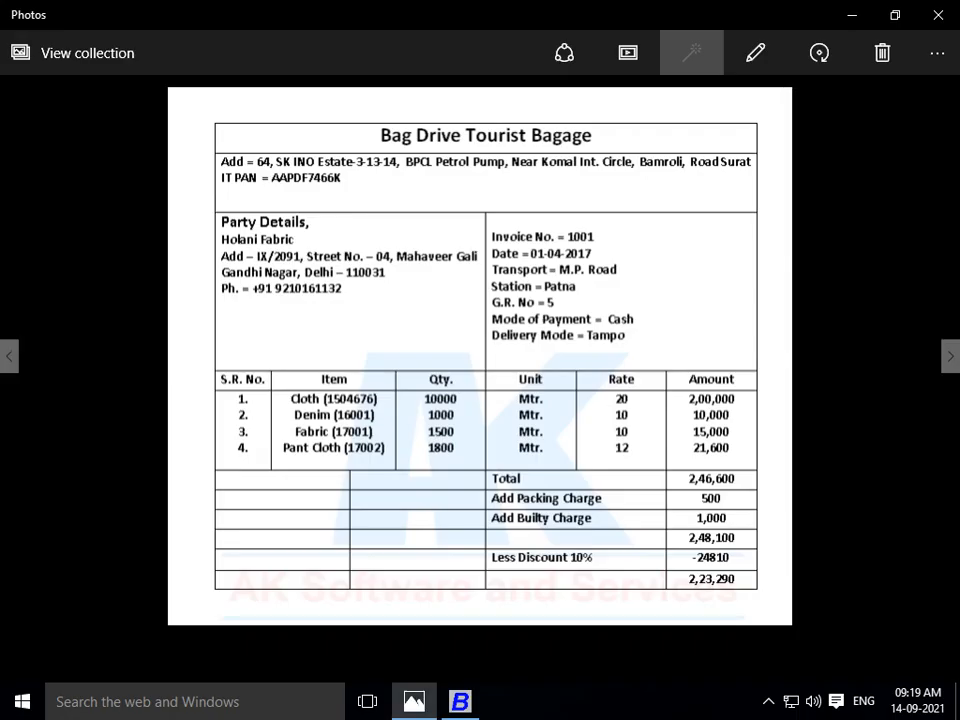
key(alt+Tab)
text(1000)
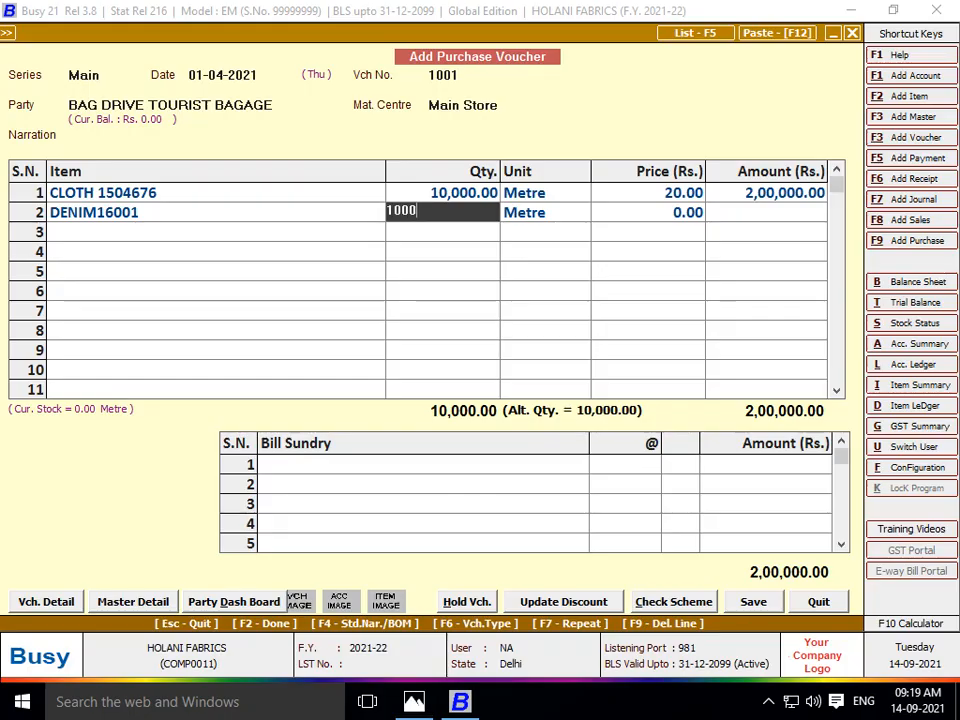
key(Return)
key(Return)
text(10)
key(Return)
key(Return)
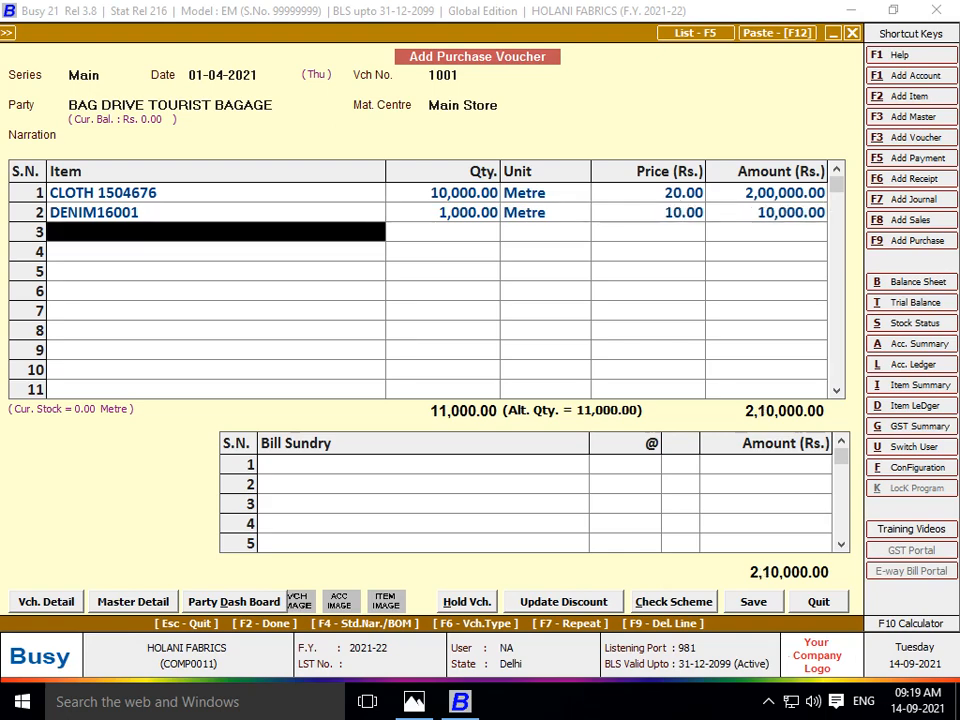
- Start a new item master named FABRIC 17001 from the invoice in Photos, leaving the alias blank and accepting the same print name
key(alt+F2)
key(alt+Tab)
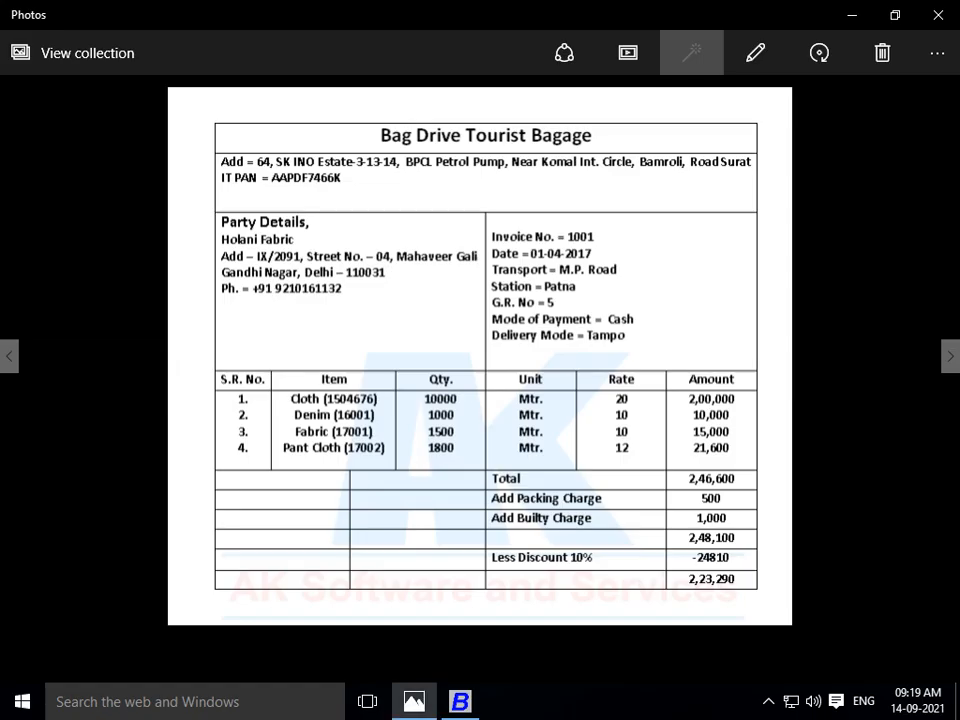
key(alt+Tab)
text(FABRIC)
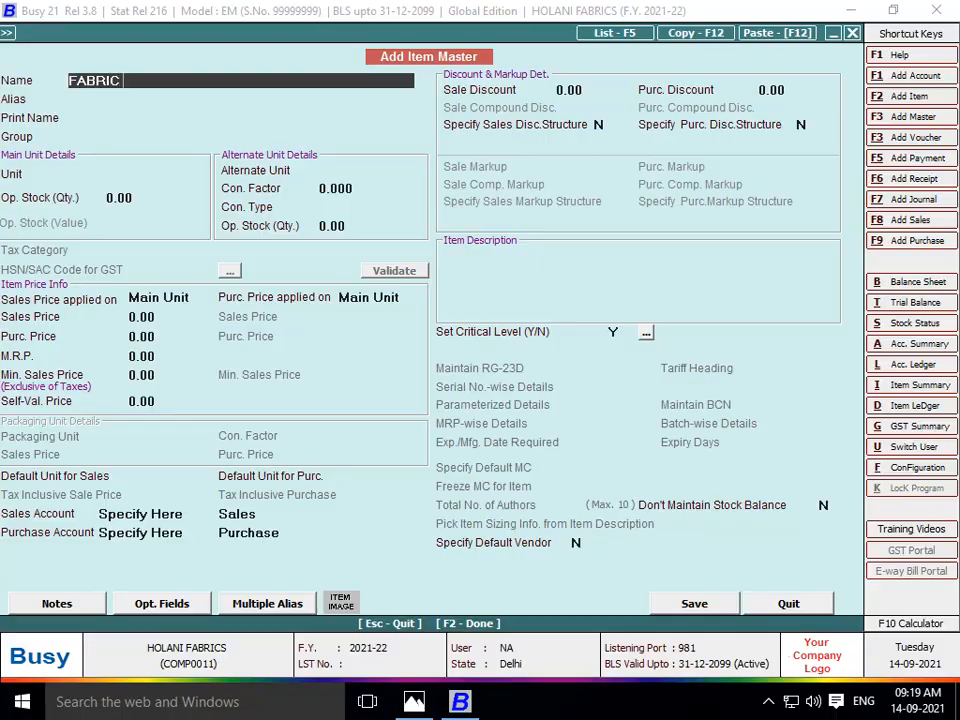
key(alt+Tab)
key(alt+Tab)
text(17001)
key(Return)
key(Return)
key(Return)
- Assign the FABRIC 17001 item to the RAW MATRIAL group with Metre as its unit, and save it
key(Down)
key(Return)
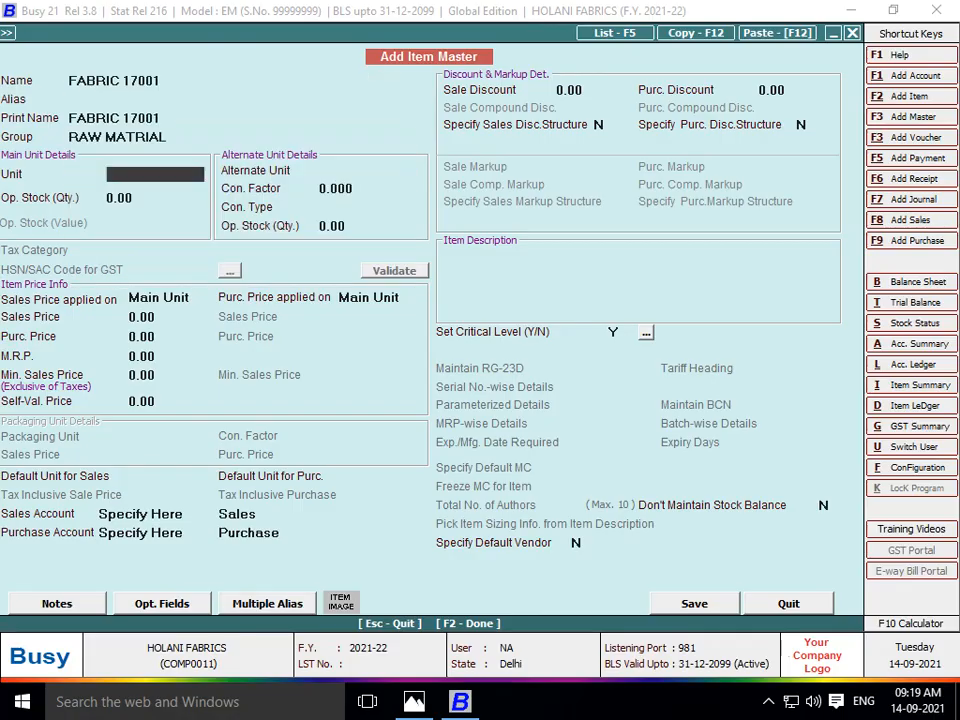
text(MT)
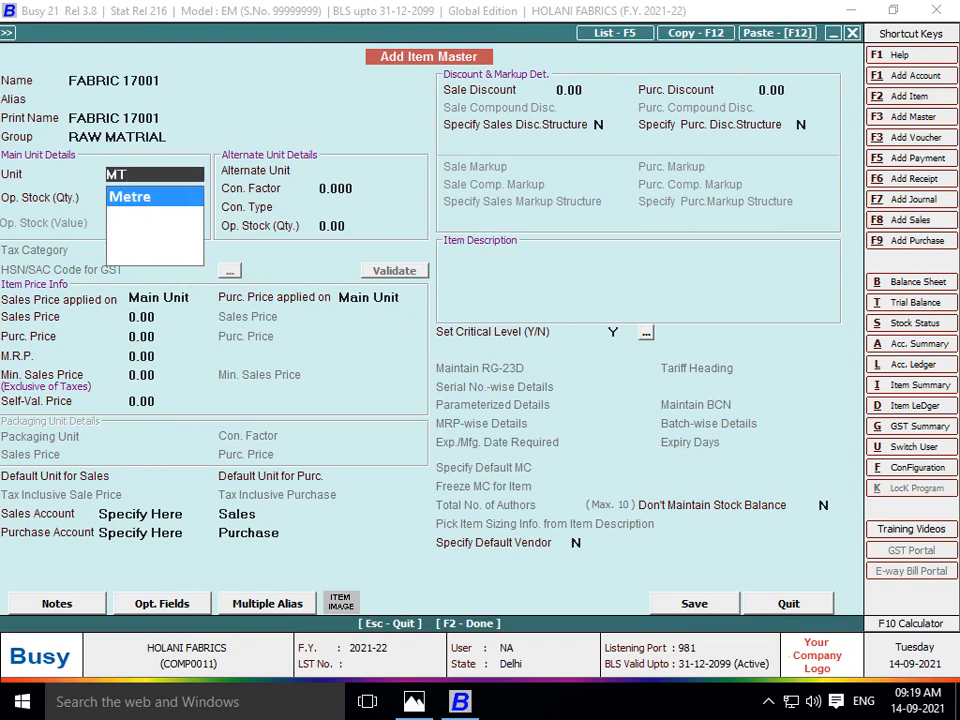
key(Return)
key(Return)
key(Return)
key(Return)
key(F2)
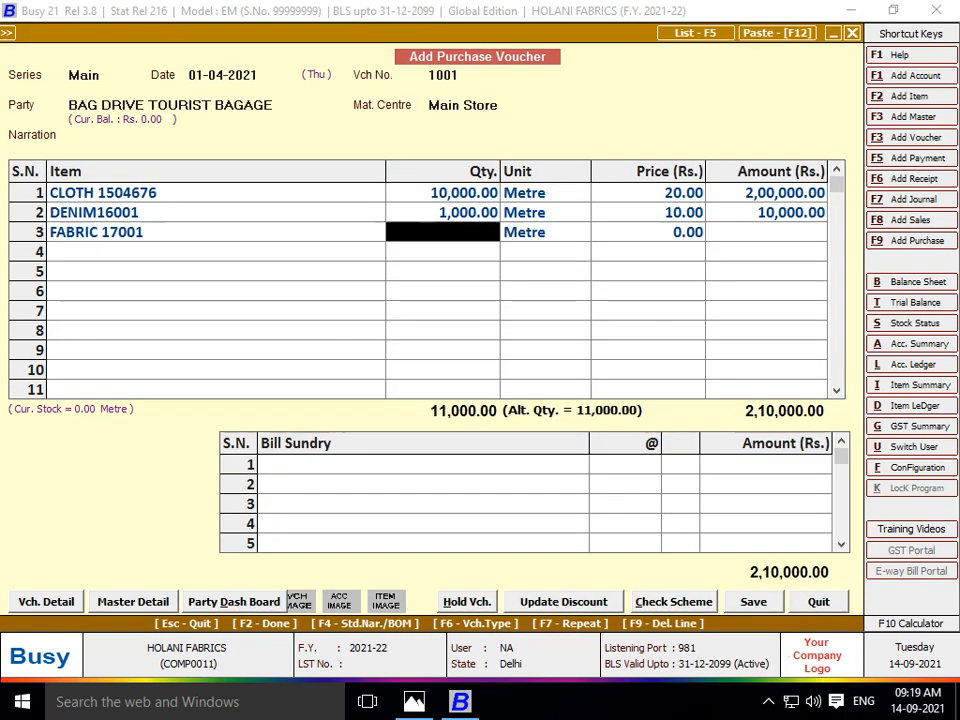
- Check the invoice in Photos and enter a quantity of 1500 and a price of 10 for FABRIC 17001
key(alt+Tab)
key(alt+Tab)
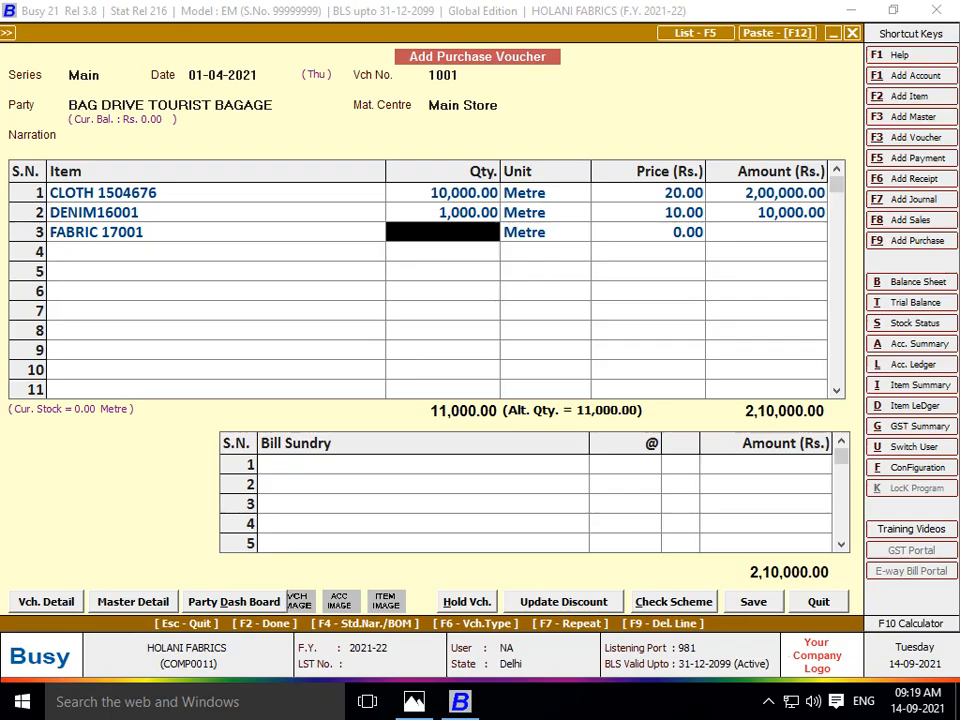
text(1,500)
key(Return)
key(Return)
text(10)
key(Return)
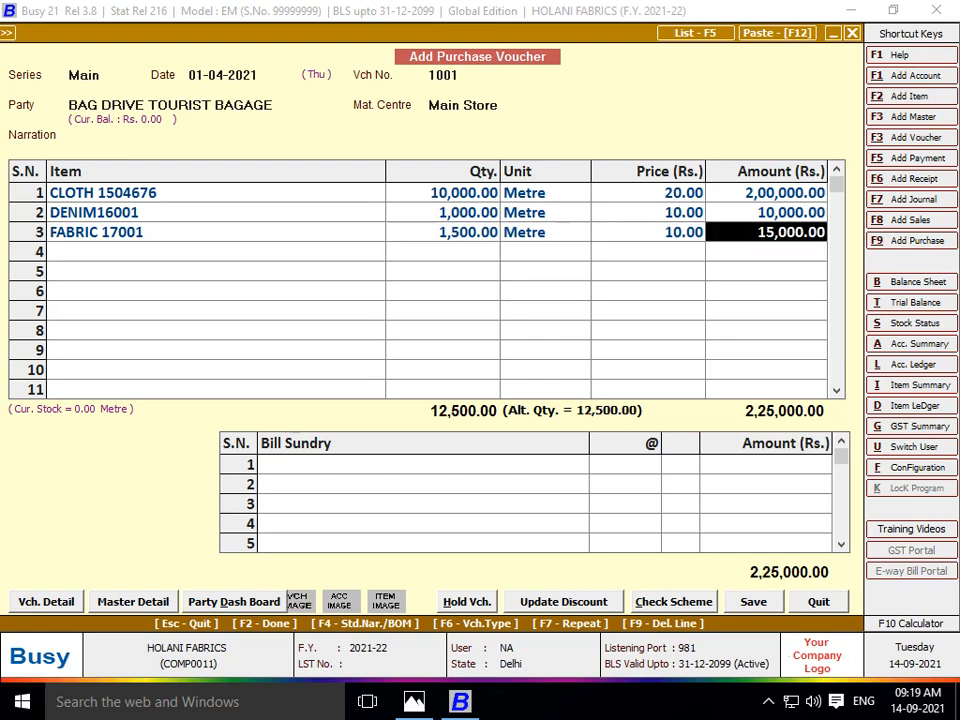
key(Return)
- Start a new item master named PANTH CLOTH 17002, checking the invoice in Photos, with no alias and the same print name
key(F2)
key(alt+Tab)
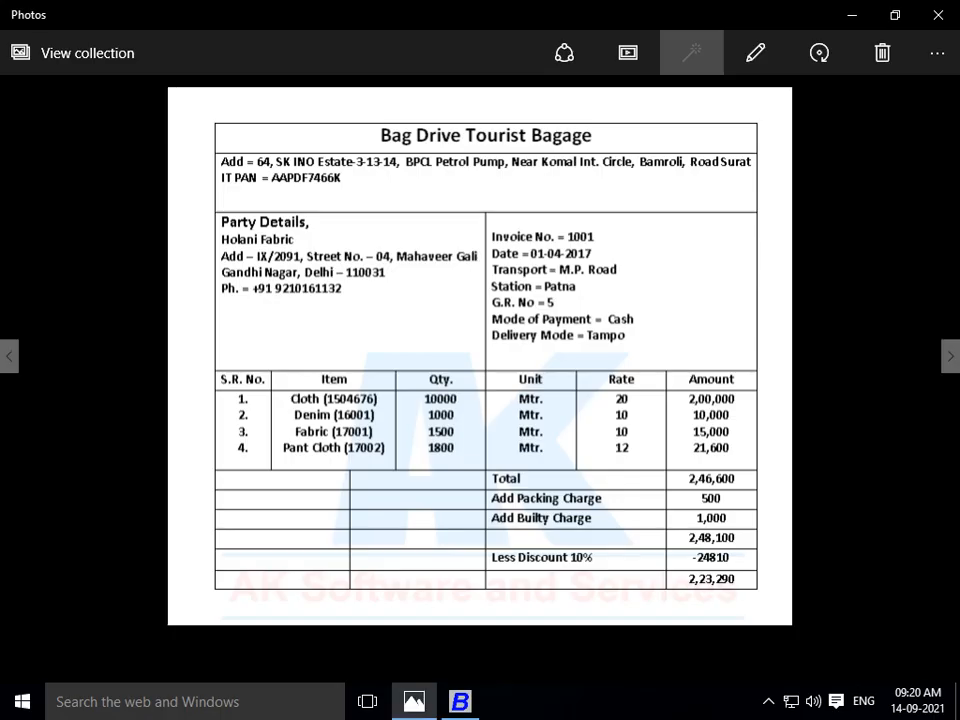
key(alt+Tab)
text(PA)
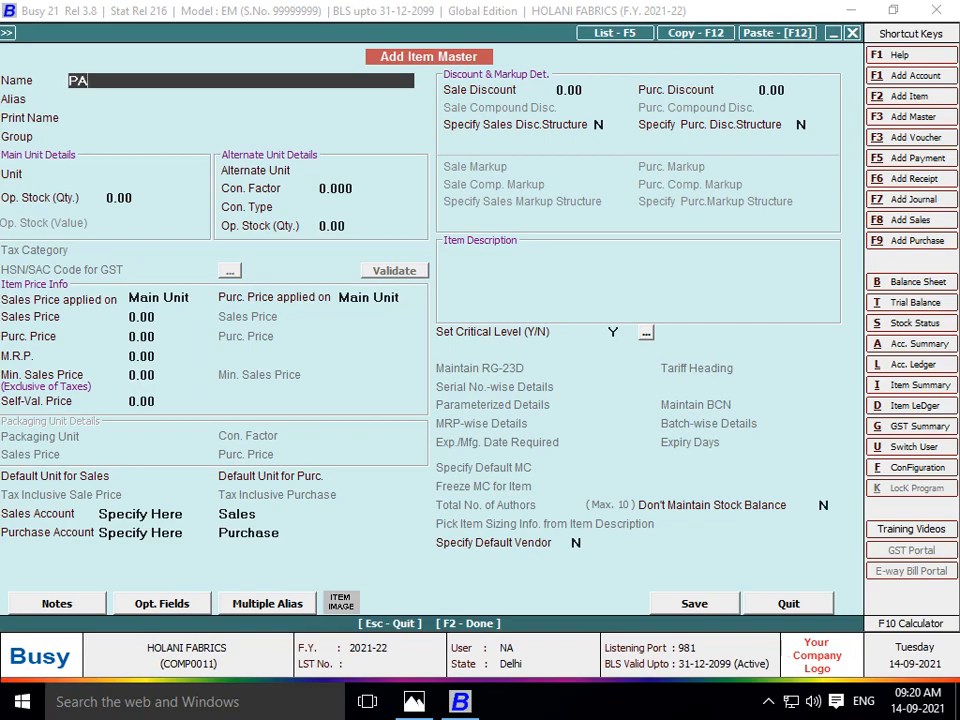
text(NTH CLOTH)
key(alt+Tab)
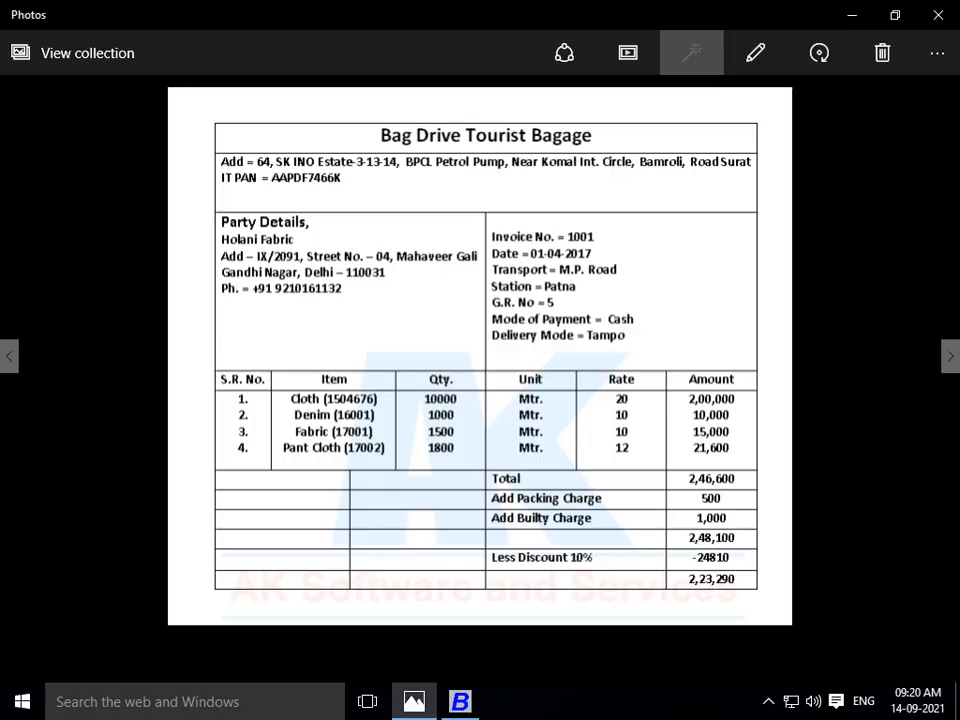
key(alt+Tab)
text(17002)
key(Return)
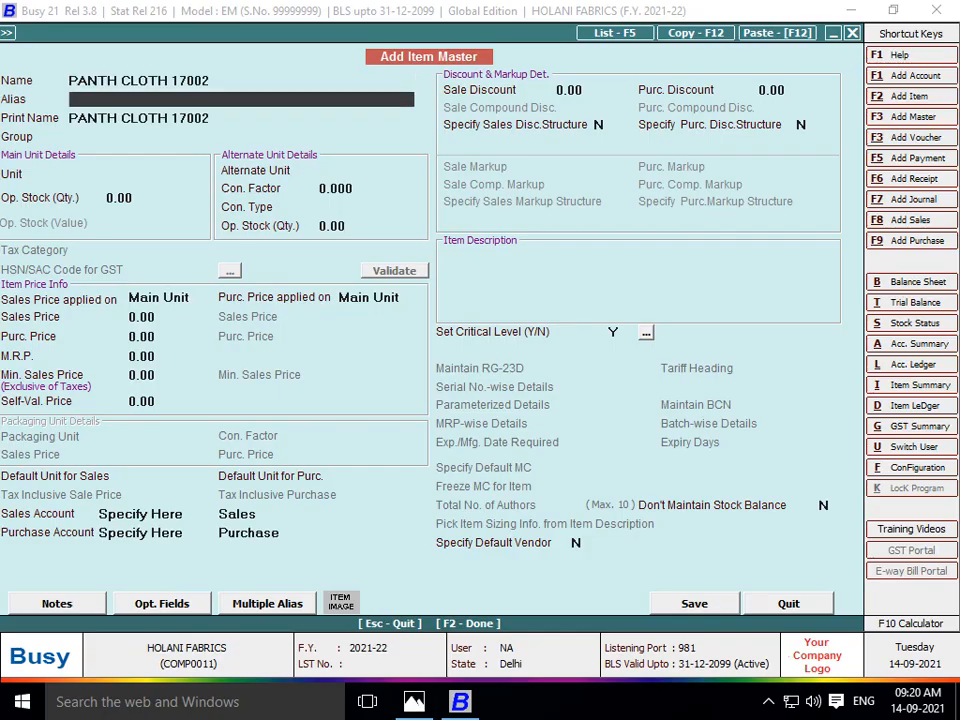
key(Return)
key(Return)
- Assign the PANTH CLOTH 17002 item to the RAW MATRIAL group
key(Return)
key(Up)
key(Up)
key(Return)
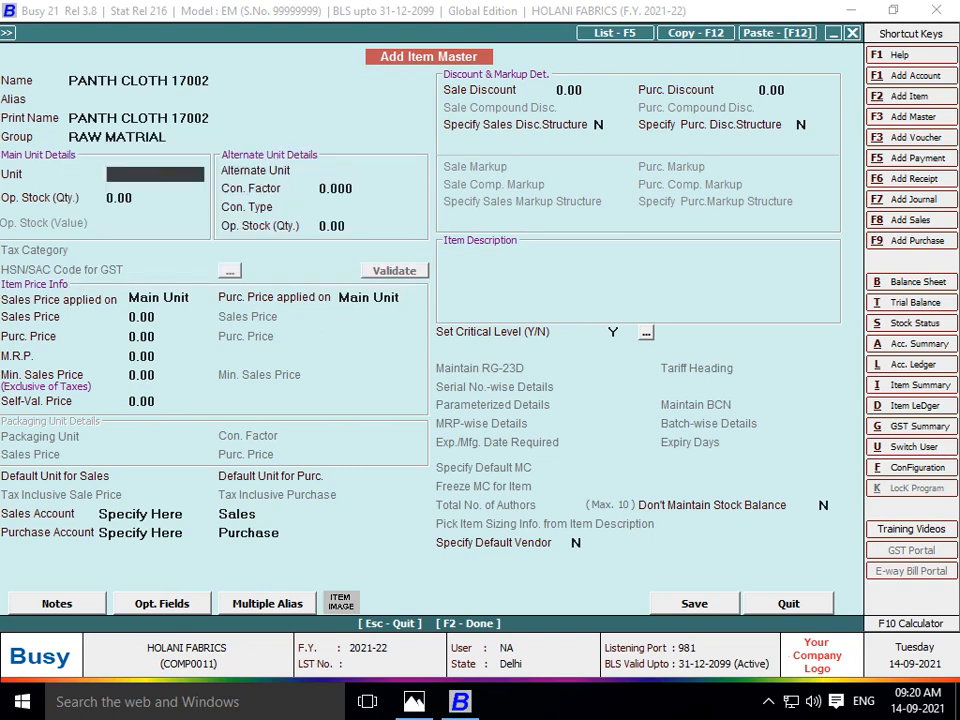
- Set the item's main and alternate units to Metre and save PANTH CLOTH 17002 with its prices left at 0.00
text(MT)
key(Return)
key(Return)
key(Return)
key(Return)
key(Return)
key(Return)
key(Return)
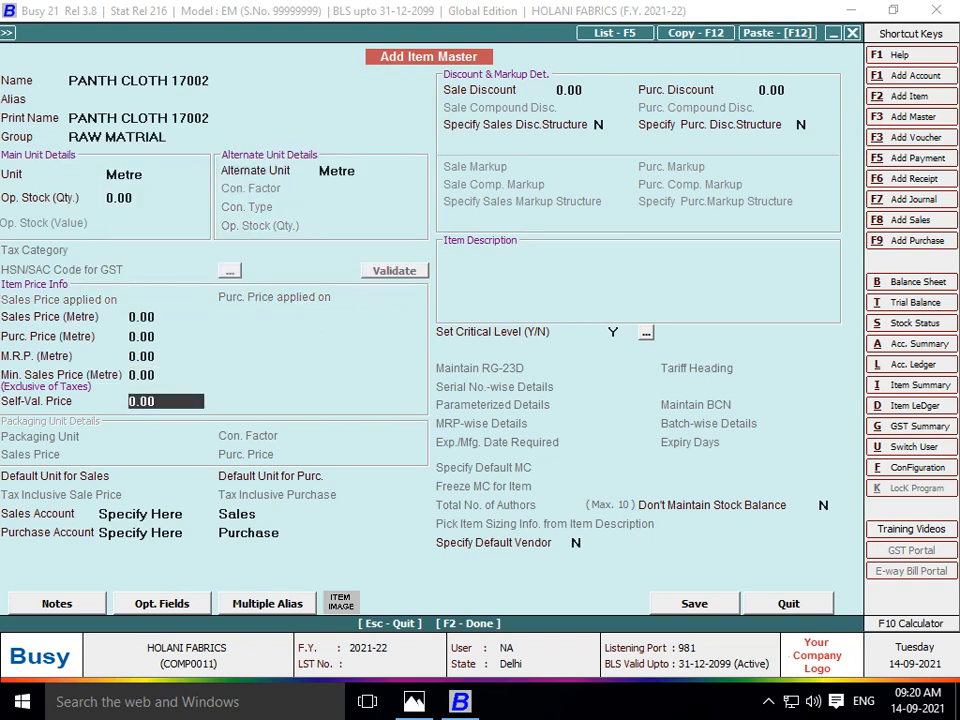
key(F2)
key(alt+Tab)
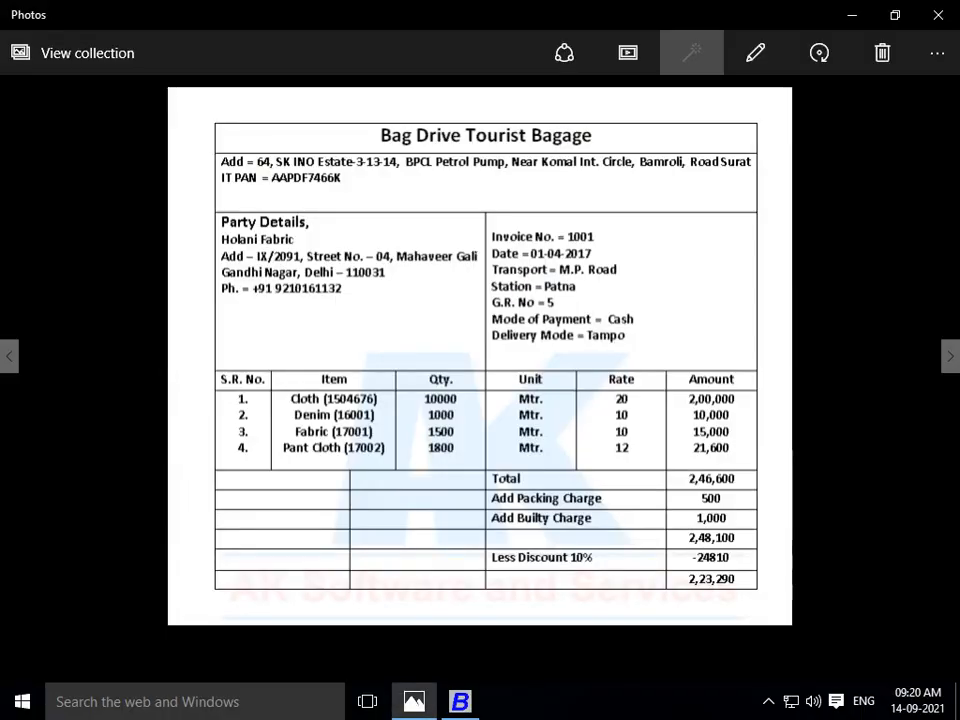
key(alt+Tab)
text(1500)
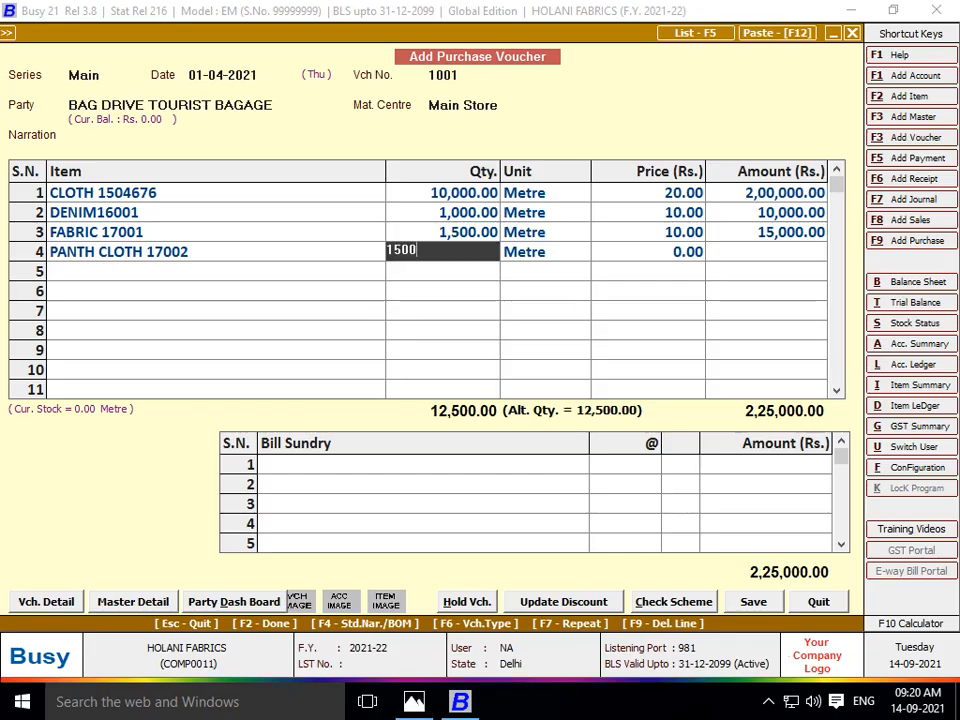
key(Return)
- Check the invoice in Photos and set the PANTH CLOTH 17002 quantity to 1800
key(alt+Tab)
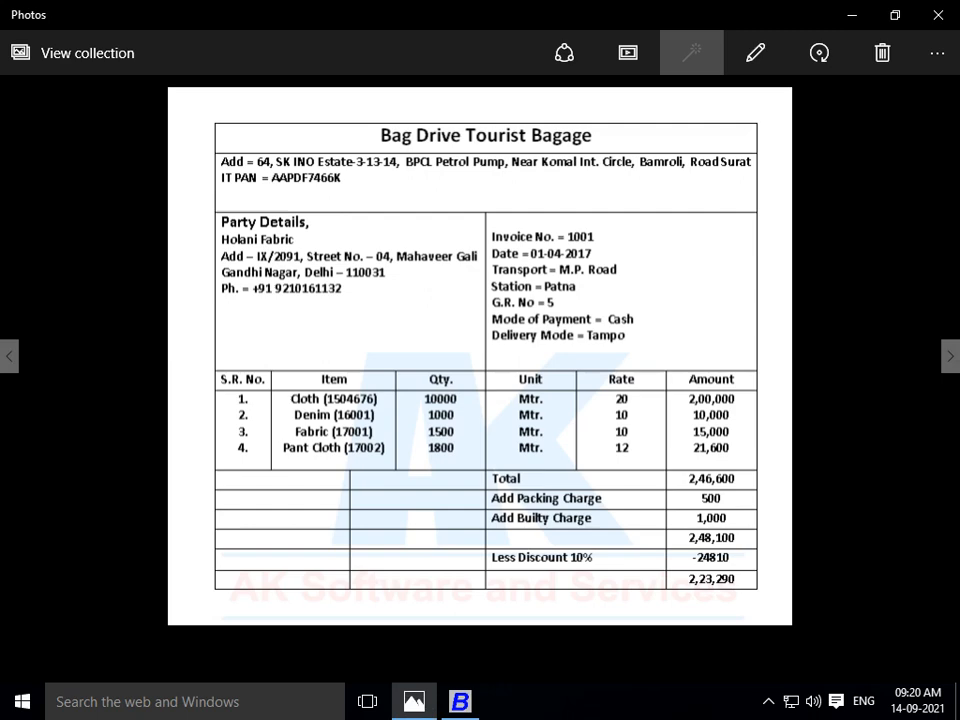
key(alt+Tab)
key(shift+Tab)
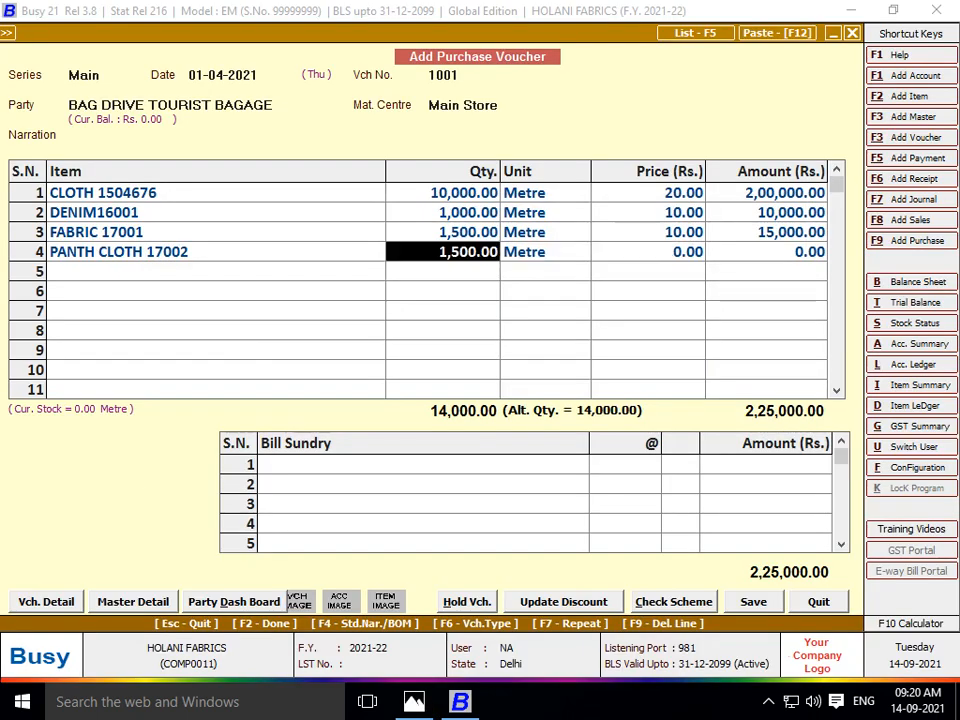
text(1800)
key(Return)
- Set the PANTH CLOTH 17002 price to 12 as invoiced, finish the item list and switch to the invoice in Photos
key(alt+Tab)
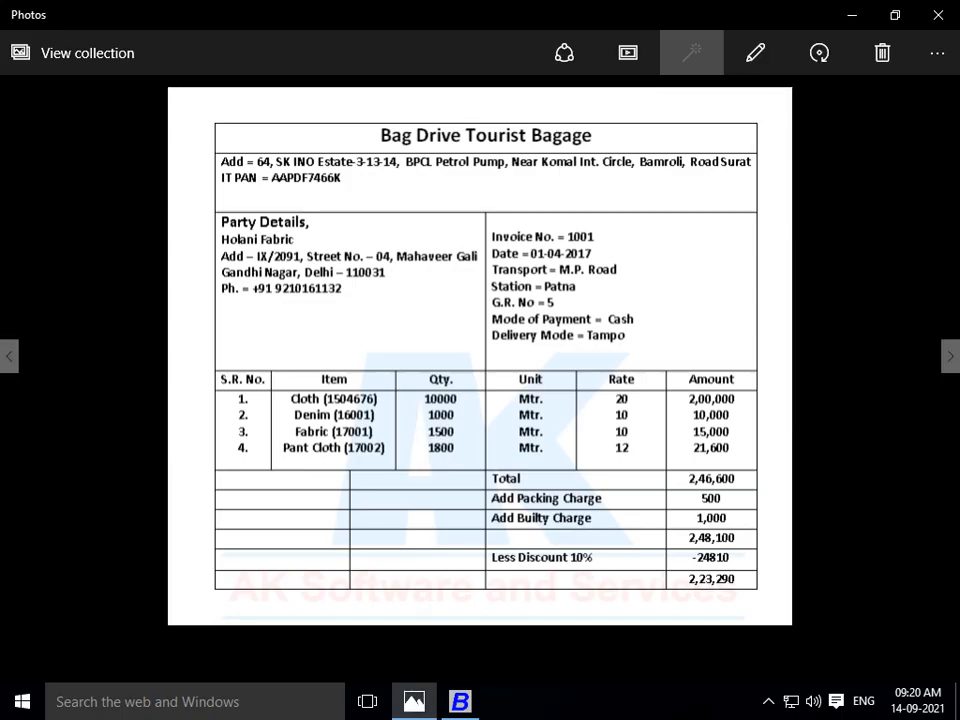
key(alt+Tab)
text(12)
key(Return)
key(Return)
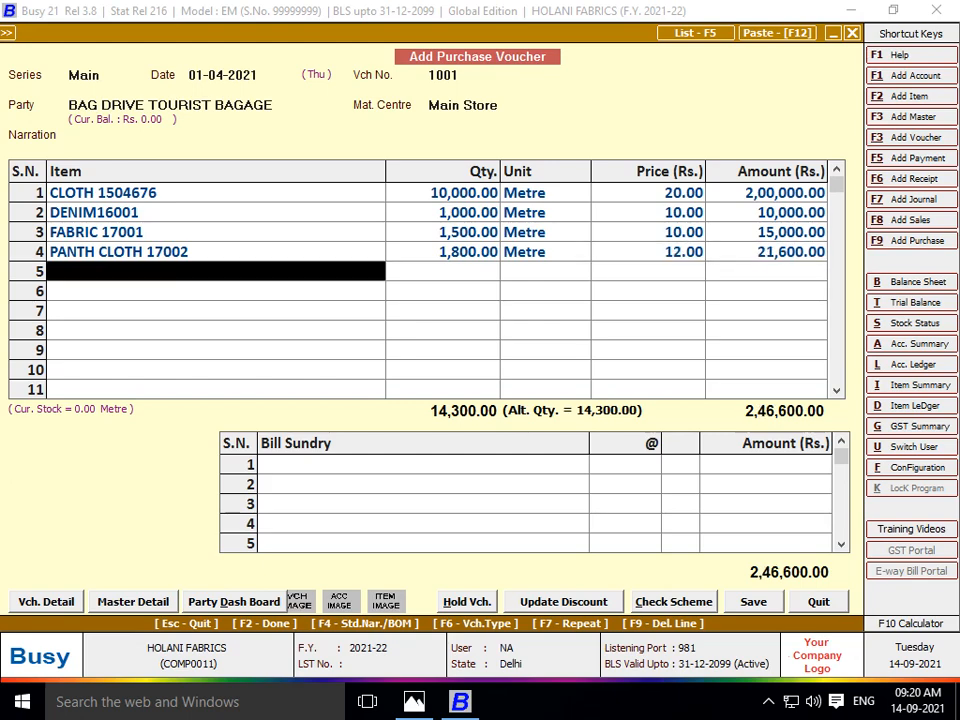
key(Return)
key(alt+Tab)
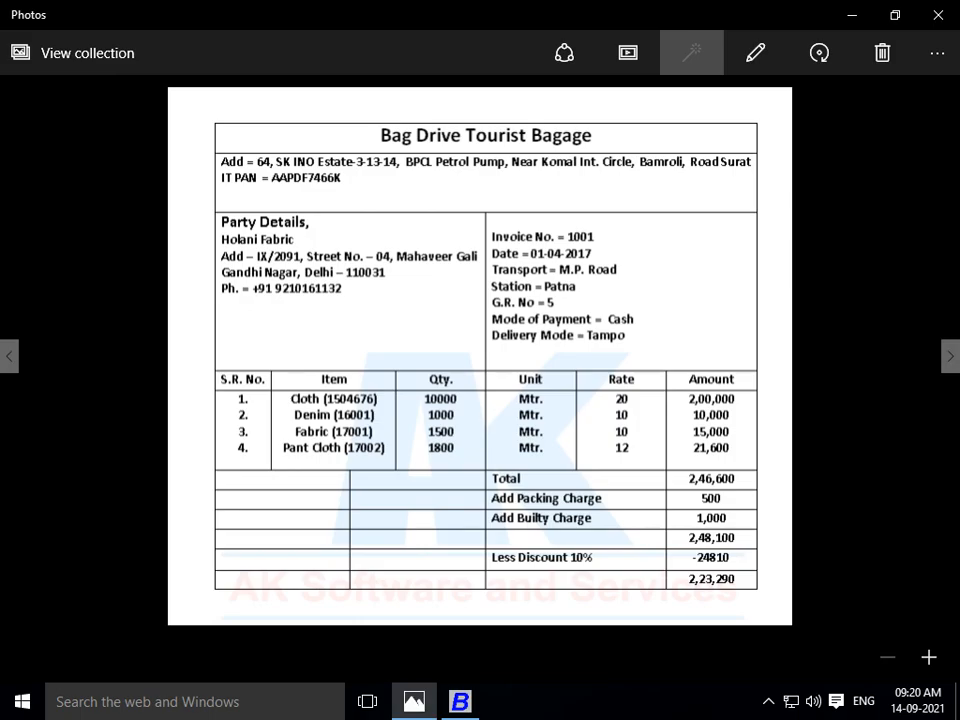
- Return to the purchase voucher in Busy and create a new bill sundry master named PACKING CHARGES, leaving the alias blank
key(alt+Tab)
text(p)
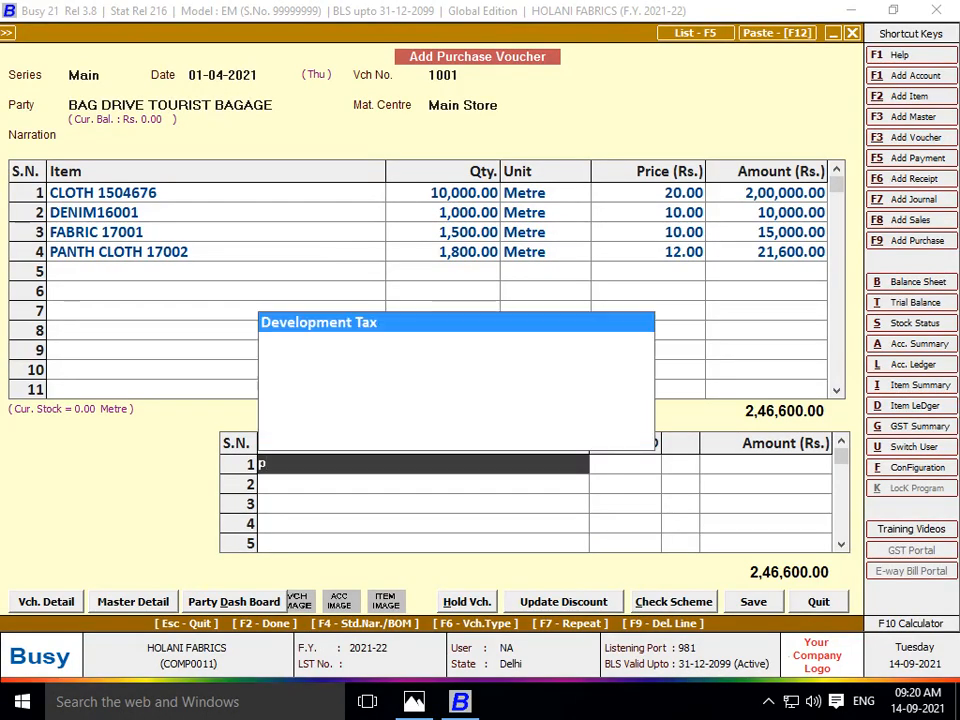
key(F3)
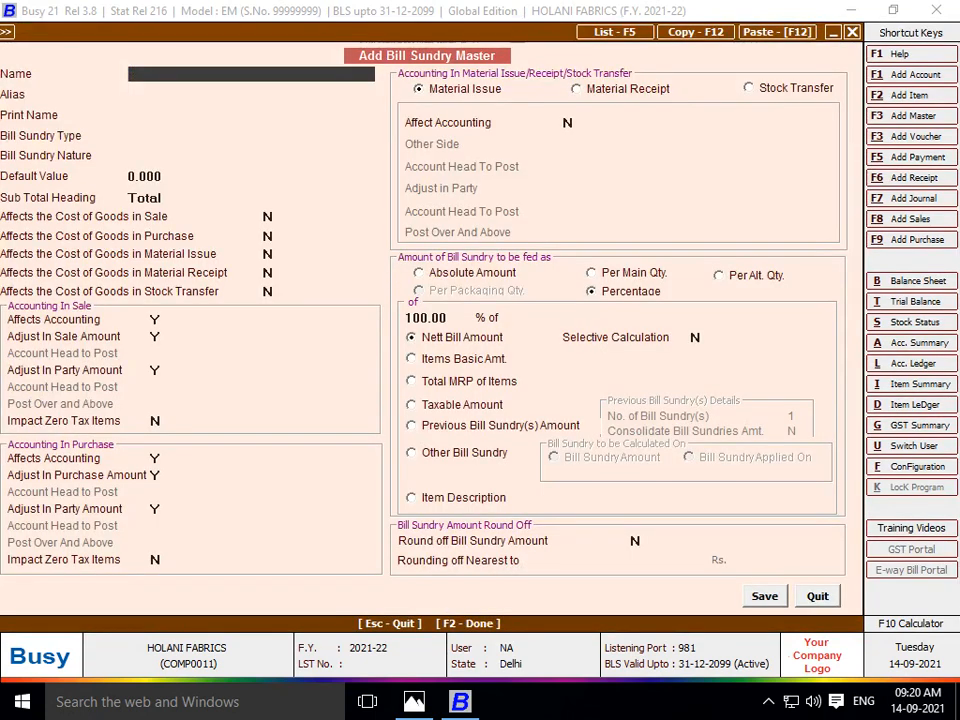
text(PACKING CHARGES)
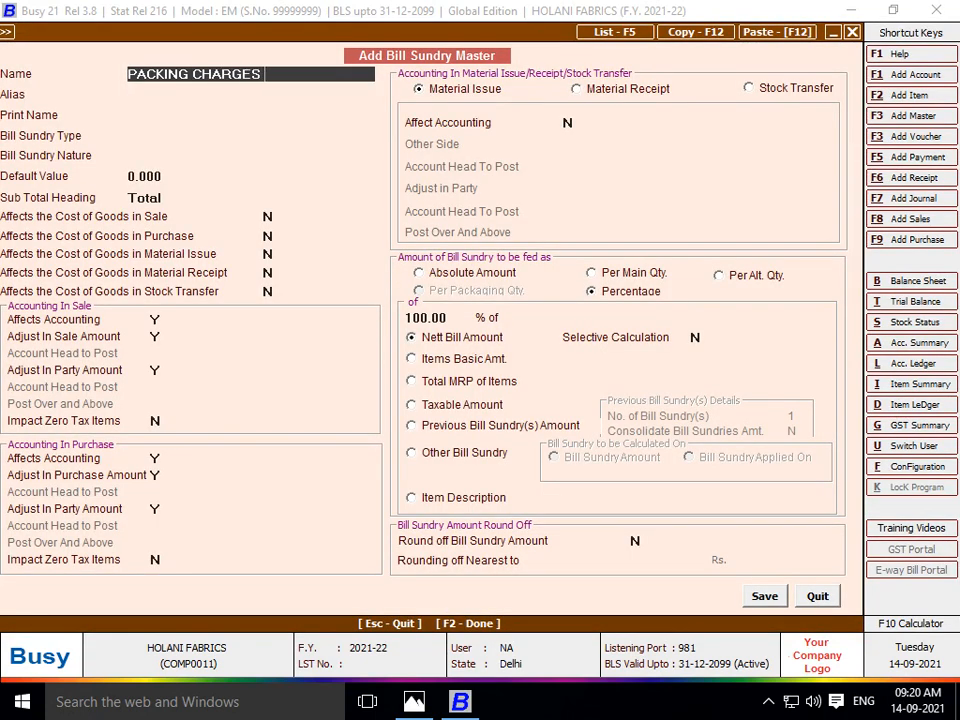
key(Return)
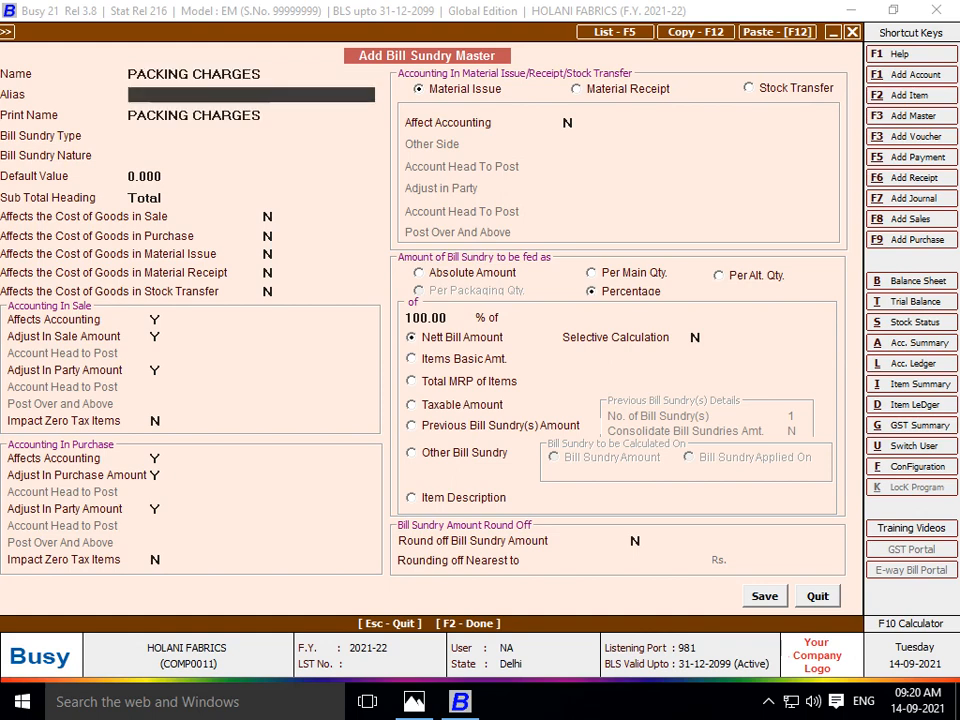
key(Return)
key(Return)
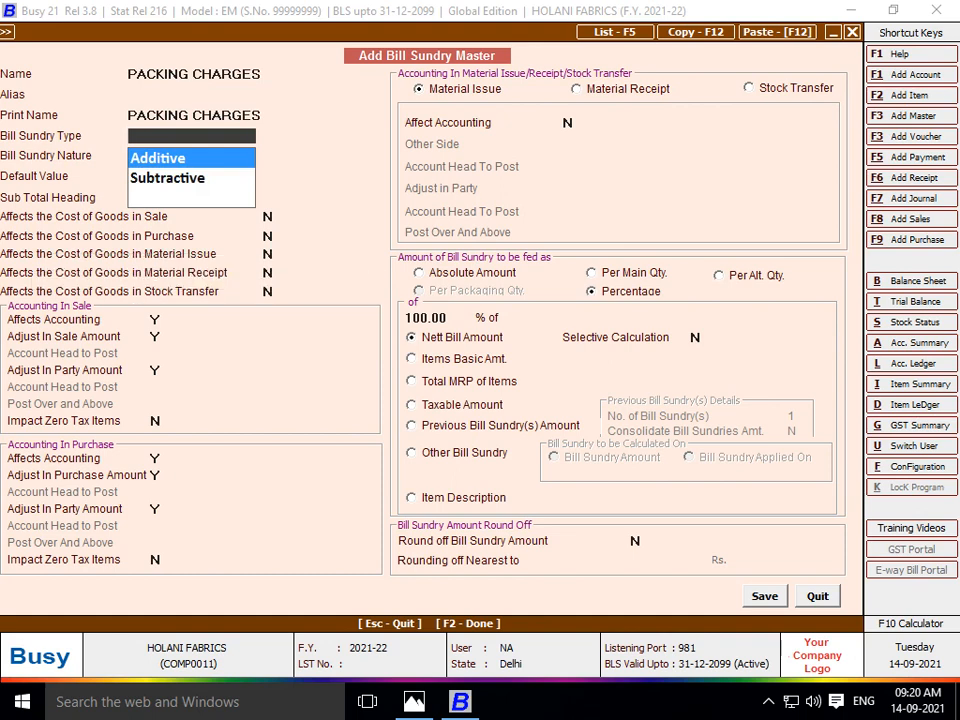
- Set the PACKING CHARGES type to Additive and nature to Others, keeping default value 0.000 and sub total heading Total
key(Down)
key(Up)
key(Down)
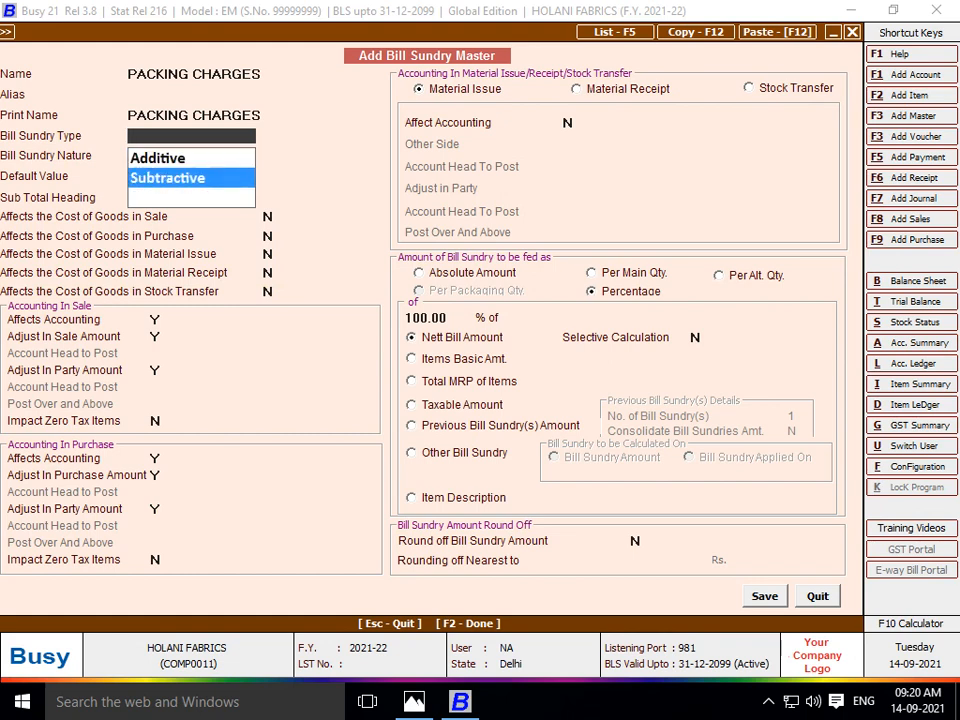
key(Up)
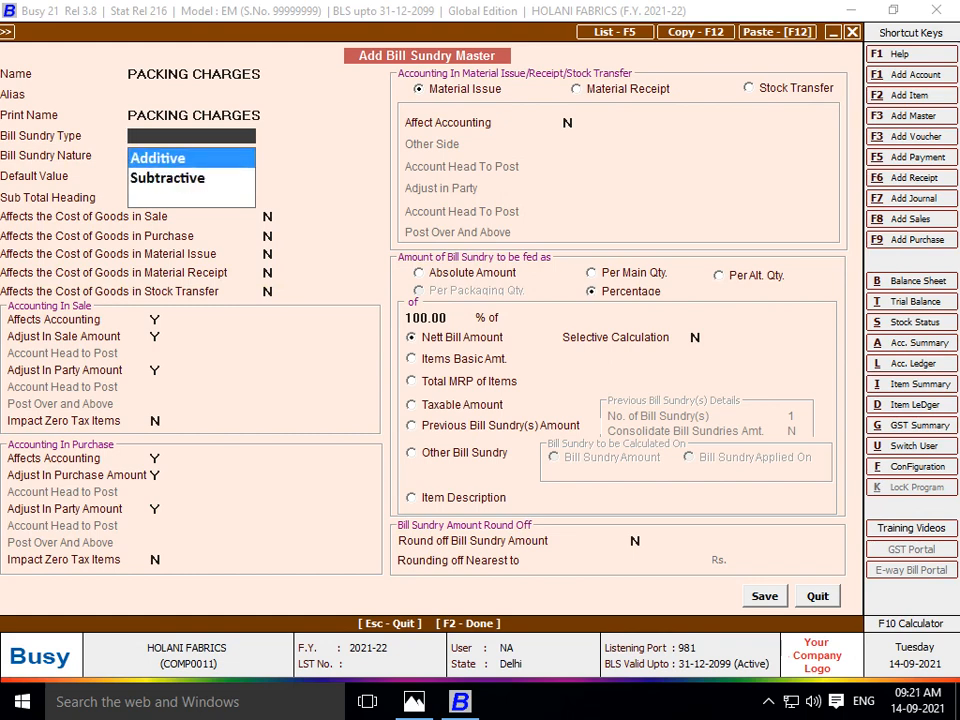
key(Down)
key(Up)
key(Down)
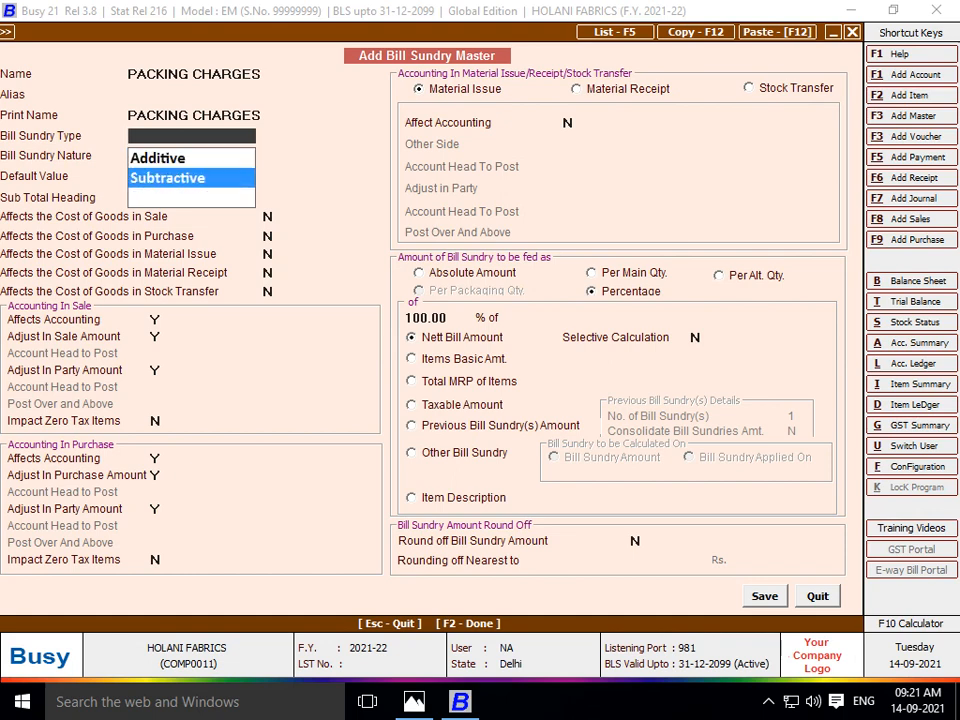
key(Up)
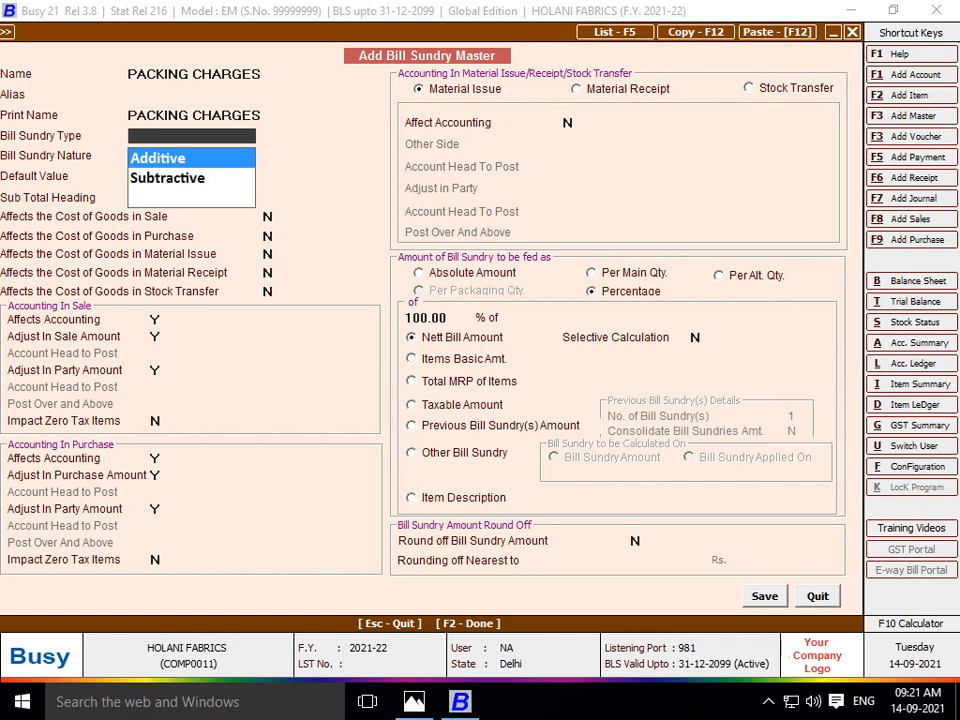
key(Down)
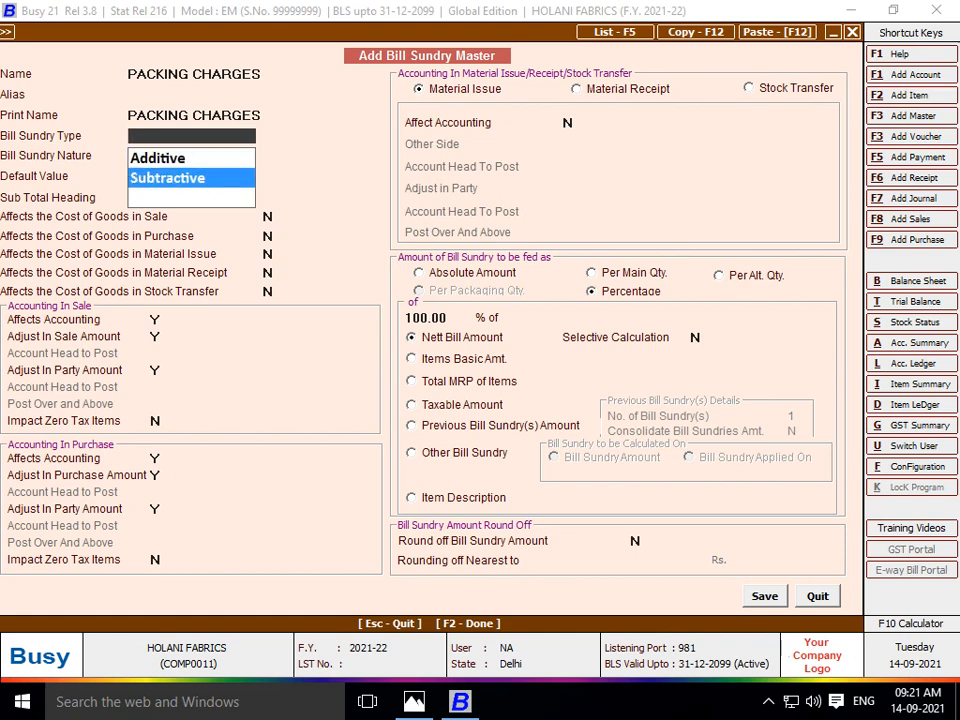
key(Up)
key(Down)
key(Up)
key(Return)
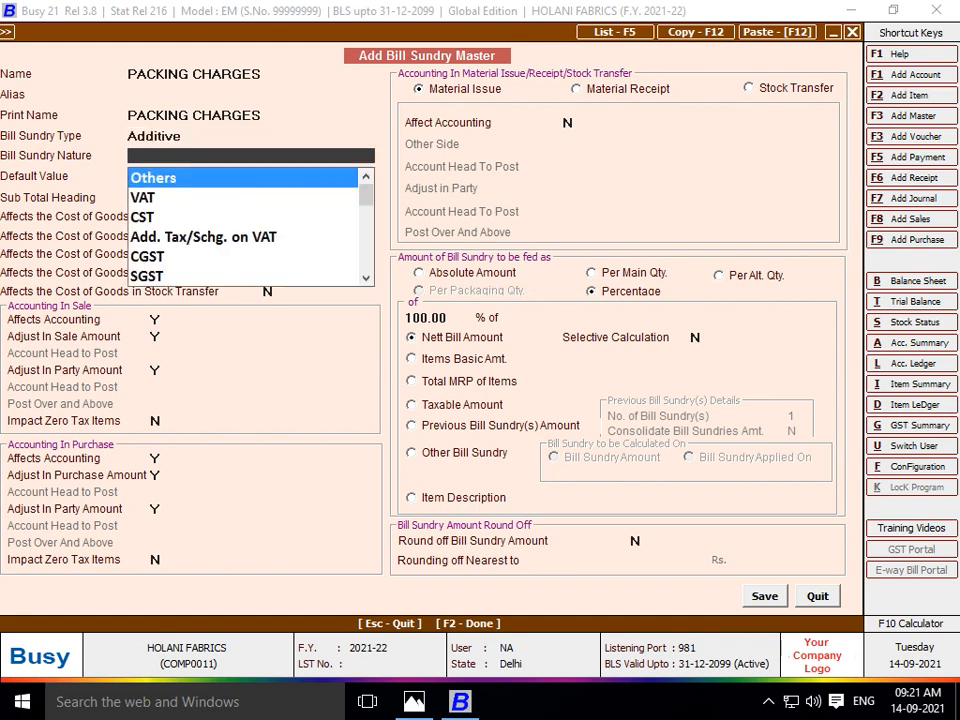
key(Return)
key(Return)
key(Return)
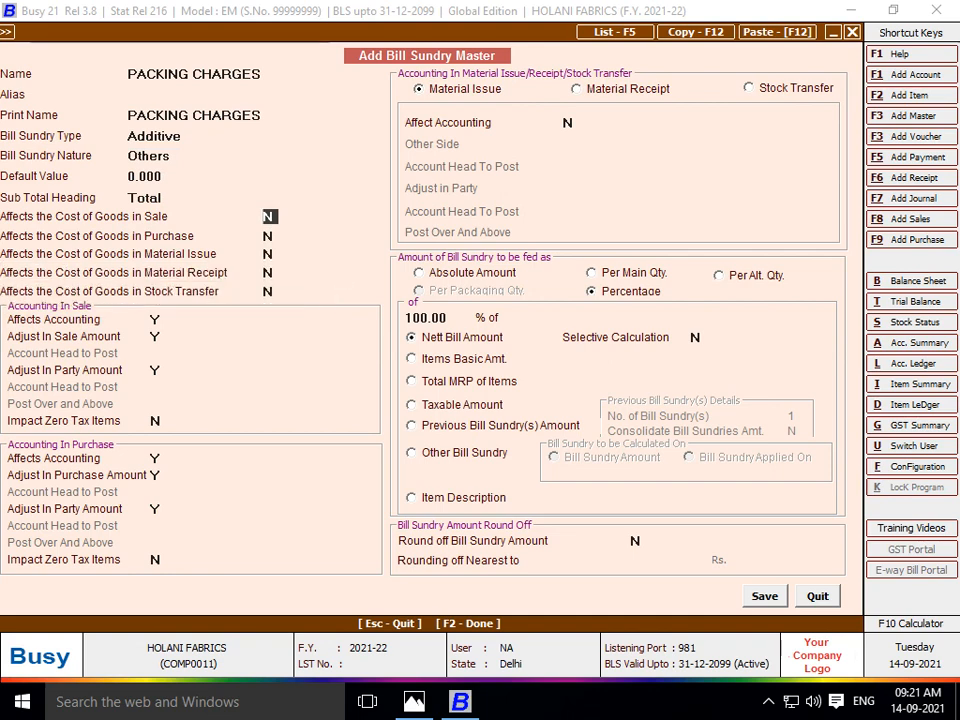
- Make PACKING CHARGES affect the cost of goods in purchase, material issue, material receipt and stock transfer
click(269, 291)
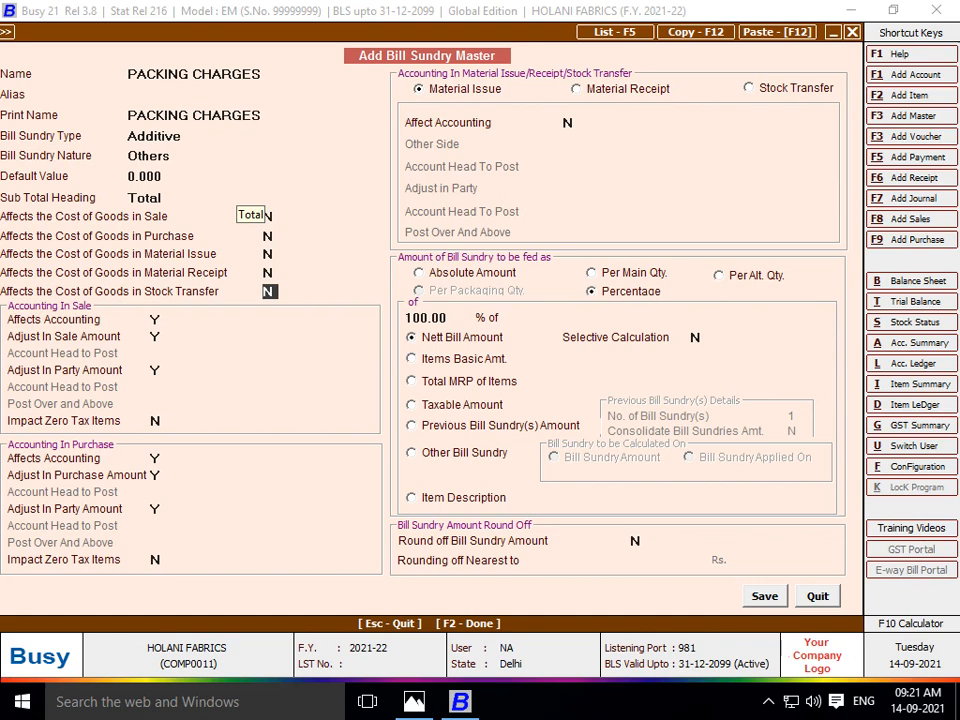
click(268, 236)
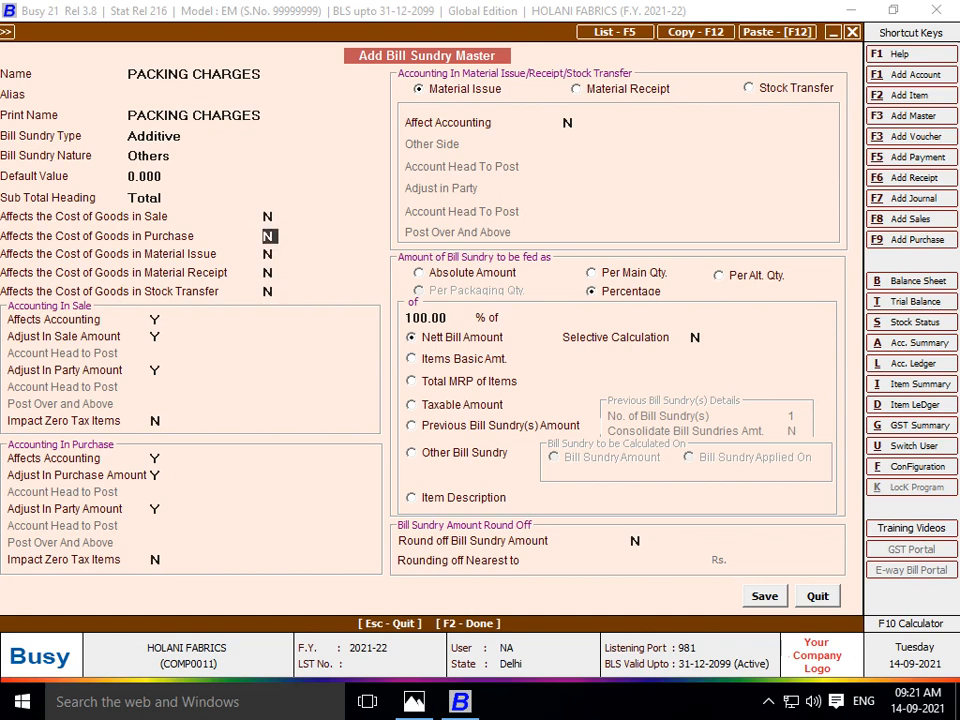
key(y)
key(Return)
key(y)
key(Return)
key(Return)
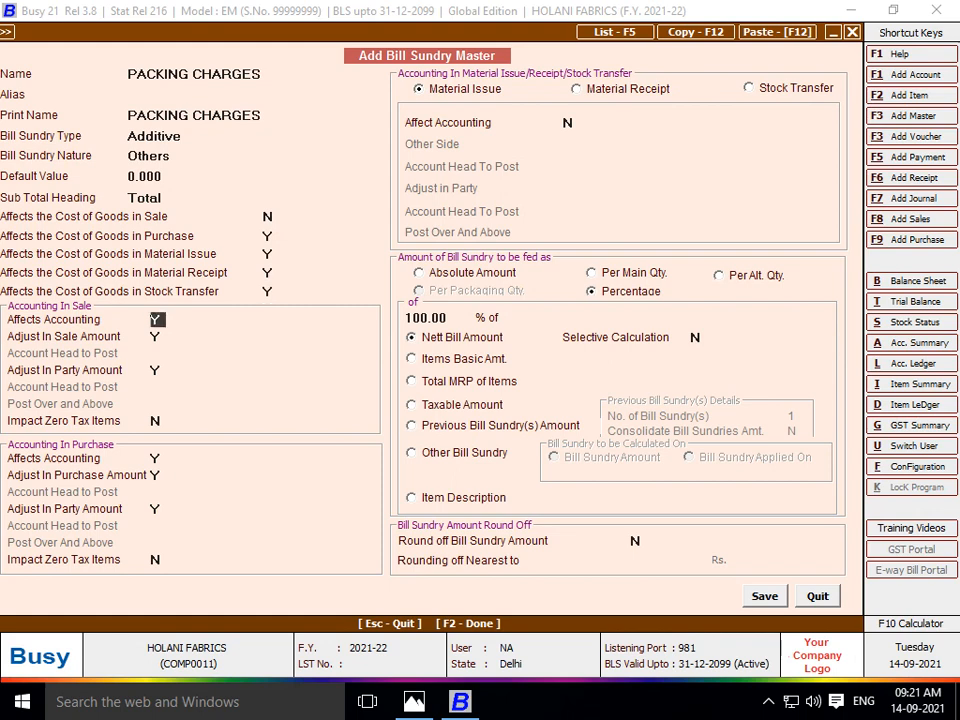
- Review the cost-of-goods flags and the sale, purchase and material accounting settings of PACKING CHARGES
key(Up)
key(Up)
key(Up)
key(Up)
key(Up)
key(Return)
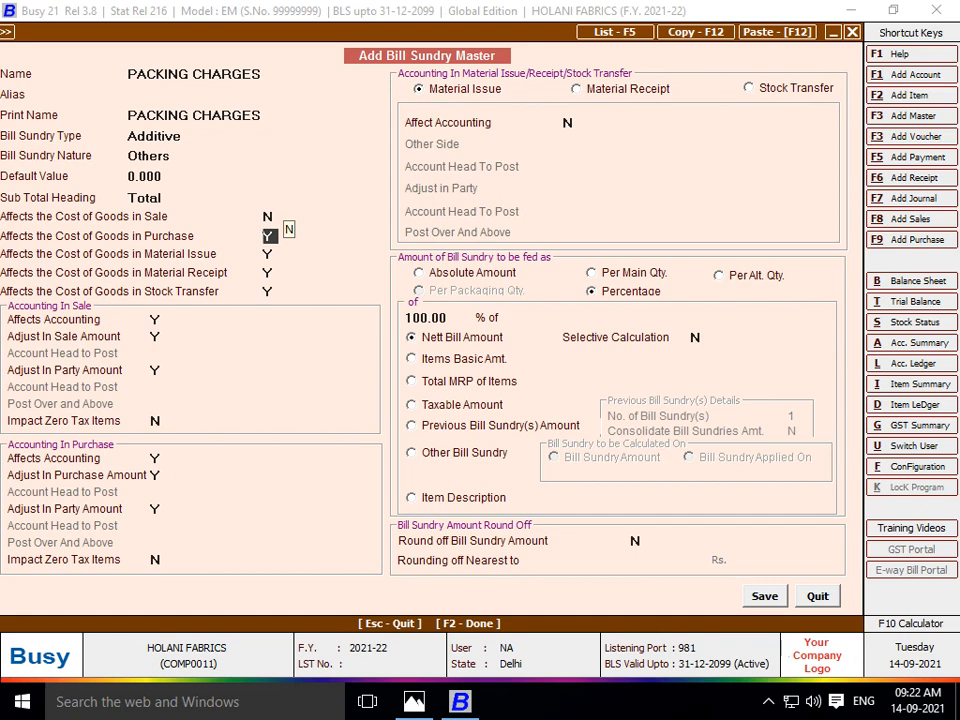
key(Return)
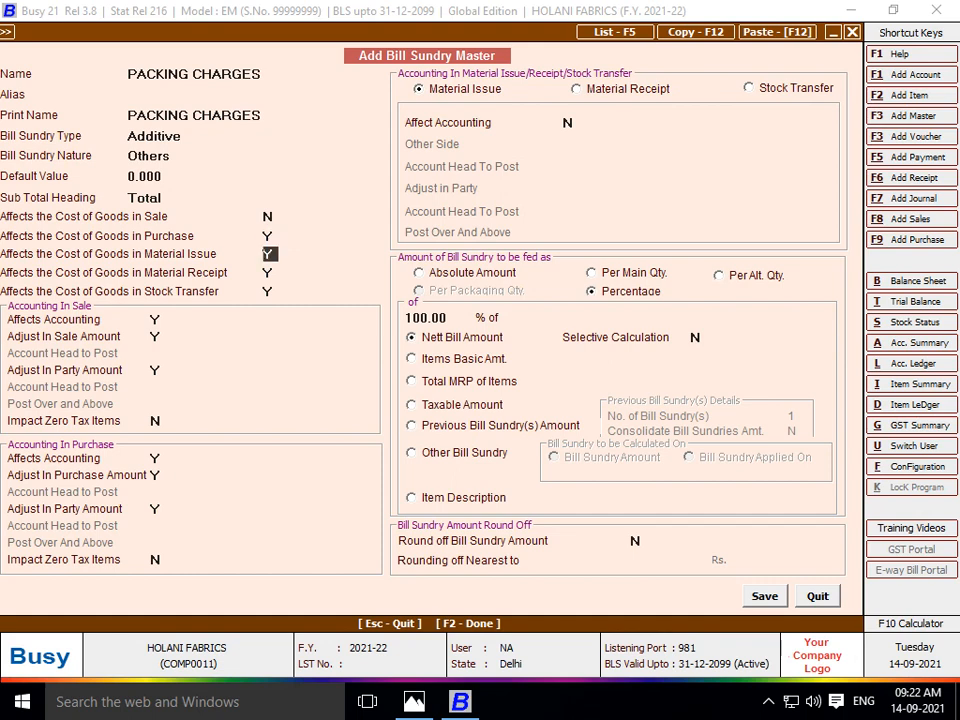
key(Return)
key(Return)
key(Return)
key(Return)
key(Return)
click(268, 236)
key(Return)
key(Return)
key(Return)
key(Return)
key(Return)
key(Return)
key(Return)
key(Return)
key(Return)
key(Return)
key(Right)
key(Right)
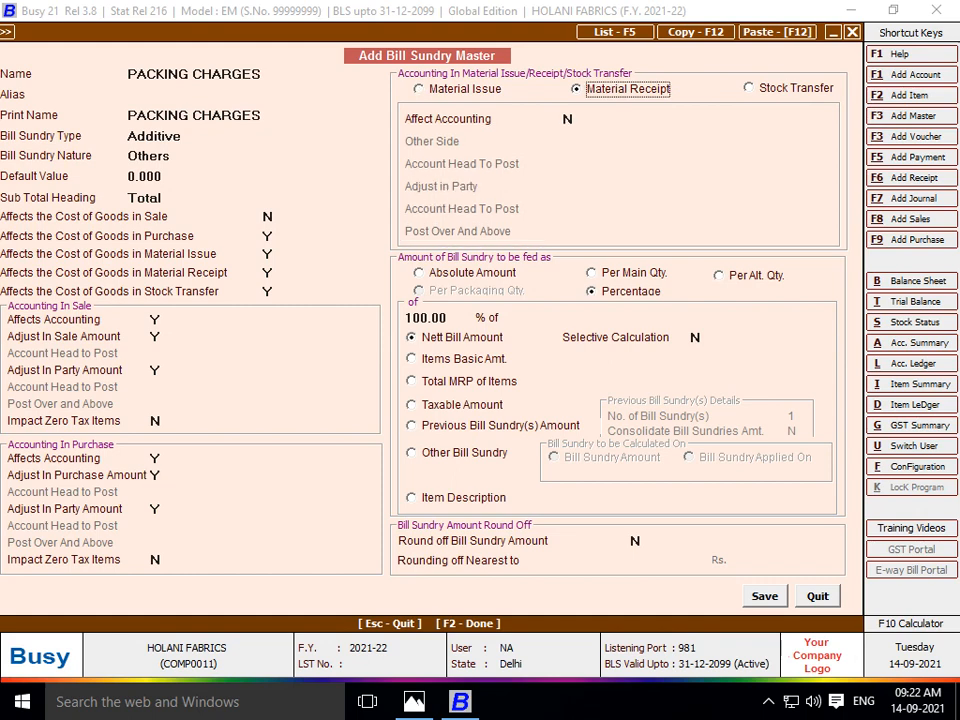
key(Left)
key(Left)
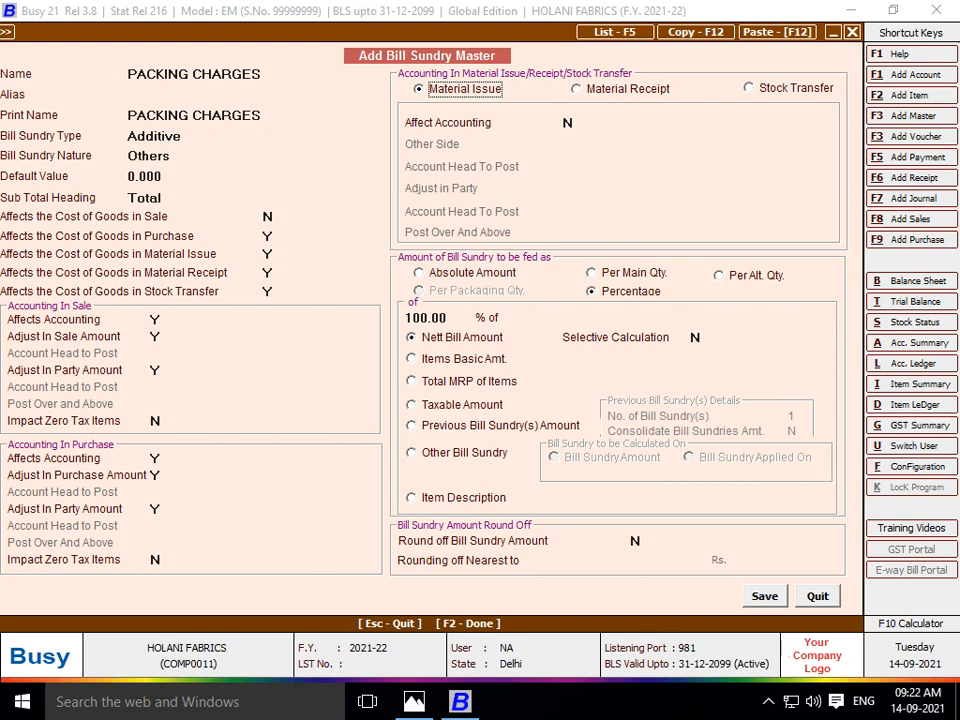
- Step through the Absolute Amount, Per Main Qty., Per Alt. Qty. and Percentage options for feeding the bill sundry amount
key(Return)
key(space)
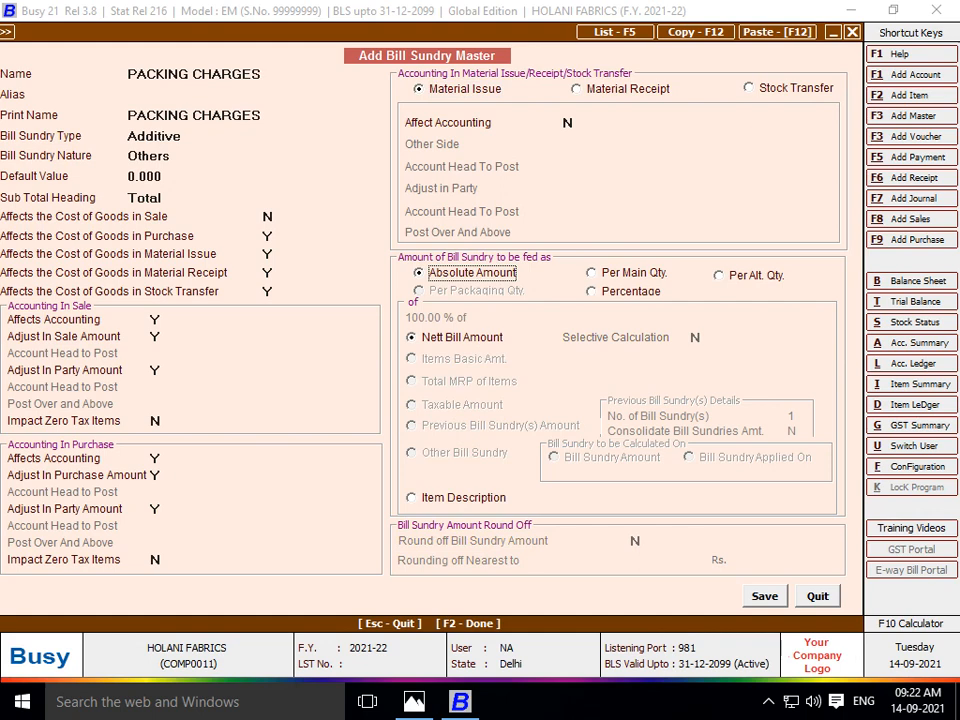
key(Right)
key(Right)
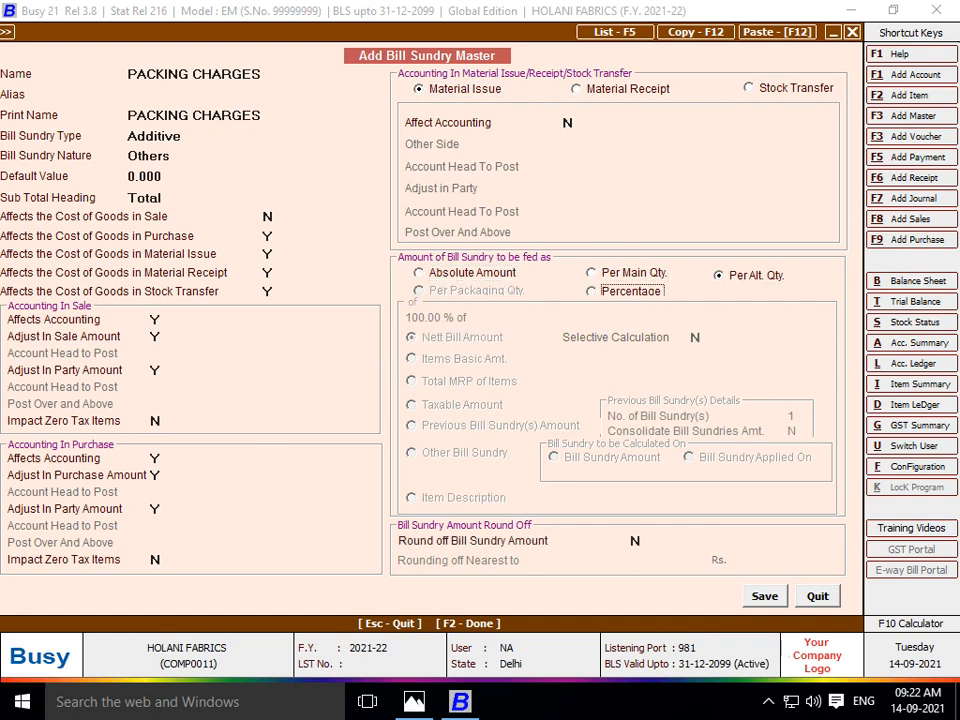
key(Right)
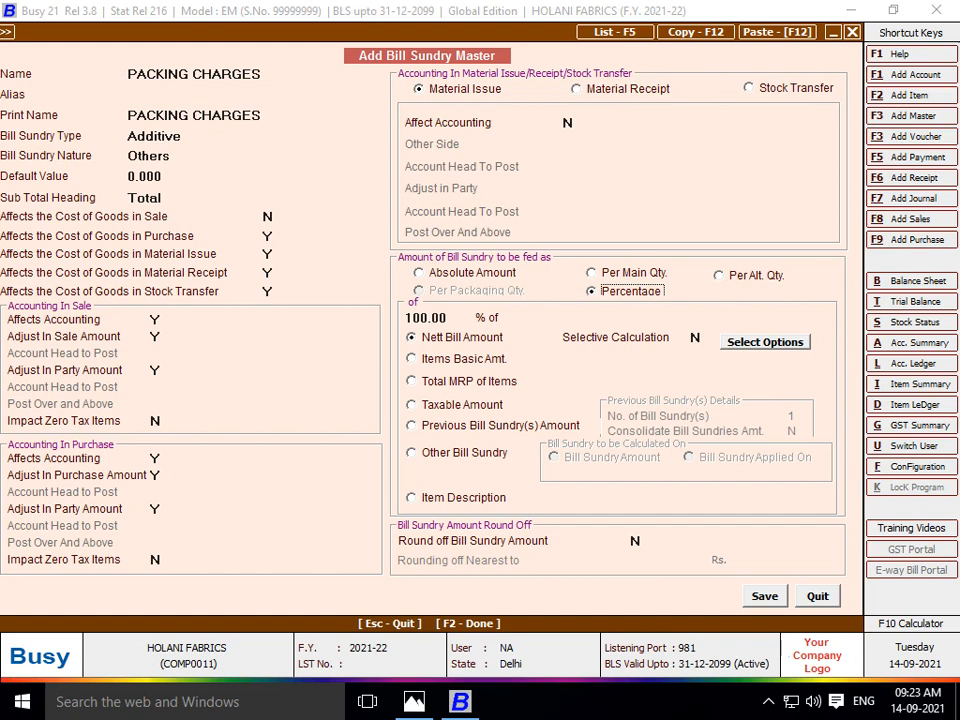
- Have the bill sundry amount fed as Absolute Amount, save PACKING CHARGES and add it to the voucher's first sundry line
click(418, 272)
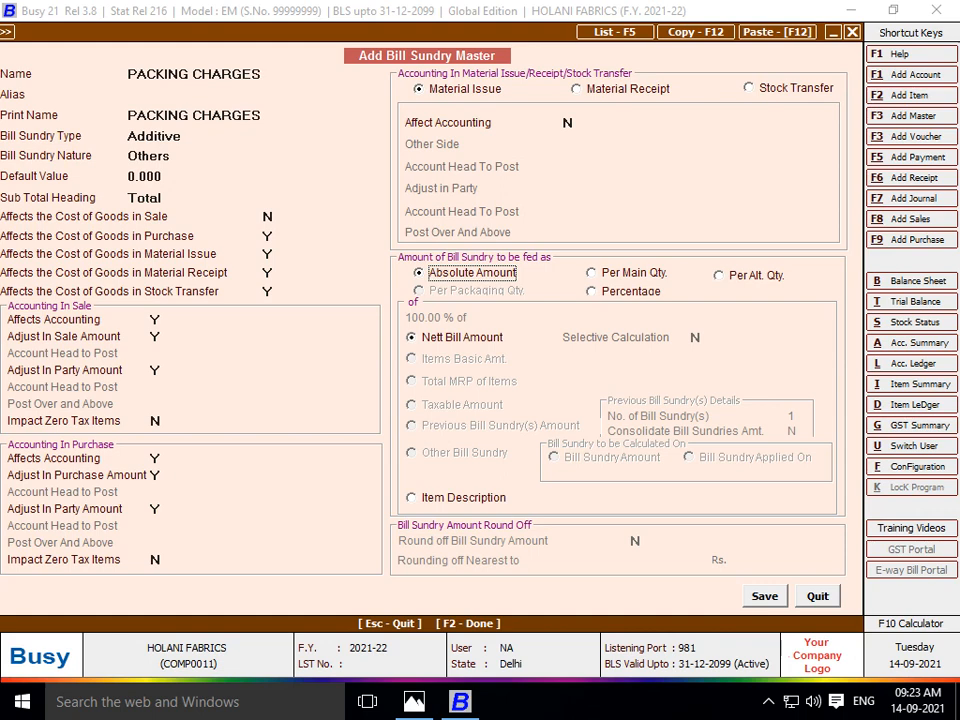
key(F2)
key(Return)
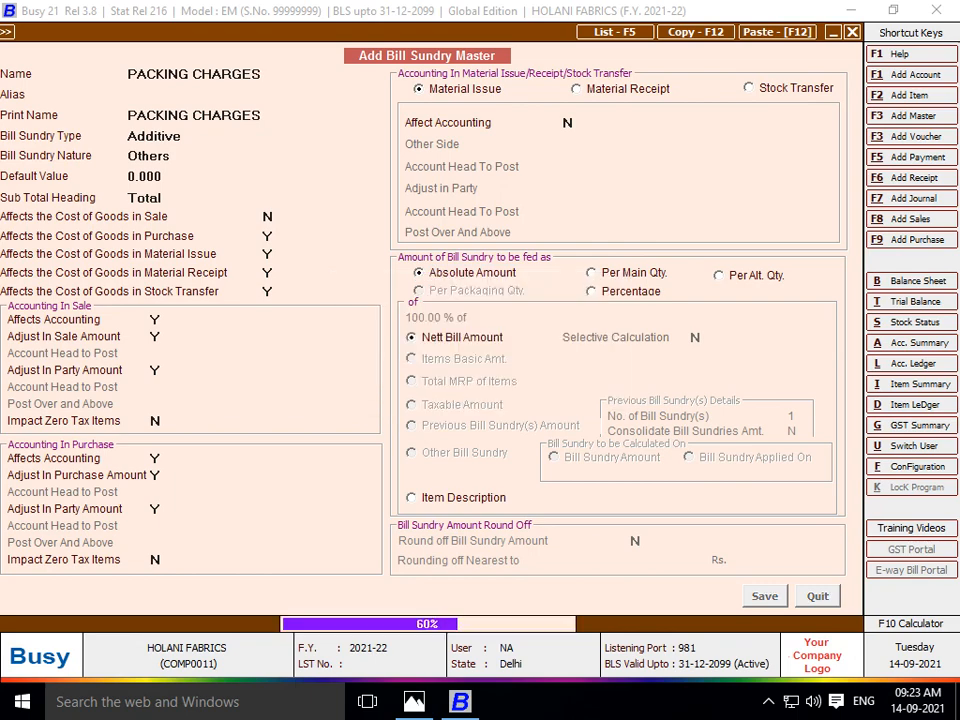
key(Return)
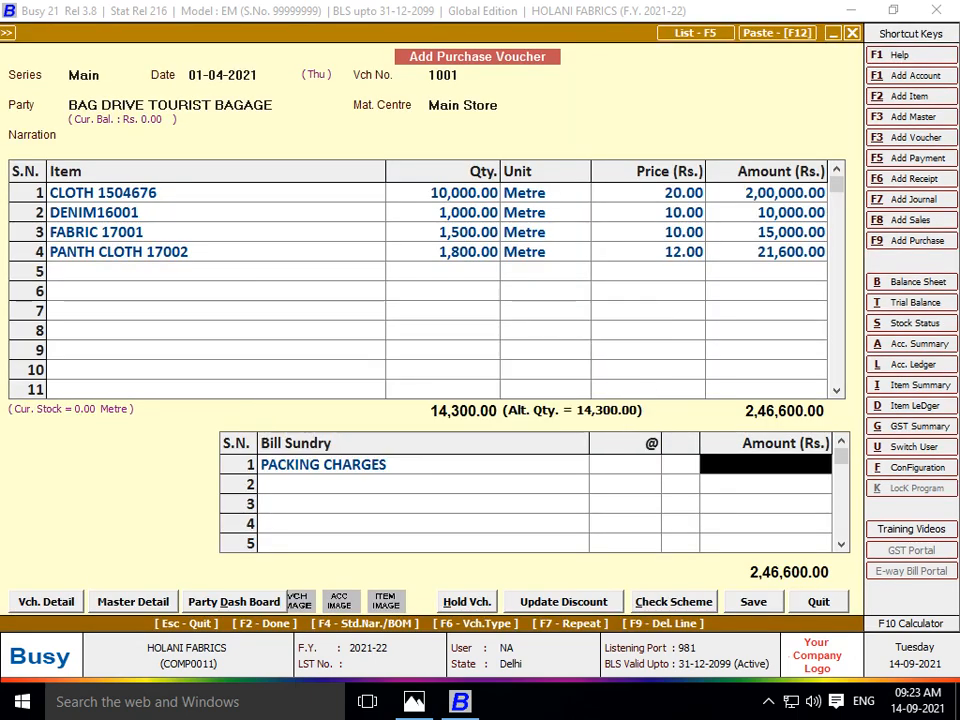
- Check the packing charge on the invoice in Photos and enter 500 as the PACKING CHARGES amount in Busy
key(alt+Tab)
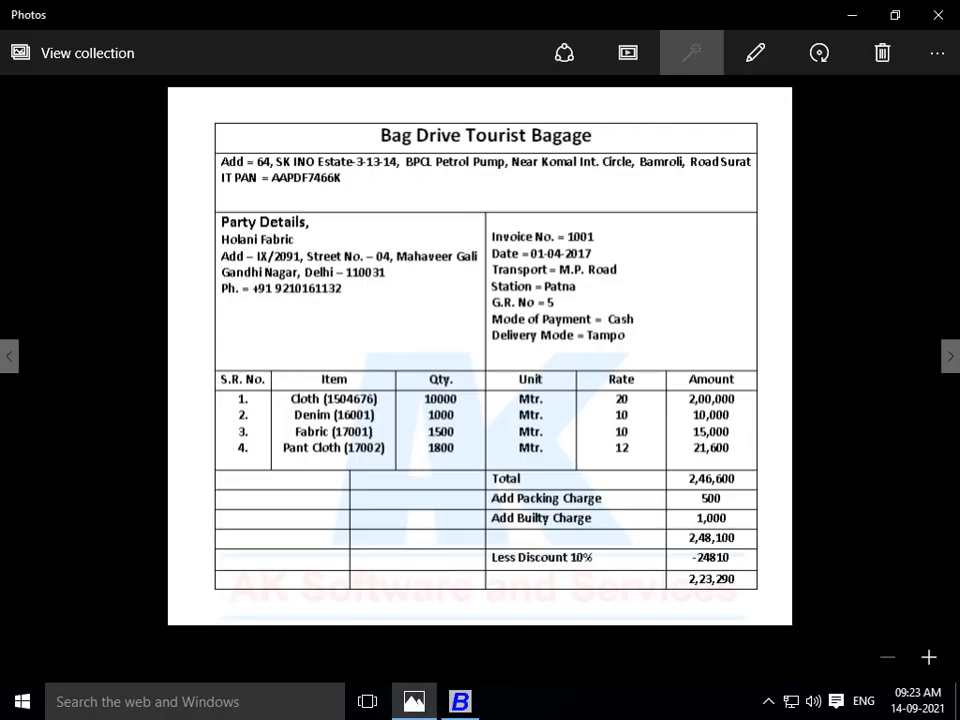
key(alt+Tab)
text(500)
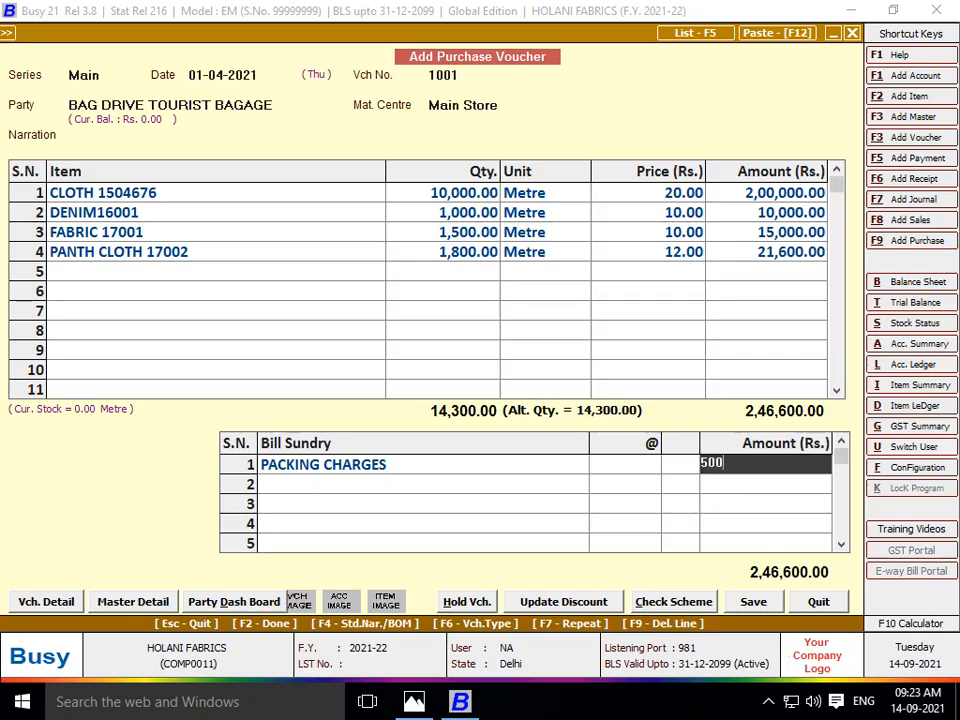
key(Return)
- Check the next charge on the invoice in Photos and create a bill sundry master named BUILTY CHARGES in Busy
key(alt+Tab)
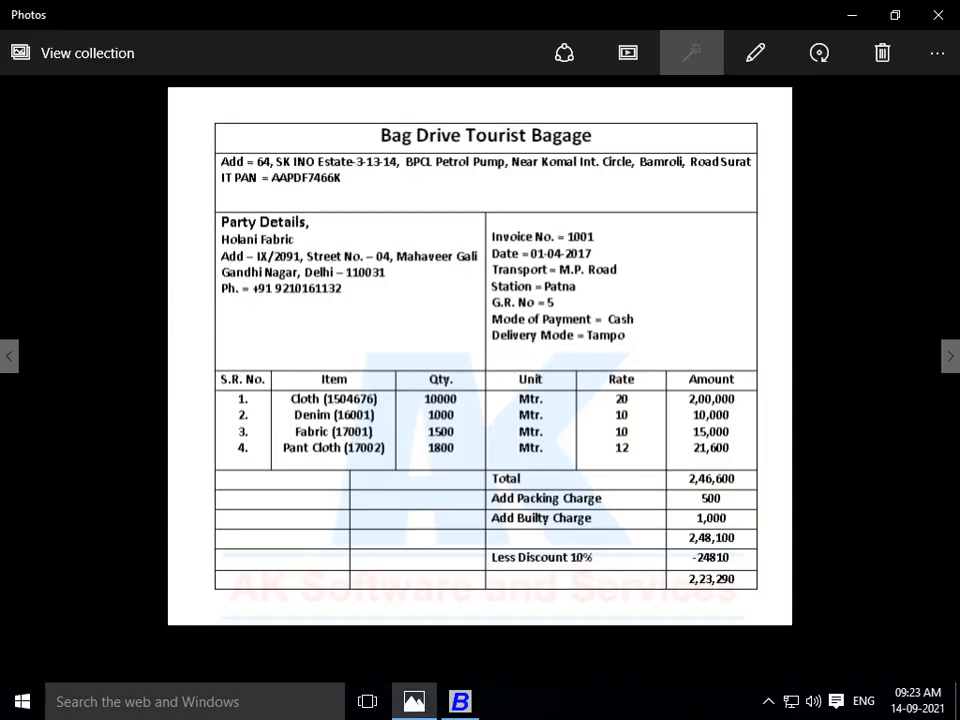
key(alt+Tab)
key(F3)
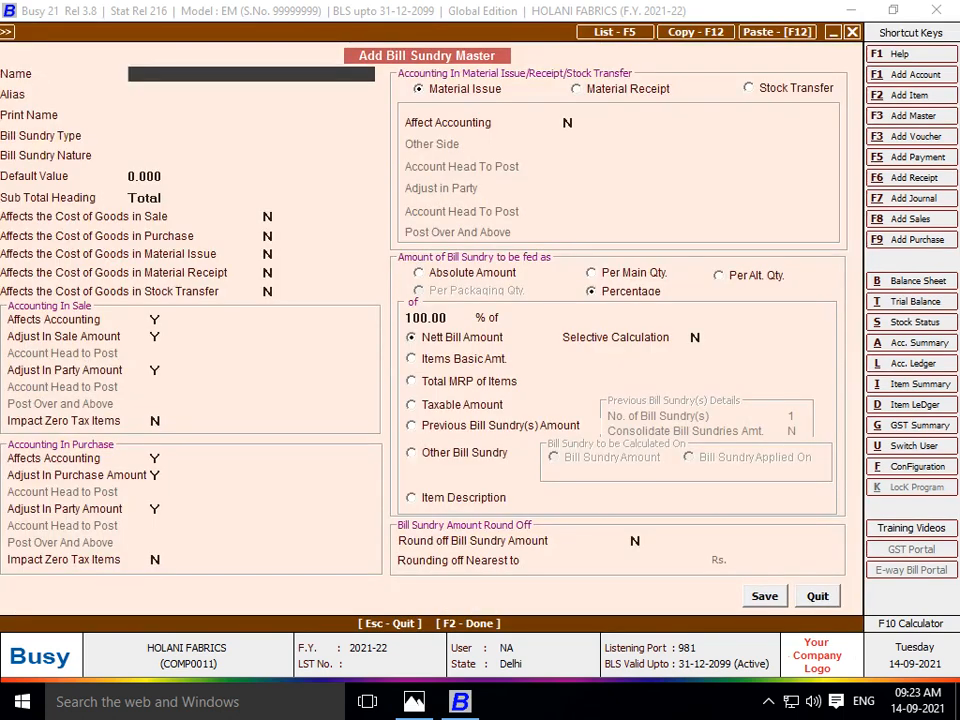
text(BUILTY CHARGES)
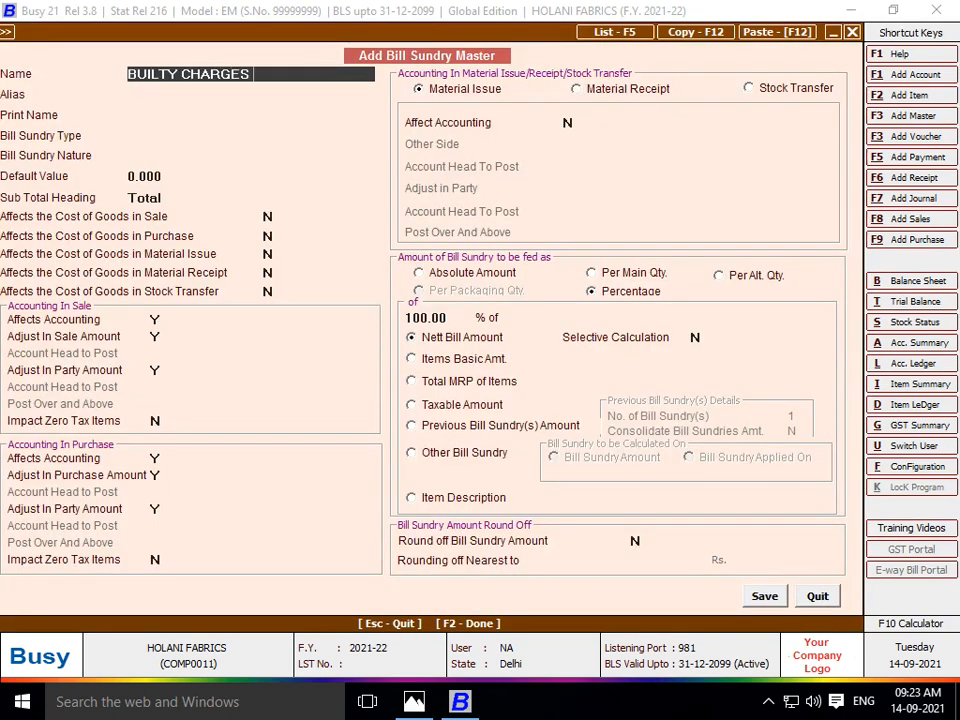
key(Return)
key(Return)
key(Return)
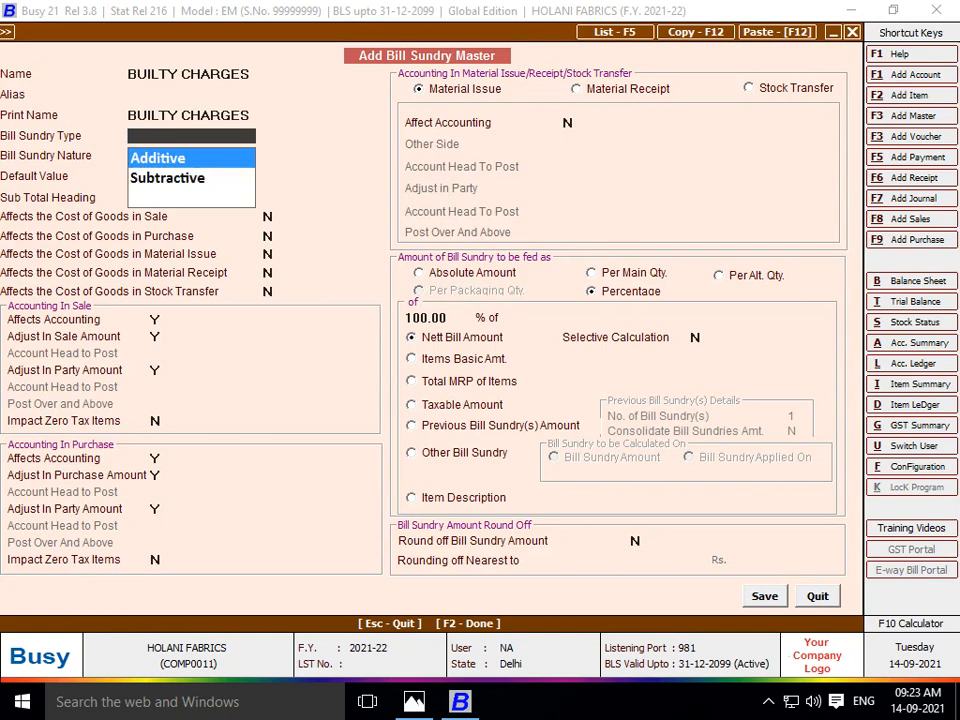
- Set the BUILTY CHARGES type to Additive and nature to Others, leaving its cost of goods in sale setting at N
key(Return)
key(Return)
key(Return)
key(Return)
key(Return)
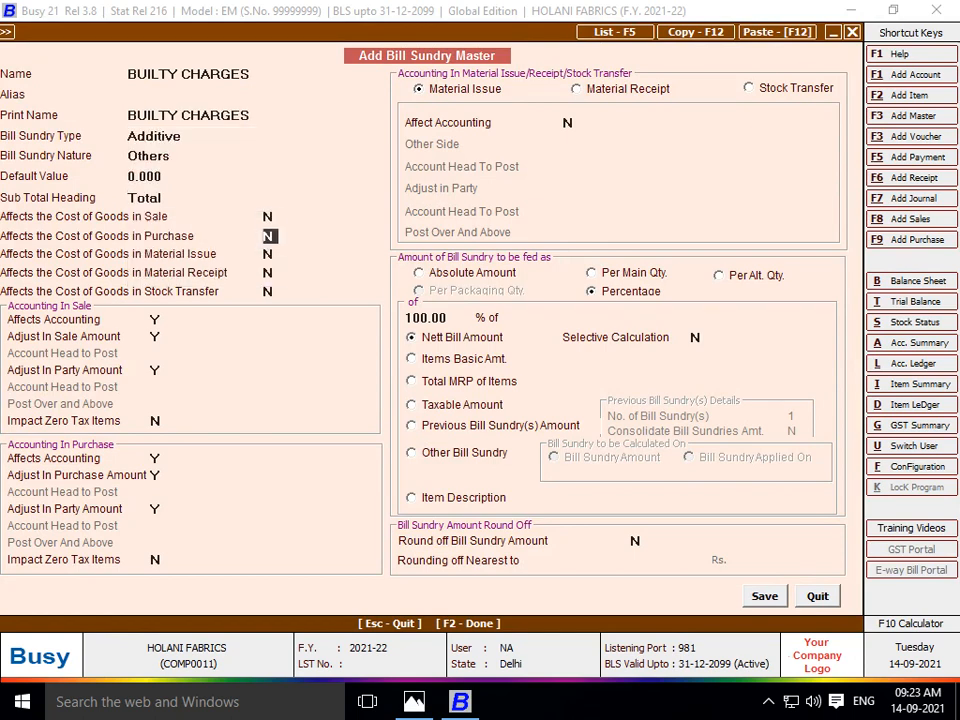
- Make BUILTY CHARGES affect the cost of goods in purchase, material issue, material receipt and stock transfer
text(y)
key(Return)
text(y)
key(Return)
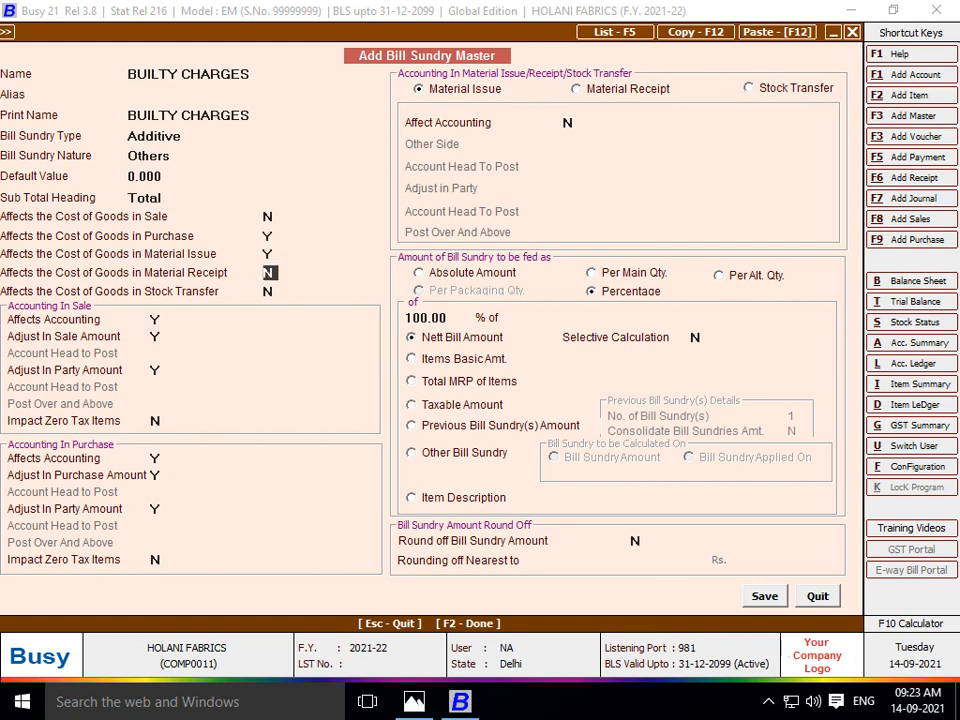
text(y)
key(Return)
text(y)
- Have the BUILTY CHARGES amount fed as Absolute Amount and save the master into the voucher's second sundry line
key(Return)
key(space)
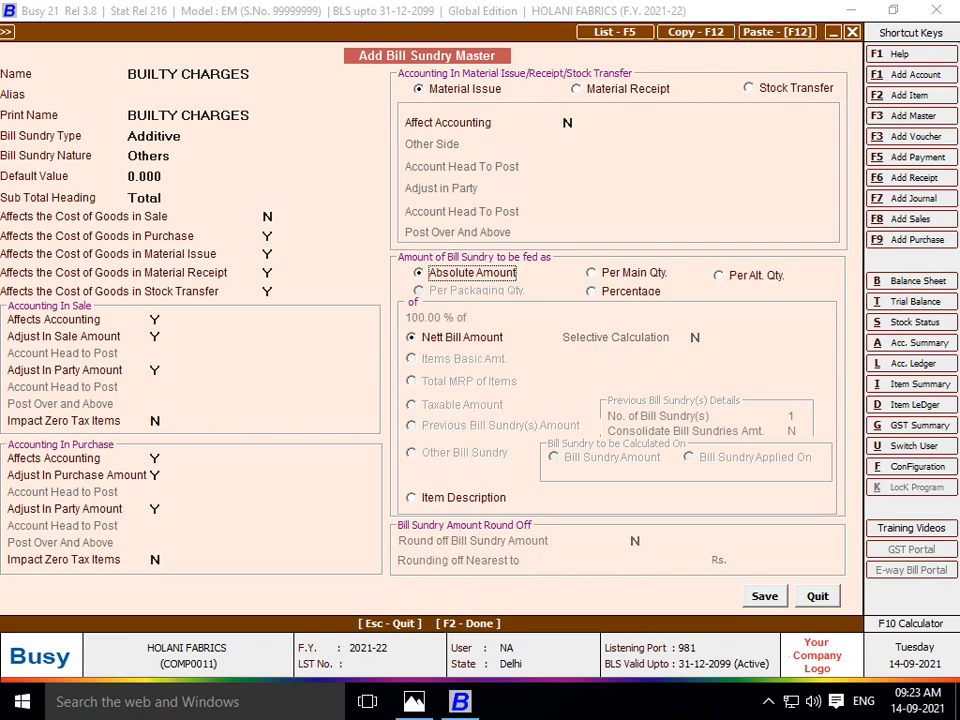
key(F2)
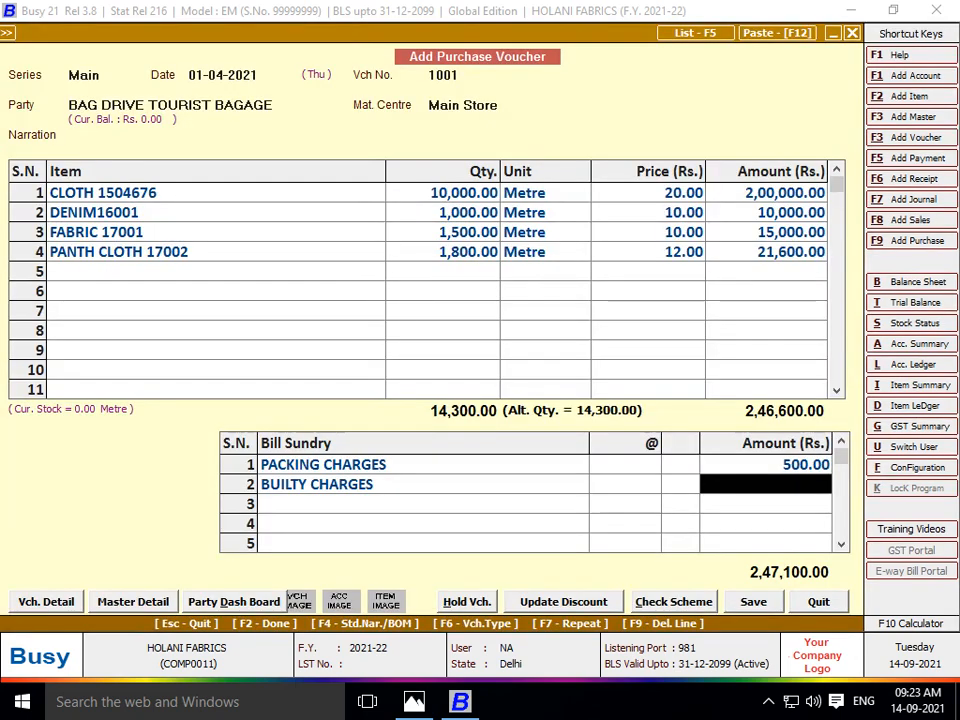
- Check the builty charge on the invoice in Photos and enter 1,000 as the BUILTY CHARGES amount in Busy
key(alt+Tab)
key(alt+Tab)
text(1,00)
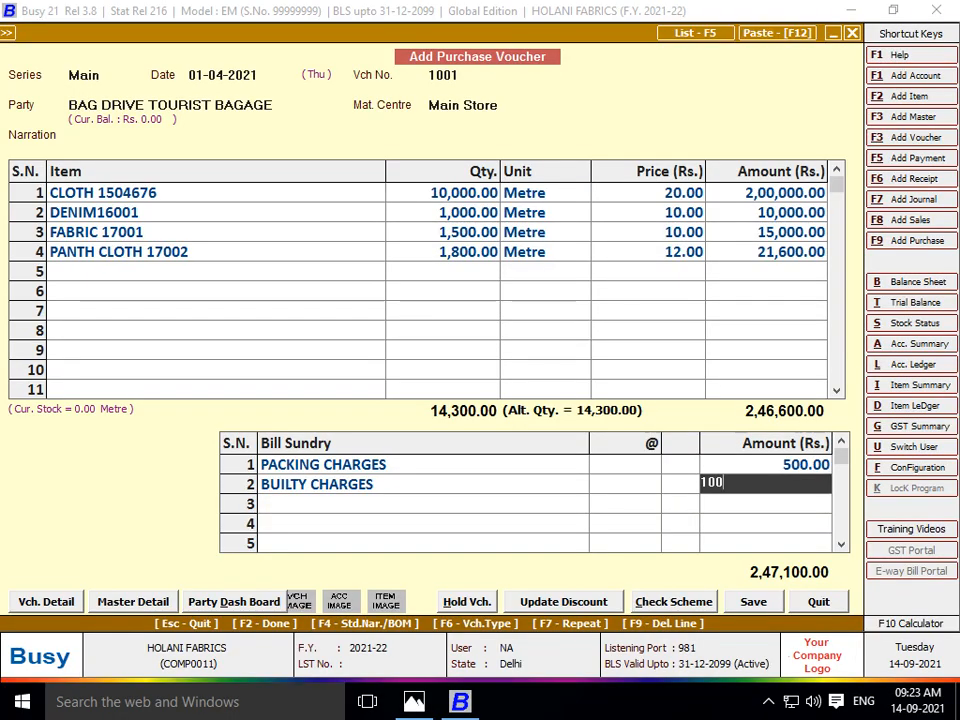
text(0)
key(Return)
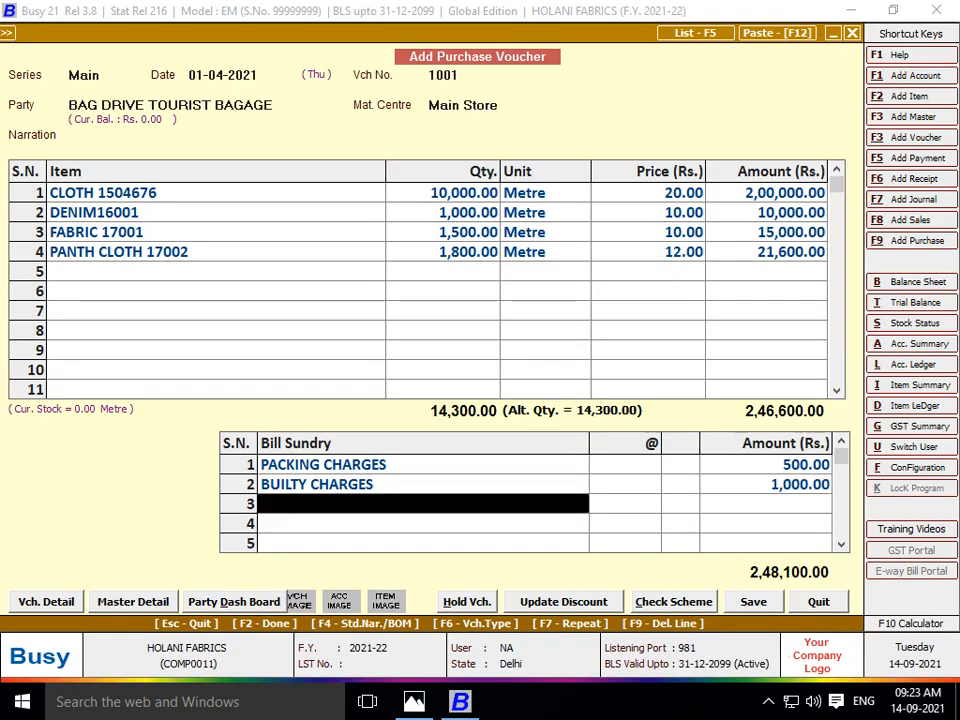
click(323, 464)
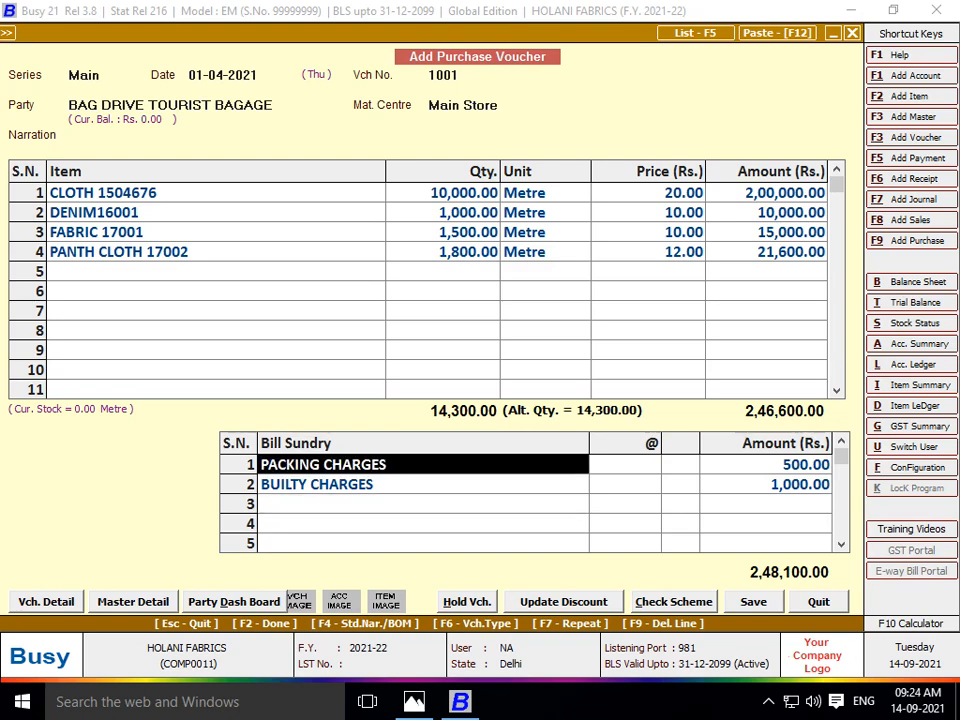
click(316, 484)
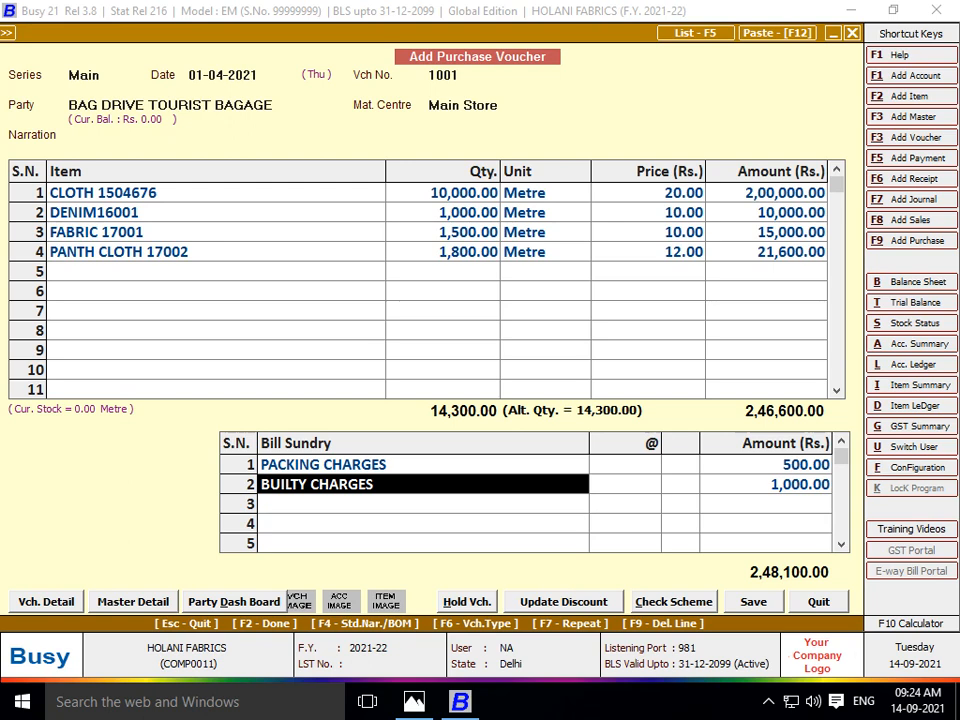
key(Return)
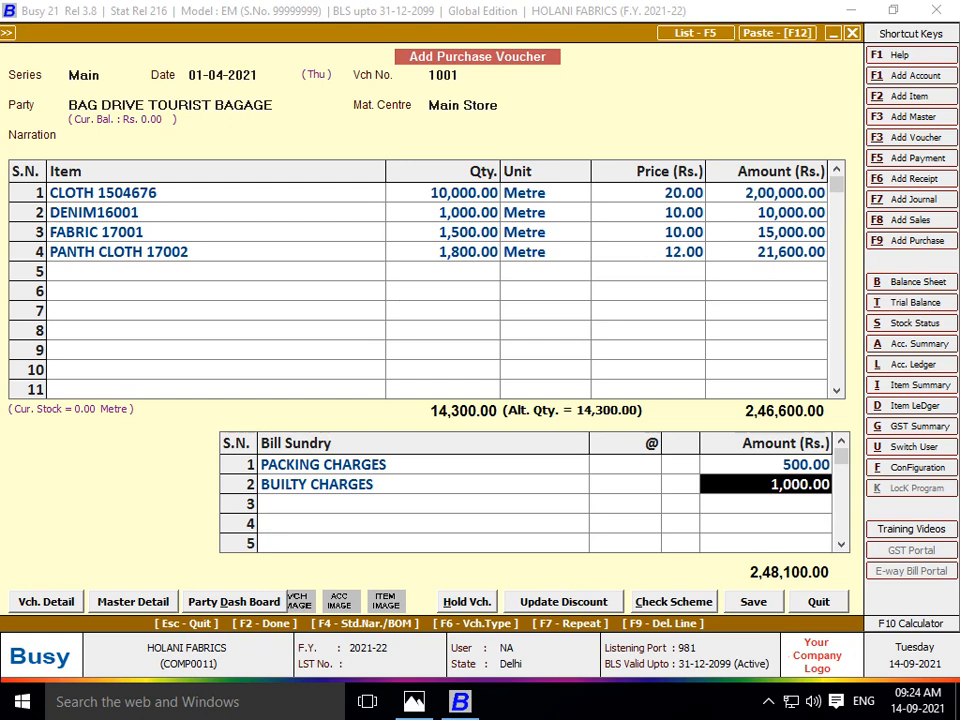
click(323, 464)
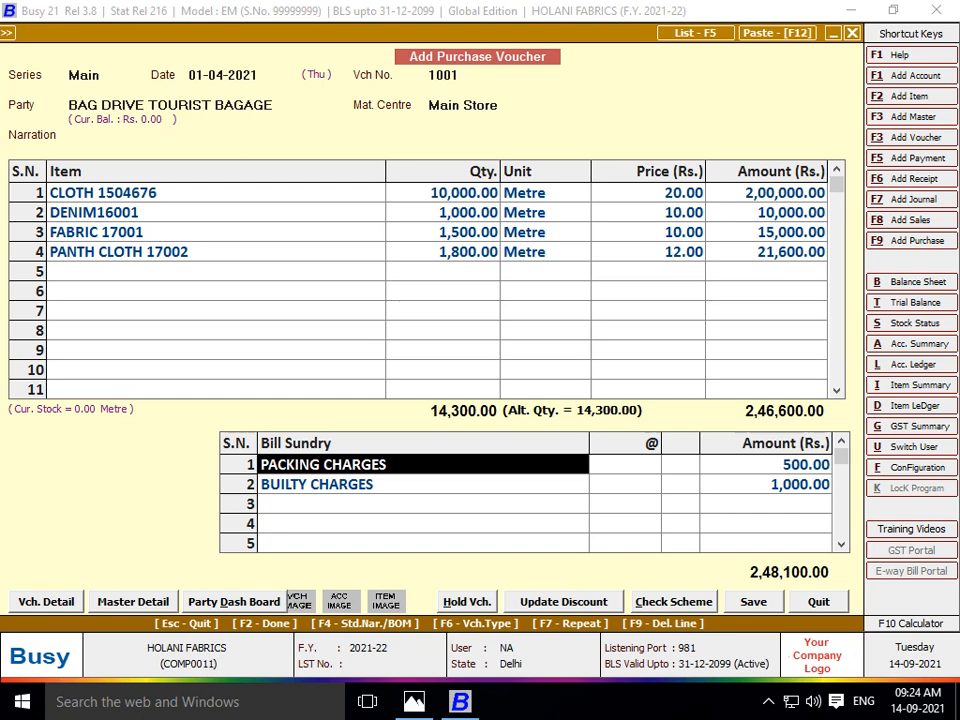
click(316, 484)
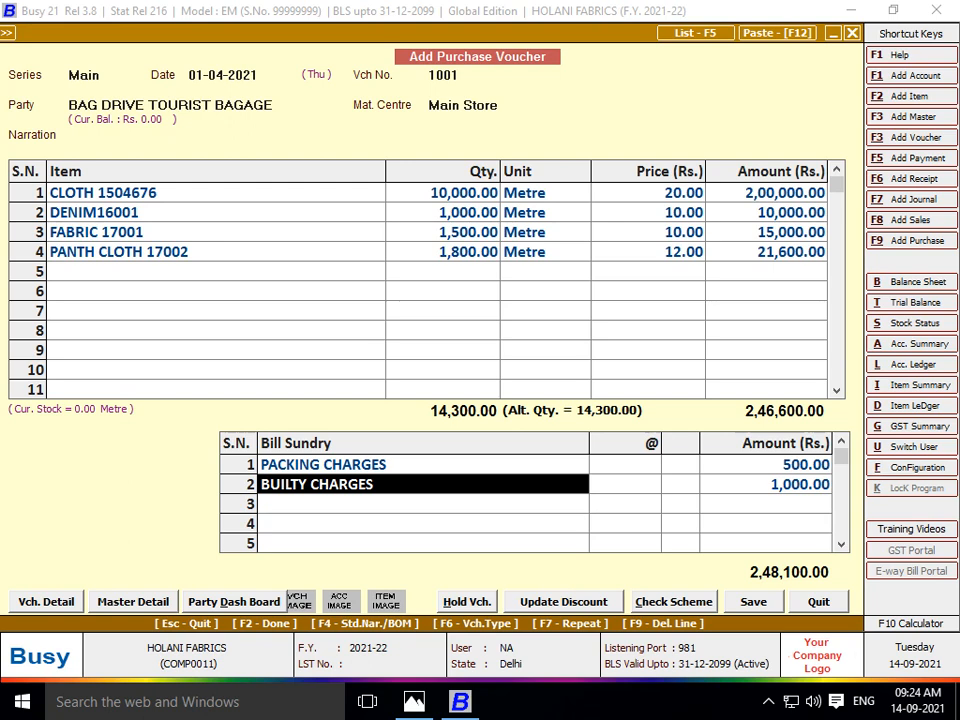
click(765, 484)
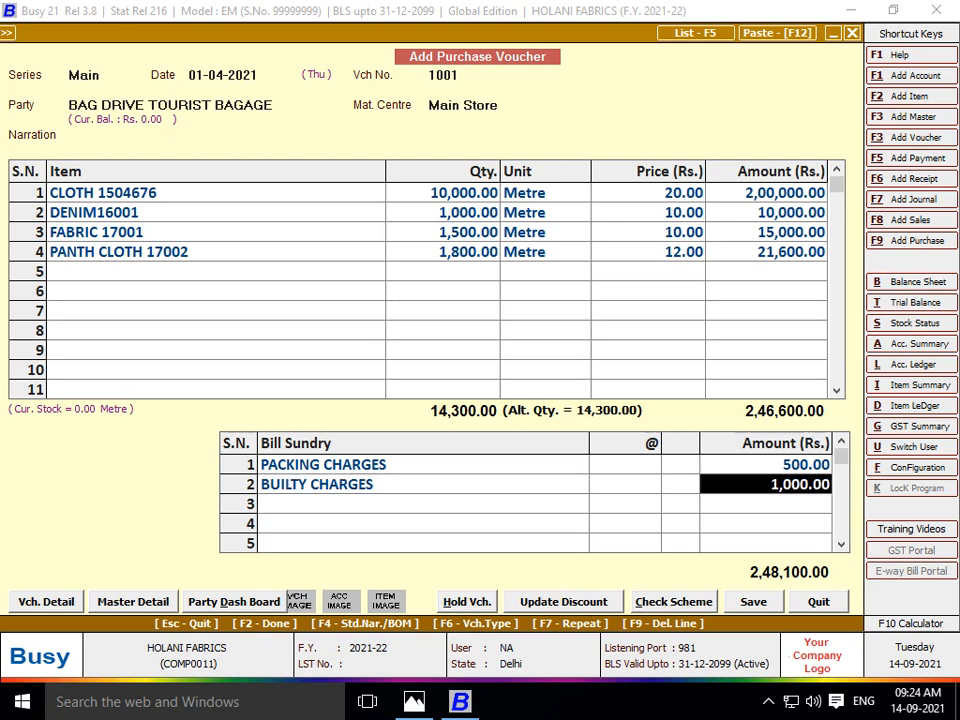
- Check the invoice's deduction in Photos and add Discount as the third bill sundry in the Busy voucher
key(Return)
key(alt+Tab)
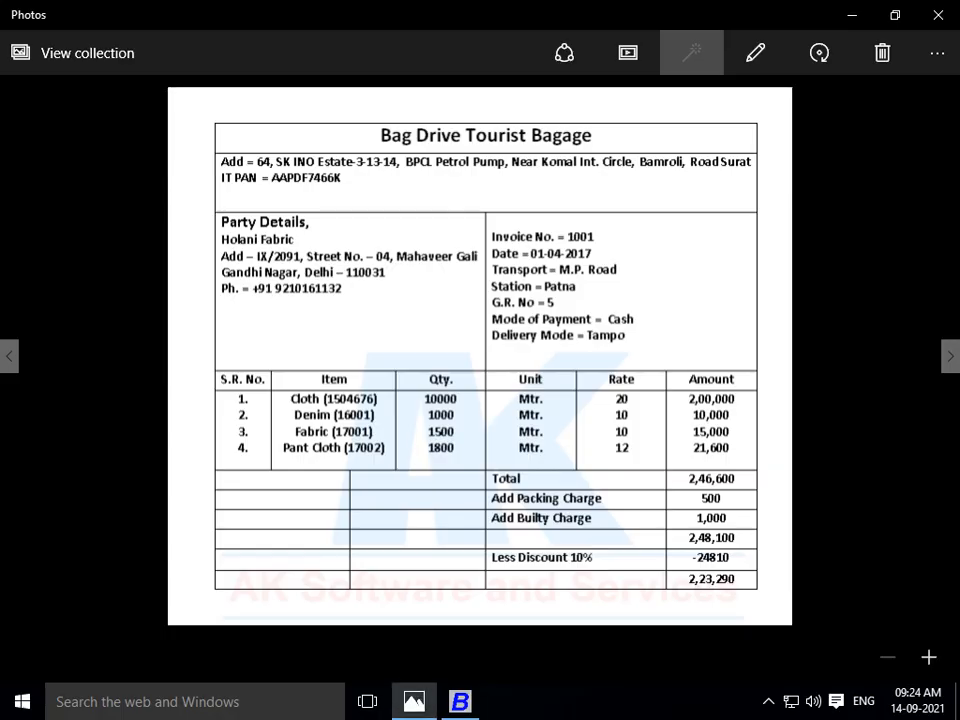
key(alt+Tab)
text(di)
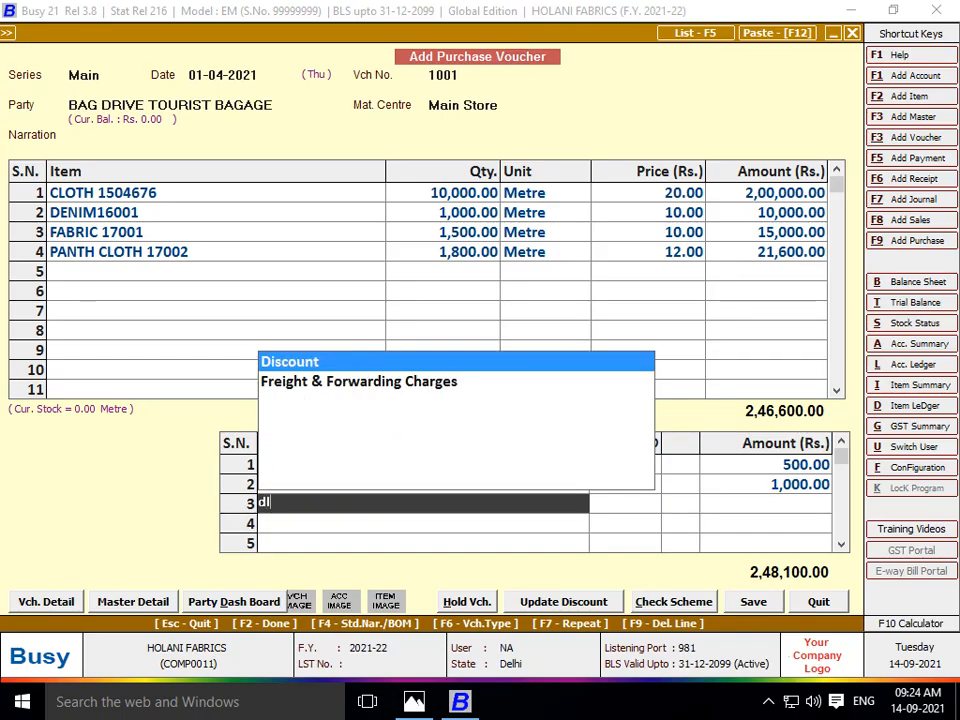
key(alt+Tab)
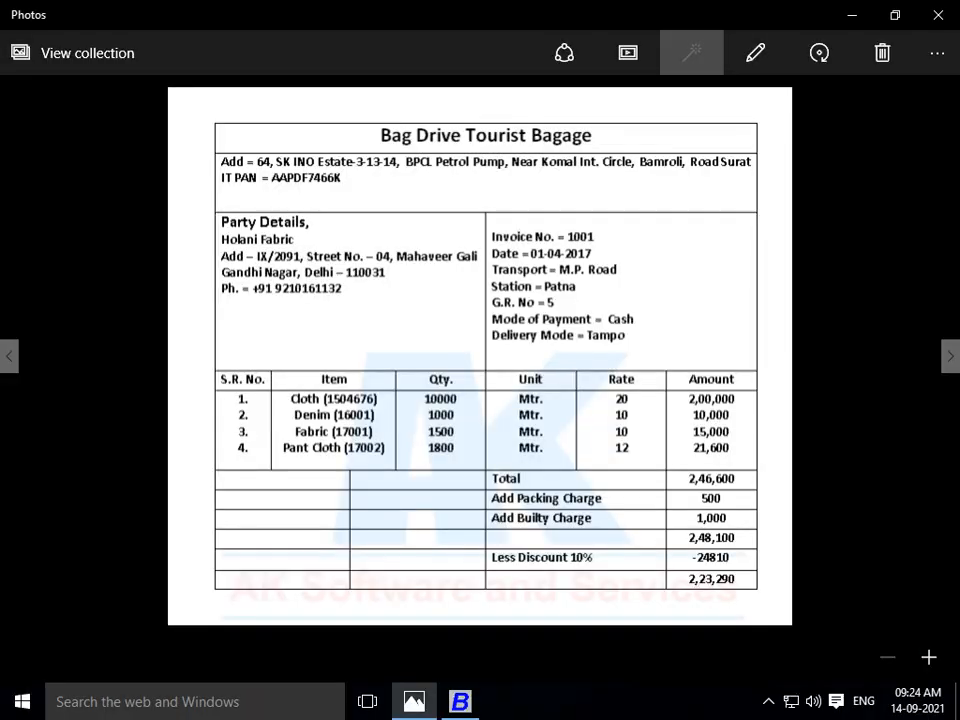
key(alt+Tab)
key(Return)
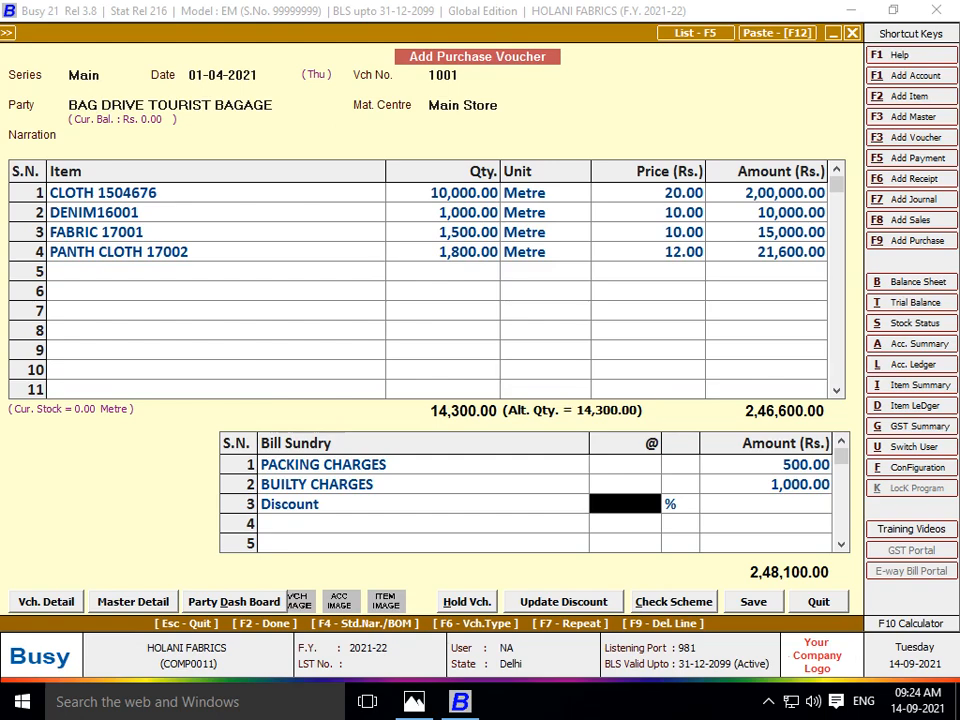
- Set the discount rate to 10% and compare the voucher's discount and net total with the invoice in Photos
key(alt+Tab)
key(alt+Tab)
text(10)
key(Return)
key(alt+Tab)
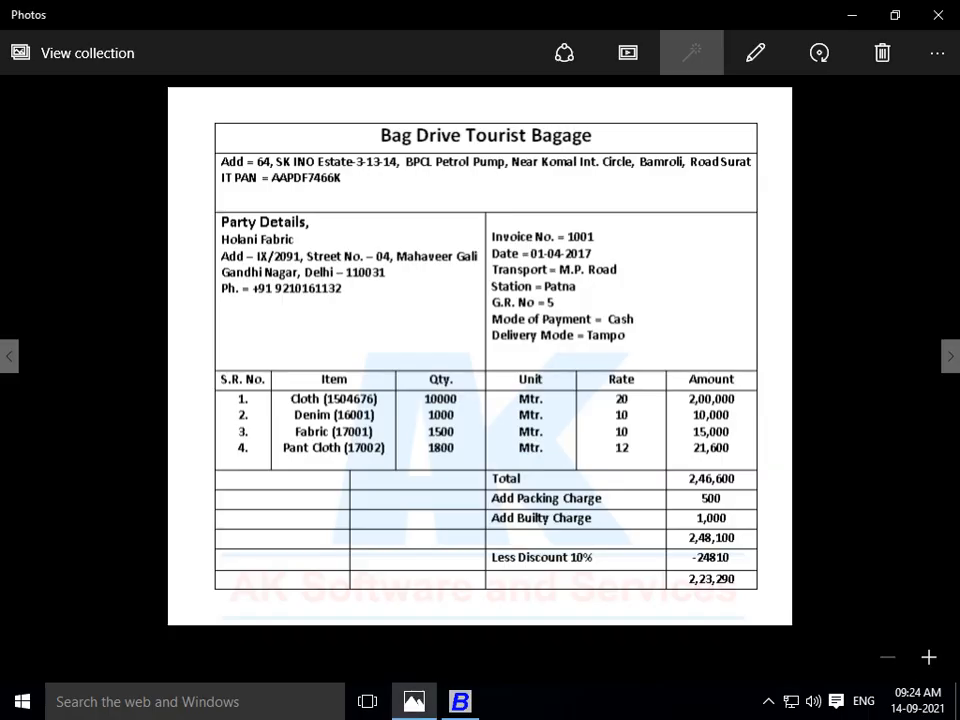
key(alt+Tab)
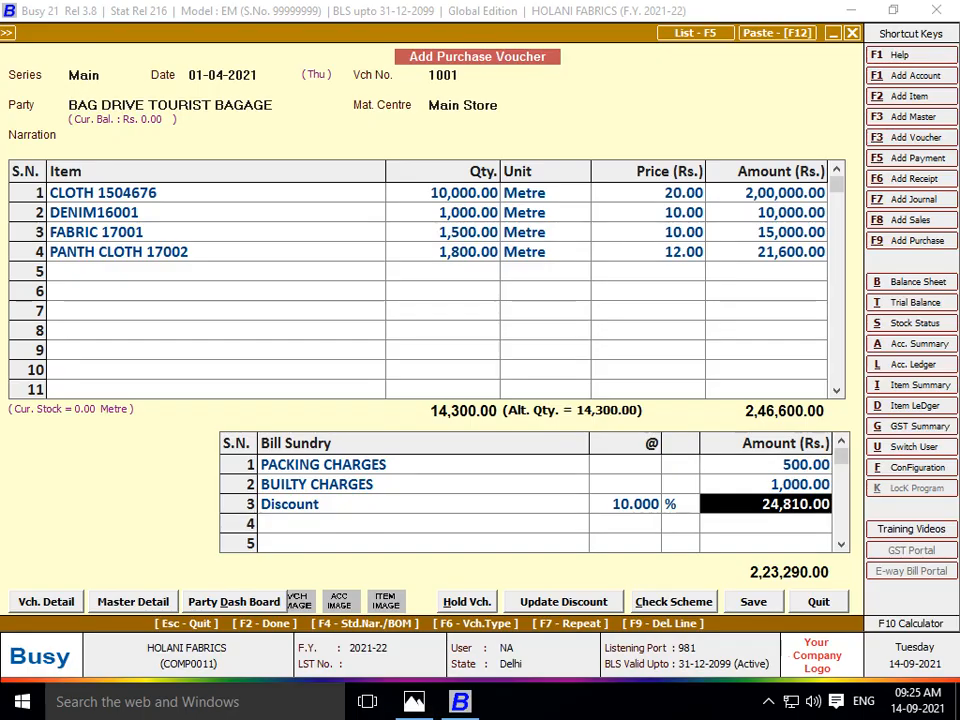
key(F2)
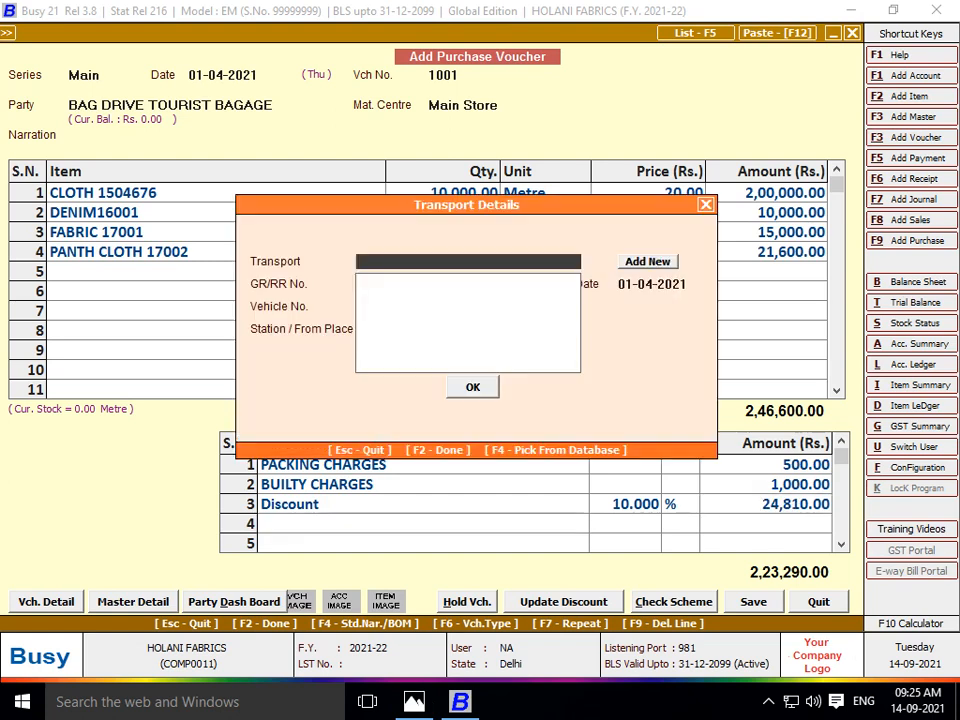
key(F2)
key(Left)
key(Right)
key(Return)
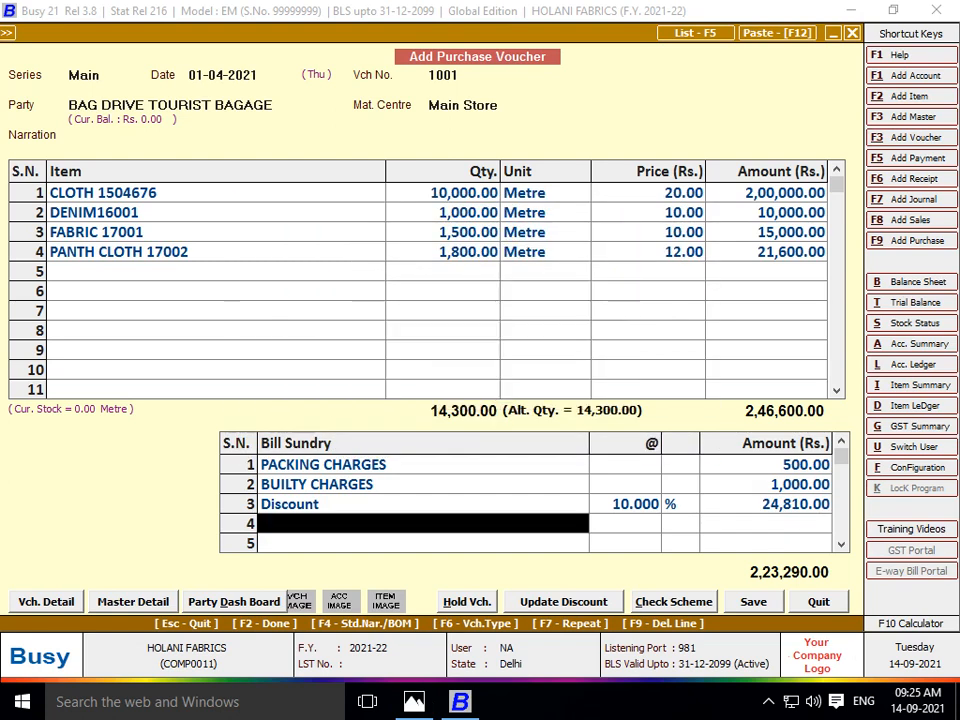
- Save the purchase voucher with the transport details left blank, choosing to continue without the party's PAN
key(F2)
key(alt+Tab)
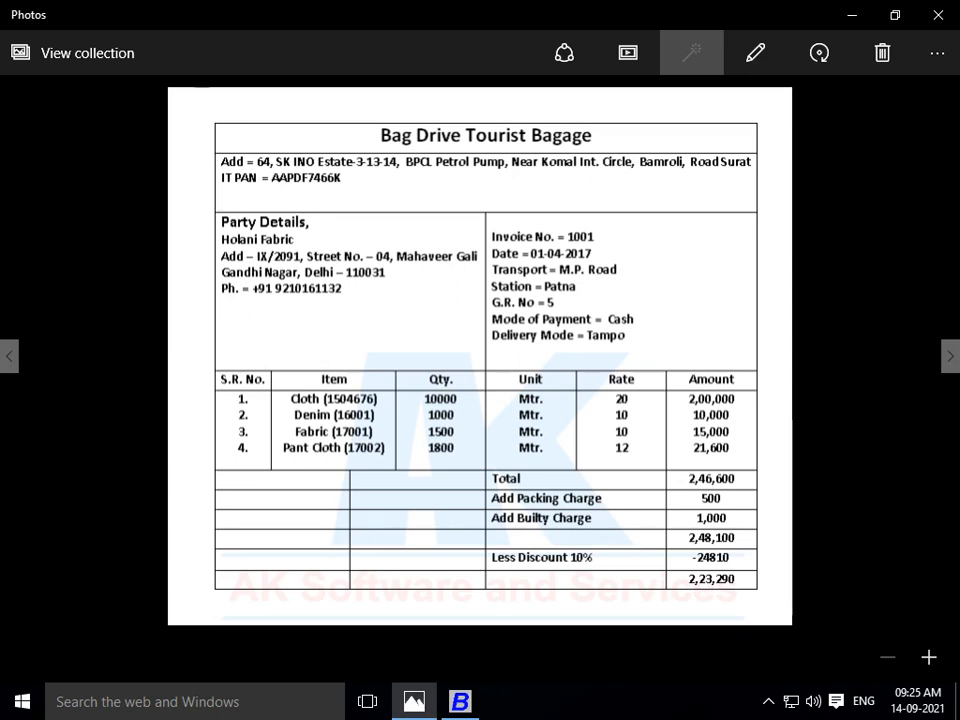
key(alt+Tab)
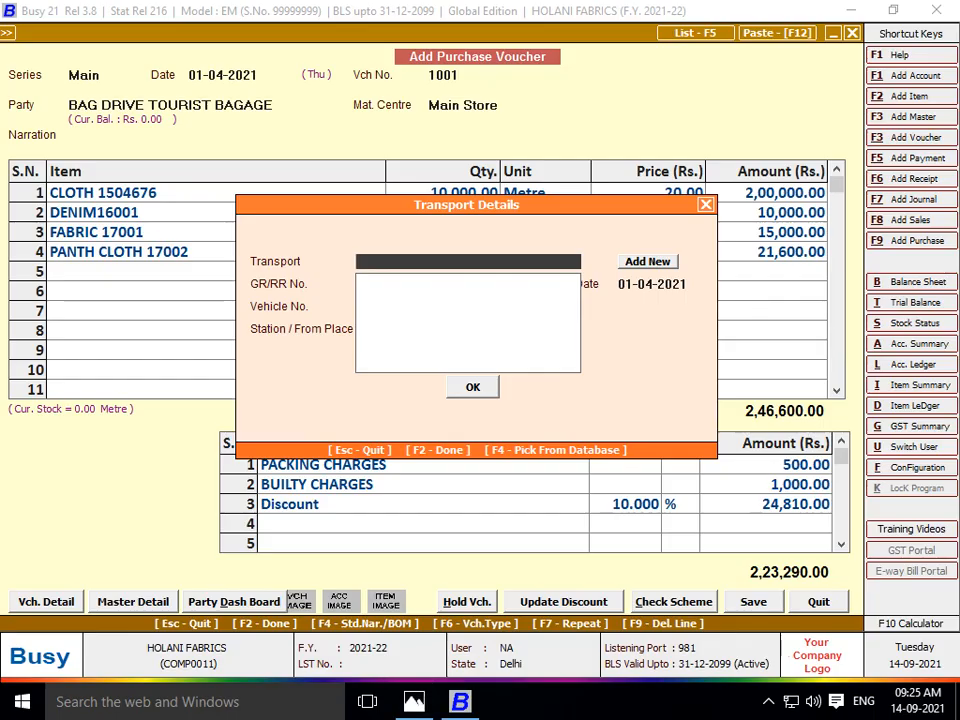
key(F2)
key(Left)
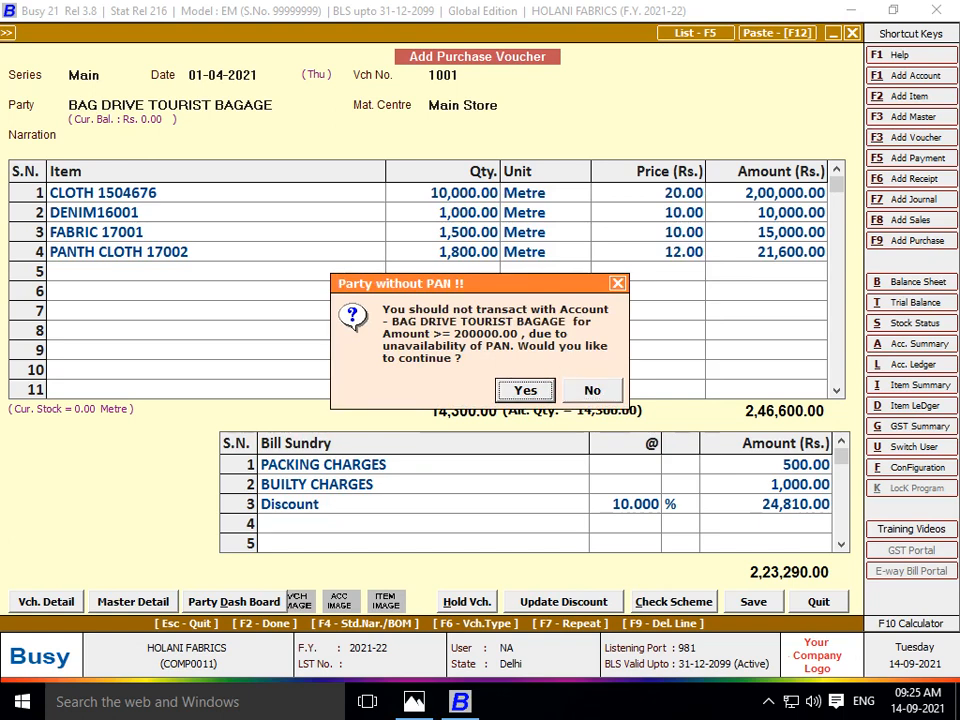
key(Return)
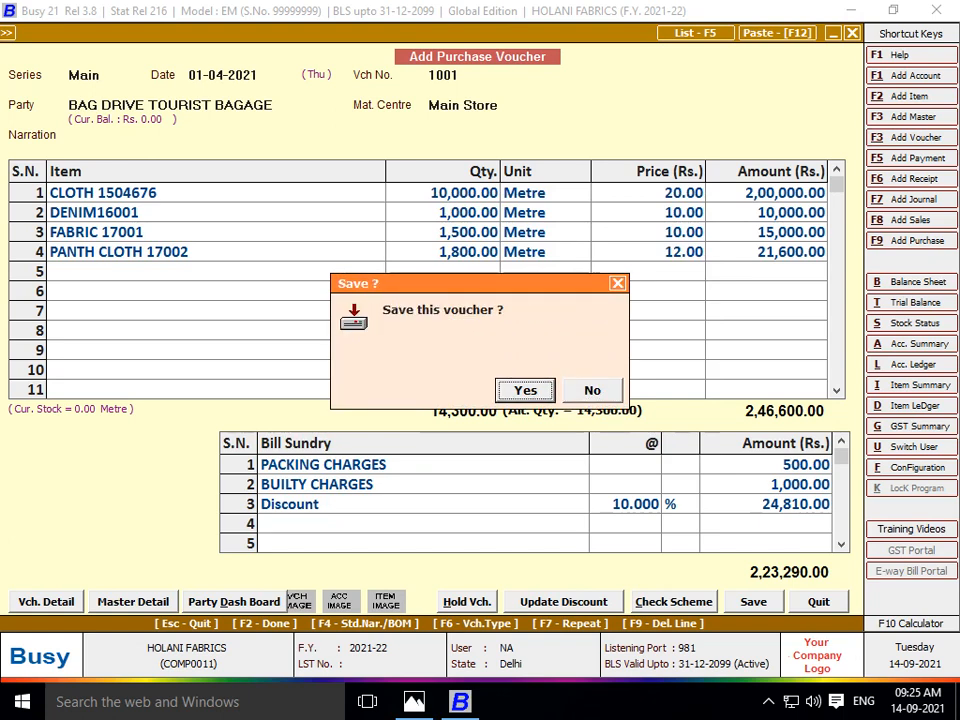
key(Return)
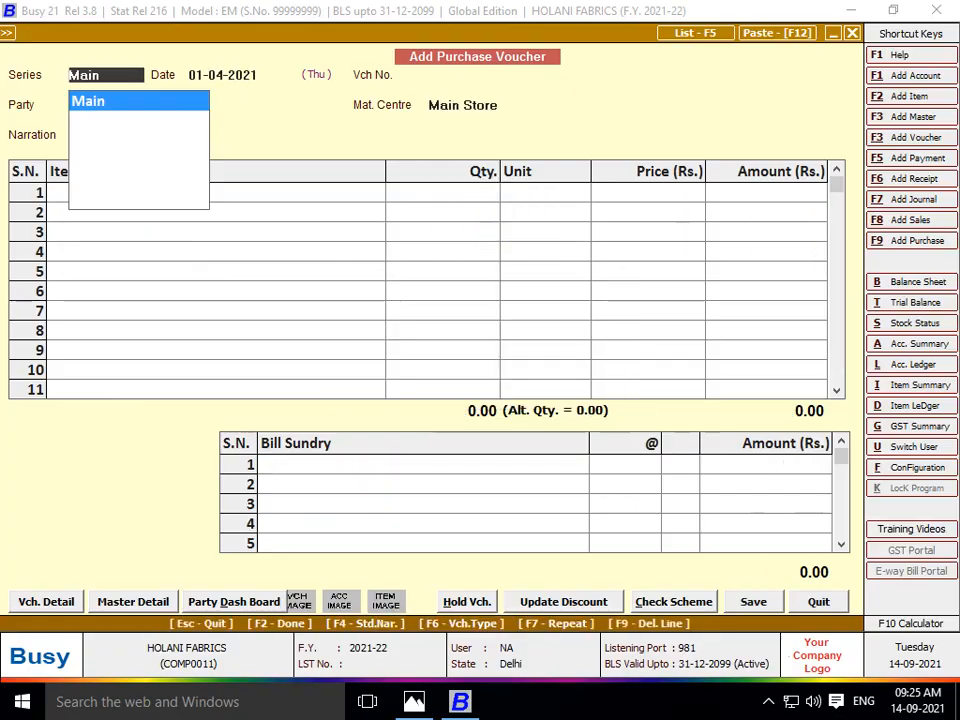
- Bring up the next purchase invoice, from Bansal Sales Corporation, in Photos and return to Busy
key(alt+Tab)
key(Right)
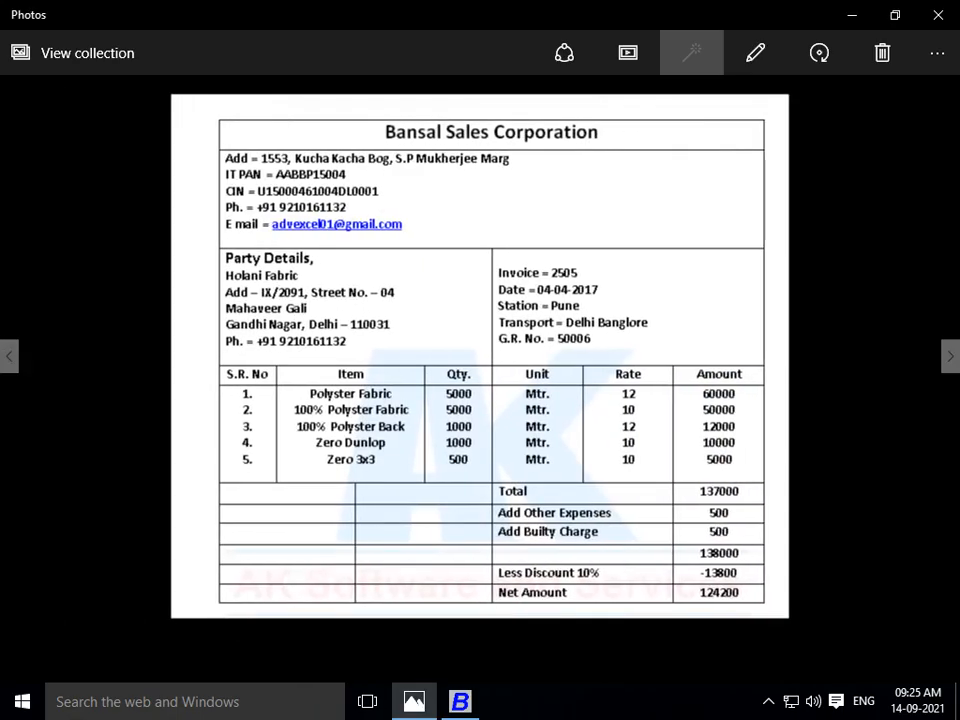
key(alt+Tab)
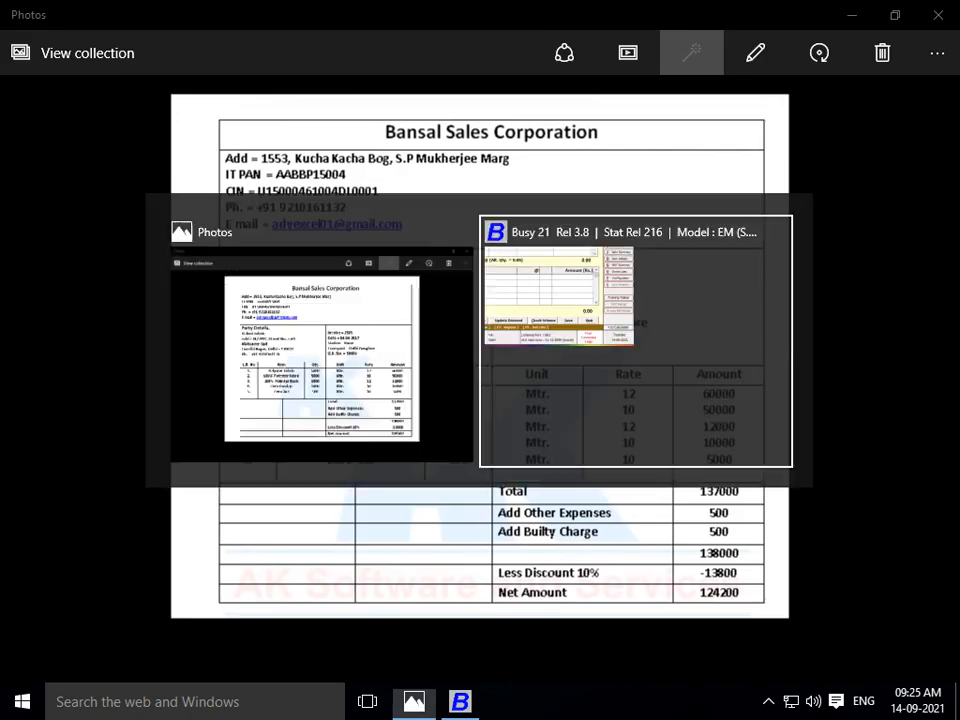
- Start the new purchase voucher in the Main series, dated 04-04-2021, with voucher number 2505 from the invoice
key(Return)
key(alt+Tab)
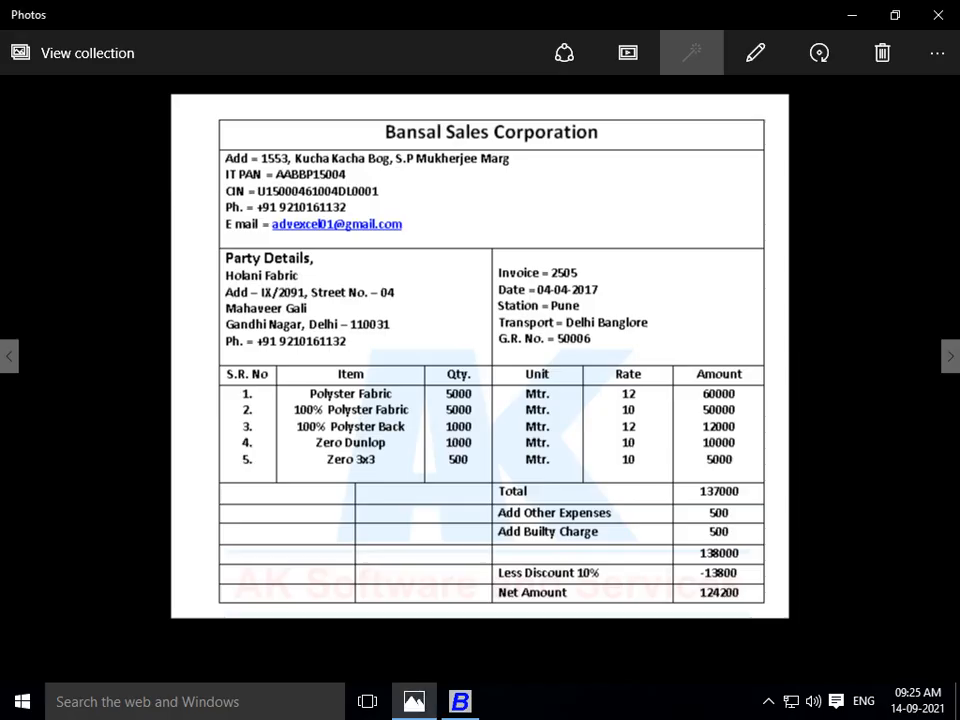
key(alt+Tab)
text(4)
key(Return)
text(2505)
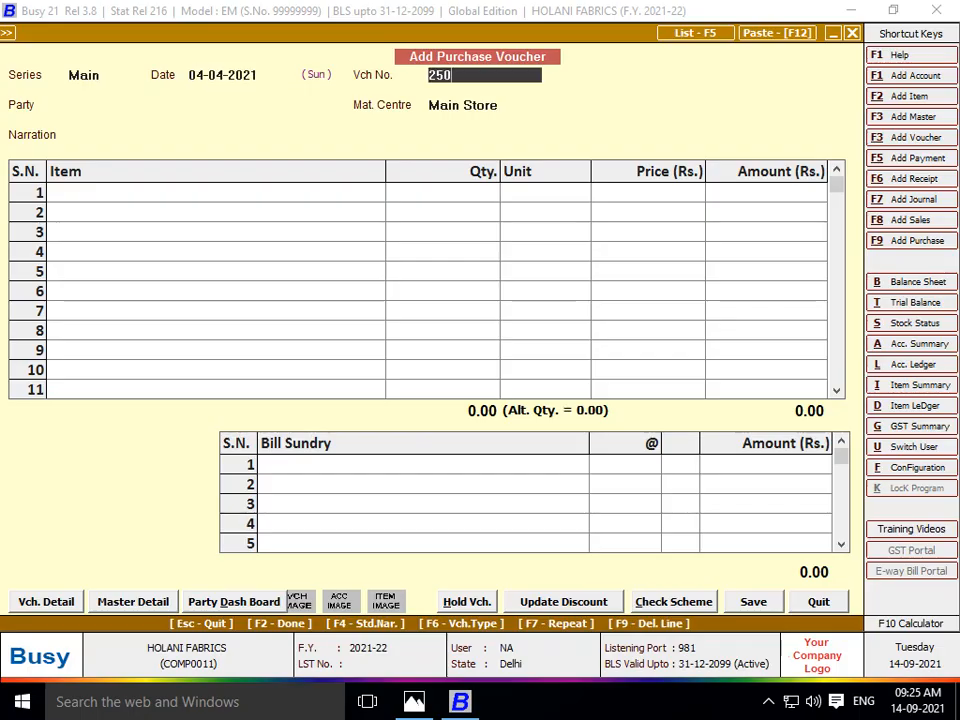
key(Return)
- Check the supplier on the invoice in Photos and create a Busy account named BANSAL SALES COR under Sundry Creditors
key(alt+Tab)
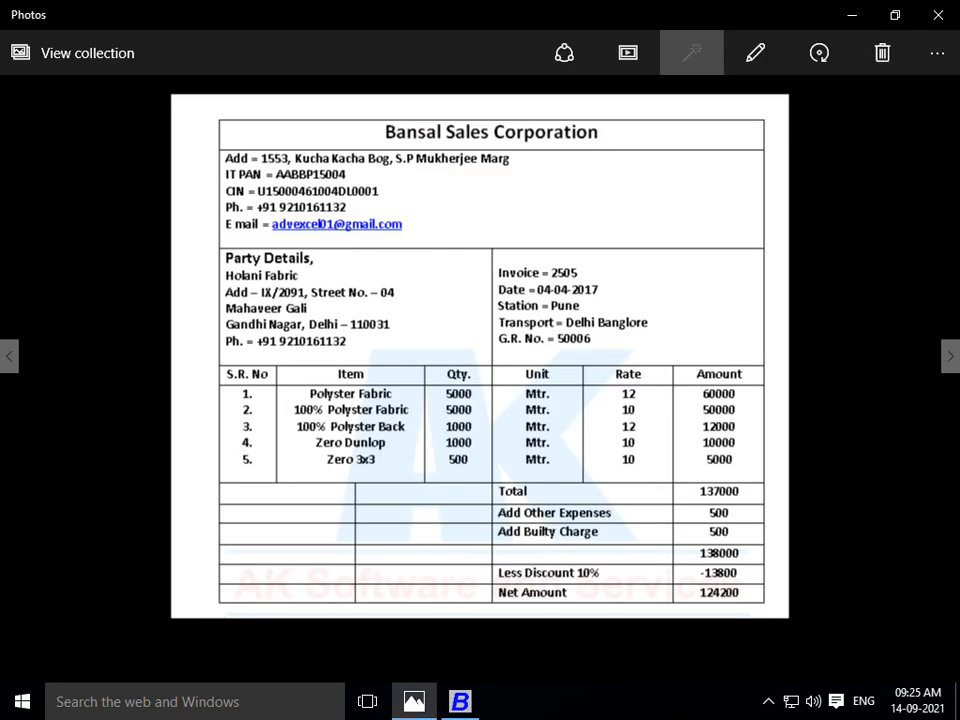
key(alt+Tab)
key(alt+F1)
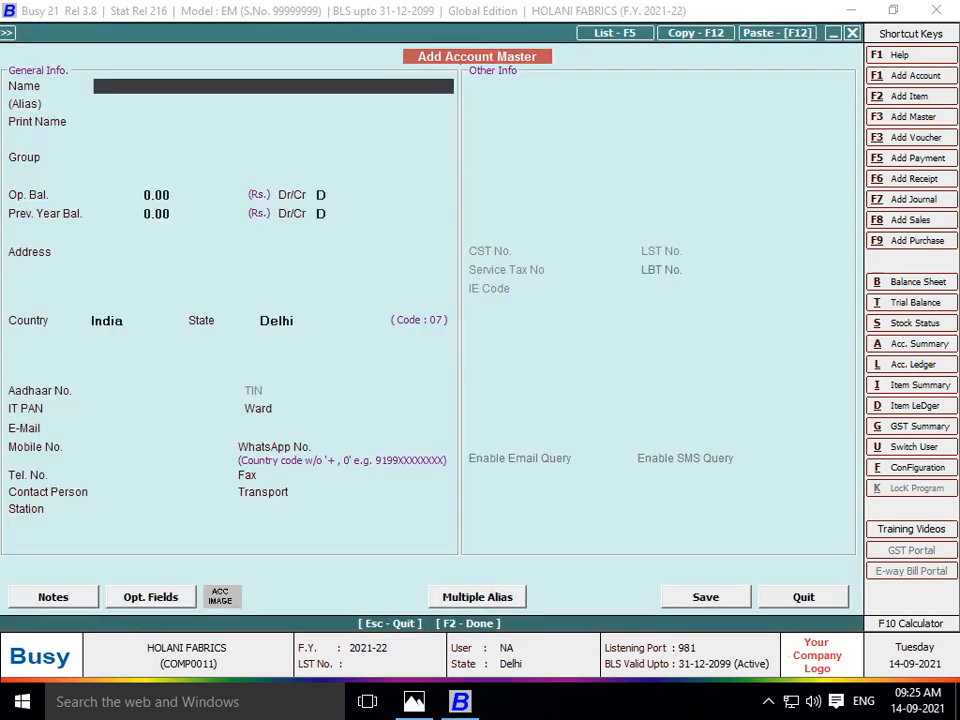
text(BANSAL SAL)
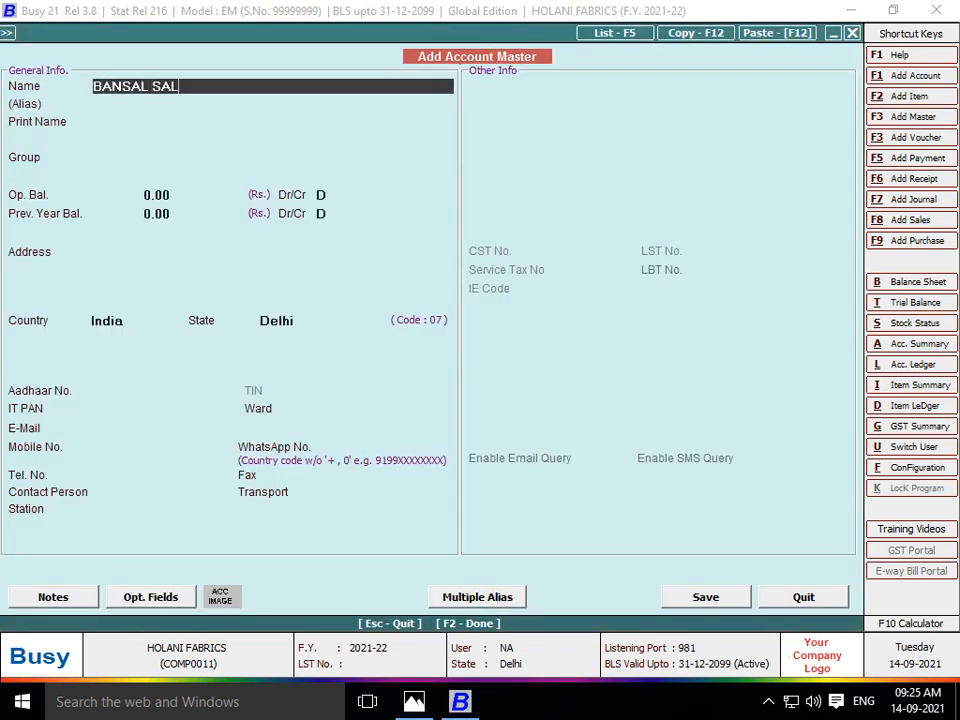
text(ES COR)
key(Return)
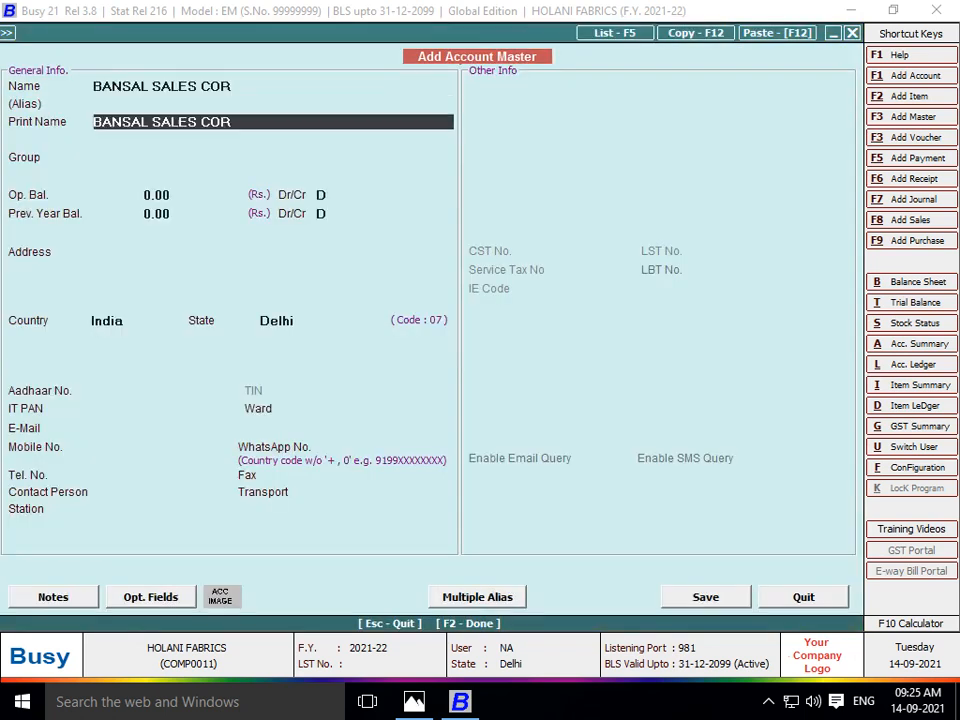
key(Return)
text(SU)
key(Return)
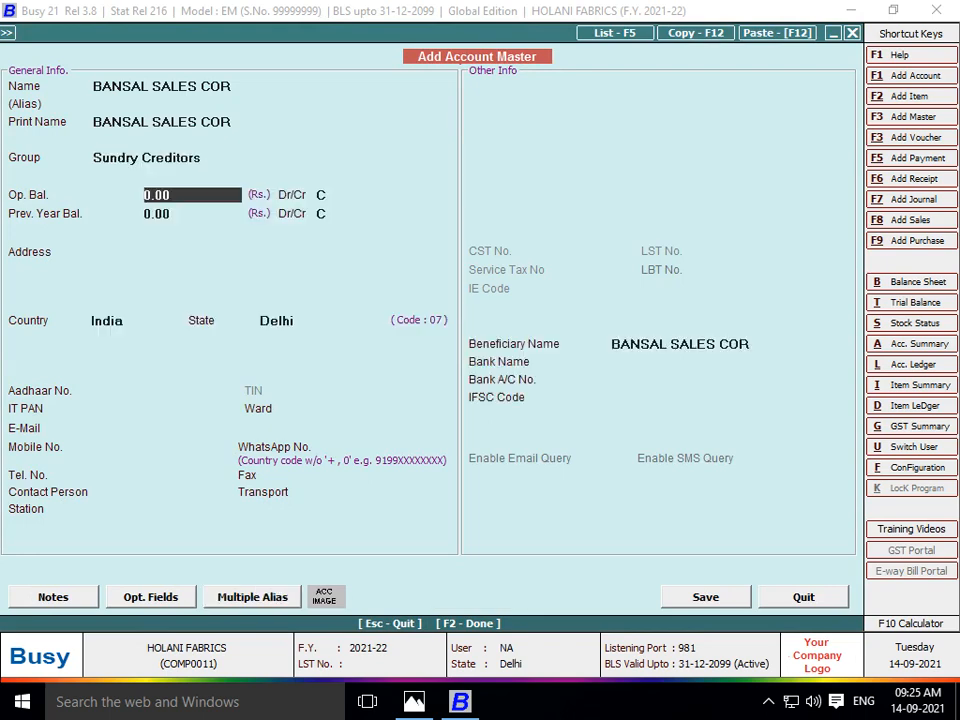
- Keep the default balances, country and state, leave the address and contact details blank, and save the account as the voucher's party
key(Return)
key(Return)
key(Return)
key(Return)
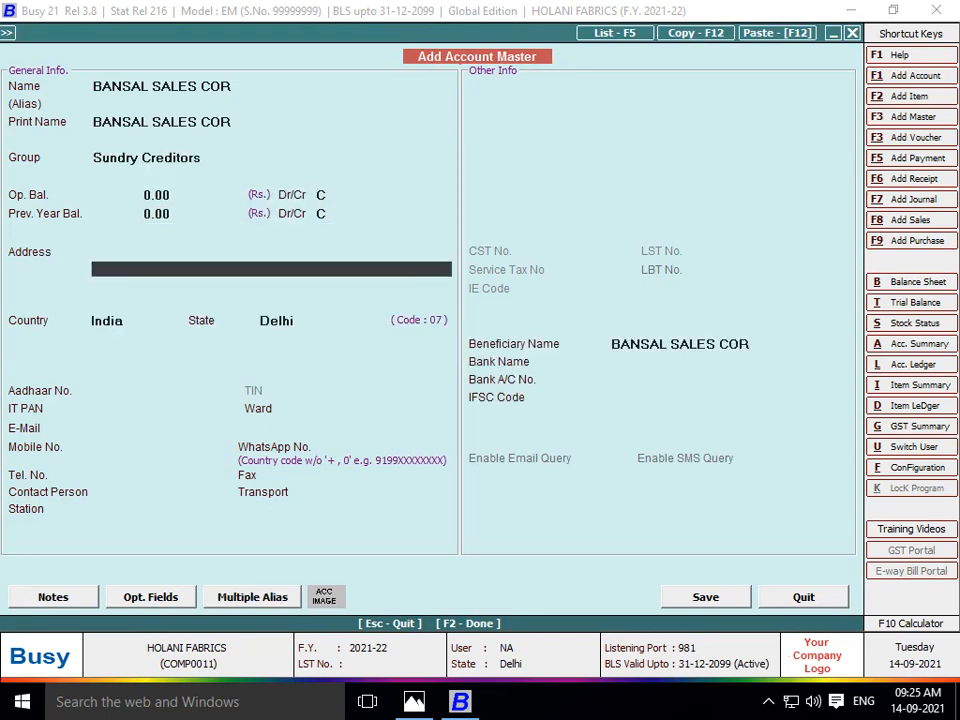
key(Return)
key(Return)
key(Return)
key(Return)
key(Return)
key(Return)
key(Return)
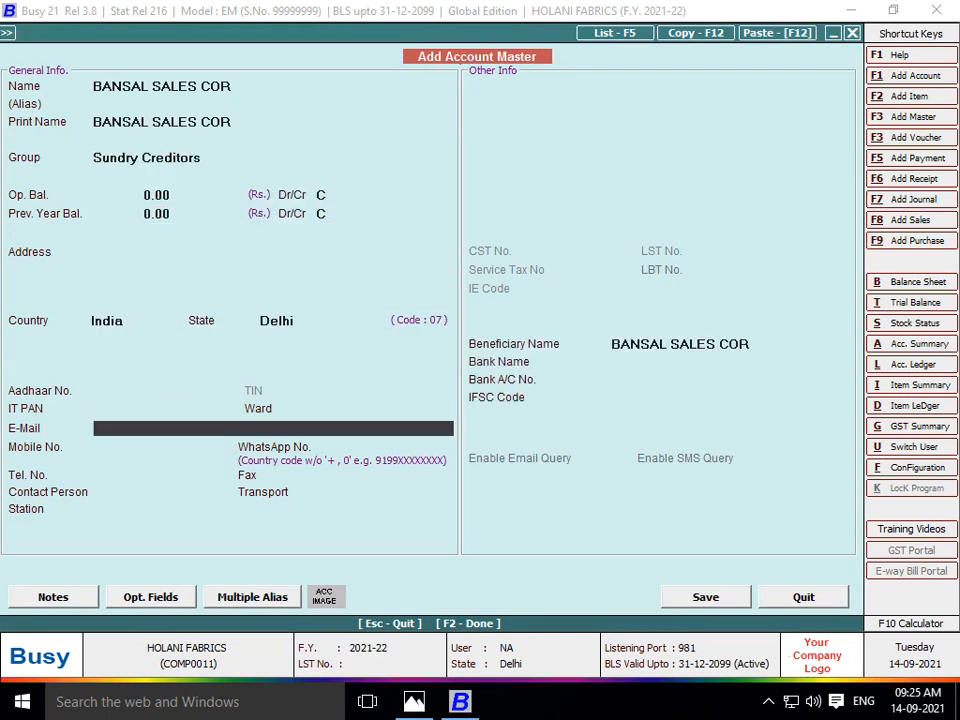
key(Return)
key(Return)
key(Return)
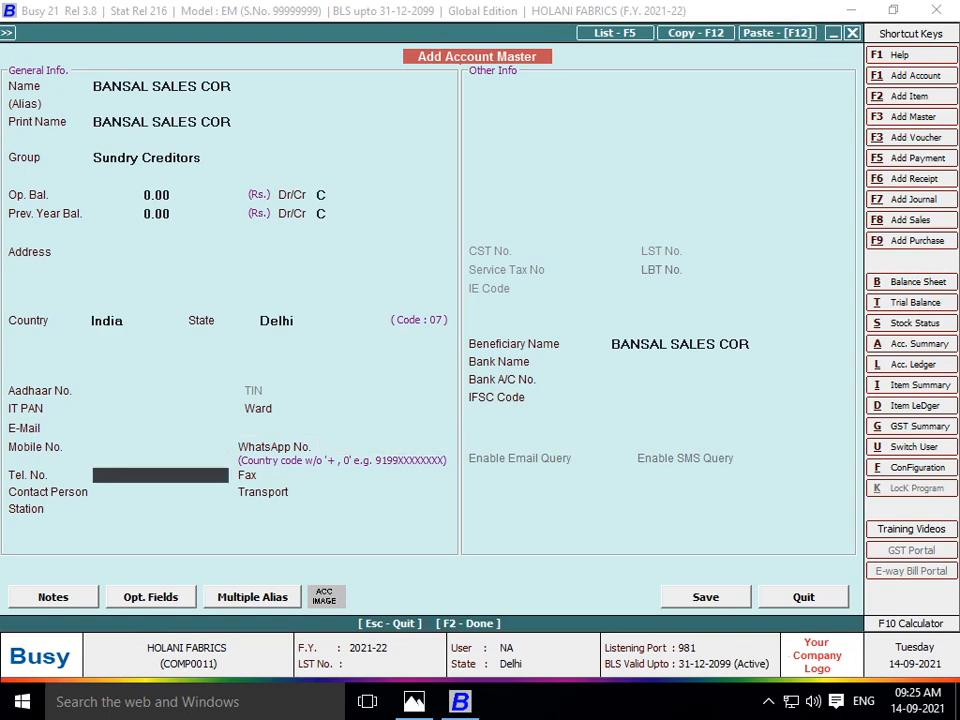
key(Return)
key(Return)
key(Return)
key(Return)
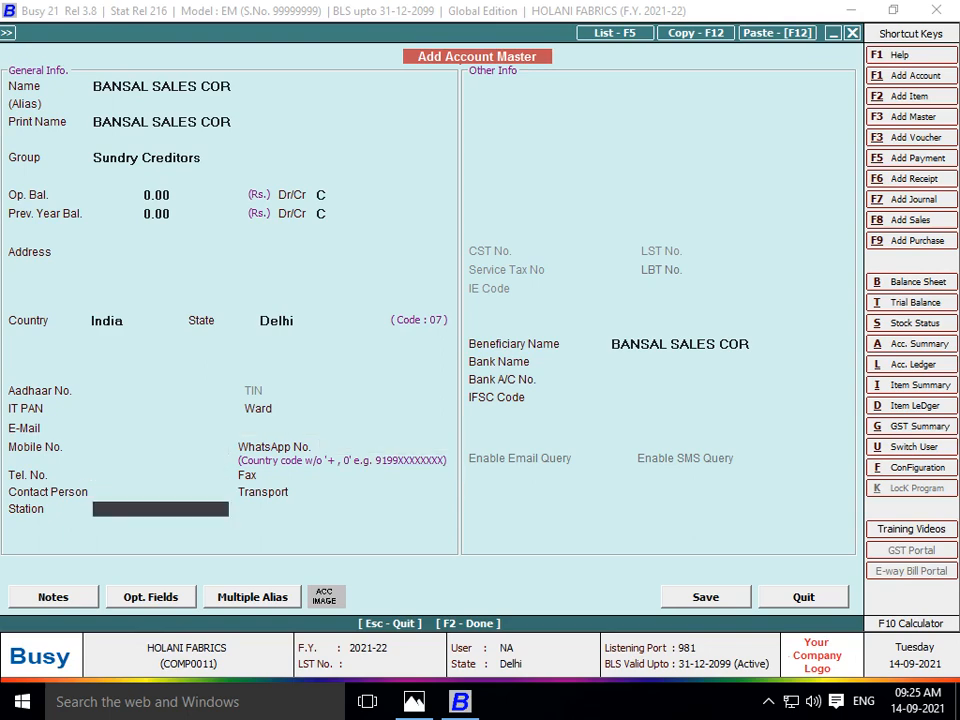
key(Return)
key(Return)
key(Return)
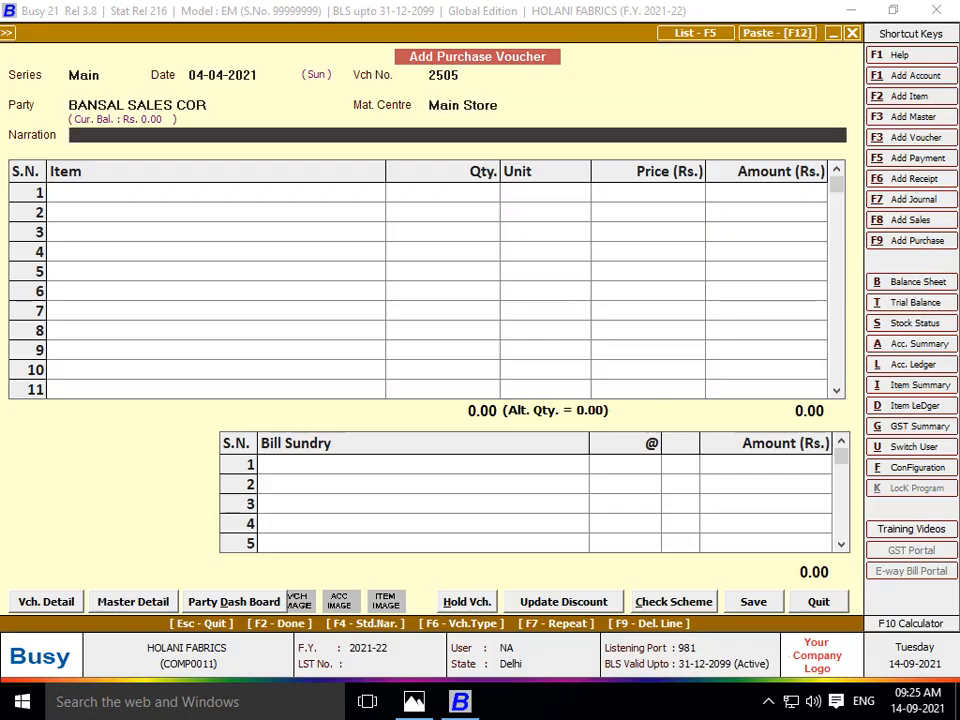
- Leave the narration blank, check the first item on the invoice in Photos and create a Busy item named POLYSTER FABRICS without an alias
key(Return)
key(alt+Tab)
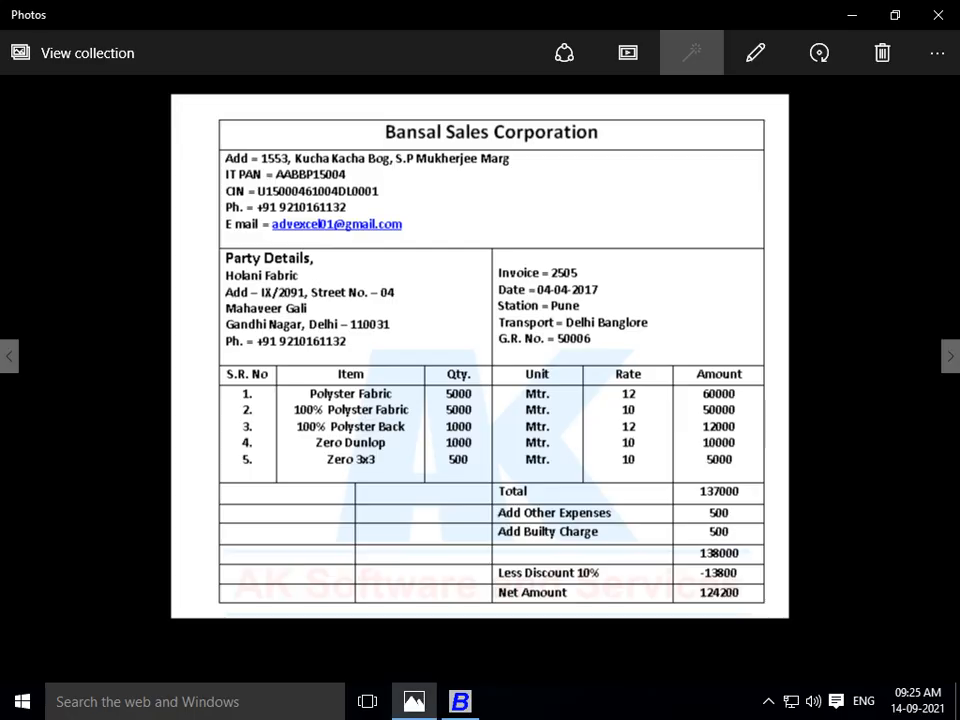
key(alt+Tab)
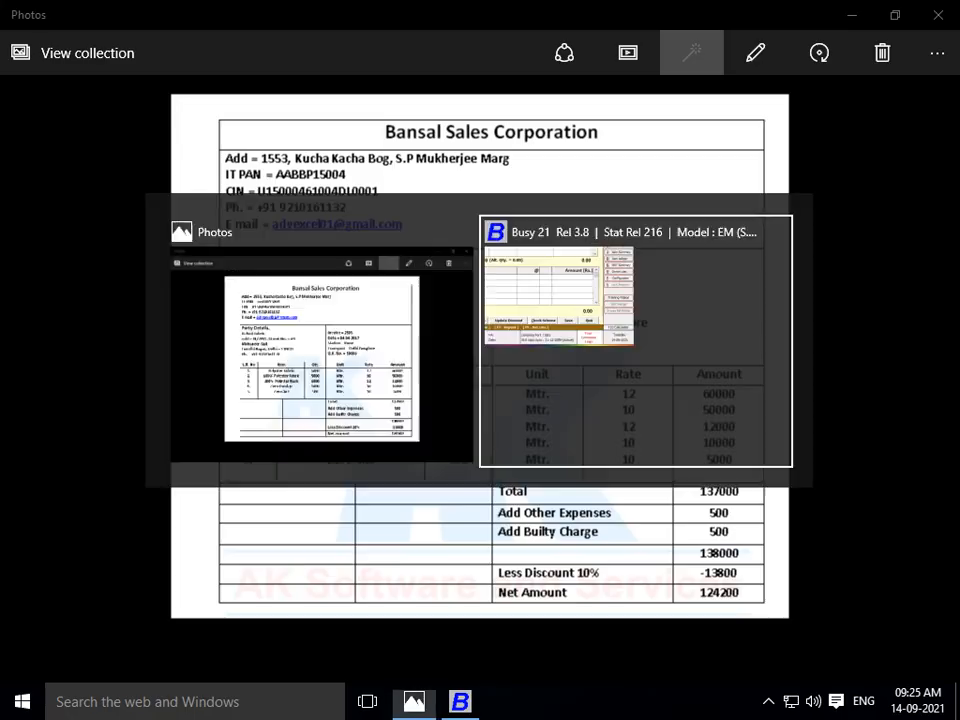
key(Escape)
key(alt+F2)
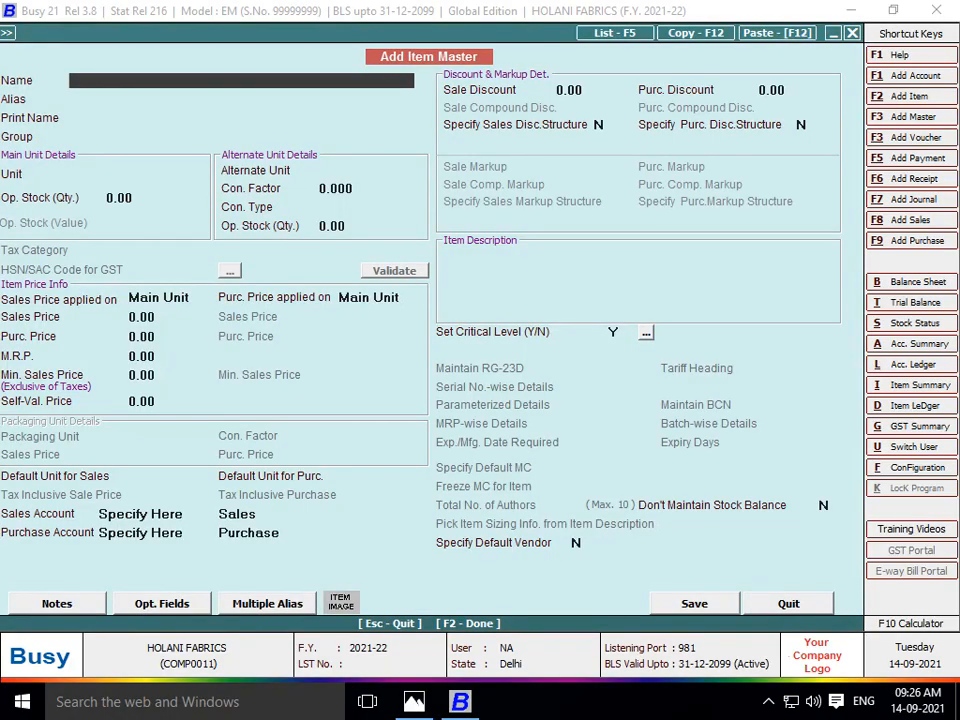
key(alt+Tab)
key(alt+Tab)
text(POLYSTER FABRICS)
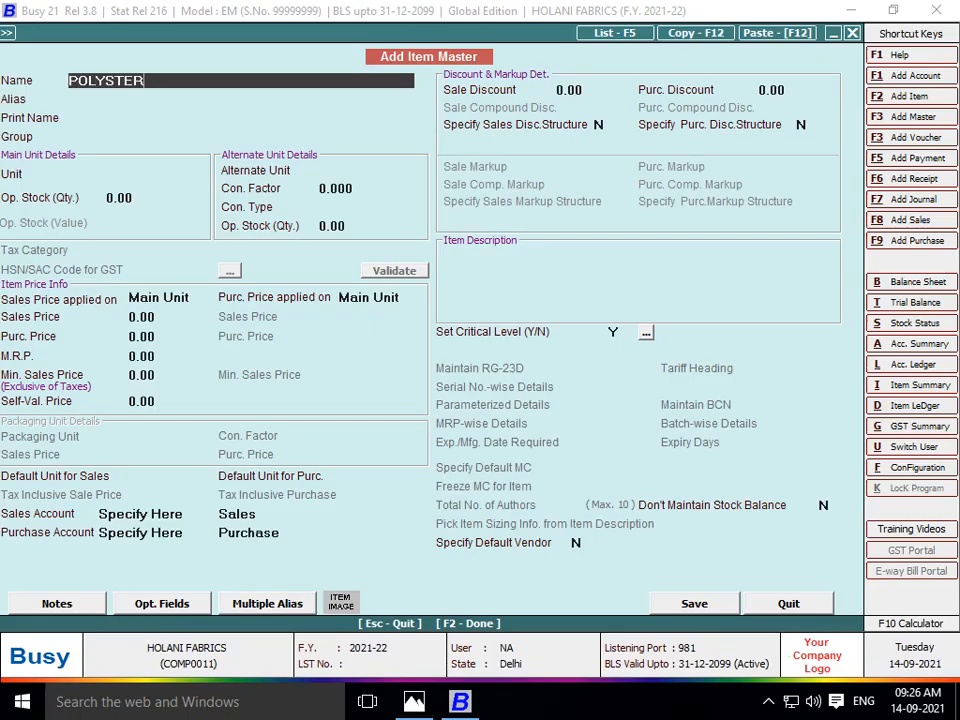
key(Return)
key(Return)
key(Return)
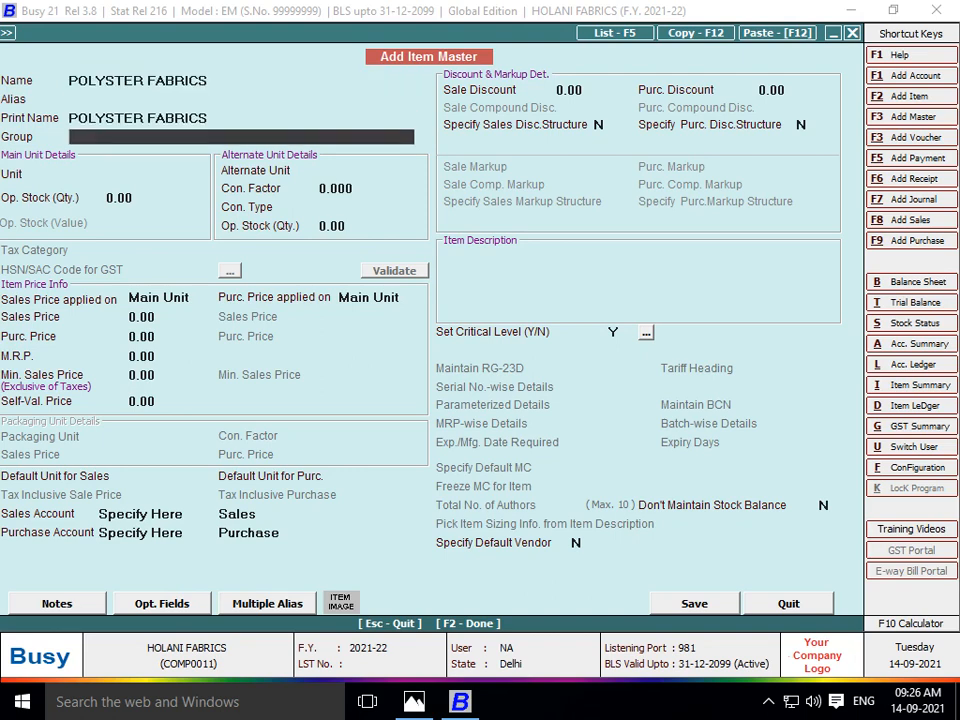
- Assign POLYSTER FABRICS to the RAW MATRIAL group with Metre as its unit, keep the default stock and prices, and save the item
text(r)
key(Return)
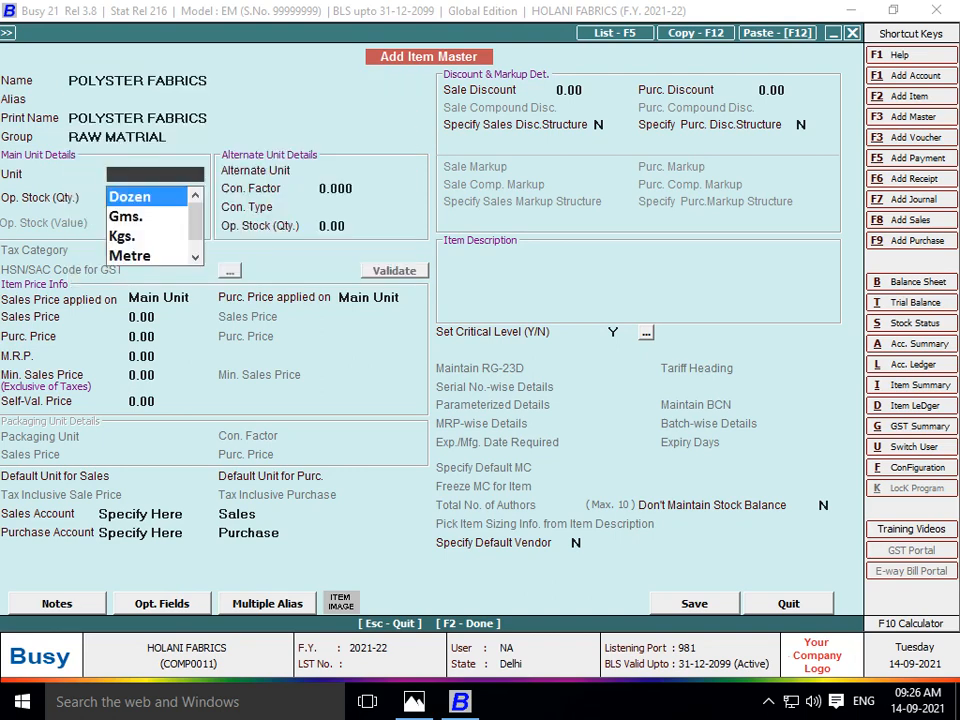
text(mt)
key(Return)
key(Return)
key(Return)
key(Return)
key(Return)
key(Return)
key(Return)
key(Return)
key(Return)
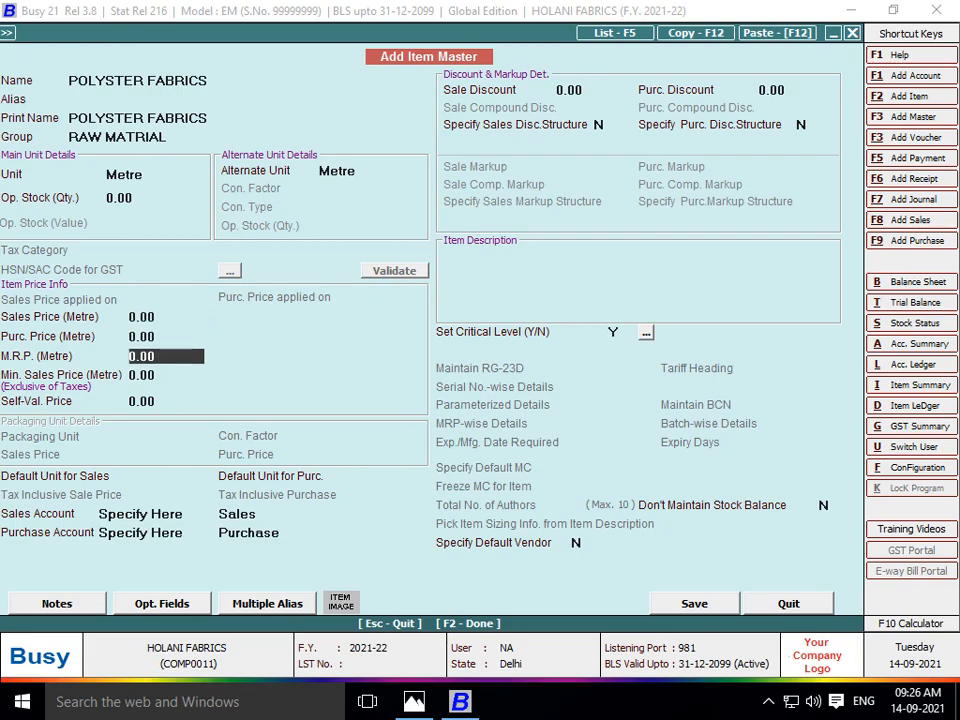
- Enter 5000 metres at a price of 12 for POLYSTER FABRICS, following the invoice in Photos
key(alt+Tab)
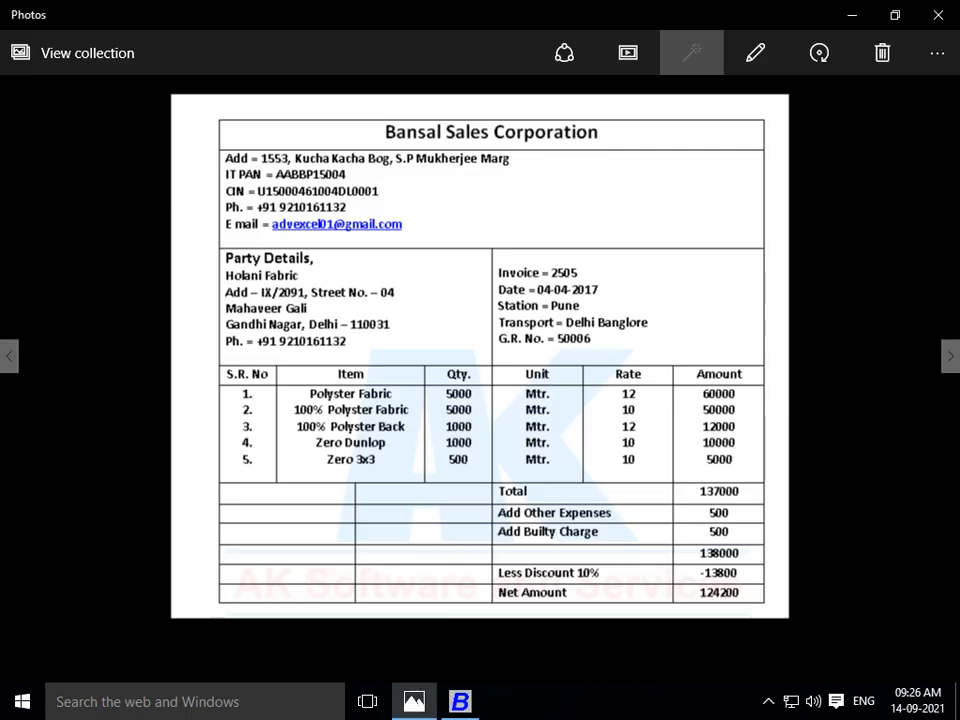
key(alt+Tab)
text(5000)
key(Return)
key(Return)
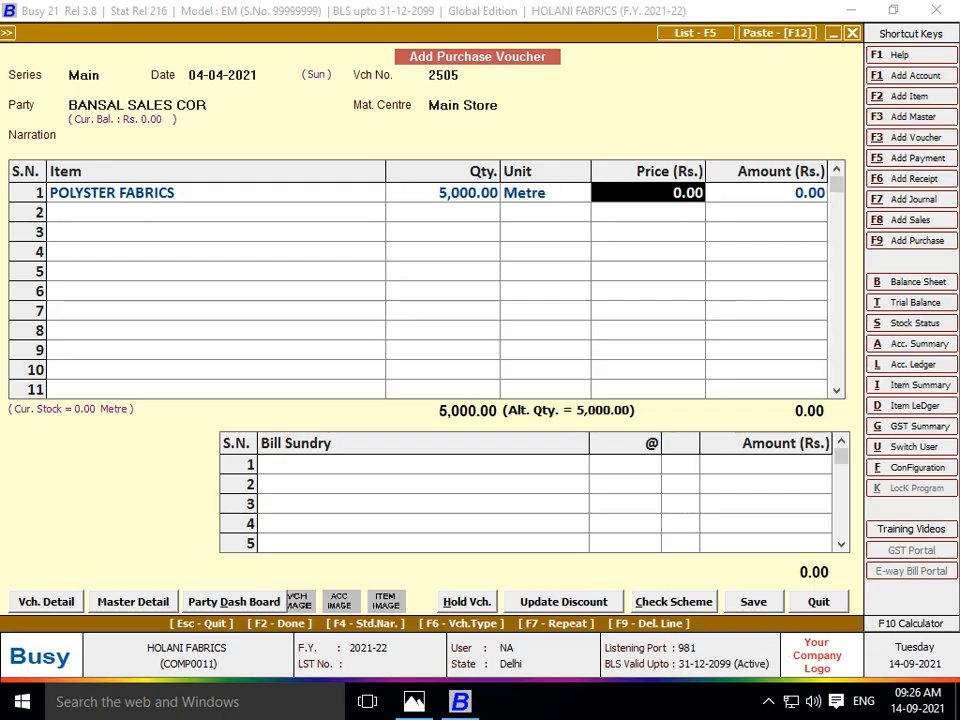
key(alt+Tab)
key(alt+Tab)
text(12)
key(Return)
key(Return)
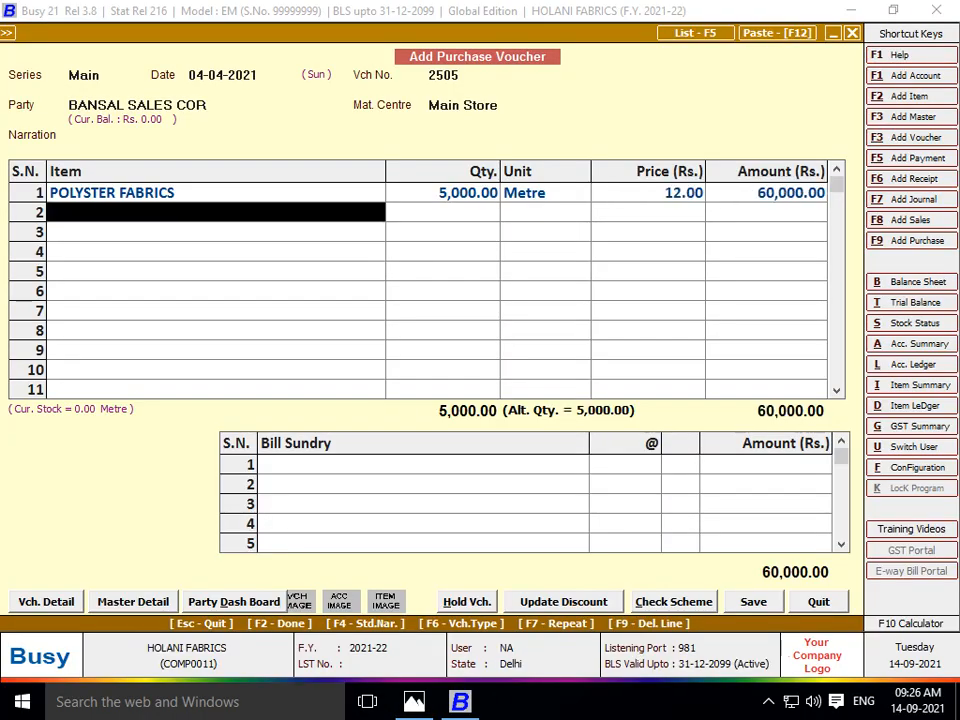
- Check the second invoice item in Photos and create a Busy item named 100 % POLYSTER FABRICS without an alias
key(alt+F2)
key(alt+Tab)
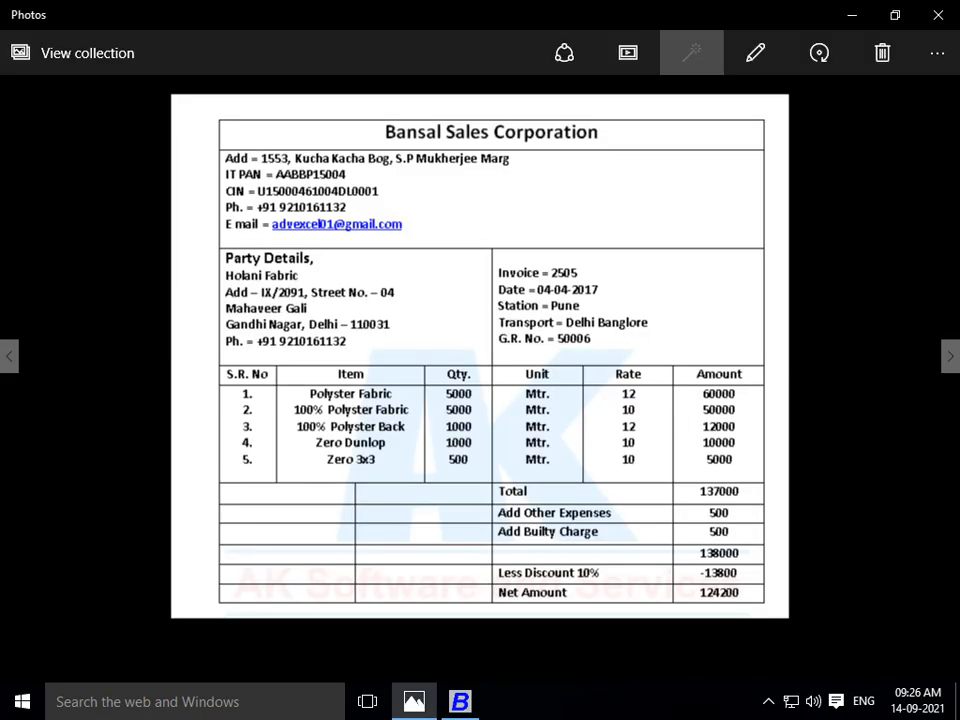
key(alt+Tab)
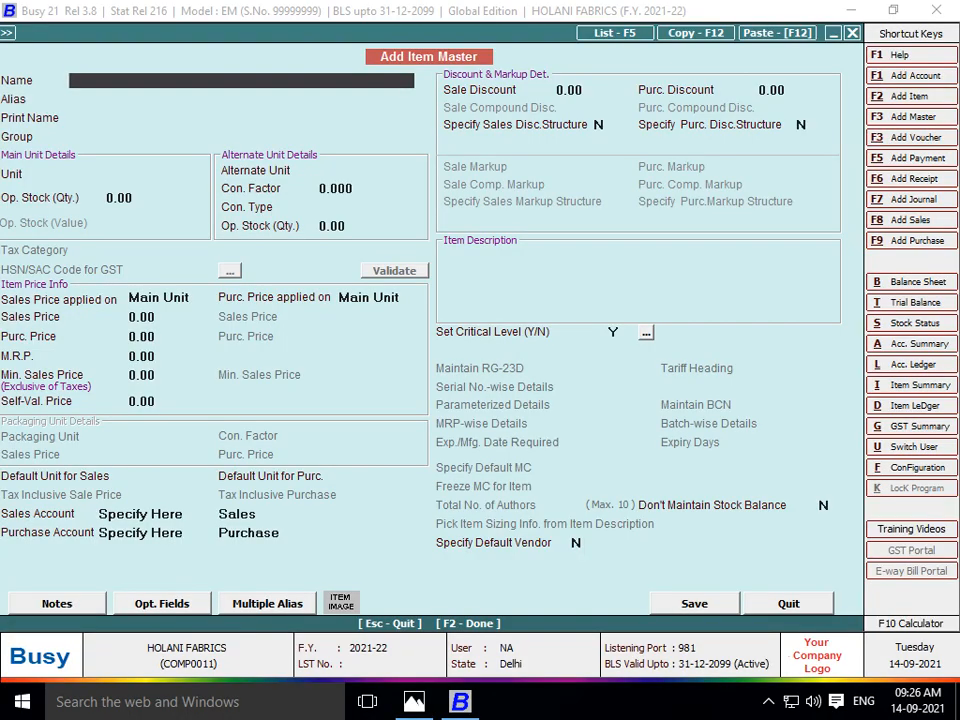
text(100 % POLYSTER)
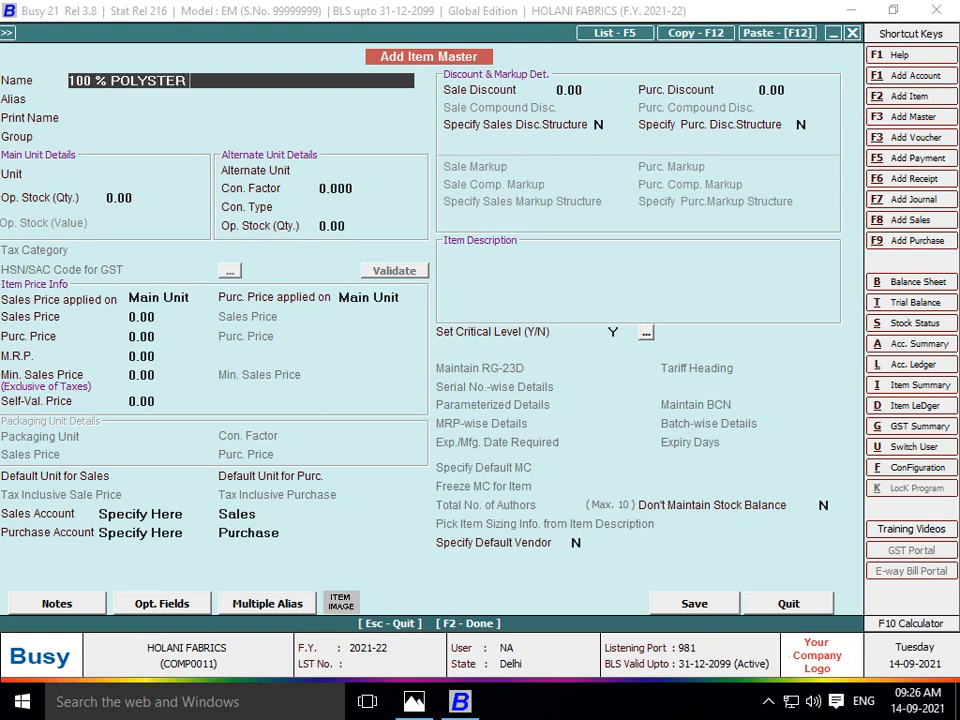
text( FABRICS)
key(Return)
key(Return)
key(Return)
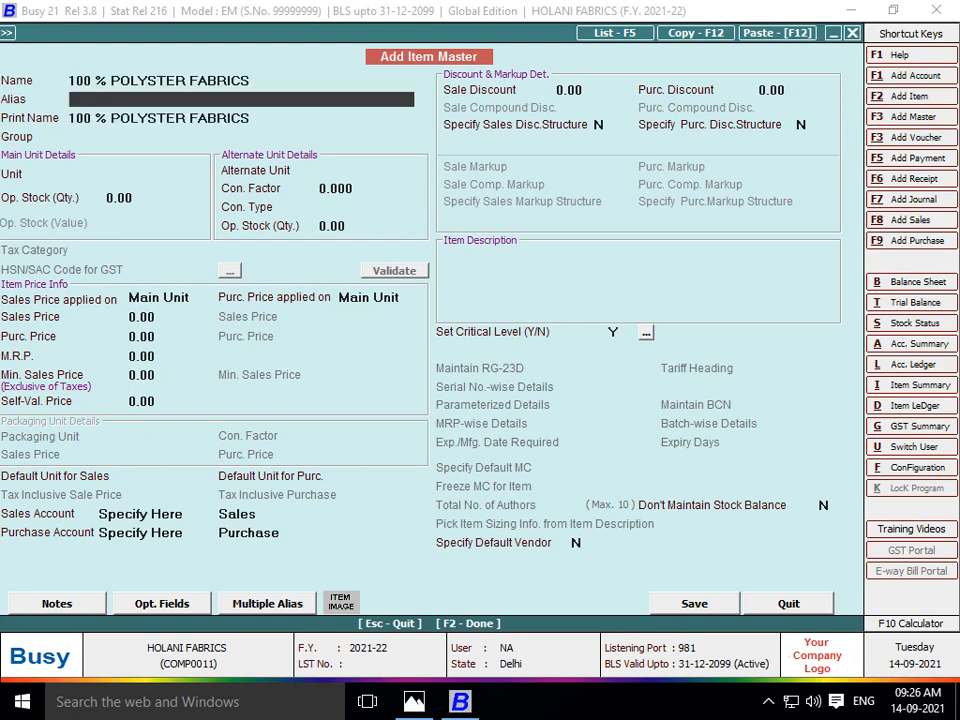
- Assign 100 % POLYSTER FABRICS to the RAW MATRIAL group with Metre as its unit, keep the default stock and prices, and save the item
key(Down)
key(Return)
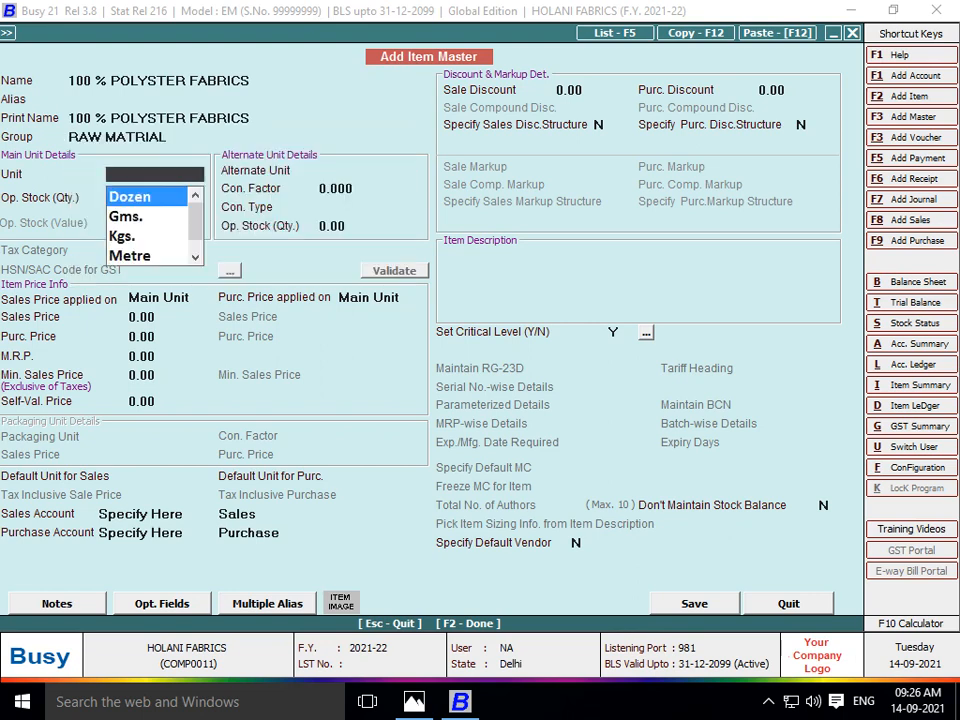
text(m)
key(Return)
key(Return)
key(Return)
key(Return)
key(Return)
key(Return)
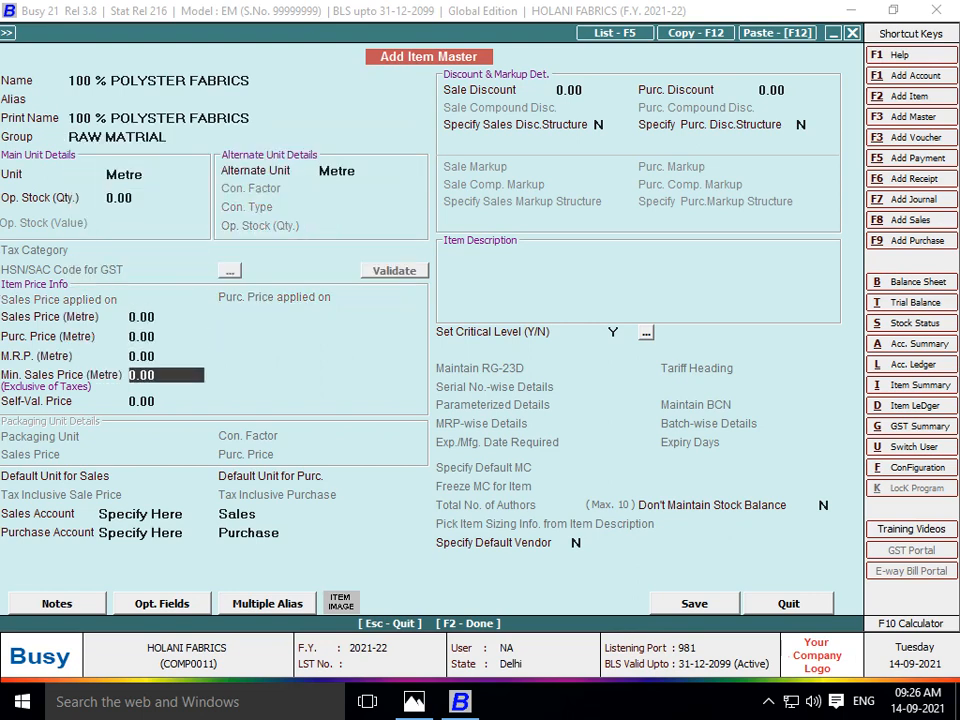
key(F2)
- Enter 5000 metres at a price of 10 for 100 % POLYSTER FABRICS, following the invoice in Photos
key(alt+Tab)
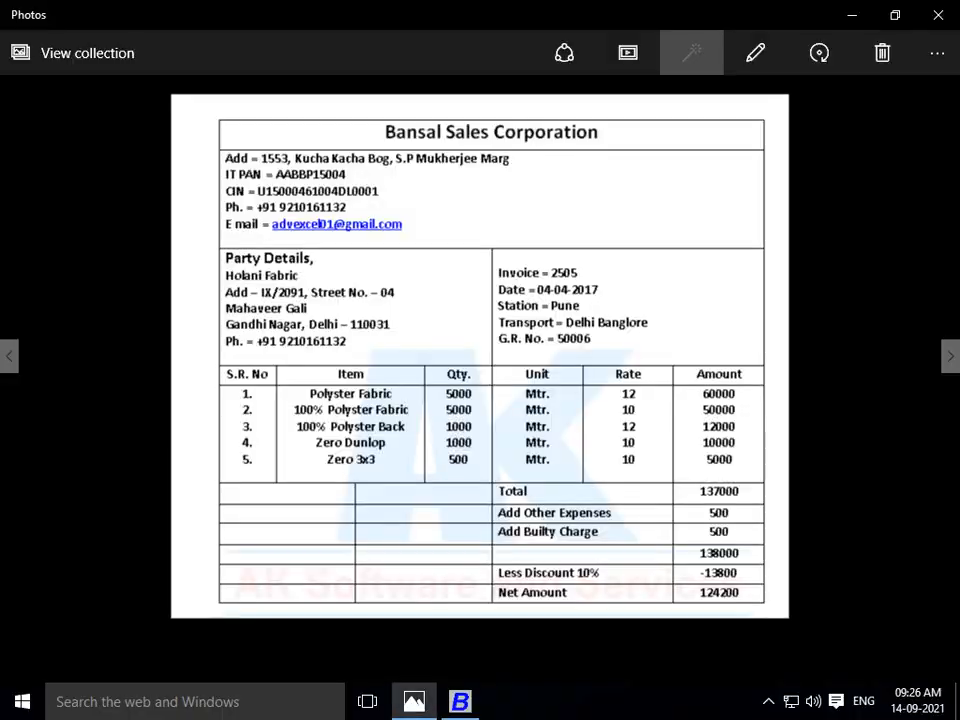
key(alt+Tab)
text(5000)
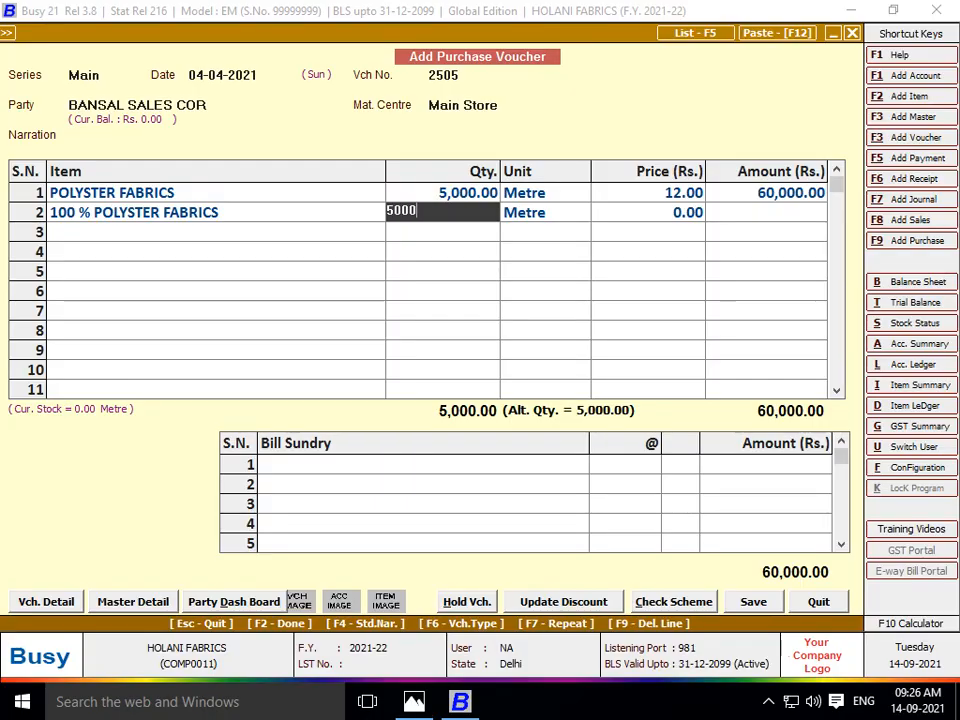
key(Return)
key(alt+Tab)
key(alt+Tab)
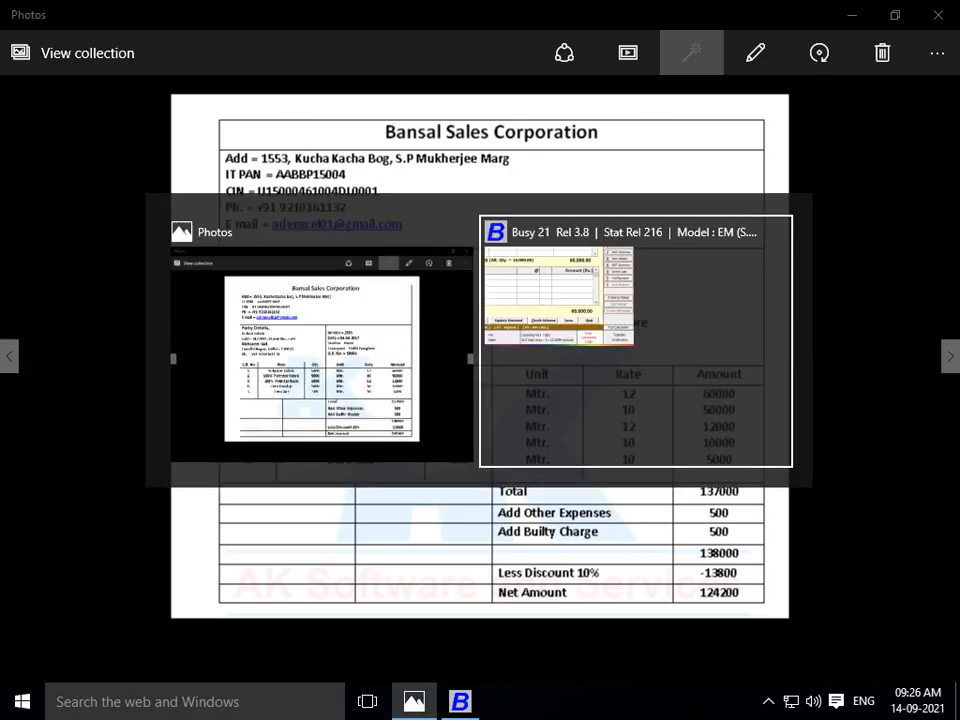
text(10)
key(Return)
- Check the third invoice item in Photos and create a Busy item named 100% POLYSTER BACK without an alias
key(alt+Tab)
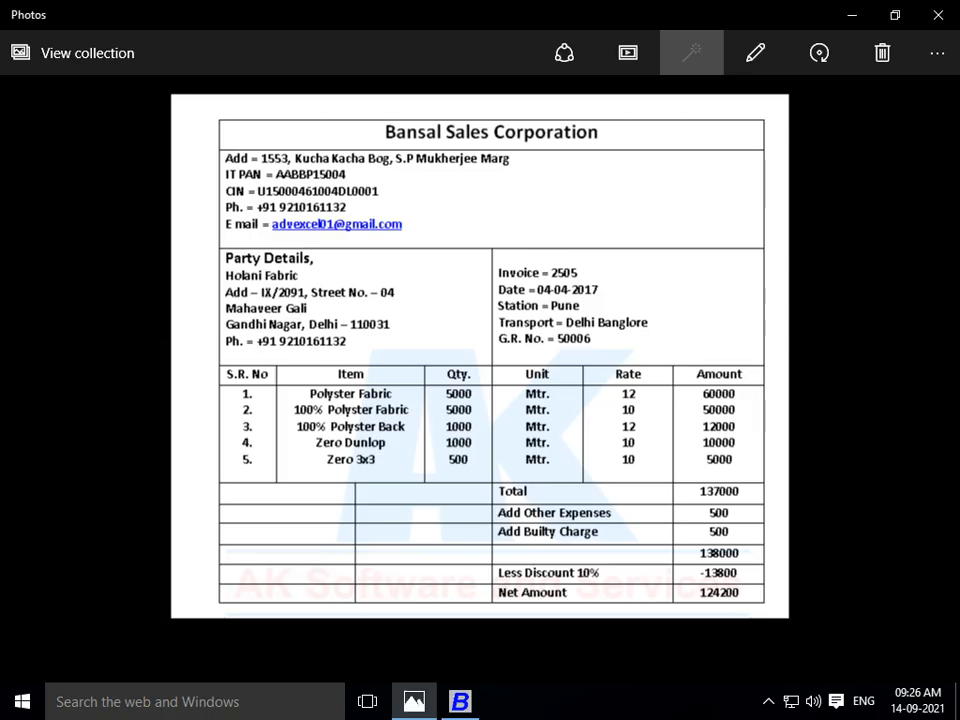
key(alt+Tab)
key(alt+F2)
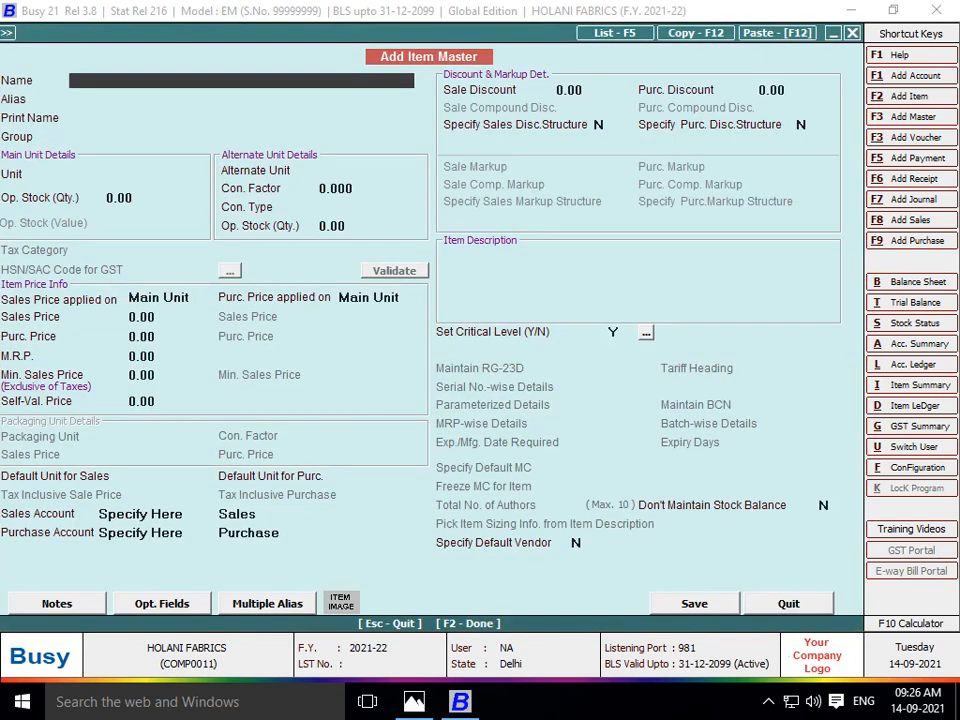
text(100% POLYSTER)
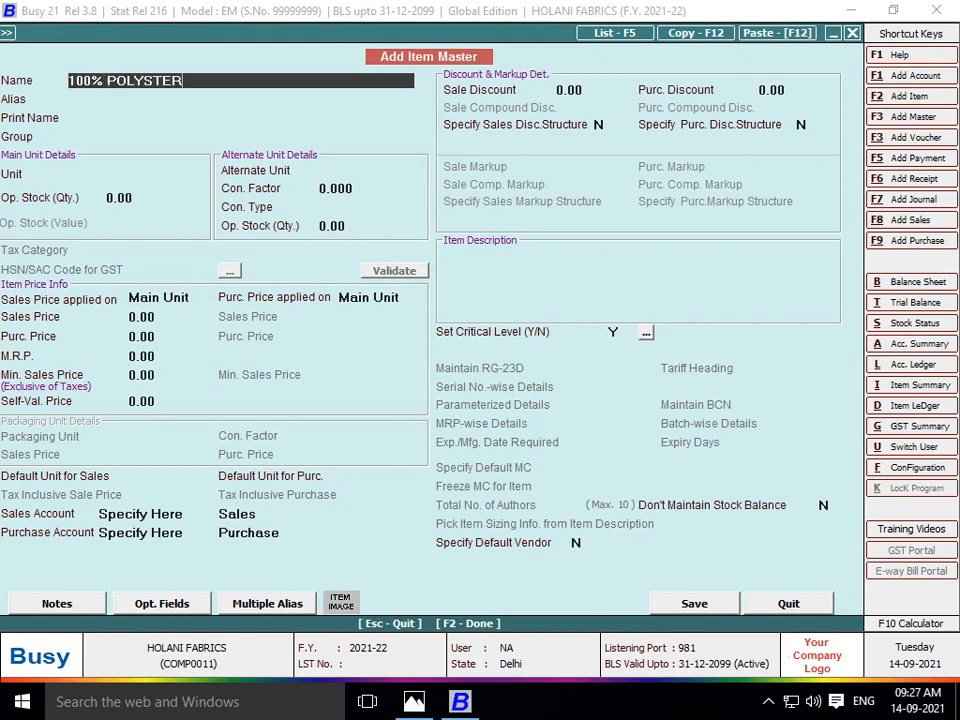
text( BACK)
key(Return)
key(Return)
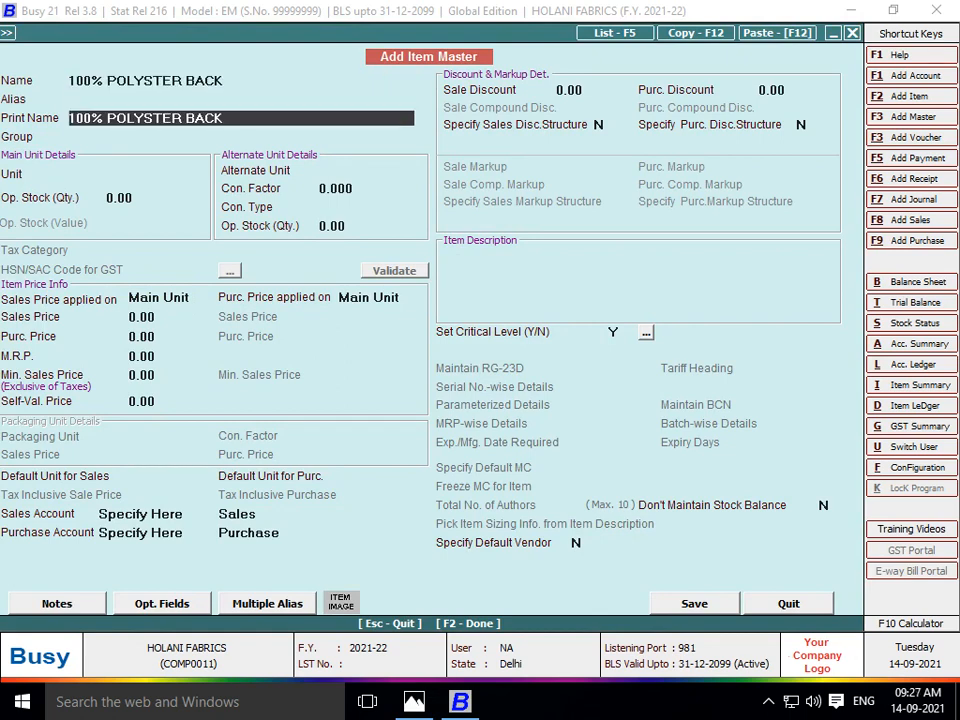
key(Return)
- Assign 100% POLYSTER BACK to the RAW MATRIAL group with Metre as its unit, keep the default stock and prices, and save the item
text(R)
key(Return)
text(MT)
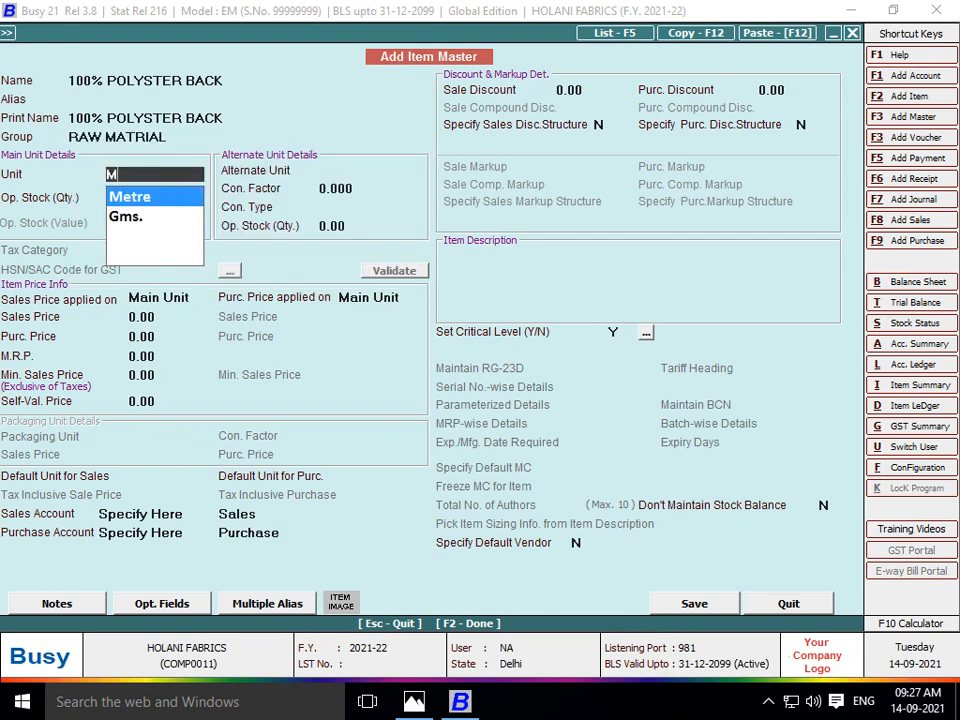
key(Return)
key(Return)
key(Return)
key(Return)
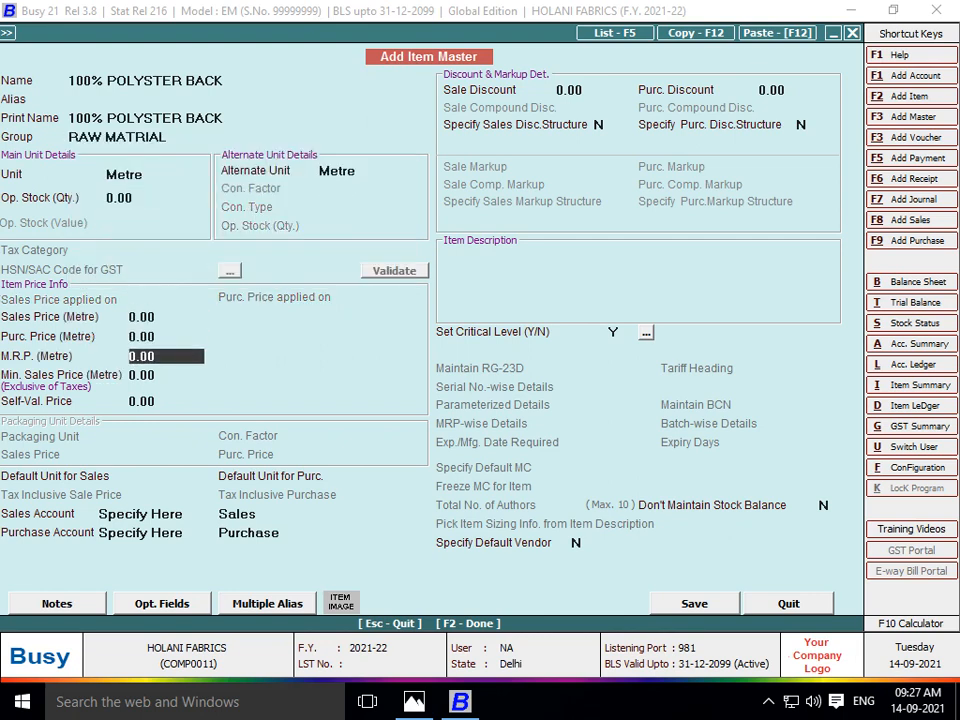
key(Return)
key(F2)
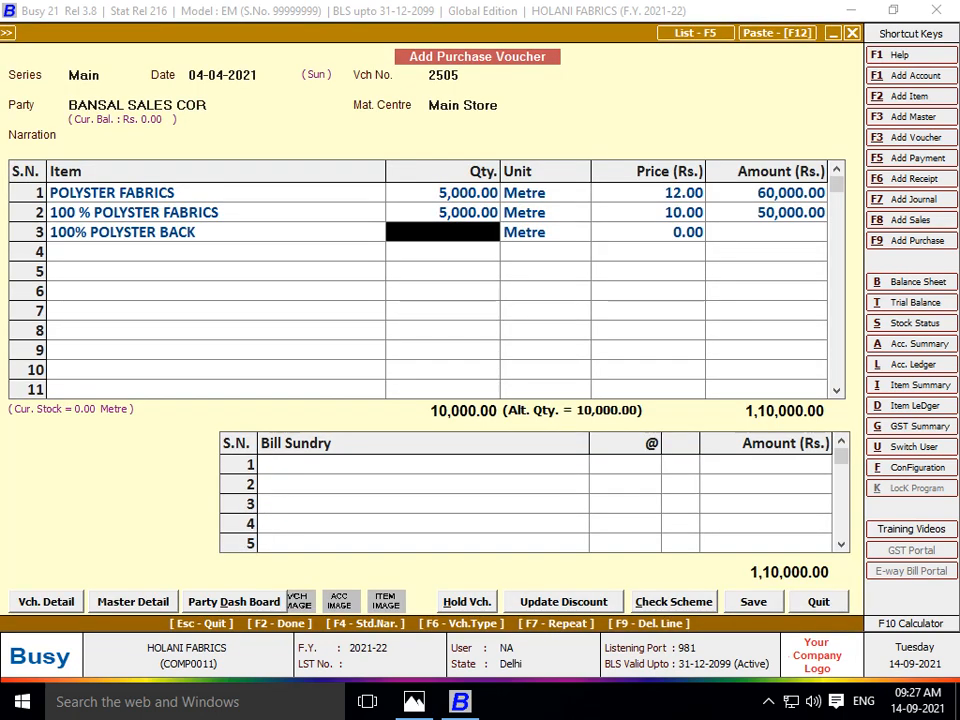
- Enter 1000 metres at a price of 12 for 100% POLYSTER BACK, following the invoice in Photos
key(alt+Tab)
key(alt+Tab)
text(1)
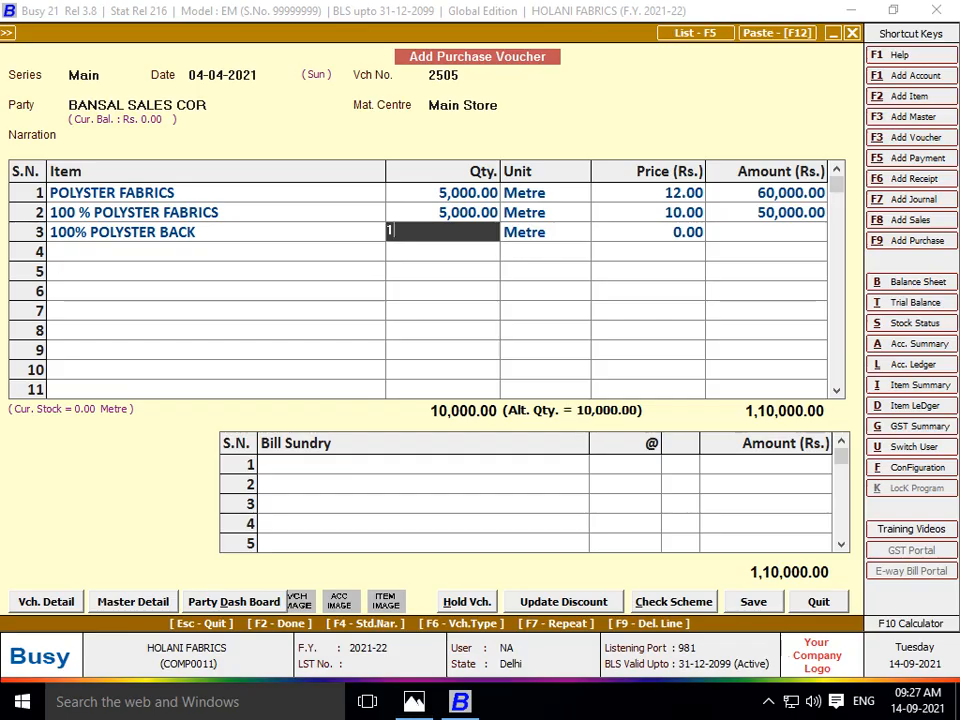
text(000)
key(Return)
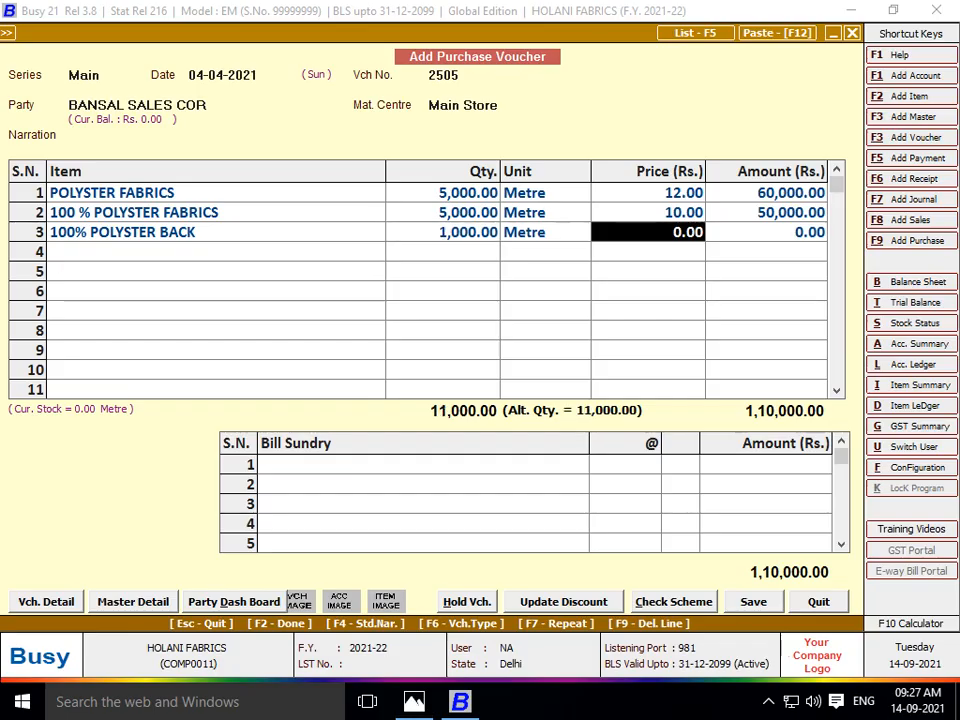
key(alt+Tab)
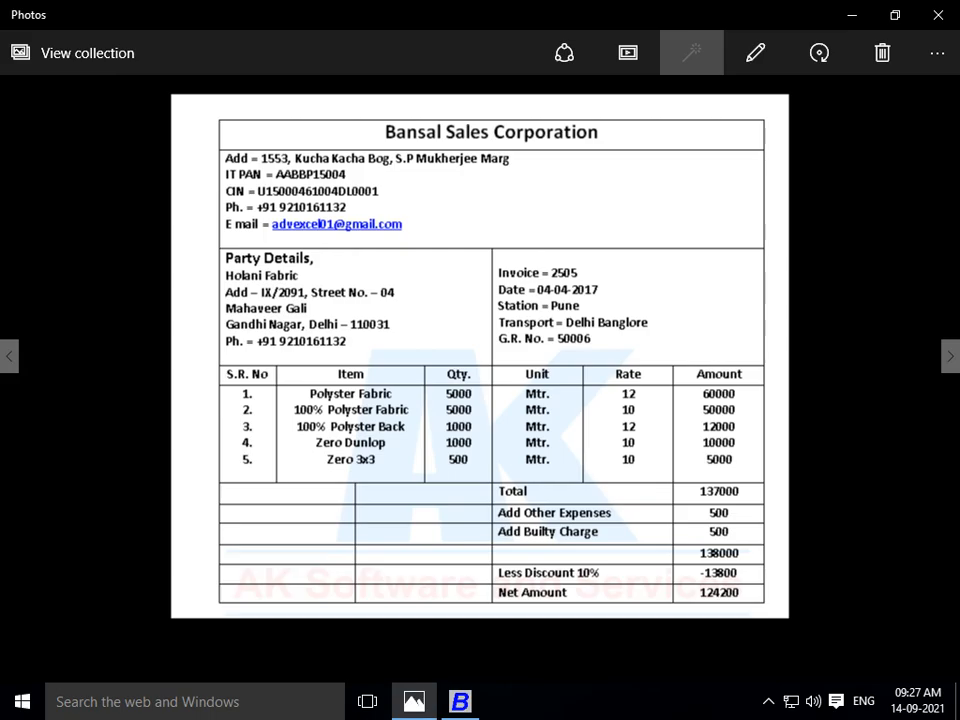
key(alt+Tab)
text(12)
key(Return)
key(Return)
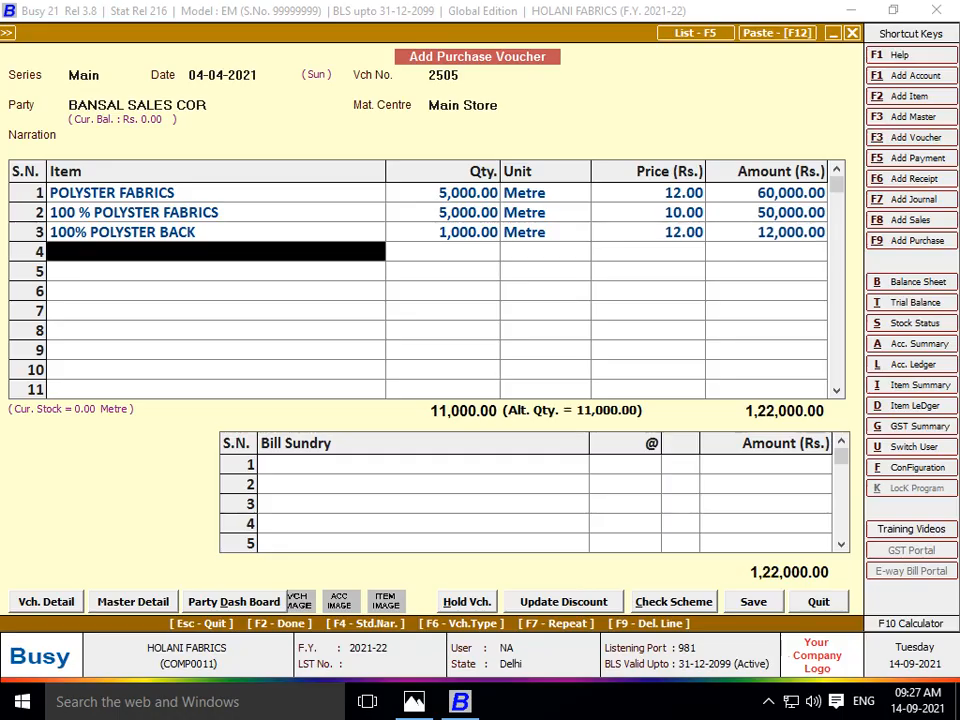
- Check the fourth invoice item in Photos and create a Busy item named ZERO DUNLOP without an alias, in the RAW MATRIAL group
key(alt+f2)
key(alt+Tab)
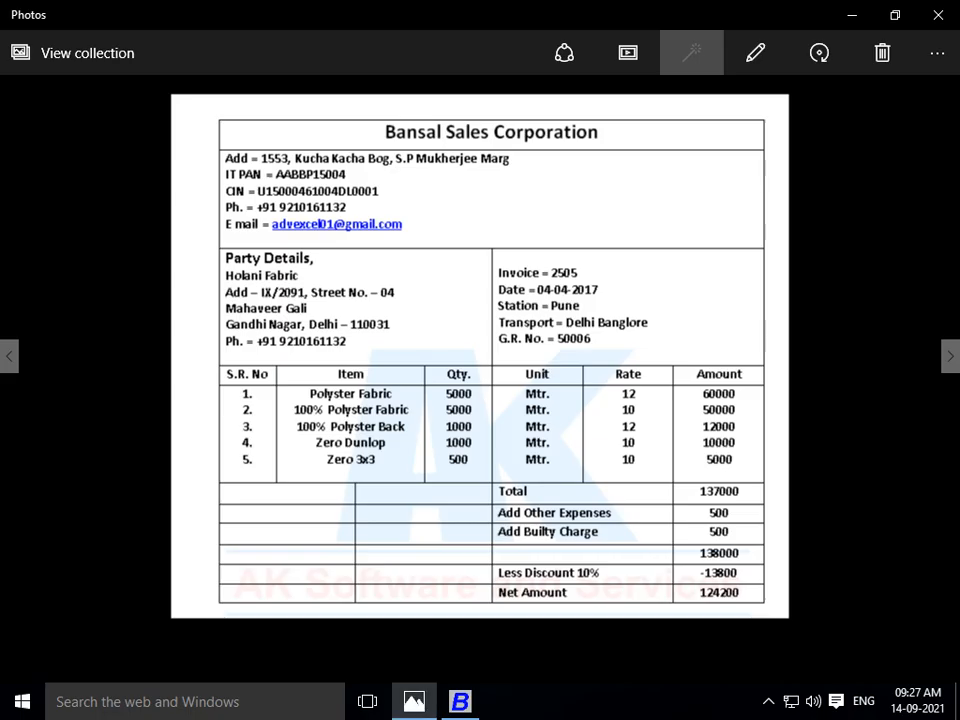
key(alt+Tab)
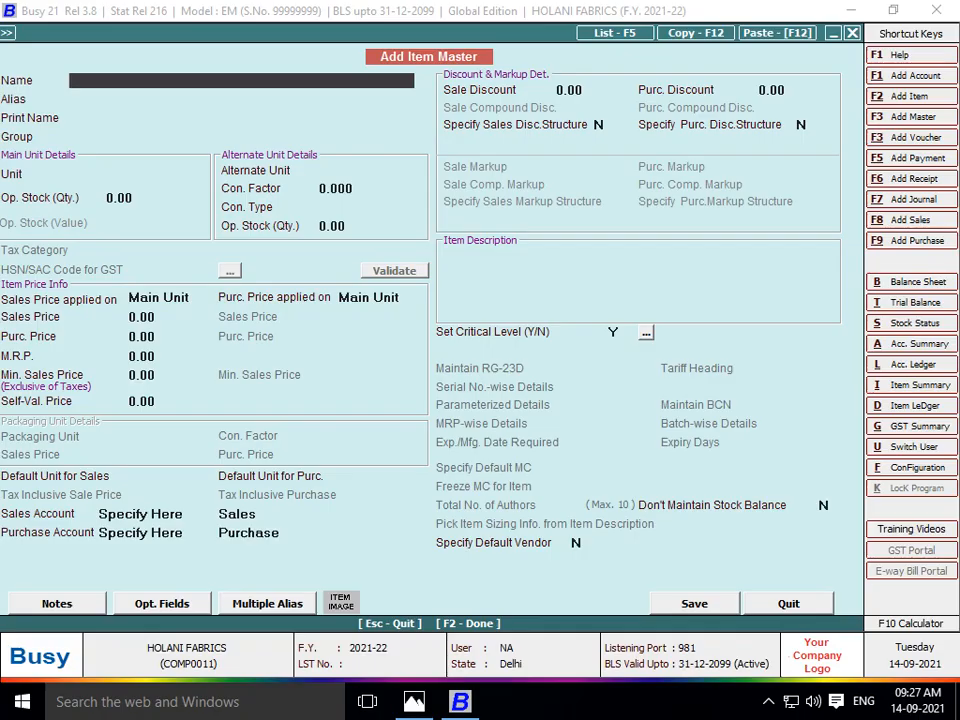
text(ZERO DUNLOP)
key(Return)
key(Return)
key(Return)
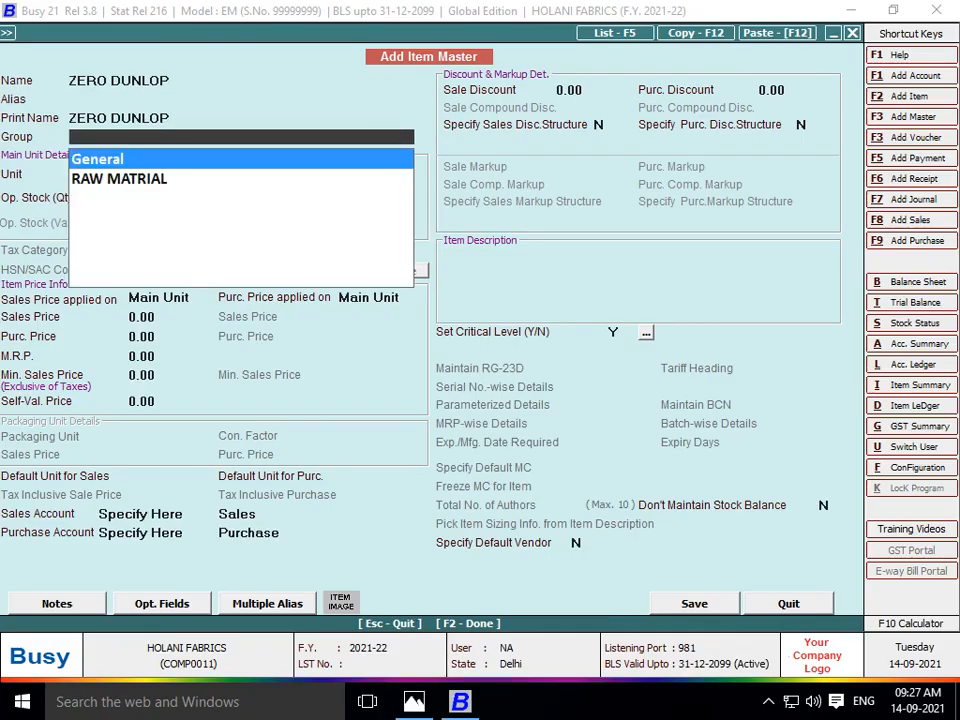
key(Down)
key(Return)
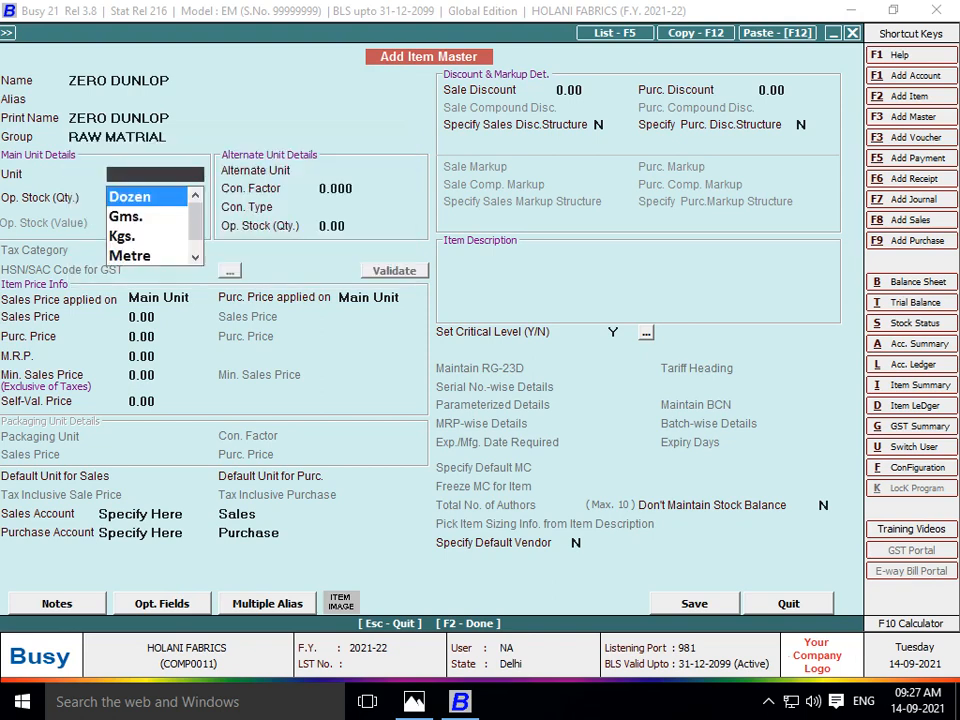
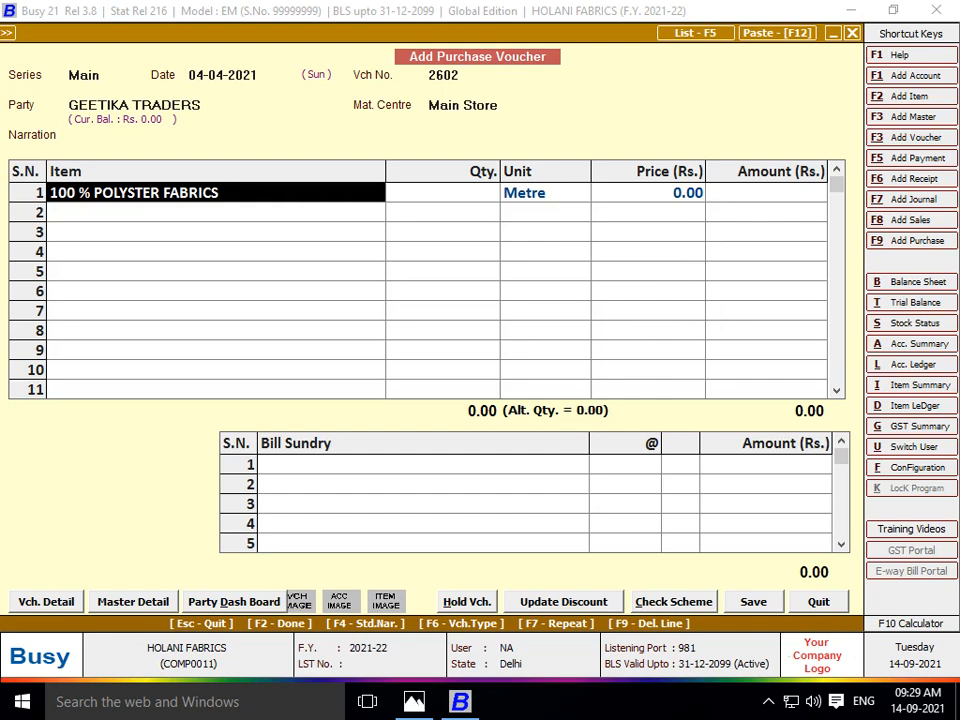
- Create an item named DENIM STAR without an alias for Geetika Traders' voucher 2602 and assign it to the RAW MATRIAL group
key(F3)
text(DENIM STAR)
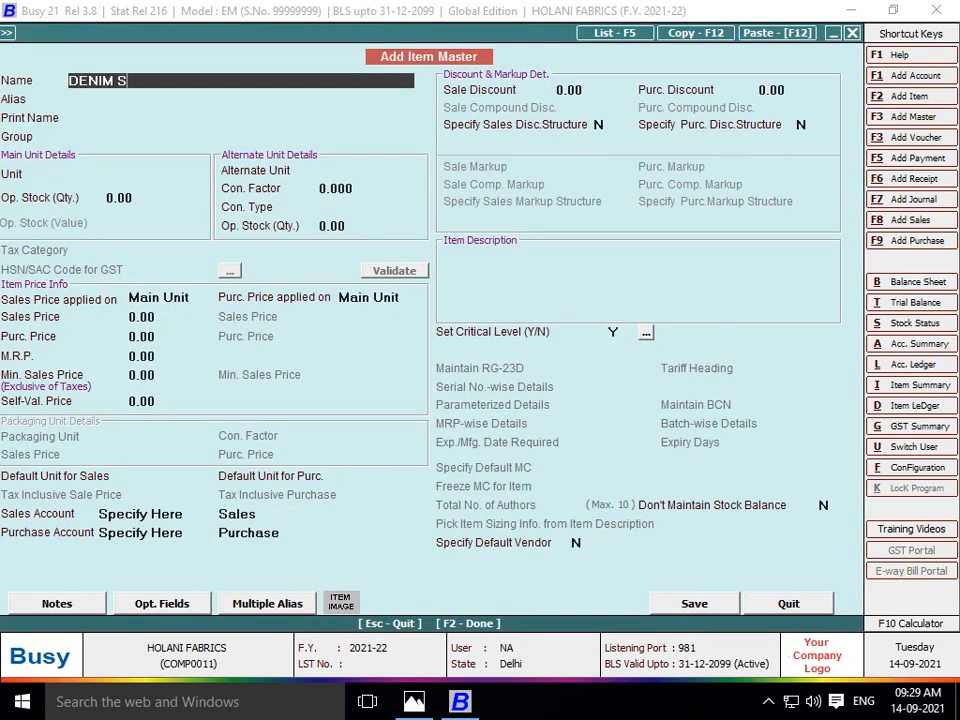
key(Return)
key(Return)
key(Return)
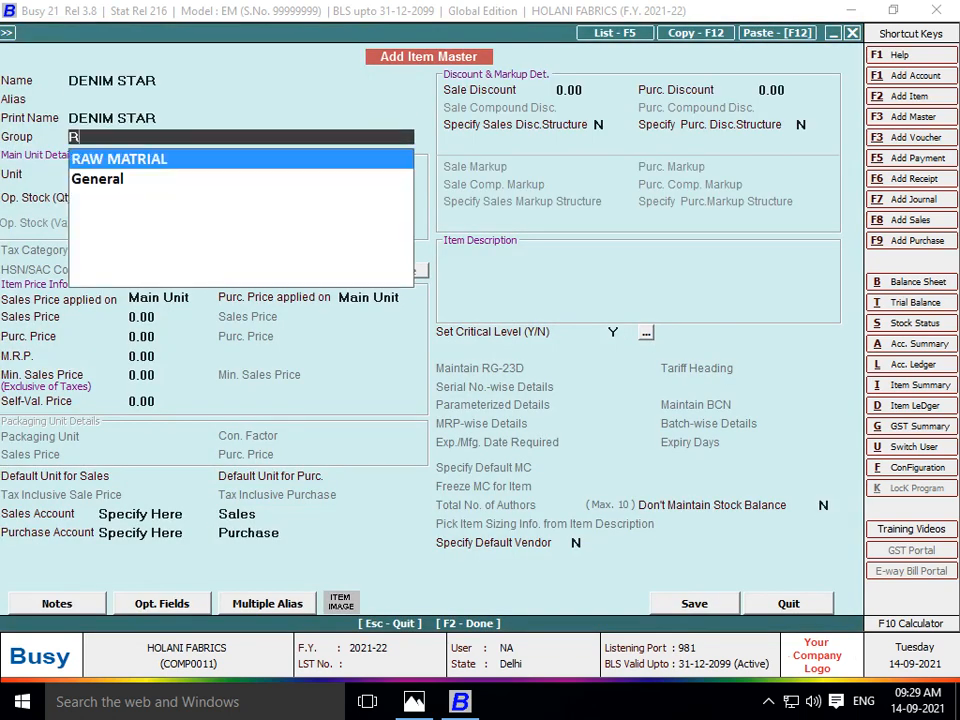
key(Return)
- Set DENIM STAR's unit to Metre, keep the default stock and prices, and save the item into the voucher's first row
text(MT)
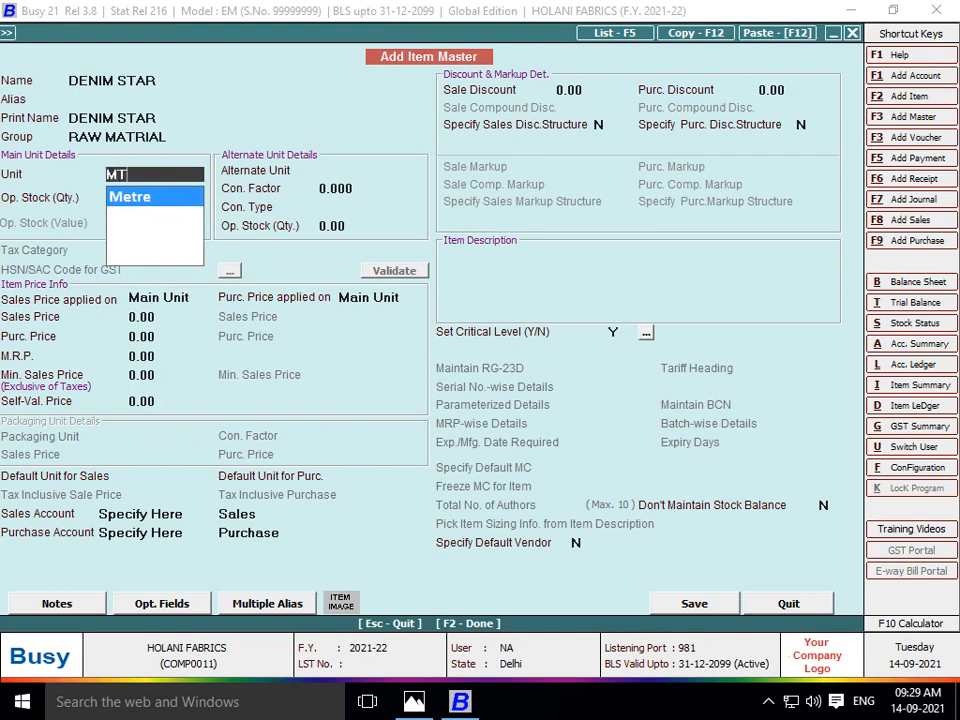
key(Return)
key(Return)
key(Return)
key(Return)
key(Return)
key(Return)
key(Return)
key(Return)
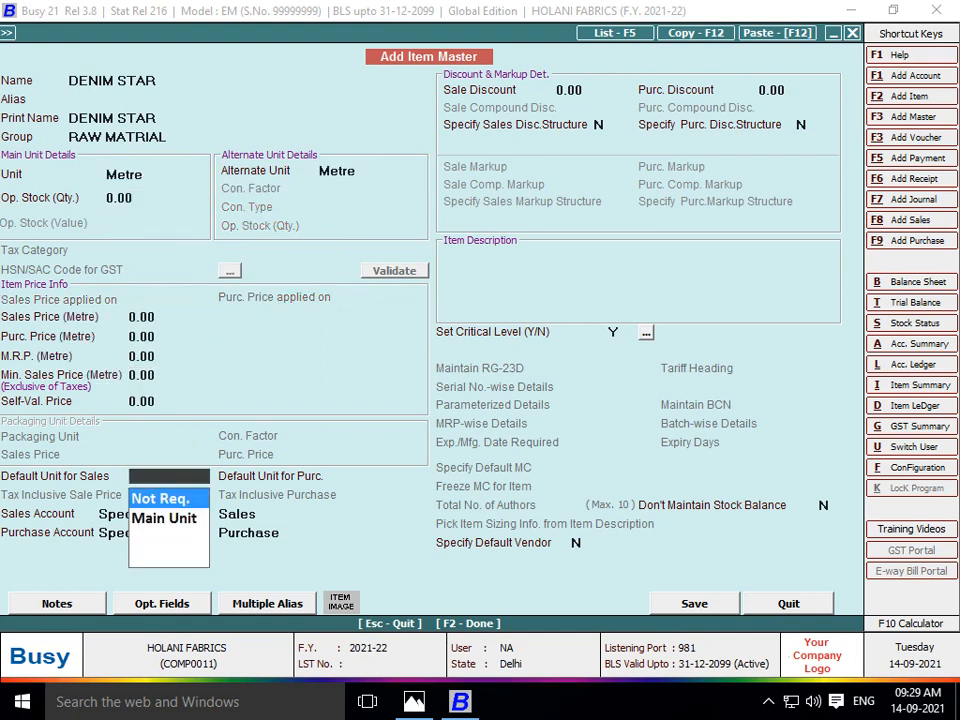
key(F2)
key(Return)
key(Return)
- Enter 10000 metres at a price of 10 for DENIM STAR, consulting the Geetika Traders invoice in Photos
key(alt+Tab)
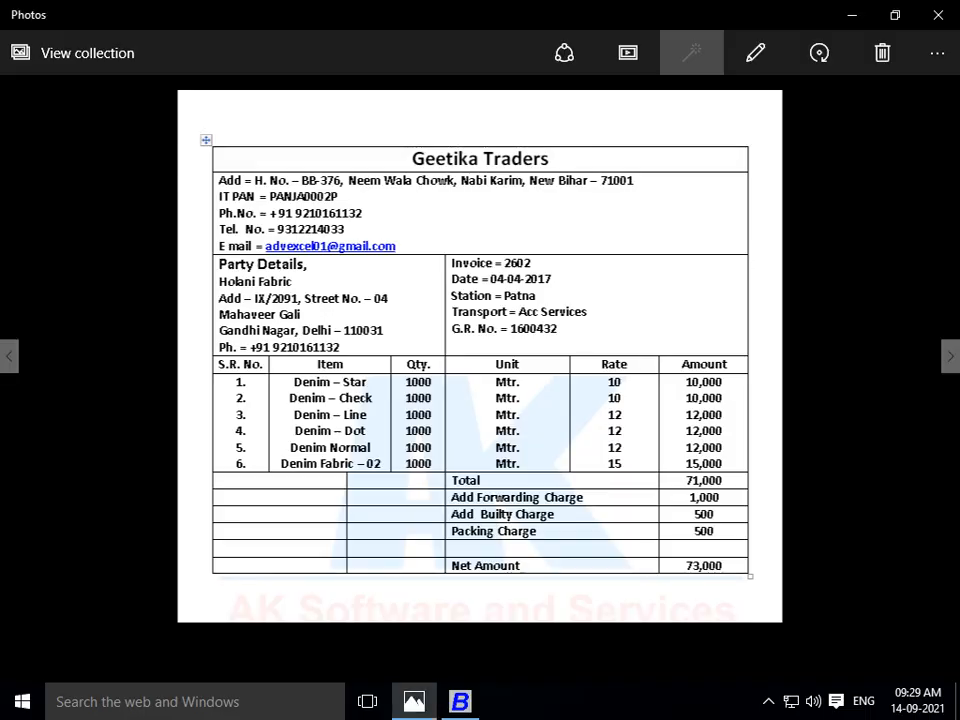
key(alt+Tab)
text(10000)
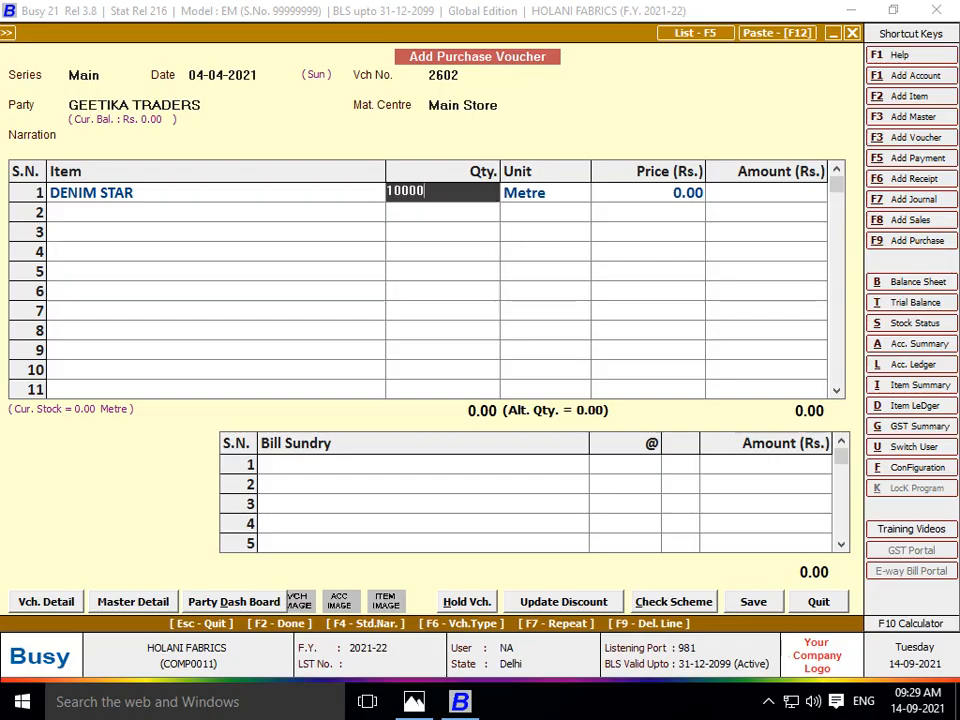
key(Return)
key(Return)
key(alt+Tab)
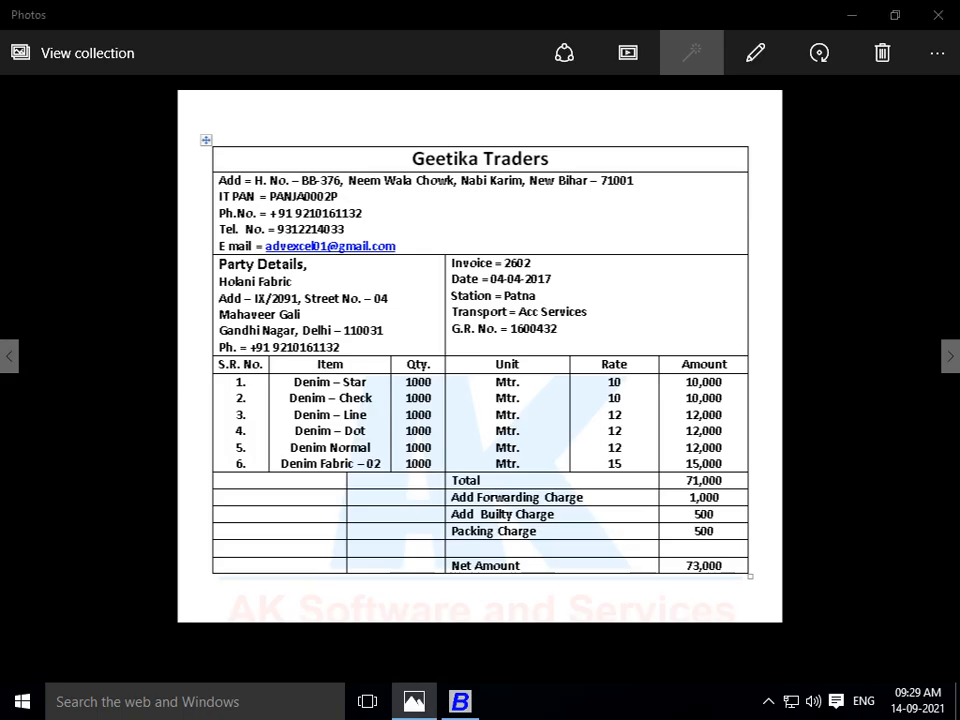
key(alt+Tab)
text(10)
key(Return)
key(Return)
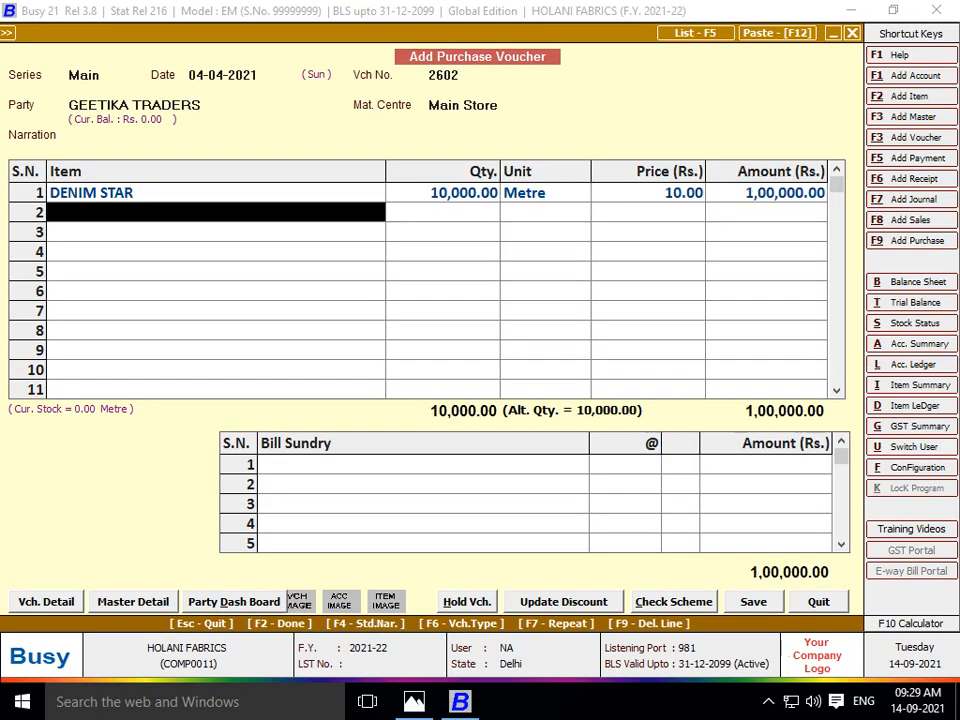
- Check the second invoice item in Photos and create a Busy item named DENIM CHECK without an alias, in the RAW MATRIAL group
key(alt+F2)
key(alt+Tab)
key(alt+Tab)
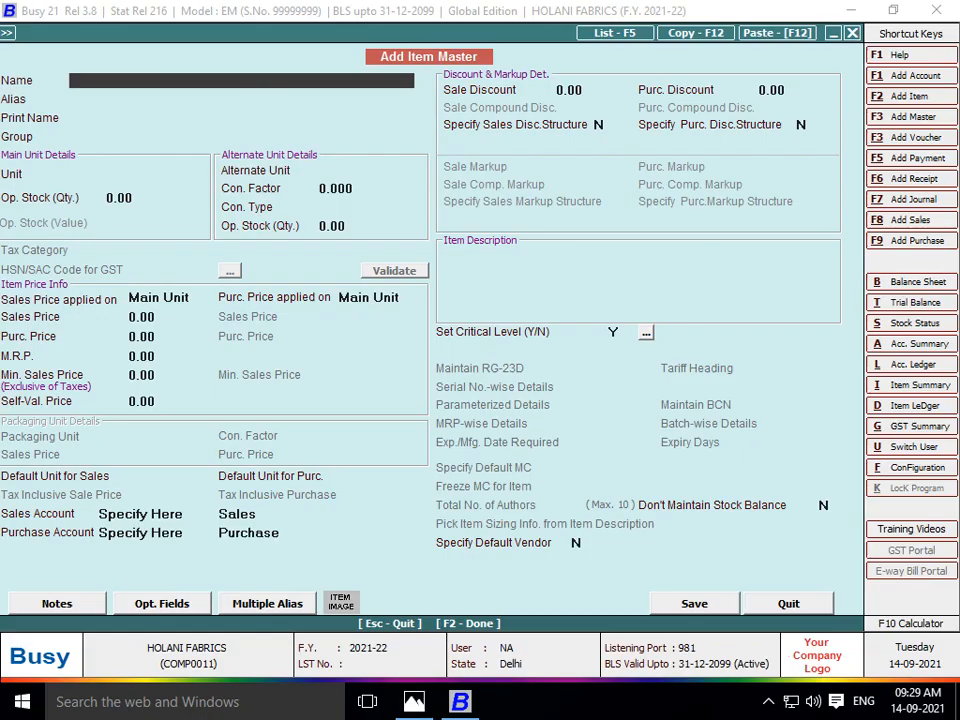
text(DENIM CHECK)
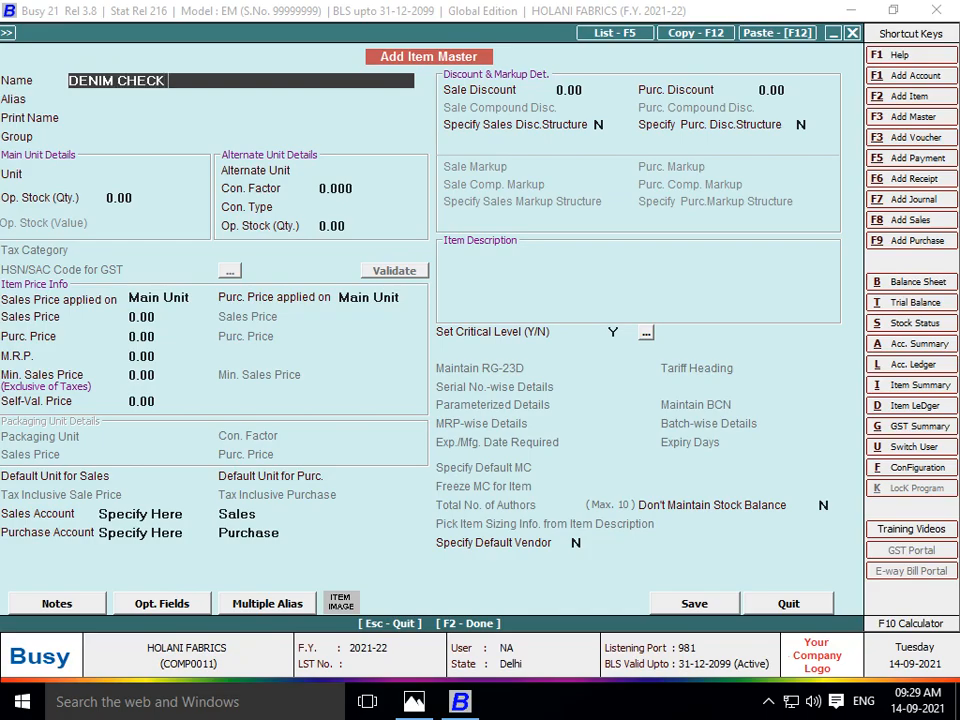
key(alt+Tab)
key(alt+Tab)
key(Return)
key(Return)
key(Return)
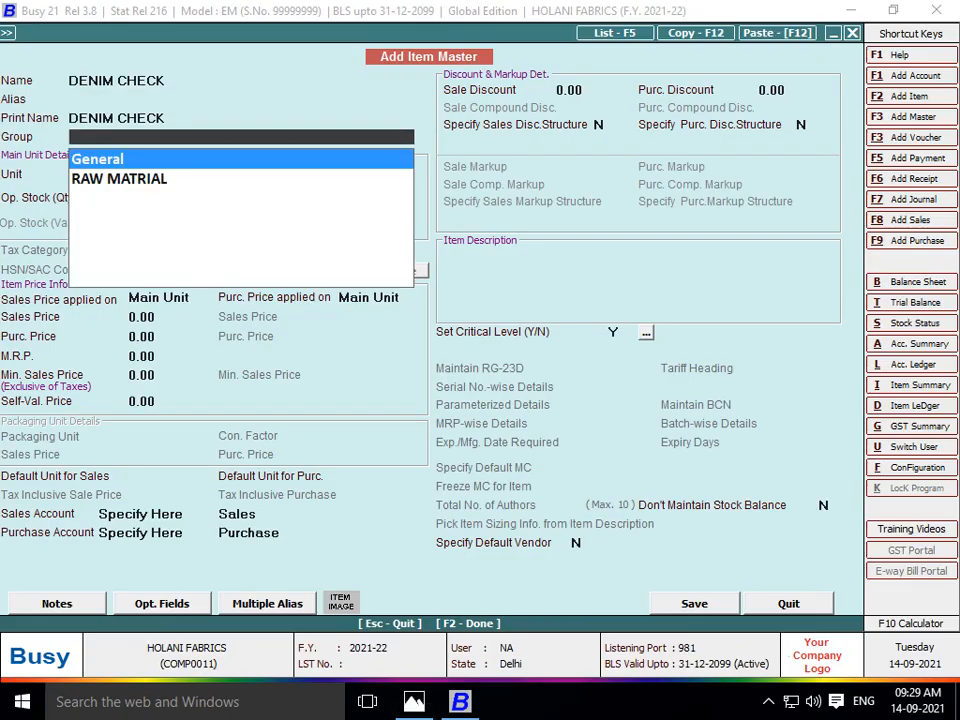
key(Down)
key(Return)
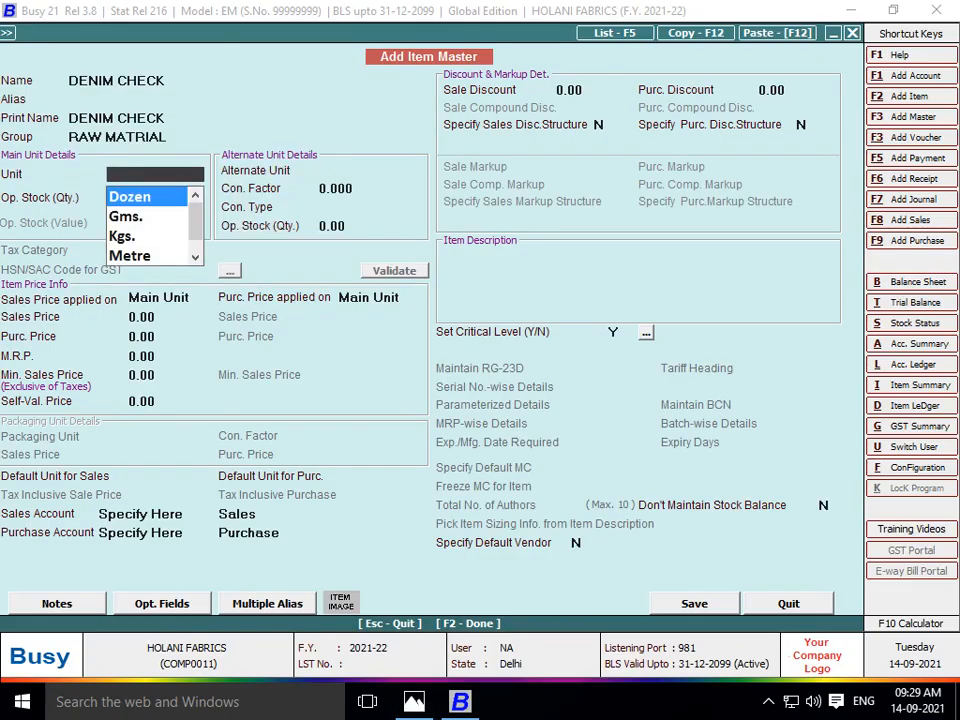
- Set DENIM CHECK's unit to Metre, keep the default stock and prices, and save the item
text(m)
key(Return)
key(Return)
key(Return)
key(Return)
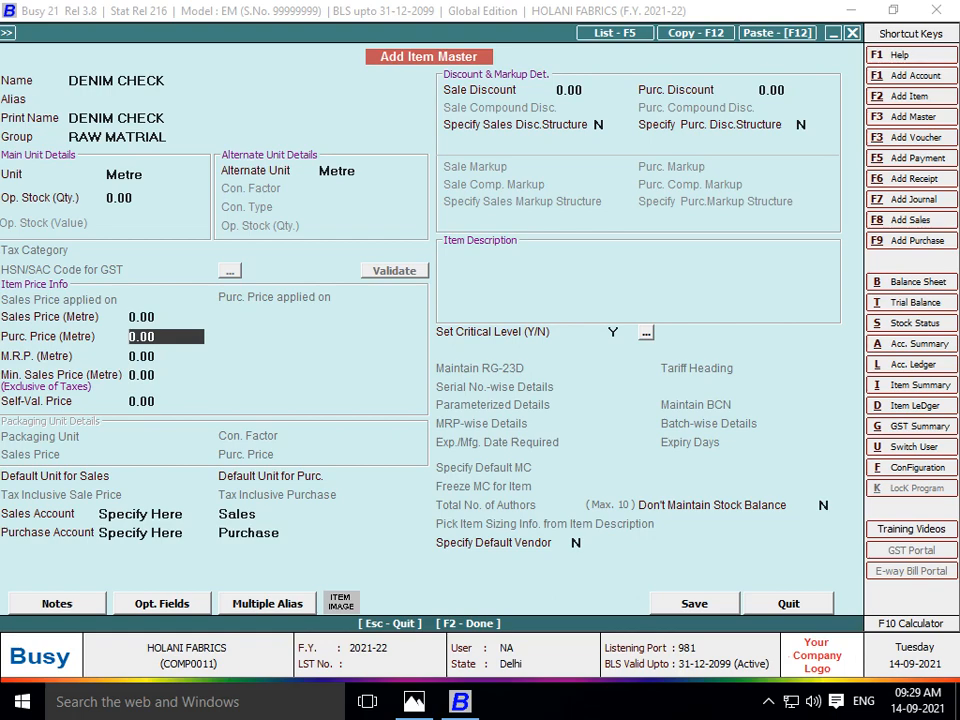
key(F2)
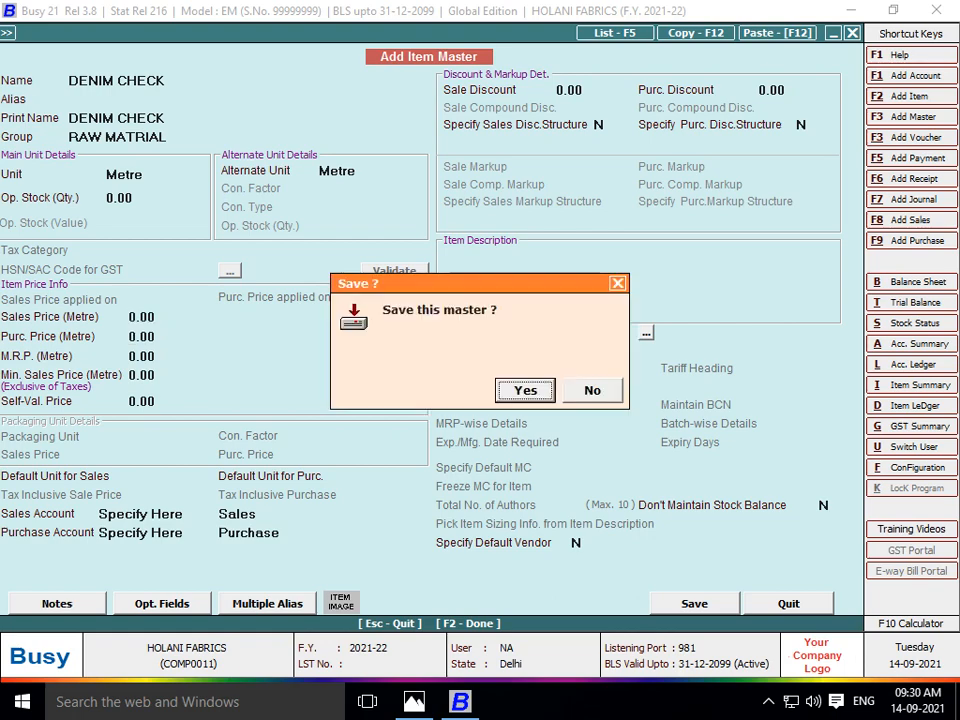
key(Return)
- Enter 10000 metres at a price of 10 for DENIM CHECK, consulting the invoice in Photos
key(alt+Tab)
key(alt+Tab)
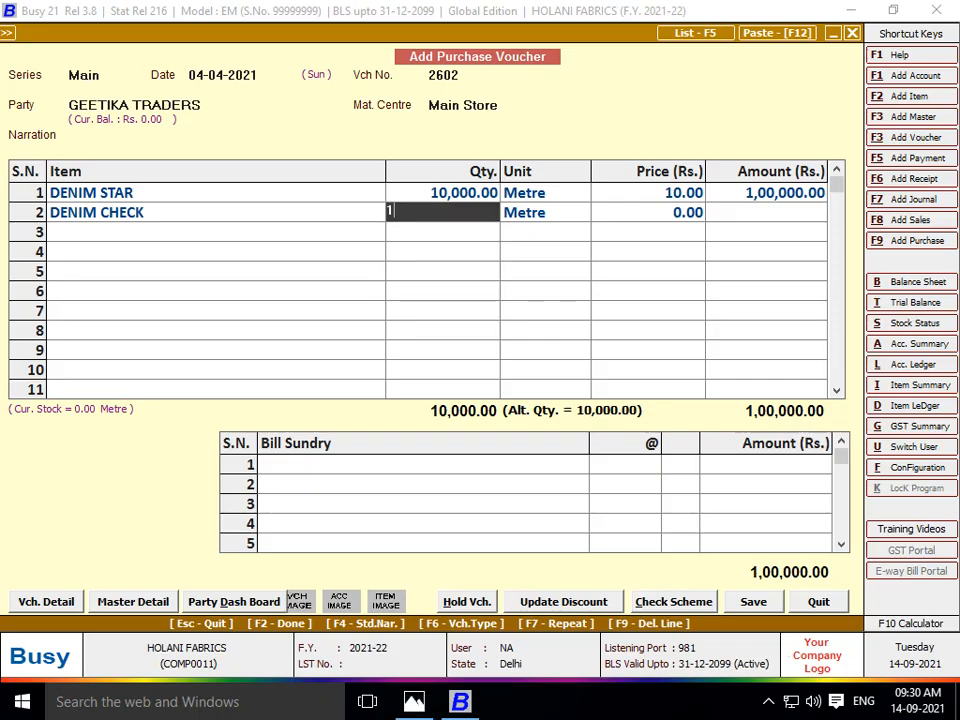
text(10000)
key(Return)
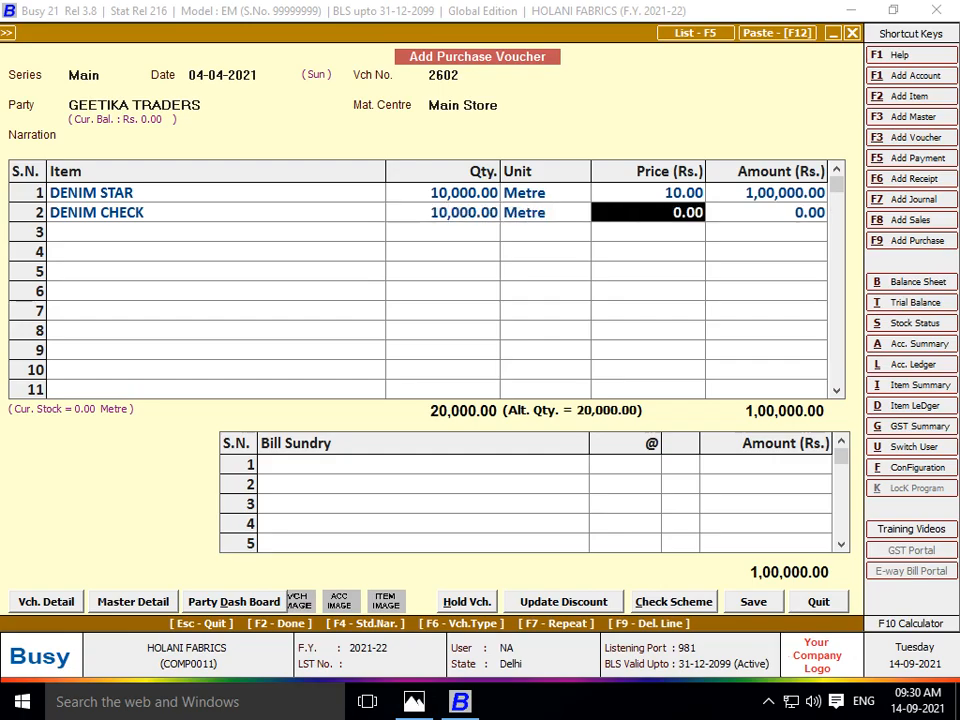
key(alt+Tab)
key(alt+Tab)
text(10)
key(Return)
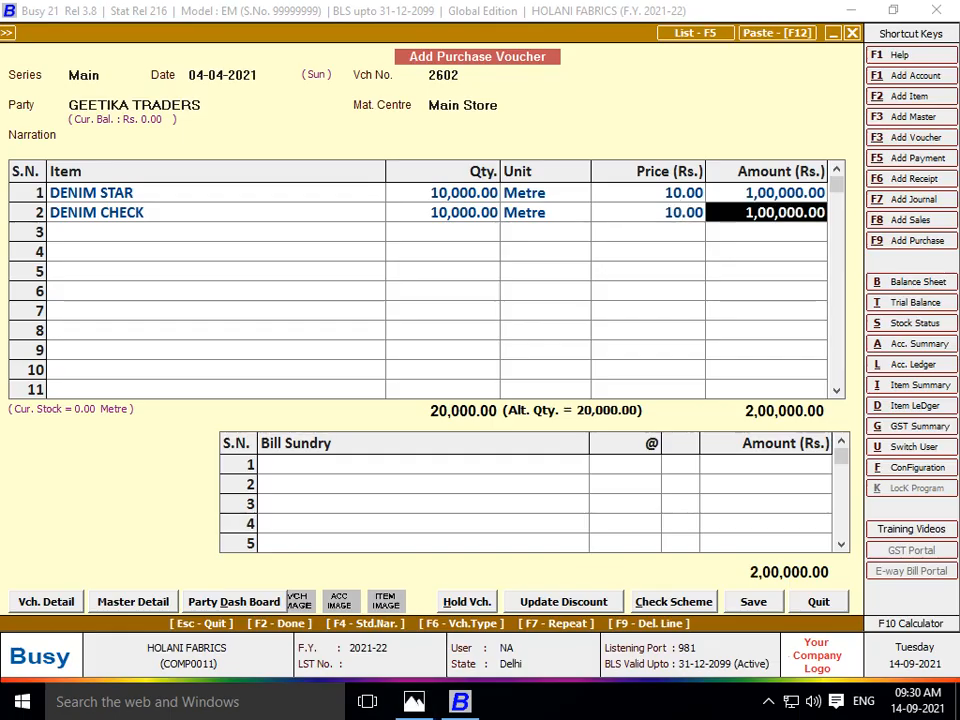
key(Return)
- Check the third invoice item in Photos and create a Busy item named DENIM LINE without an alias, in the RAW MATRIAL group
key(F2)
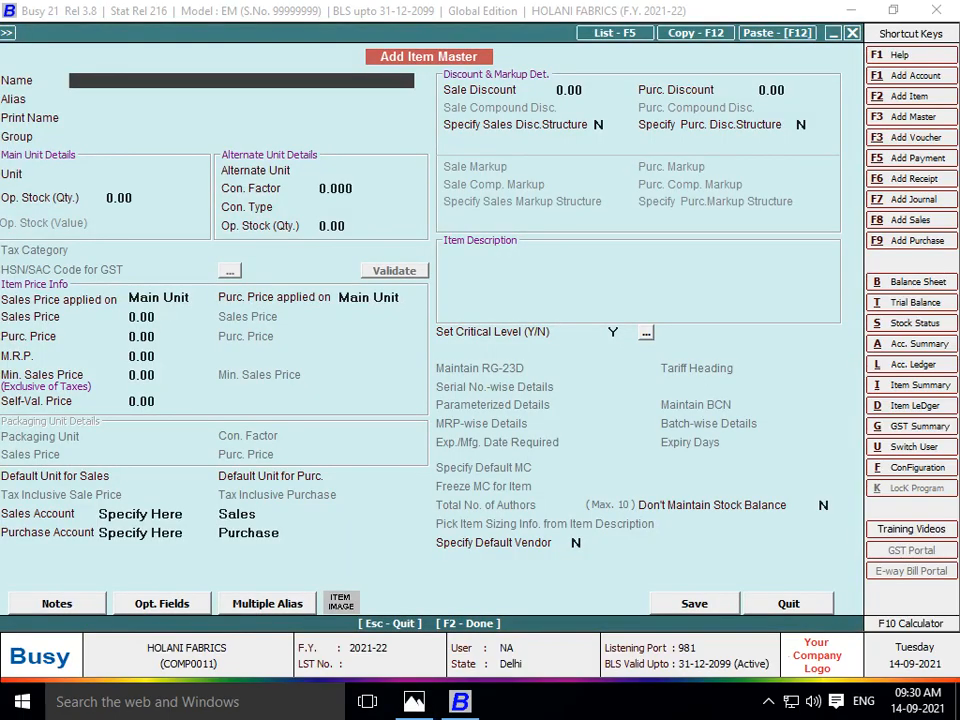
key(alt+Tab)
key(alt+Tab)
text(DENIM LINE)
key(Return)
key(Return)
key(Return)
key(Return)
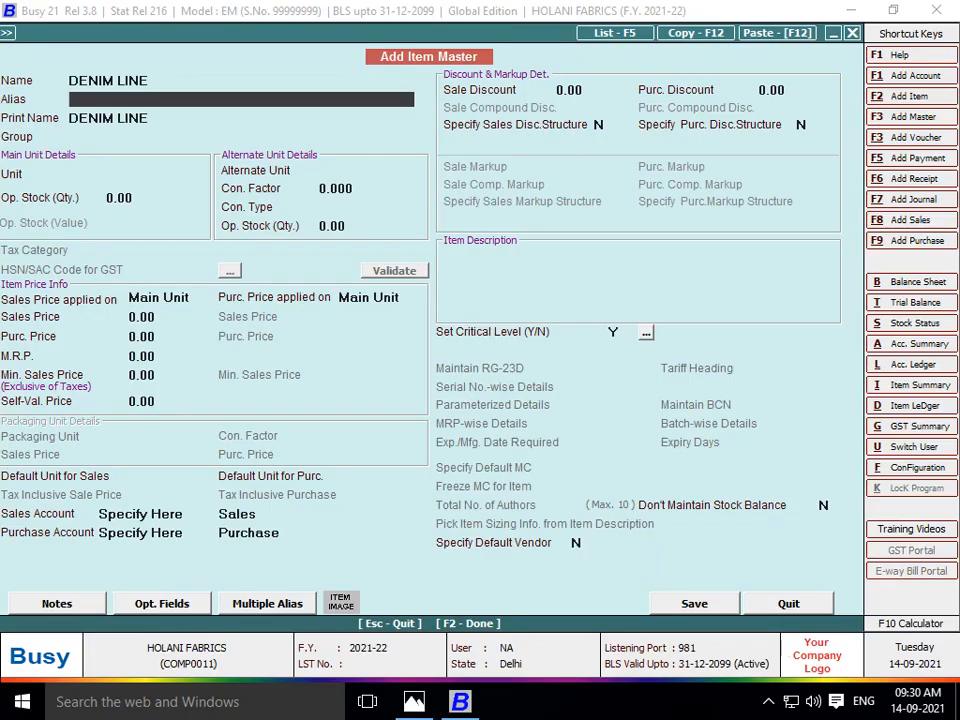
key(Up)
text(R)
key(Return)
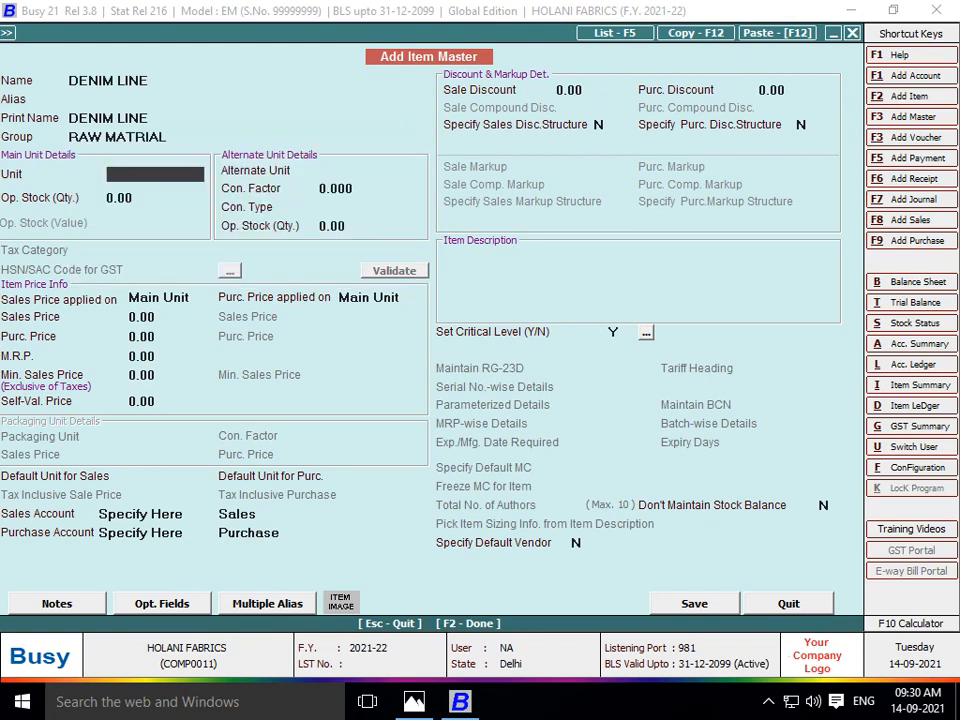
- Set DENIM LINE's unit to Metre, keep the default stock and prices, and save the item
key(space)
text(MT)
key(Return)
key(Return)
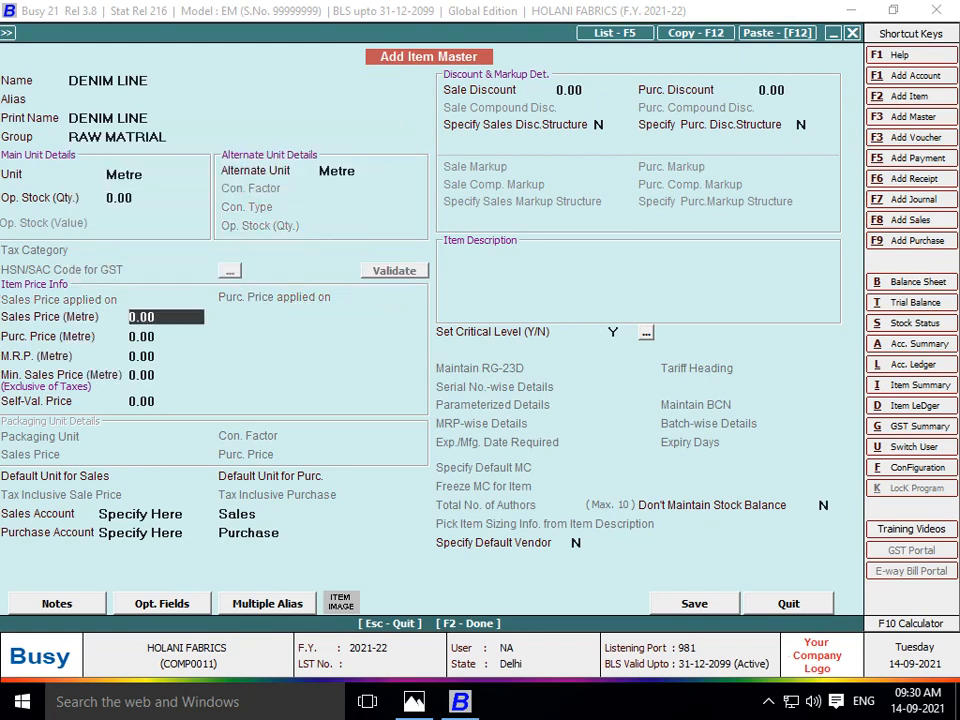
key(F2)
key(Return)
- Check the invoice quantities in Photos and correct DENIM STAR's quantity in the Busy voucher to 1000 metres
key(alt+Tab)
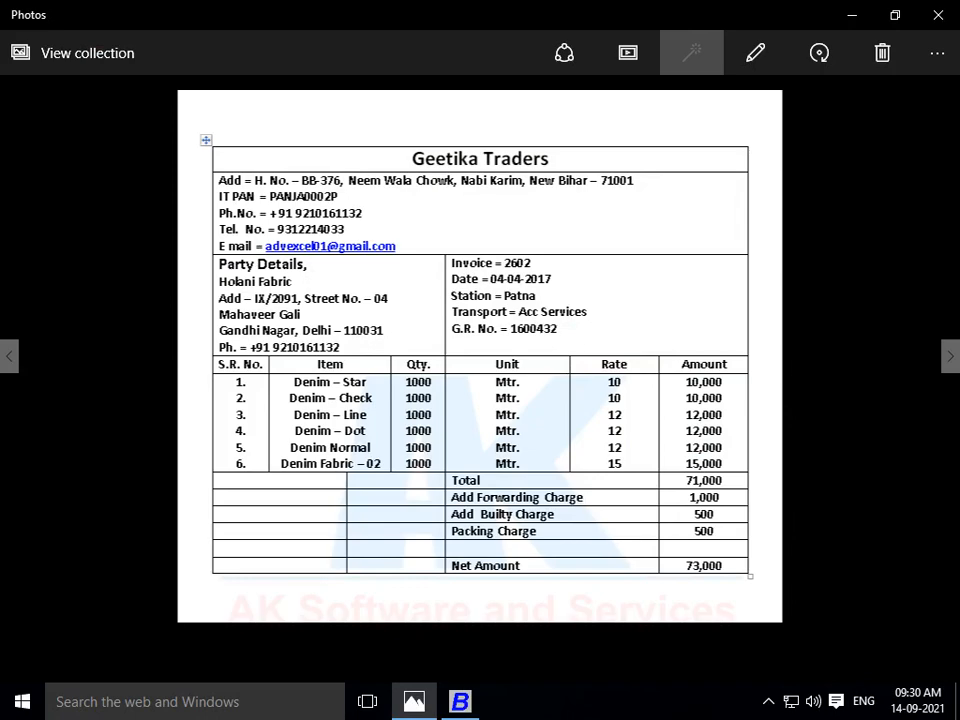
key(alt+Tab)
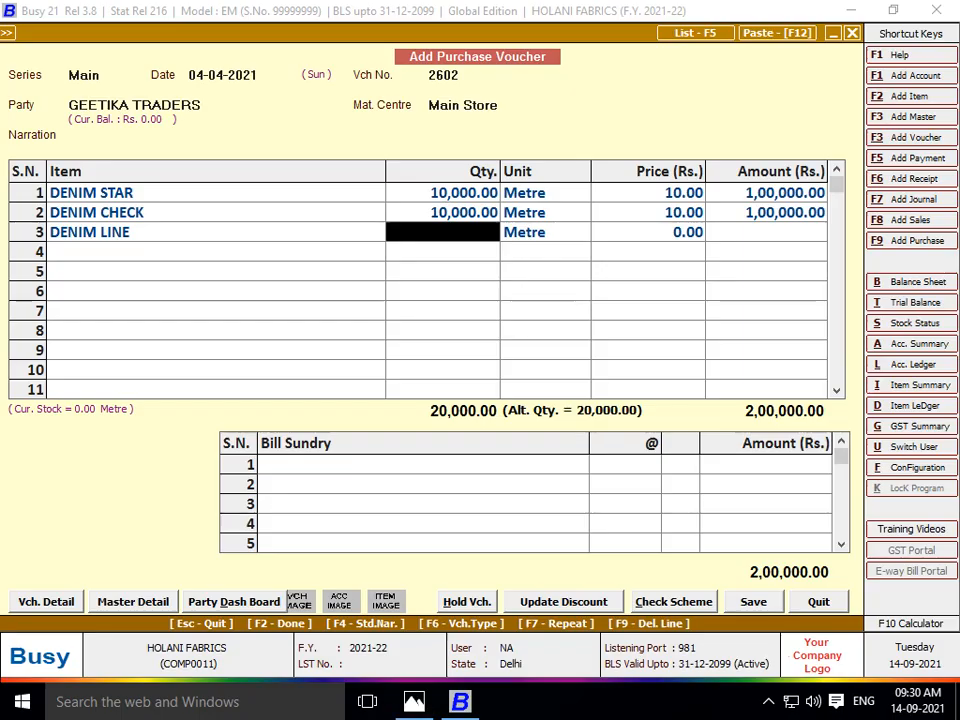
key(Up)
key(Up)
text(1000)
key(Return)
key(Return)
key(Return)
key(Return)
key(Return)
key(Return)
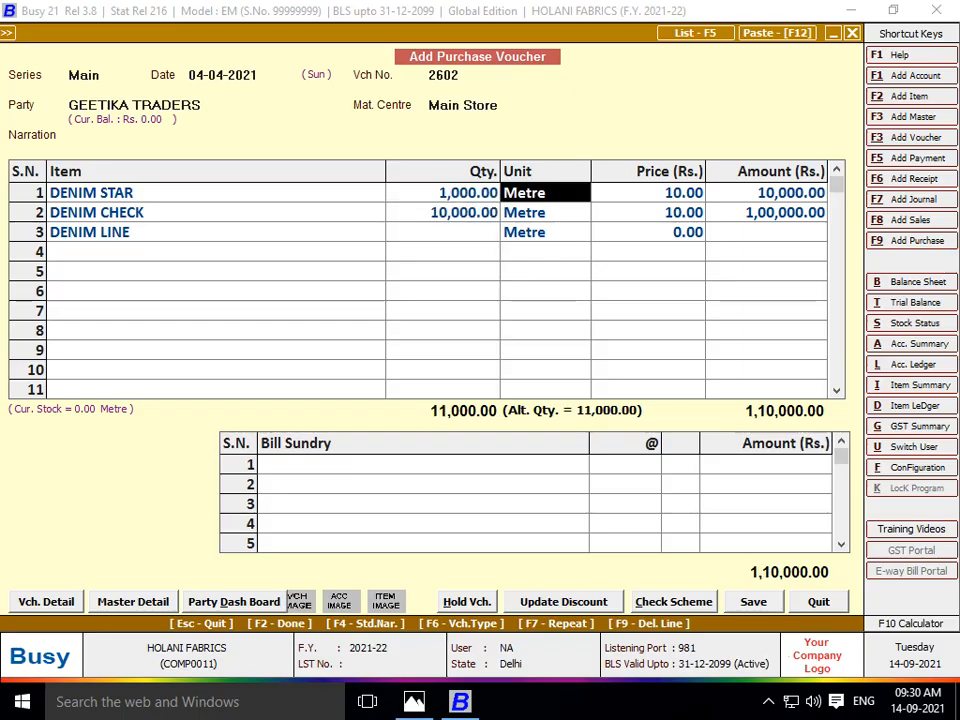
- Correct DENIM CHECK's quantity to 1000 metres, keeping its unit and price
key(Left)
text(1000)
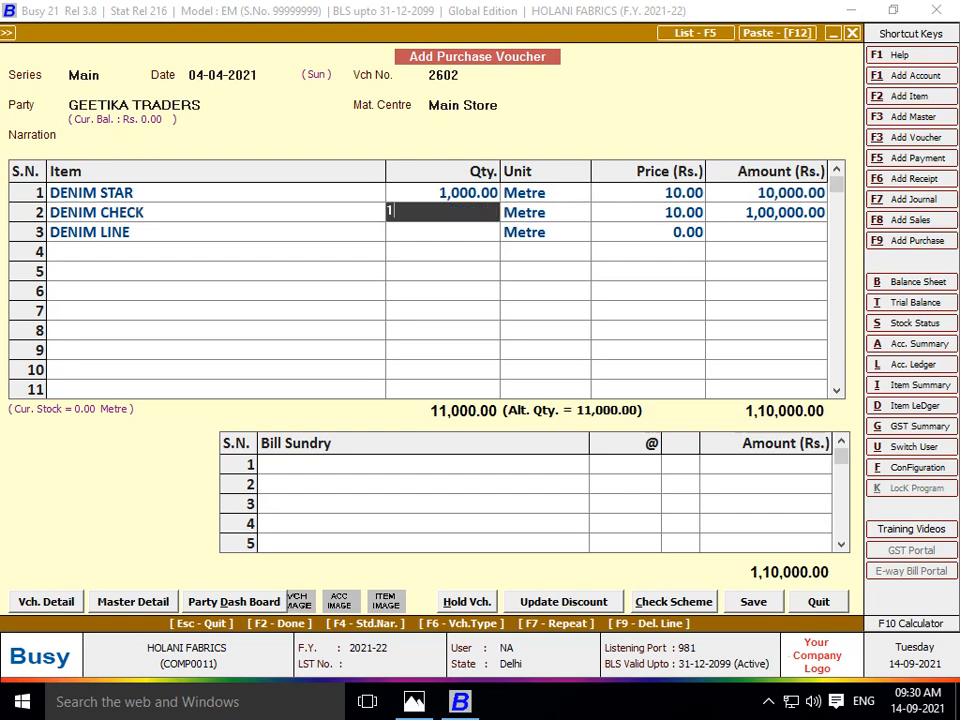
key(Return)
key(Return)
key(Return)
key(Return)
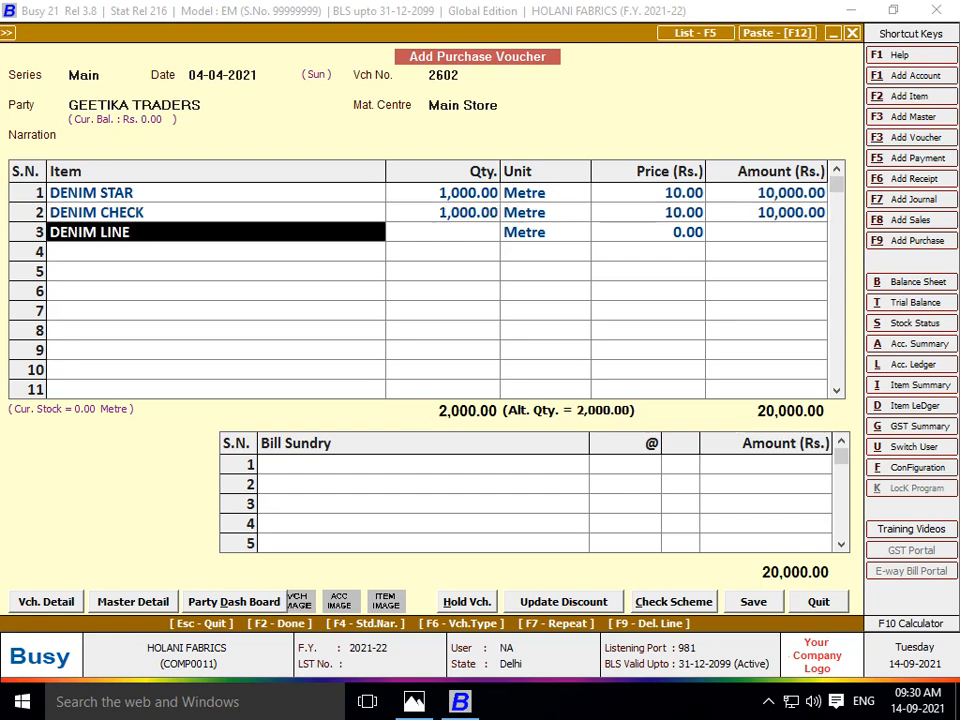
- Enter 1000 metres at a price of 12 for DENIM LINE, following the invoice in Photos
key(Return)
key(alt+Tab)
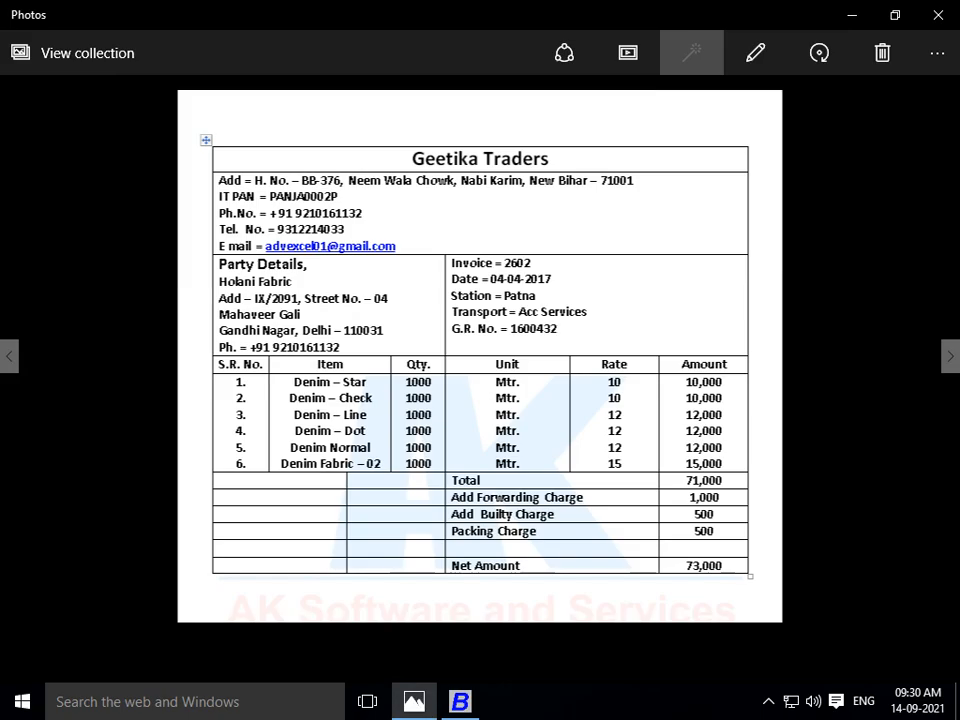
key(alt+Tab)
text(1000)
key(Return)
key(Return)
text(1)
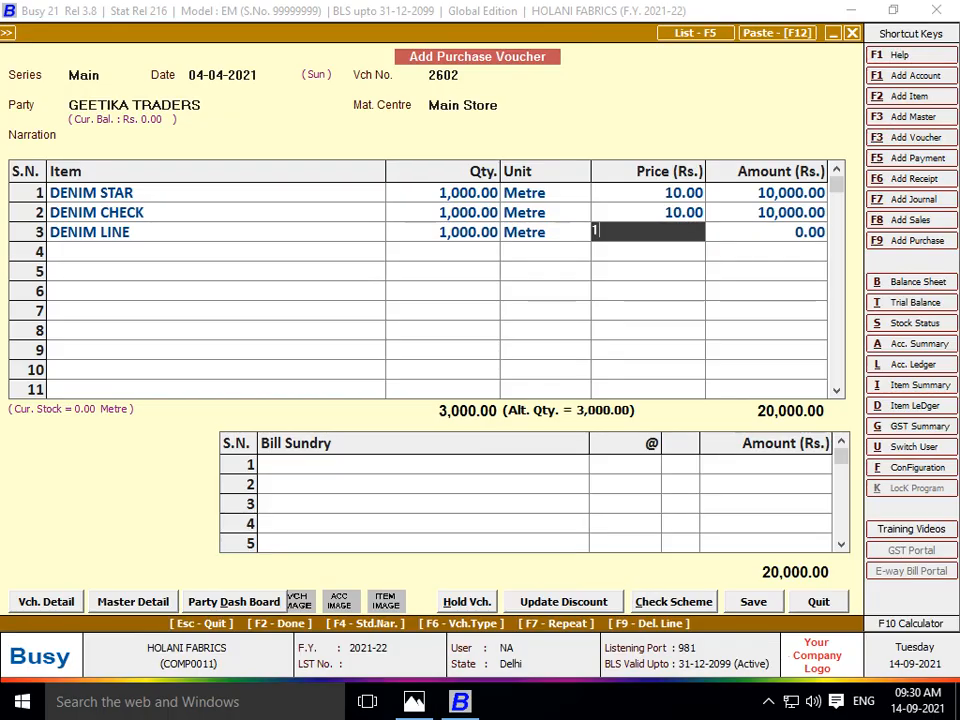
key(alt+Tab)
key(alt+Tab)
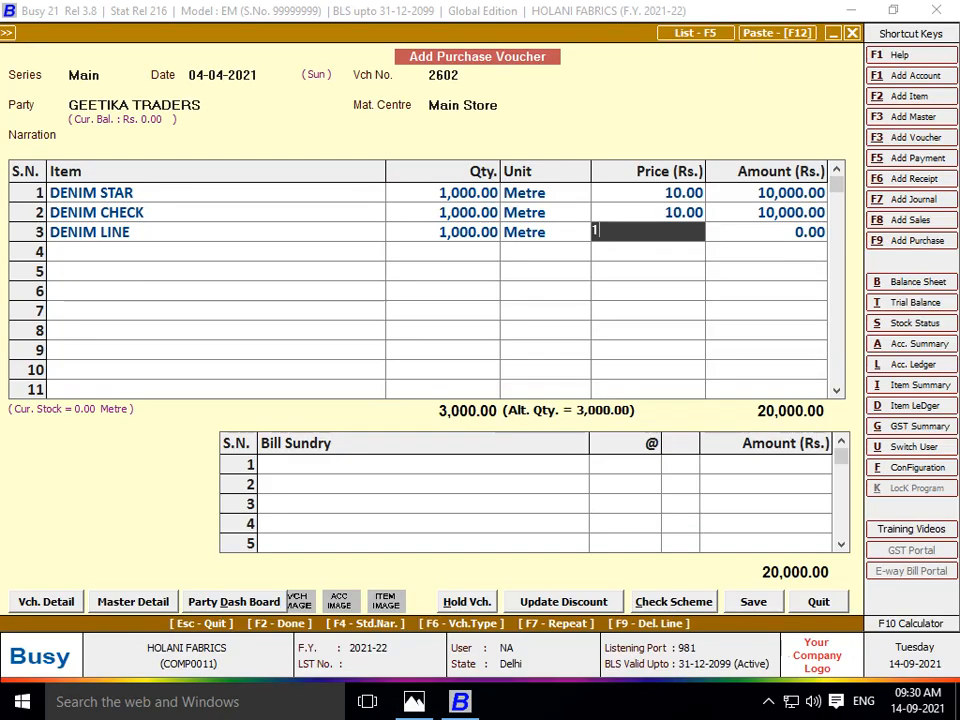
text(2)
key(Return)
key(Return)
- Create a new item named DENIM DOT and assign it to the RAW MATRIAL group
key(F3)
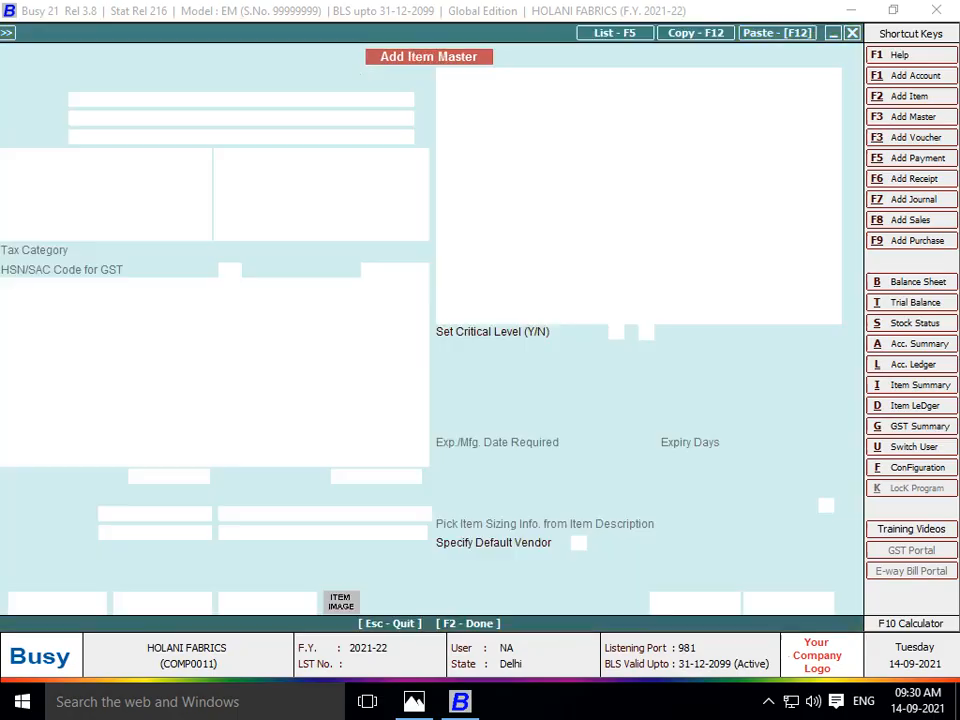
key(alt+Tab)
key(alt+Tab)
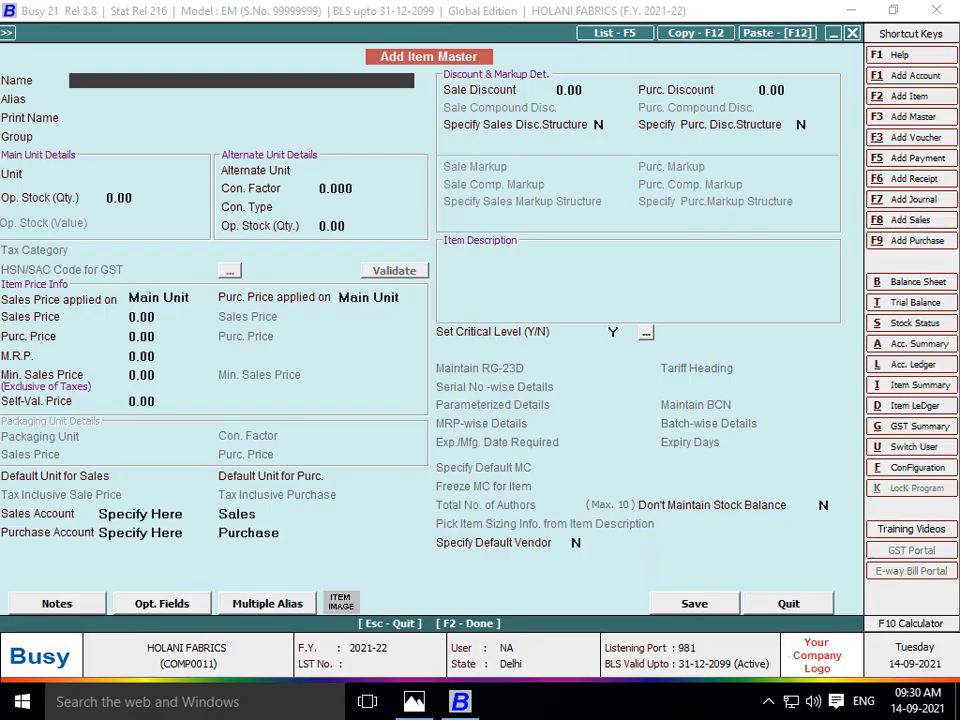
text(DENIM DOT)
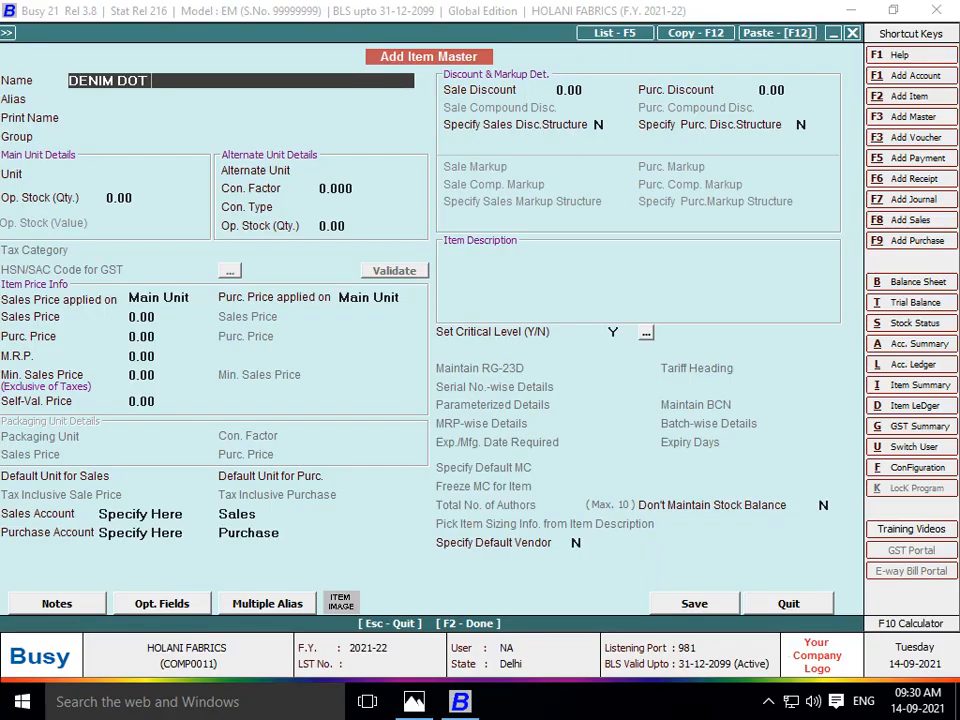
key(Return)
key(Return)
key(Return)
key(Return)
key(Return)
key(Up)
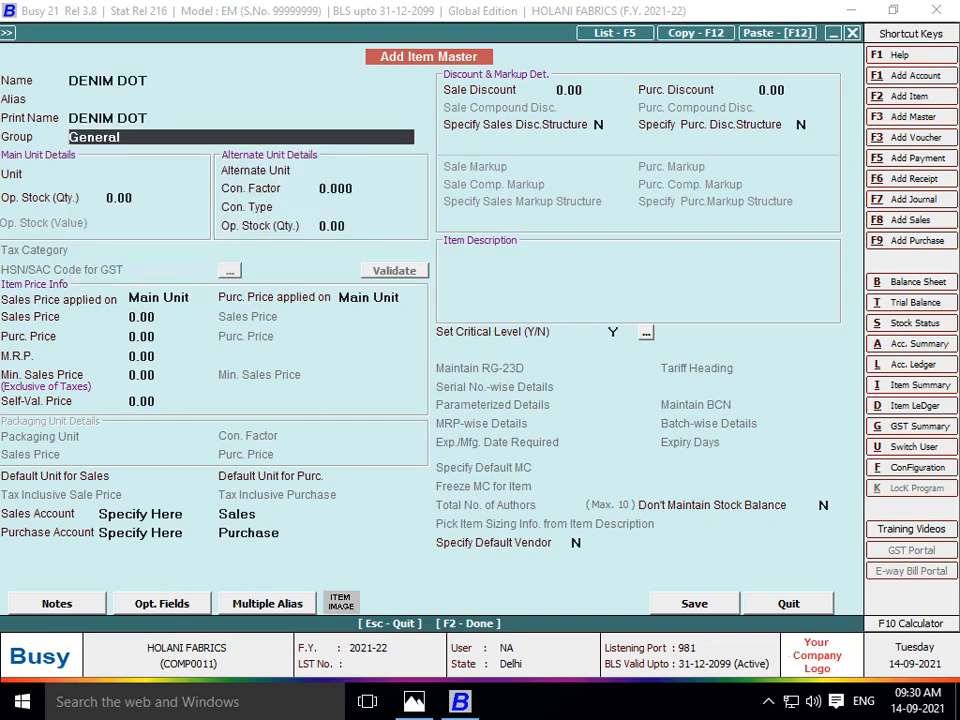
text(R)
key(Return)
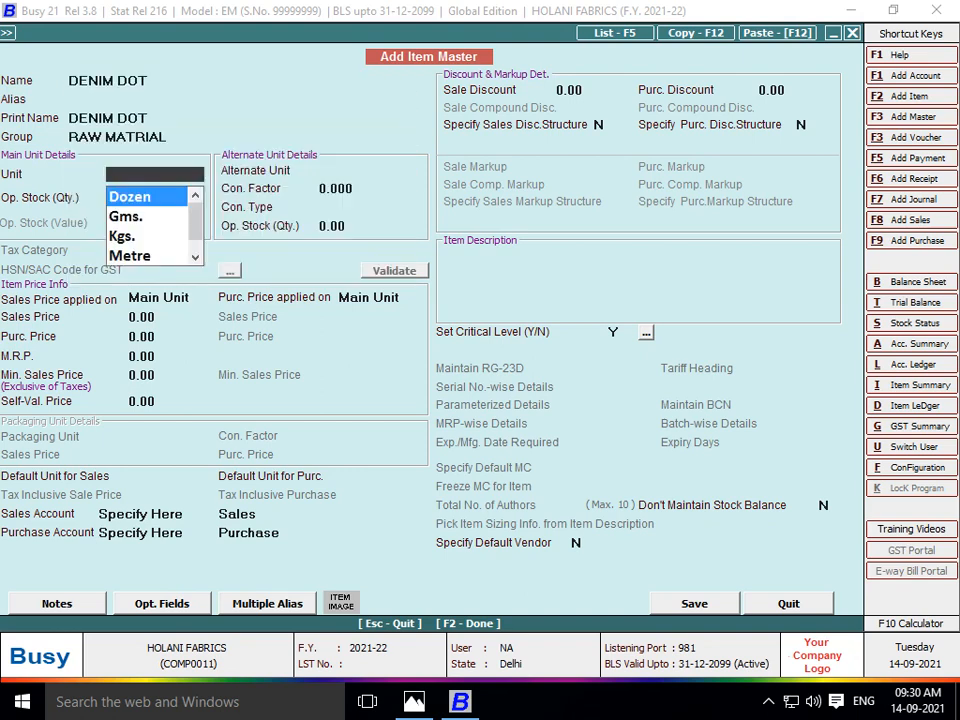
- Set DENIM DOT's unit to Metre, keep the default stock and prices, and save the item
text(MT)
key(Return)
key(Return)
key(Return)
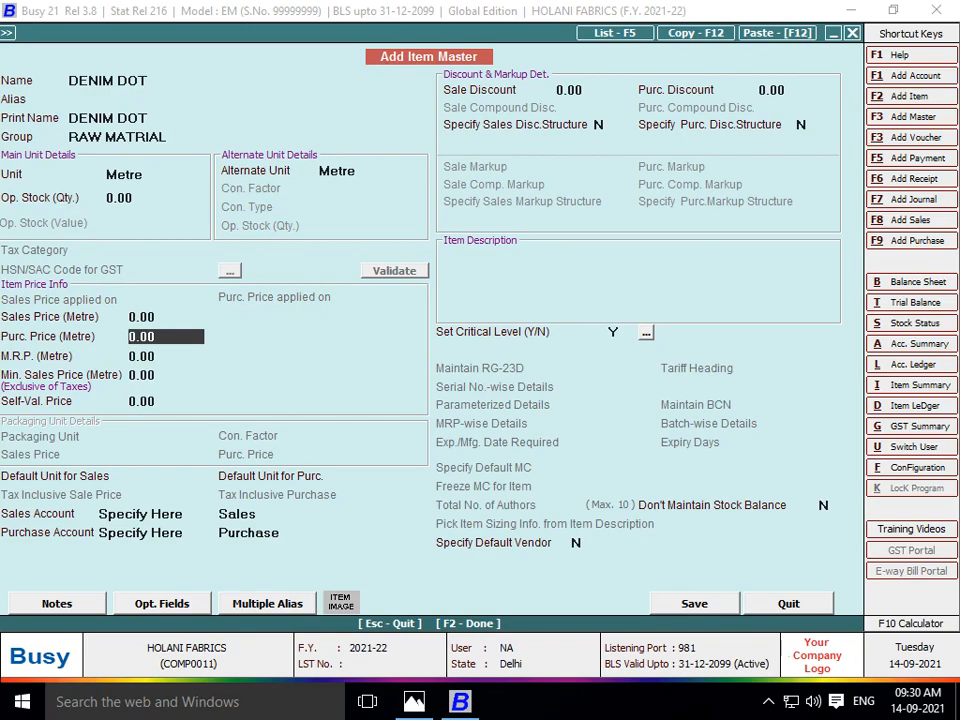
key(Return)
key(Return)
key(F2)
- Check the invoice in Photos and enter 1000 metres at a price of 12 for DENIM DOT in the Busy voucher
key(alt+Tab)
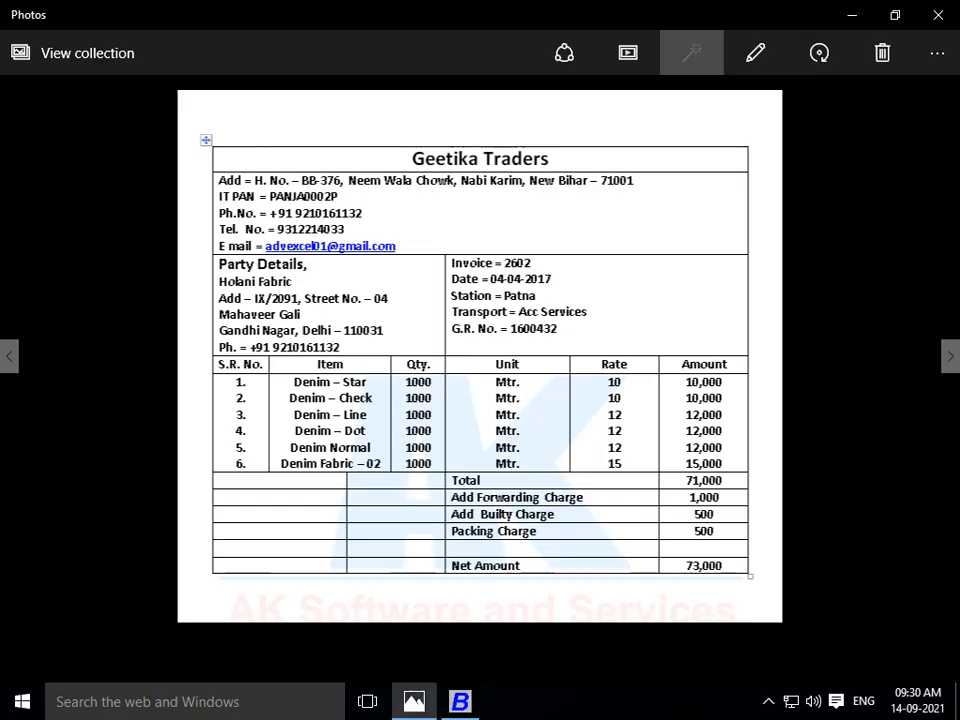
key(alt+Tab)
text(1000)
key(Return)
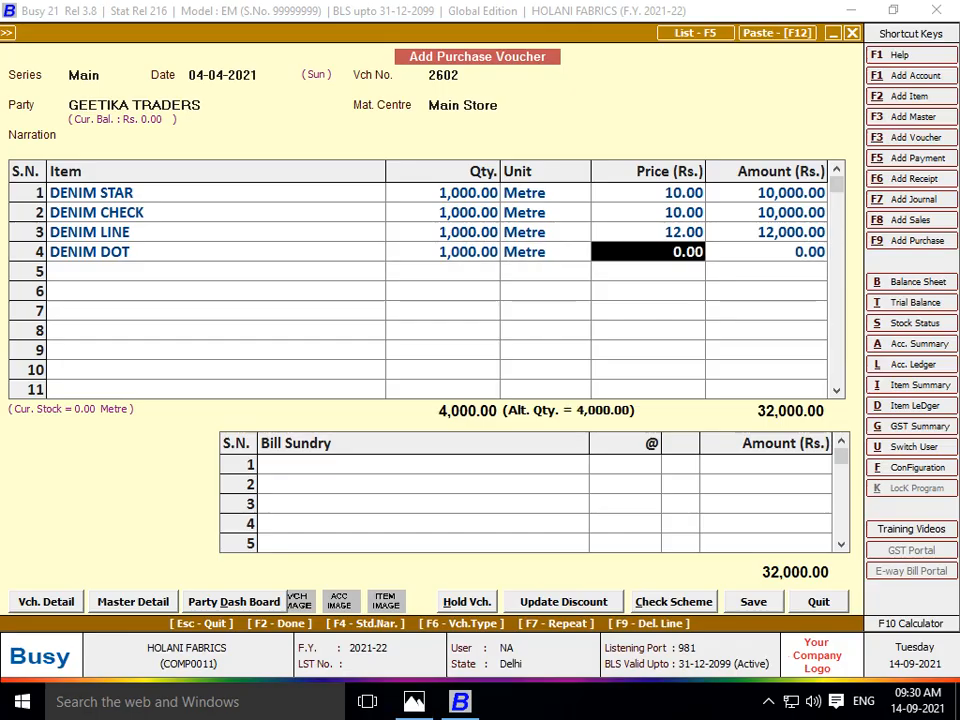
text(12)
key(Return)
- Create the invoice's fifth item as DENIM NORMAL in the RAW MATRIAL group, checking its name in Photos
key(alt+F2)
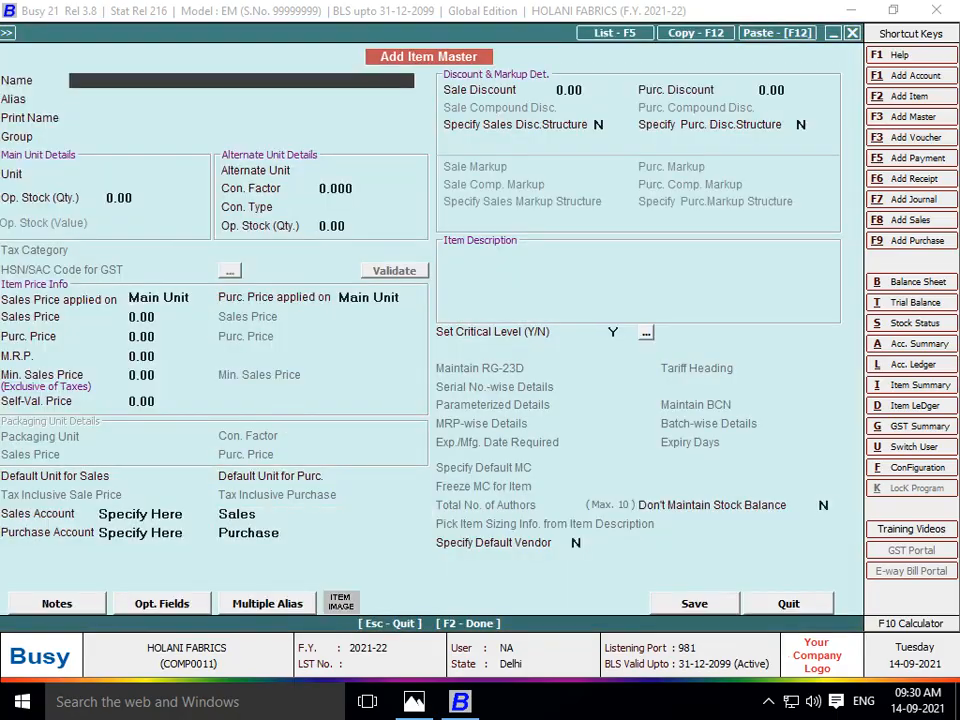
key(alt+Tab)
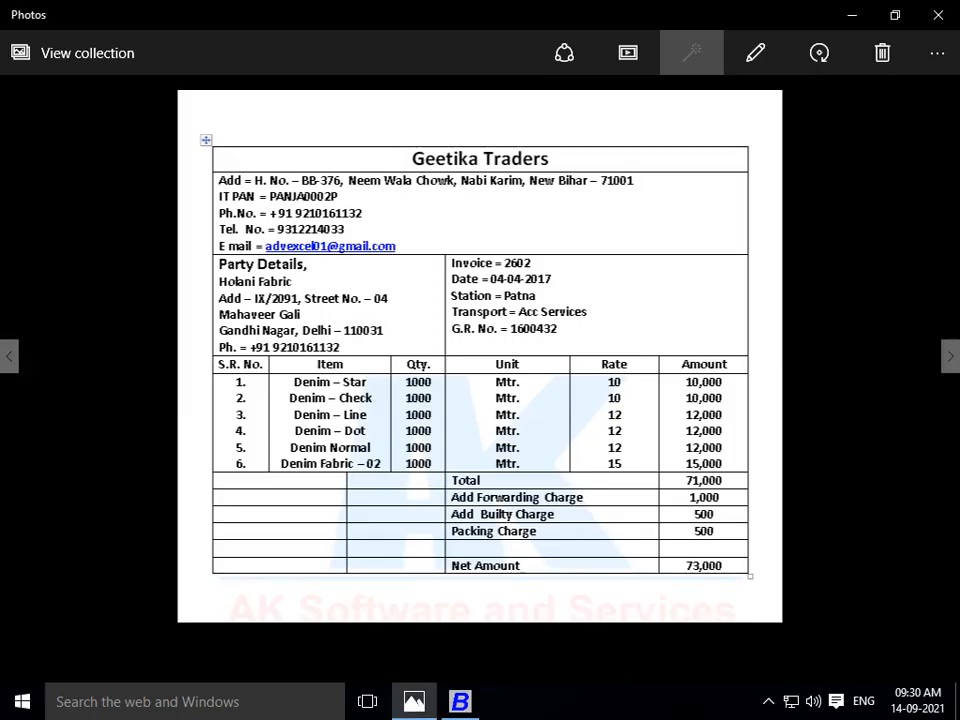
key(alt+Tab)
text(DENIM NORMAL)
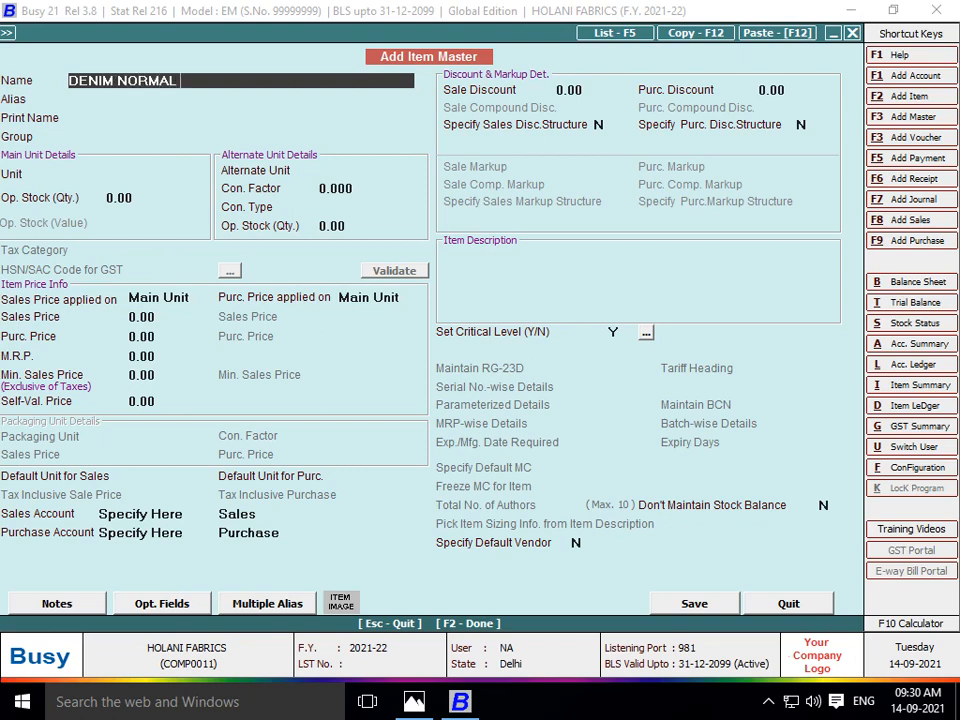
key(Return)
key(Return)
key(Return)
key(Down)
key(Return)
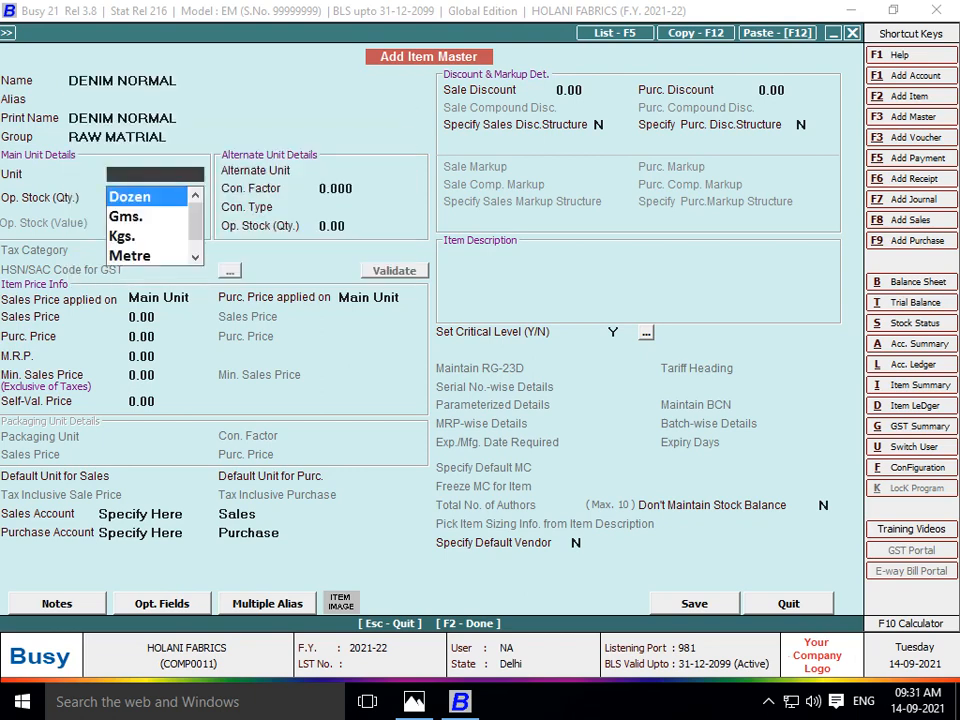
- Set DENIM NORMAL's unit to Metre, leave its stock and prices at default, and save the item
text(MT)
key(Return)
key(Return)
key(Return)
key(Return)
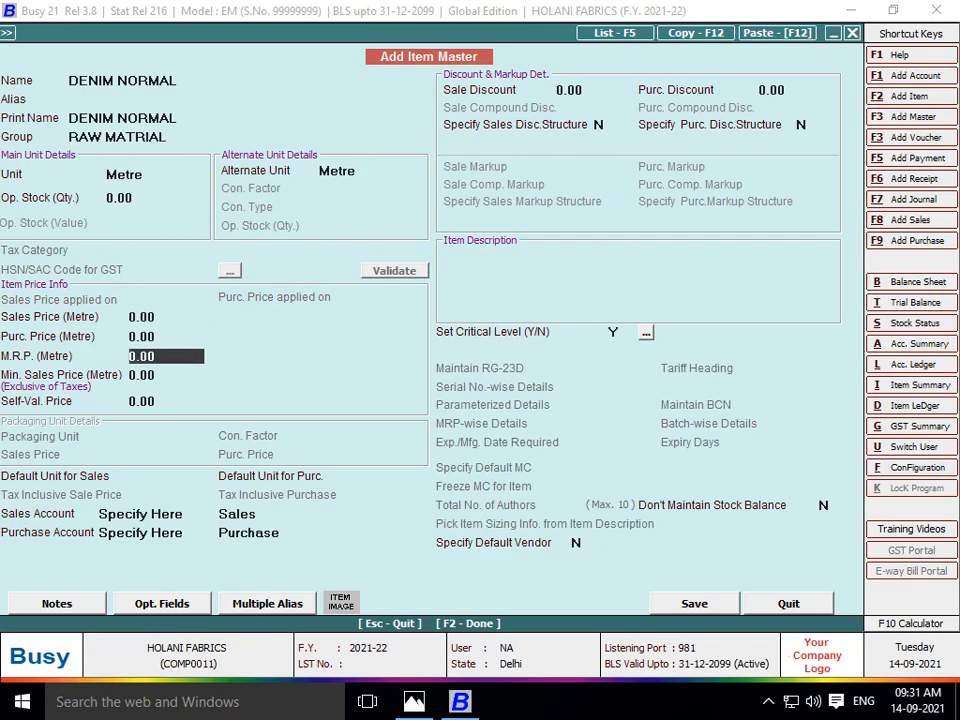
key(F2)
- Enter 1000 metres at a price of 12 for DENIM NORMAL, following the invoice in Photos
key(alt+Tab)
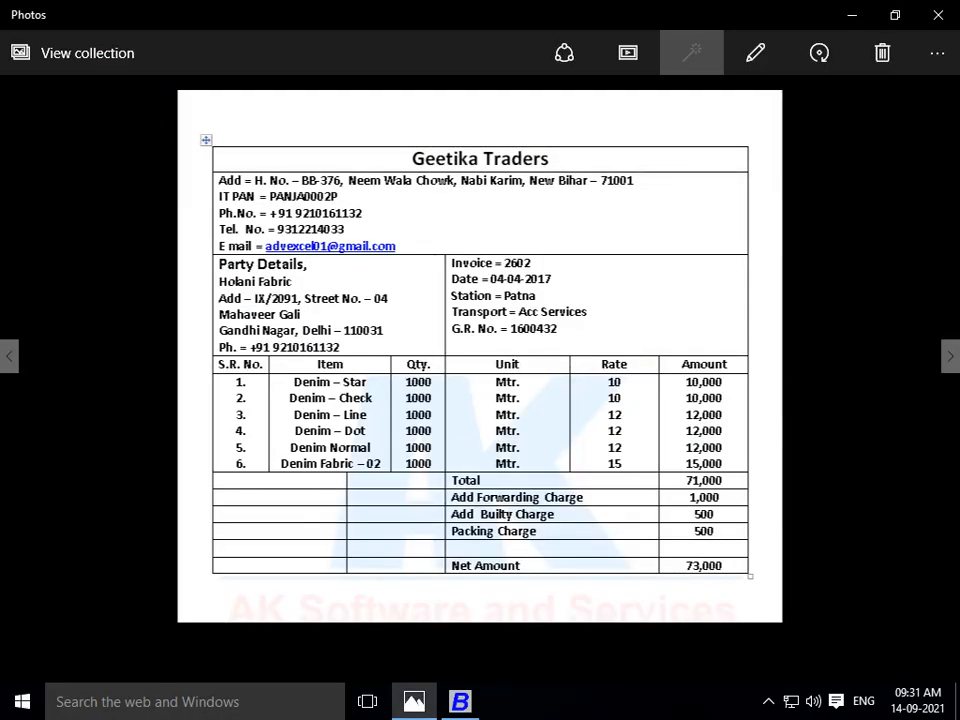
key(alt+Tab)
text(1000)
key(Return)
key(Return)
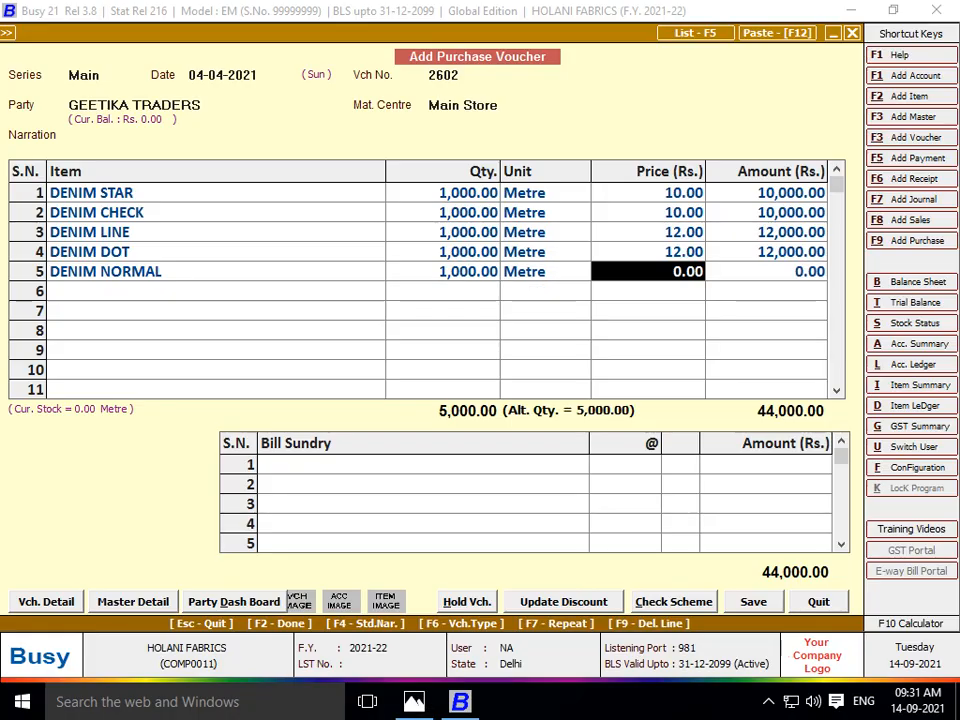
key(alt+Tab)
key(alt+Tab)
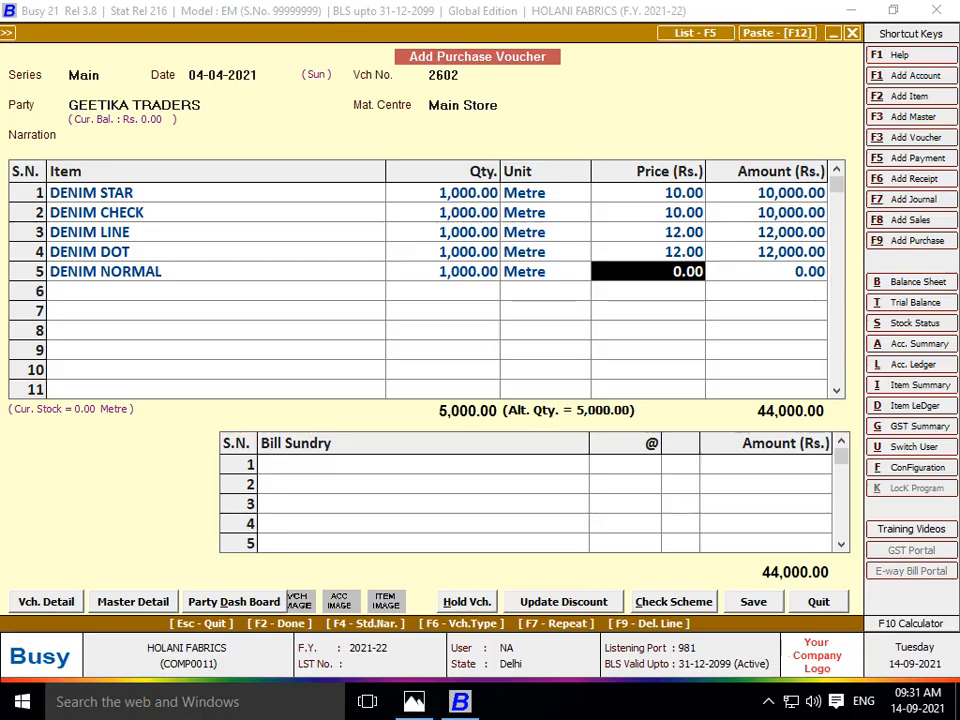
text(12)
key(Return)
key(Return)
- Create the invoice's sixth item, checked in Photos, as DENIM FARBIC02 in the RAW MATRIAL group
key(F3)
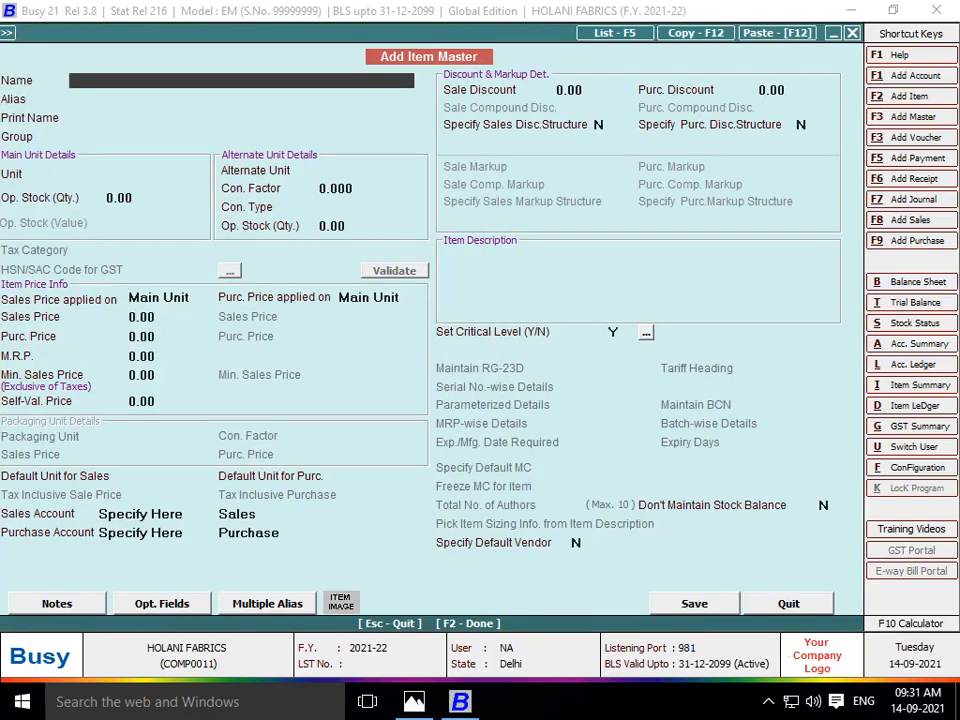
key(alt+Tab)
key(alt+Tab)
text(DENIM FARBIC)
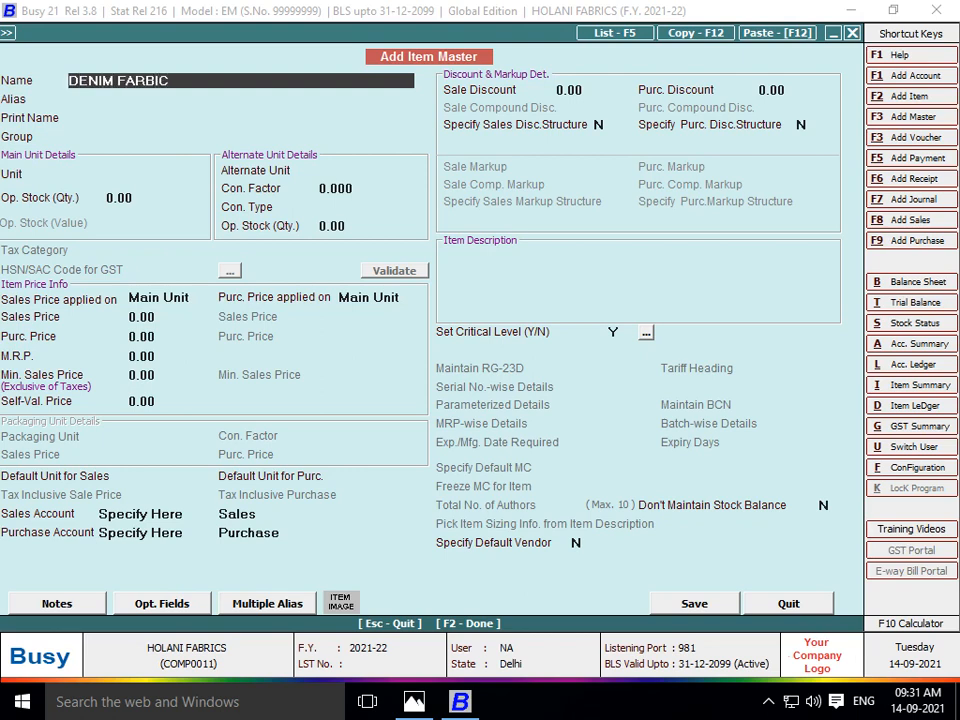
text(02)
key(Return)
key(Return)
key(Return)
key(Down)
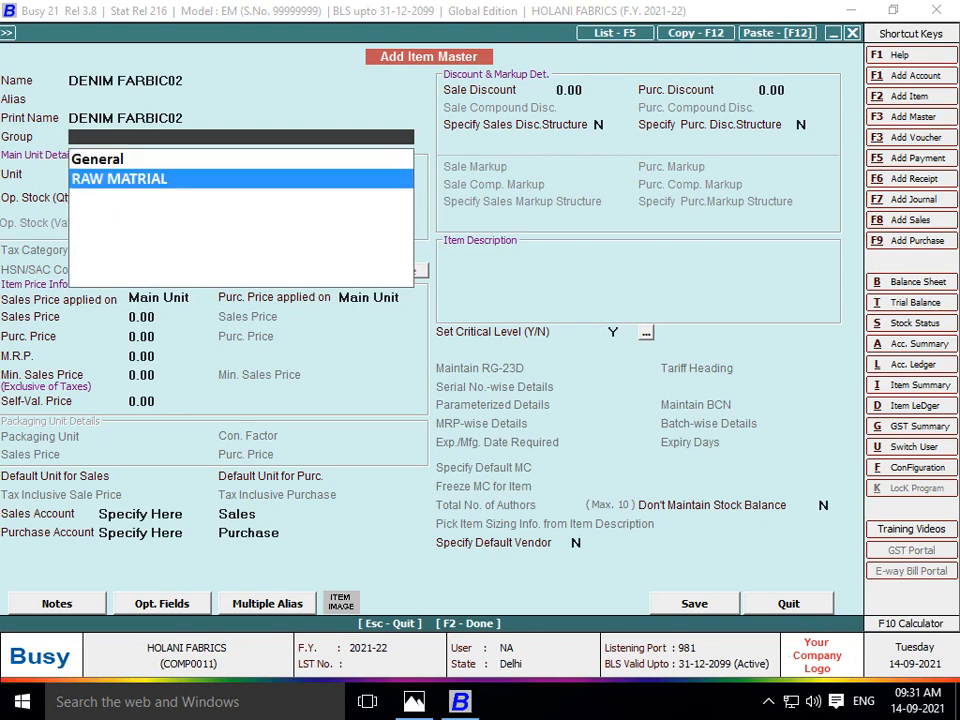
key(Return)
- Set DENIM FARBIC02's unit to Metre, keep the default stock and prices, and save the item
text(mt)
key(Return)
key(Return)
key(Return)
key(Return)
key(Return)
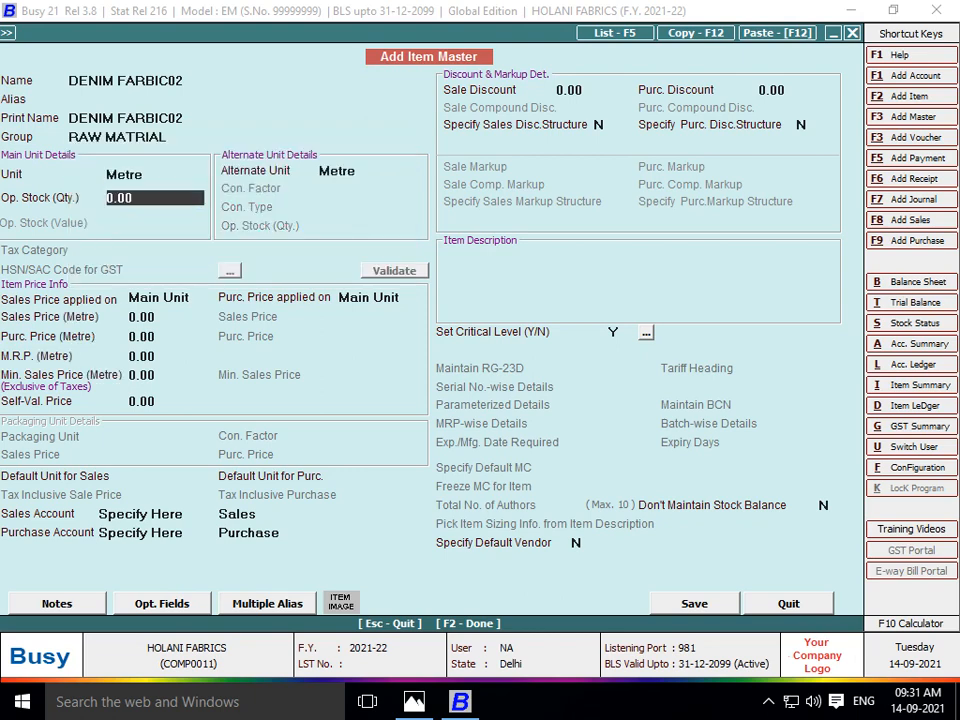
key(Return)
key(F2)
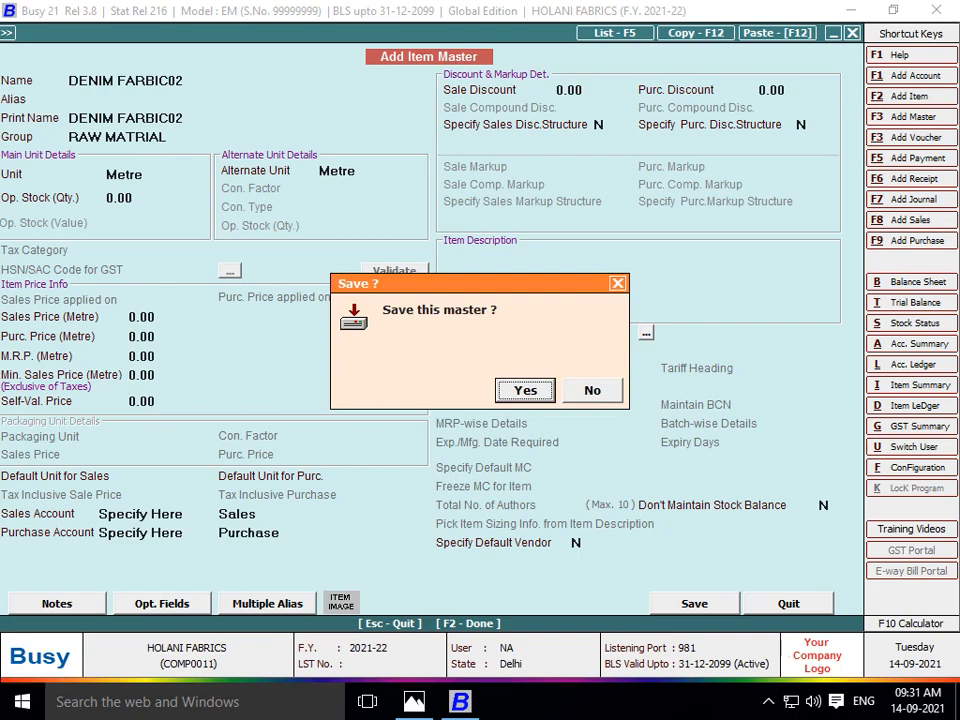
key(Return)
- Enter 1000 metres at a price of 15 for DENIM FARBIC02, following the invoice in Photos
key(alt+Tab)
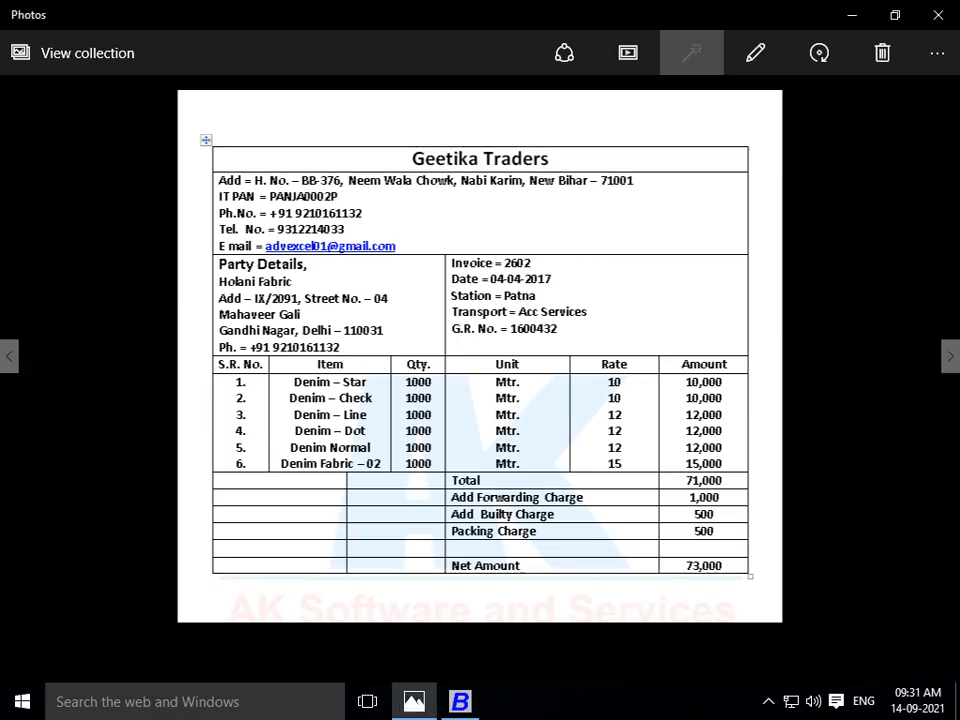
key(alt+Tab)
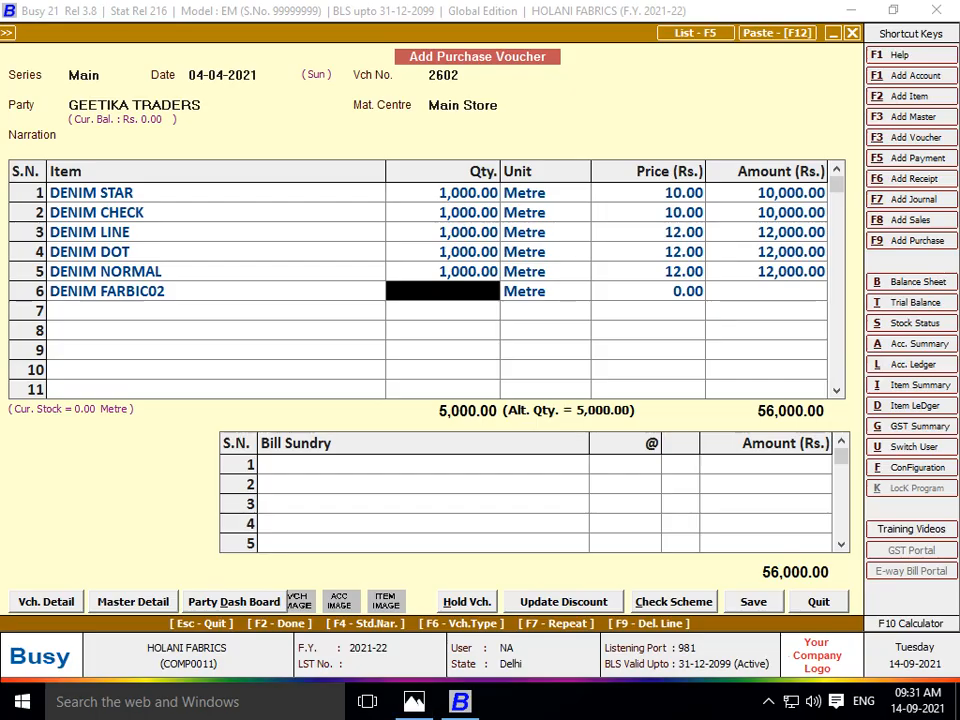
text(1000)
key(Return)
key(Return)
text(15)
key(Return)
key(Return)
key(Return)
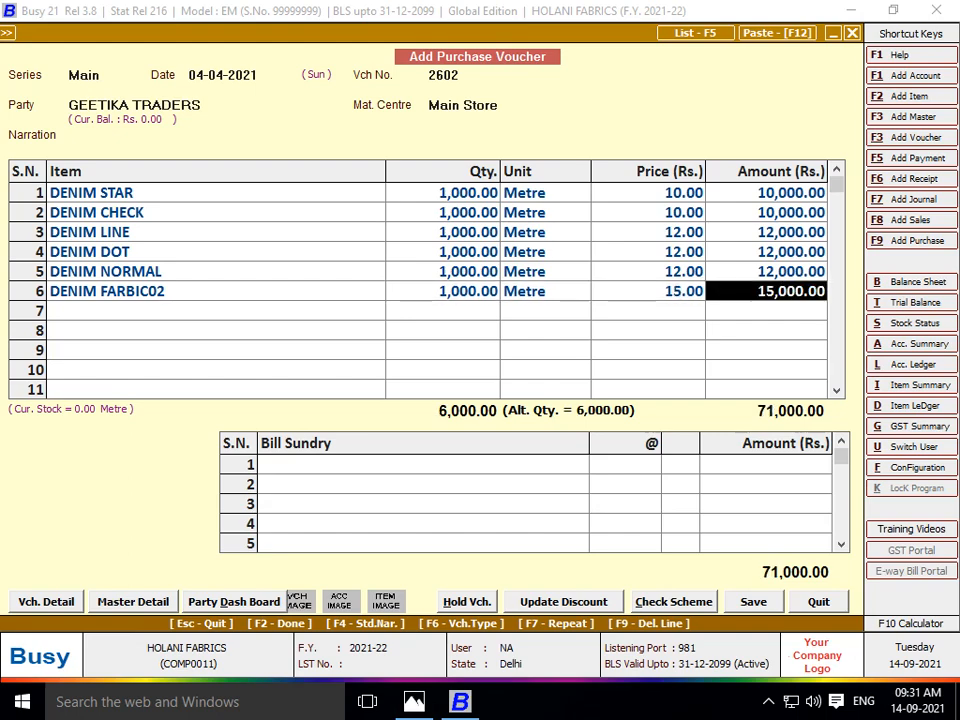
- Check the invoice charges in Photos, choose Freight & Forwarding Charges as the first bill sundry in Busy, and open its master for modification
key(alt+Tab)
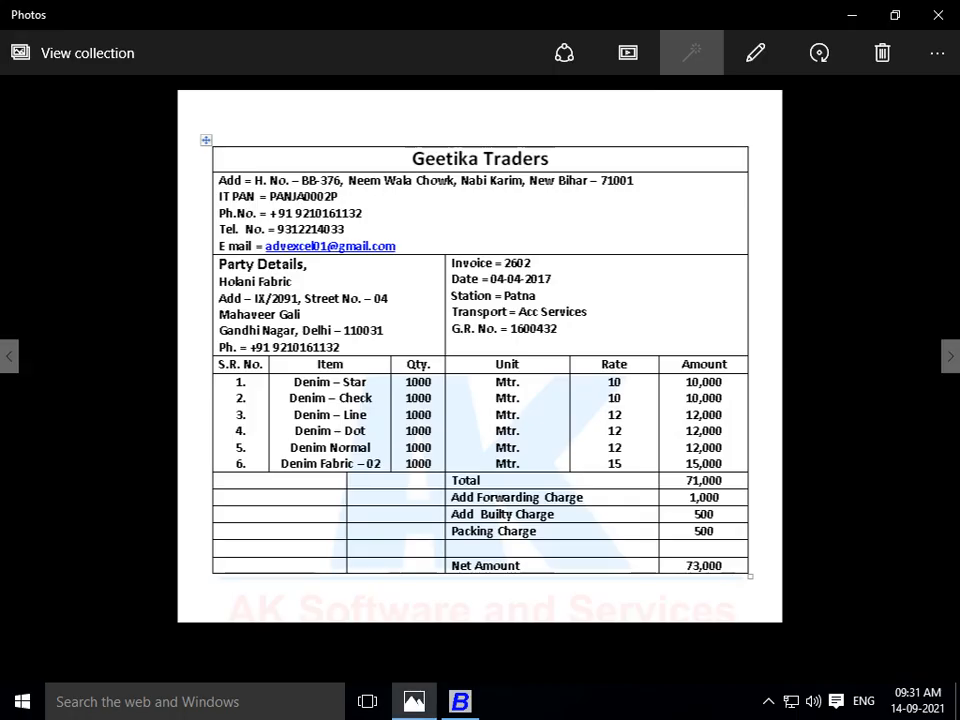
key(alt+Tab)
text(fr)
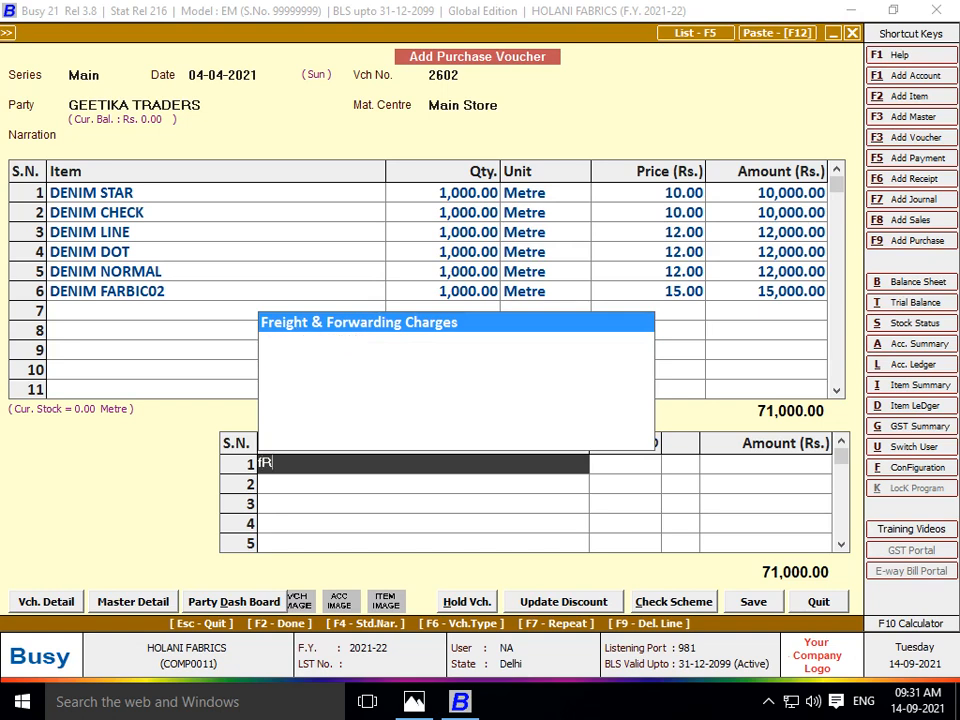
key(Return)
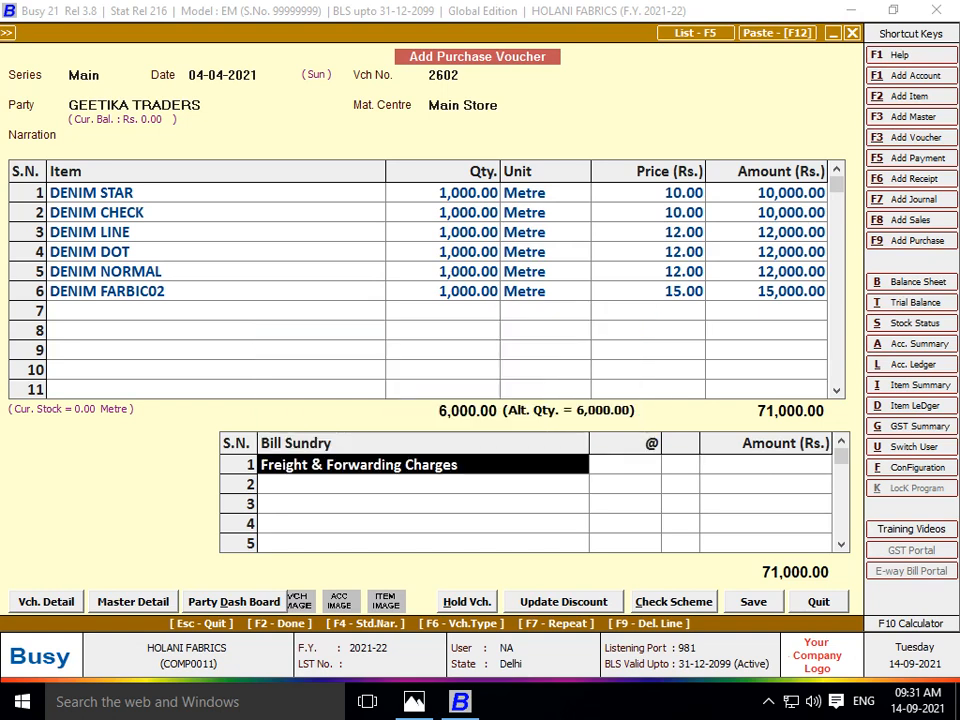
key(ctrl+Return)
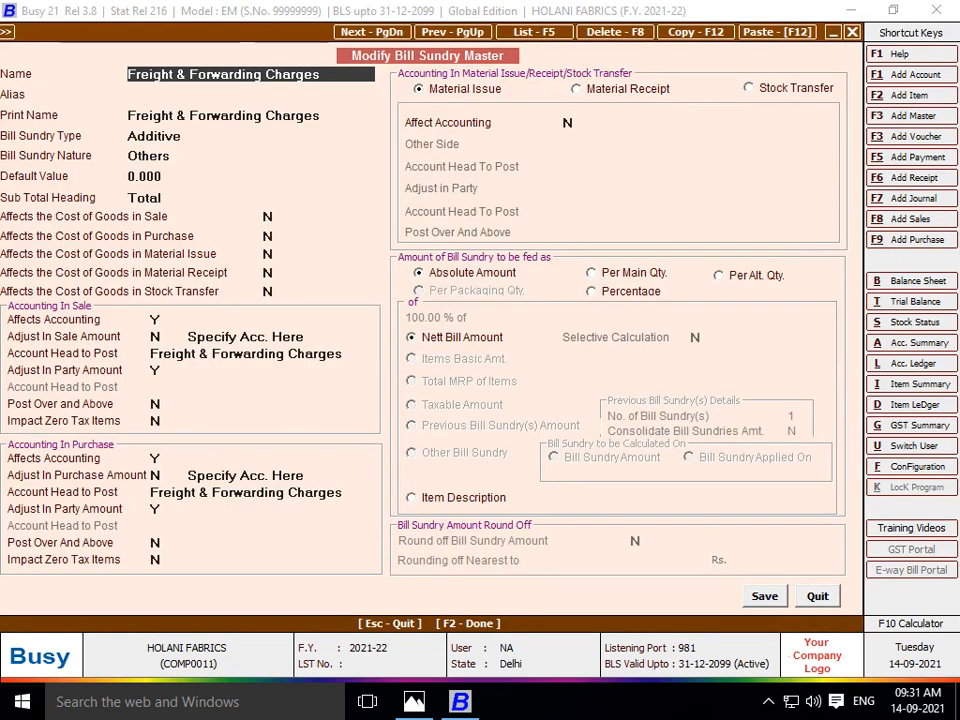
- Make Freight & Forwarding Charges affect the cost of goods in purchase, material issue, material receipt and stock transfer, and save the bill sundry
click(267, 216)
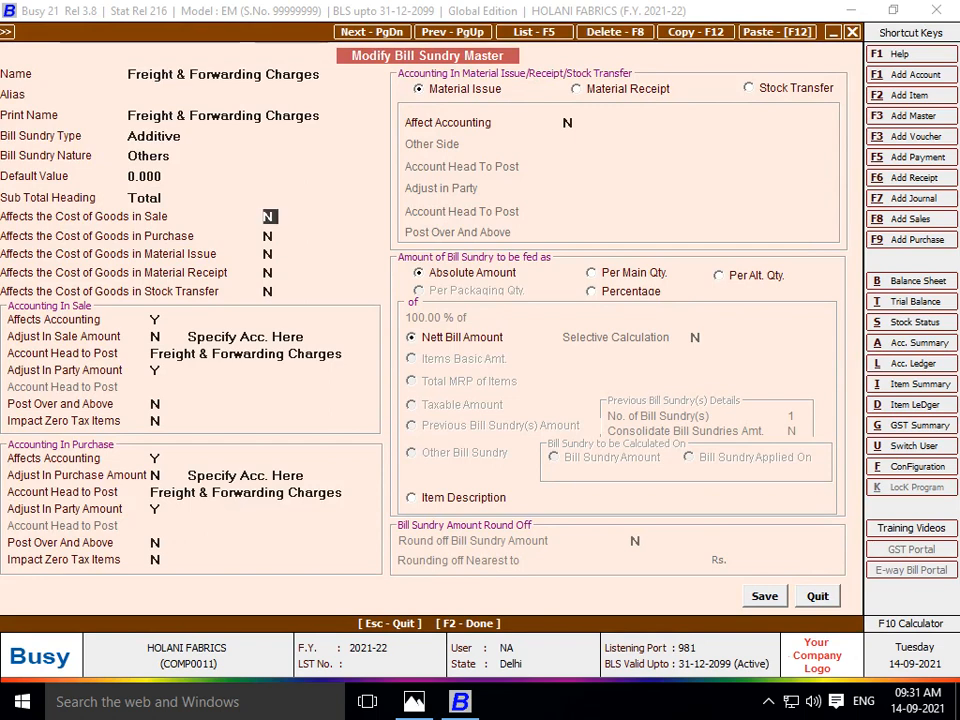
click(268, 236)
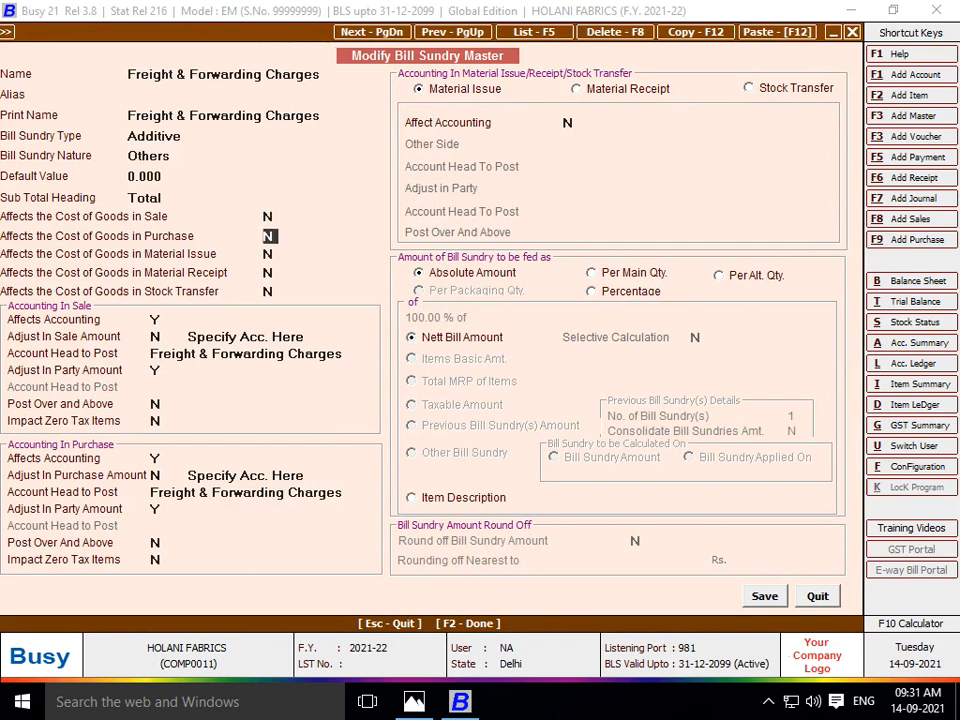
key(y)
key(Return)
key(y)
key(Return)
key(y)
key(Return)
key(y)
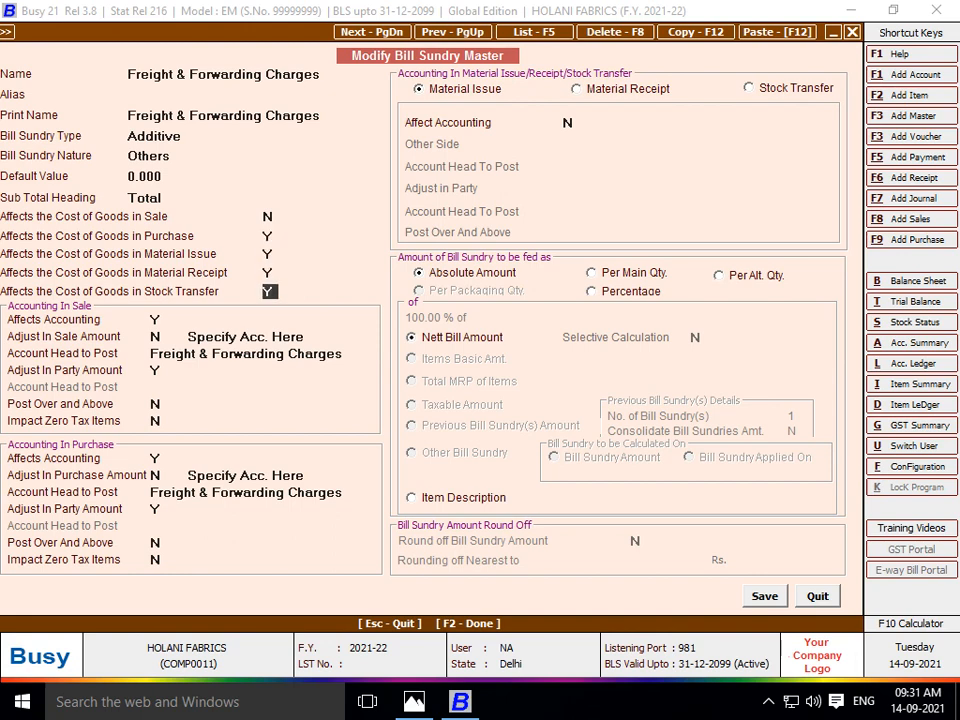
key(Up)
key(Up)
key(Up)
key(F2)
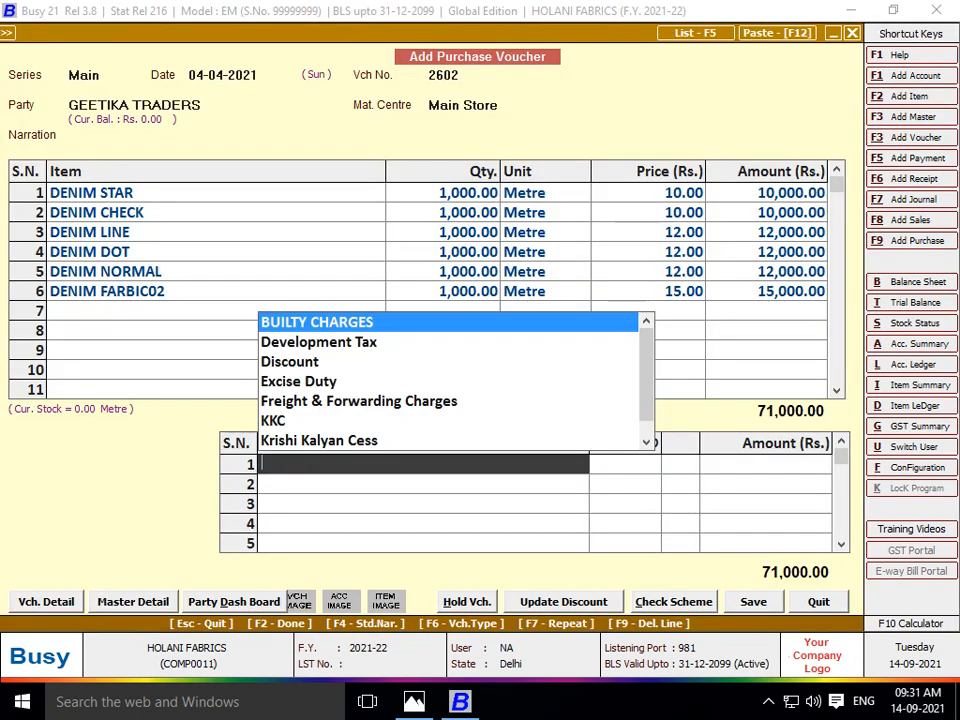
- Choose Freight & Forwarding Charges again as the first bill sundry, review its master settings, and save them as they are
key(Return)
key(Escape)
text(Fr)
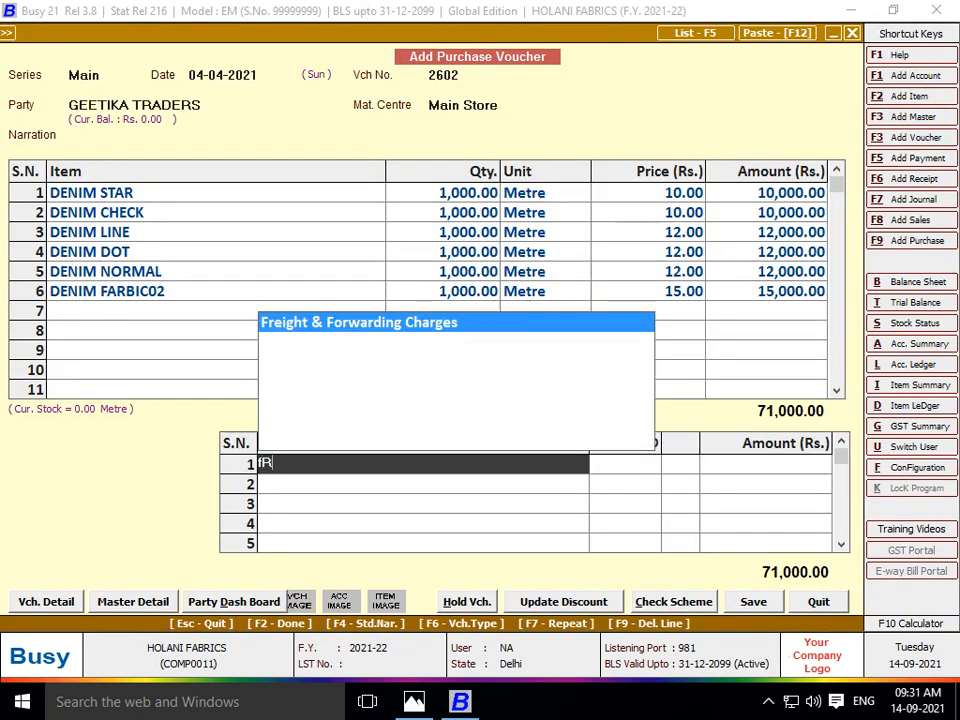
key(Return)
key(Escape)
key(ctrl+Return)
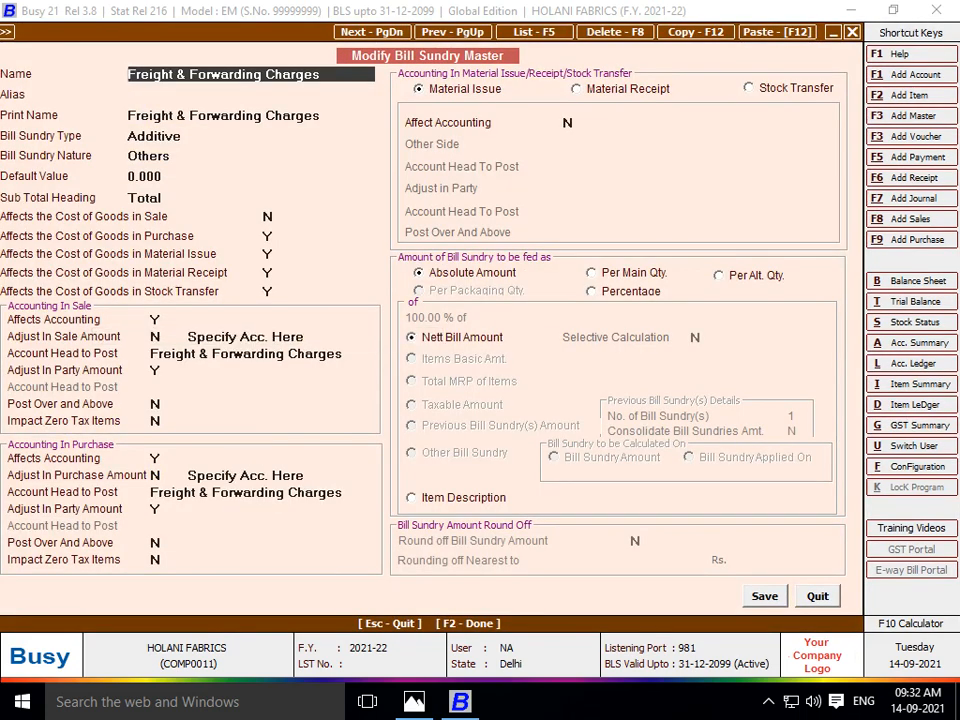
key(F2)
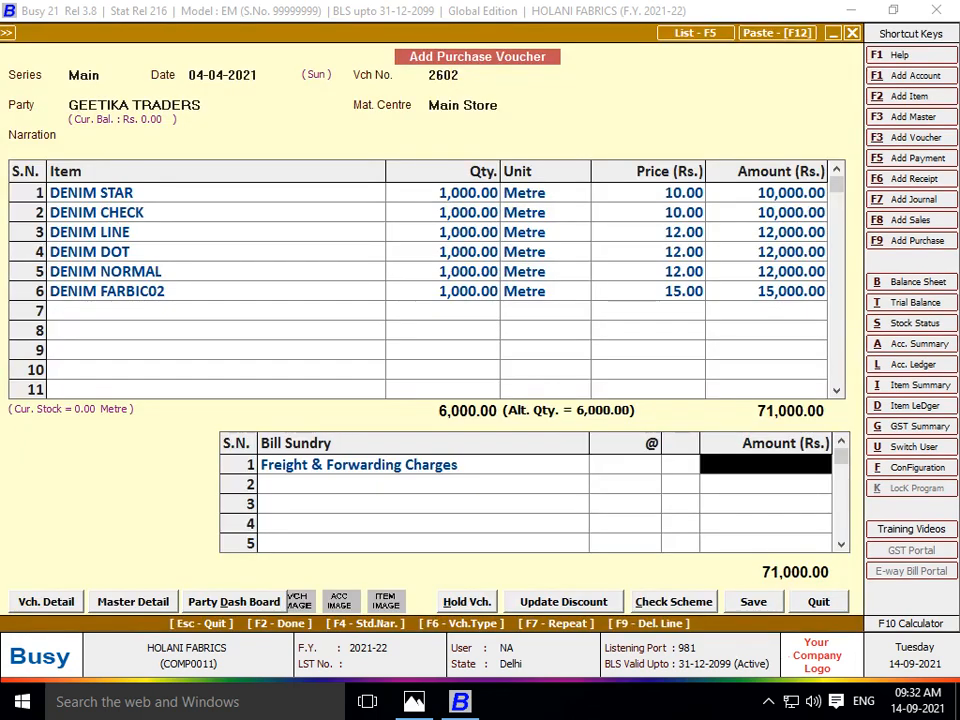
- Reopen the Freight & Forwarding Charges master from the first bill sundry row and review its cost-of-goods settings
click(358, 464)
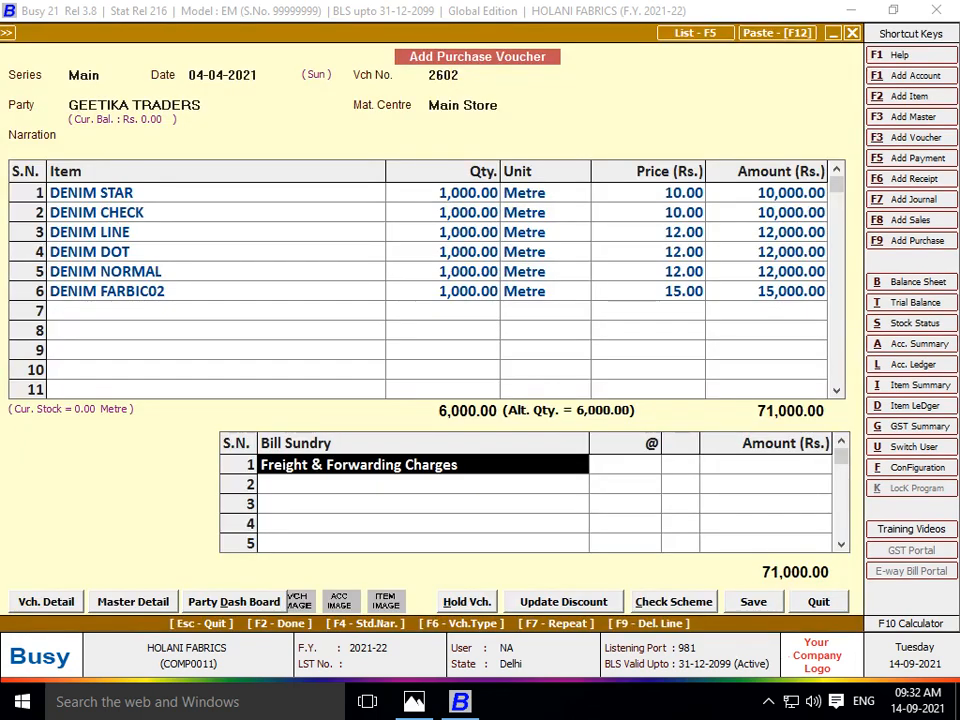
key(ctrl+Return)
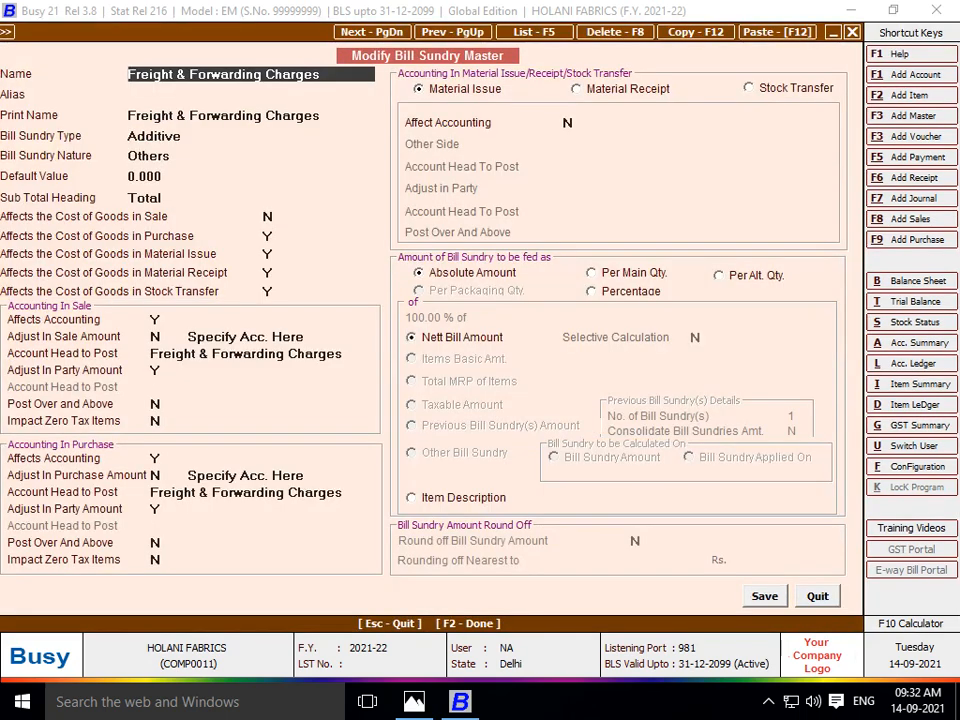
click(269, 235)
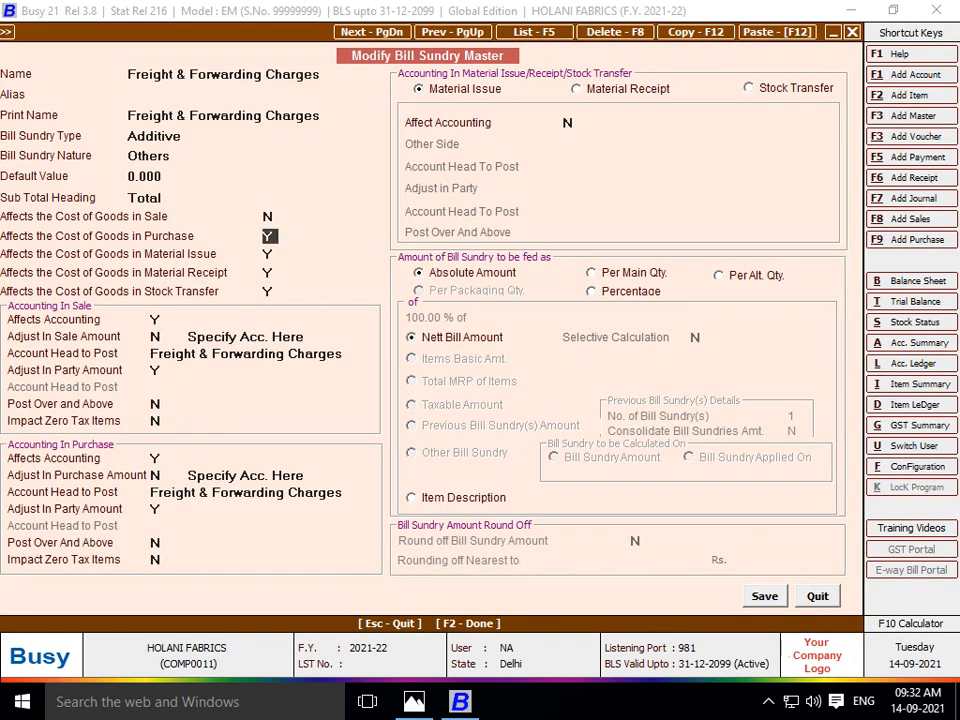
key(Escape)
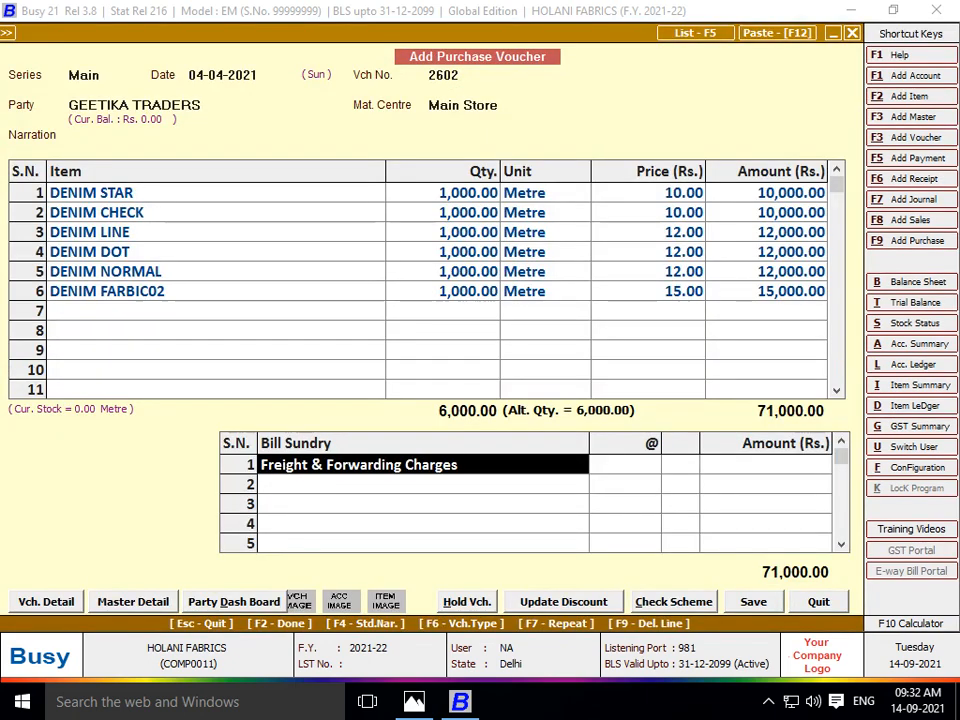
key(ctrl+Return)
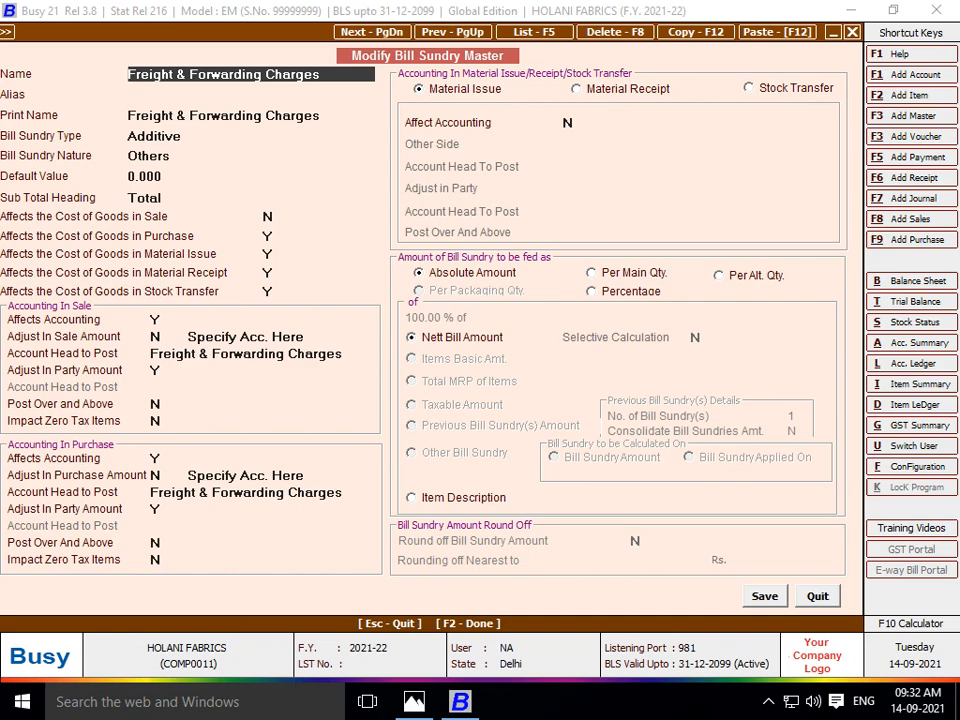
key(Escape)
- Enter 1000 as the Freight & Forwarding Charges amount, following the invoice in Photos
key(Return)
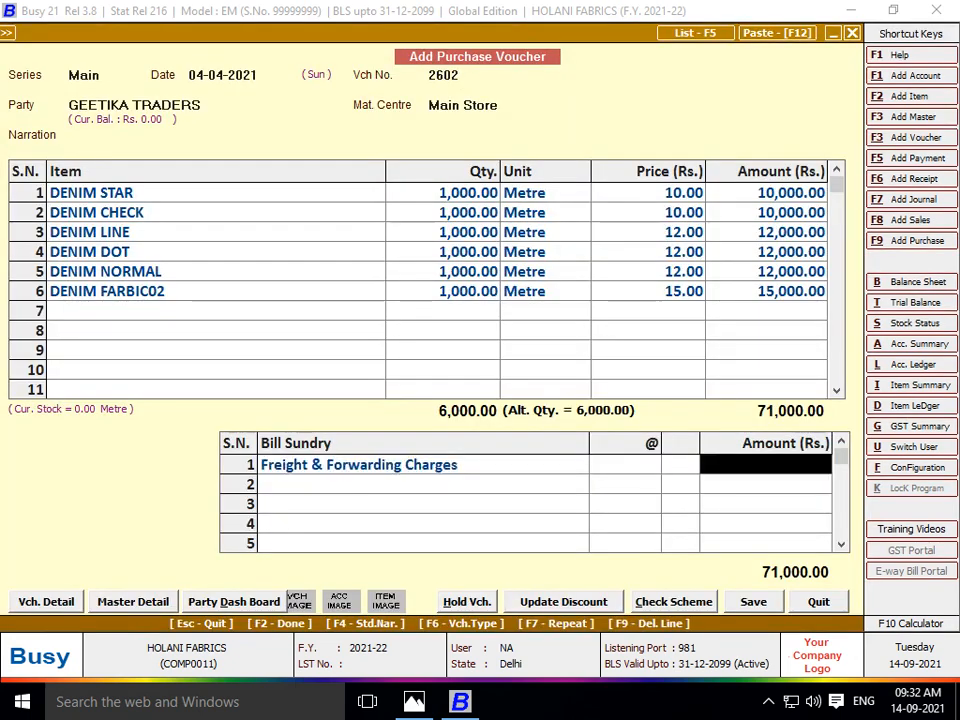
key(alt+Tab)
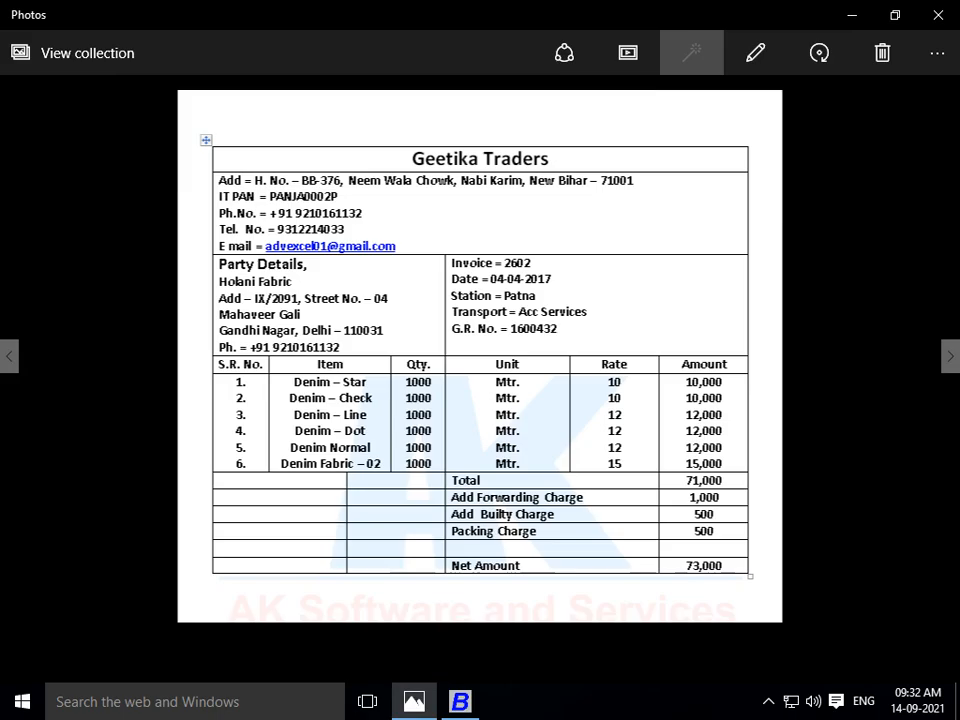
key(alt+Tab)
text(1000)
key(Return)
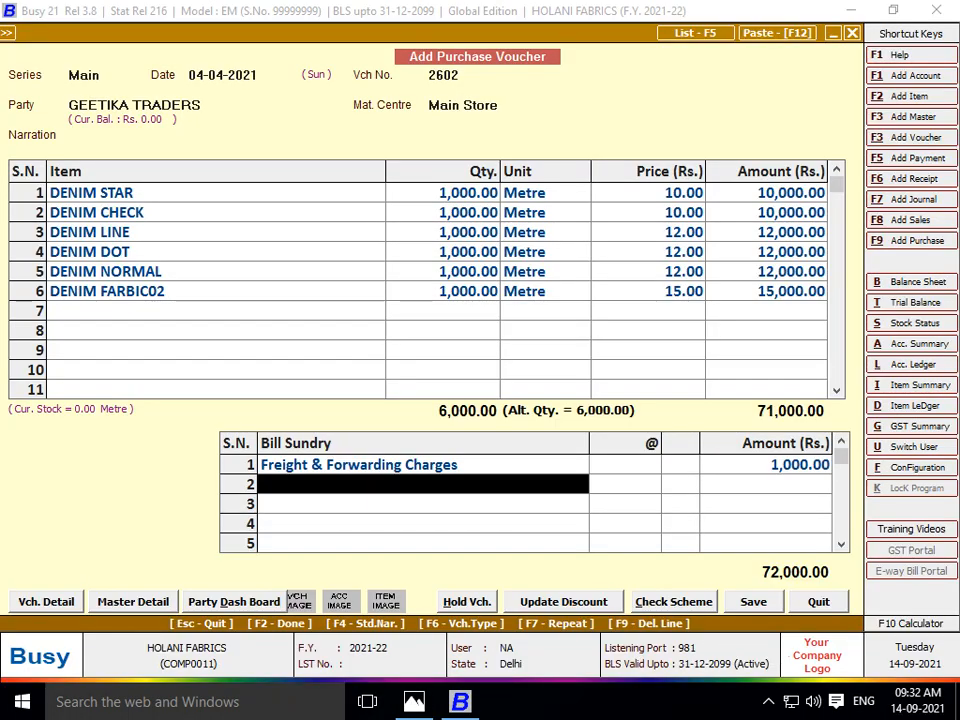
- Add BUILTY CHARGES of 500 as the second bill sundry, following the invoice in Photos
key(alt+Tab)
key(alt+Tab)
text(BU)
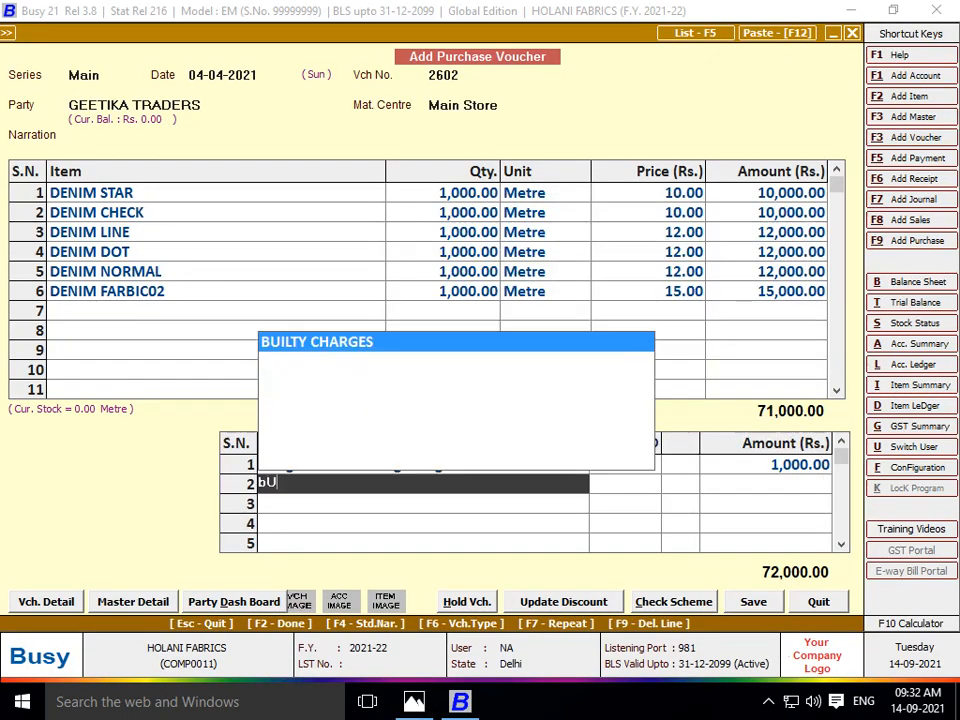
key(Return)
key(alt+Tab)
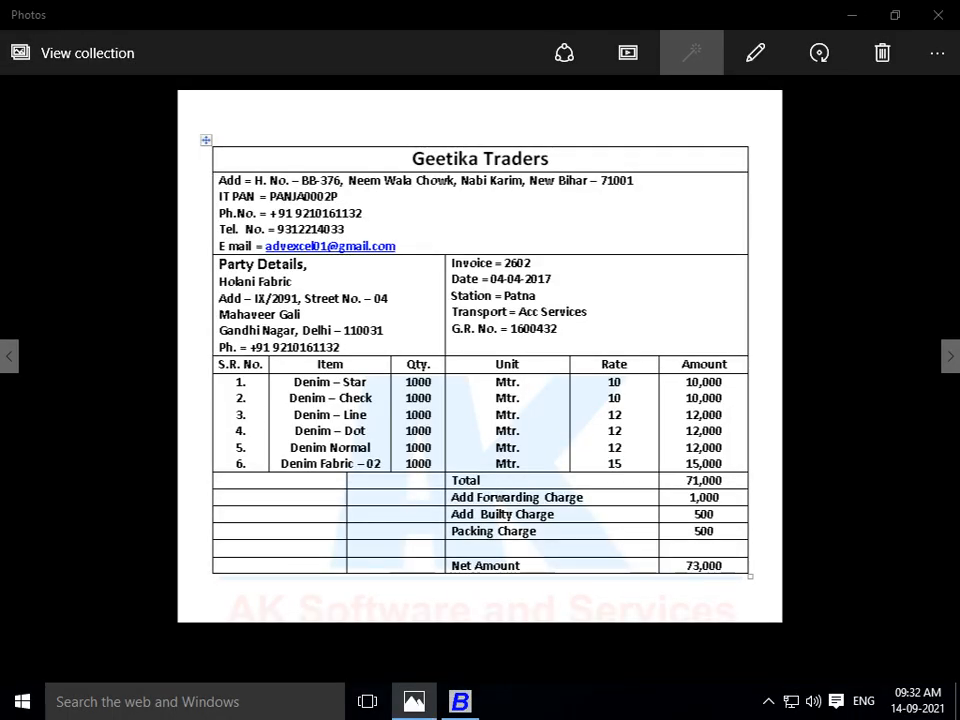
key(alt+Tab)
text(500)
key(Return)
- Add PACKING CHARGES of 500 as the third bill sundry, following the invoice in Photos, and save the purchase voucher in Busy
text(PAC)
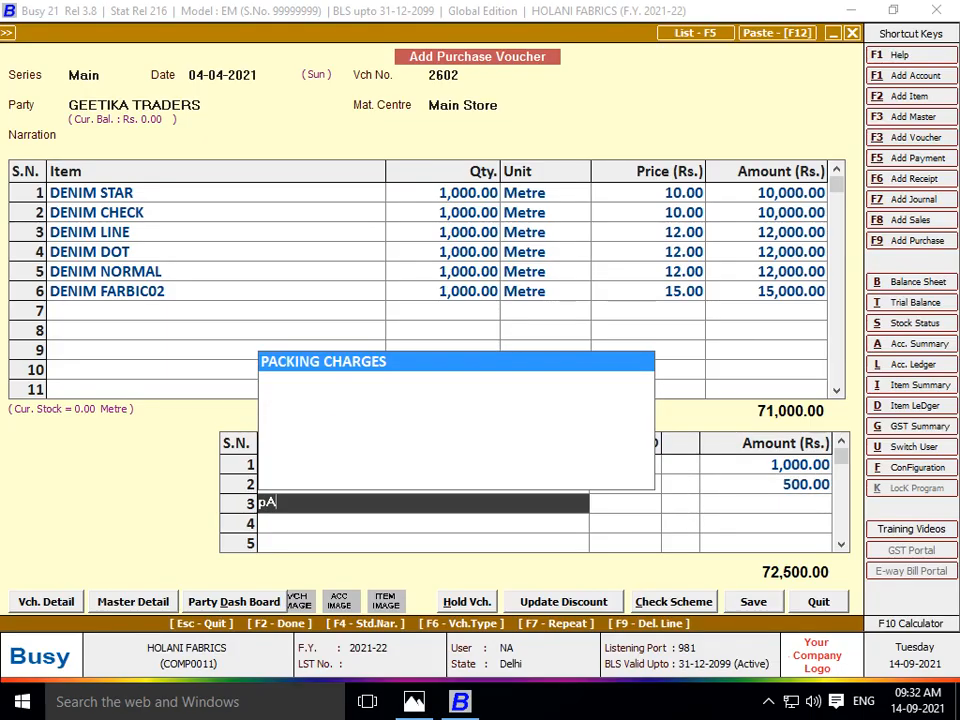
key(Return)
key(alt+Tab)
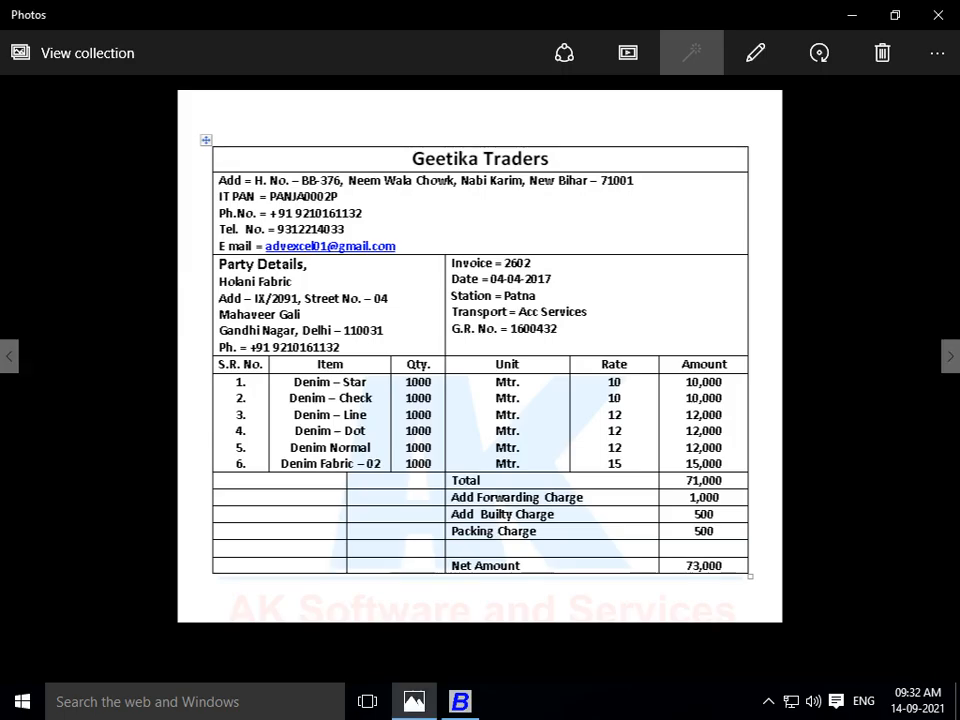
key(alt+Tab)
text(500)
key(Return)
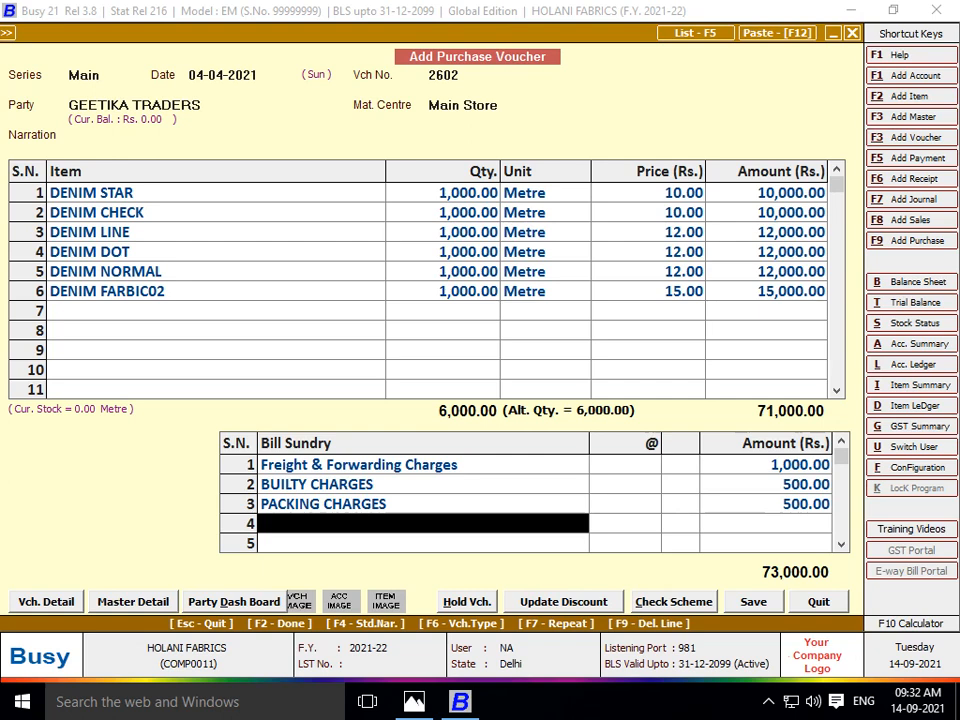
key(F2)
key(F2)
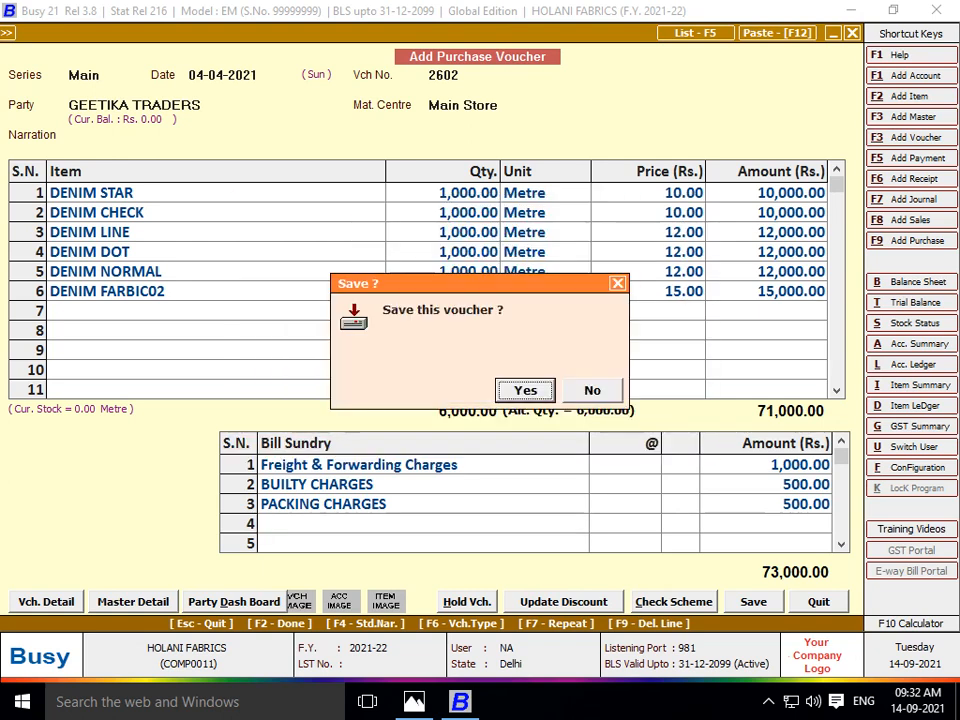
key(Return)
- Switch to Photos and bring up the Hari Om Traders invoice
key(alt+Tab)
key(Right)
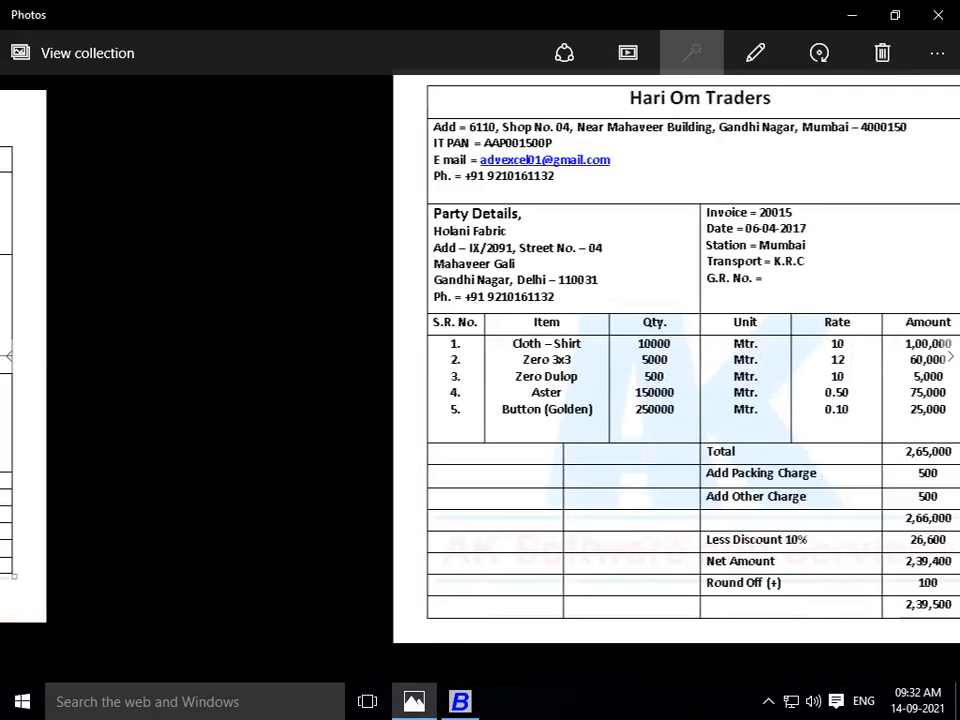
key(Right)
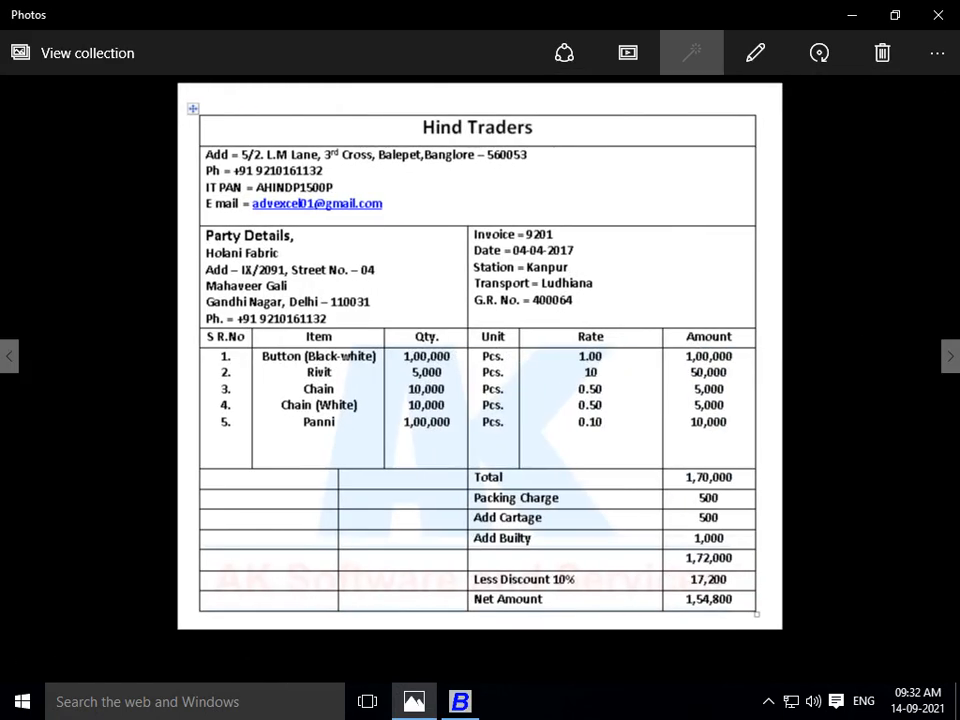
key(Right)
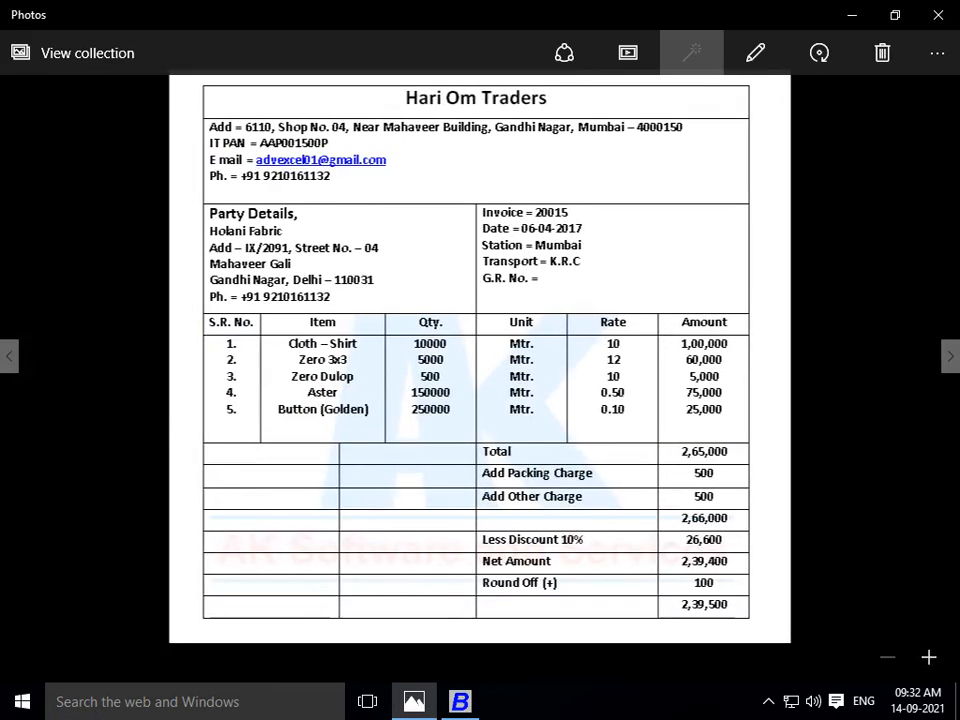
- Back in Busy, date the new purchase voucher 06-04-2021 and number it 20015, following the invoice in Photos
key(alt+Tab)
key(Return)
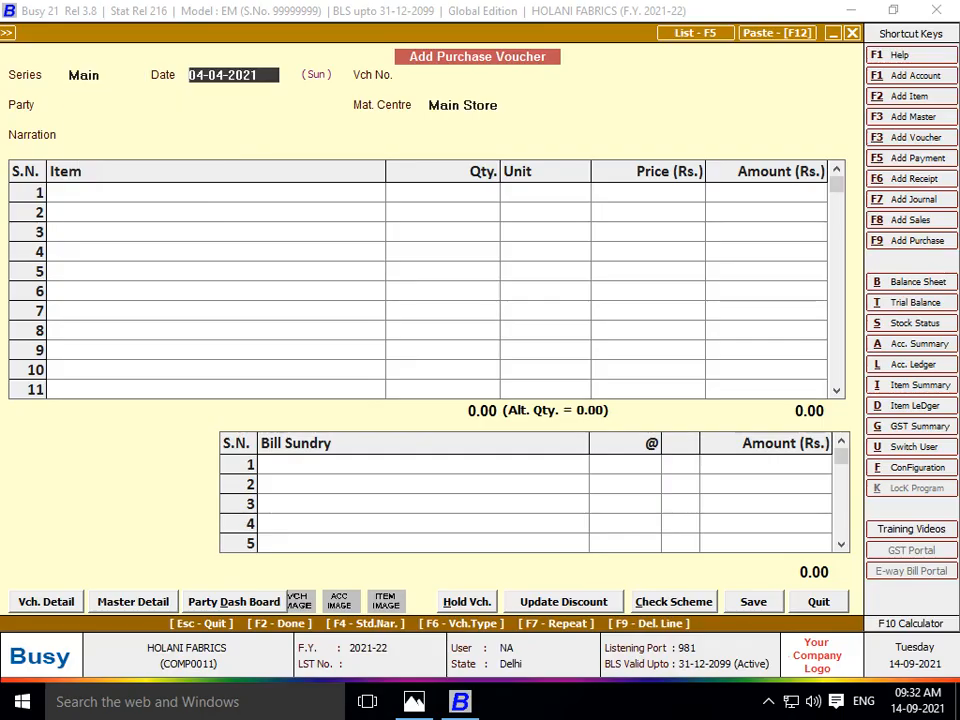
key(Return)
key(shift+Tab)
key(alt+Tab)
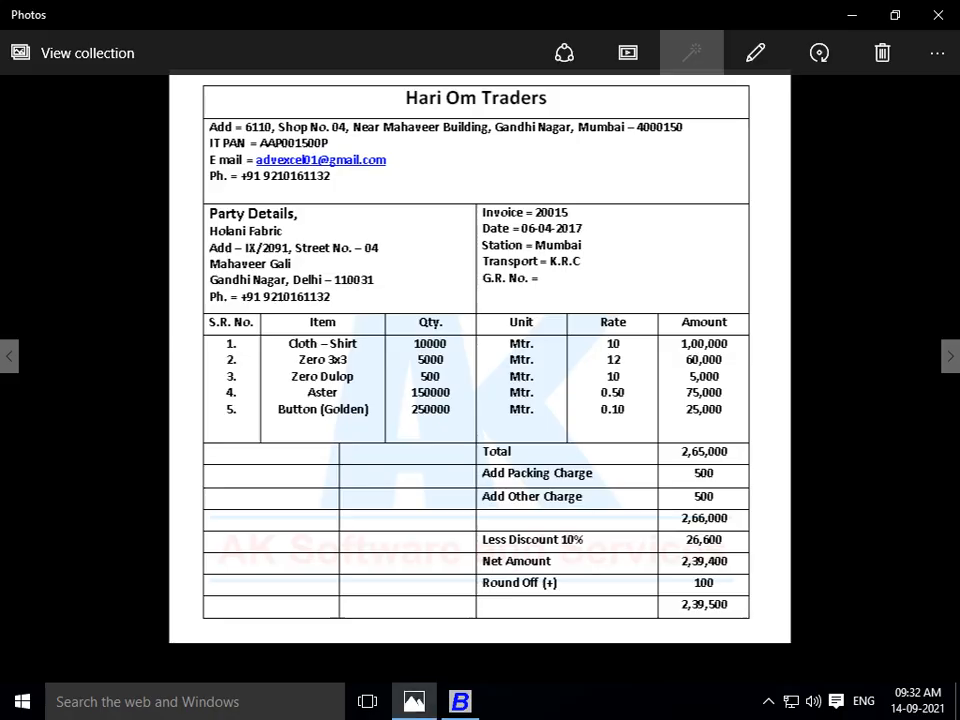
key(alt+Tab)
text(6)
key(Return)
text(20015)
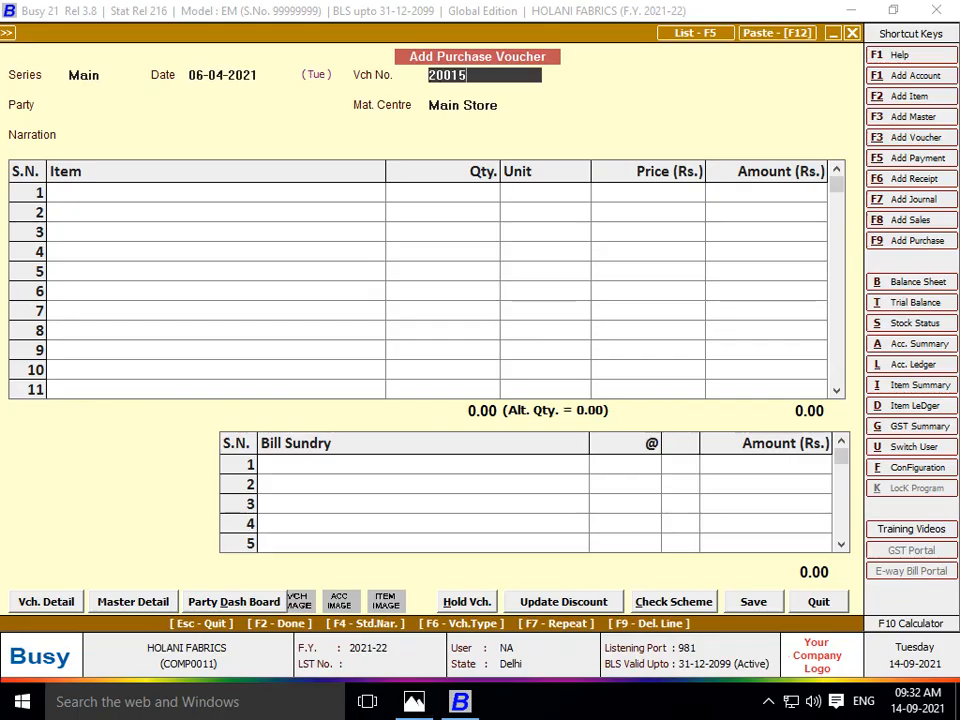
key(Return)
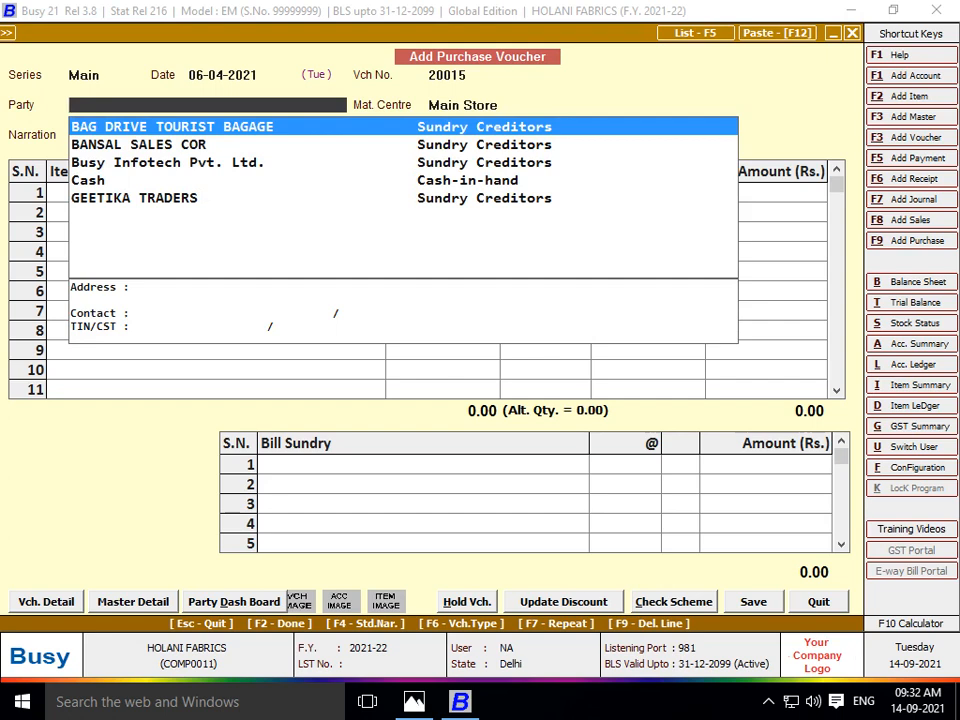
- Create the account HARI OM TRADRES under Sundry Creditors and use it as the voucher's party
key(F3)
text(HARI)
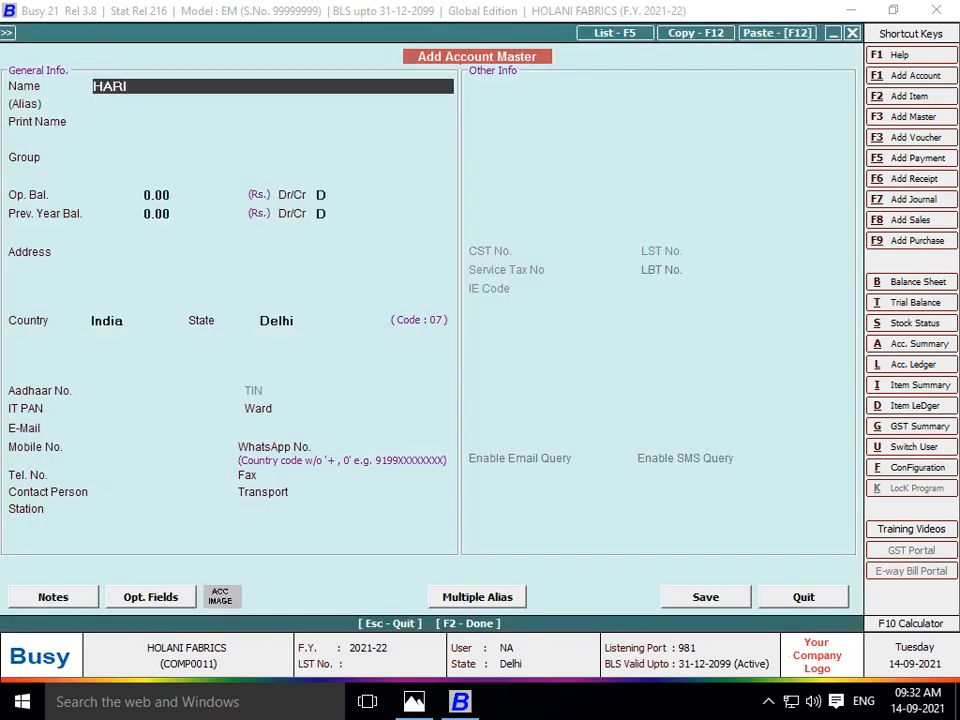
text( OM TRADRES)
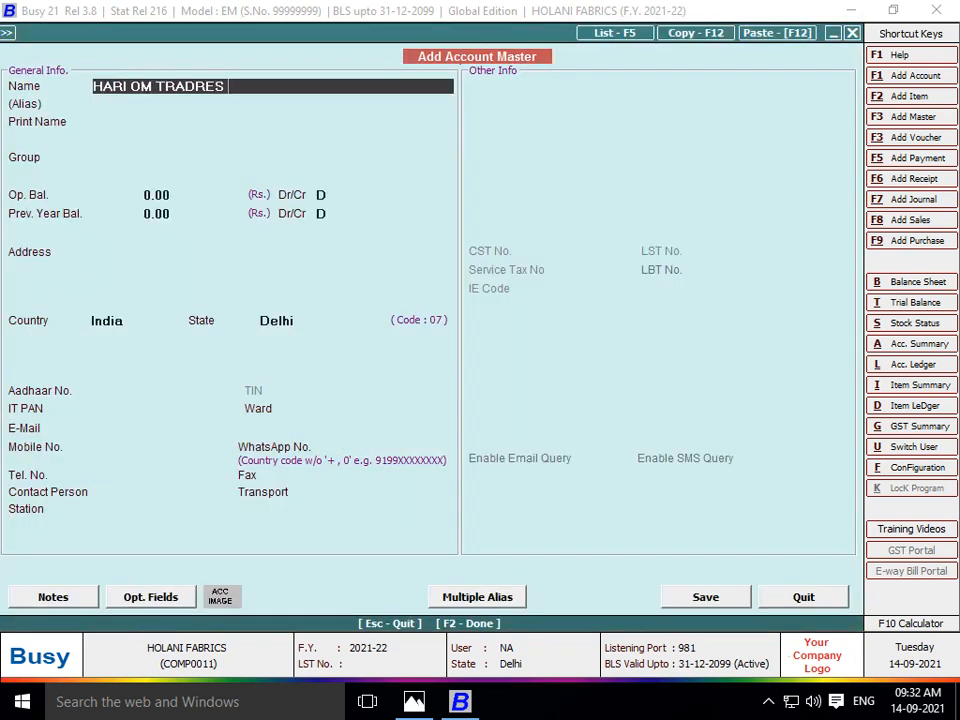
key(Return)
key(Return)
text(SN)
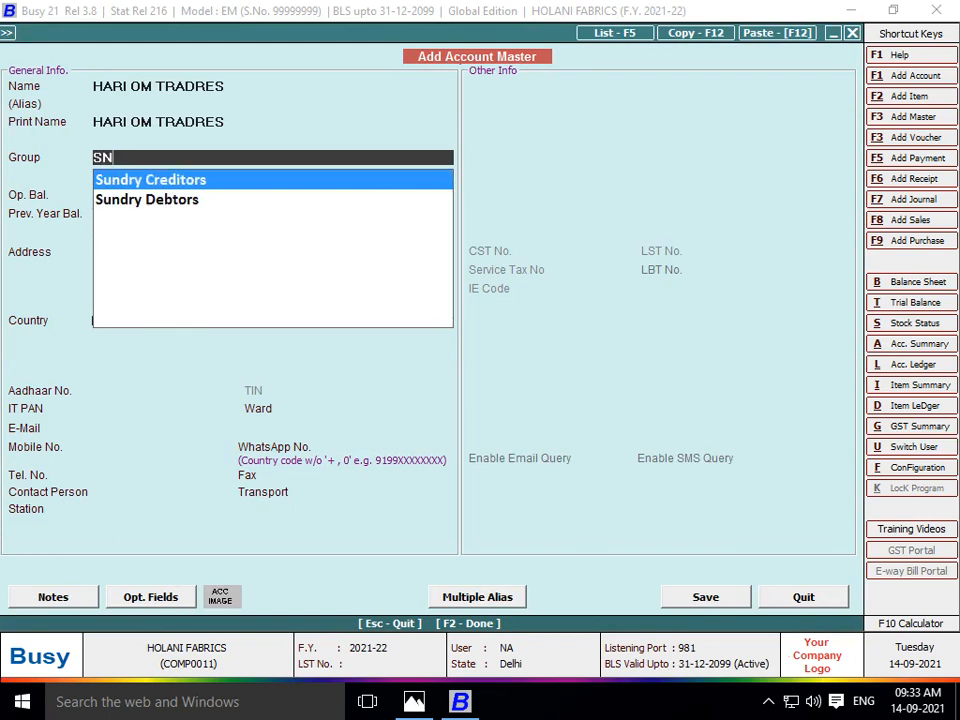
key(Return)
key(Return)
key(Return)
key(F2)
key(Return)
key(Return)
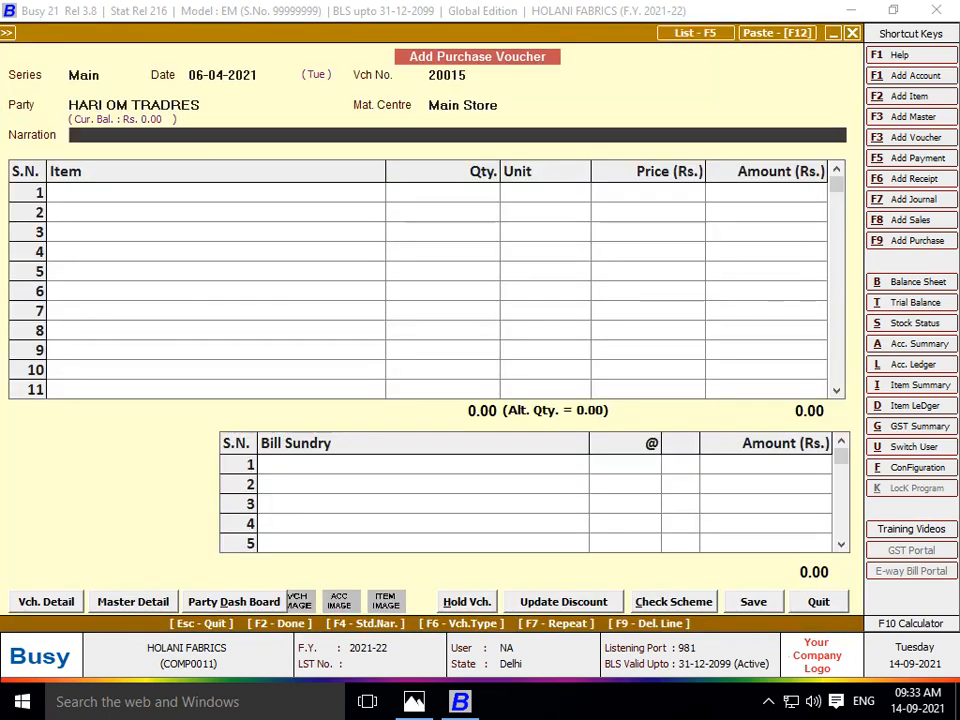
- Check the first invoice item in Photos and start a new item master named CLOTH SHIRT in the RAW MATRIAL group in Busy
key(Return)
key(alt+Tab)
key(alt+Tab)
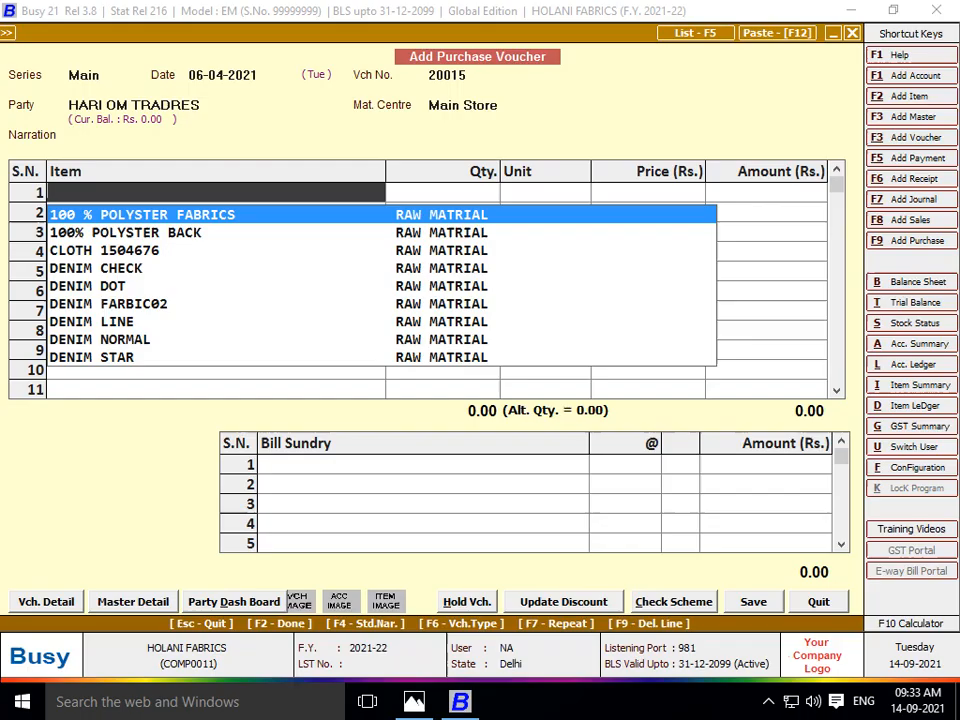
key(F2)
text(CLOTH SHIR)
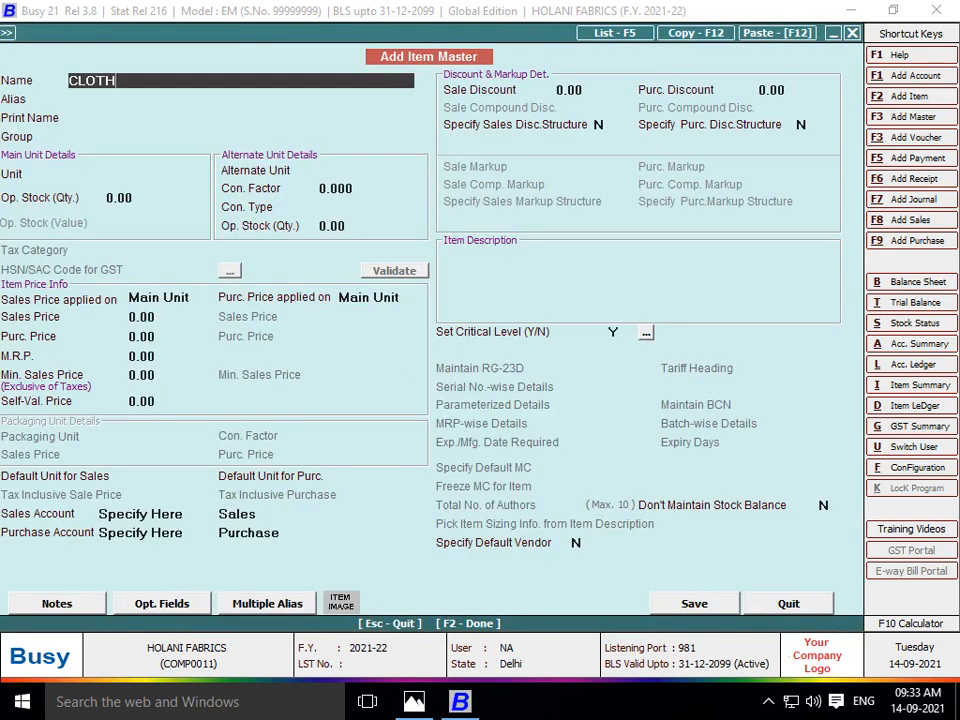
key(Return)
key(Return)
key(Return)
key(Return)
key(Return)
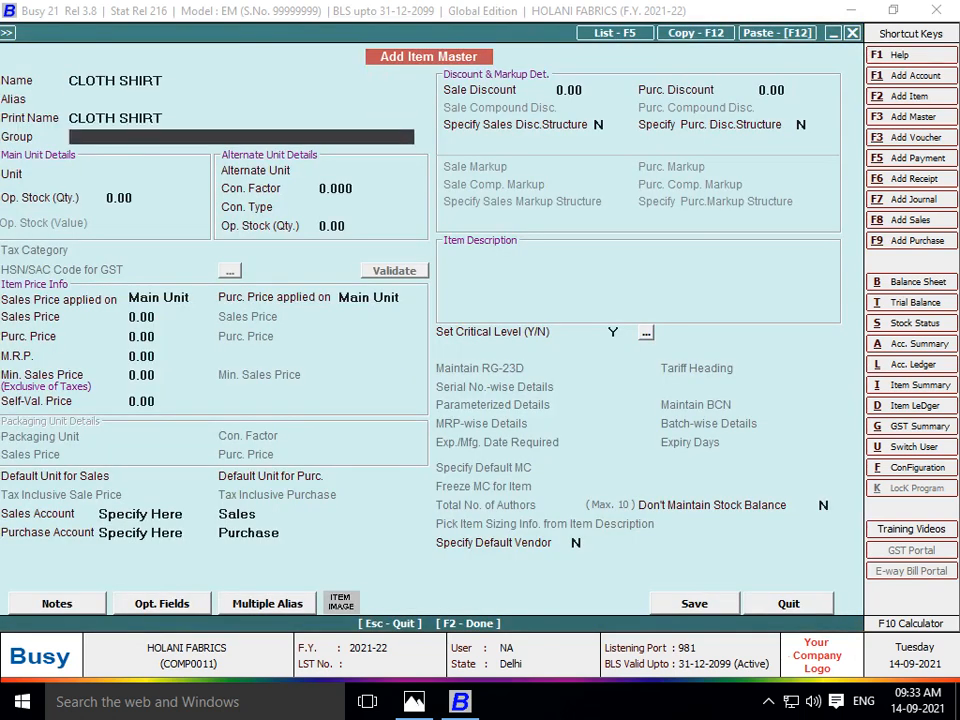
key(Up)
text(R)
key(Return)
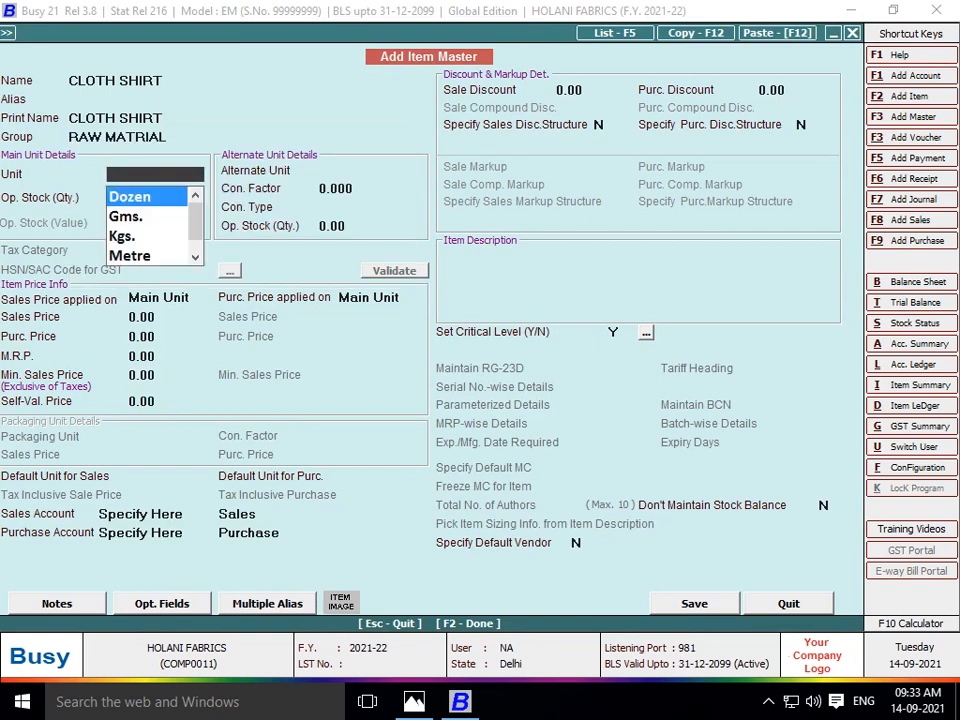
- Set the main unit of CLOTH SHIRT to Metre
key(Return)
key(Up)
text(Me)
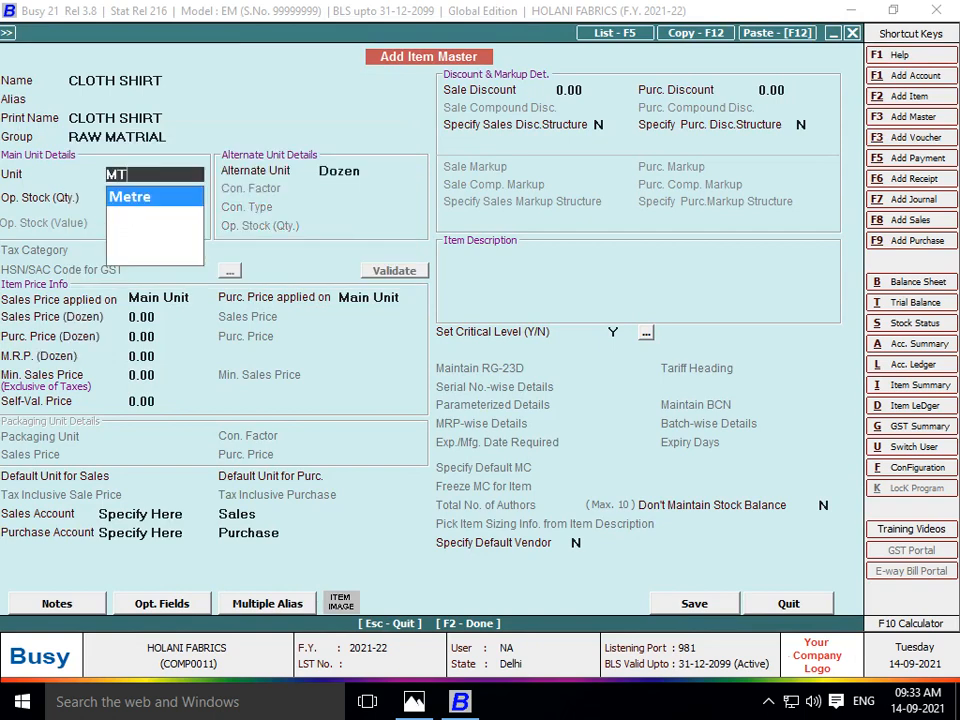
key(Return)
key(Return)
key(Return)
key(Return)
key(Return)
- Set the alternate unit of CLOTH SHIRT to Metre and save the item into the first voucher row
key(Up)
key(Up)
key(Up)
key(Up)
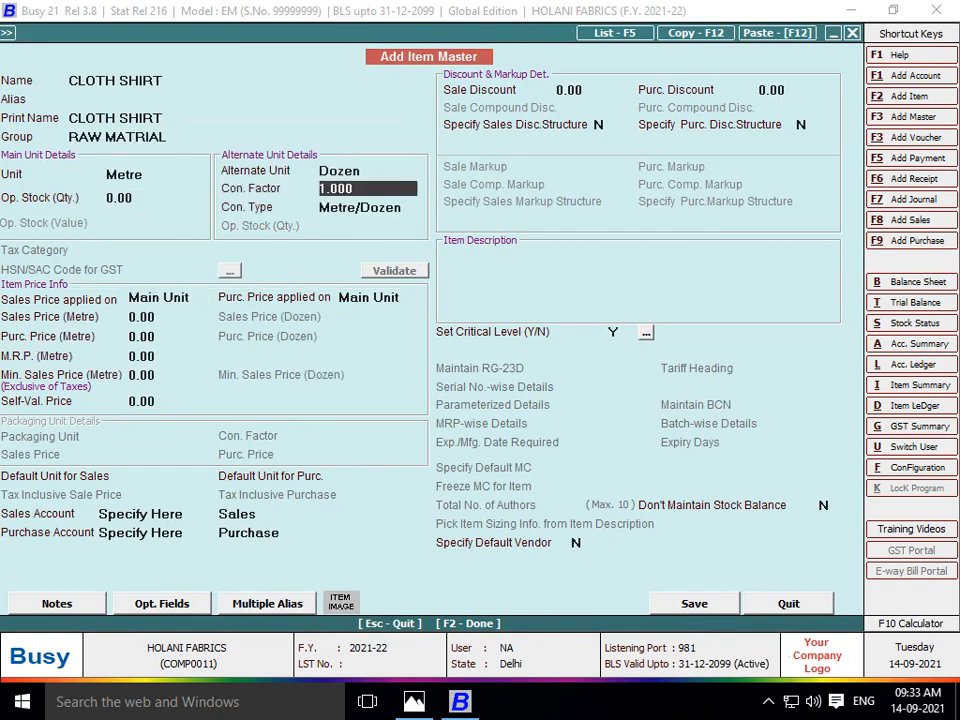
key(Return)
text(ME)
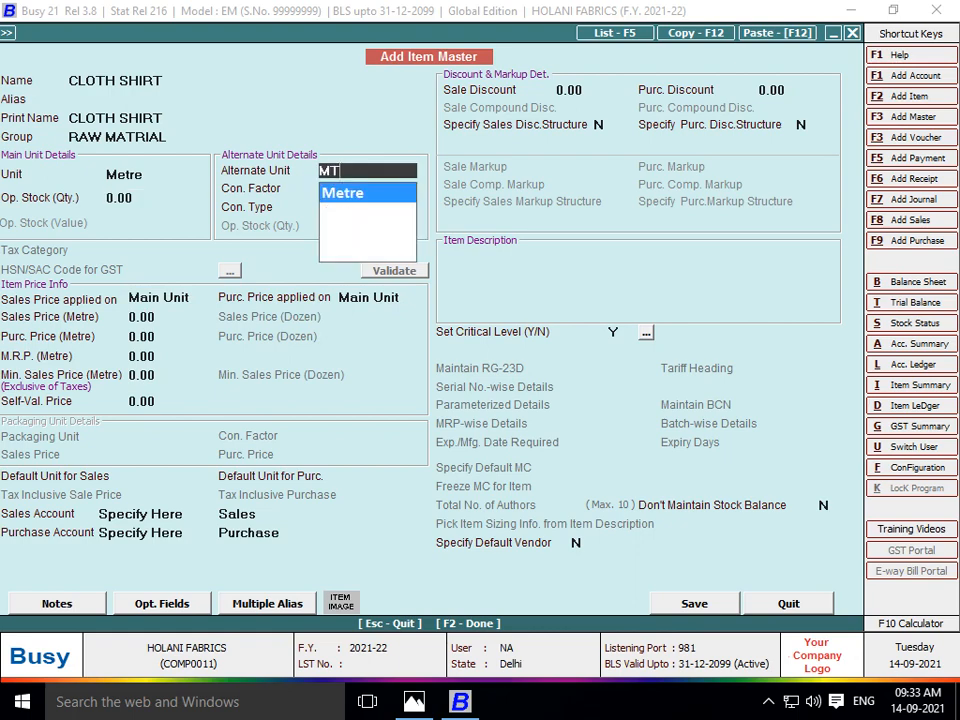
key(Return)
key(Return)
key(Return)
key(F2)
key(Return)
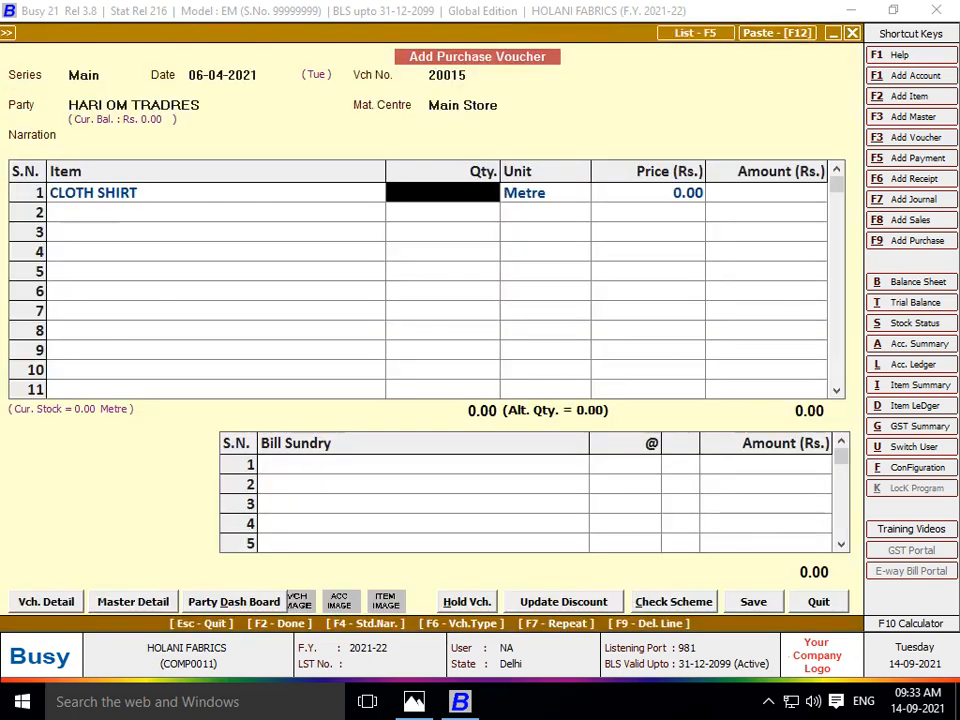
- Enter 10000 metres at a price of 10 for CLOTH SHIRT, following the invoice in Photos
key(alt+Tab)
key(alt+Tab)
text(10000)
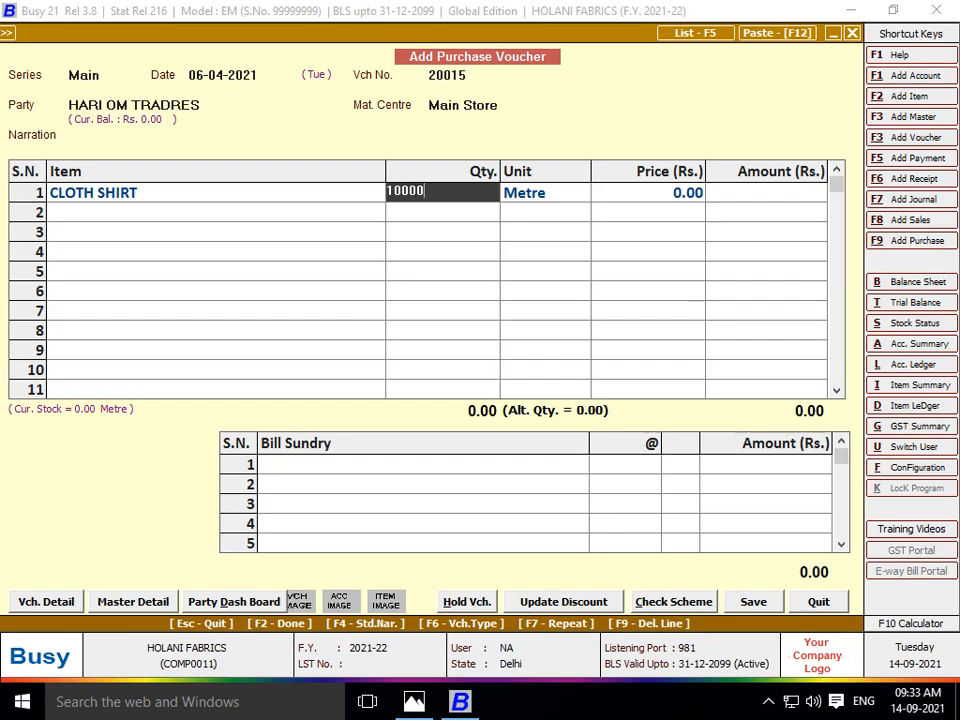
key(Return)
key(alt+Tab)
key(alt+Tab)
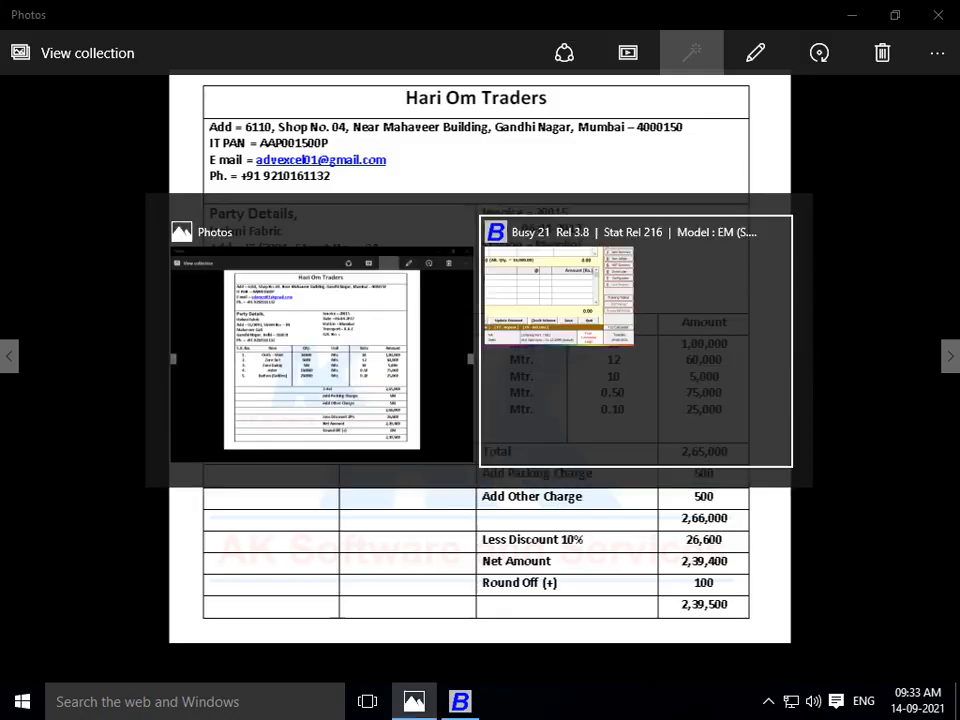
text(10)
key(Return)
- Try to create a new item named ZERO 3*3 in Busy after checking the invoice in Photos
key(alt+F2)
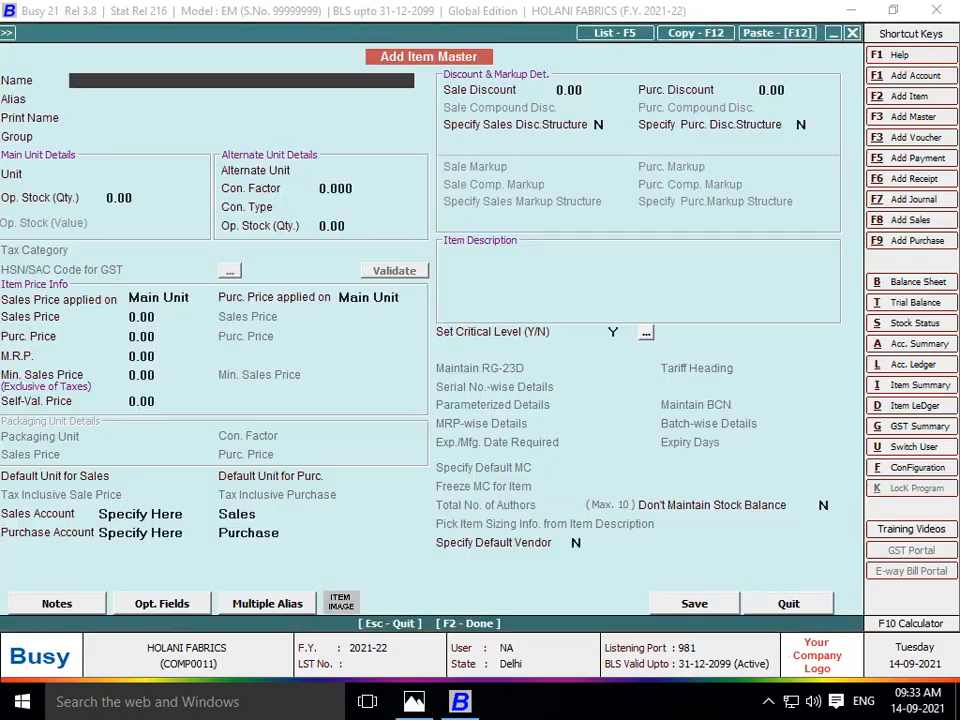
key(alt+Tab)
key(alt+Tab)
text(ZERO 3*3)
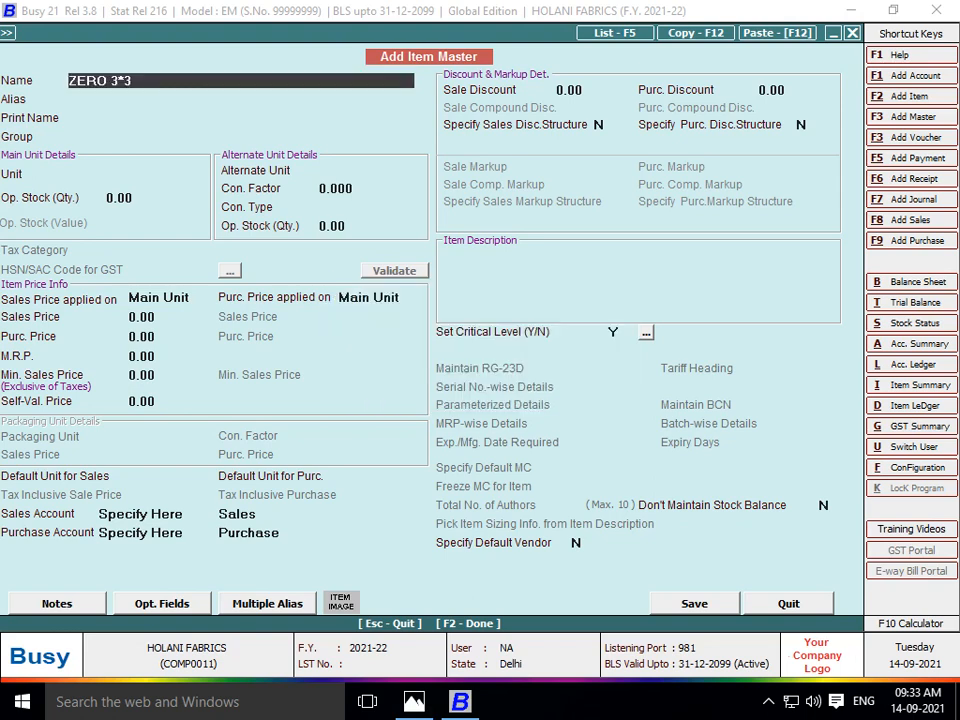
key(F2)
- Choose ZERO 3*3 as the second item and enter a quantity of 5000 metres, following the invoice in Photos
text(zERO)
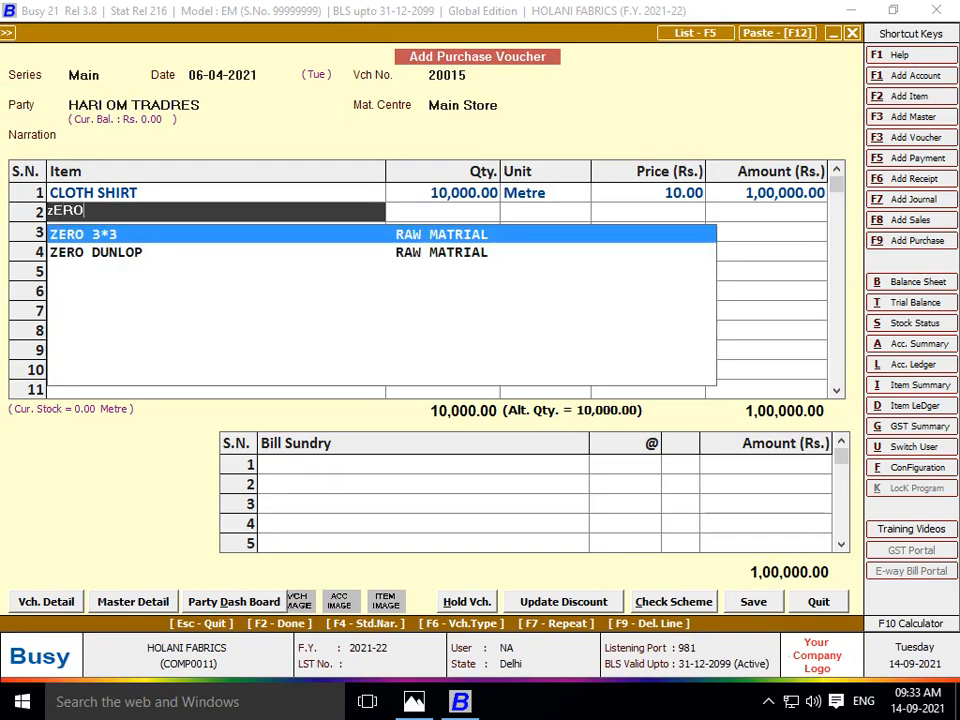
key(alt+Tab)
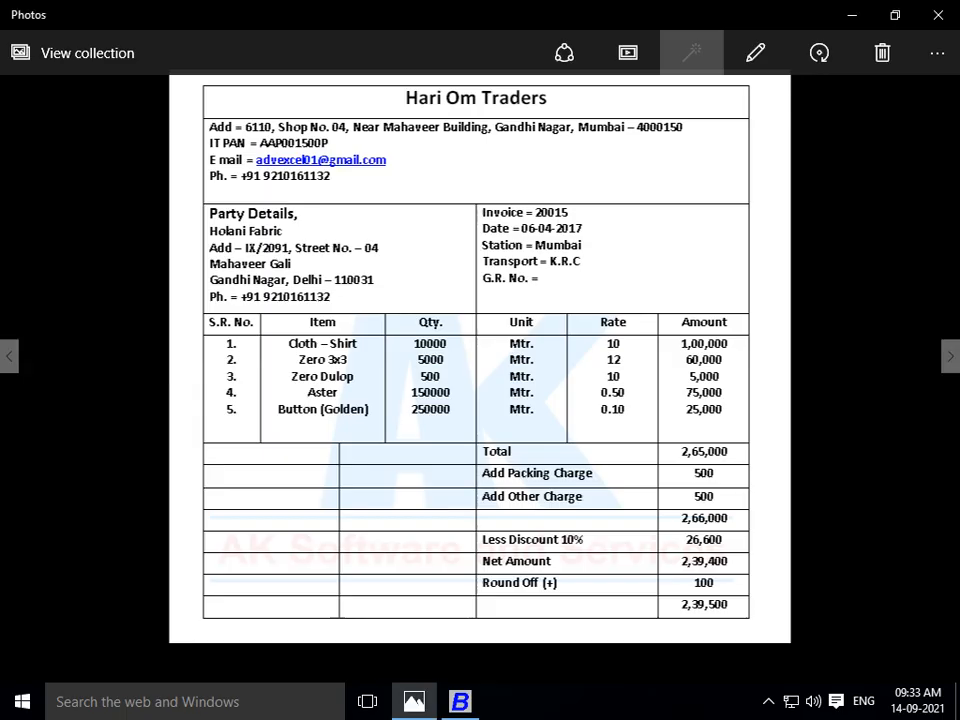
key(alt+Tab)
text(500)
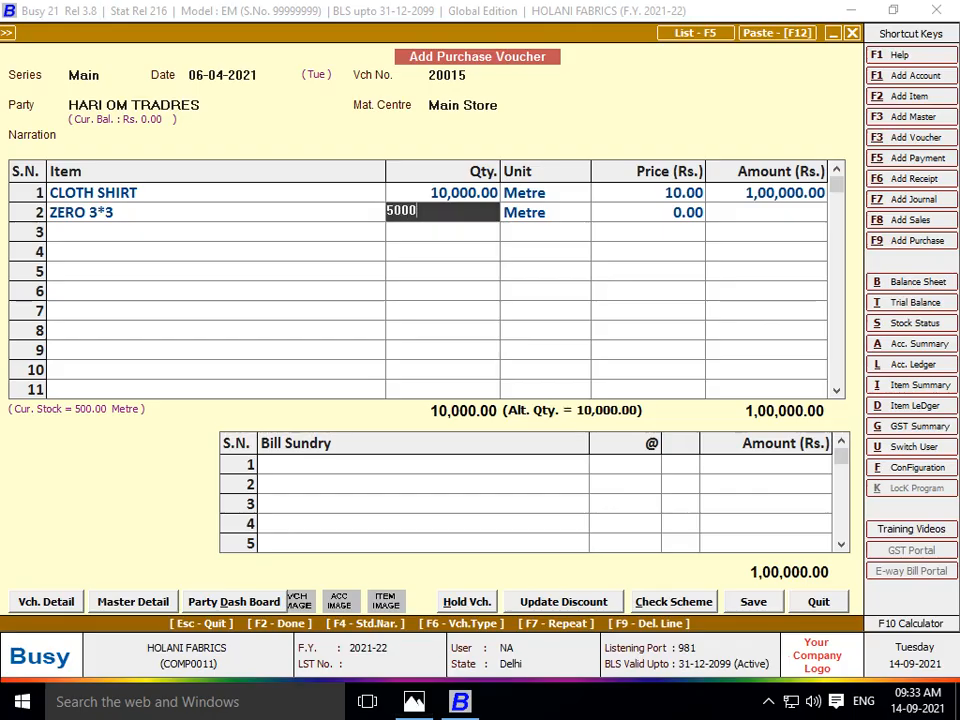
- Complete the ZERO 3*3 line of the purchase voucher with quantity 5000 and price 12, checking the invoice image in Photos
text(0)
key(Return)
key(alt+Tab)
key(alt+Tab)
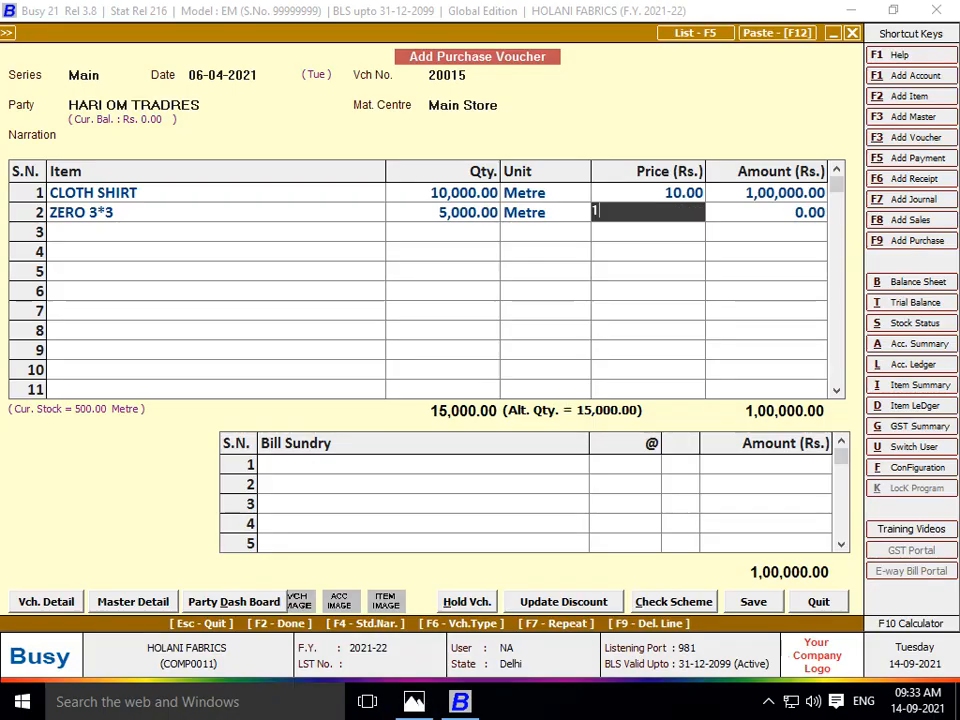
text(12)
key(Return)
key(Return)
- Consult the invoice image in Photos and add ZERO DUNLOP as the third item of the purchase voucher in Busy
key(alt+Tab)
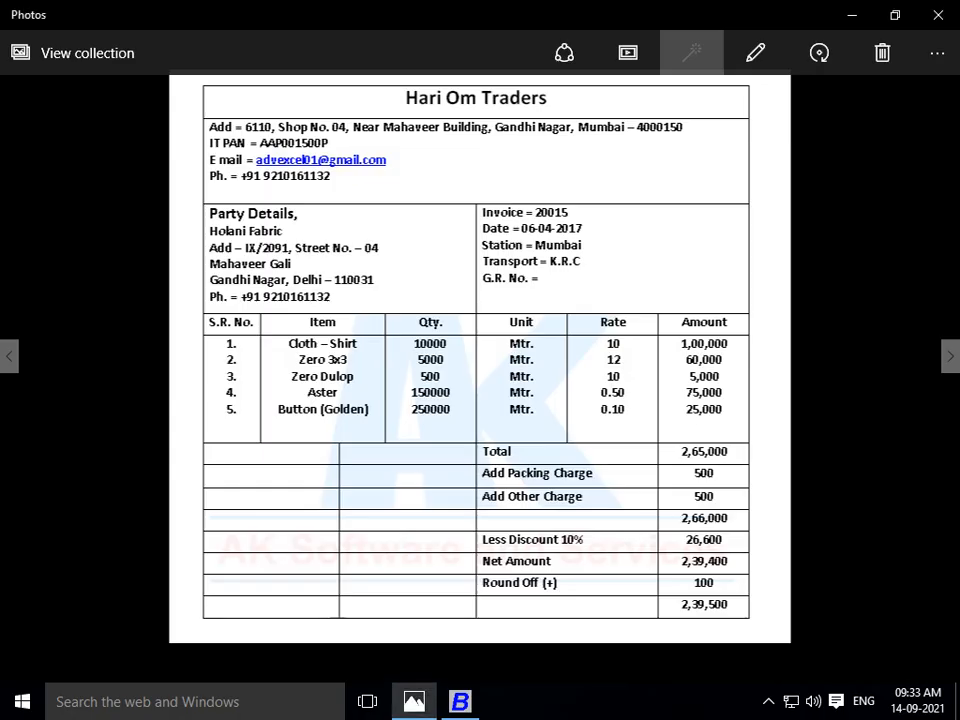
key(alt+Tab)
key(alt+Tab)
key(alt+Tab)
text(z)
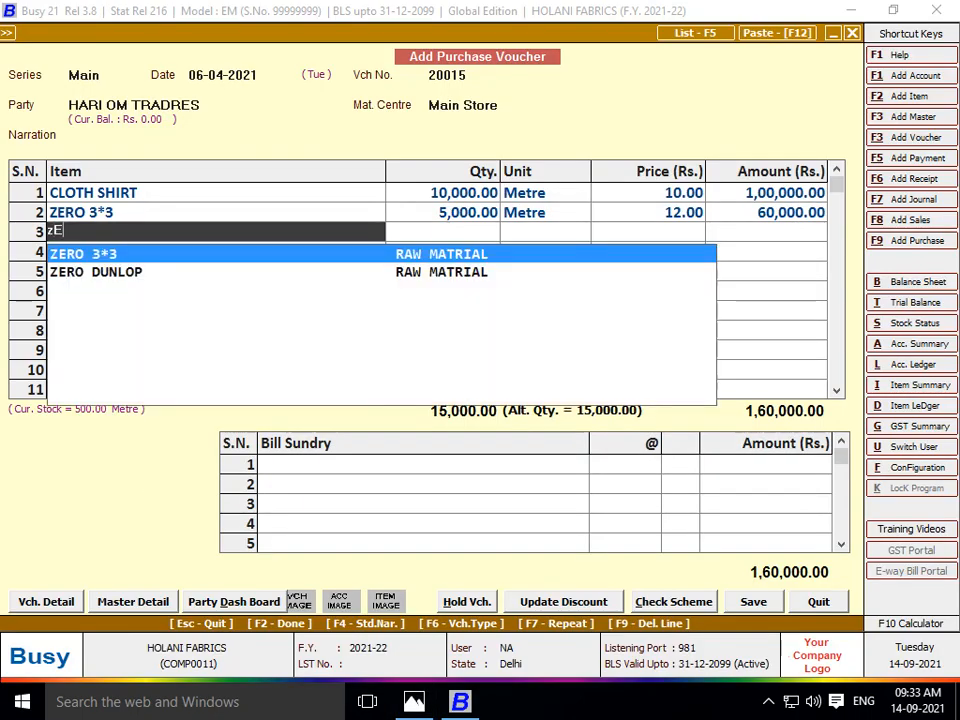
key(Down)
key(Return)
- Set the ZERO DUNLOP line to quantity 500 and price 10, as given on the invoice image in Photos
key(alt+Tab)
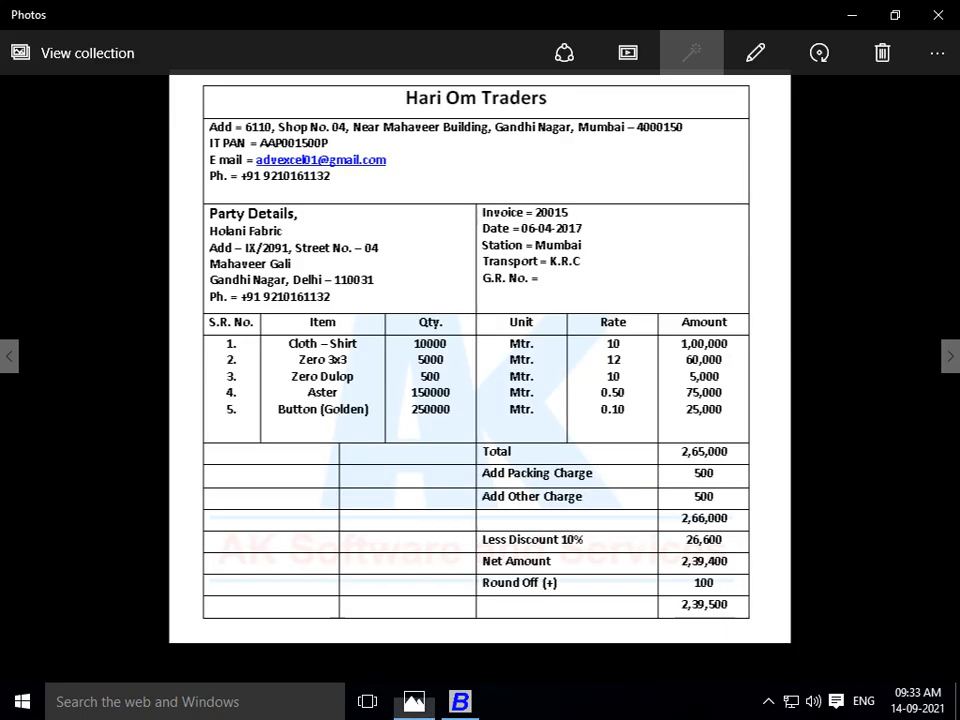
key(alt+Tab)
text(500)
key(Return)
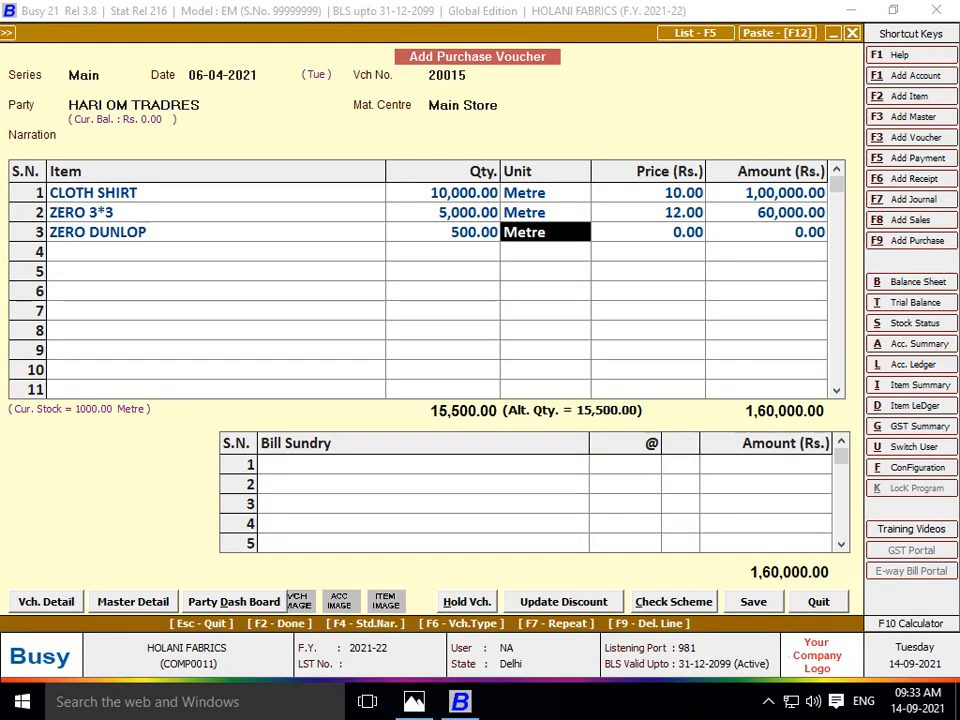
key(Return)
key(alt+Tab)
key(alt+Tab)
text(10)
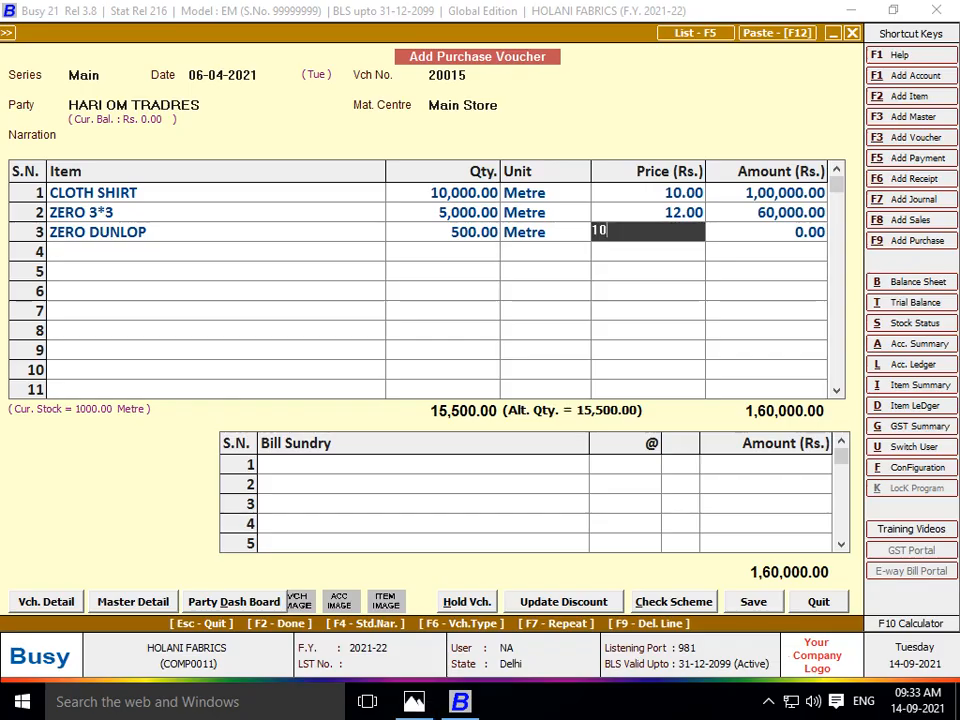
key(Return)
key(Return)
- Start a new item master from the fourth voucher line, named ASTER and placed in the RAW MATRIAL group
key(alt+Tab)
key(alt+Tab)
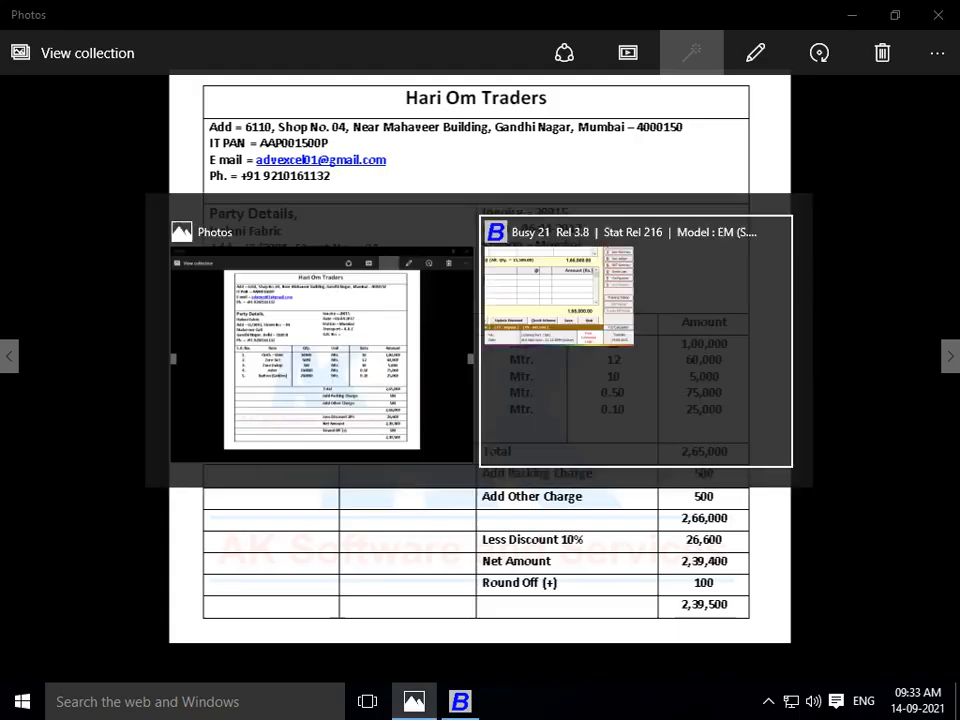
text(a)
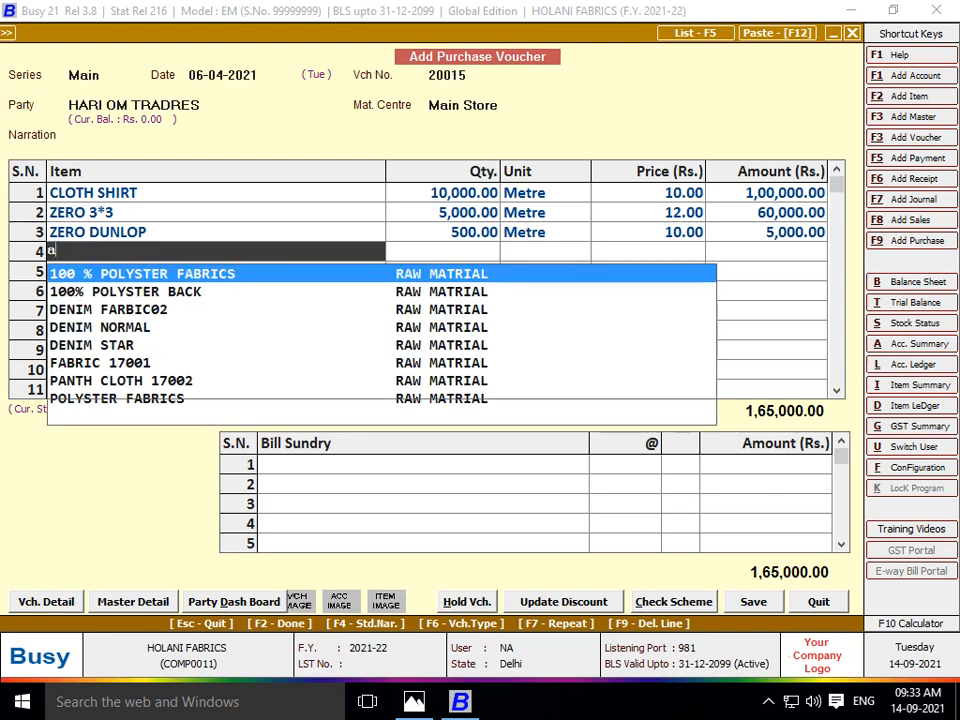
key(F3)
text(ASTE)
key(Return)
key(Return)
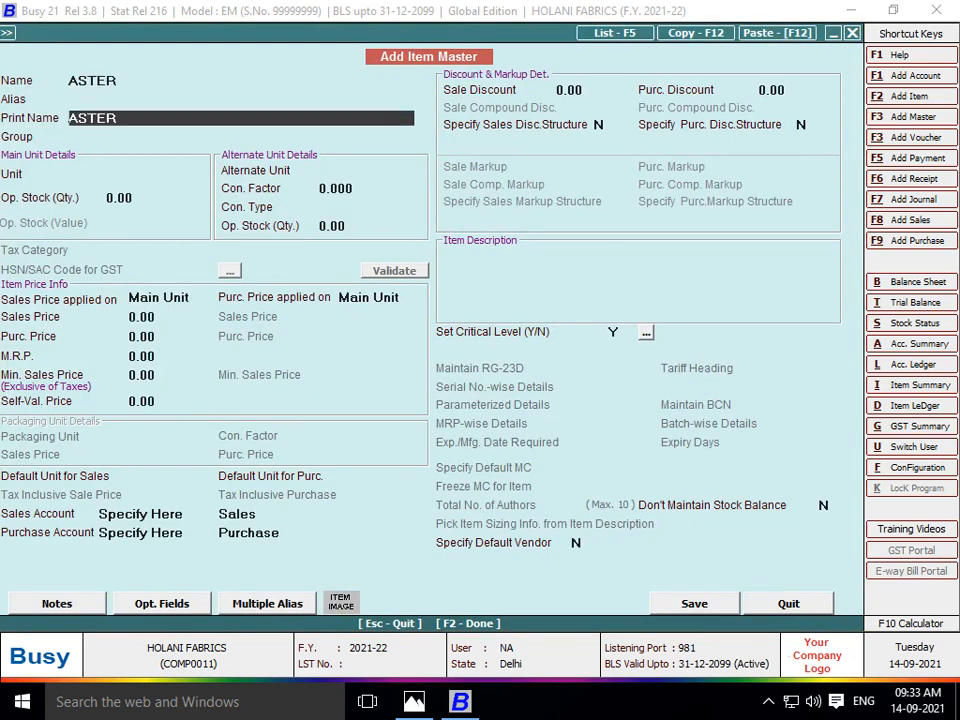
key(Return)
key(Down)
key(Return)
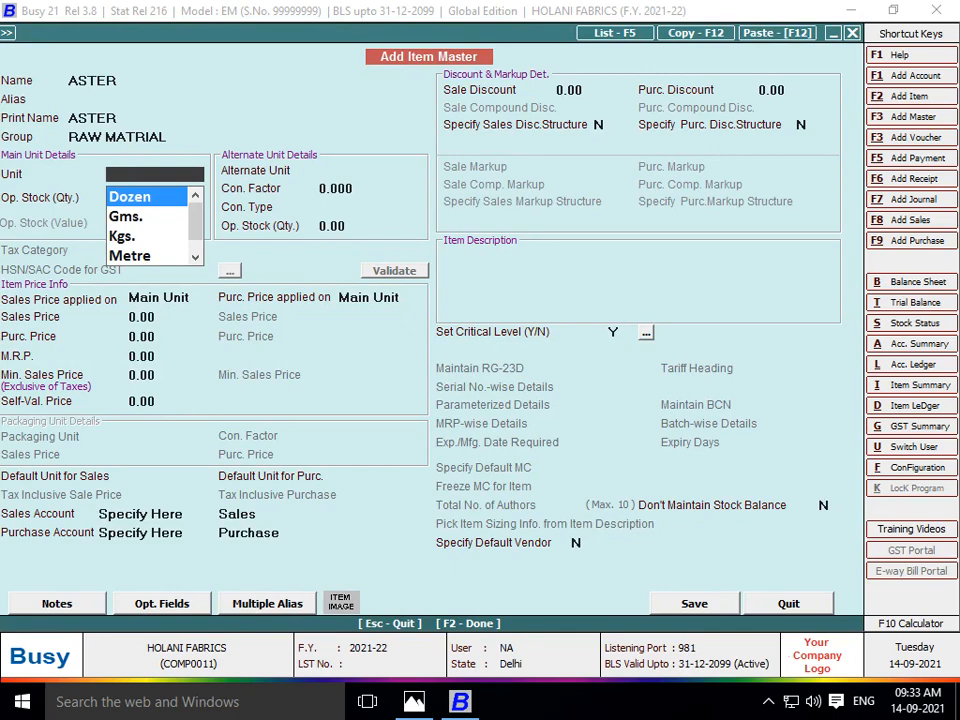
- Set the ASTER item's unit to Metre and save the item master
text(mt)
key(Return)
key(Return)
key(Return)
key(Return)
key(Return)
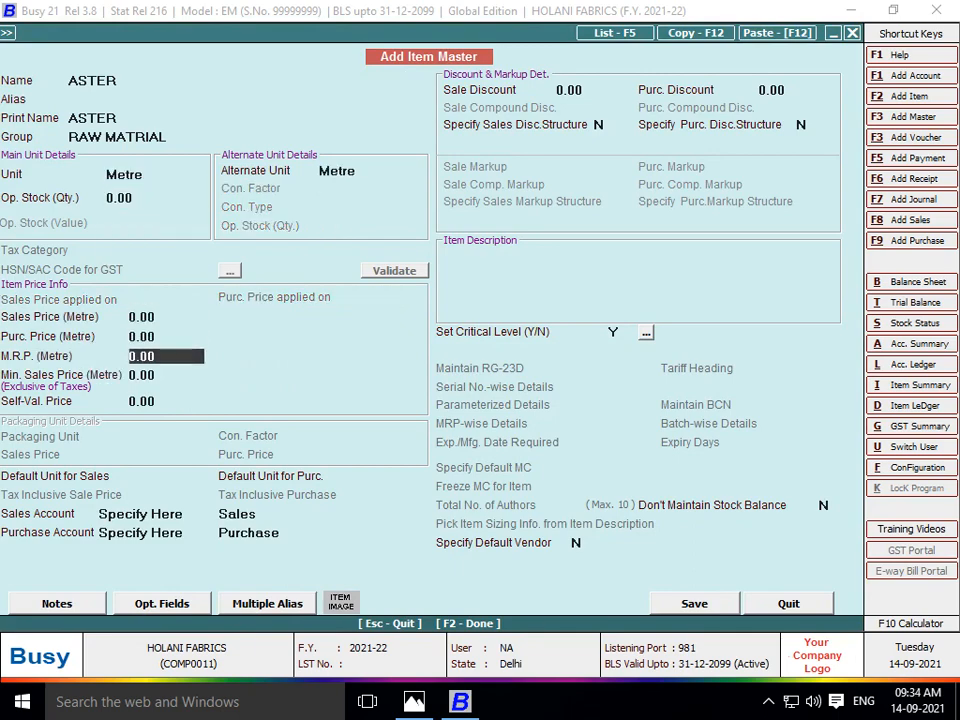
key(F2)
- Fill the ASTER voucher line with quantity 150000 and price 0.50, taken from the invoice image in Photos
key(alt+Tab)
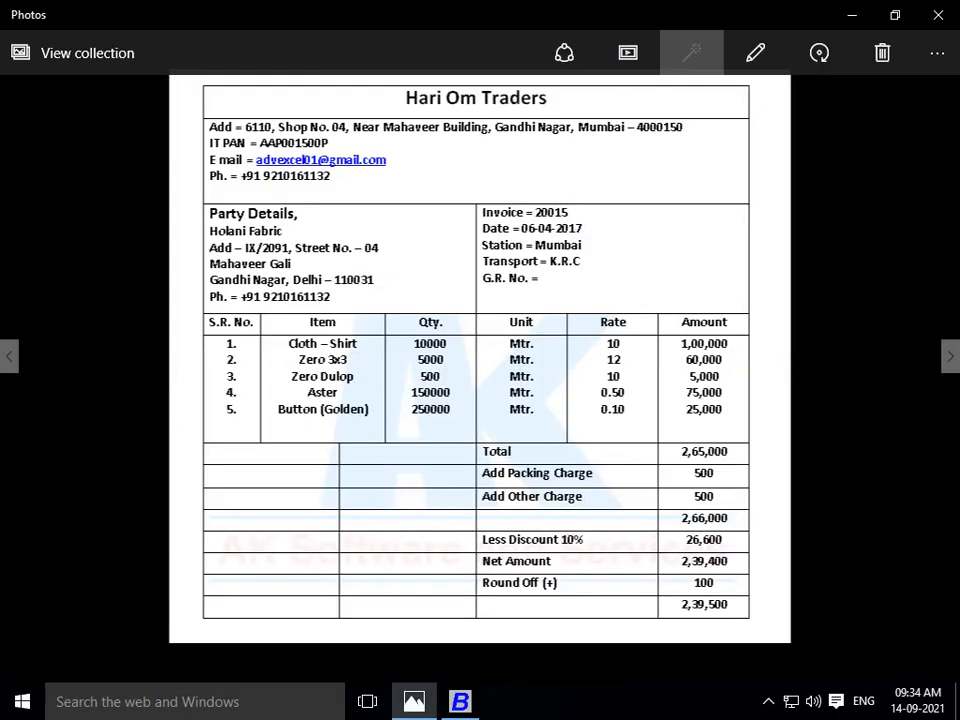
key(alt+Tab)
key(alt+Tab)
key(alt+Tab)
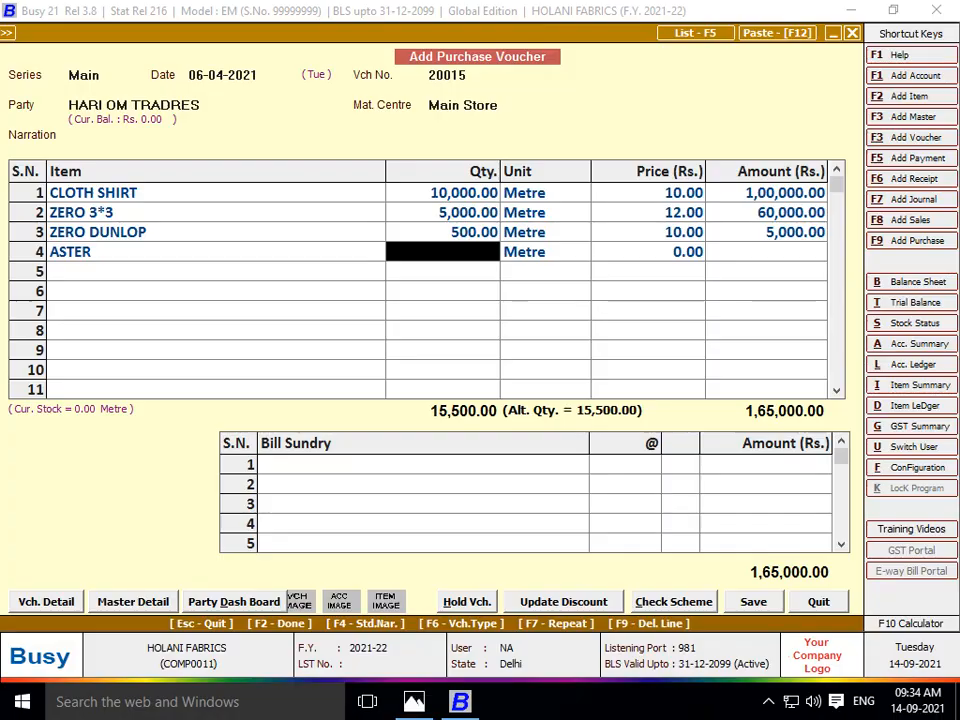
text(150000)
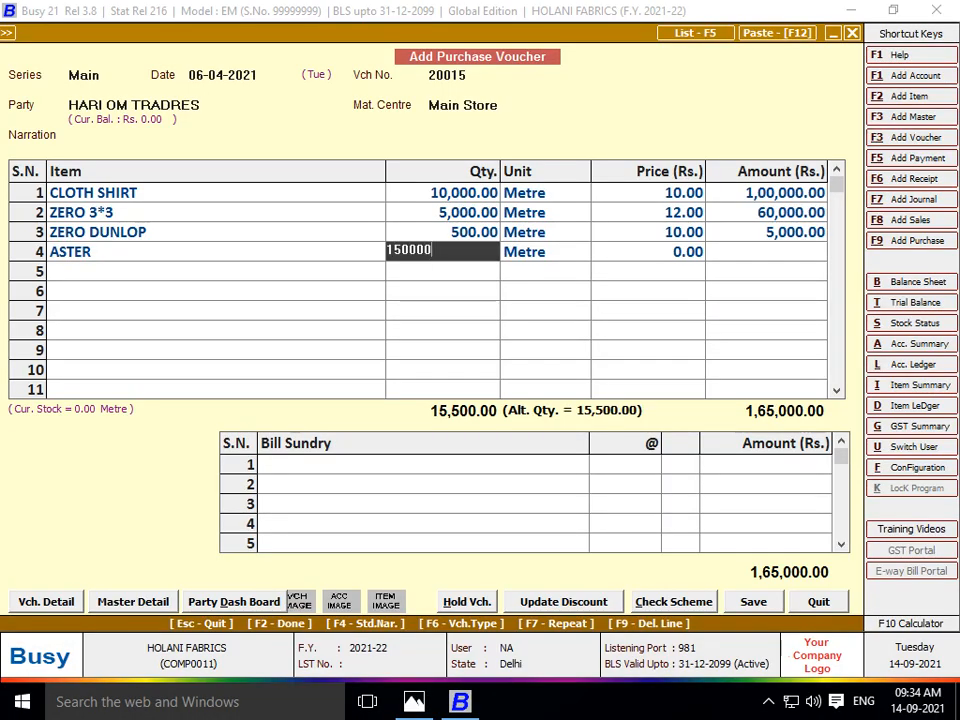
key(Return)
key(alt+Tab)
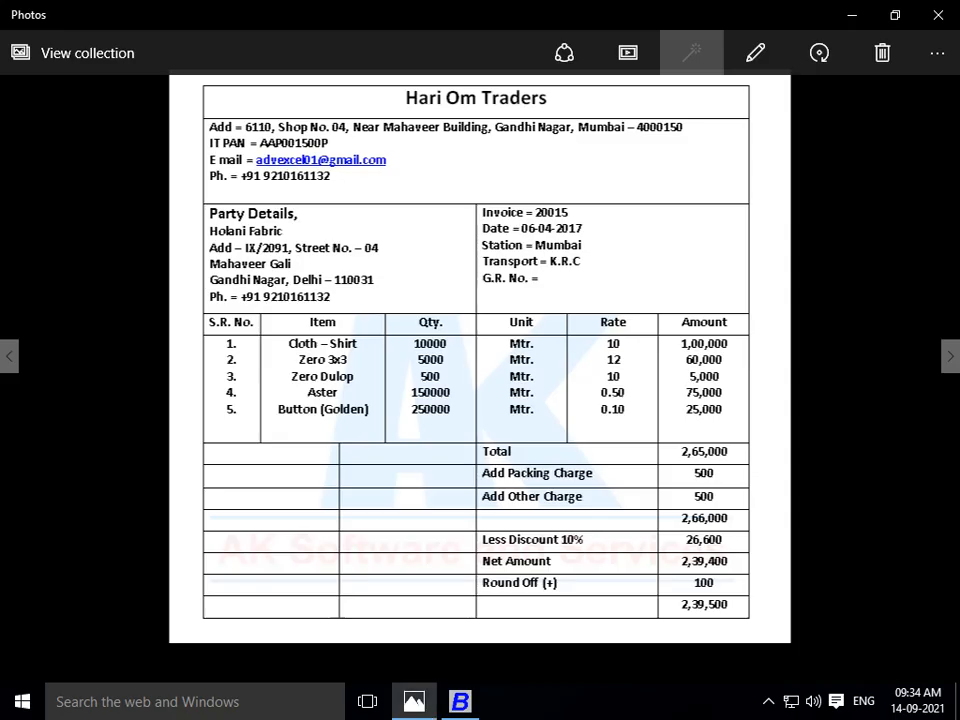
key(alt+Tab)
text(0.5)
key(Return)
key(Return)
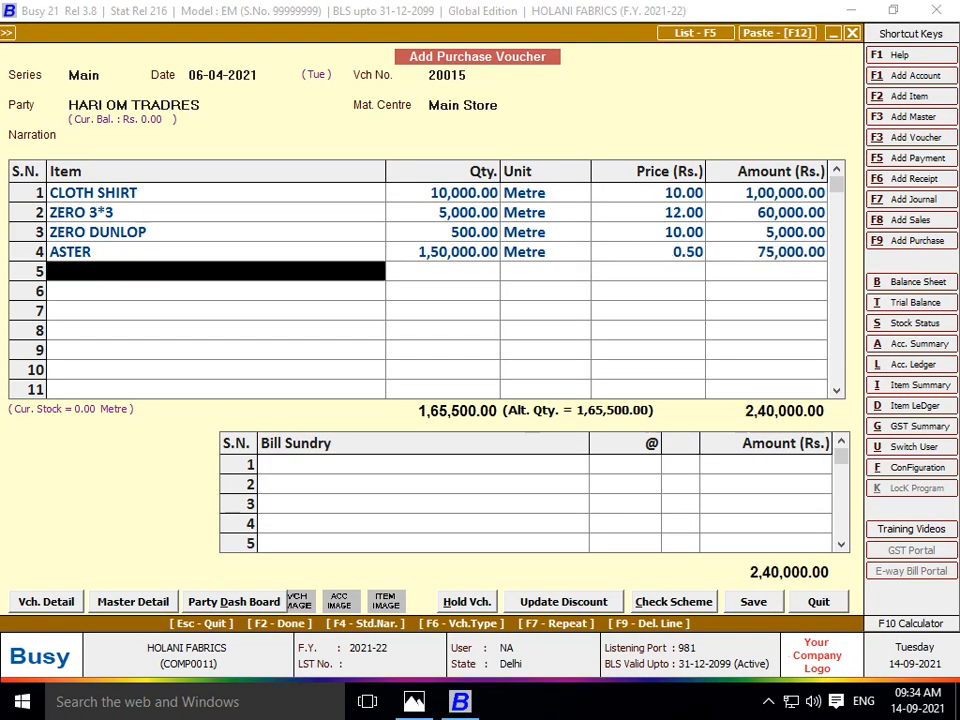
- Start a new item master from the fifth voucher line, named BUTTON GOLDEN and placed in the RAW MATRIAL group
key(F3)
key(alt+Tab)
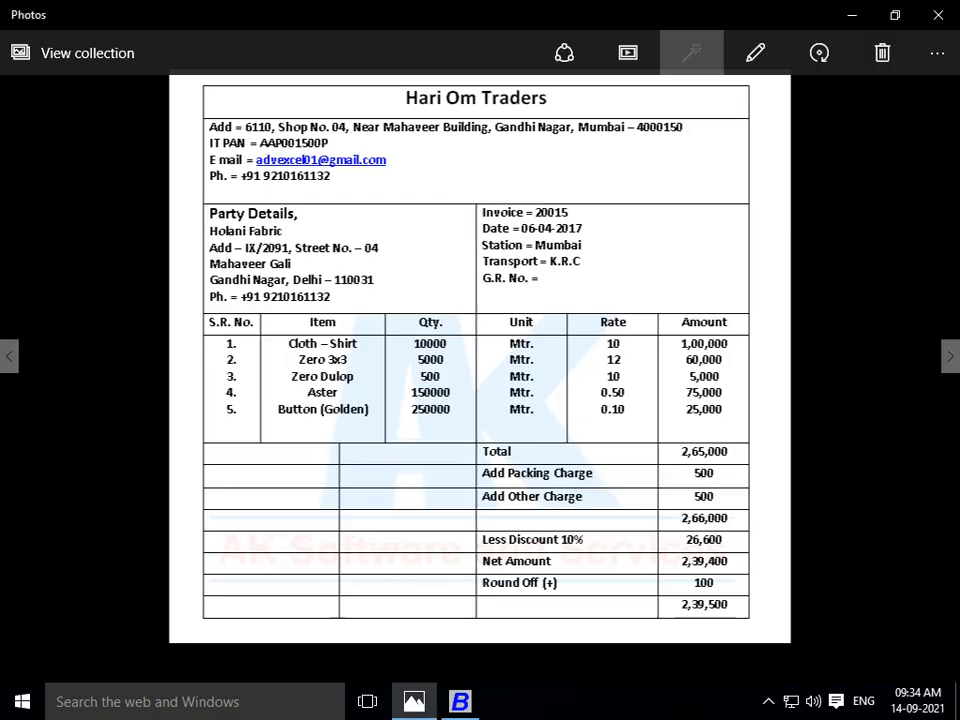
key(alt+Tab)
text(BU)
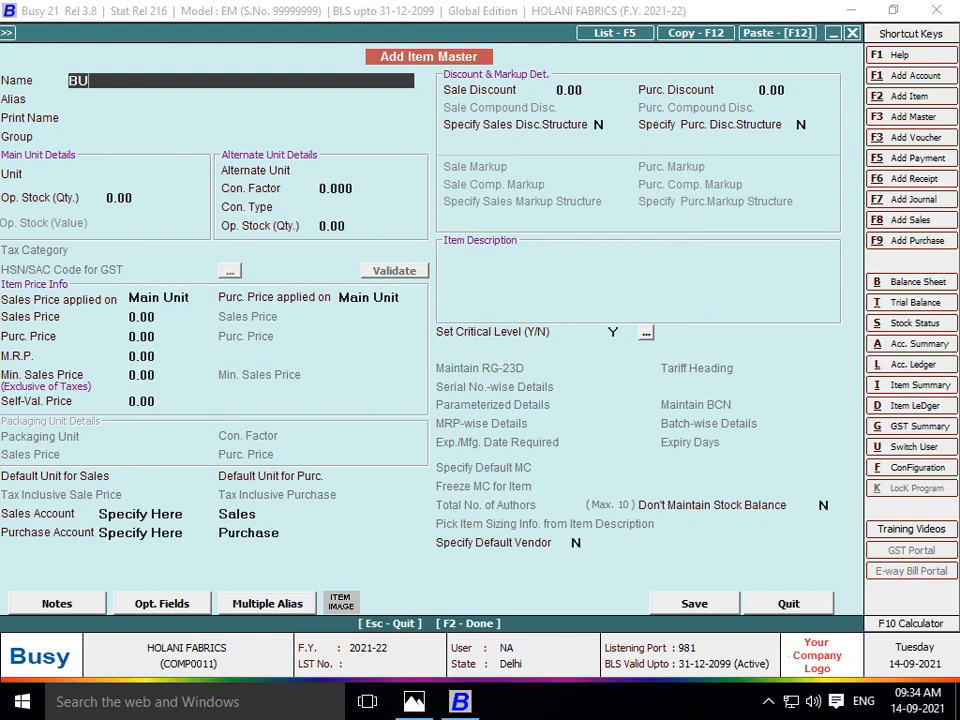
text(TTON GOLDEN)
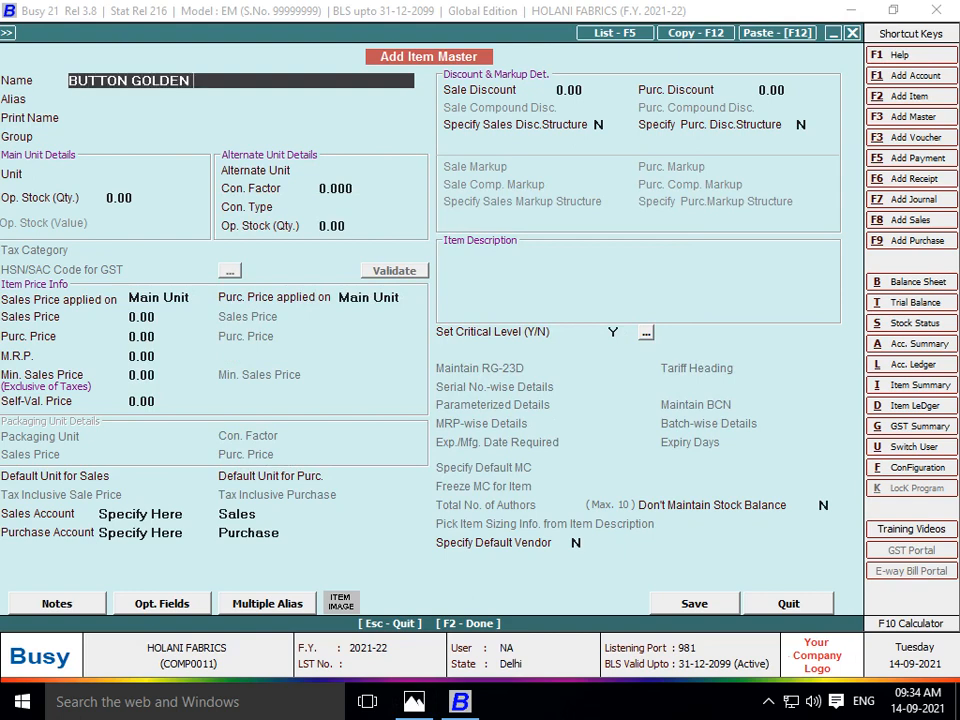
key(Return)
key(Return)
key(Return)
key(Down)
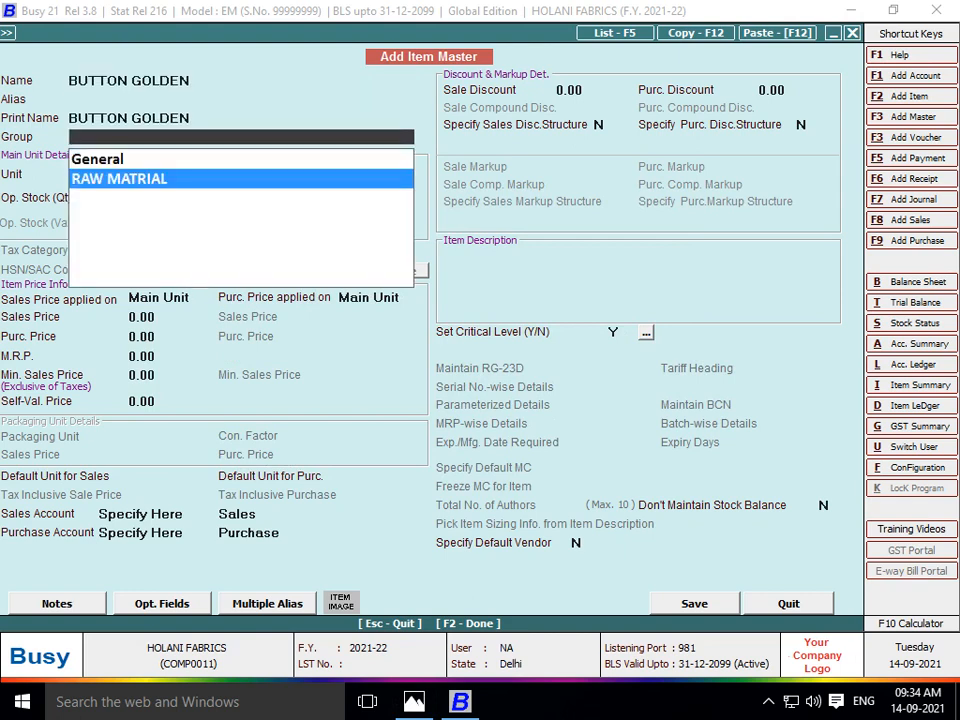
key(Return)
- Set the BUTTON GOLDEN item's unit to Pcs. and save the item master
text(MT)
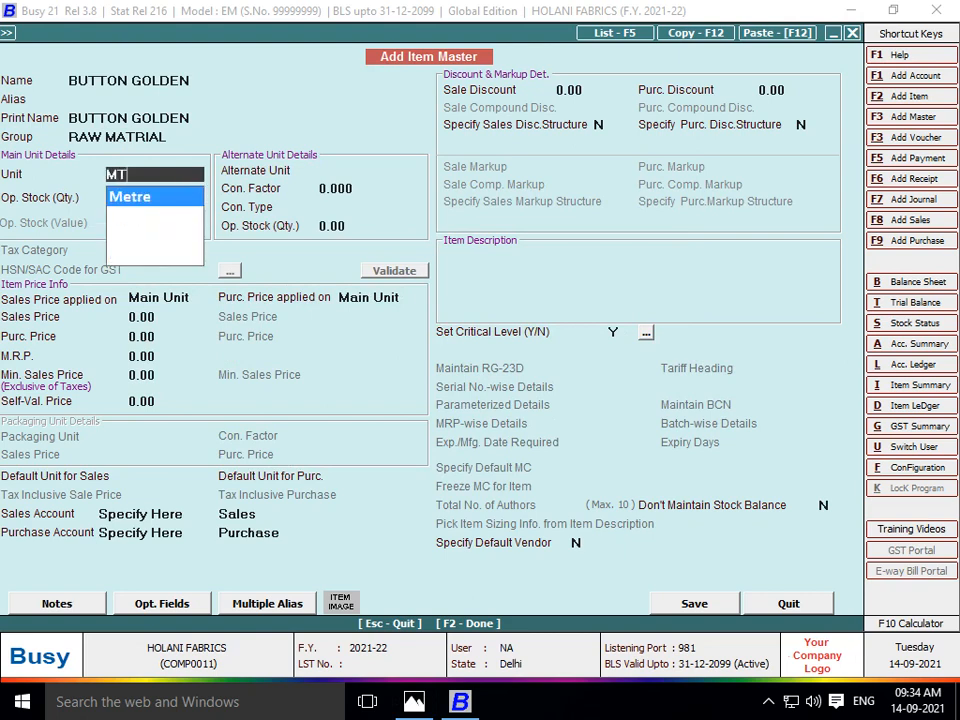
key(BackSpace)
key(BackSpace)
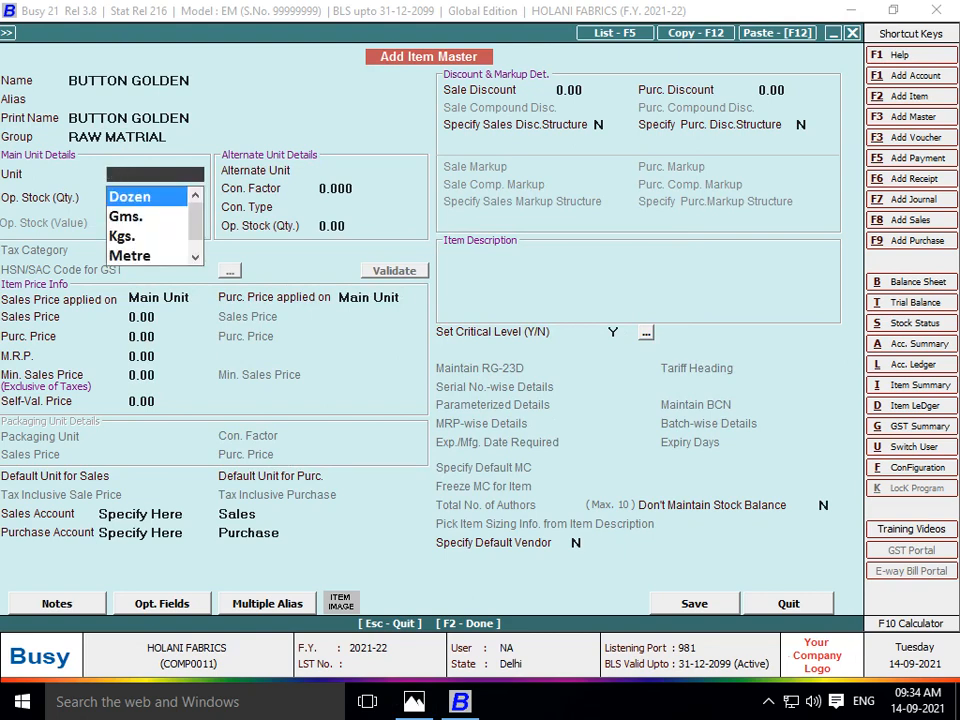
text(PC)
key(Return)
key(Return)
key(Return)
key(Return)
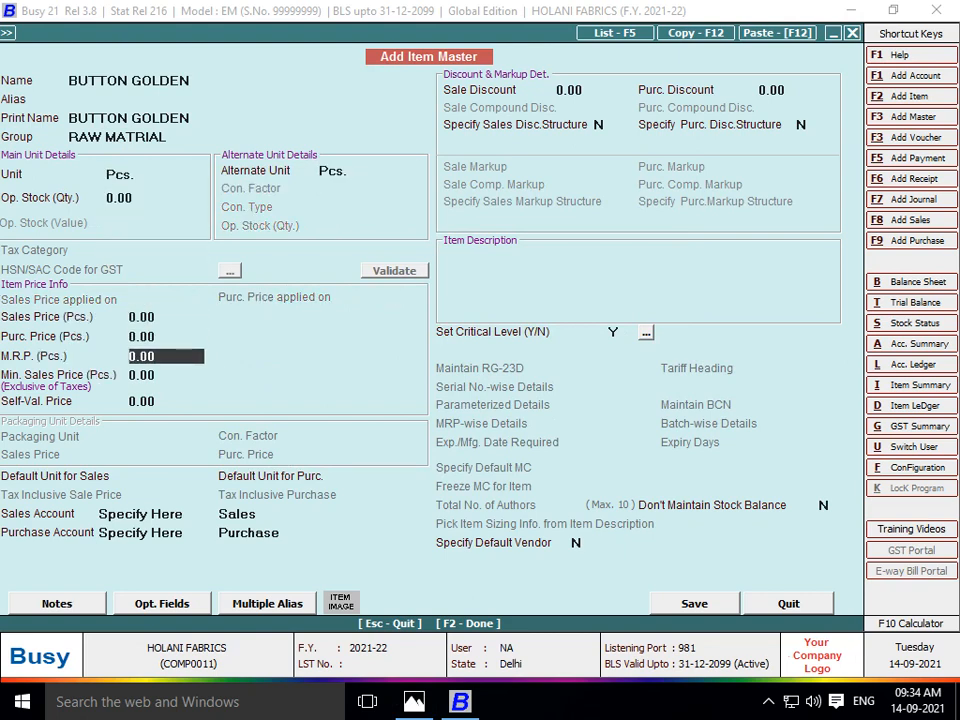
key(F2)
- Enter quantity 250000 in pieces on the BUTTON GOLDEN voucher line, following the invoice image in Photos
key(alt+Tab)
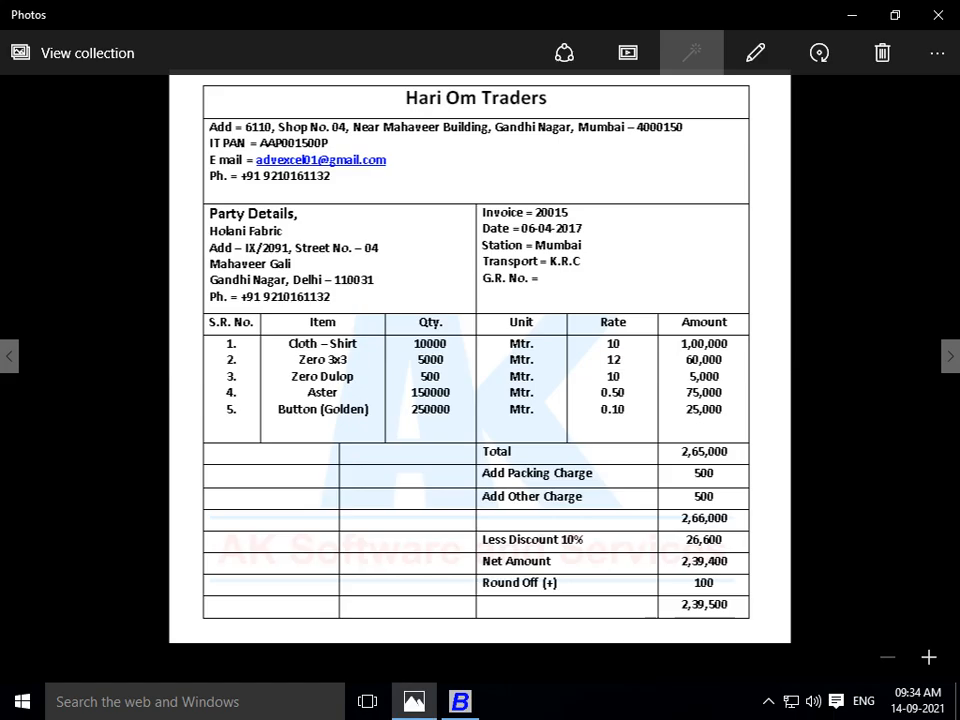
key(alt+Tab)
key(alt+Tab)
key(alt+Tab)
text(2,50,0)
text(0)
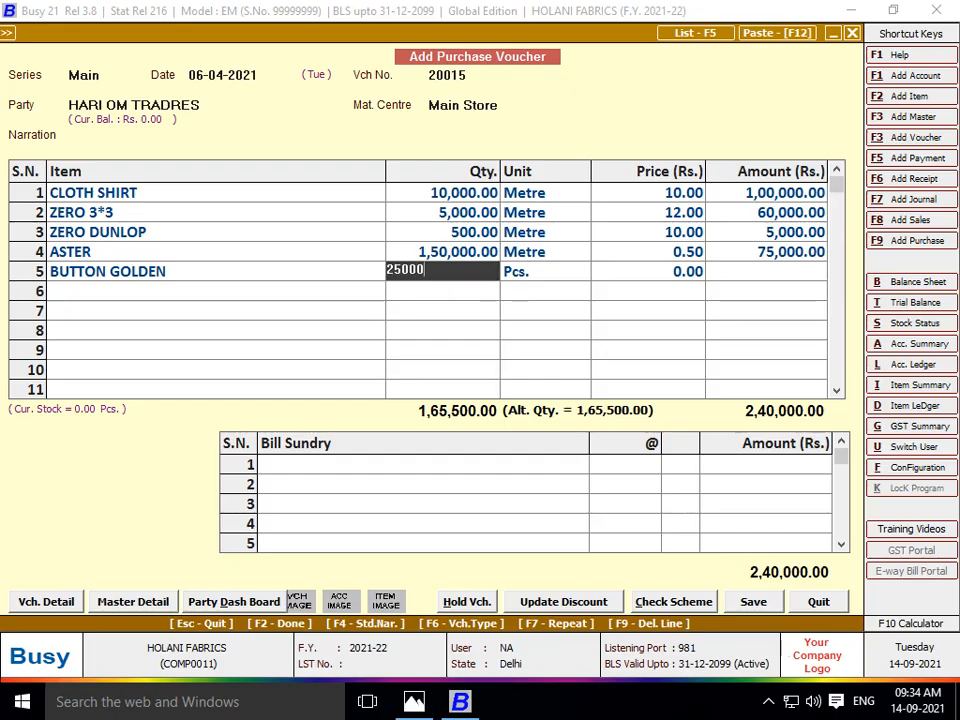
text(0)
key(Return)
key(Return)
- Set the BUTTON GOLDEN price to 0.10 and finish the line
key(alt+Tab)
key(alt+Tab)
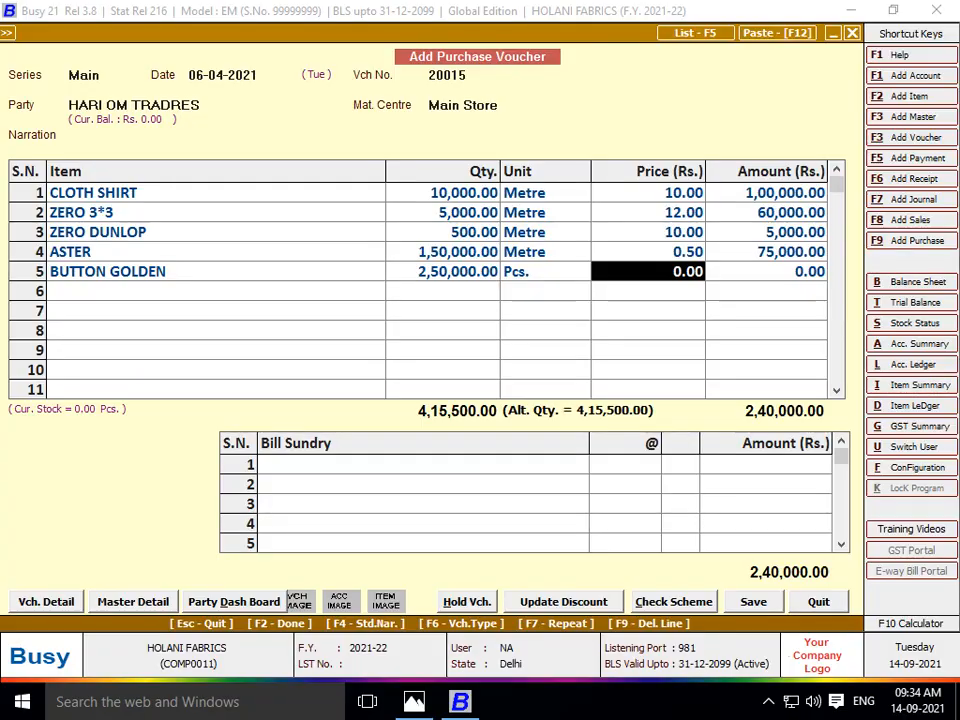
text(0.10)
key(Return)
key(Return)
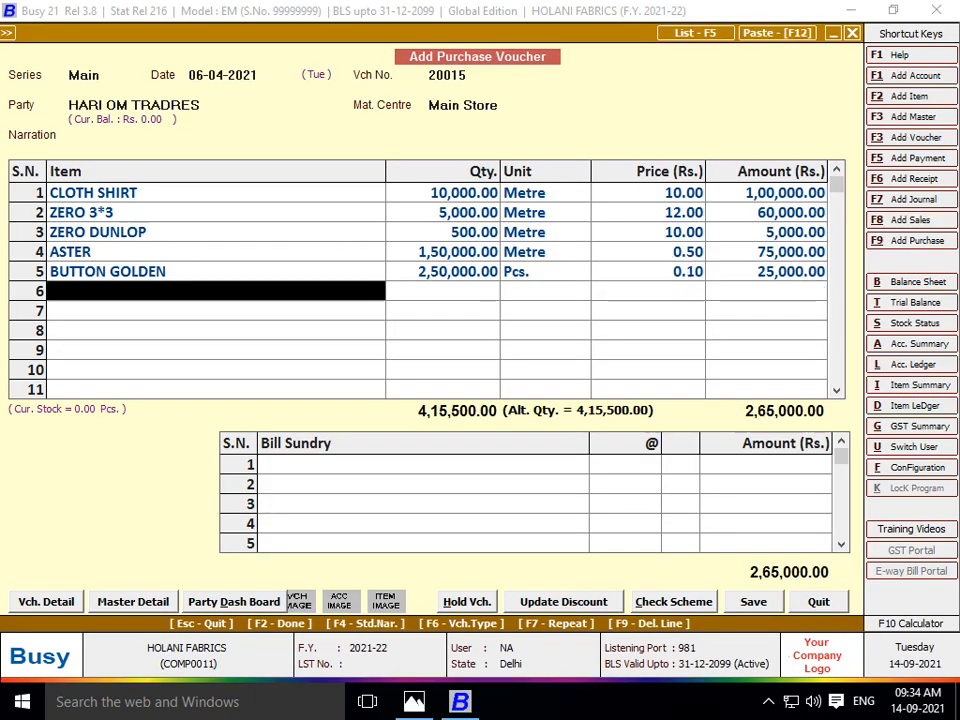
- End the item list and add the PACKING CHARGES bill sundry with an amount of 500, per the invoice image
key(alt+Tab)
key(alt+Tab)
key(Return)
text(pACK)
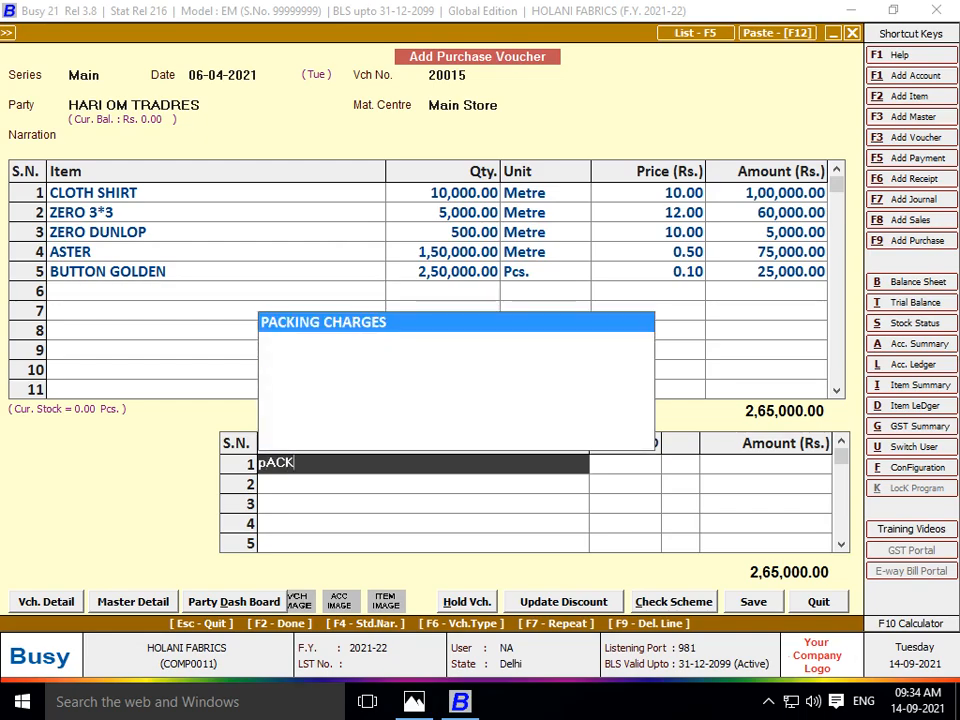
key(Return)
key(alt+Tab)
key(alt+Tab)
text(500)
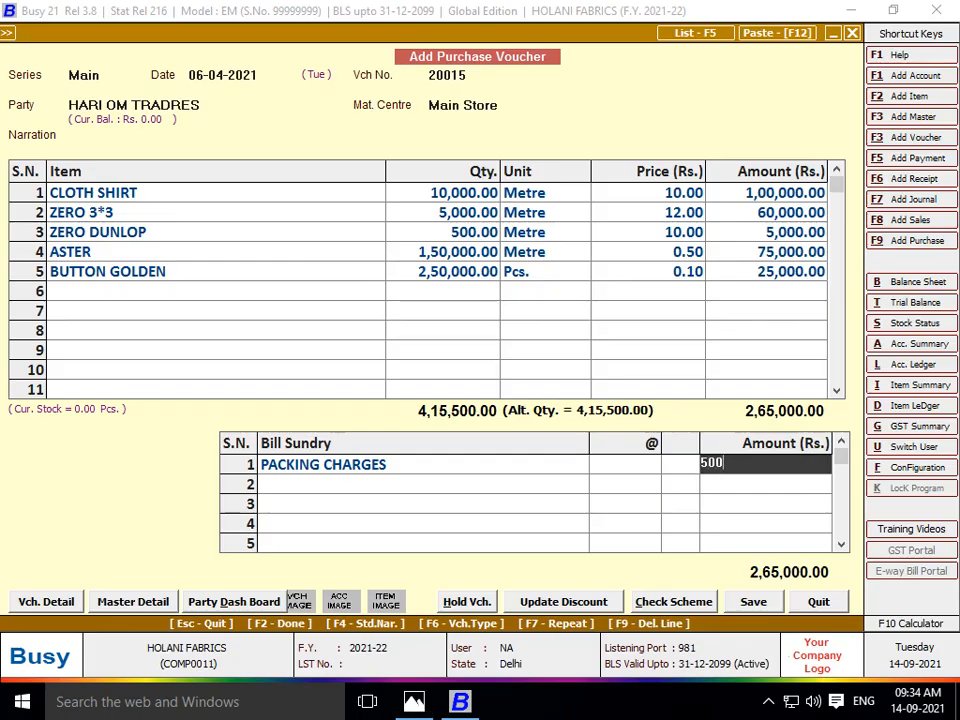
key(Return)
- Add the OTHER EXP bill sundry with an amount of 500
text(OTH)
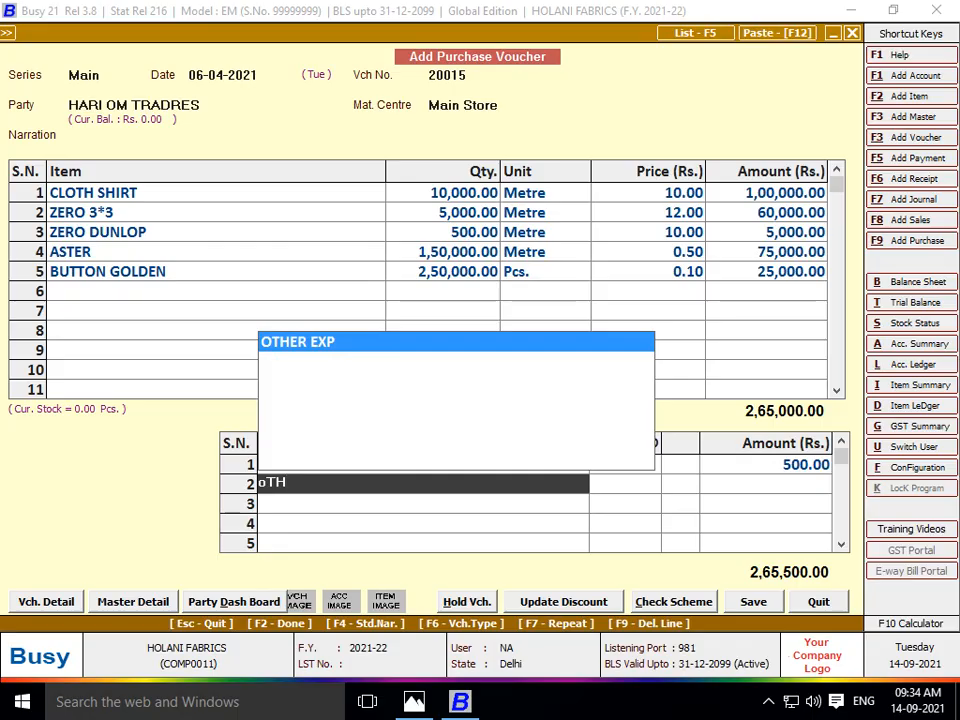
key(Return)
key(alt+Tab)
key(alt+Tab)
text(5)
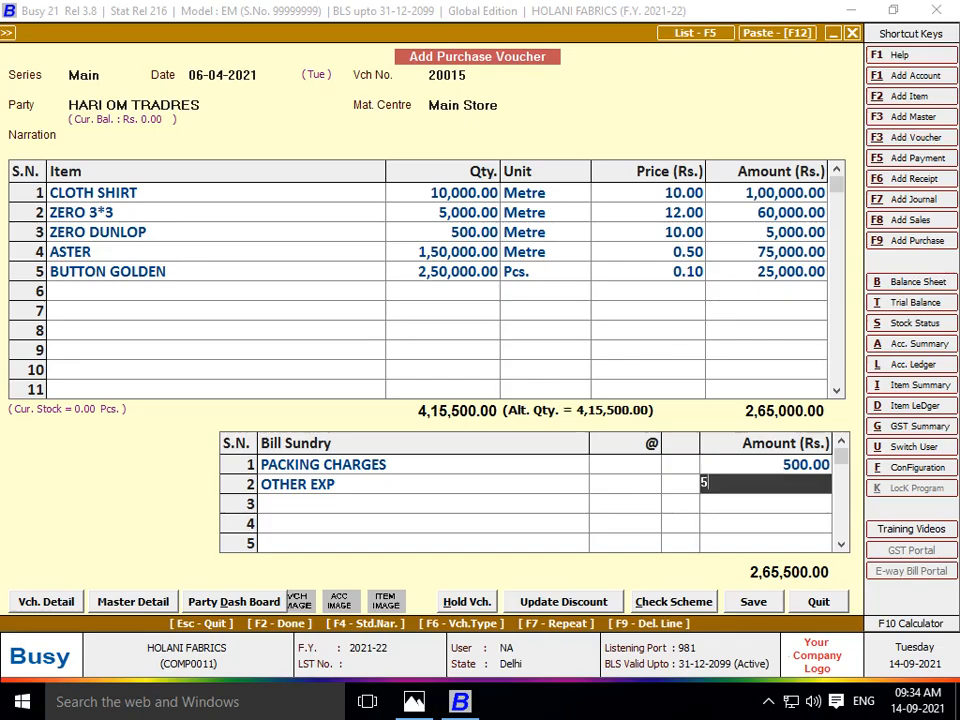
key(Return)
- Add the Discount bill sundry at 10% and compare it with the invoice image in Photos
text(disc)
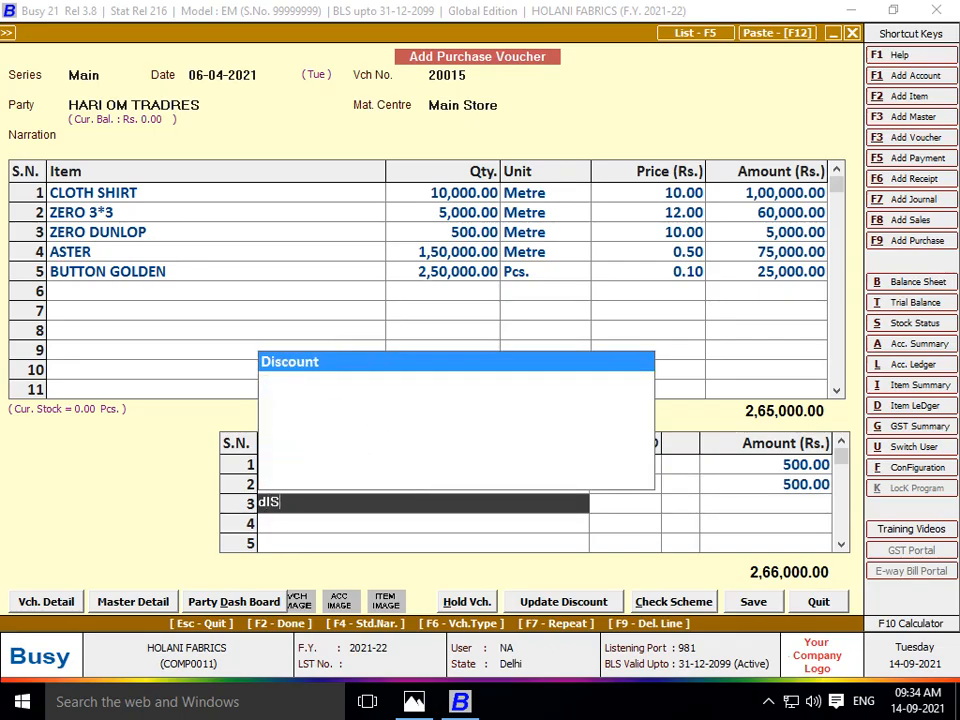
key(Return)
key(alt+Tab)
key(alt+Tab)
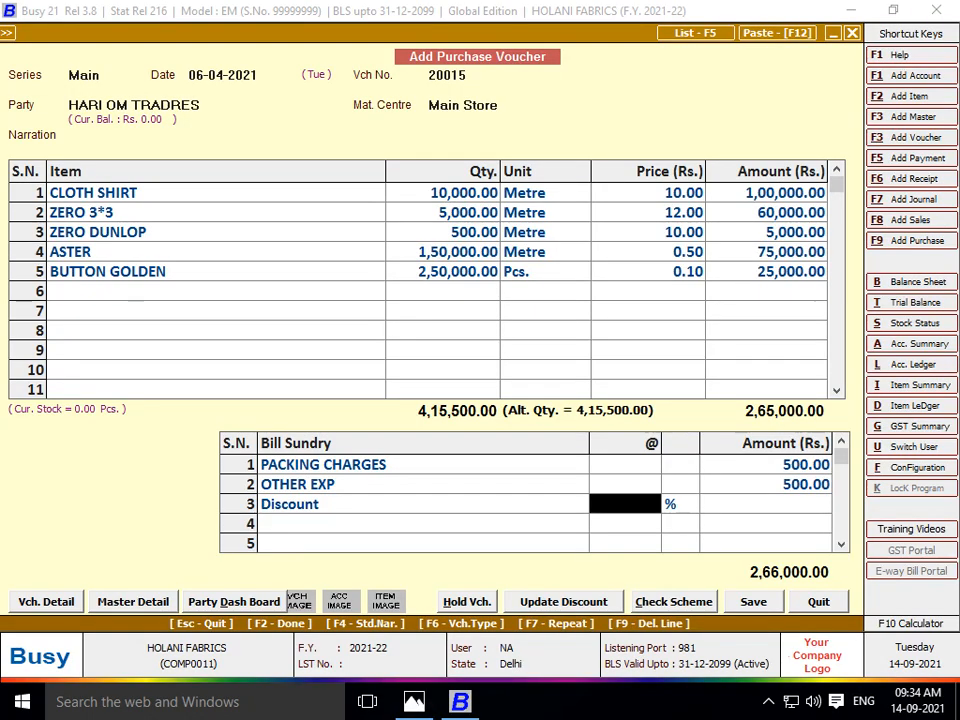
text(10)
key(Return)
key(alt+Tab)
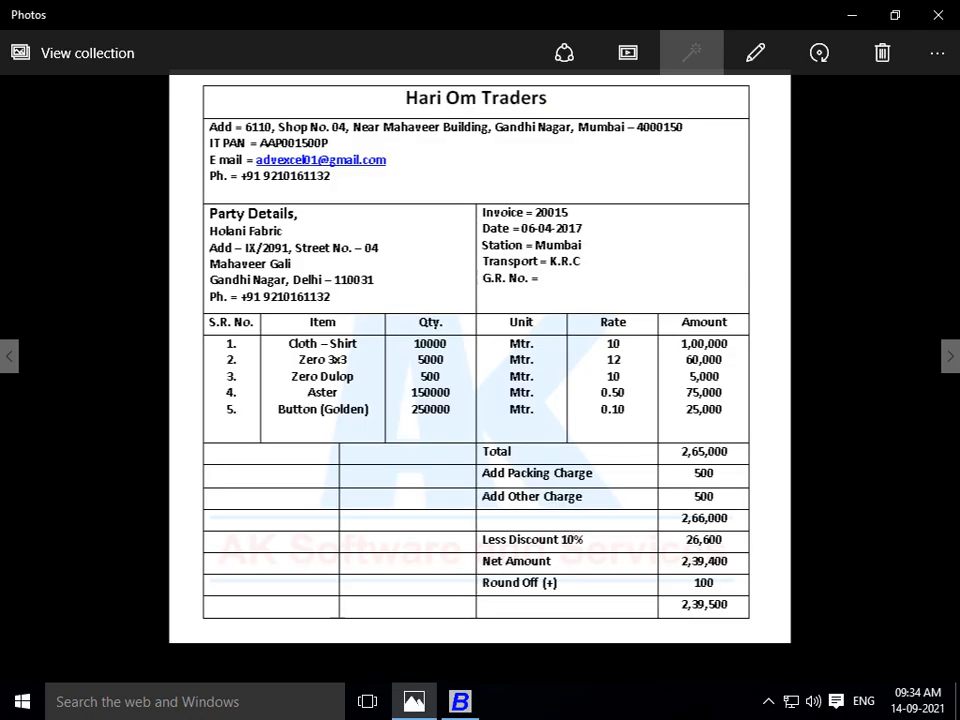
key(alt+Tab)
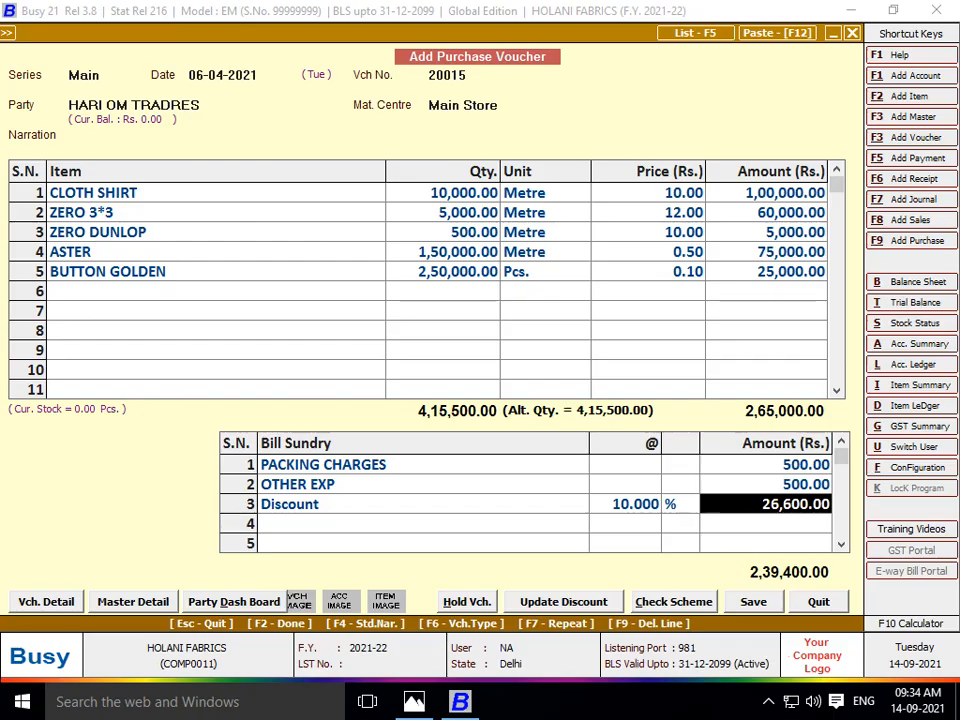
- Add the Rounded Off (+) bill sundry with an amount of 100
key(Return)
text(rOU)
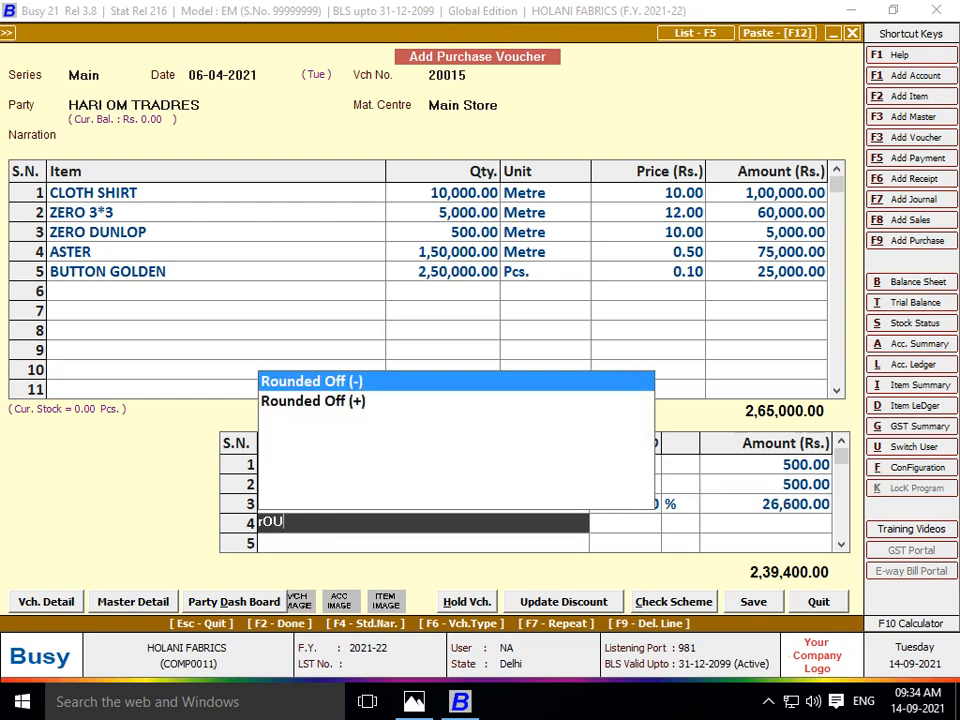
key(Down)
key(Return)
key(Return)
key(Up)
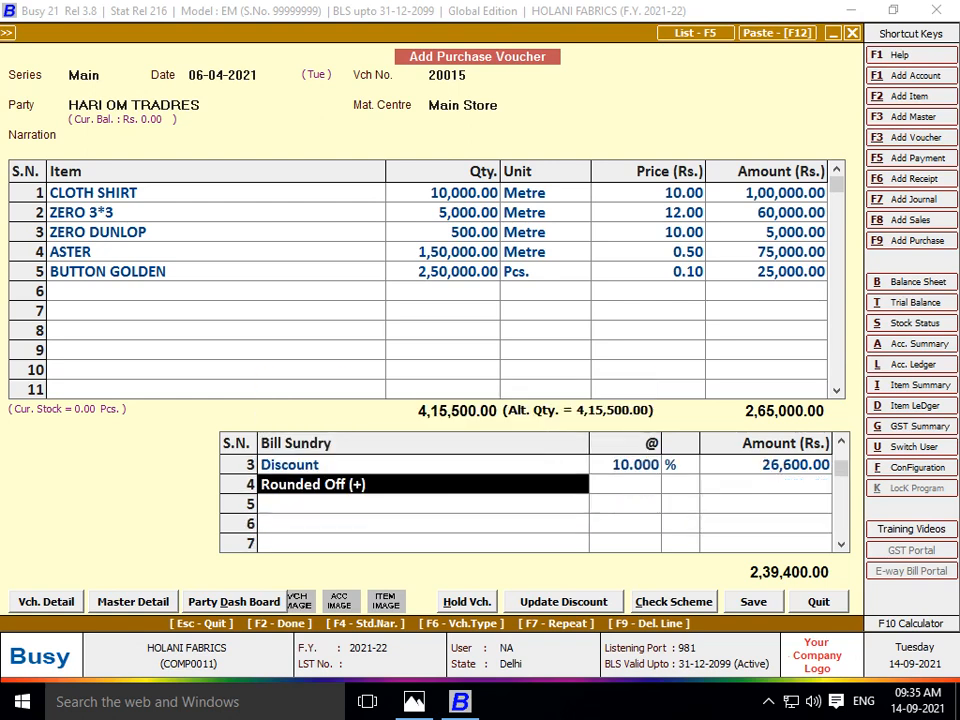
key(Return)
text(100)
key(Return)
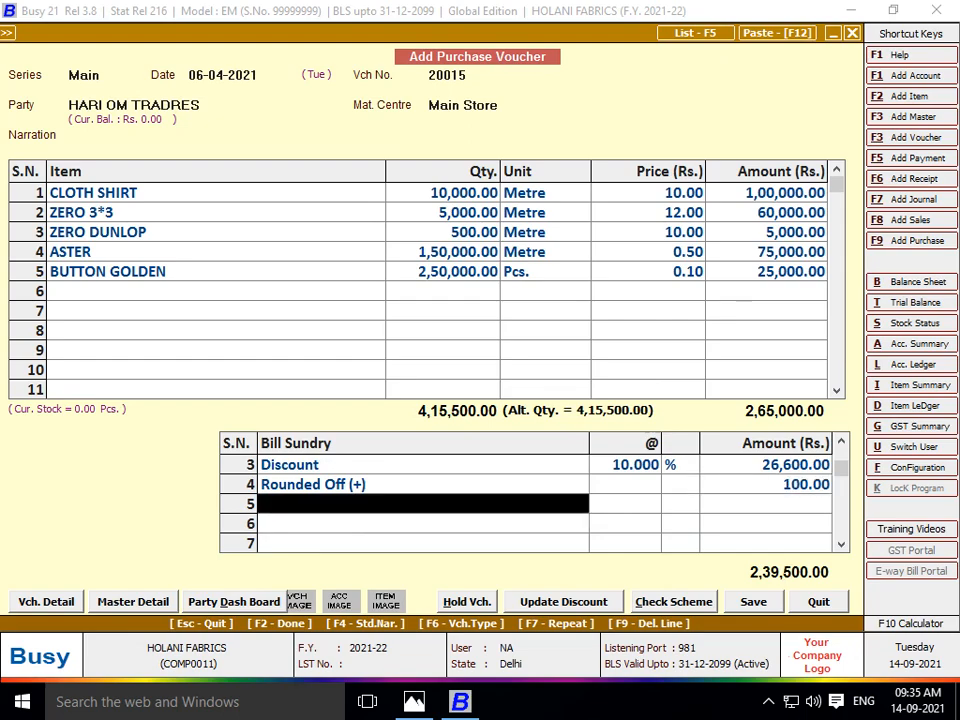
- Compare the voucher with the invoice image in Photos, then save it in Busy with the transport details left blank
key(alt+Tab)
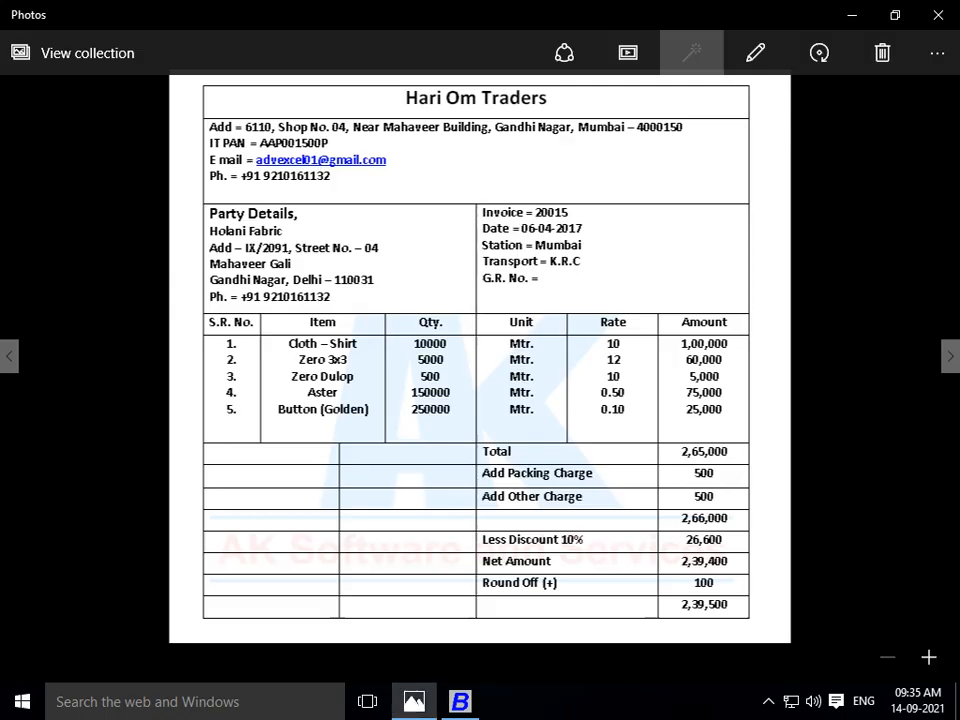
key(alt+Tab)
key(Return)
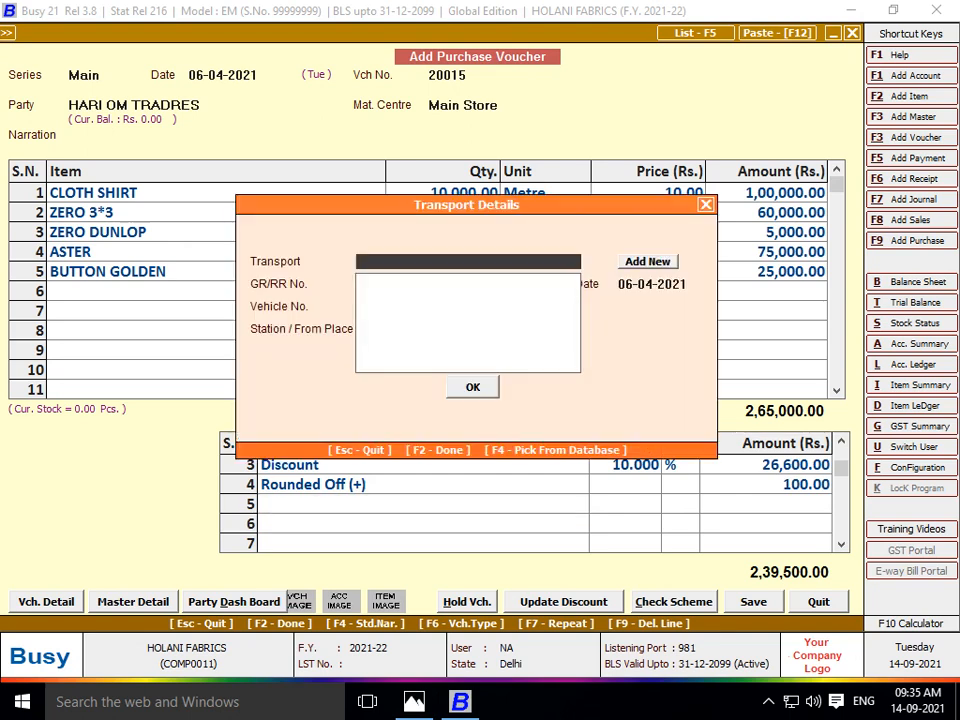
key(F2)
key(Left)
key(Return)
key(Return)
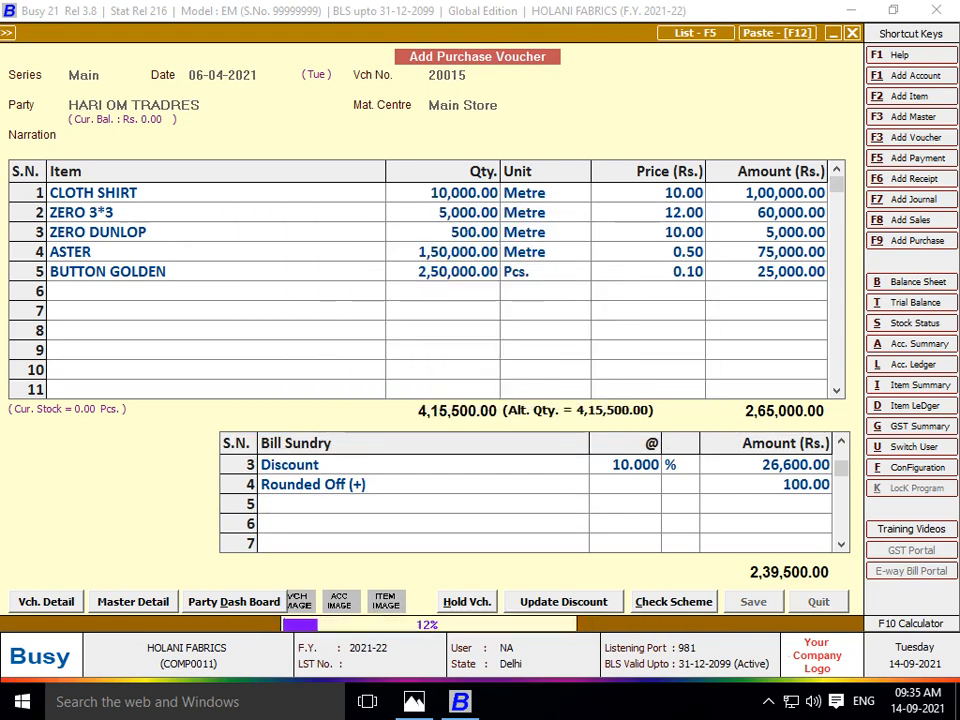
- Bring up the Hind Traders invoice image in Photos and return to the new purchase voucher in Busy
key(alt+Tab)
key(Right)
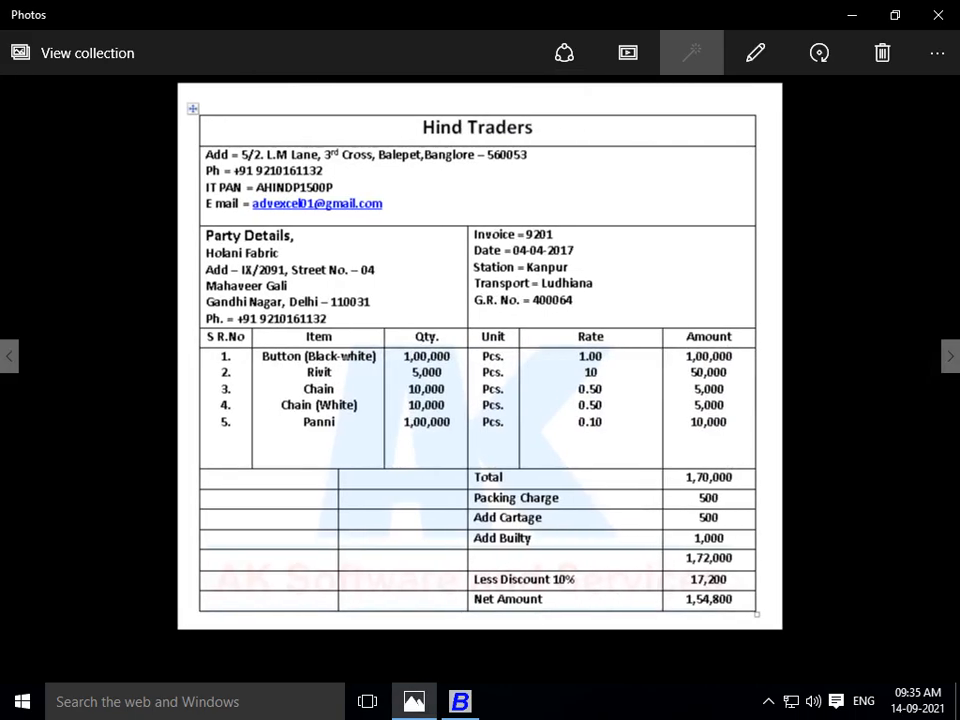
key(Right)
key(Left)
key(alt+Tab)
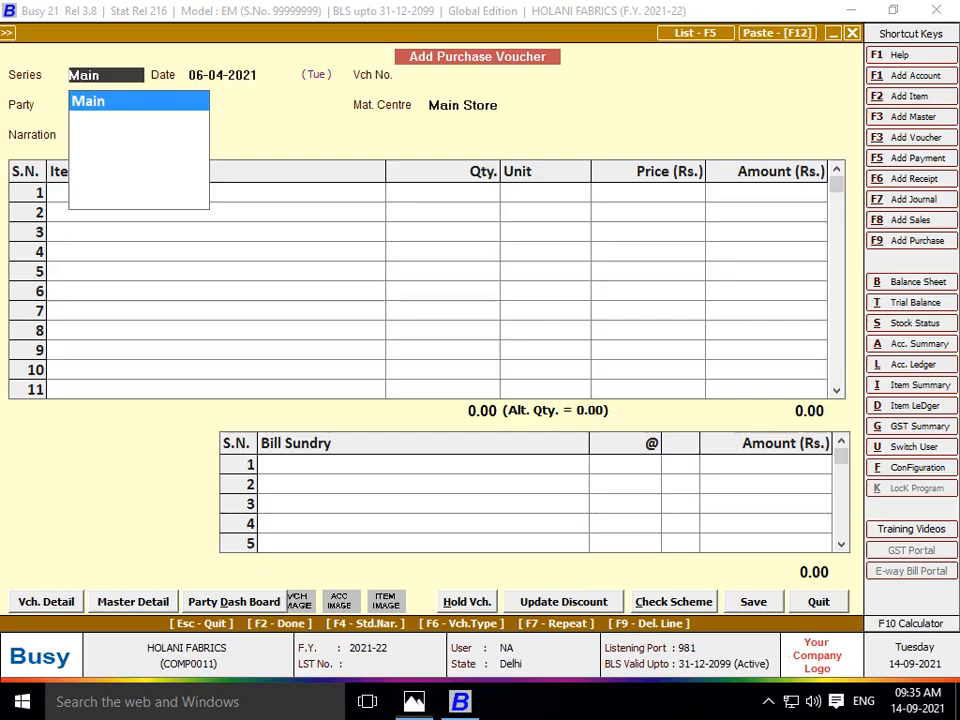
- Keep the Main series and set the voucher date to 04-04-2021 and the voucher number to 9201
key(Return)
key(alt+Tab)
key(alt+Tab)
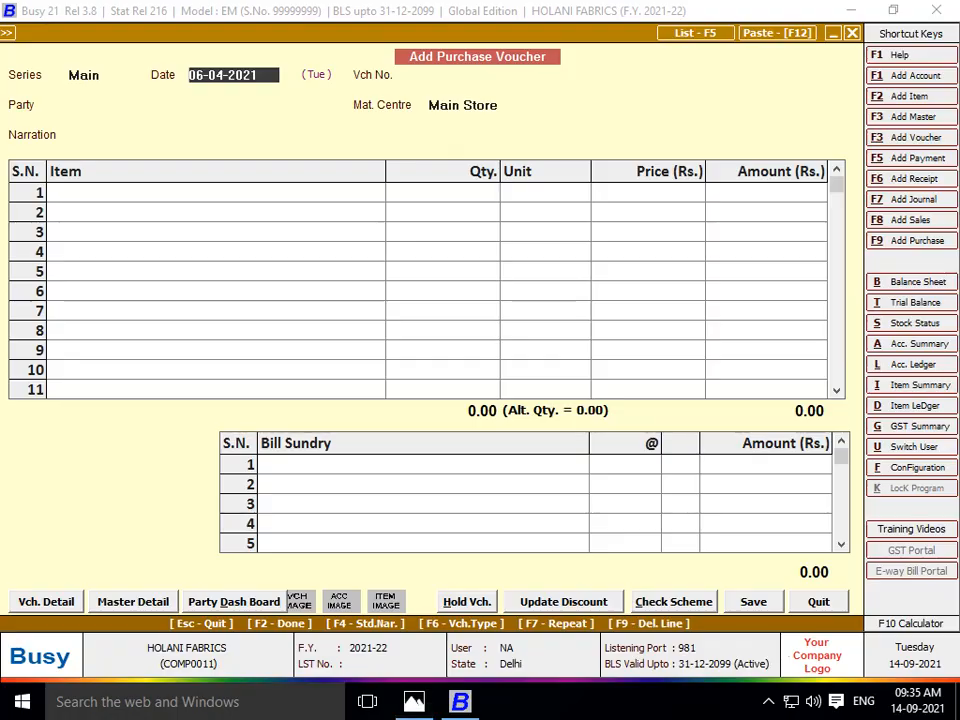
text(04-04-2021)
text(9201)
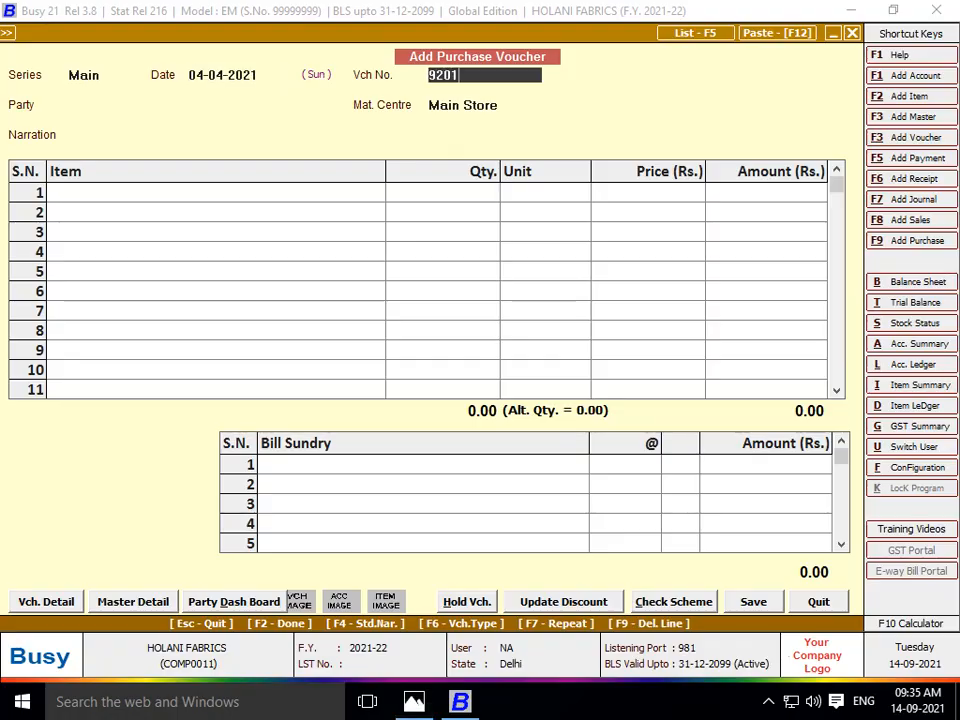
key(Return)
- Create the party account HIND TRADERS under the Sundry Creditors group and save it for use in the voucher
key(F3)
text(HIND)
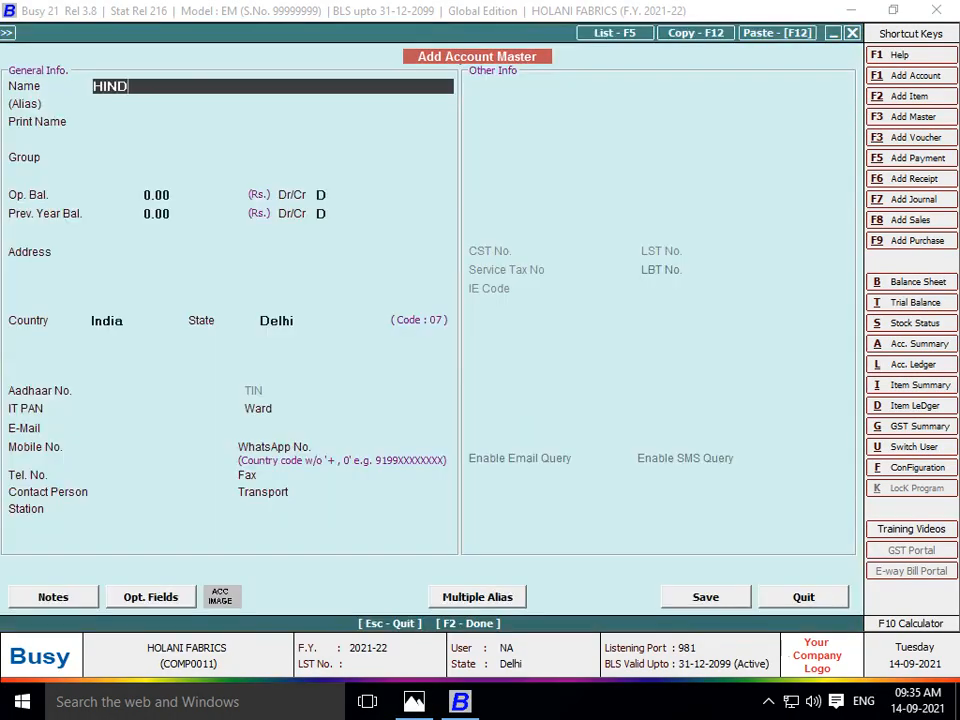
text( TRADERS)
key(Return)
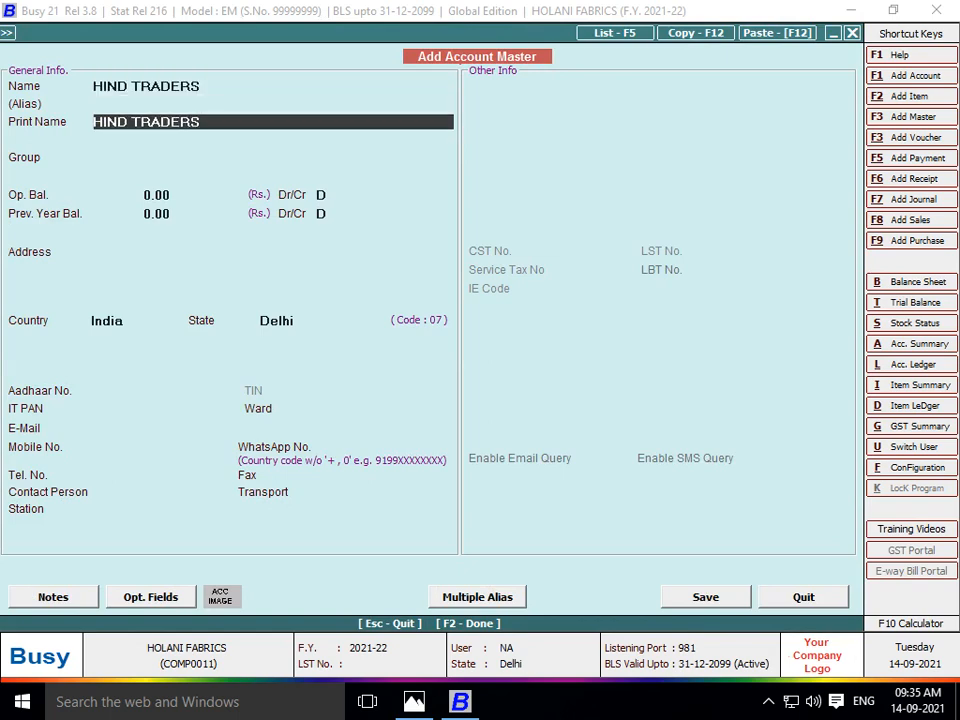
key(Return)
text(SUN)
key(Return)
key(Return)
key(Return)
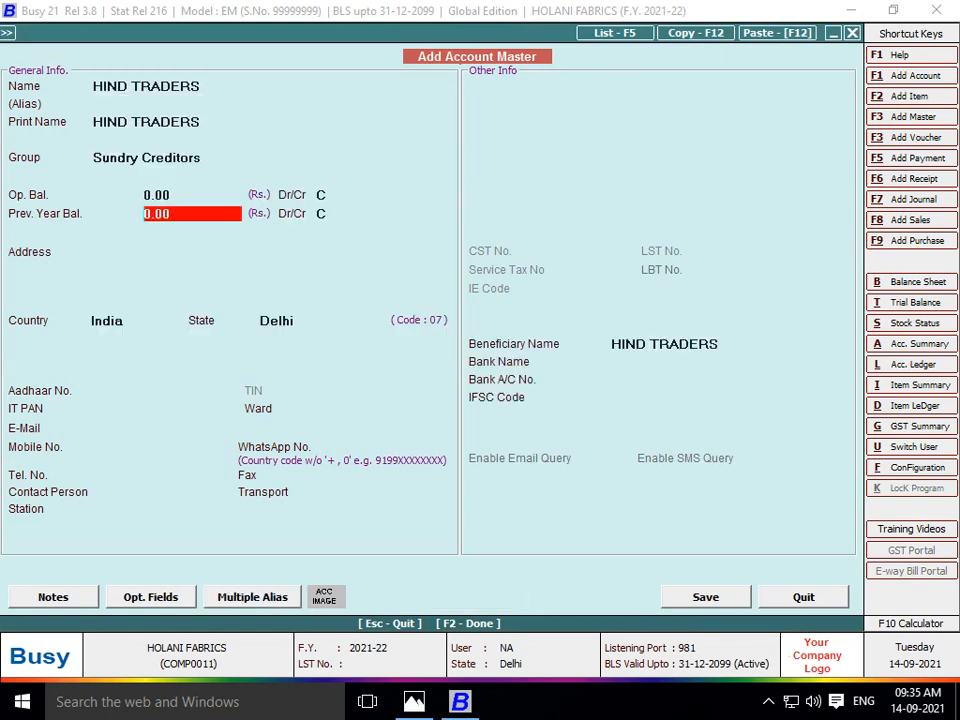
key(Return)
key(F2)
key(Return)
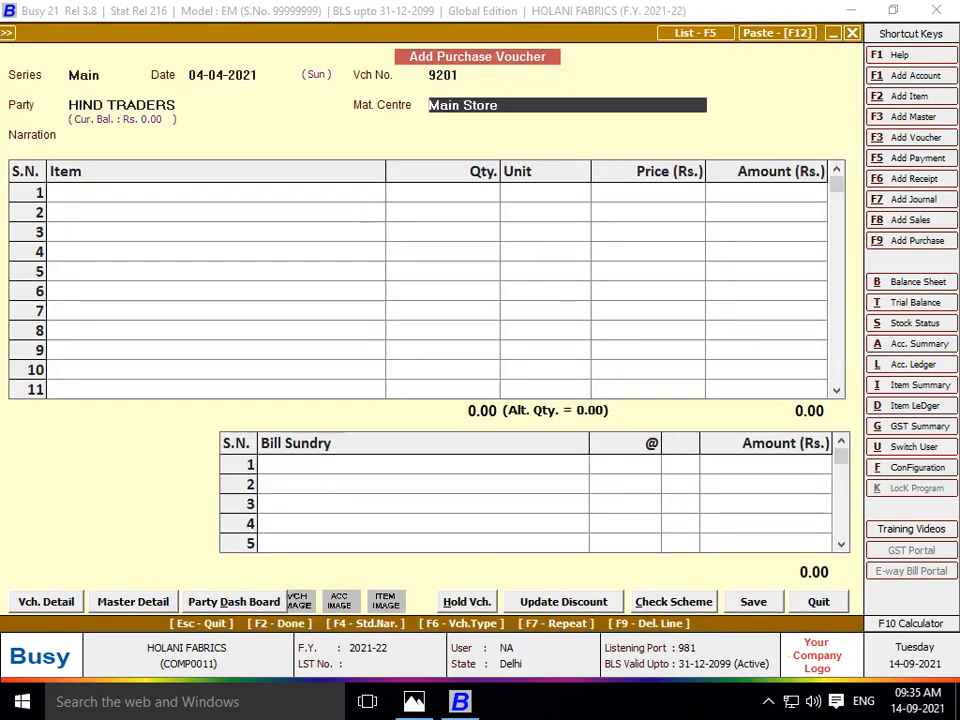
- Start a new item master from the first item line and name it BUTTON BLACK AND WHITE, per the invoice image
key(alt+Tab)
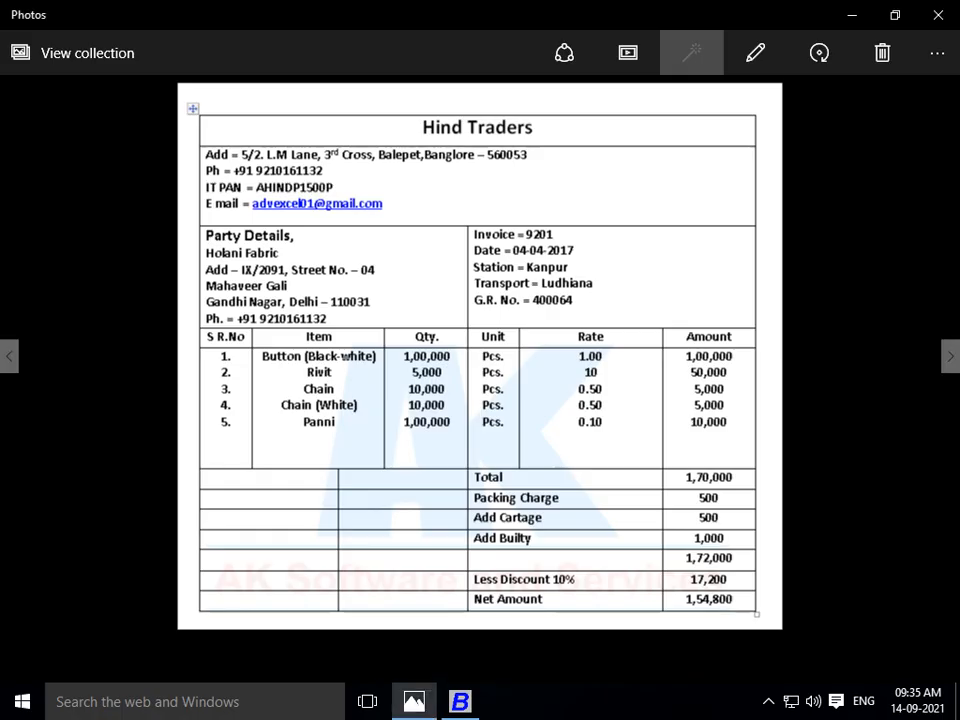
key(alt+Tab)
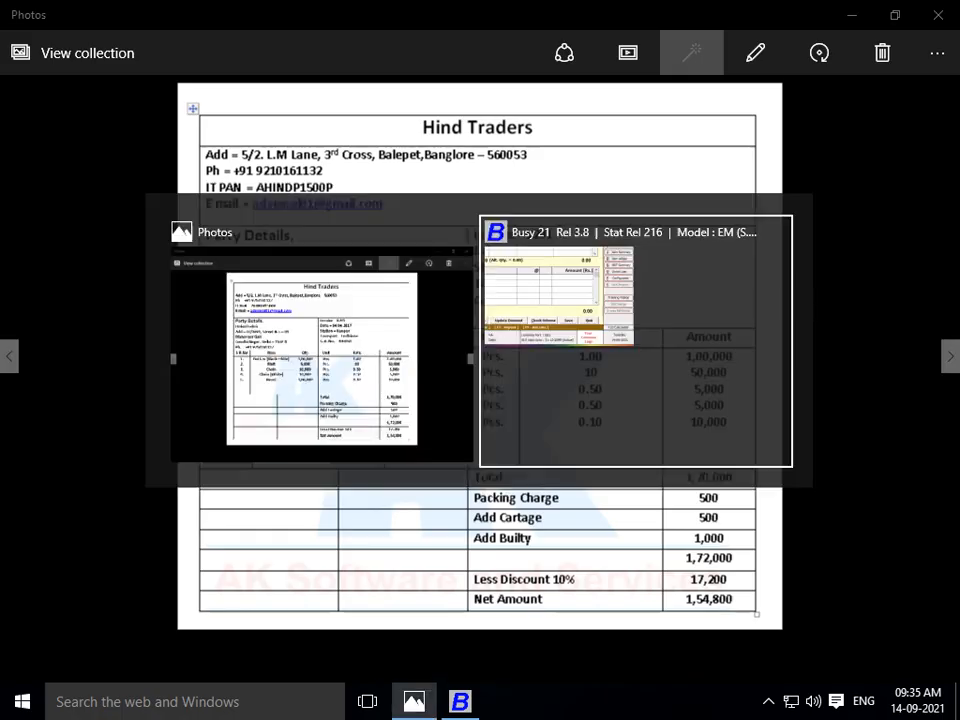
text(BUT)
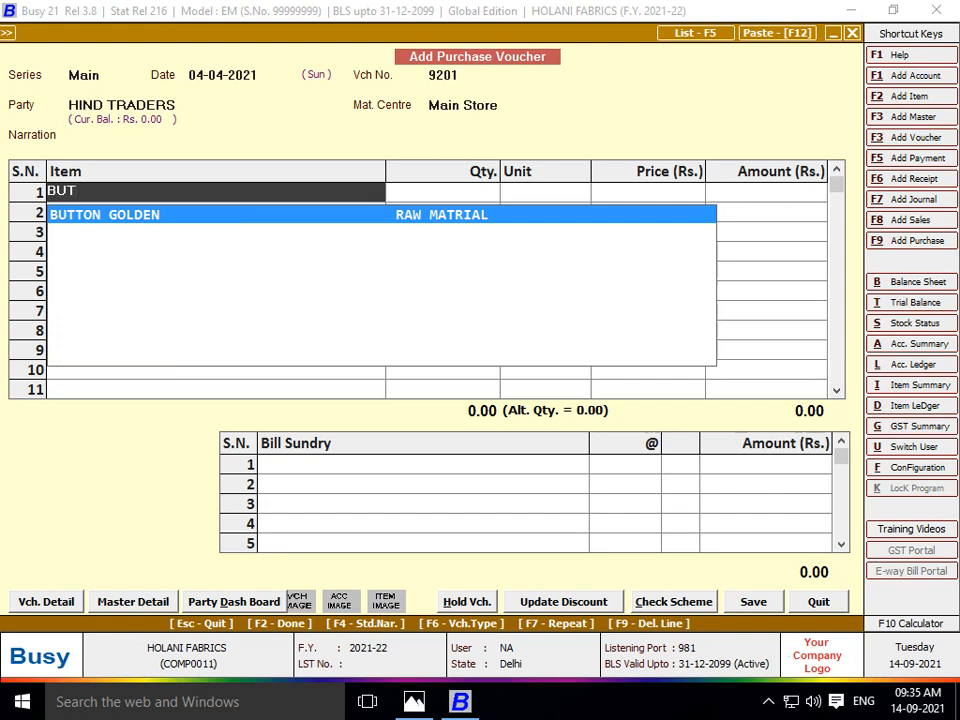
key(F3)
text(BUTTON )
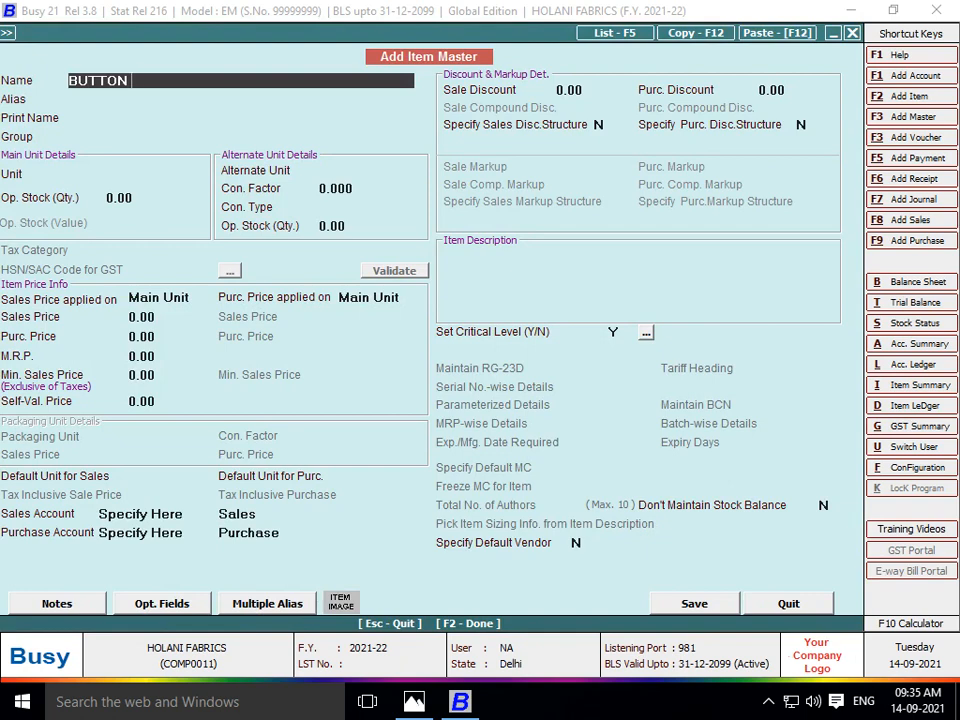
text(BALOA)
key(BackSpace)
key(BackSpace)
text(ACK AND WHITE)
key(Return)
key(Return)
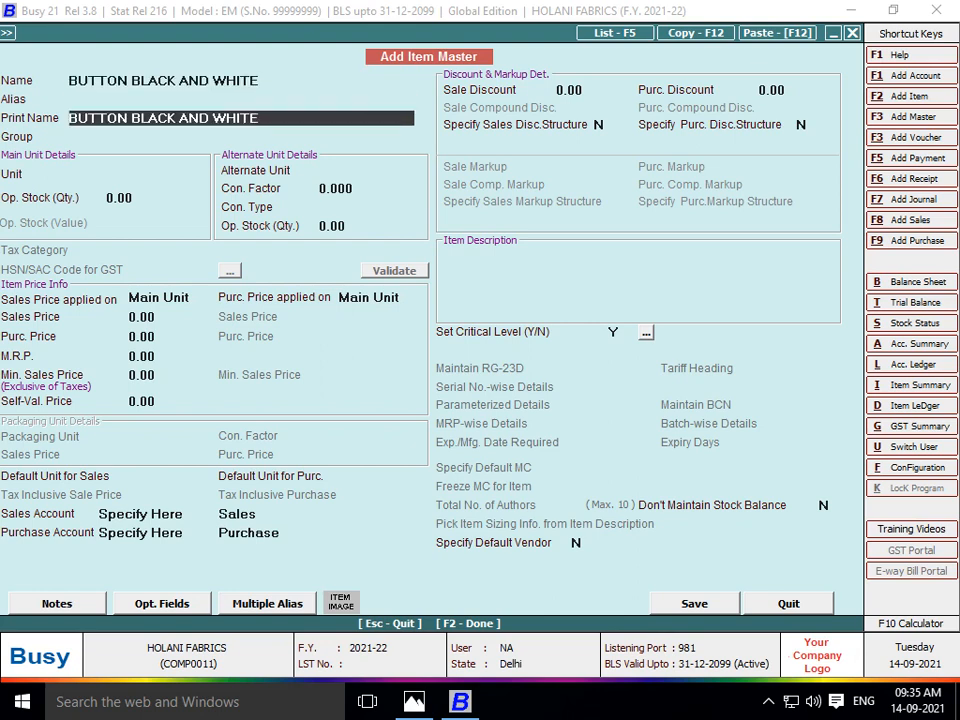
- Assign BUTTON BLACK AND WHITE to the RAW MATRIAL group with unit Pcs. and save the item
key(Return)
key(Down)
key(Return)
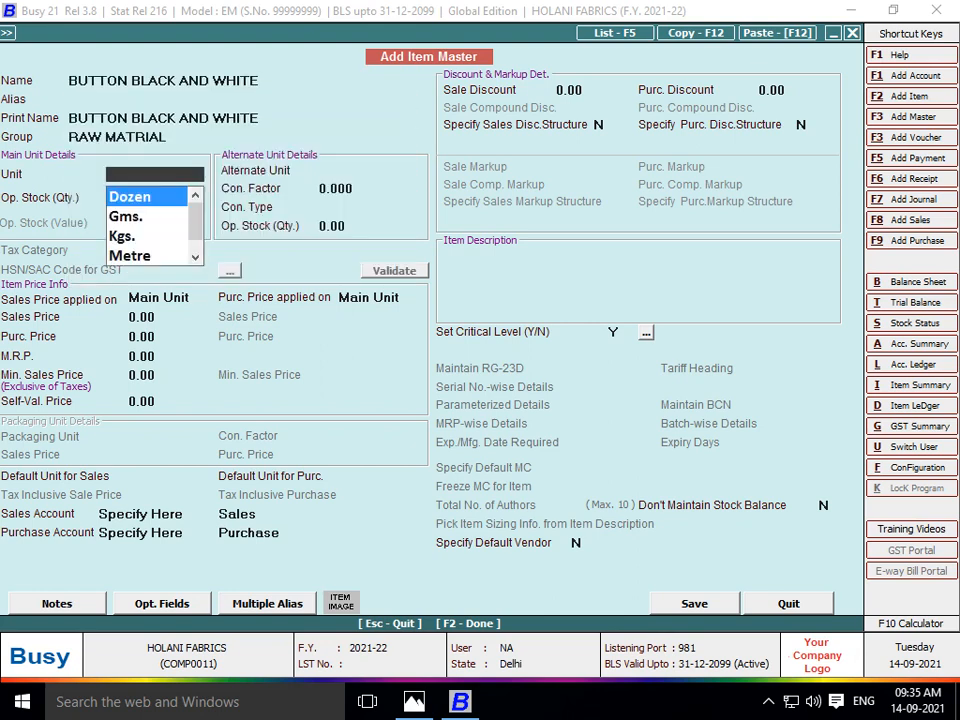
text(P)
key(Return)
key(Return)
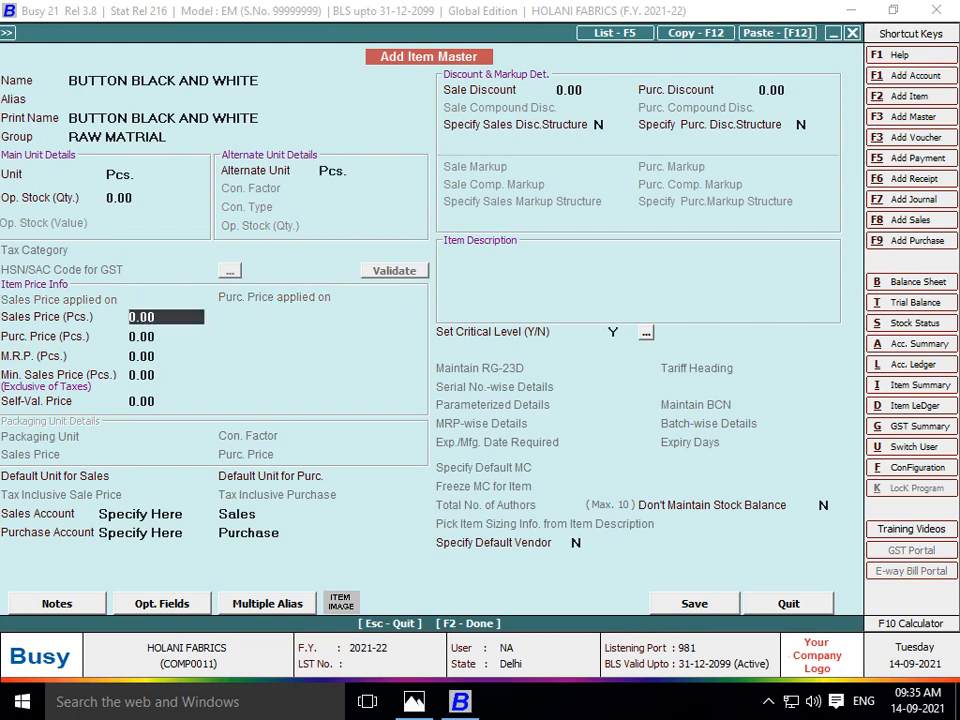
key(Return)
key(Return)
key(Return)
key(F2)
key(Return)
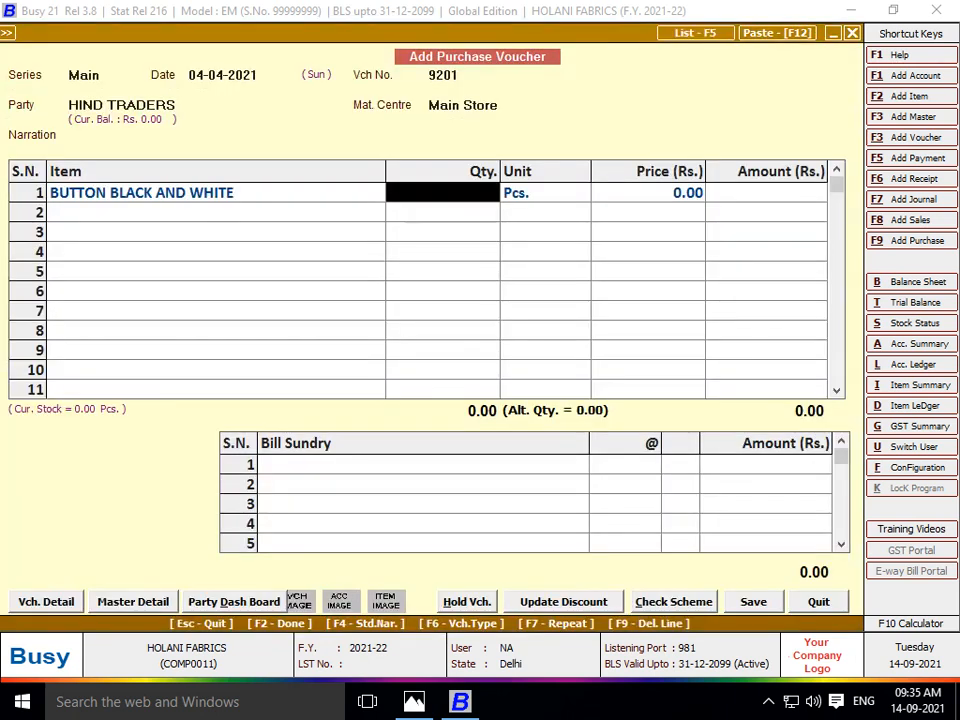
- Set the BUTTON BLACK AND WHITE quantity to 100000 Pcs. and the price to 1, per the invoice image
key(alt+Tab)
key(alt+Tab)
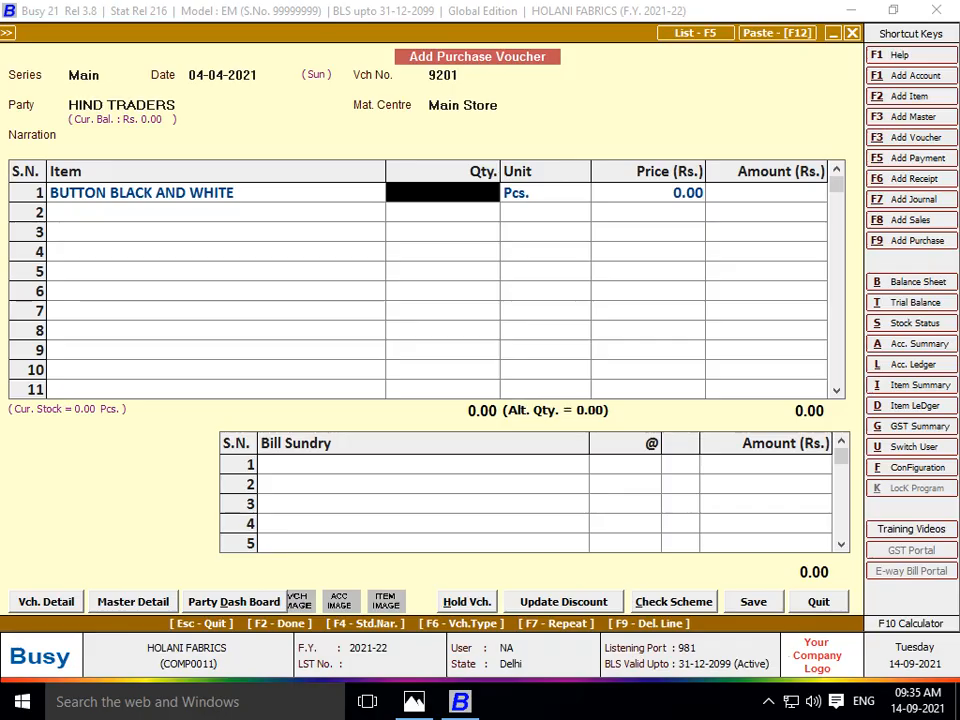
key(alt+Tab)
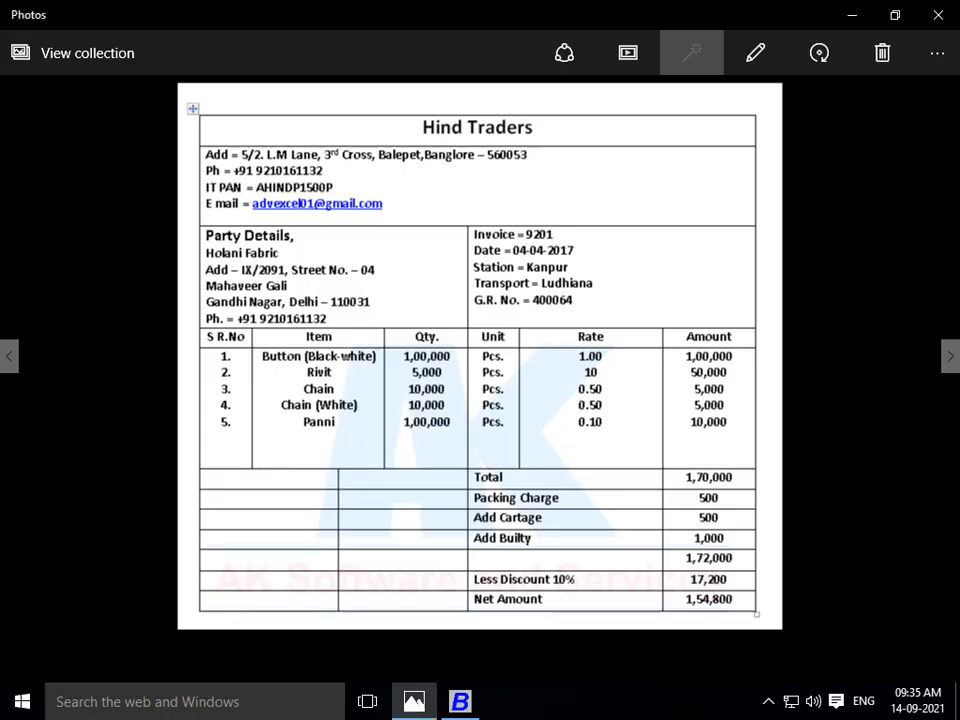
key(alt+Tab)
text(100000)
key(Return)
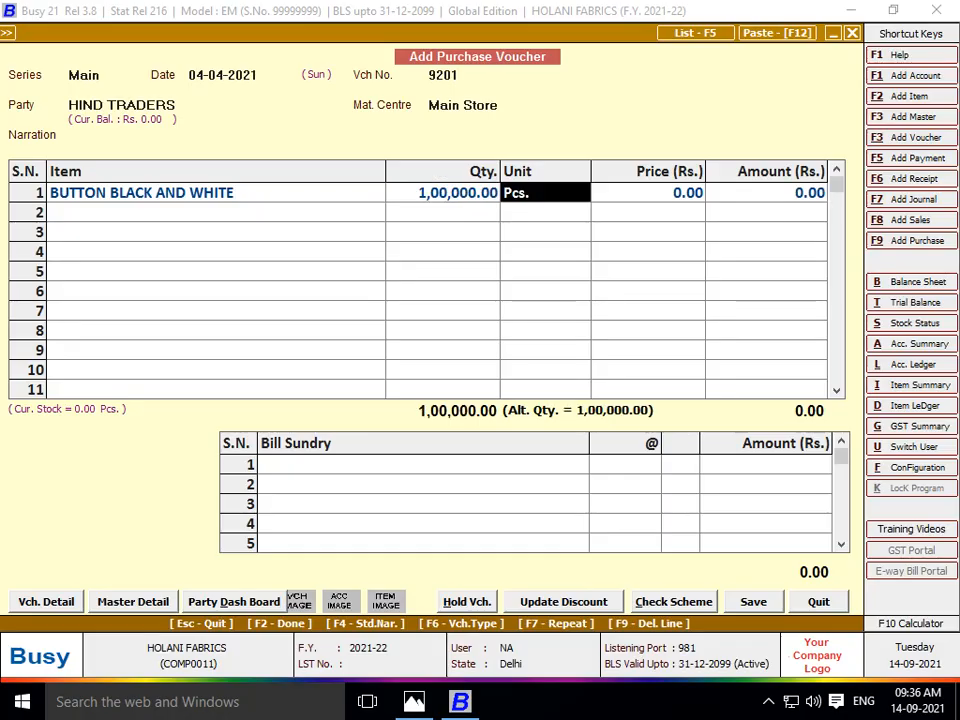
key(Return)
text(1)
key(Return)
- Check the next item on the invoice image and create the item RIVIT in the RAW MATRIAL group
key(alt+Tab)
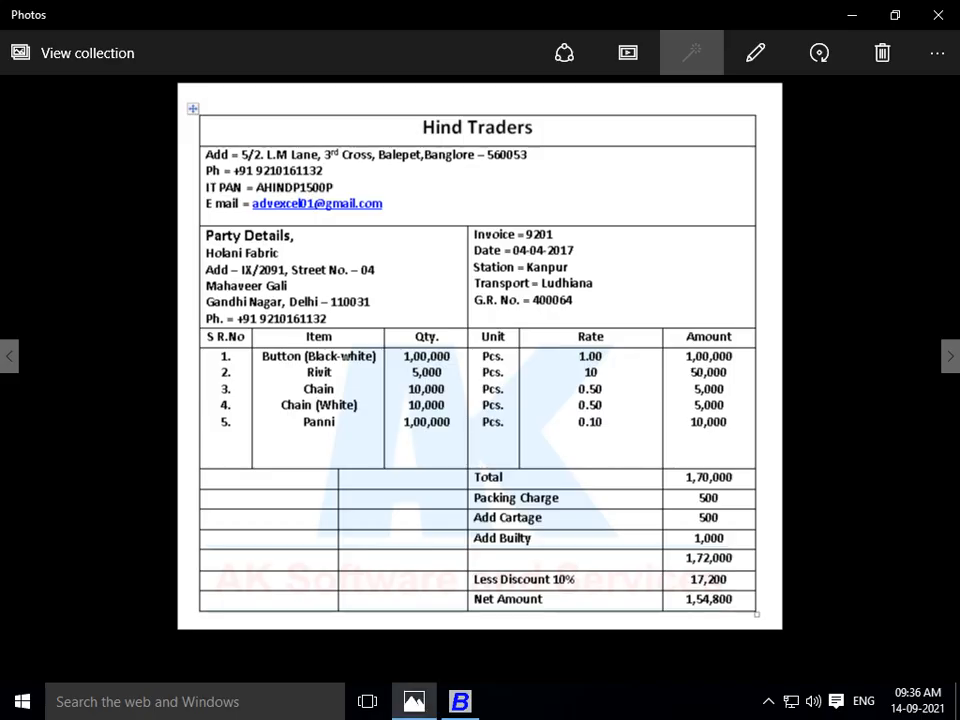
key(alt+Tab)
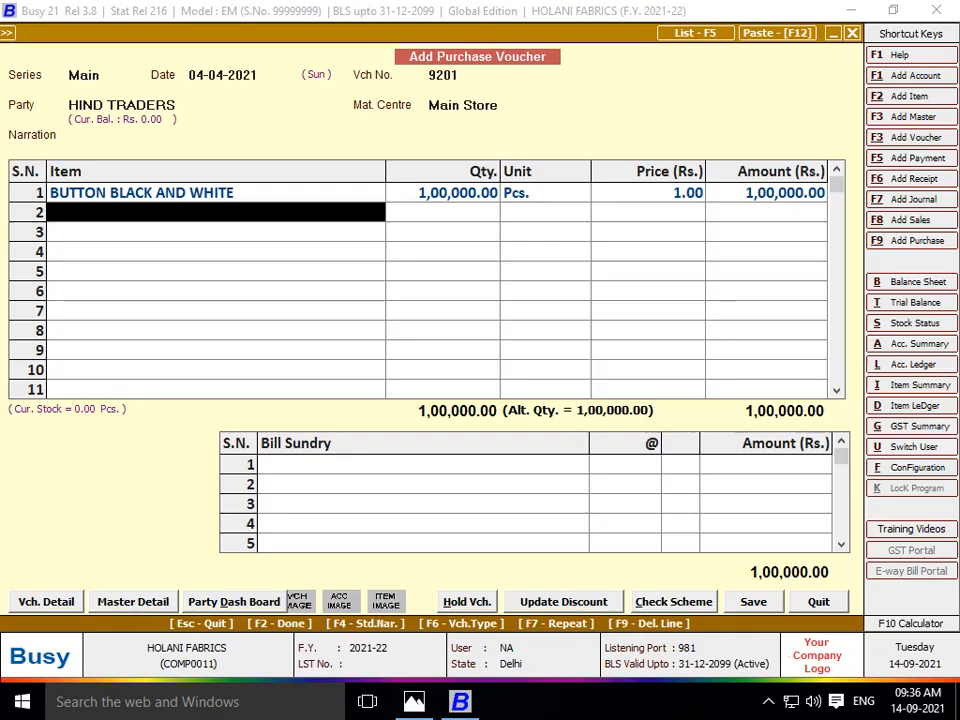
key(F2)
text(RIVIT)
key(Return)
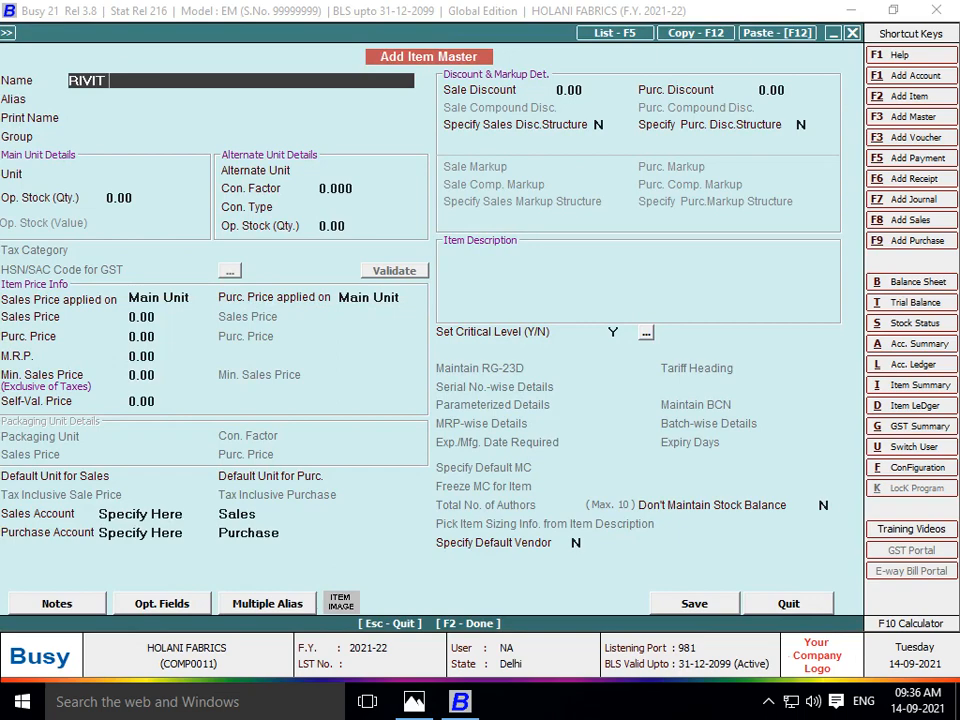
key(Return)
key(Return)
key(Down)
key(Return)
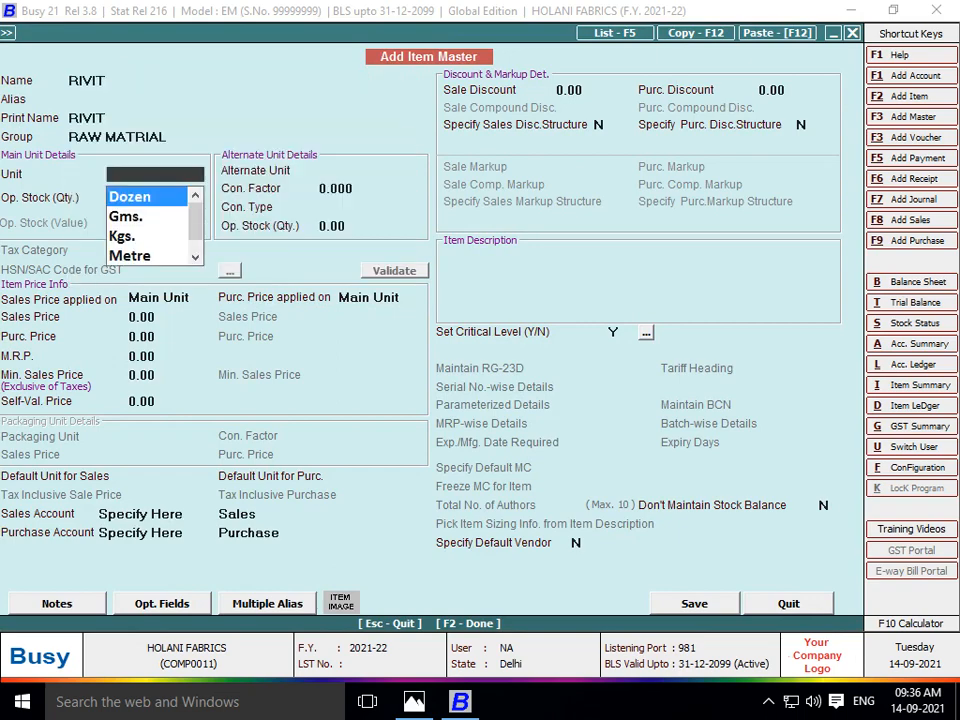
- Set the RIVIT unit to Pcs., per the invoice image, and save the item
key(alt+Tab)
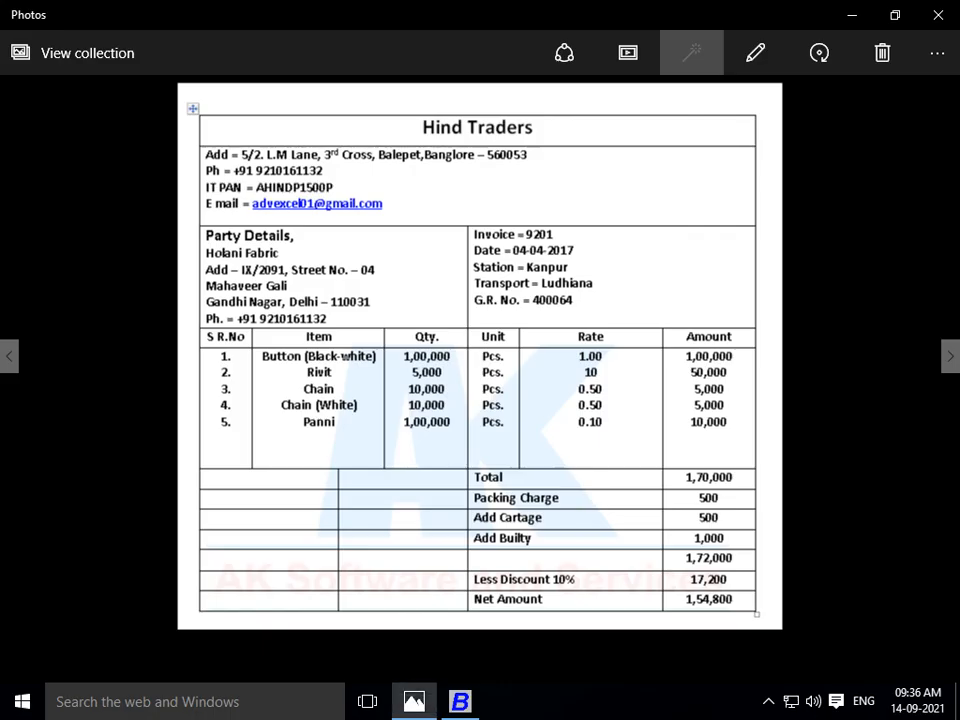
key(alt+Tab)
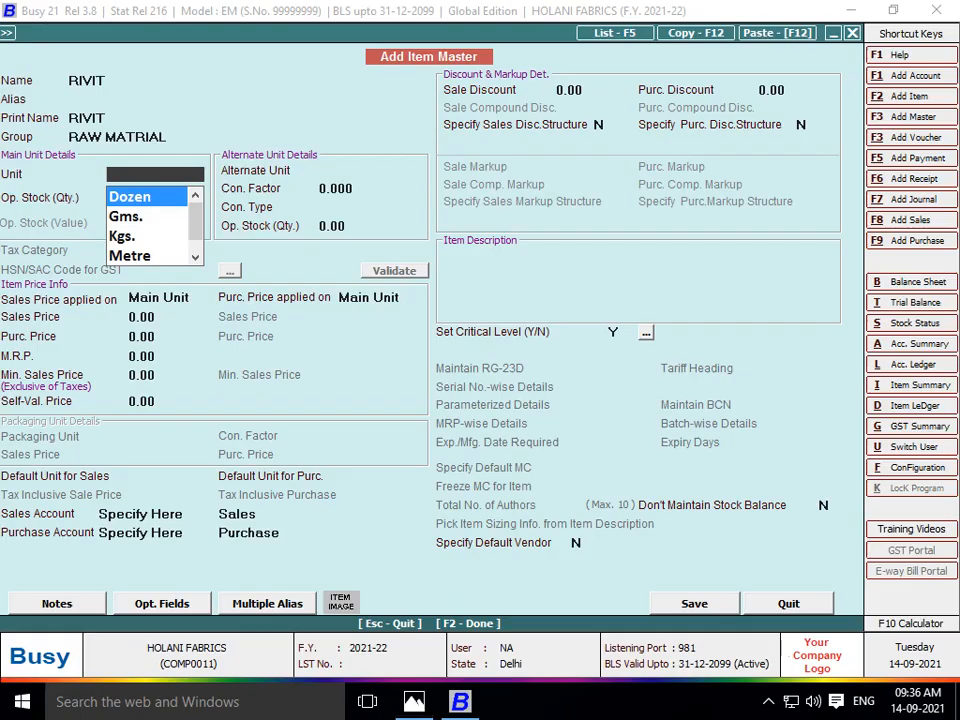
text(pcs)
key(Return)
key(Return)
key(Return)
key(Return)
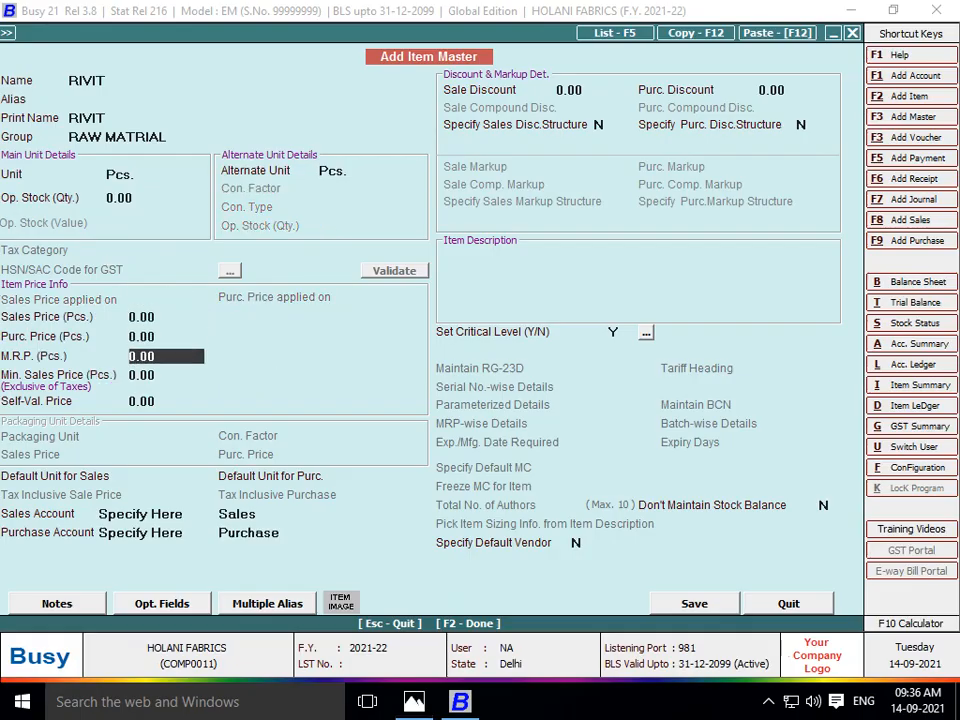
key(F2)
key(Return)
- Set the RIVIT quantity to 5000 Pcs. and the price to 10, per the invoice image
key(alt+Tab)
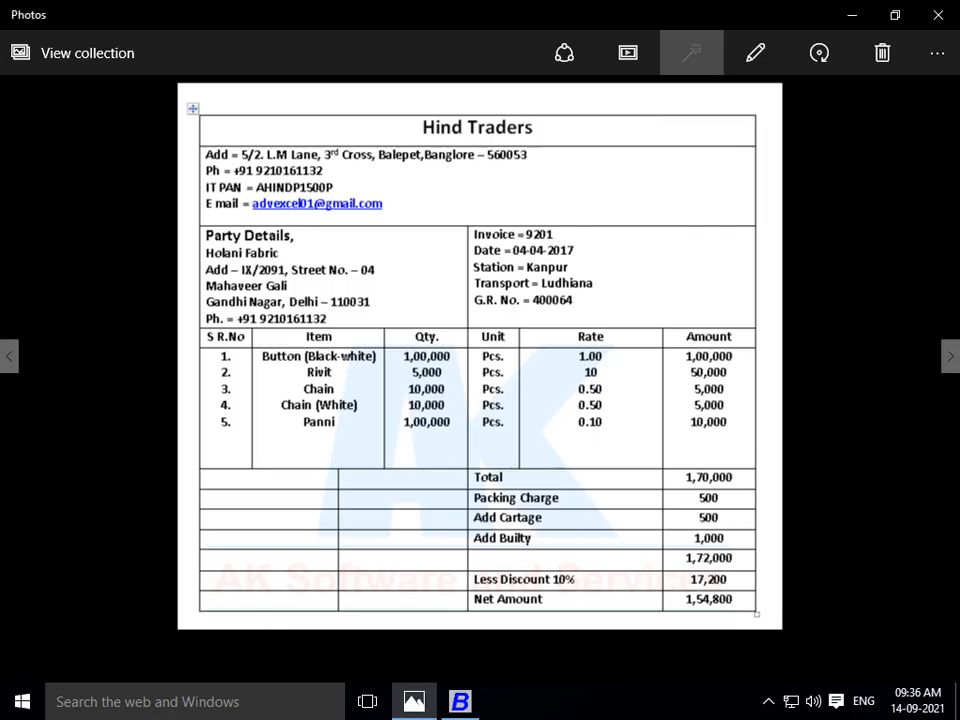
key(alt+Tab)
text(5000)
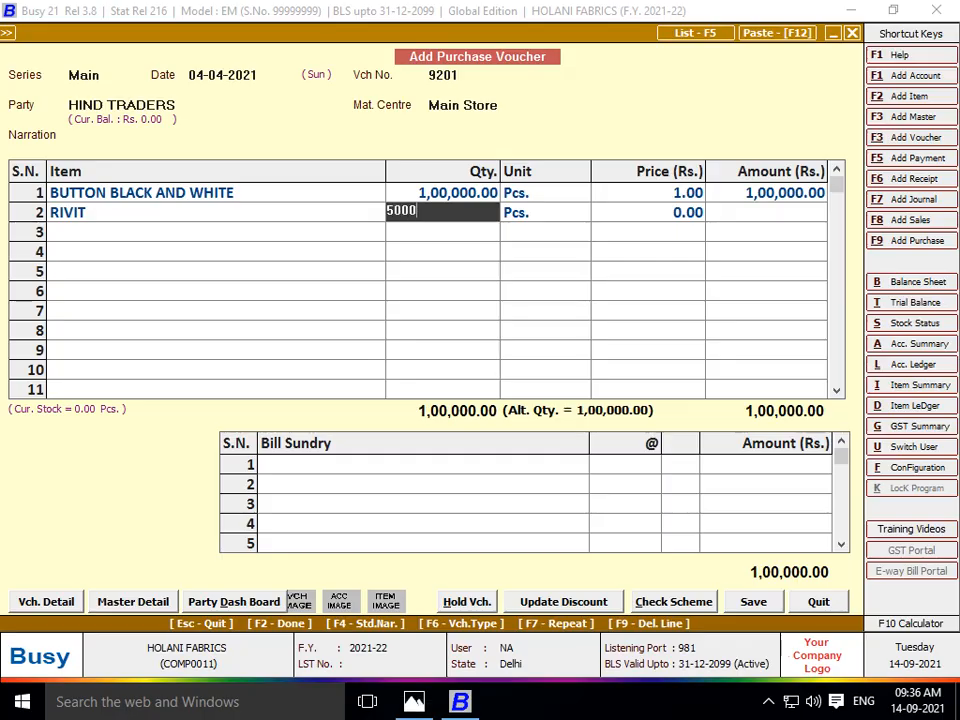
key(Return)
key(alt+Tab)
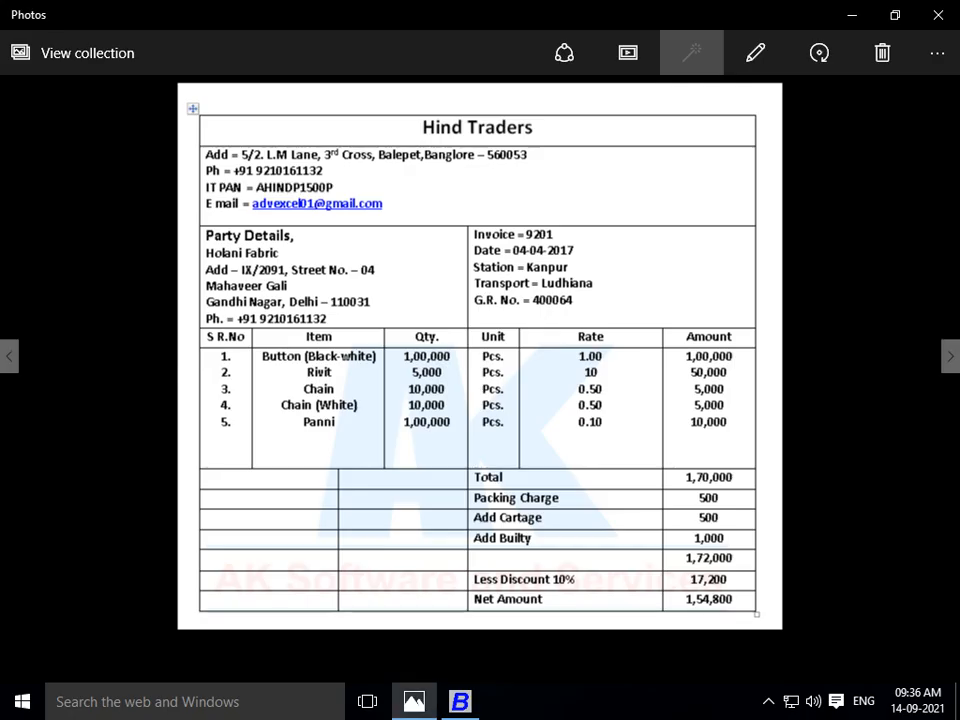
key(alt+Tab)
text(10)
key(Return)
key(Return)
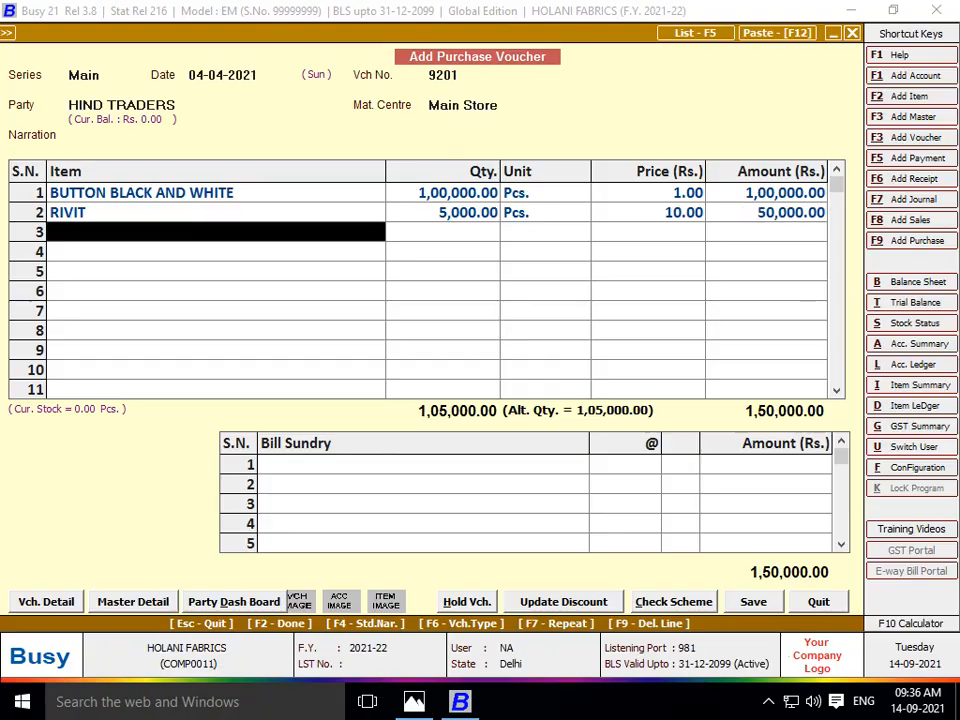
- Check the third item on the invoice image and create the item CHAIN in the RAW MATRIAL group
key(alt+Tab)
key(alt+Tab)
key(alt+F2)
text(CHANI)
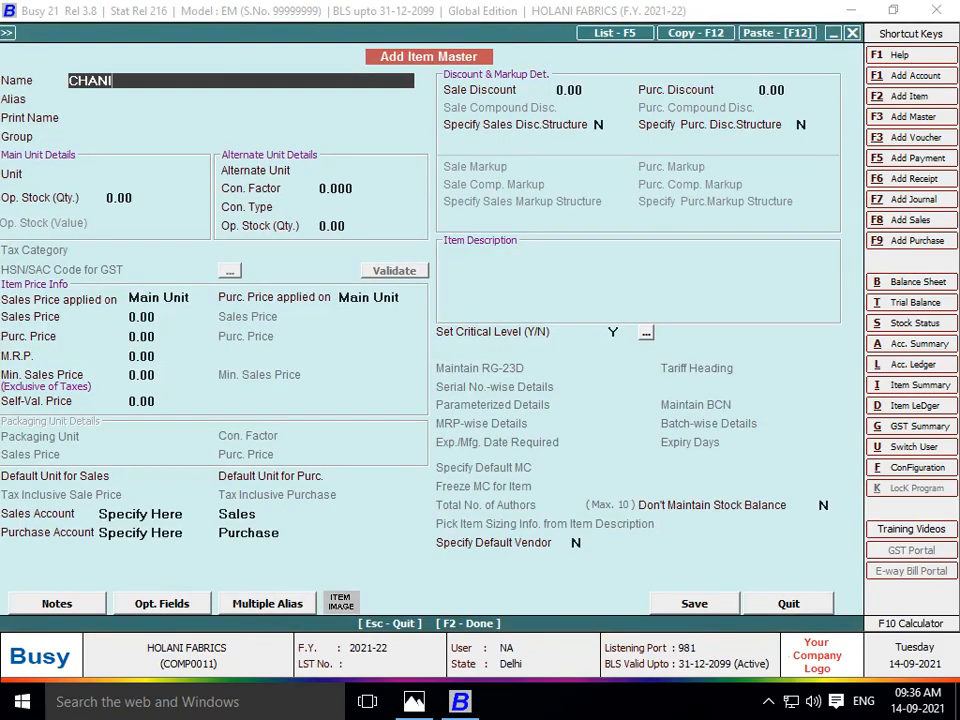
key(BackSpace)
key(BackSpace)
text(IN)
key(Return)
key(Return)
key(Return)
key(Return)
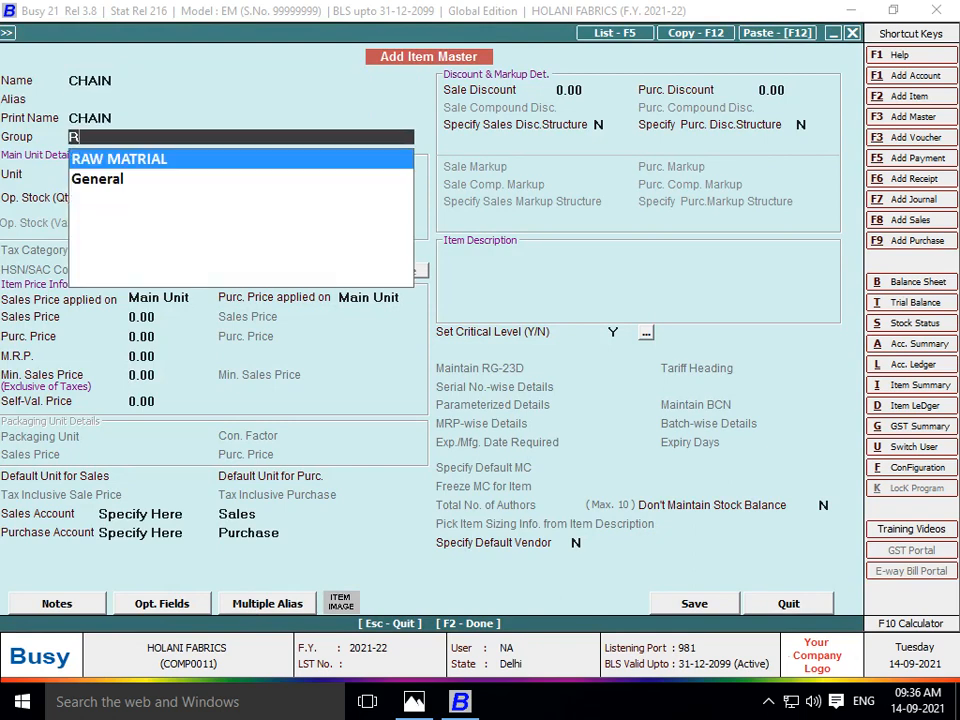
- Set the CHAIN item's unit to Pcs. and save the item
text(PC)
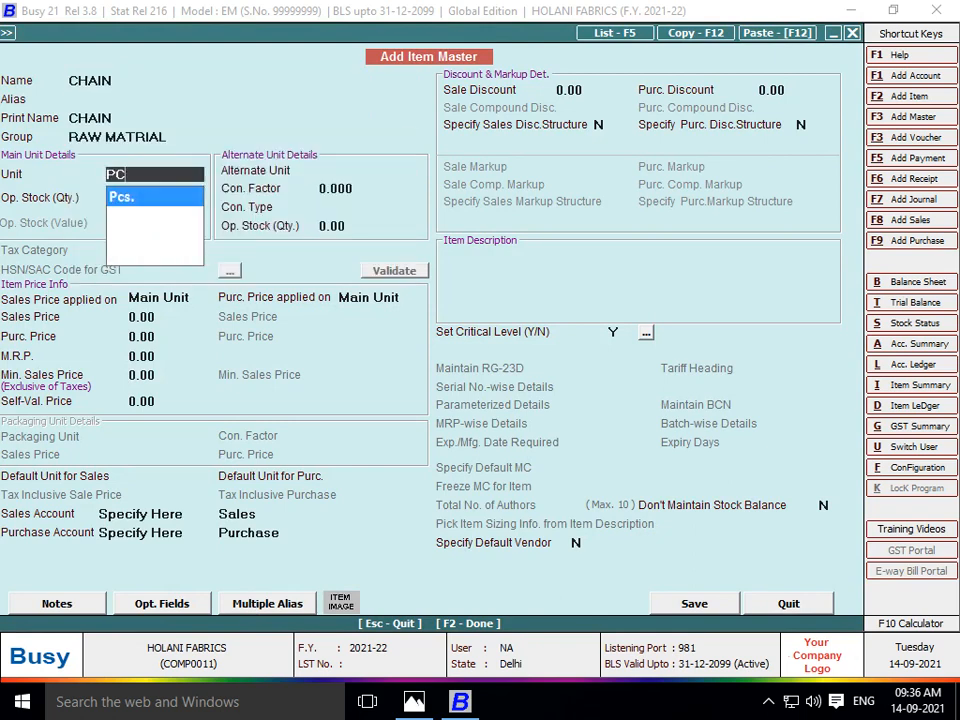
key(Return)
key(Return)
key(Return)
key(Return)
key(Return)
key(F2)
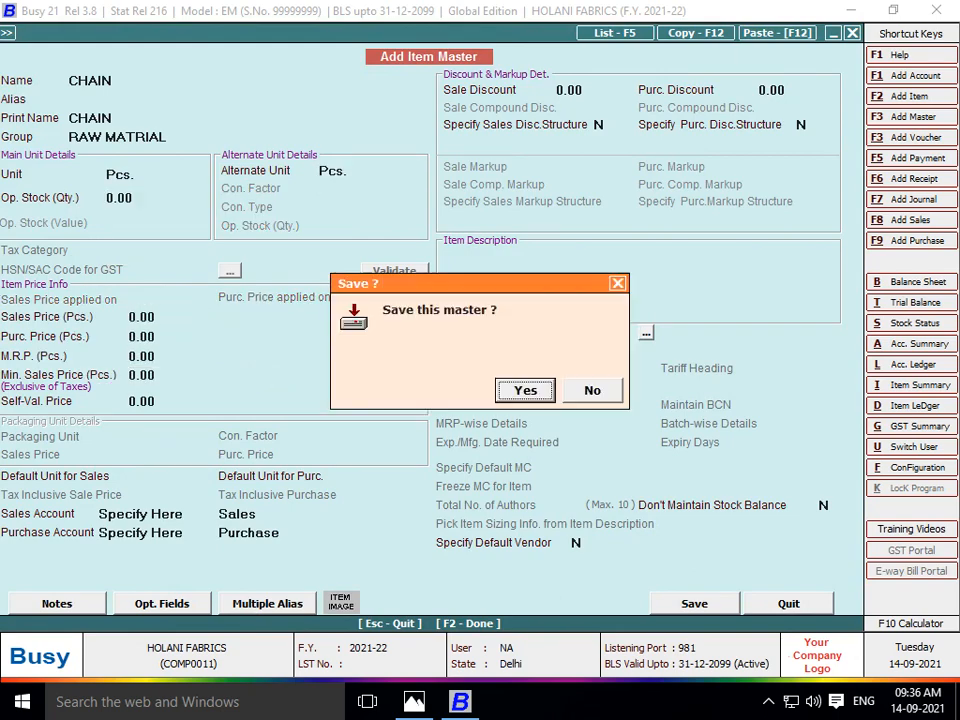
key(Return)
- Set the CHAIN quantity to 10000 Pcs. and the price to 0.5, per the invoice image
key(alt+Tab)
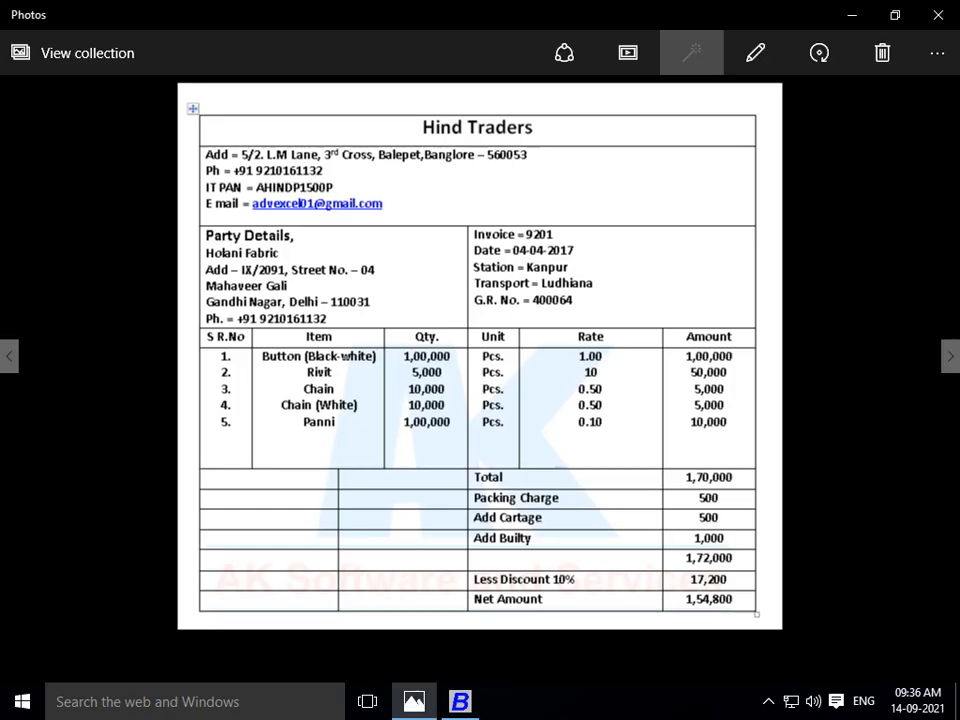
key(alt+Tab)
text(10000)
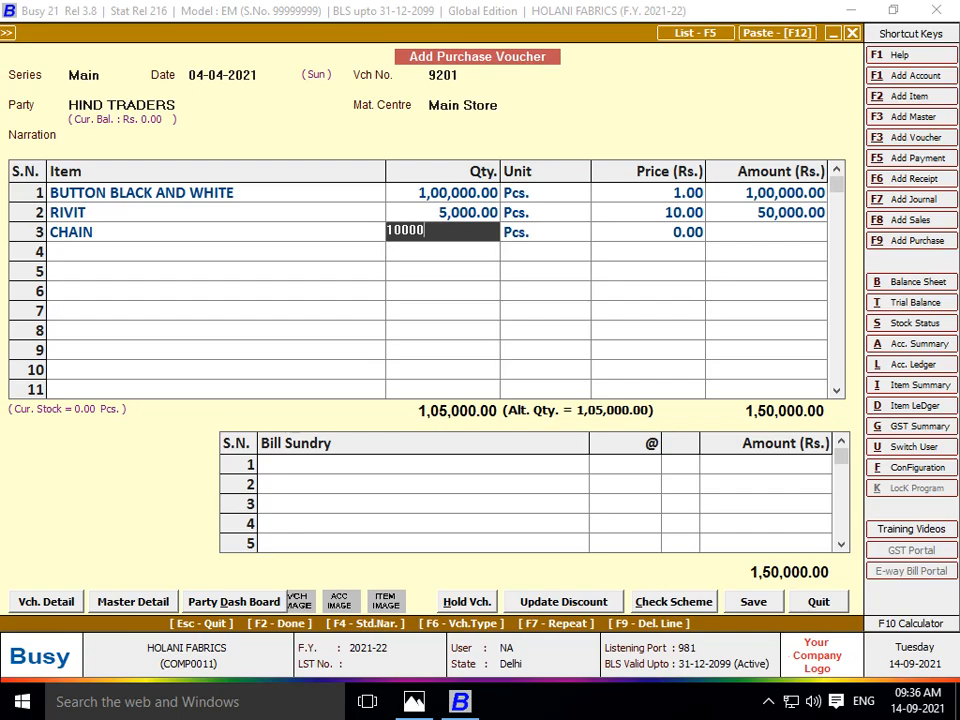
key(Return)
key(alt+Tab)
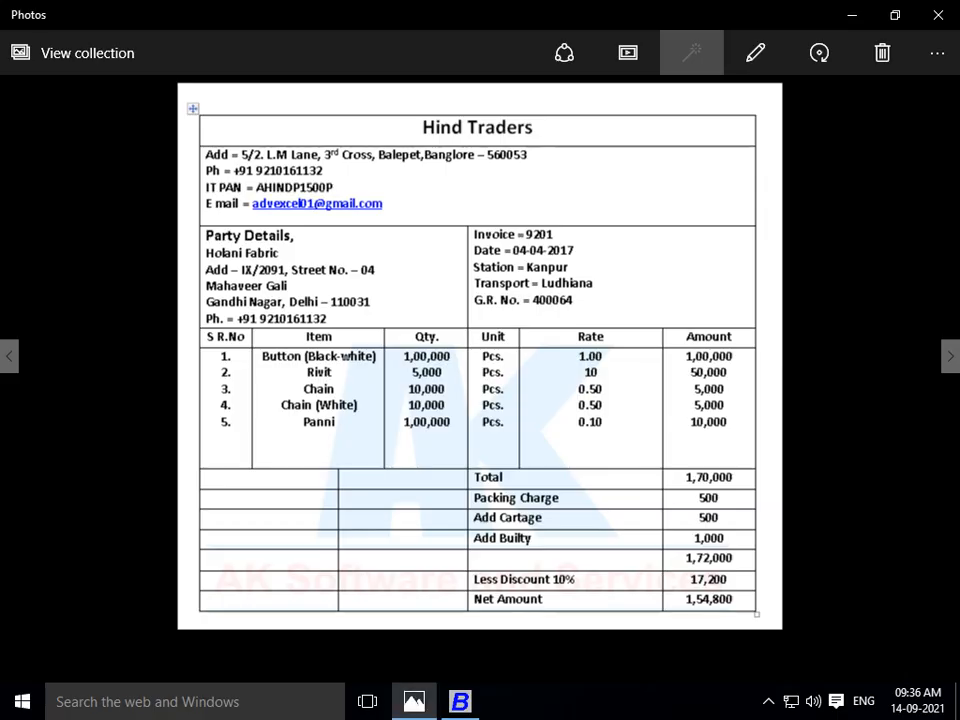
key(alt+Tab)
text(0.5)
key(Return)
key(Return)
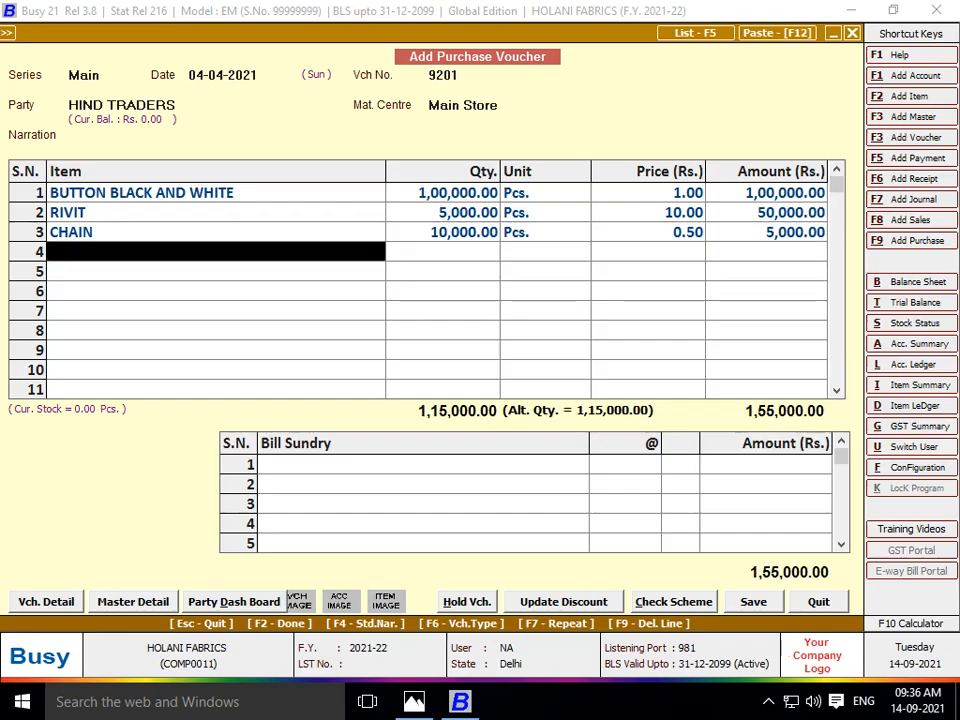
- Create the fourth invoice item as CHAIN WHITE in the RAW MATRIAL group, checking its name on the invoice image
key(F3)
key(alt+Tab)
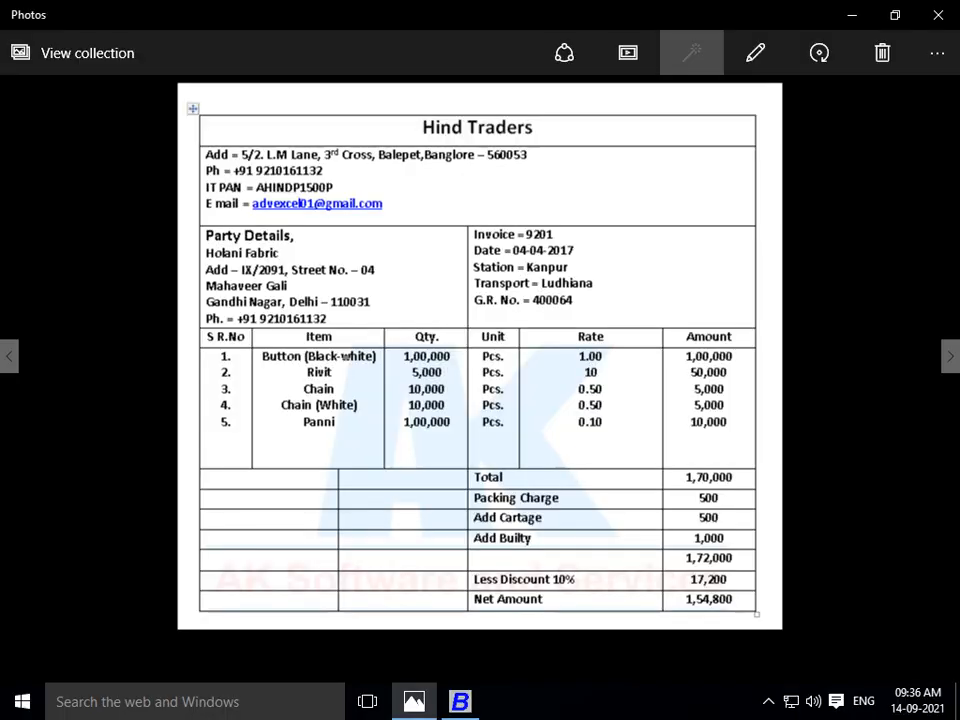
key(alt+Tab)
text(CHAIN WHITE)
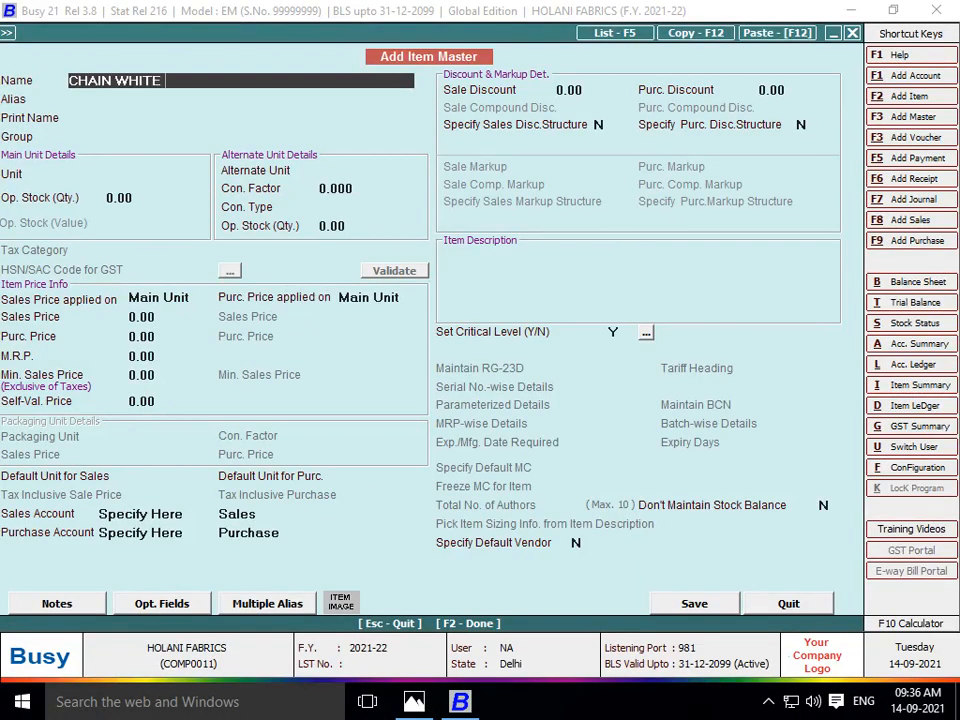
key(Return)
key(Return)
key(Return)
text(R)
key(Return)
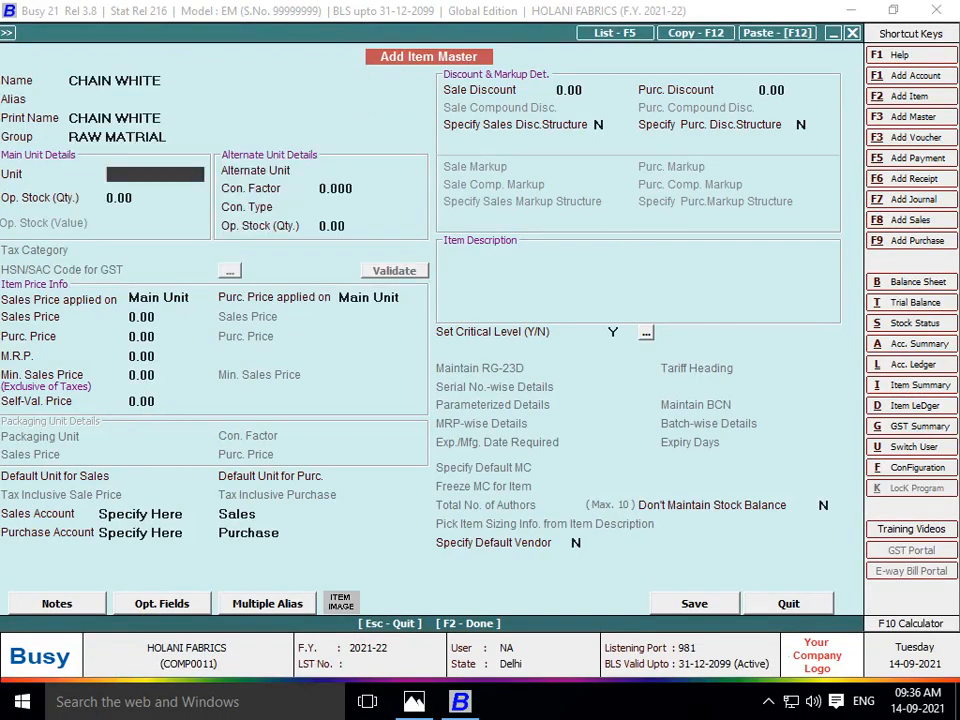
- Set the CHAIN WHITE item's unit to Pcs. and save the item
text(PC)
key(Return)
key(Return)
key(Return)
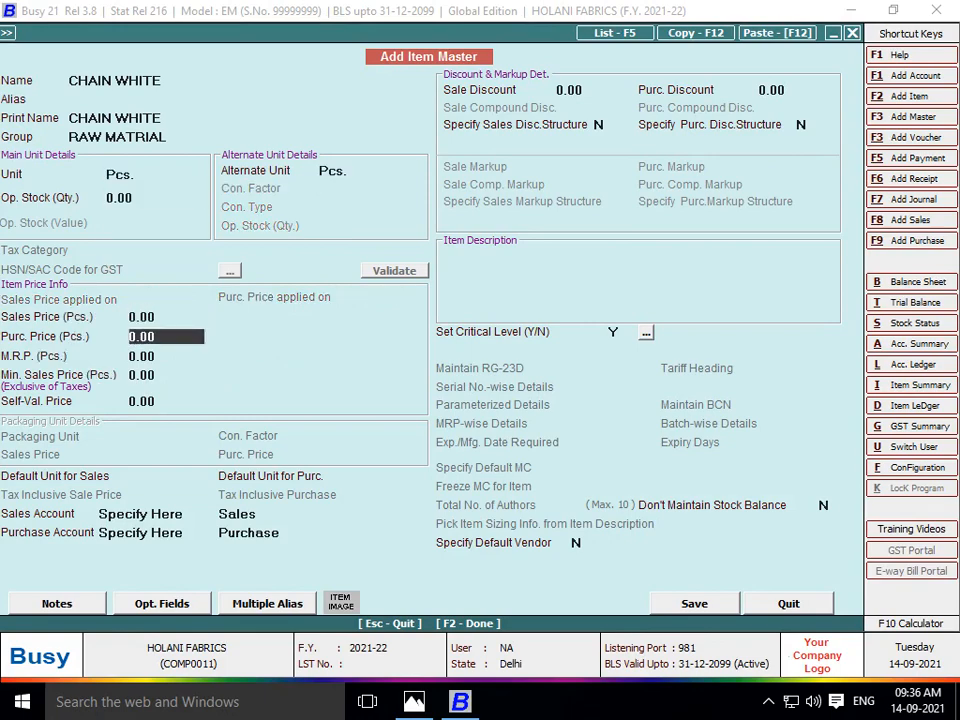
key(Return)
key(Return)
key(F2)
- Set the CHAIN WHITE quantity to 10000 Pcs. and the price to 0.5, per the invoice image
key(alt+Tab)
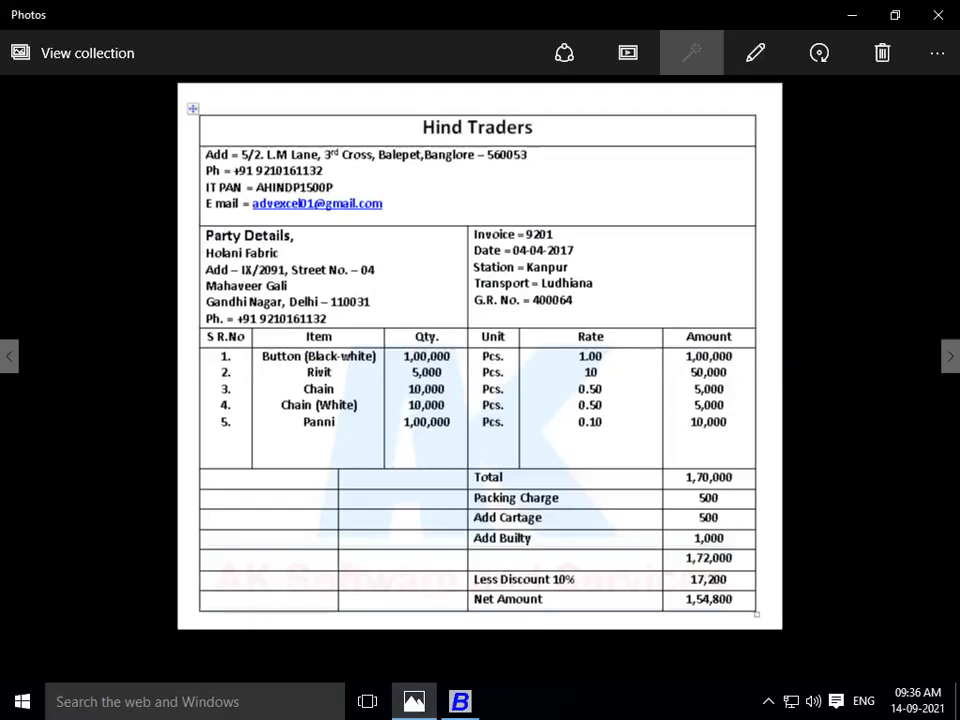
key(alt+Tab)
text(10000)
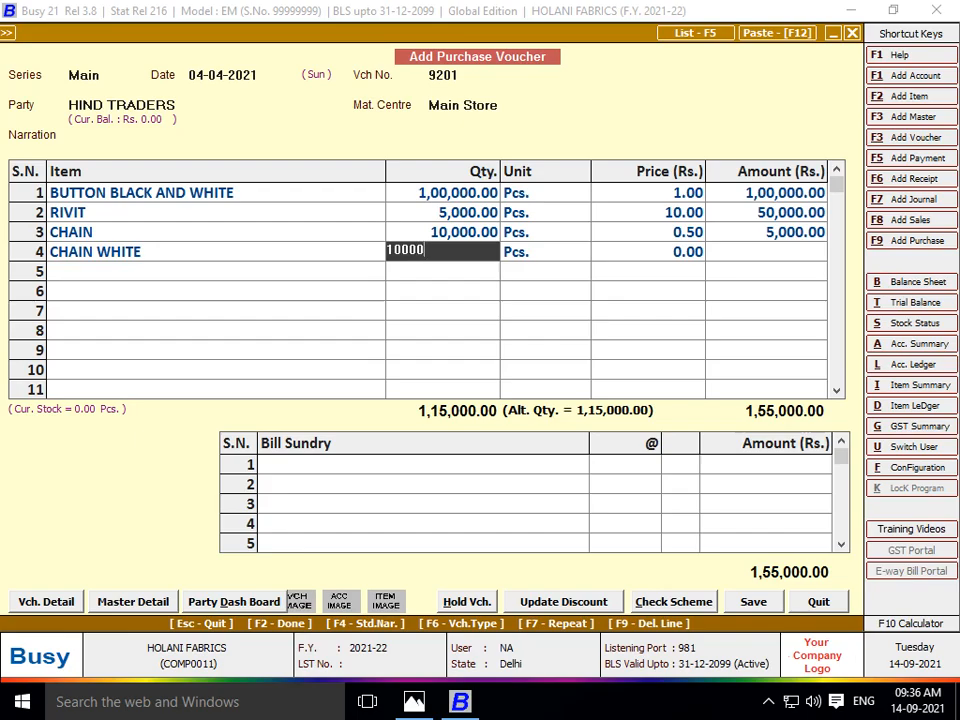
key(Return)
key(alt+Tab)
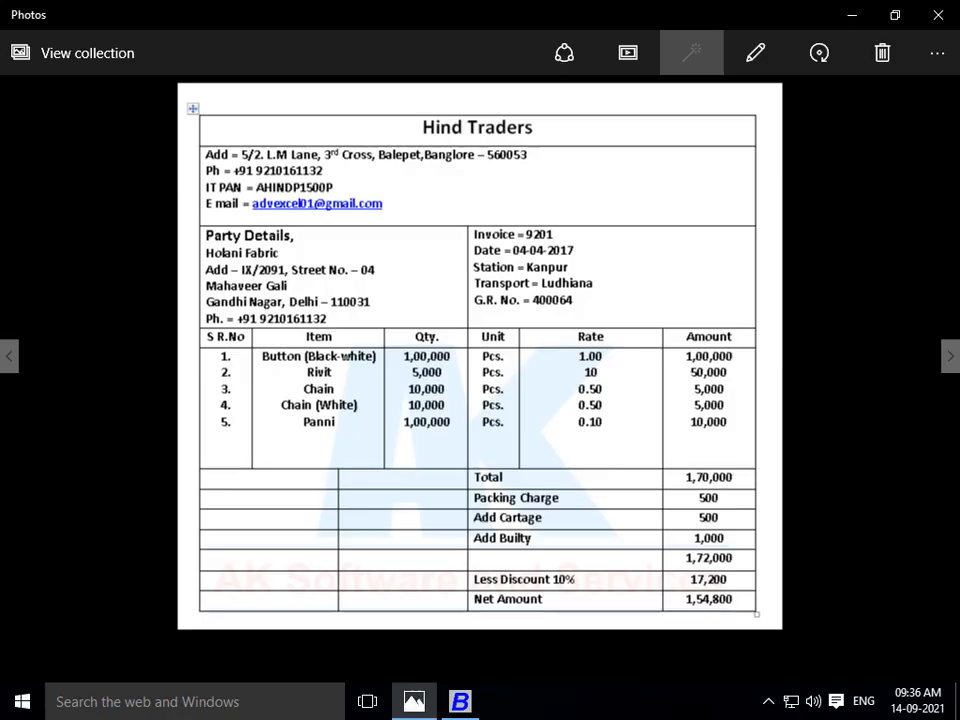
key(alt+Tab)
text(0.5)
key(Return)
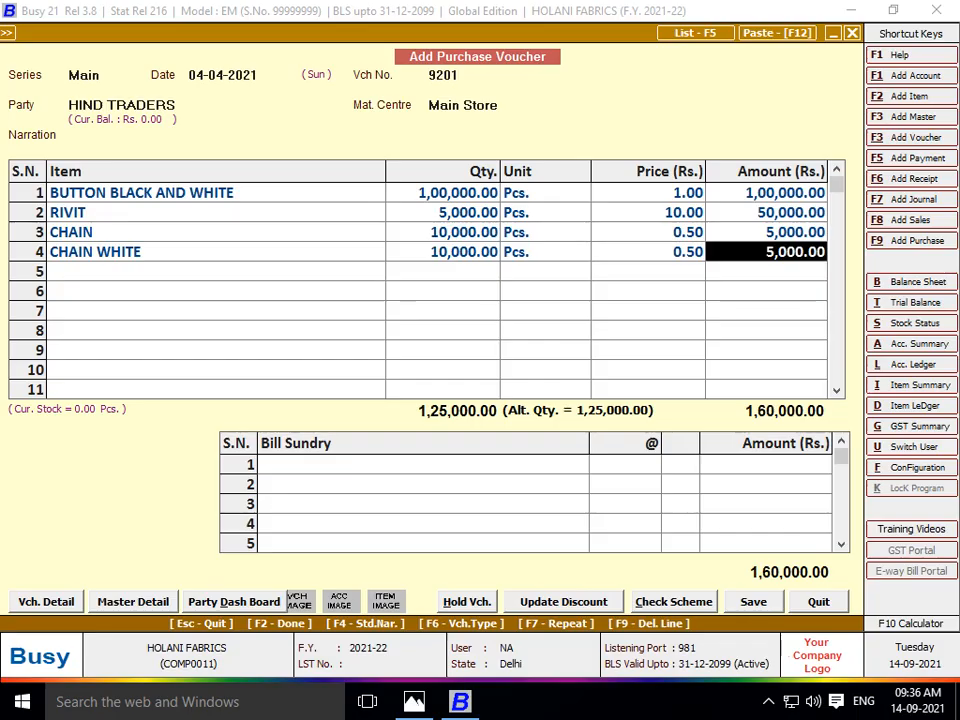
key(Return)
- Check the fifth item on the invoice image and create the item PANNI in the RAW MATRIAL group
key(alt+Tab)
key(alt+Tab)
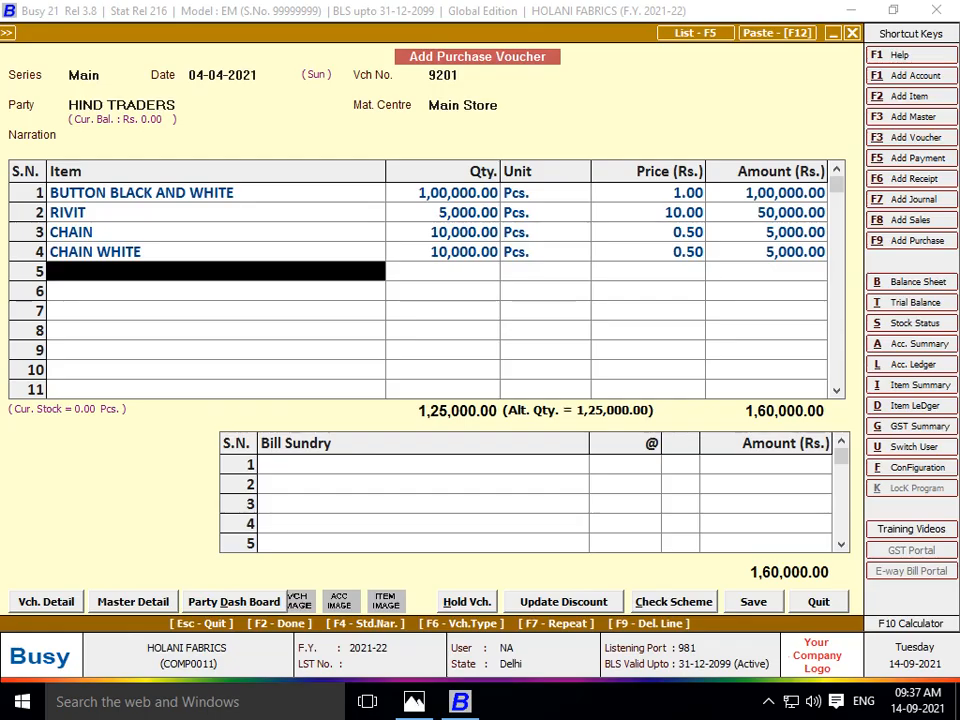
key(alt+F2)
text(PANNI)
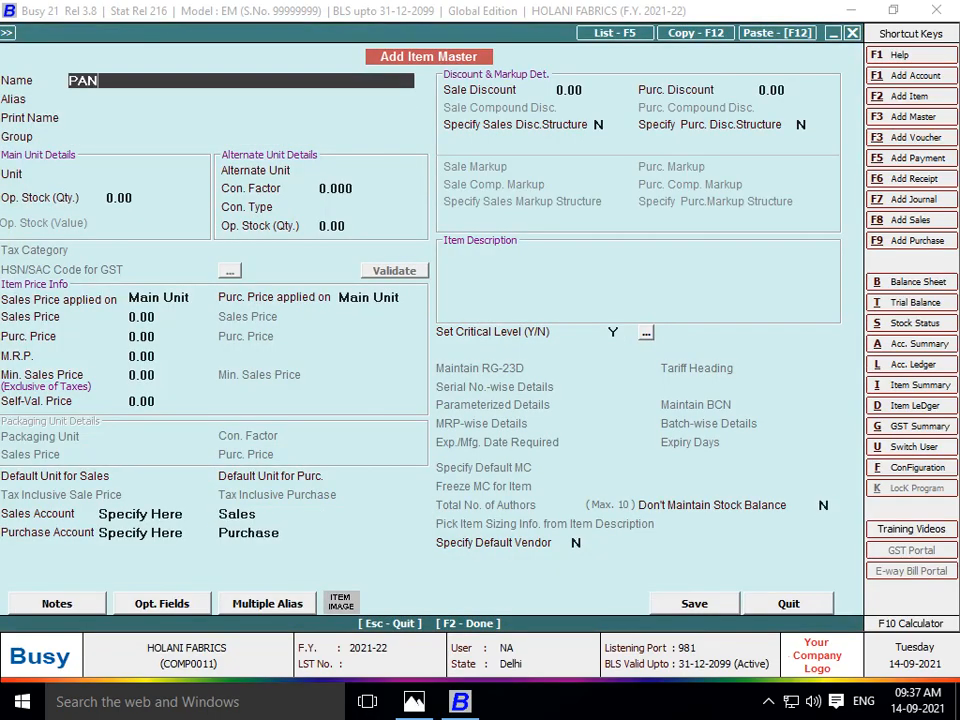
key(Return)
key(Return)
key(Return)
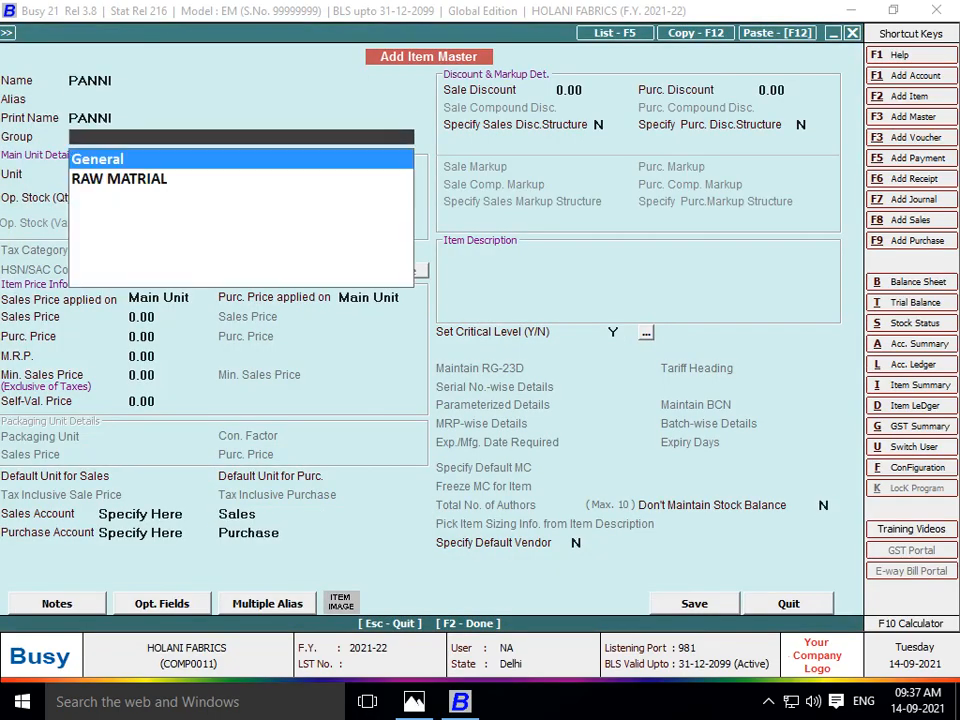
key(Down)
key(Return)
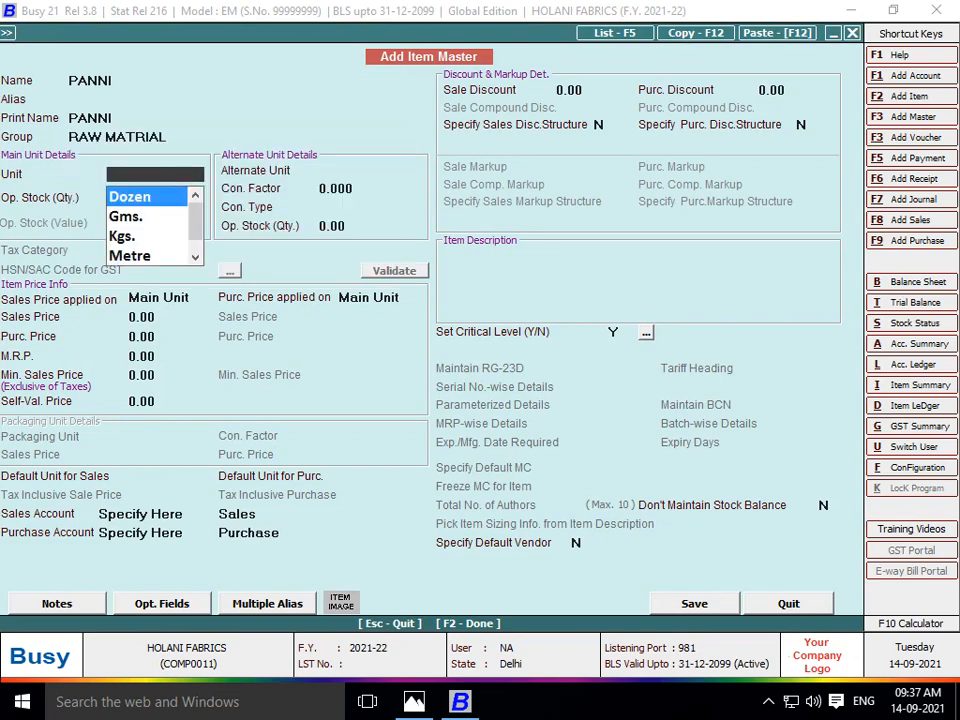
- Set the PANNI item's unit to Pcs. and save the item
text(P)
key(Return)
key(Return)
key(Return)
key(Return)
key(Return)
key(F2)
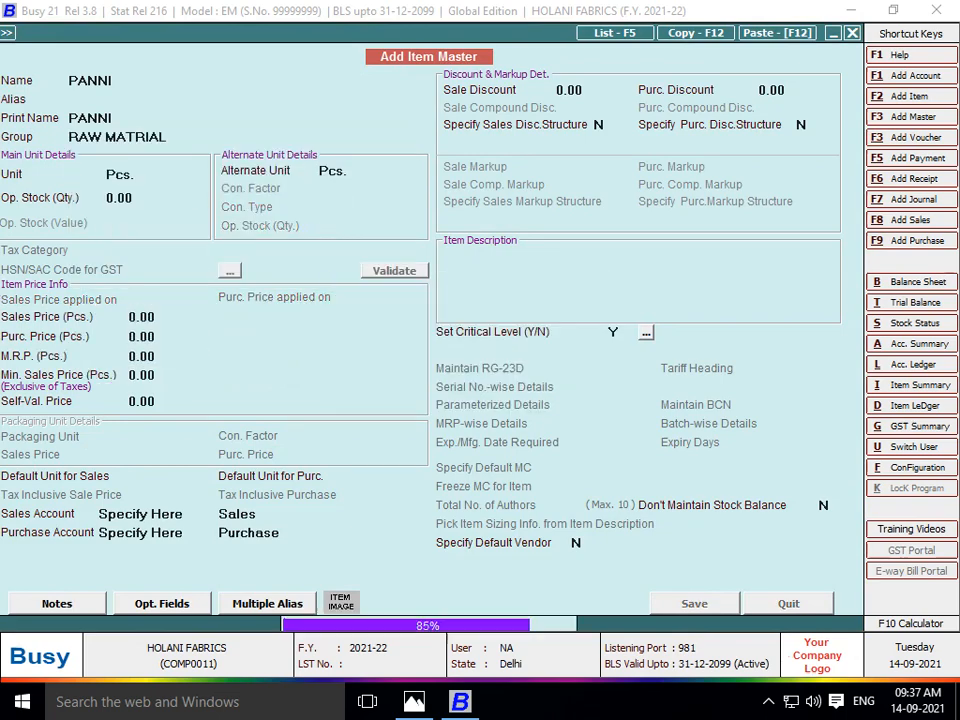
- Set the PANNI quantity to 1,00,000 Pcs. and the price to 0.1, per the invoice image, and finish the item list
key(alt+Tab)
key(alt+Tab)
text(1)
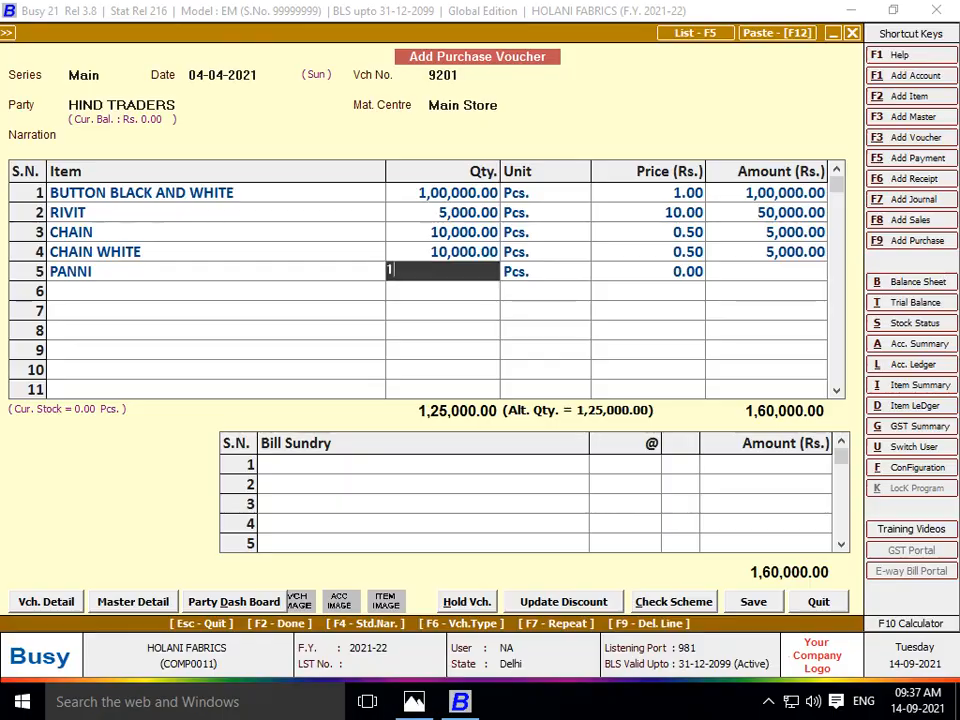
text(,00,0000)
key(Return)
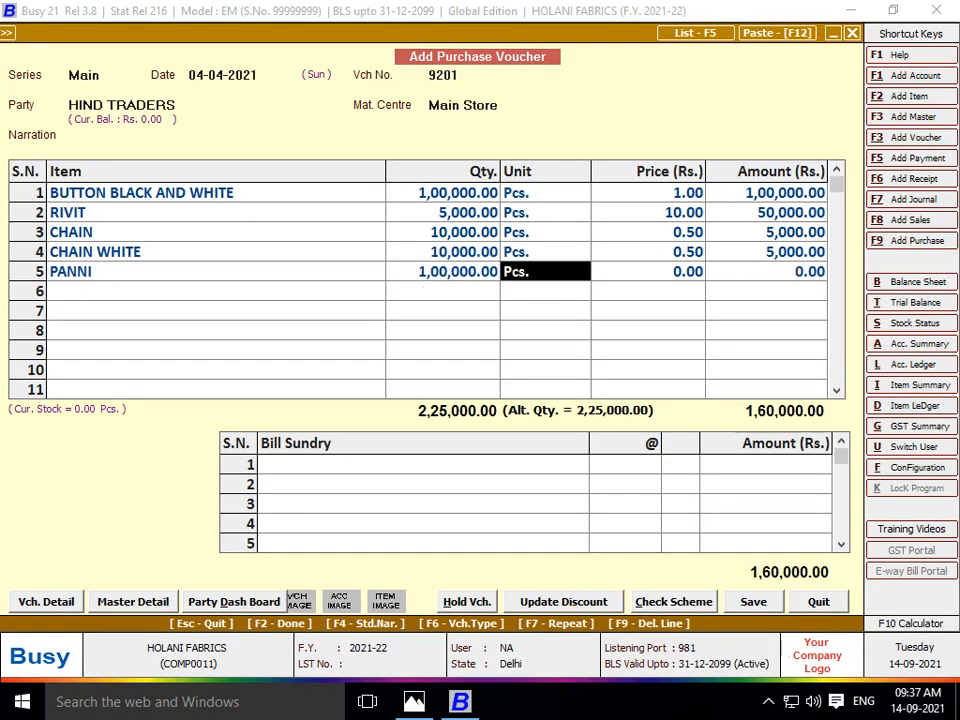
key(Return)
key(alt+Tab)
key(alt+Tab)
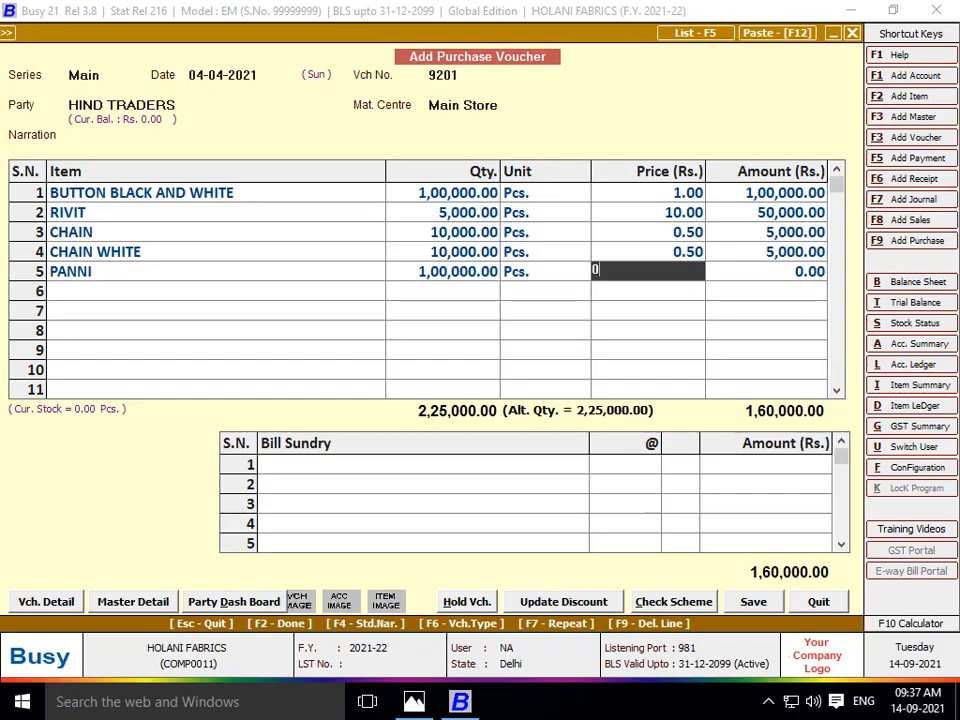
text(0.1)
key(Return)
key(Return)
key(Return)
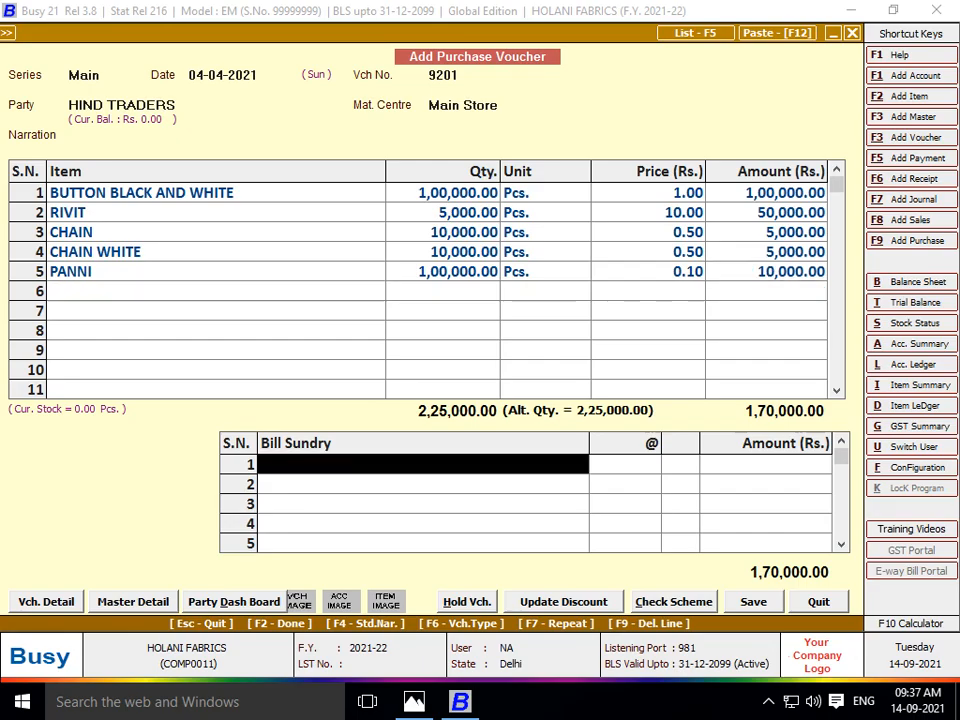
- Add the bill sundry PACKING CHARGES with an amount of 500, per the invoice image
key(alt+Tab)
key(alt+Tab)
text(PACK)
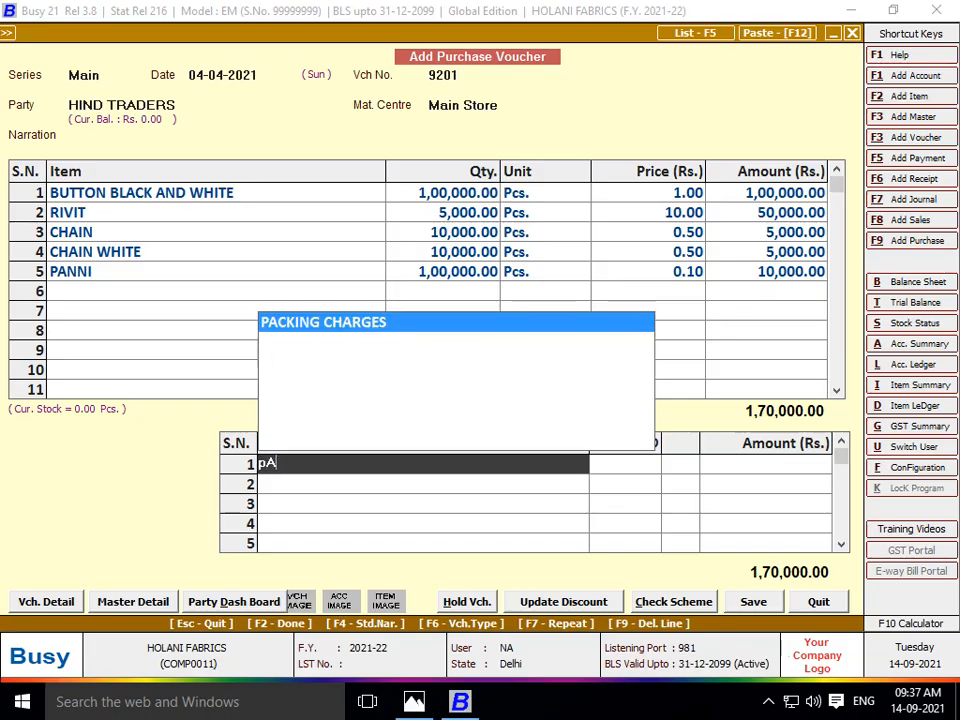
key(Return)
key(alt+Tab)
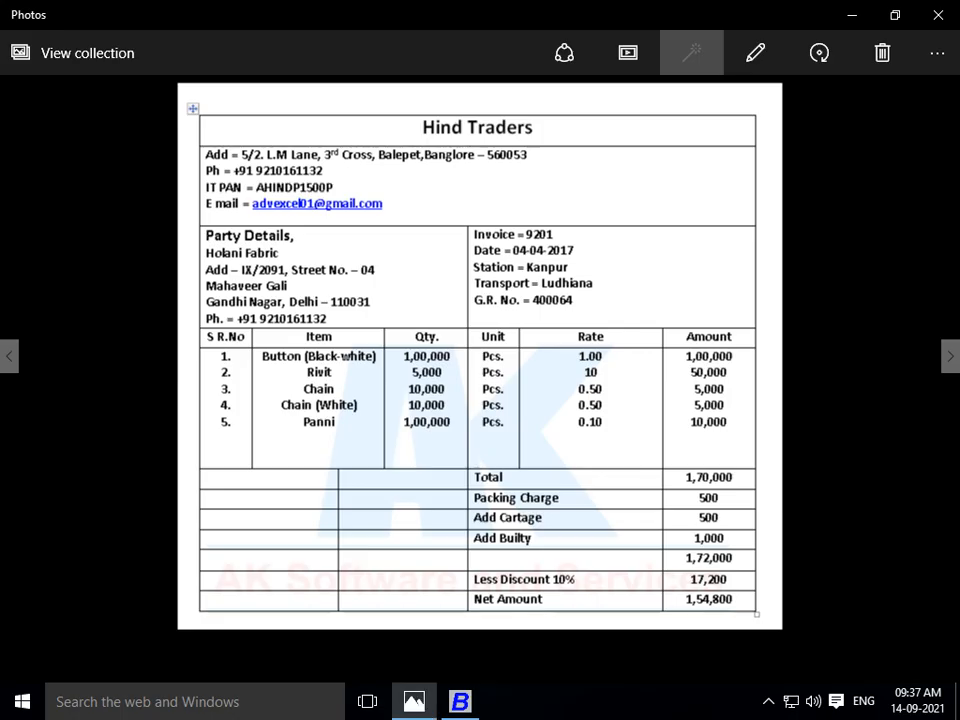
key(alt+Tab)
text(500)
key(Return)
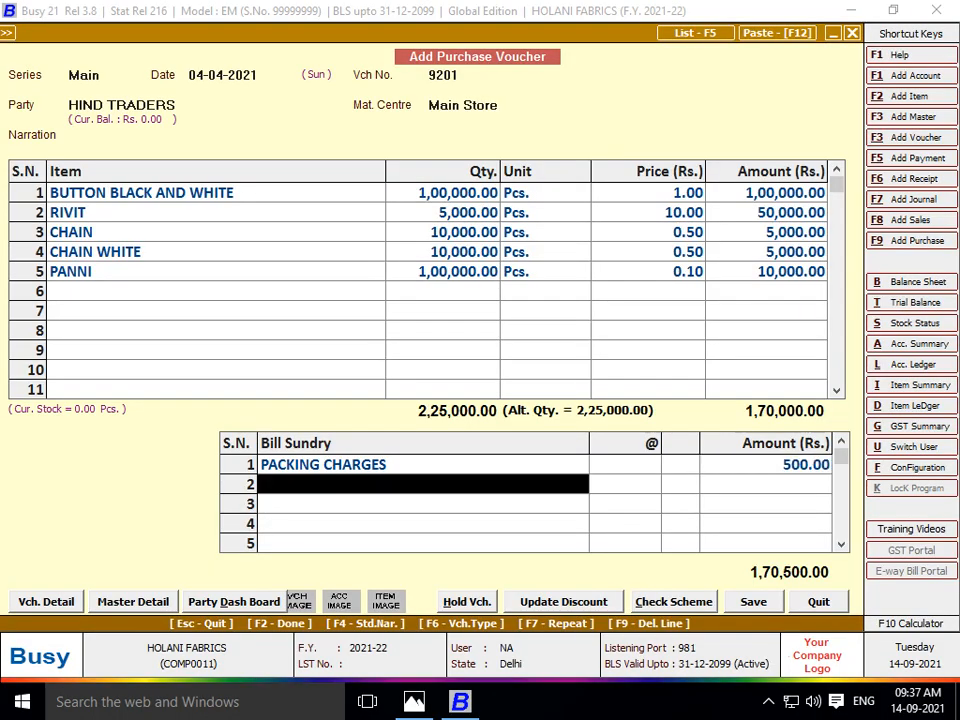
- Enter the invoice's cartage as the bill sundry OTHER EXP with an amount of 500
key(alt+Tab)
key(alt+Tab)
text(ot)
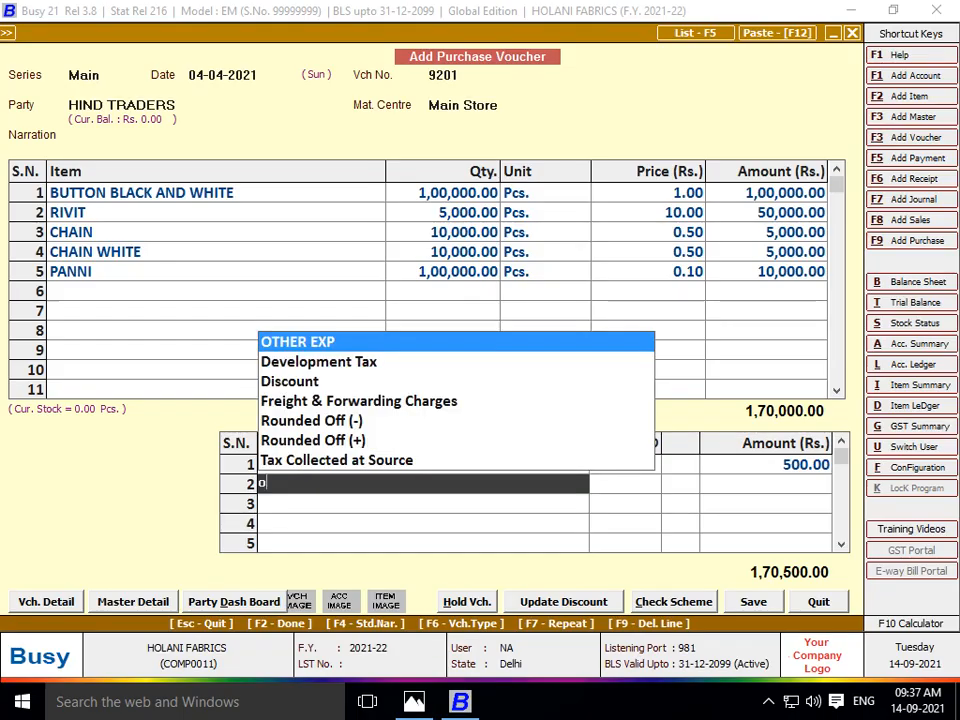
key(Return)
text(500)
key(Return)
- Add the bill sundry BUILTY CHARGES with an amount of 1000, per the invoice image
key(alt+Tab)
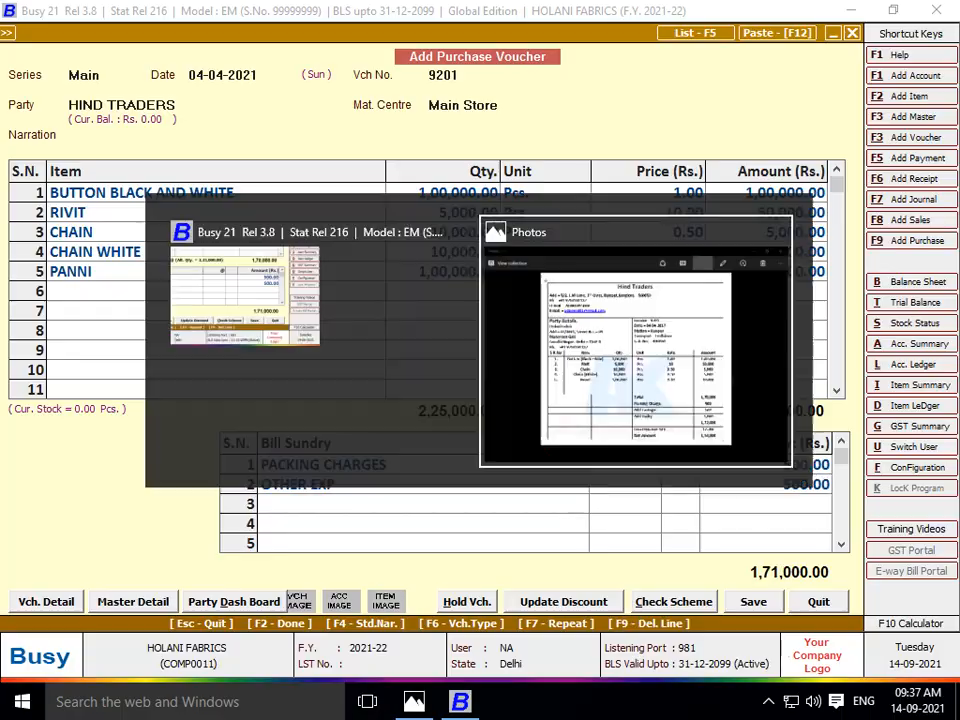
key(alt+Tab)
text(bU)
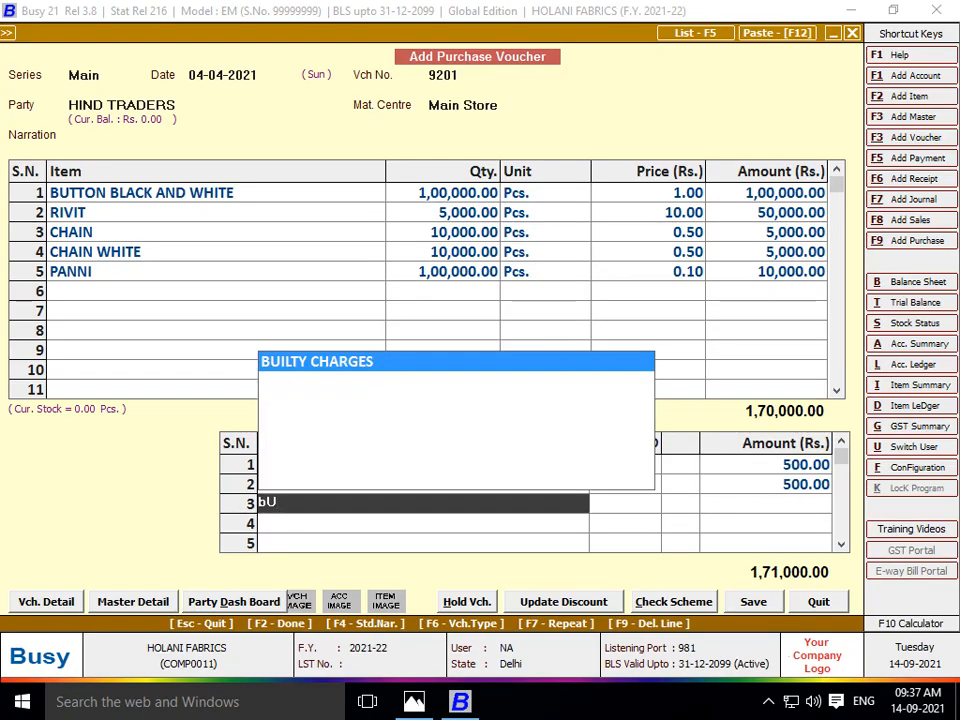
key(Return)
key(alt+Tab)
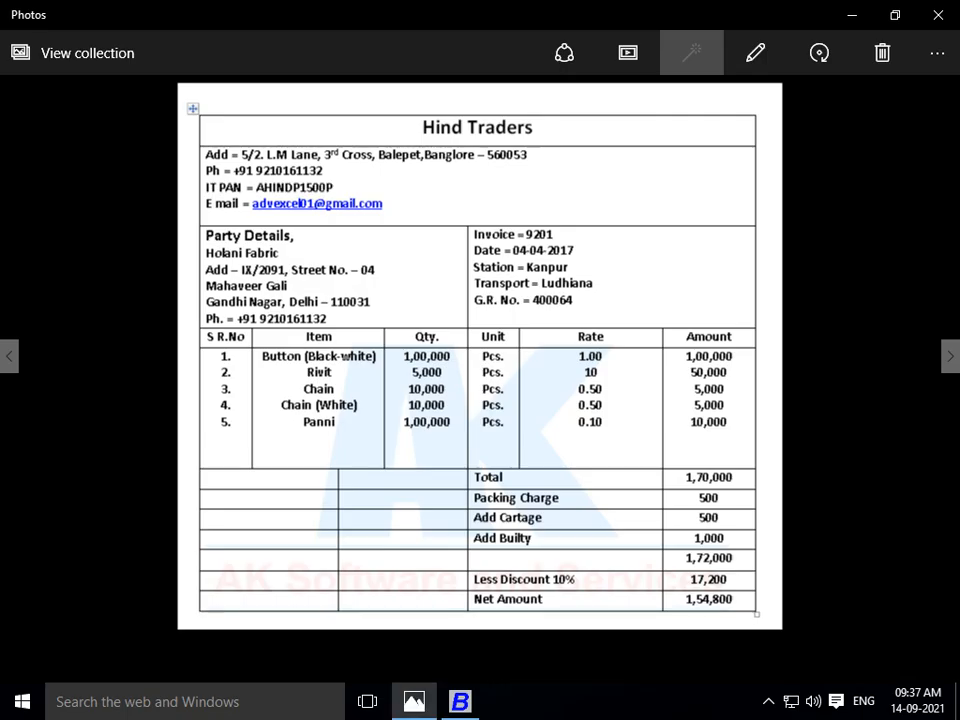
key(alt+Tab)
text(1000)
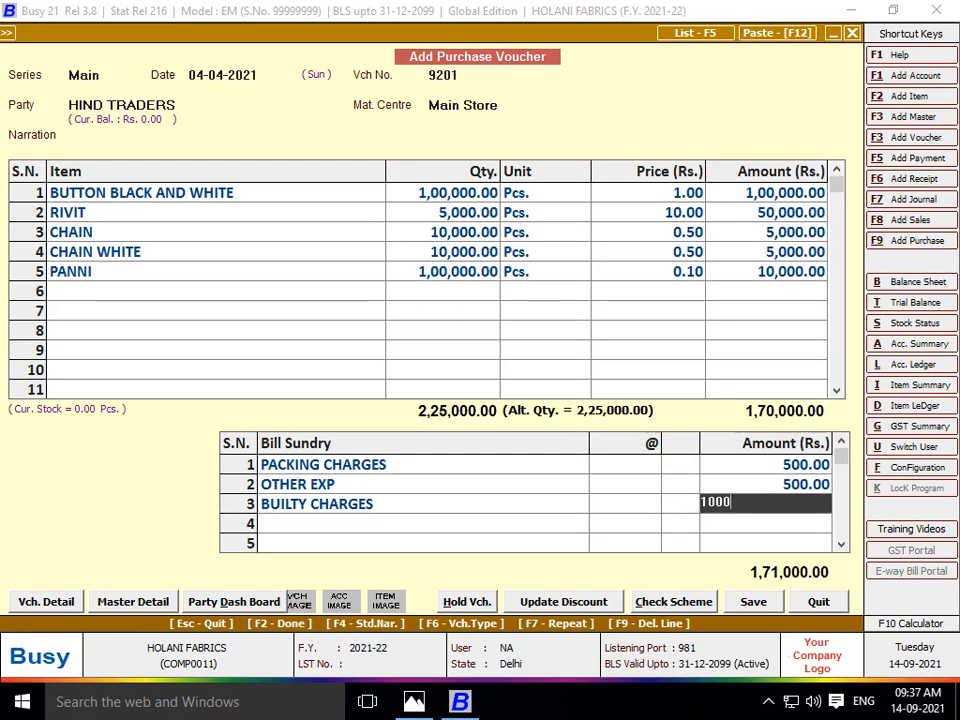
key(Return)
- Add the bill sundry Discount at 10 % and check its amount against the invoice image
text(dis)
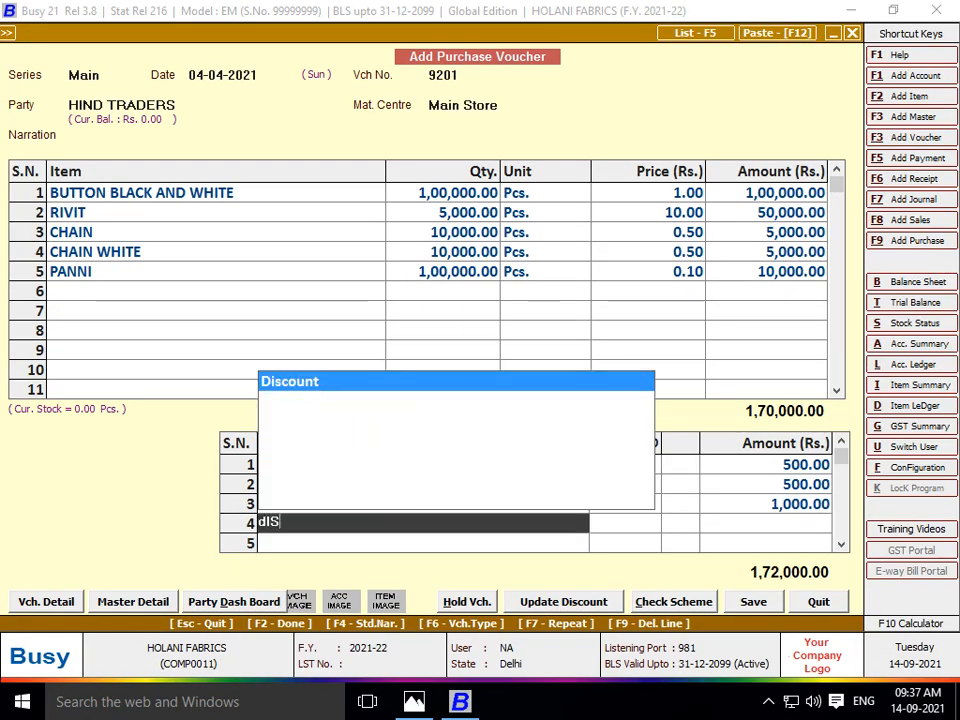
key(Return)
text(10)
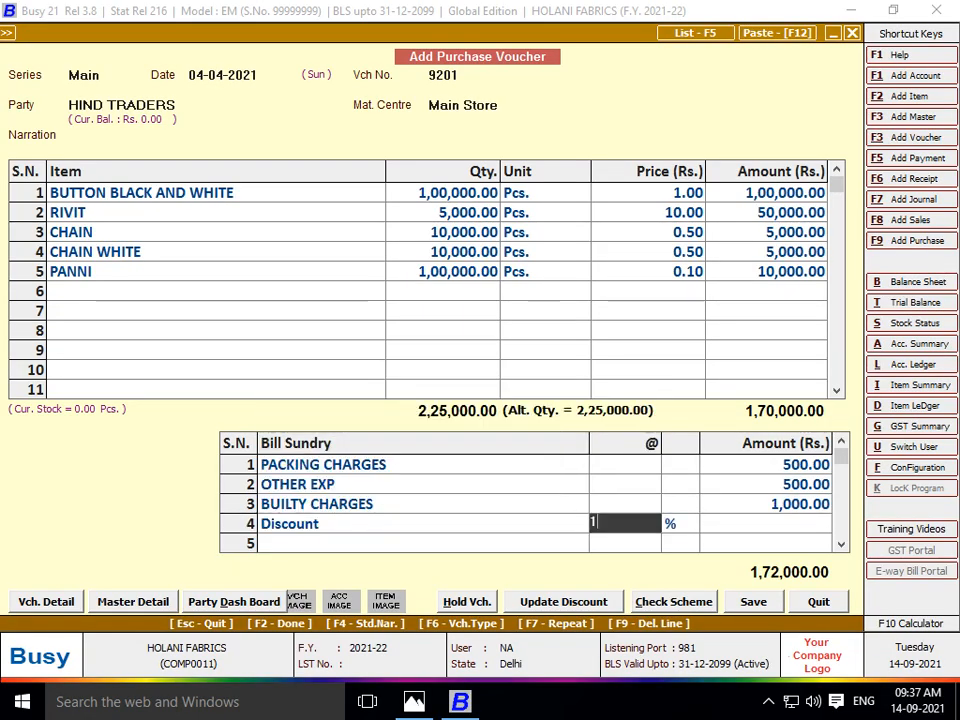
key(Return)
key(alt+Tab)
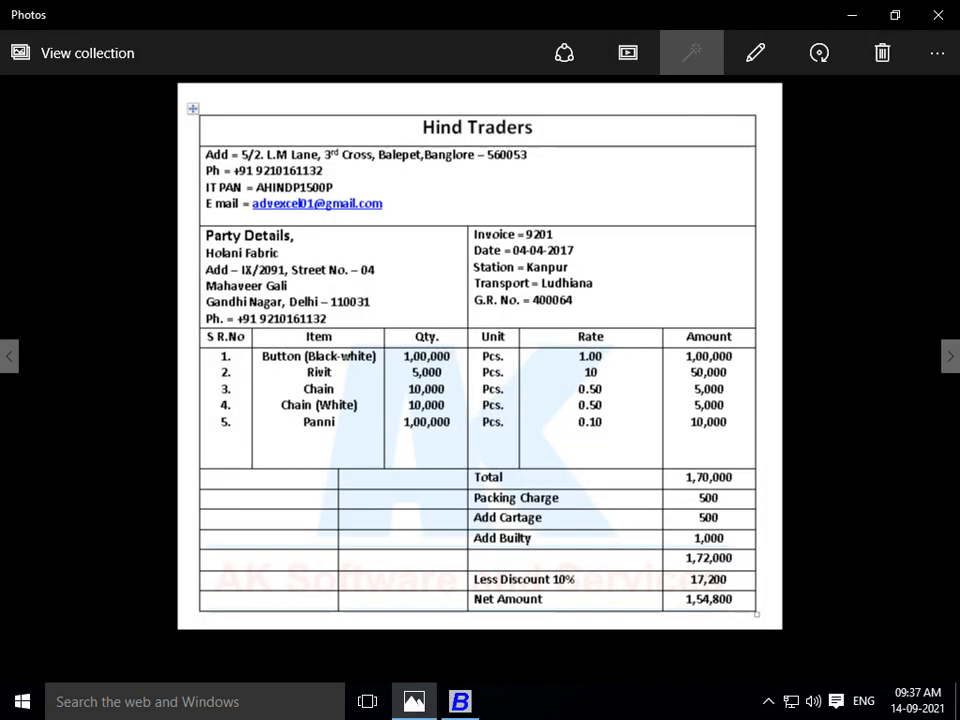
key(alt+Tab)
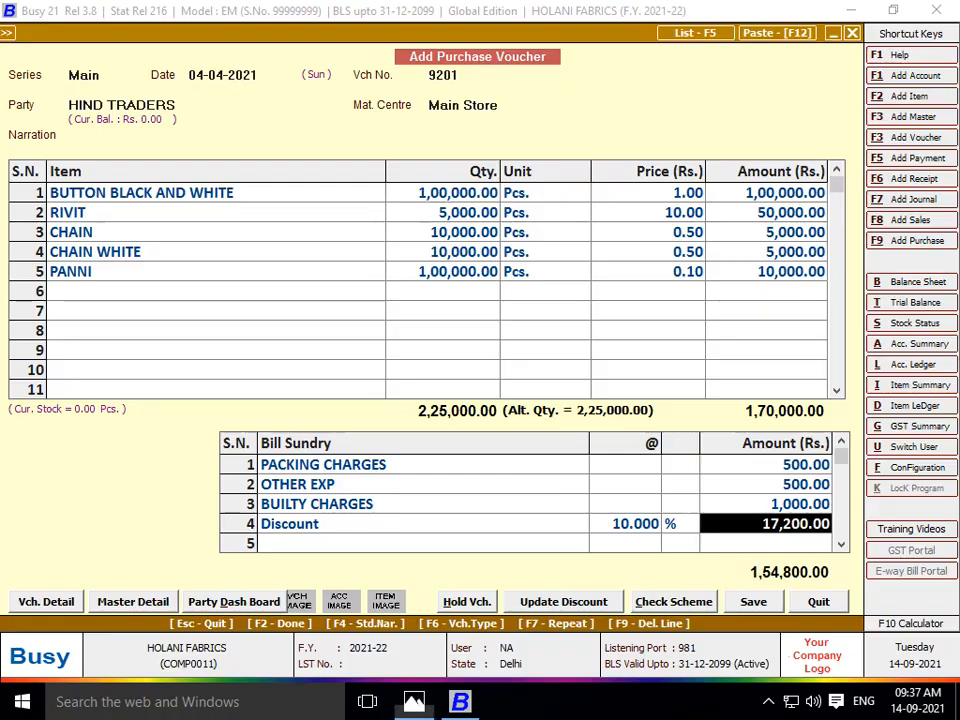
- Finish the bill sundry list, accept blank transport details and save the Hind Traders purchase voucher
key(Return)
key(Return)
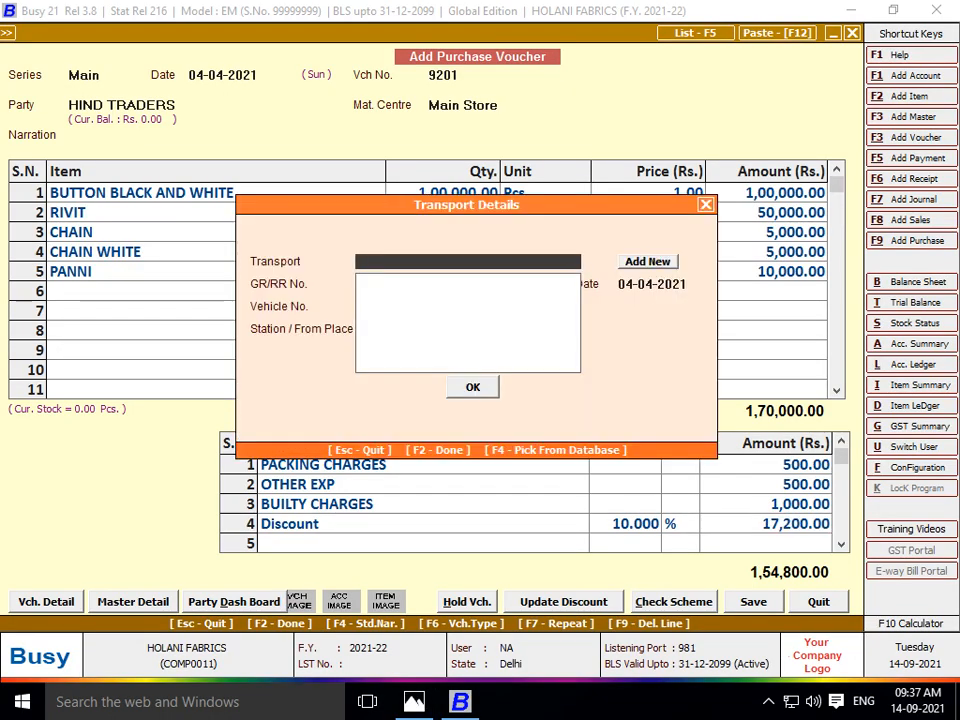
key(F2)
key(Return)
- Switch to Photos, advance to the material-issued invoice for Kamal Traders to read its details, and return to Busy
key(alt+Tab)
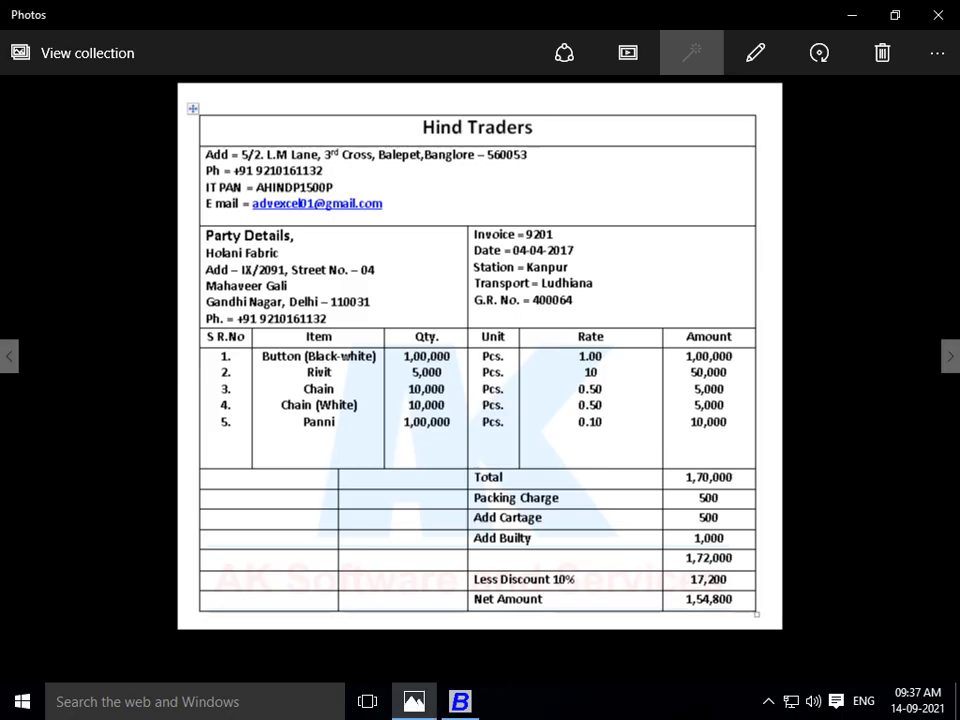
key(Right)
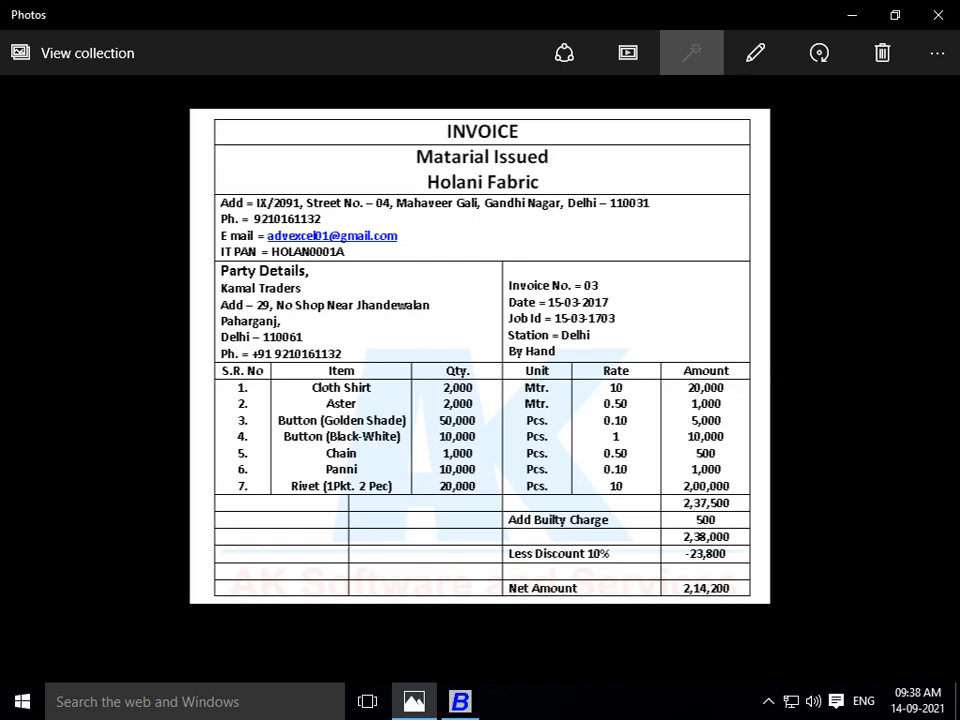
key(alt+Tab)
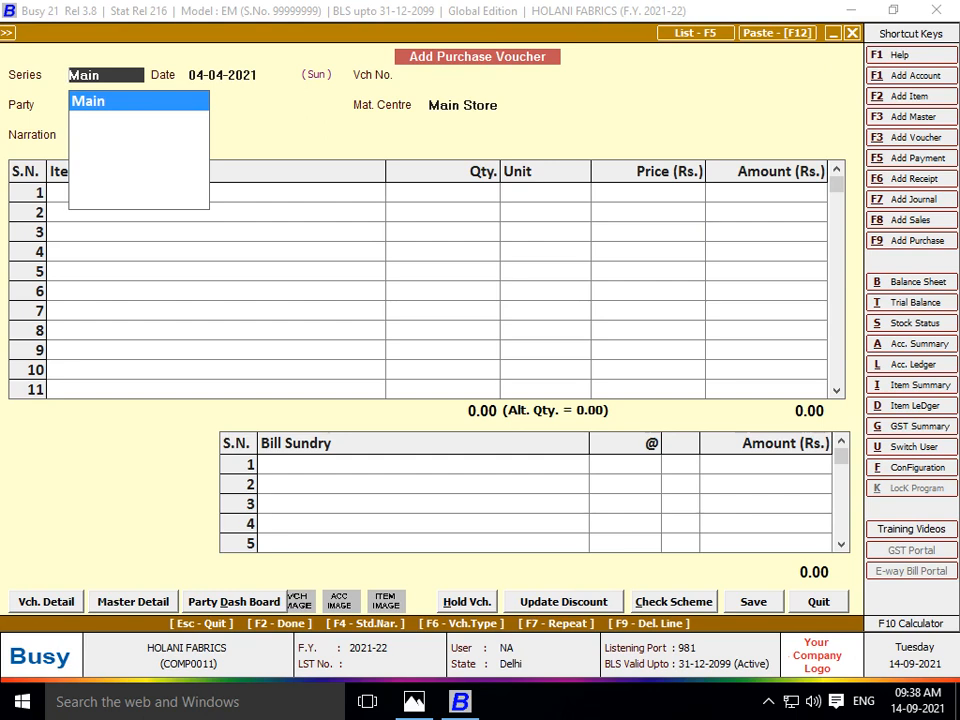
- Quit the blank purchase voucher and return to the list of transaction types
key(Escape)
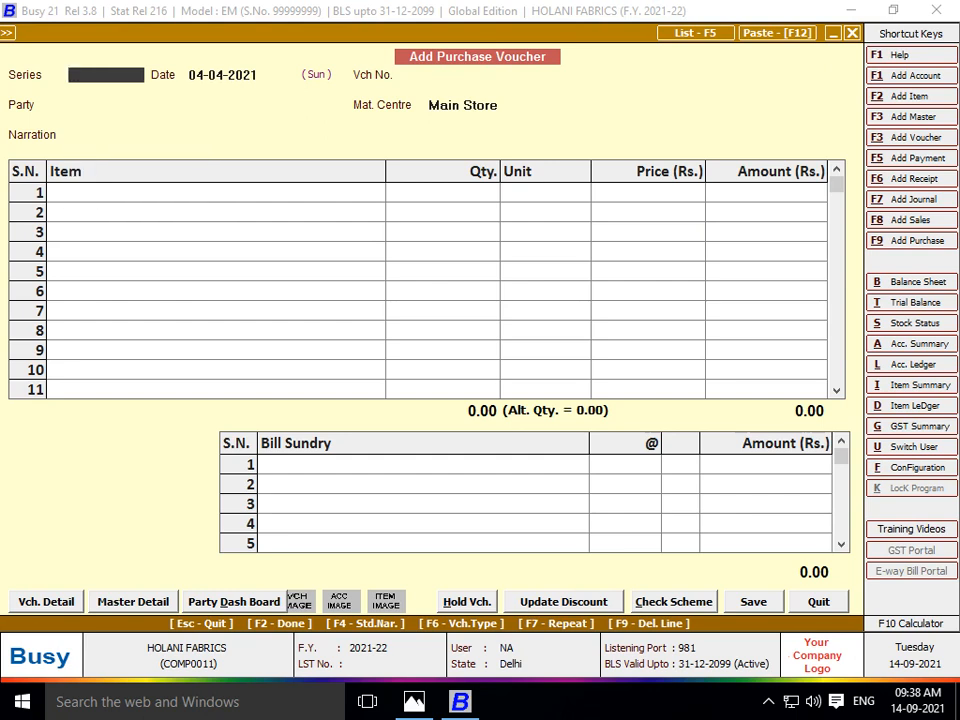
key(Escape)
key(Return)
key(Escape)
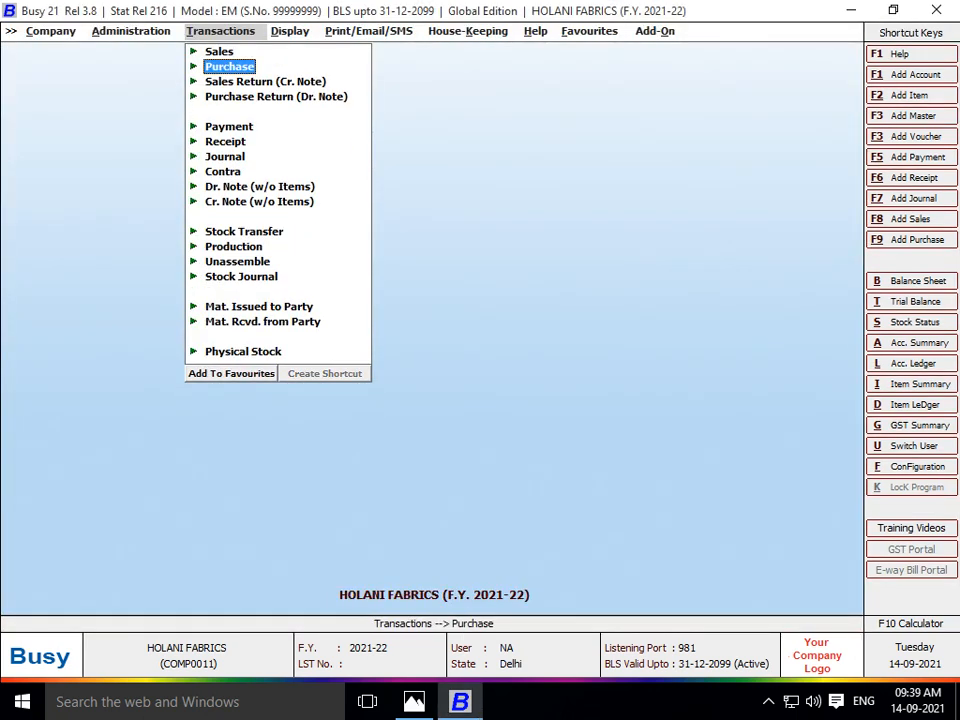
- Start adding a new Mat. Issued to Party voucher
key(Down)
key(Down)
key(Down)
key(Down)
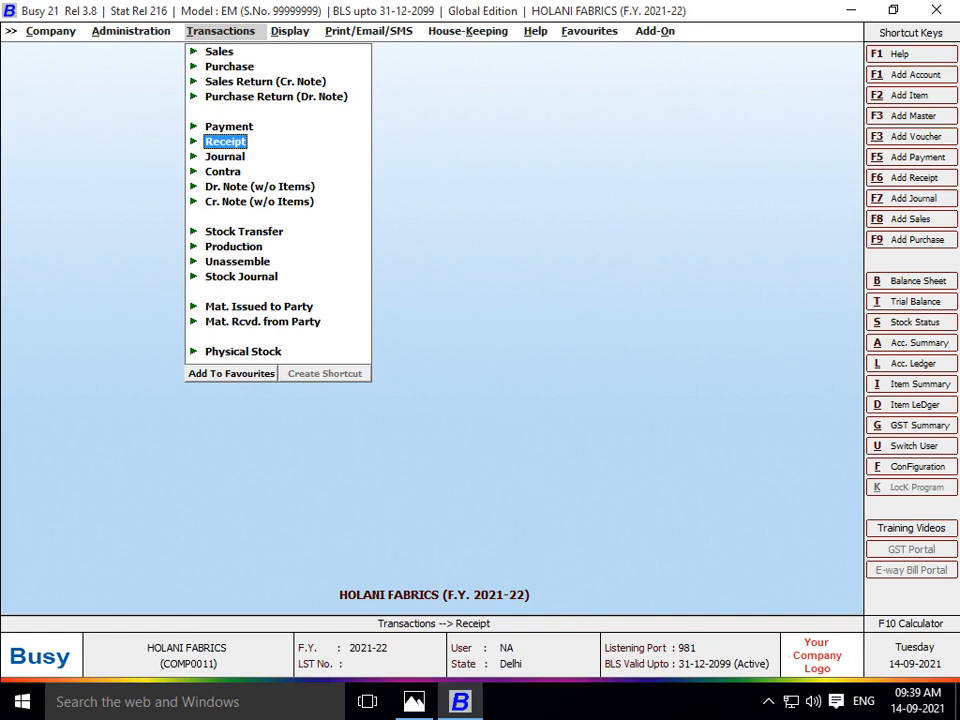
key(Down)
key(Down)
key(Down)
key(Down)
key(Down)
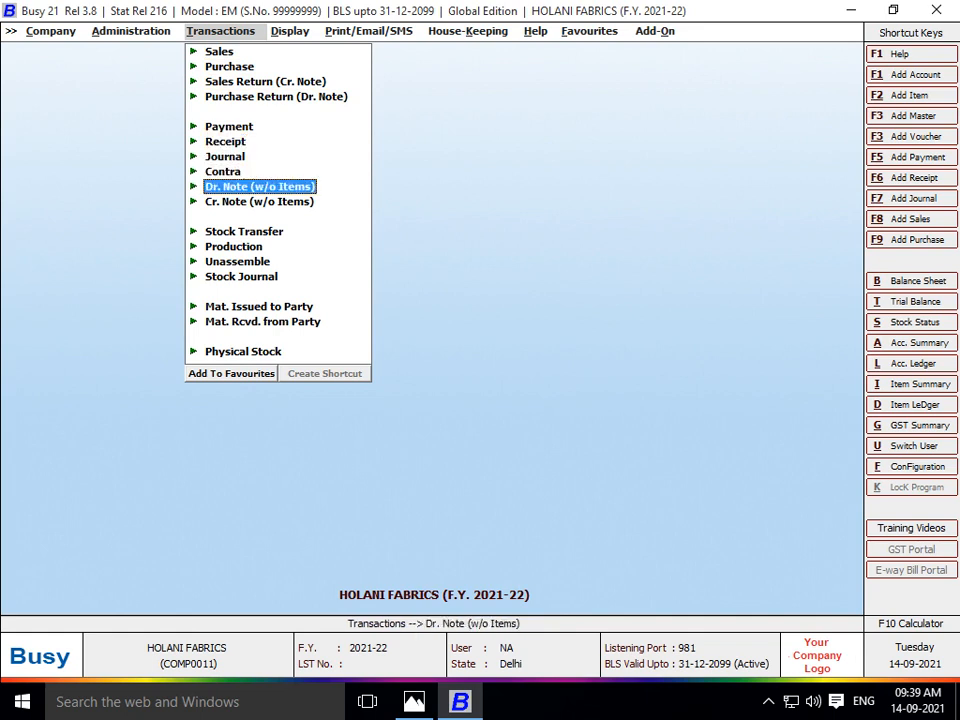
key(Down)
key(Down)
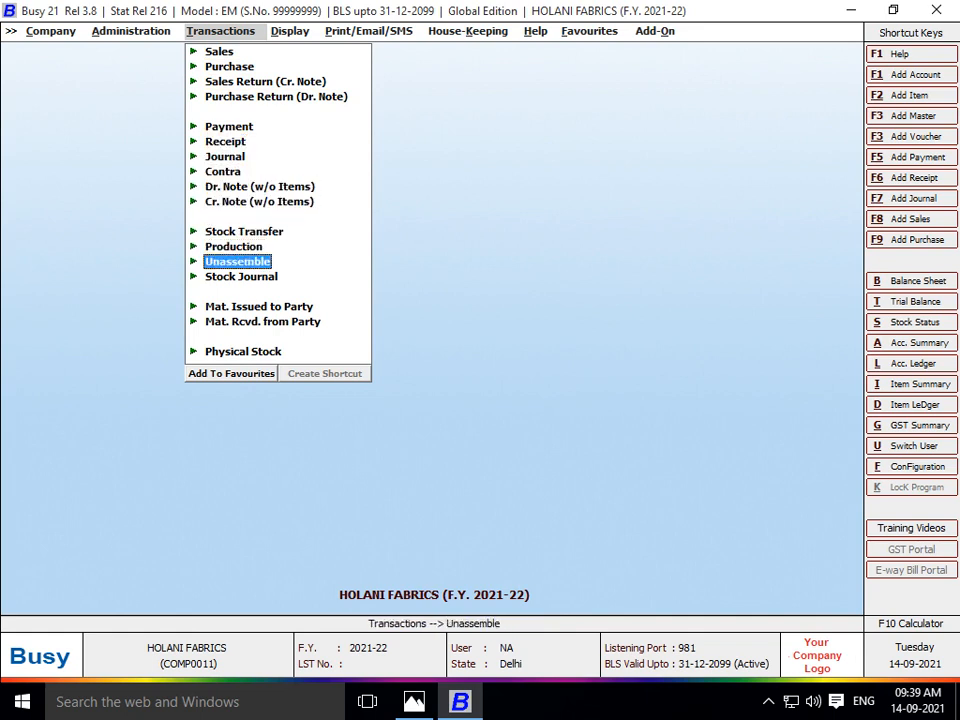
key(Down)
key(Down)
key(Return)
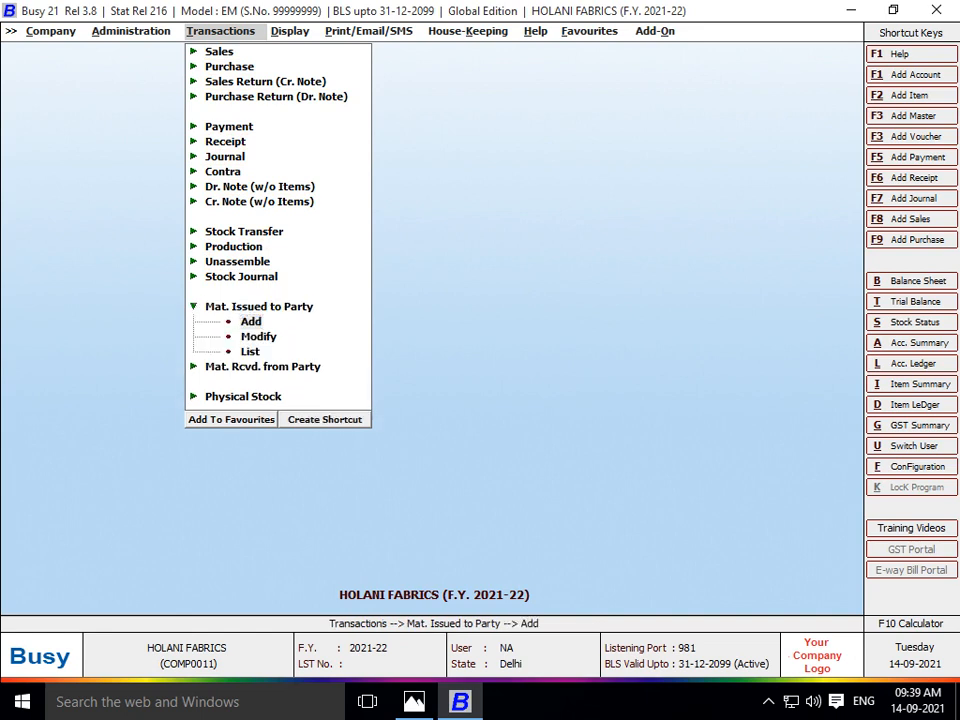
key(Return)
- Keep the Main series, set the voucher date to 15-04-2021 and choose the type Issued for Job Work
key(Return)
key(alt+Tab)
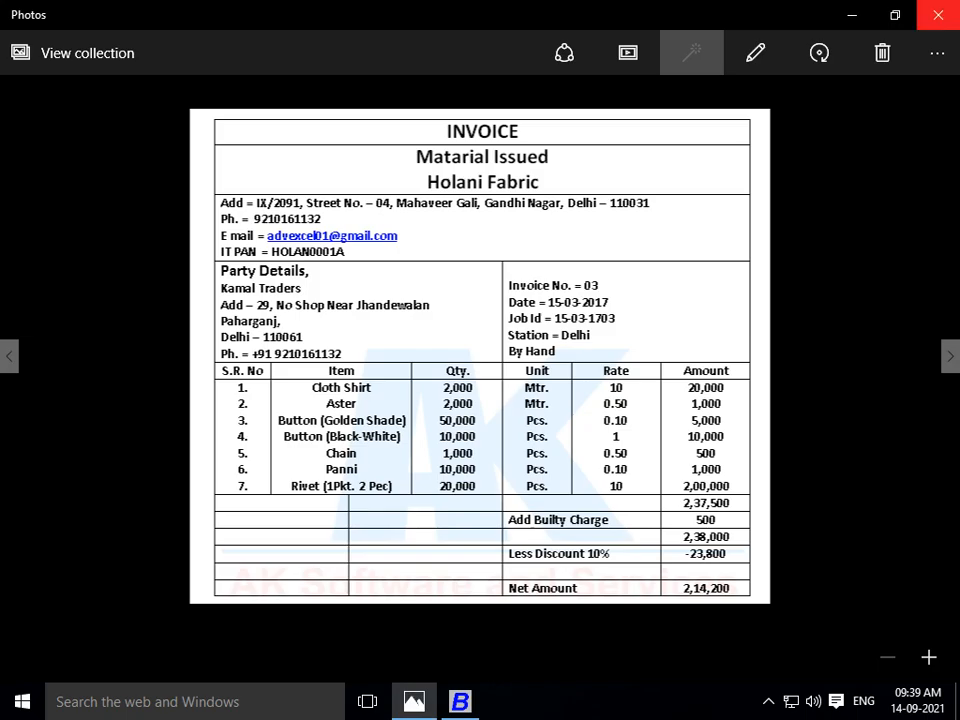
click(938, 15)
text(15)
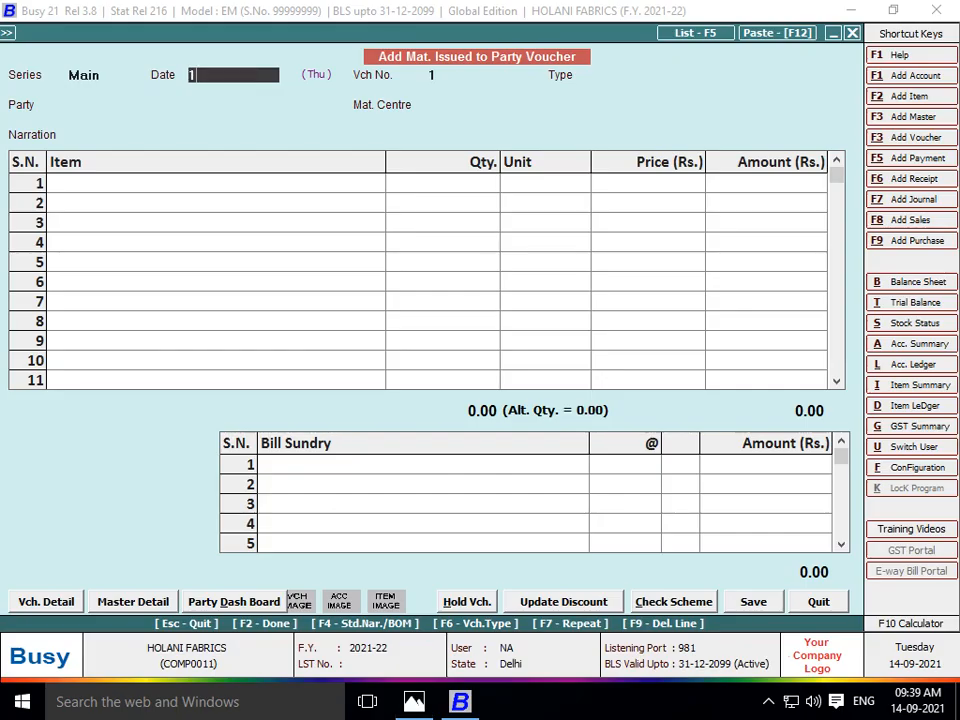
key(Return)
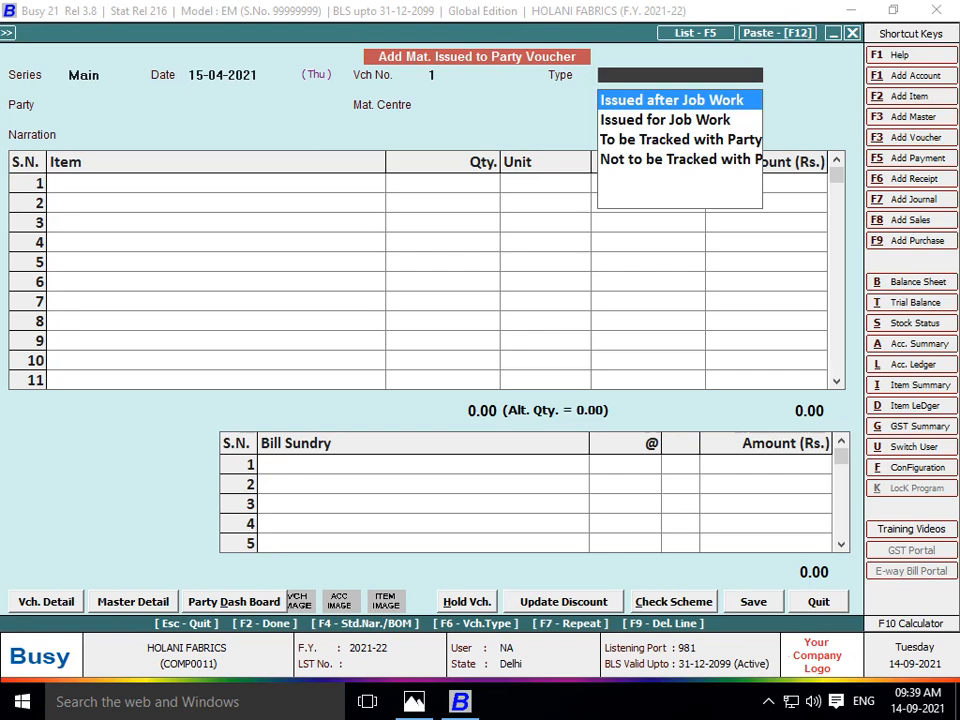
key(Down)
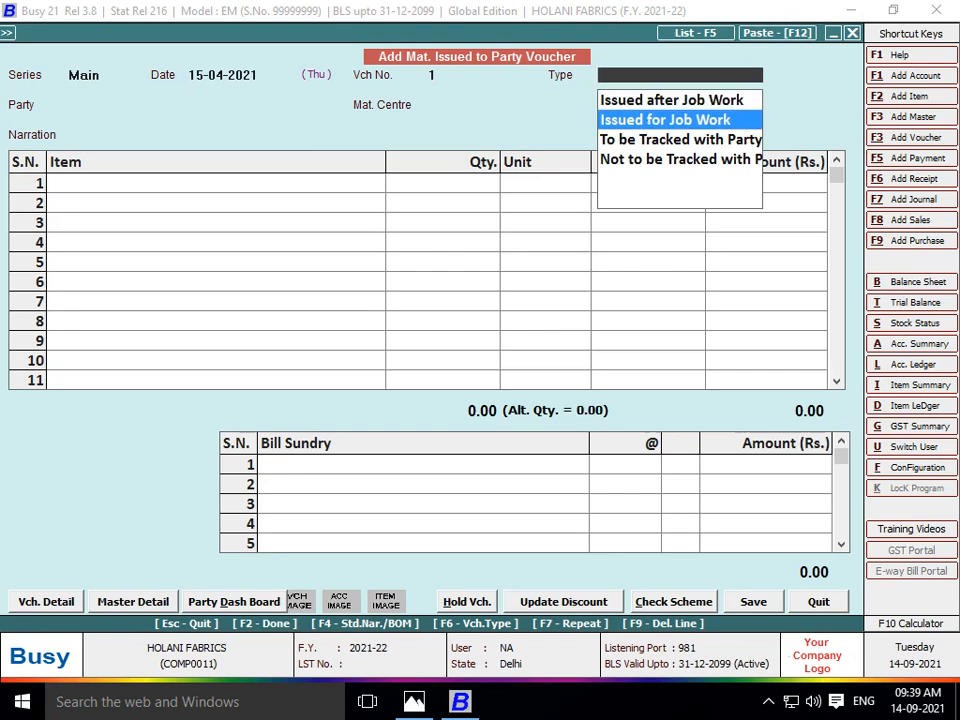
key(Return)
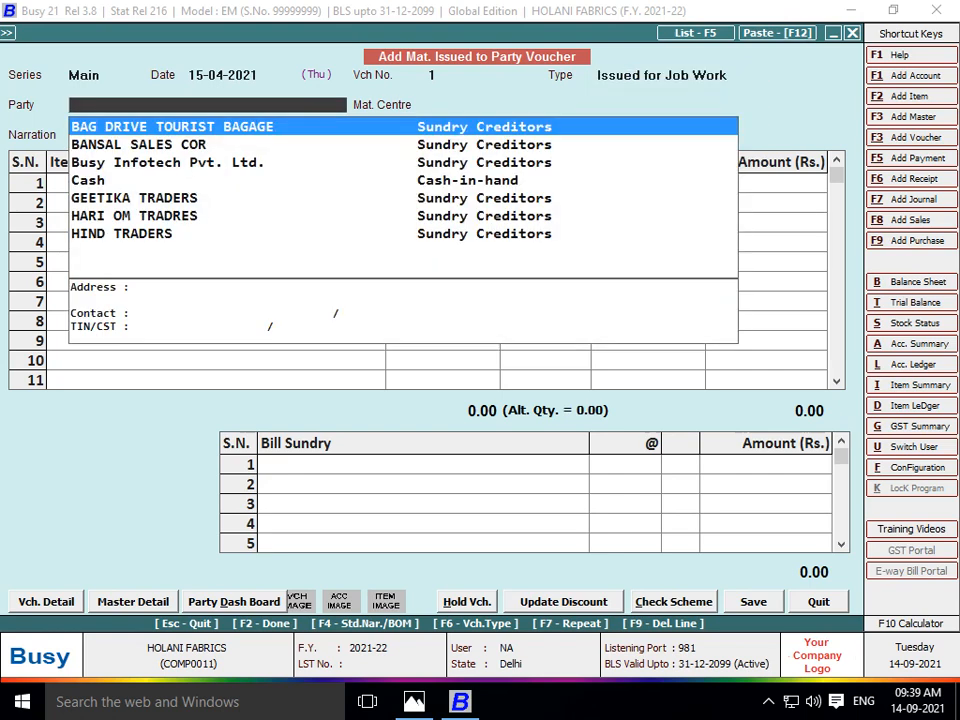
- Check the party on the invoice image and start a new party account named KAMAL TRADERS without an alias
key(alt+Tab)
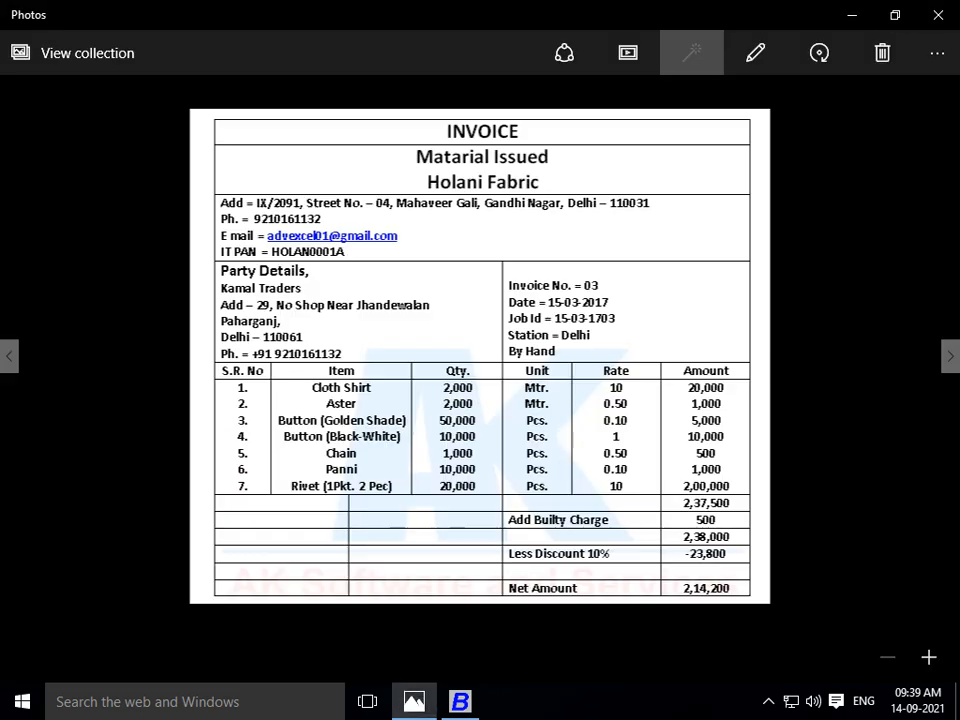
key(alt+Tab)
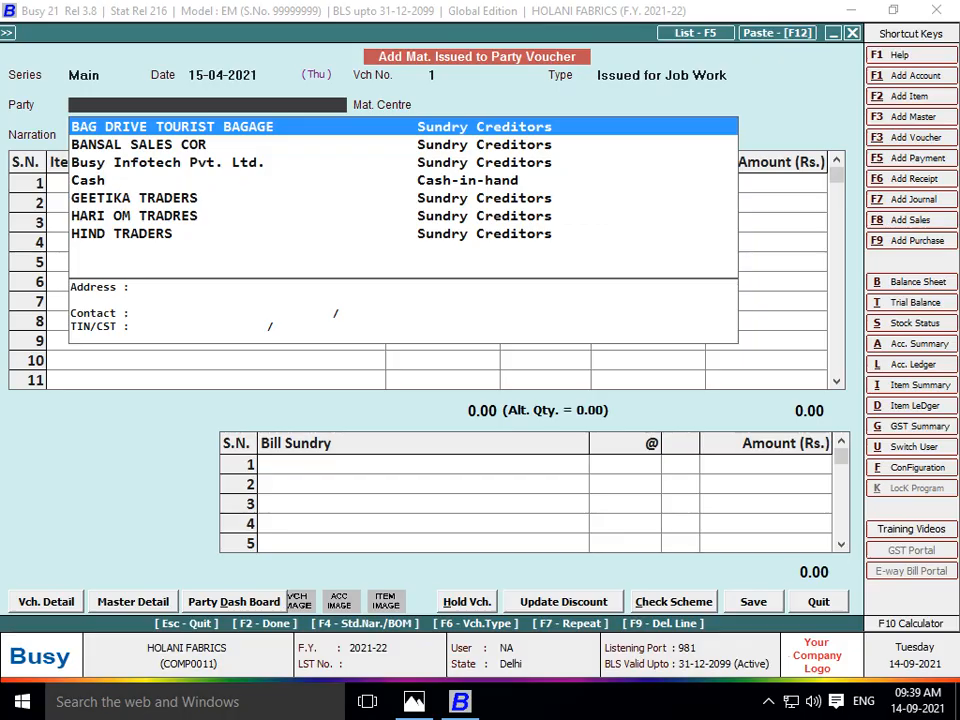
key(F3)
text(KAMAL )
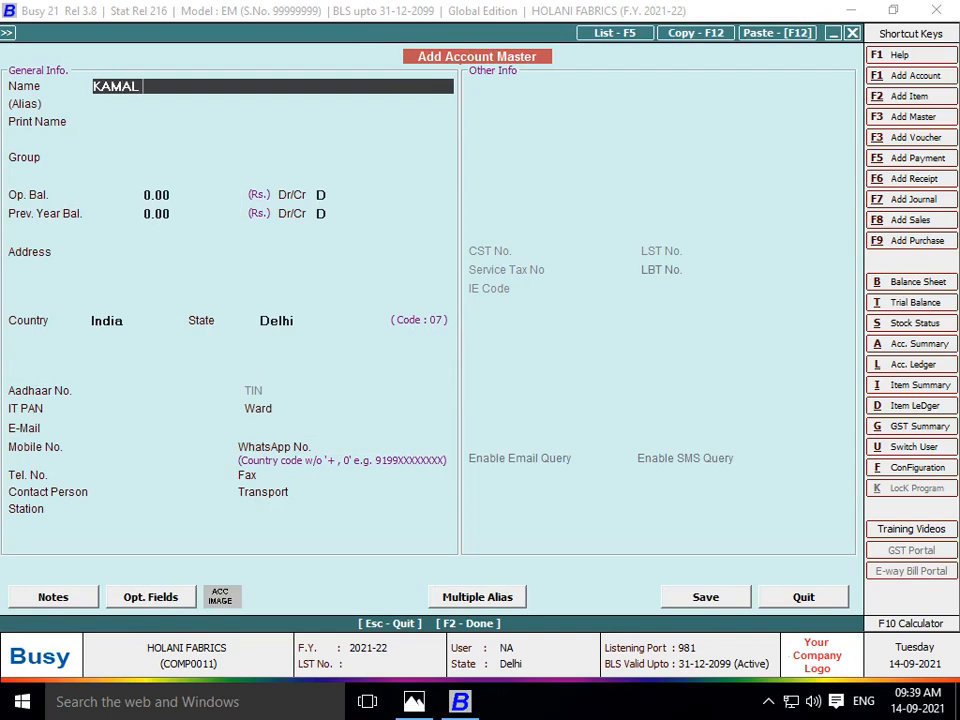
text(TRADERS)
key(Return)
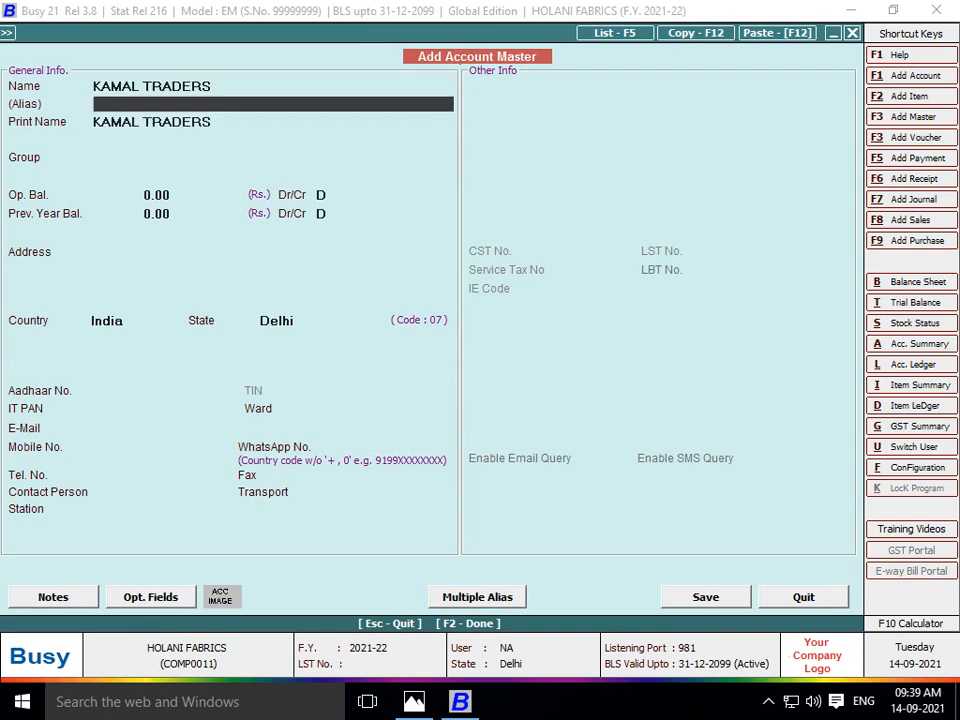
key(Return)
- Create and save a new account group JOB WORKERS under Sundry Creditors for the KAMAL TRADERS account
text(SUN)
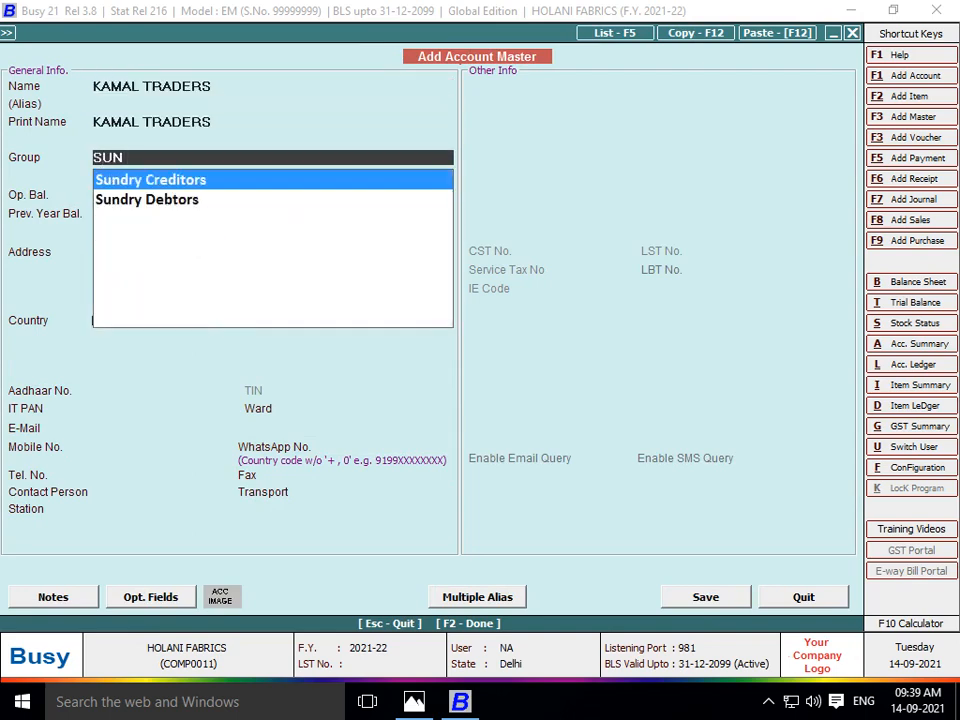
key(Return)
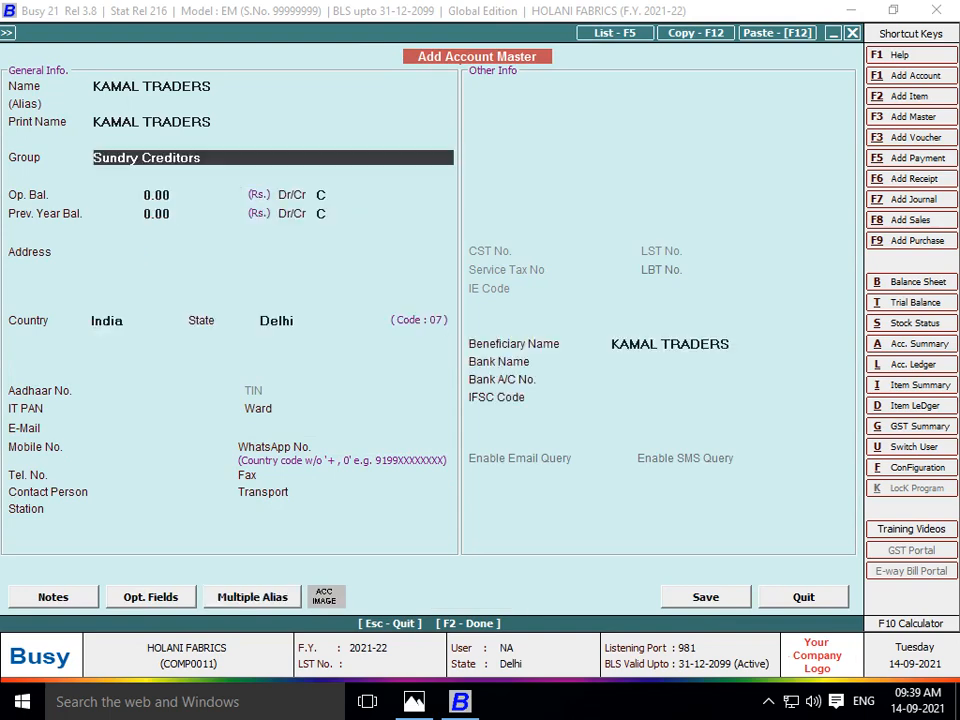
key(F3)
text(JO)
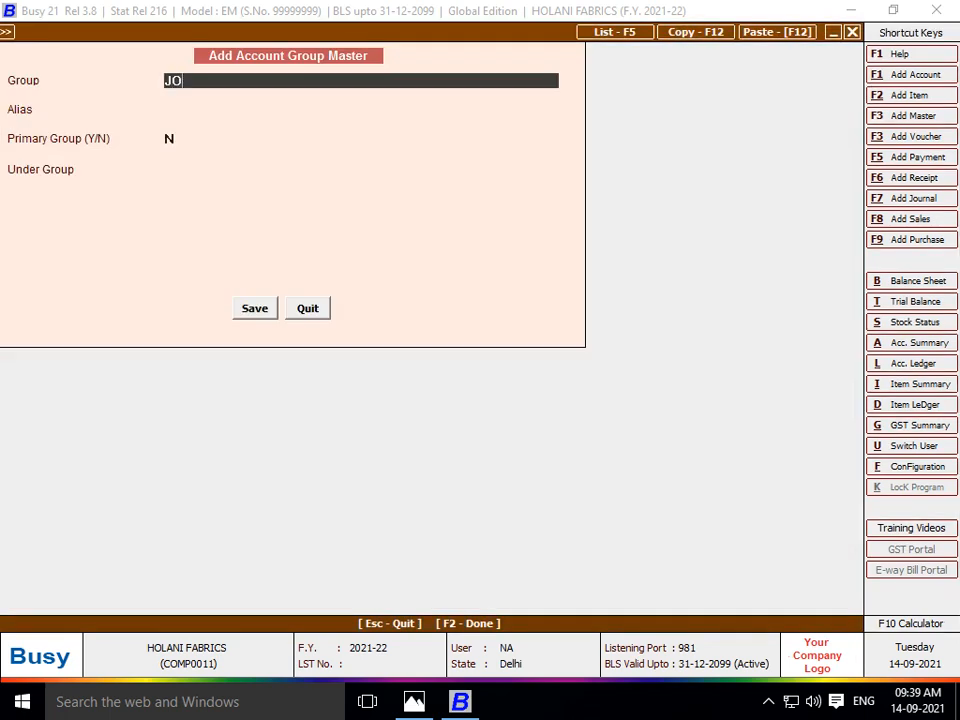
text(B WORKERS)
key(Return)
key(Return)
key(Return)
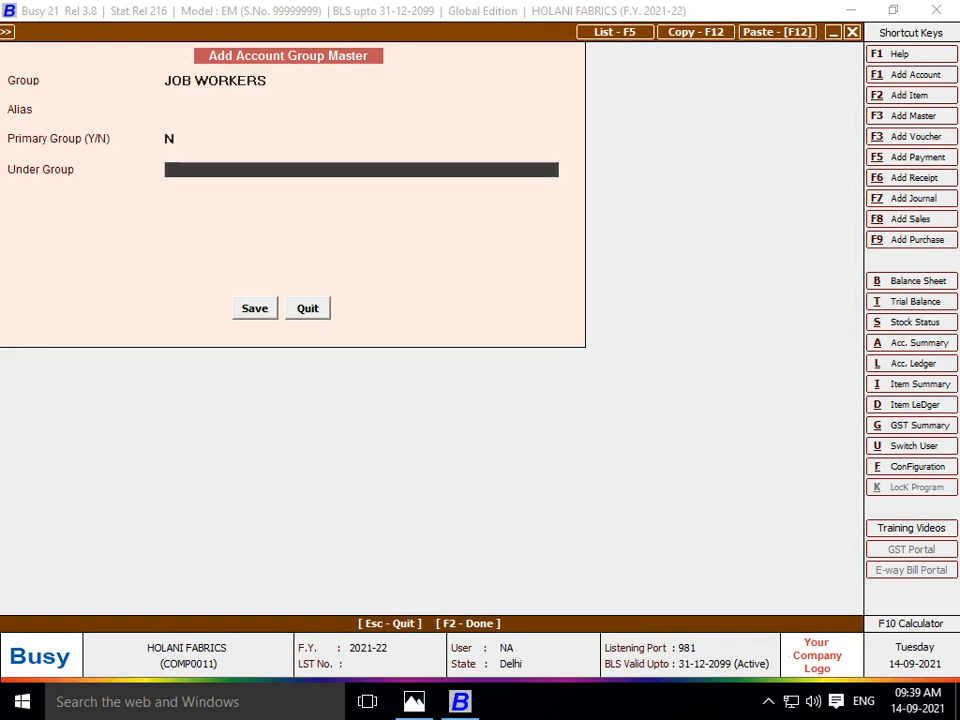
text(SUN)
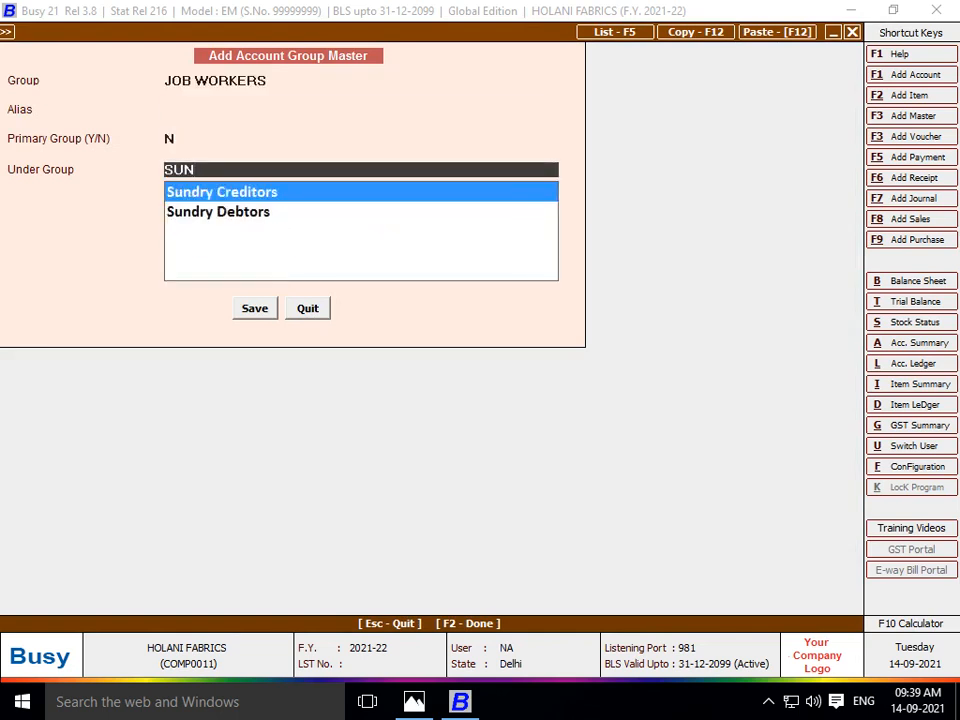
key(Return)
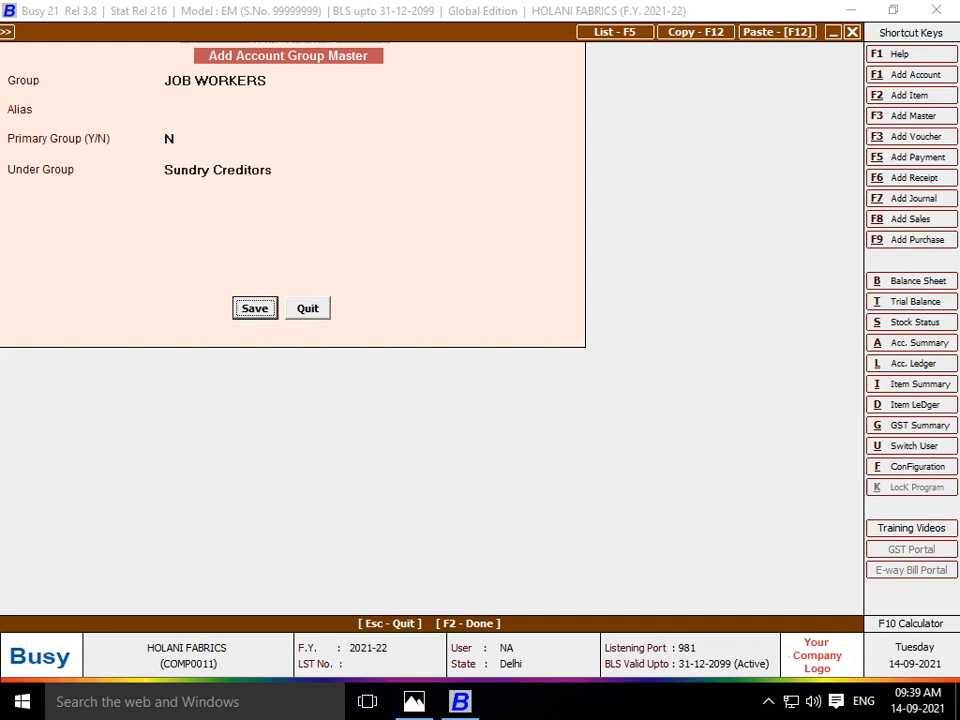
key(Return)
- Put the KAMAL TRADERS account in the JOB WORKERS group, leave its opening and previous year balances at zero, and save the account master
key(Up)
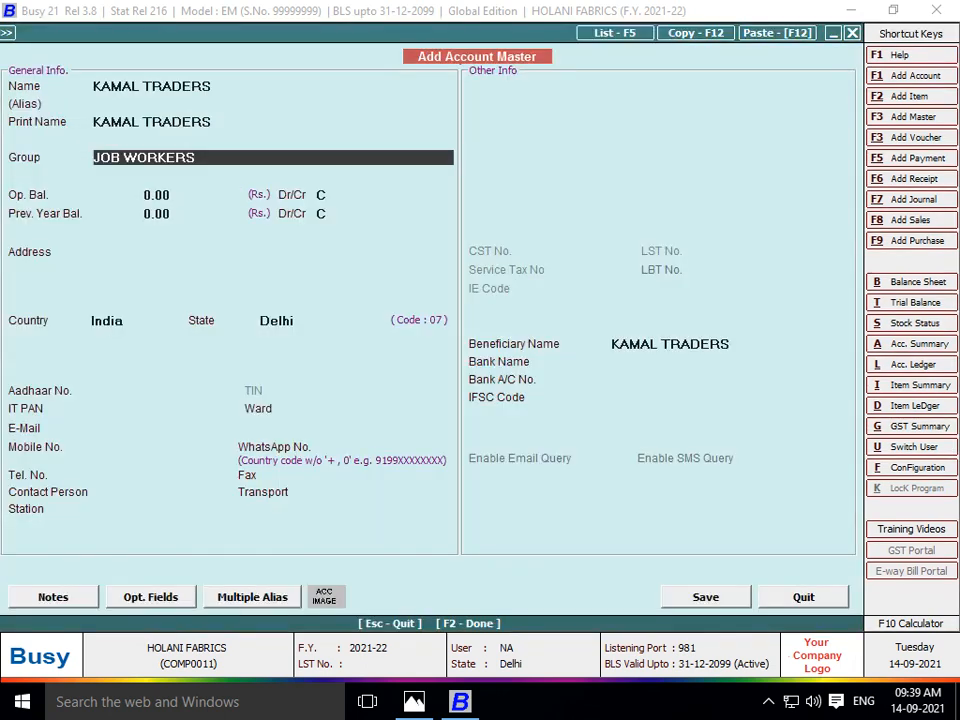
key(Return)
key(Return)
key(Return)
key(Return)
key(Return)
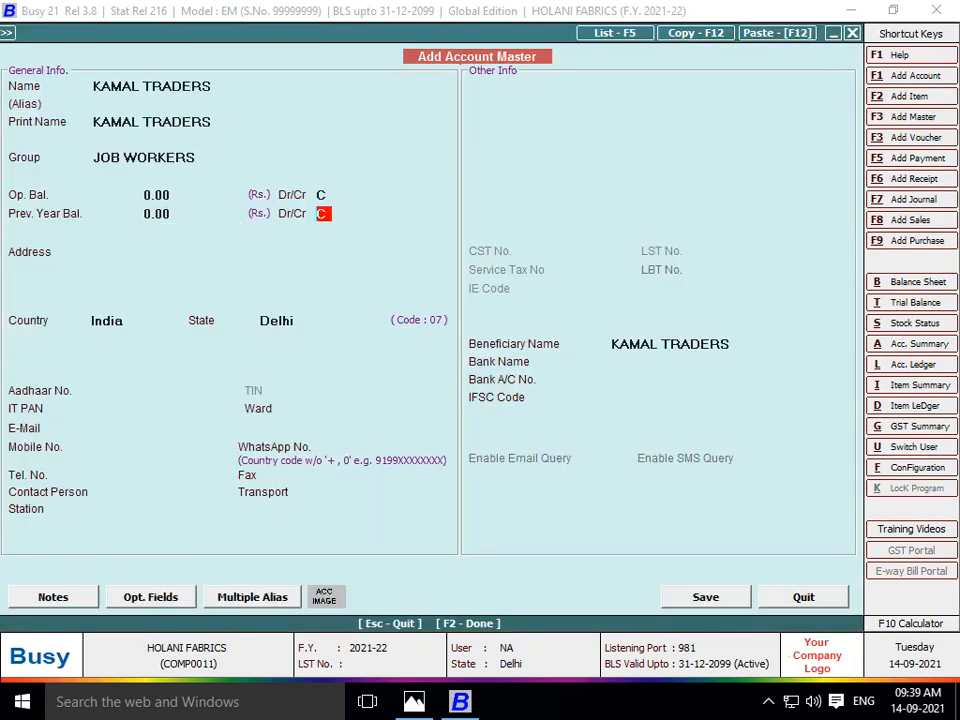
key(F2)
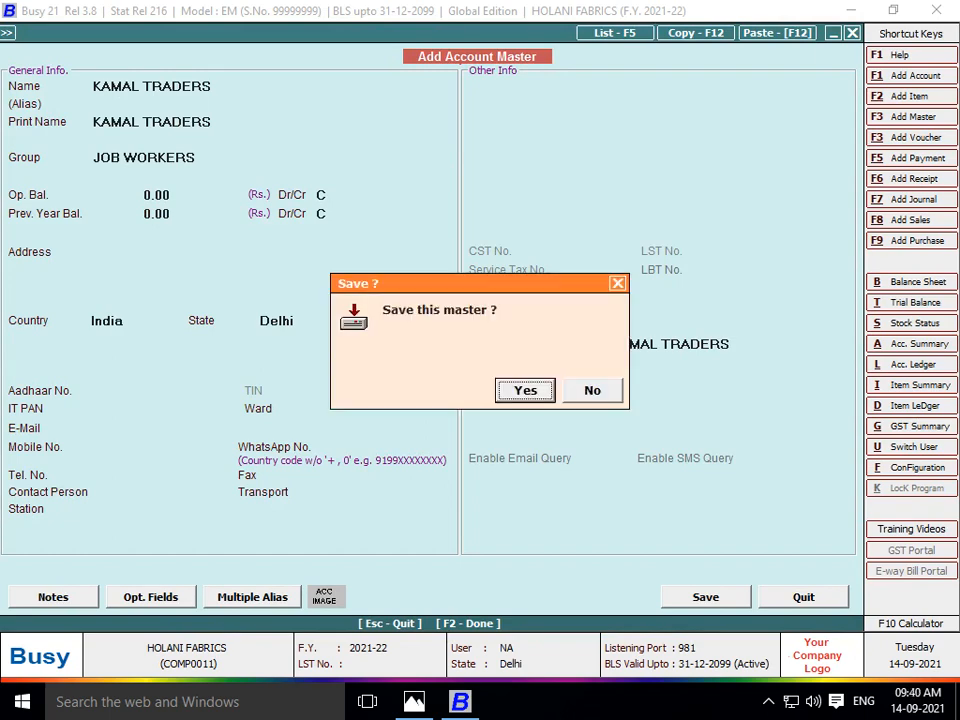
key(Return)
- Accept KAMAL TRADERS as the party and Main Store as the material centre, leaving the voucher narration blank
key(Return)
key(Return)
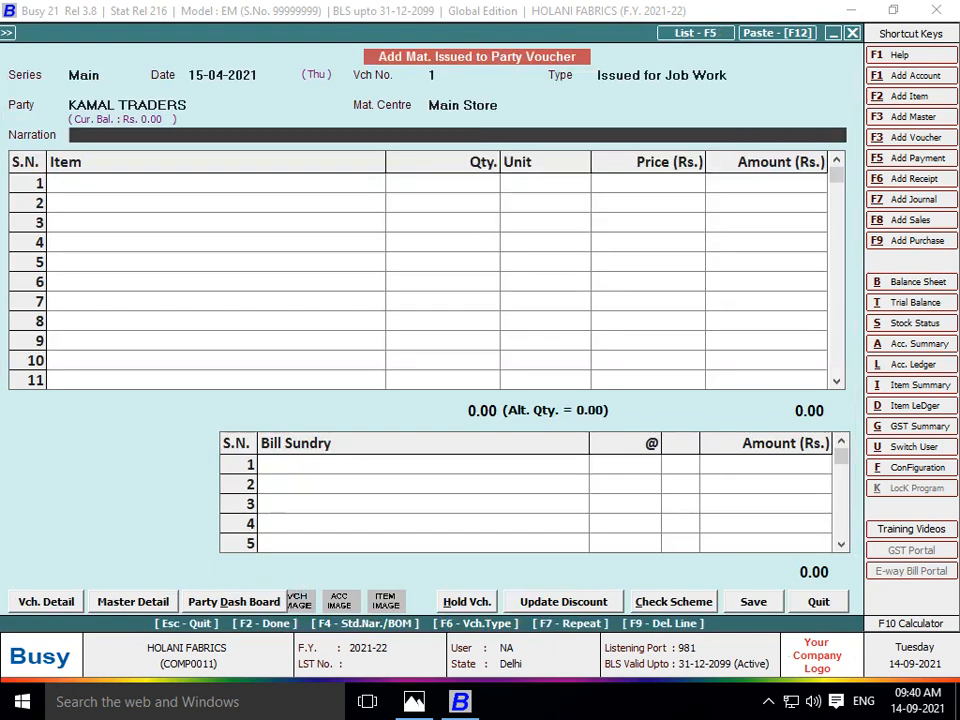
key(Return)
key(Return)
- Following the invoice image, enter CLOTH SHIRT as the first item with quantity 2000 Metre, keeping the default price
key(alt+Tab)
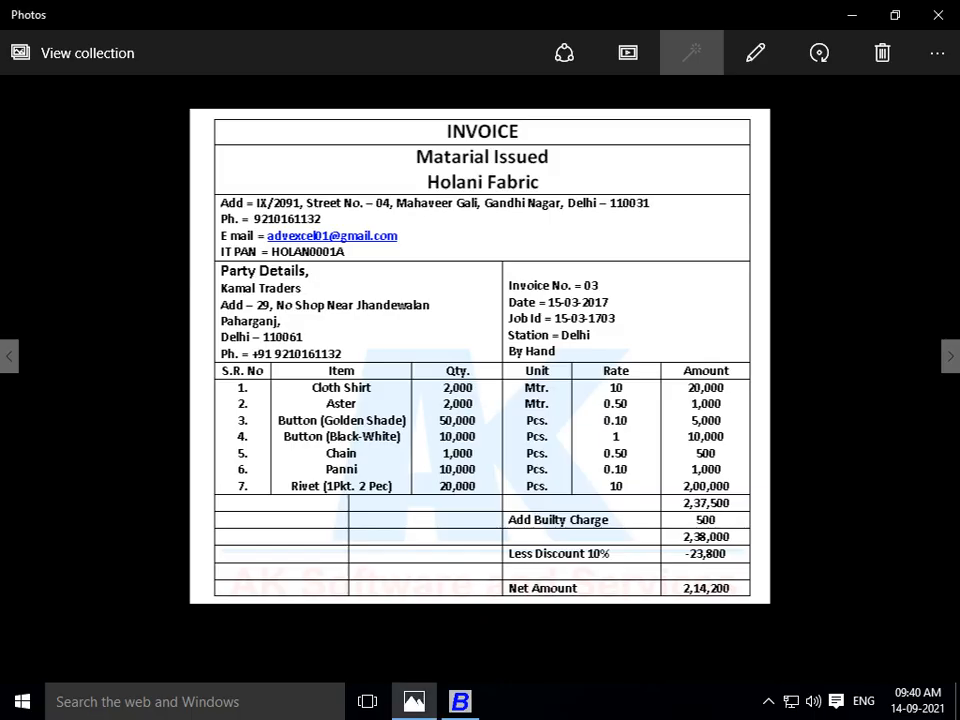
key(alt+Tab)
text(cLOTH)
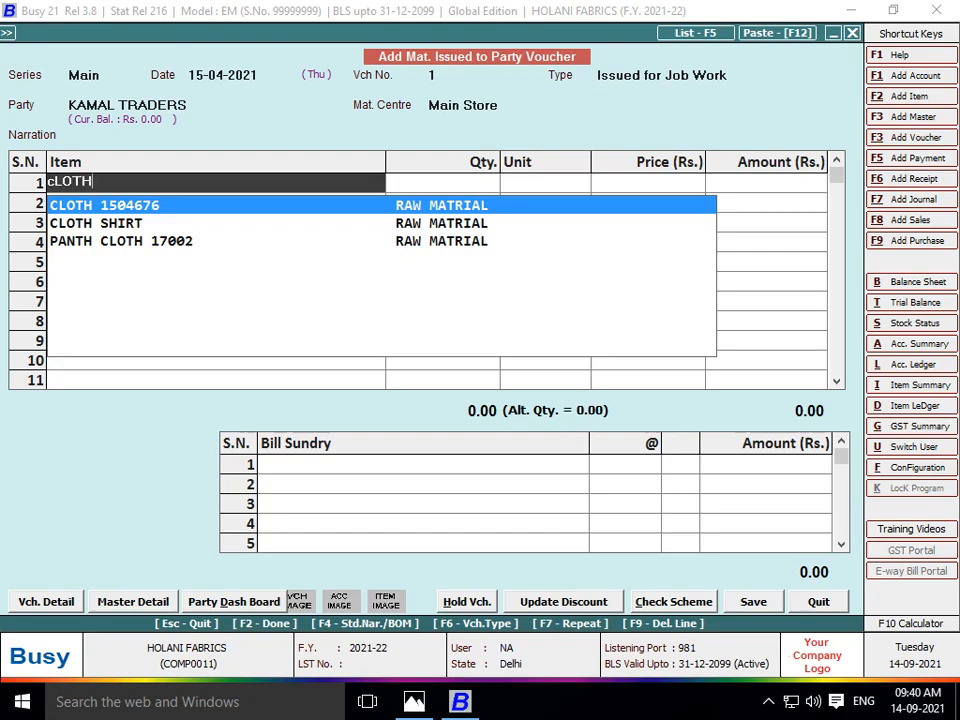
key(Down)
key(Return)
key(alt+Tab)
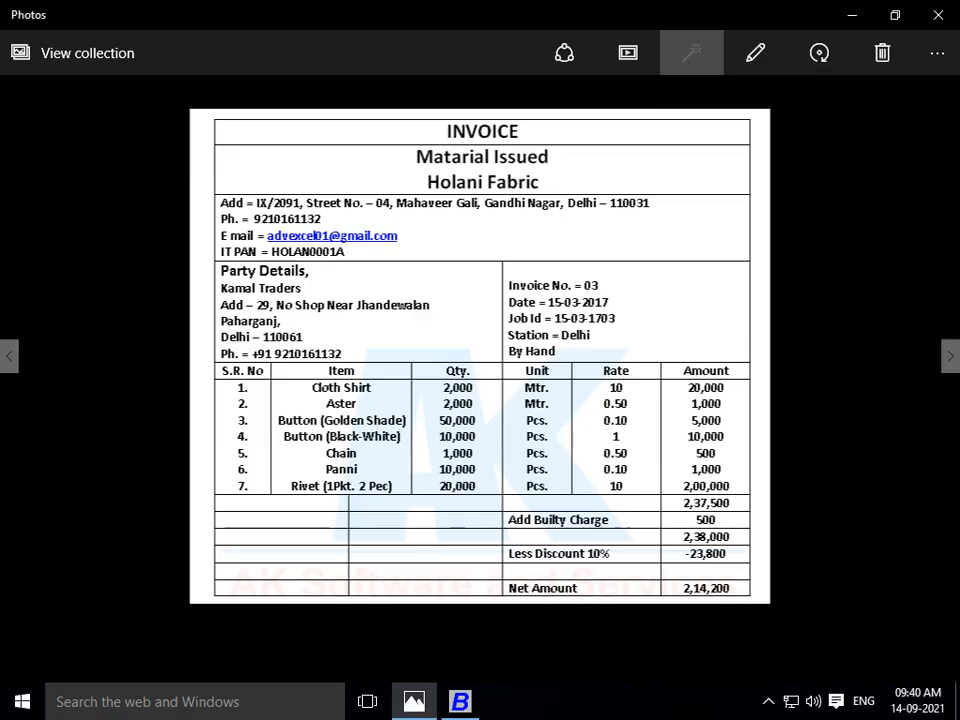
key(alt+Tab)
text(2000)
key(Return)
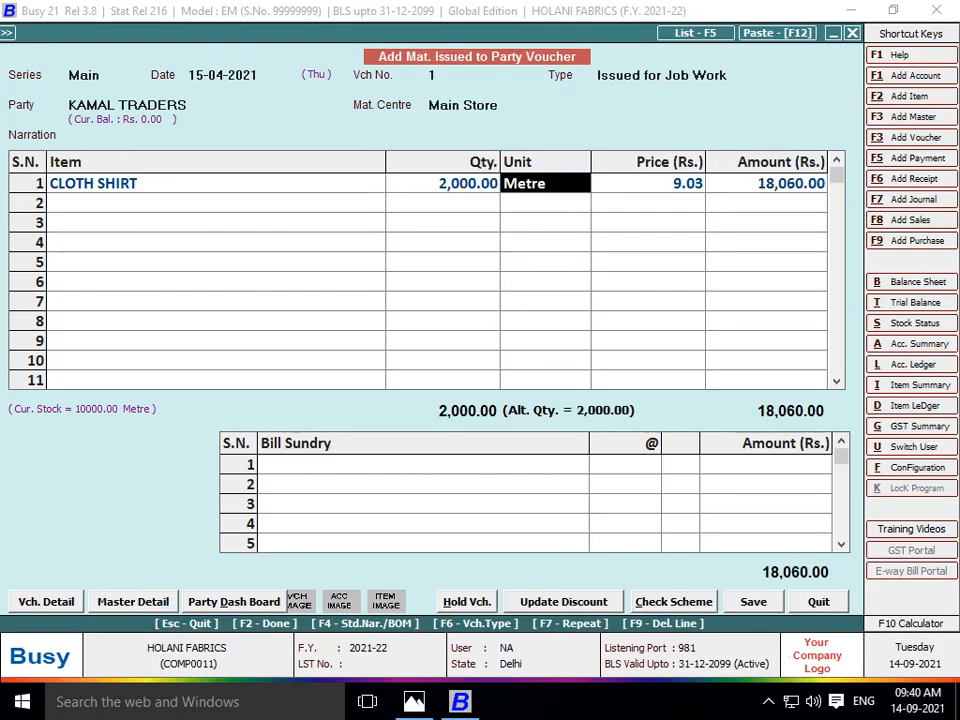
key(Return)
key(Return)
- Enter ASTER as the second item with quantity 2000 Metre from the invoice image, keeping the default price
key(alt+Tab)
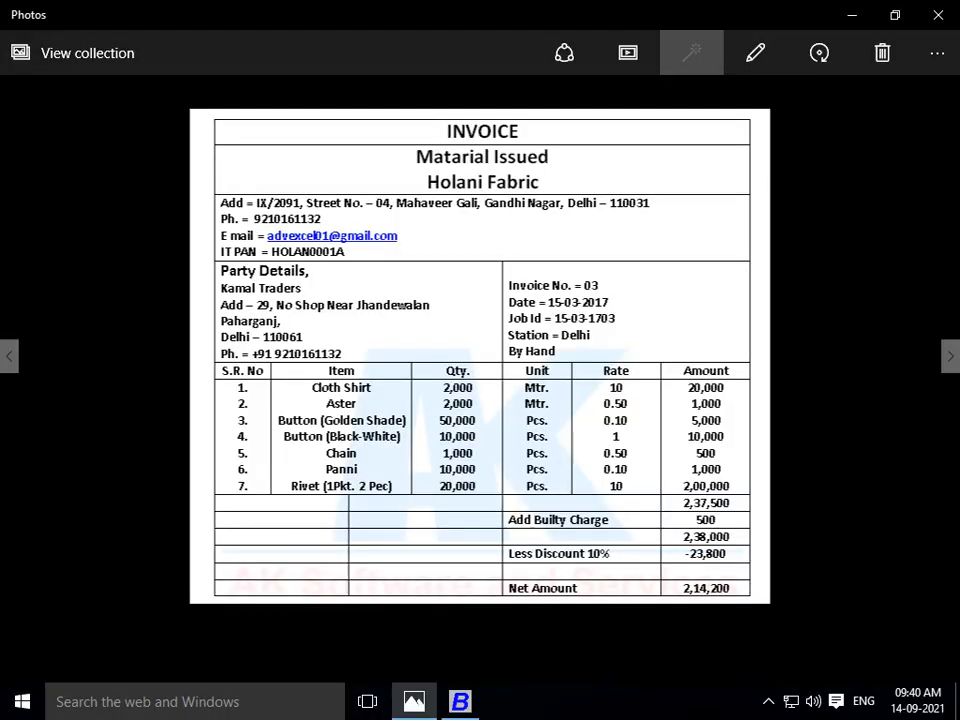
key(alt+Tab)
text(aST)
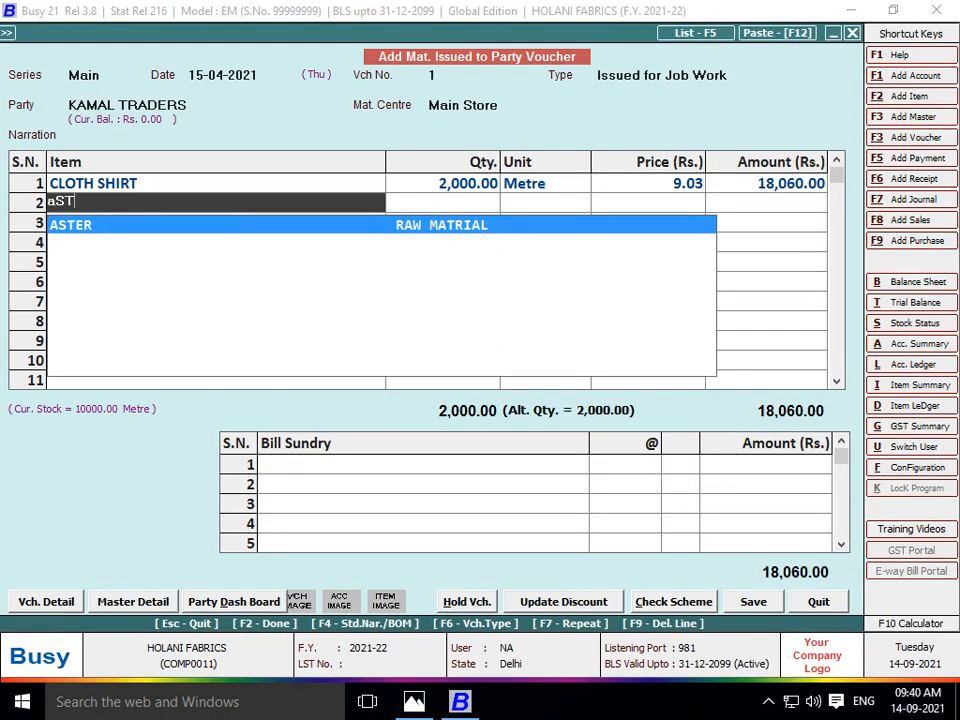
key(Return)
key(alt+Tab)
key(alt+Tab)
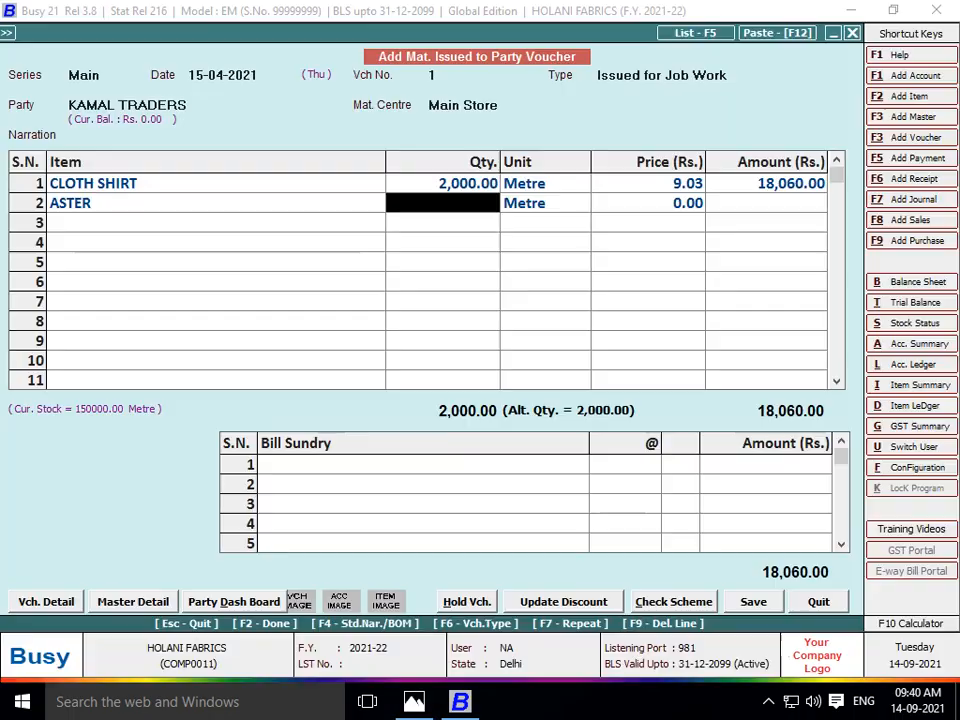
text(2000)
key(Return)
key(Return)
key(Return)
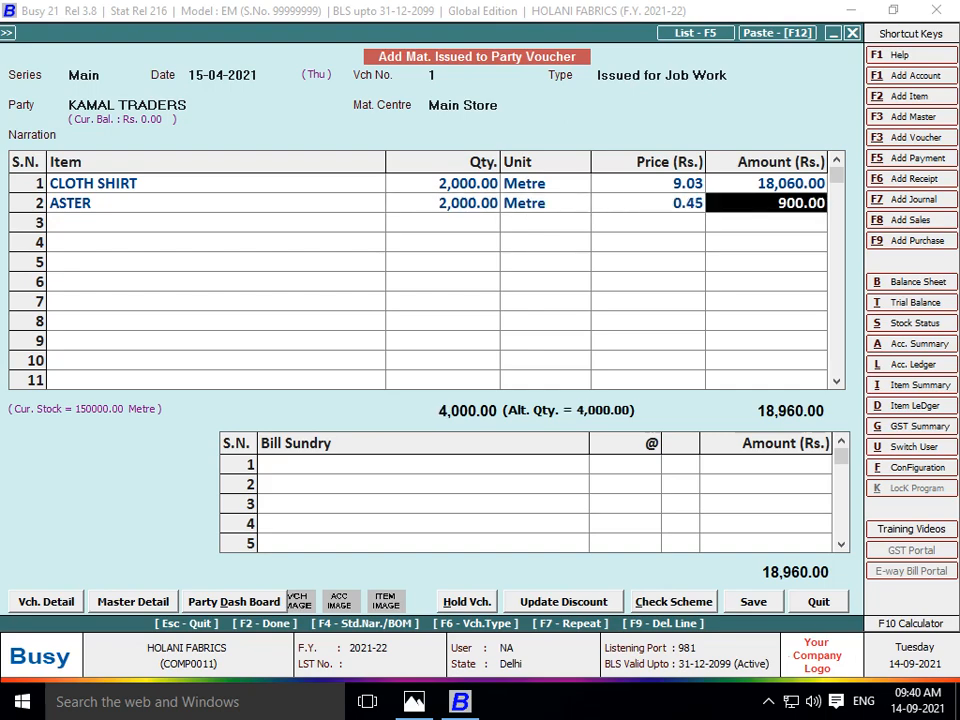
key(Return)
- Enter BUTTON GOLDEN as the third item with quantity 50,000 Pcs. from the invoice image, keeping the default price
key(alt+Tab)
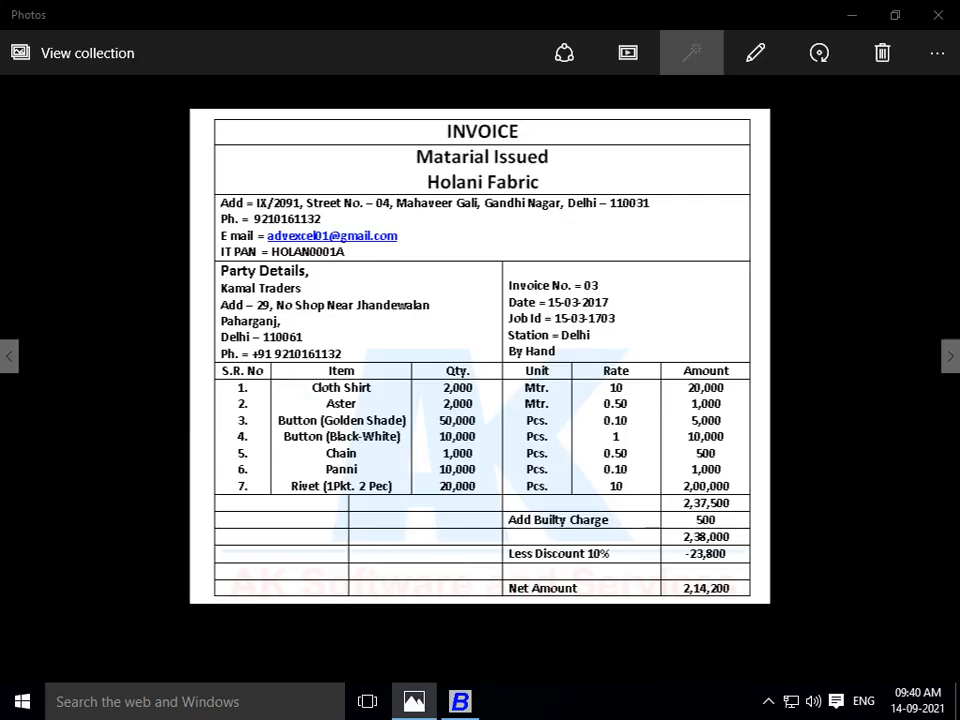
key(alt+Tab)
text(b)
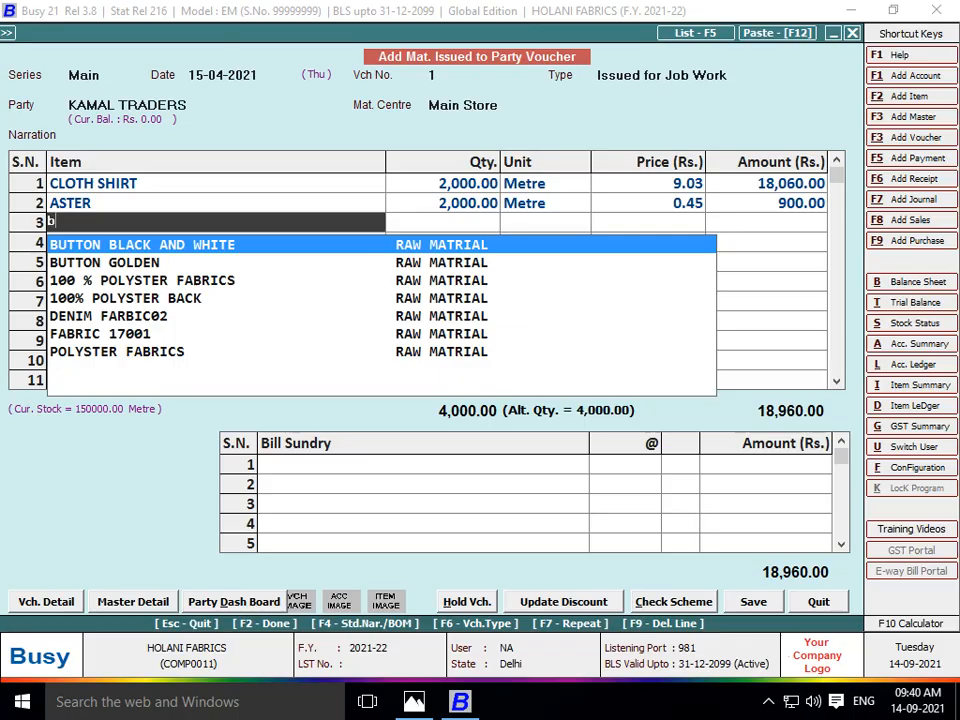
key(Down)
key(Return)
key(alt+Tab)
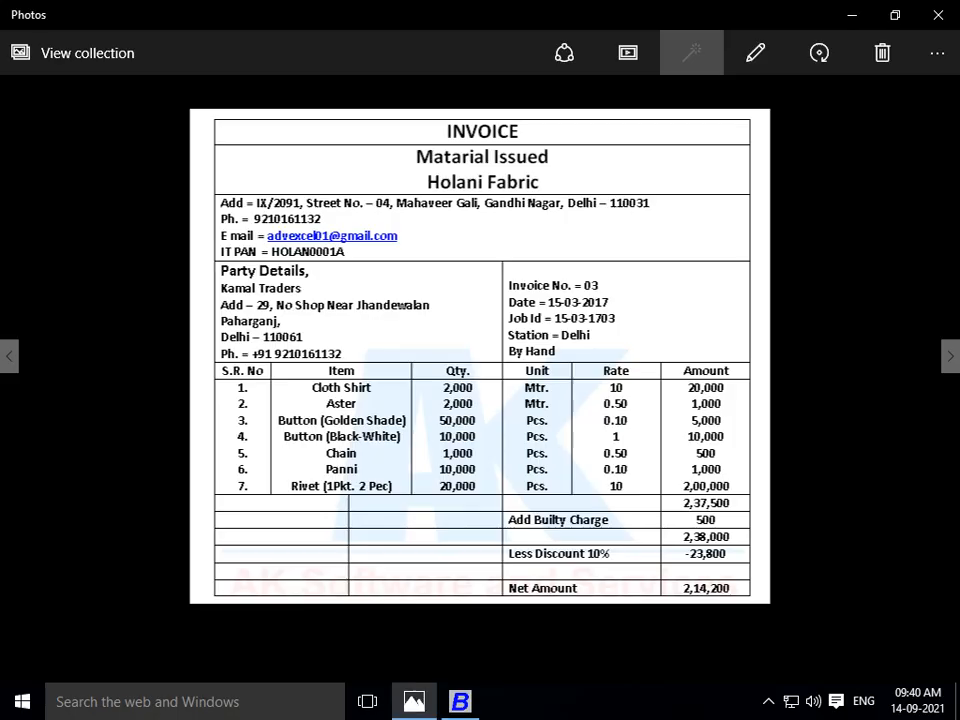
key(alt+Tab)
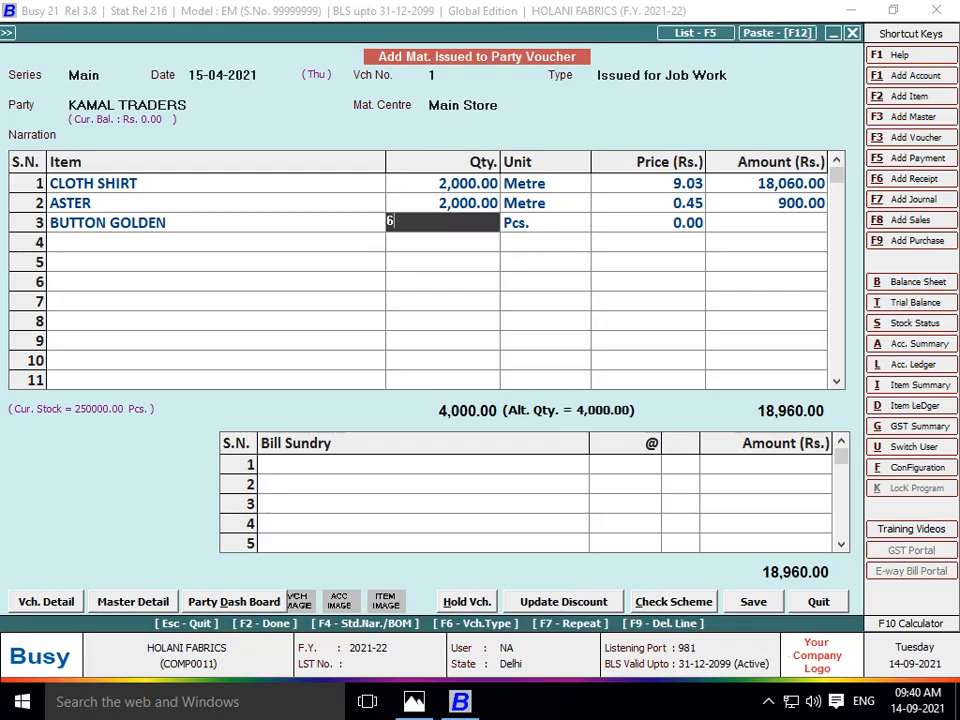
text(50,000)
key(Return)
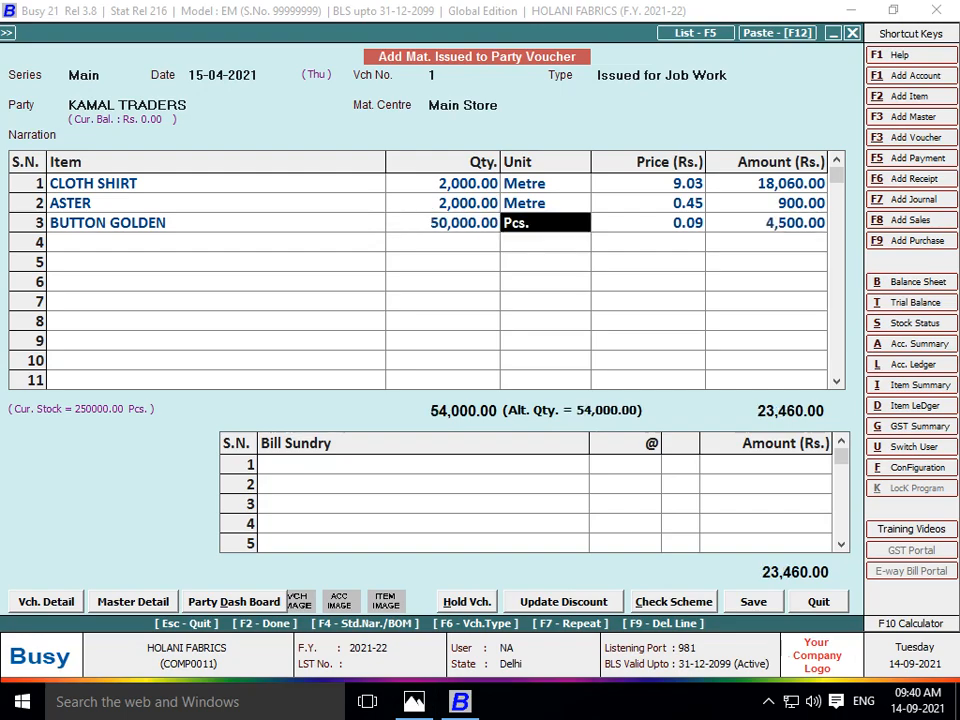
key(Return)
key(Return)
- Enter BUTTON BLACK AND WHITE as the fourth item with quantity 10000 Pcs. from the invoice image, keeping the default price
key(alt+Tab)
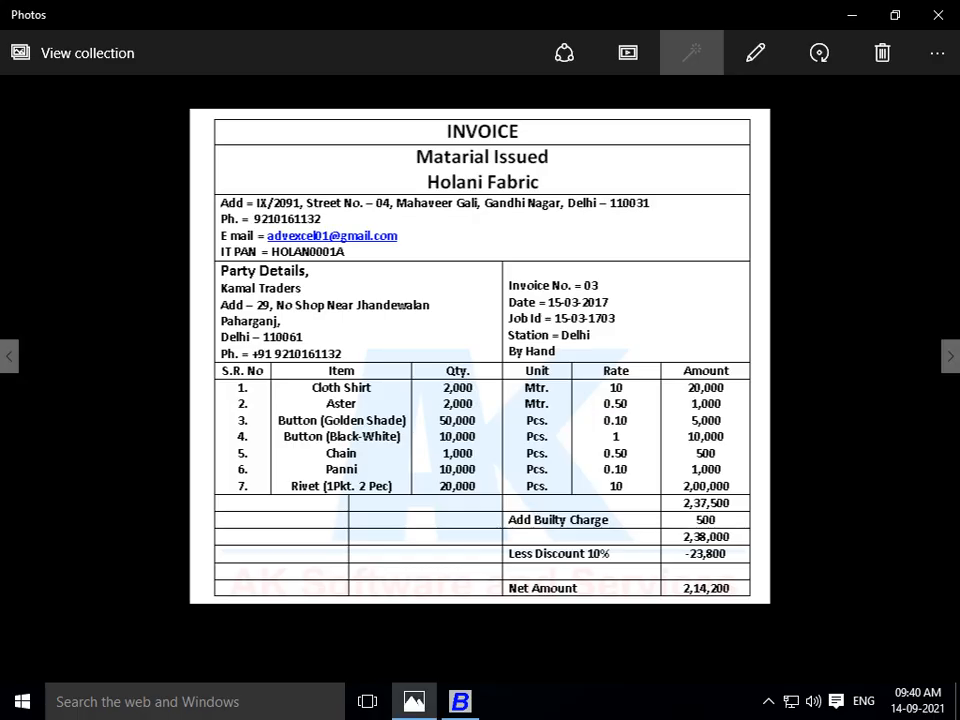
key(alt+Tab)
text(bUTT)
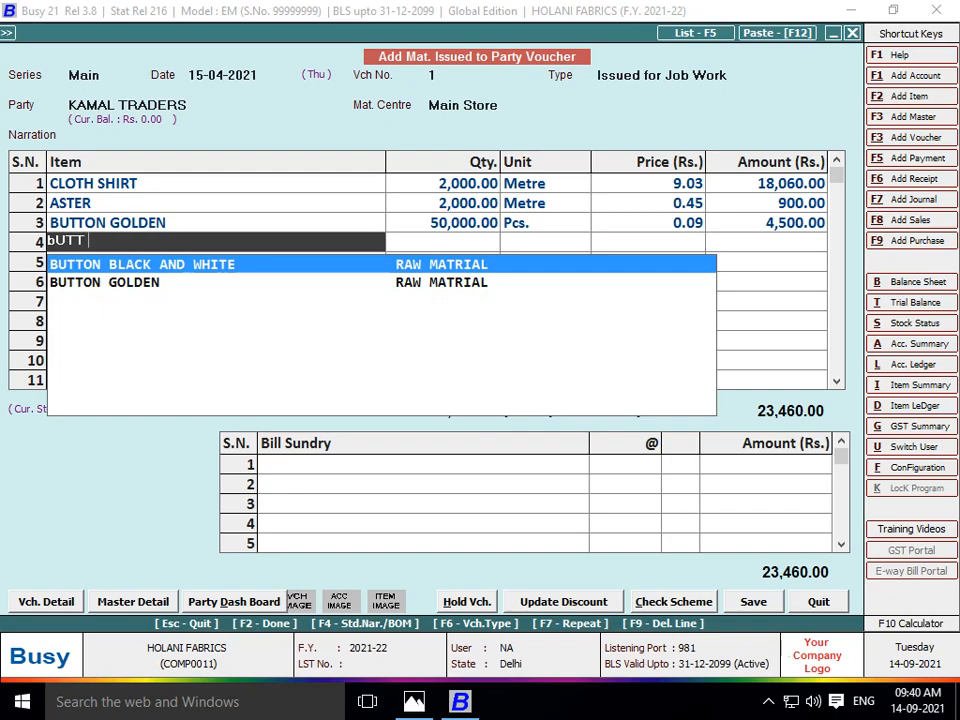
key(Return)
key(alt+Tab)
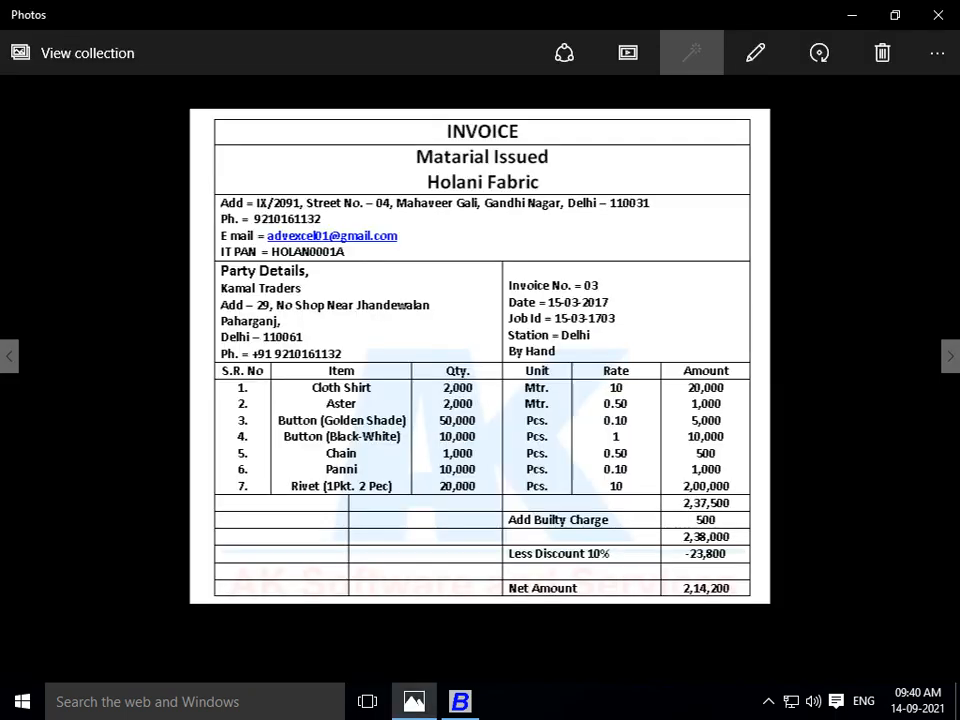
key(alt+Tab)
text(000)
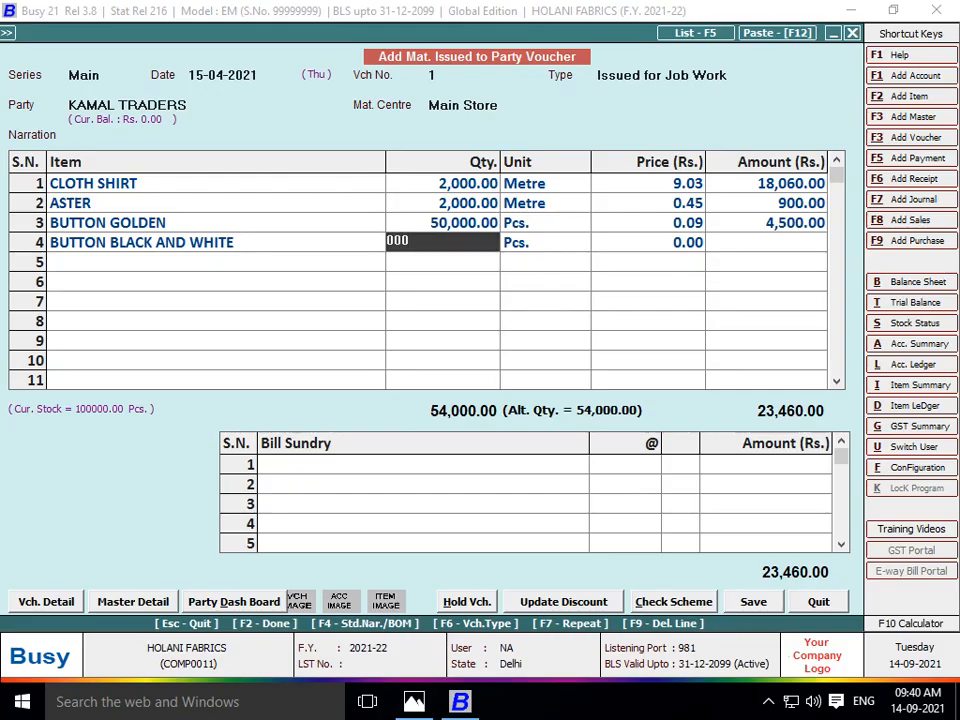
key(BackSpace)
key(BackSpace)
key(BackSpace)
key(BackSpace)
key(Return)
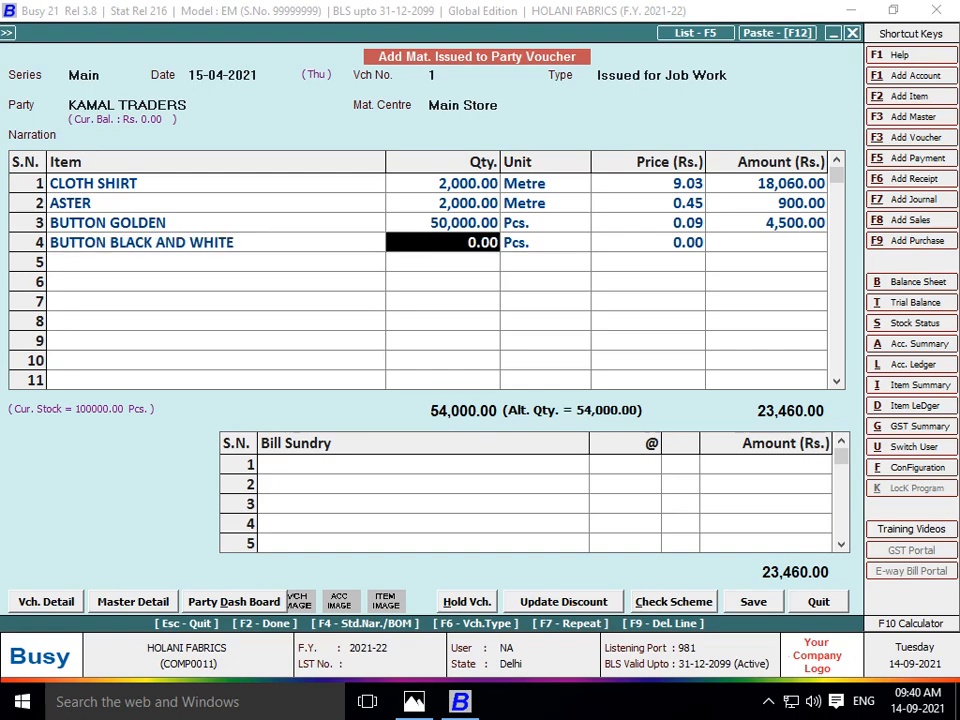
text(10000)
key(Return)
key(Return)
key(Return)
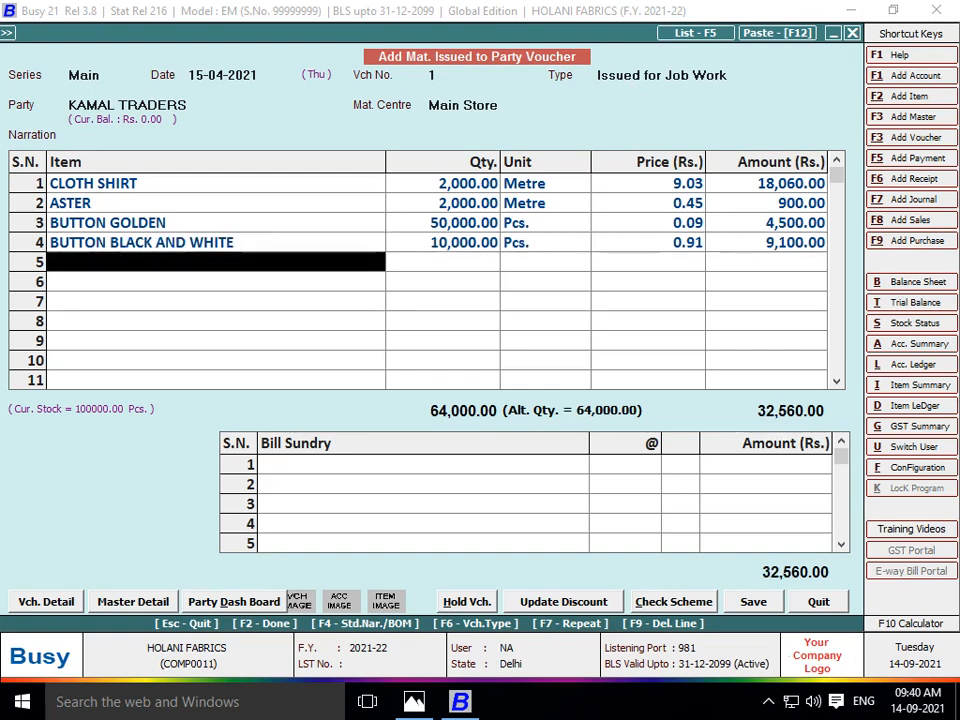
- Enter CHAIN as the fifth item with quantity 1000 Pcs. from the invoice image, keeping the default price
key(alt+Tab)
key(alt+Tab)
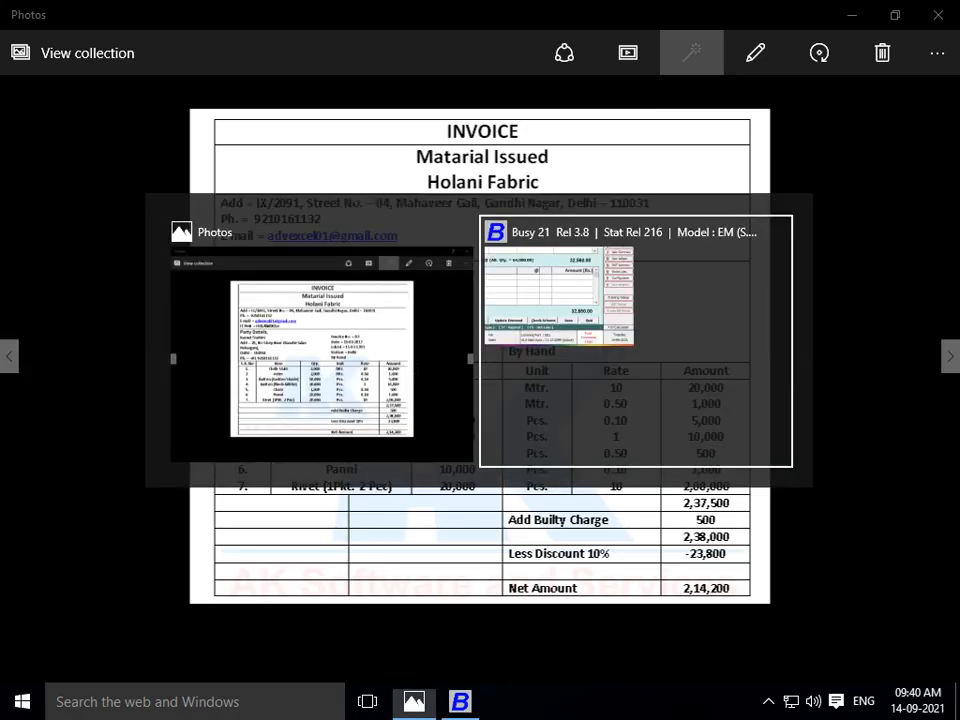
text(CHAIN)
key(Return)
text(1000)
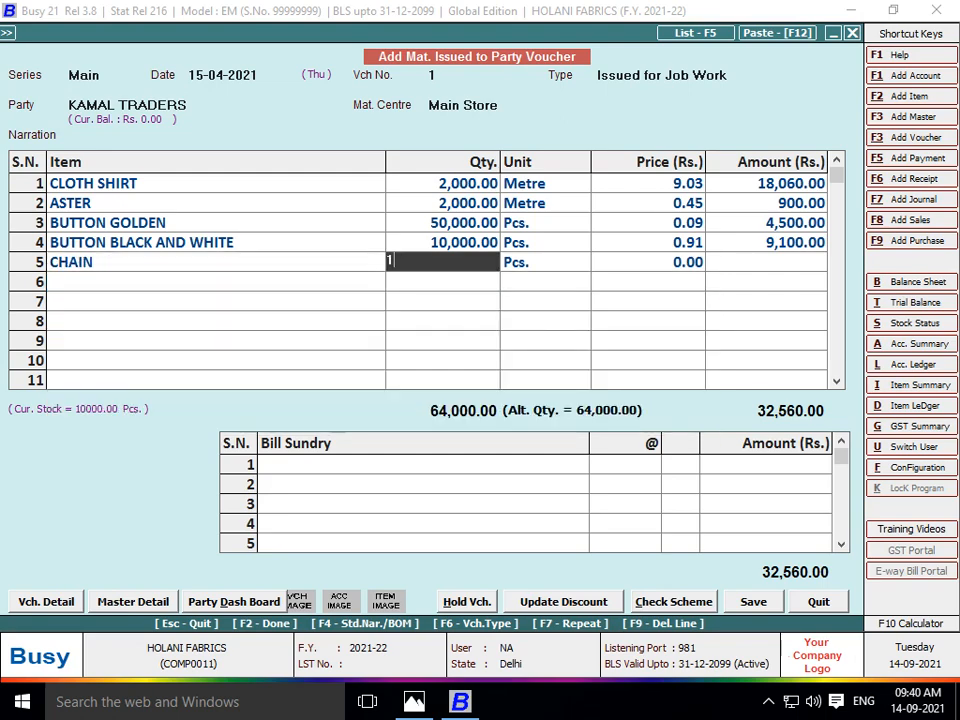
key(Return)
key(Return)
key(Return)
key(Return)
- Enter PANNI as the sixth item with quantity 10000 Pcs. from the invoice image, keeping the default price
key(alt+Tab)
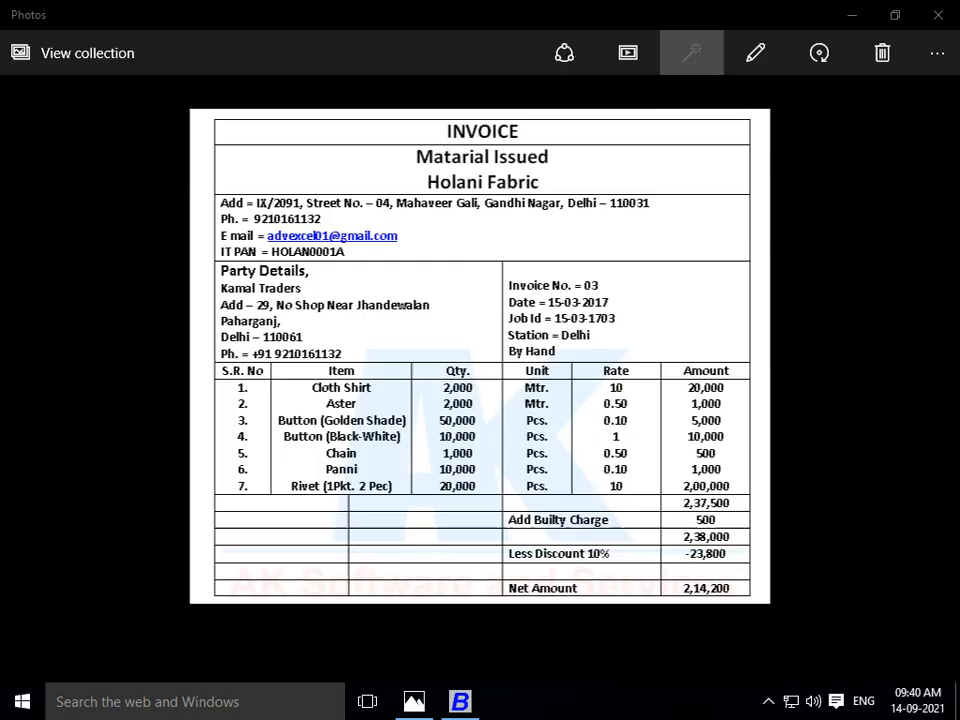
key(alt+Tab)
text(panni)
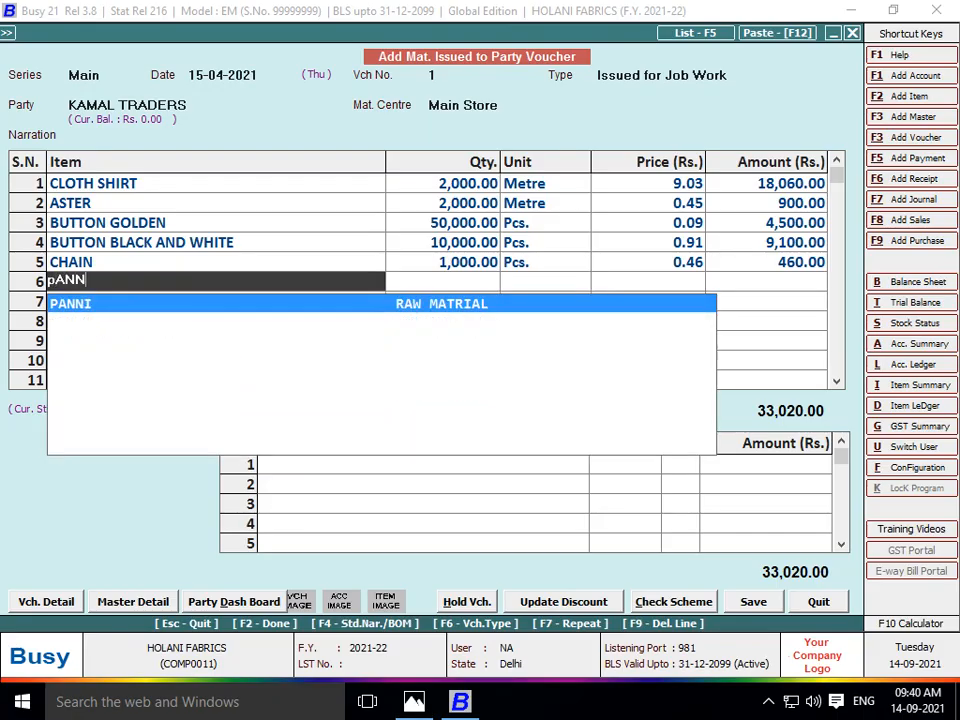
key(Return)
key(alt+Tab)
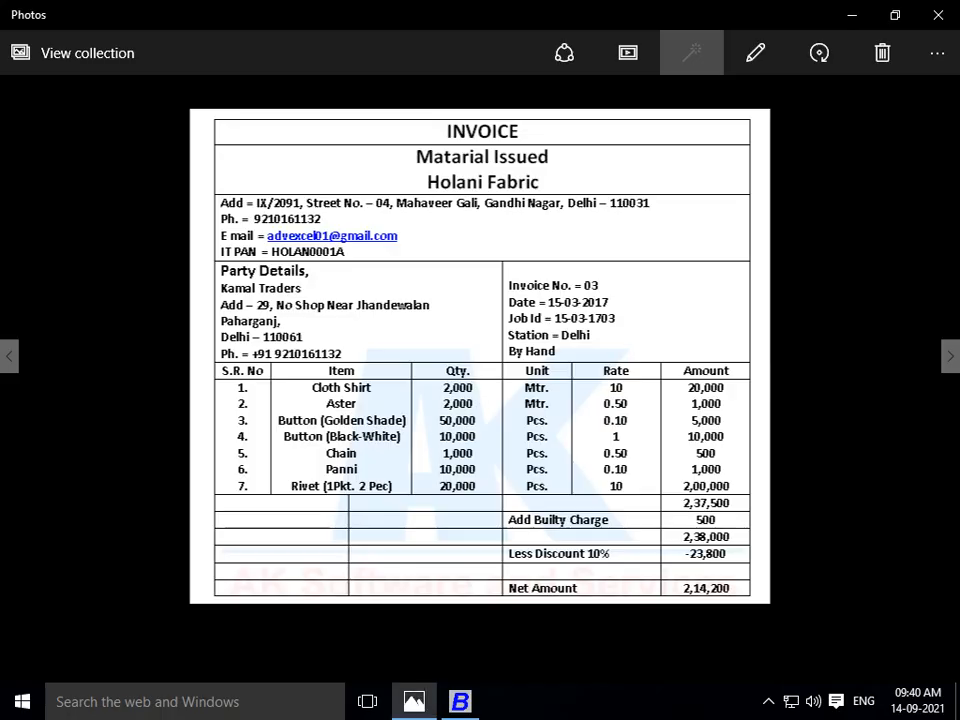
key(alt+Tab)
text(1000)
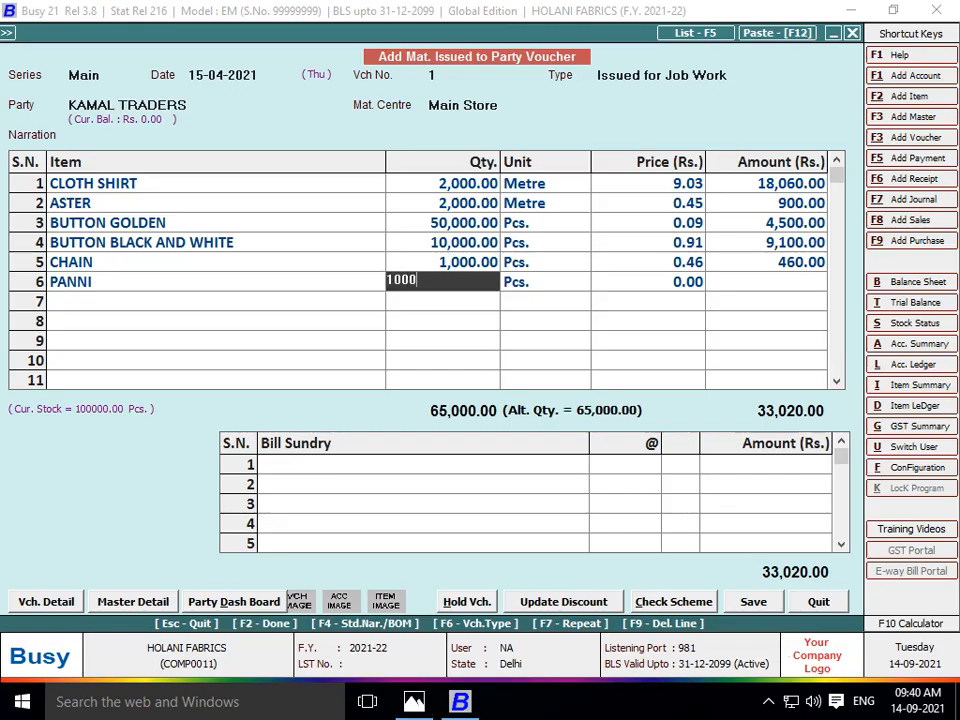
text(0)
key(Return)
key(Return)
- Check the next item on the invoice image and select RIVIT as the seventh item of the voucher
key(alt+Tab)
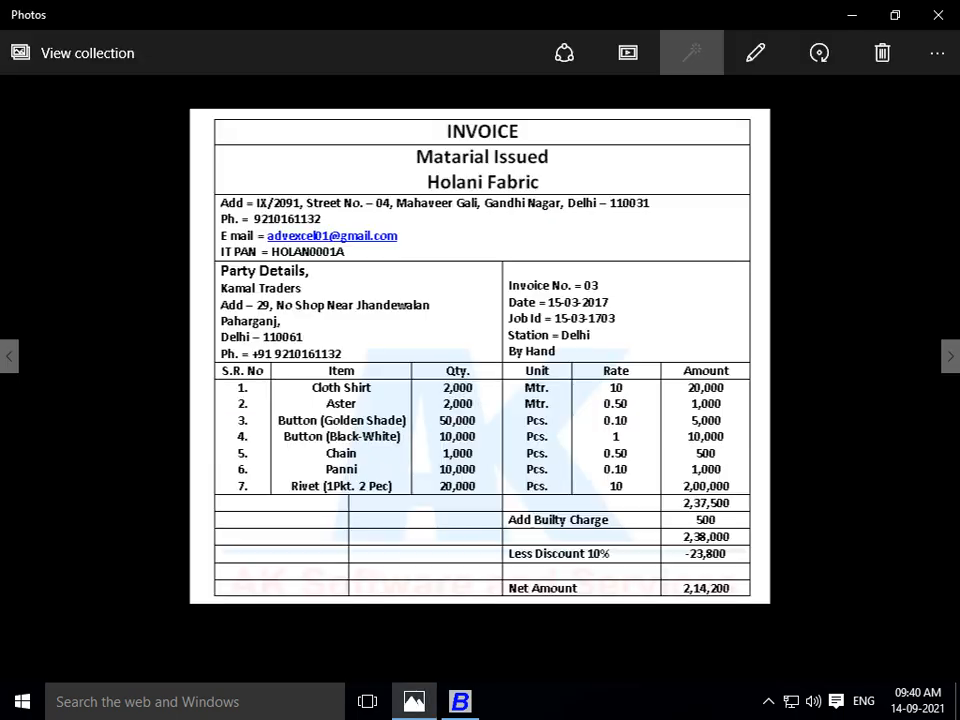
key(alt+Tab)
text(pan)
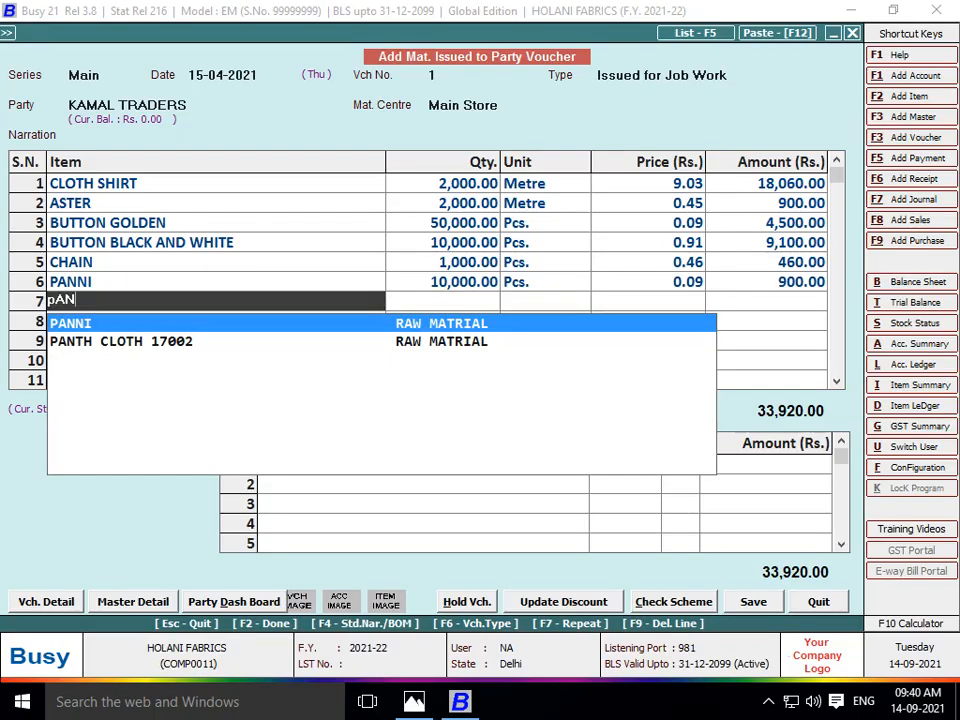
key(alt+Tab)
key(alt+Tab)
key(BackSpace)
key(BackSpace)
key(BackSpace)
text(riv)
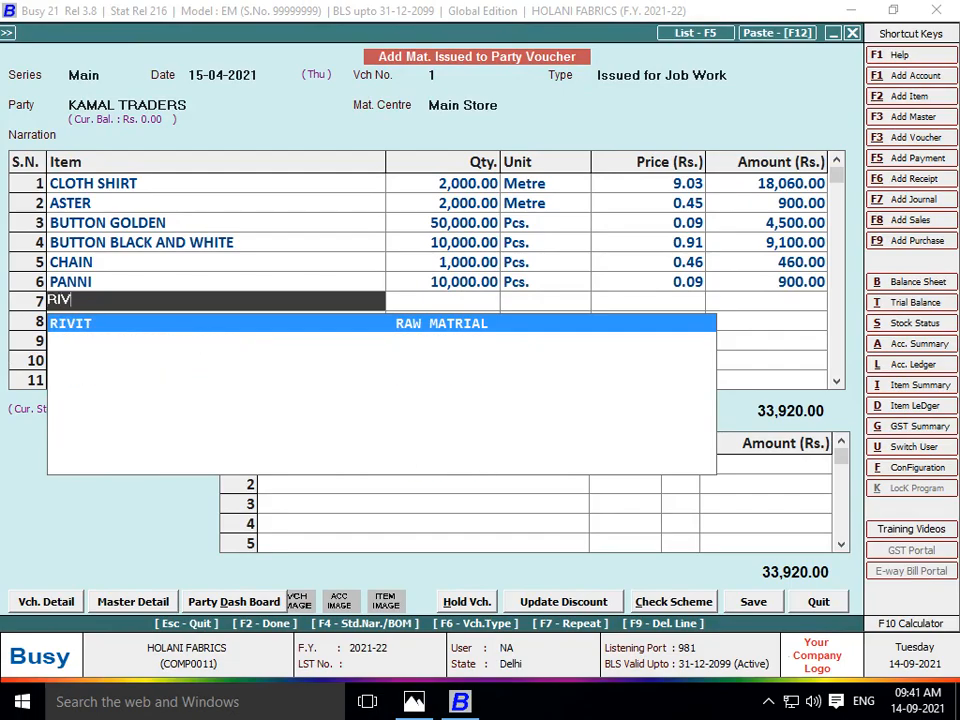
key(Return)
- Check RIVIT on the invoice image, select it as the seventh item, and open its HIND TRADERS purchase voucher from the item's stock ledger
key(alt+Tab)
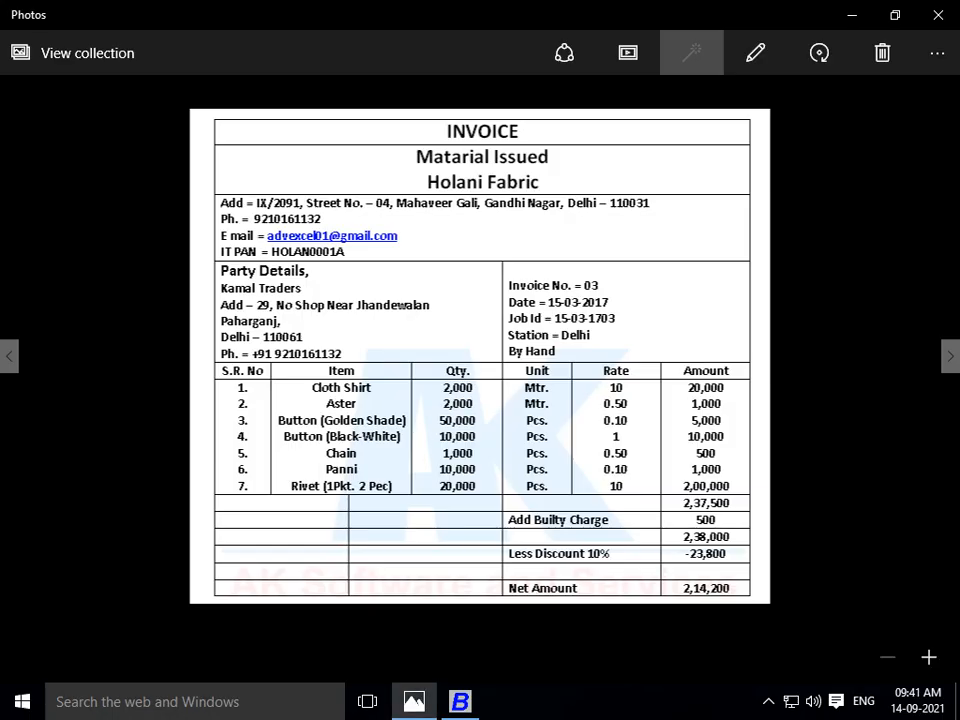
key(alt+Tab)
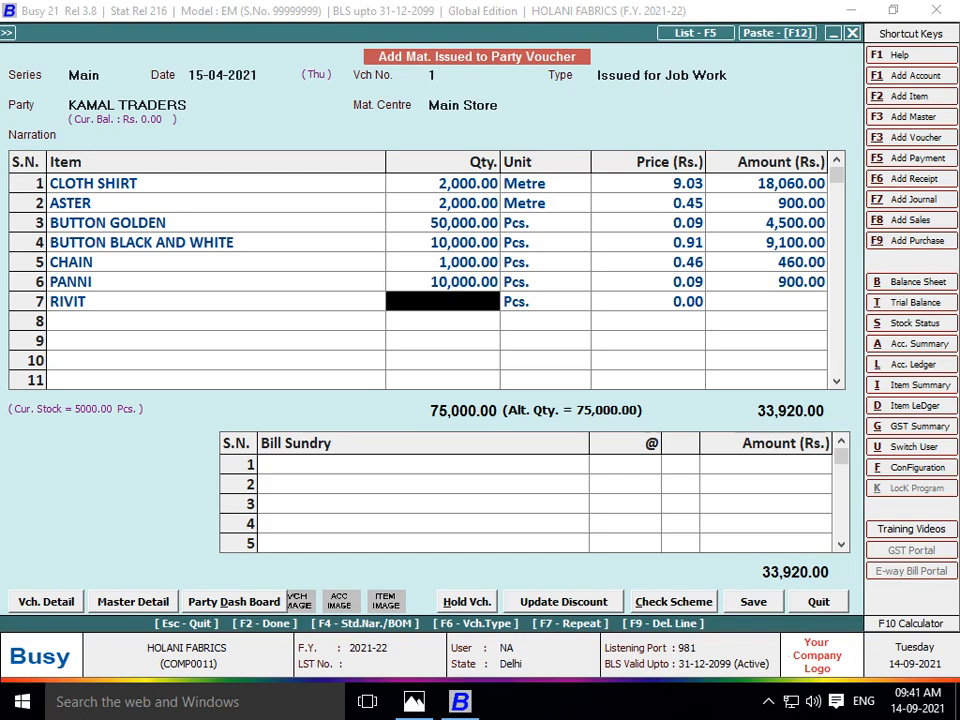
key(alt+d)
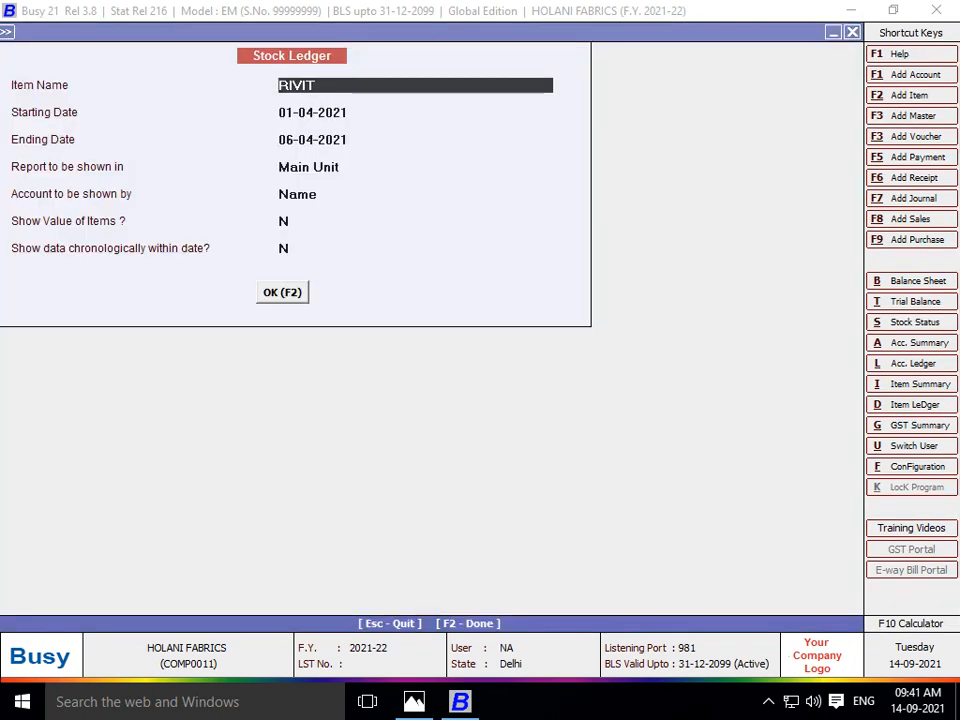
key(Return)
key(F2)
key(Return)
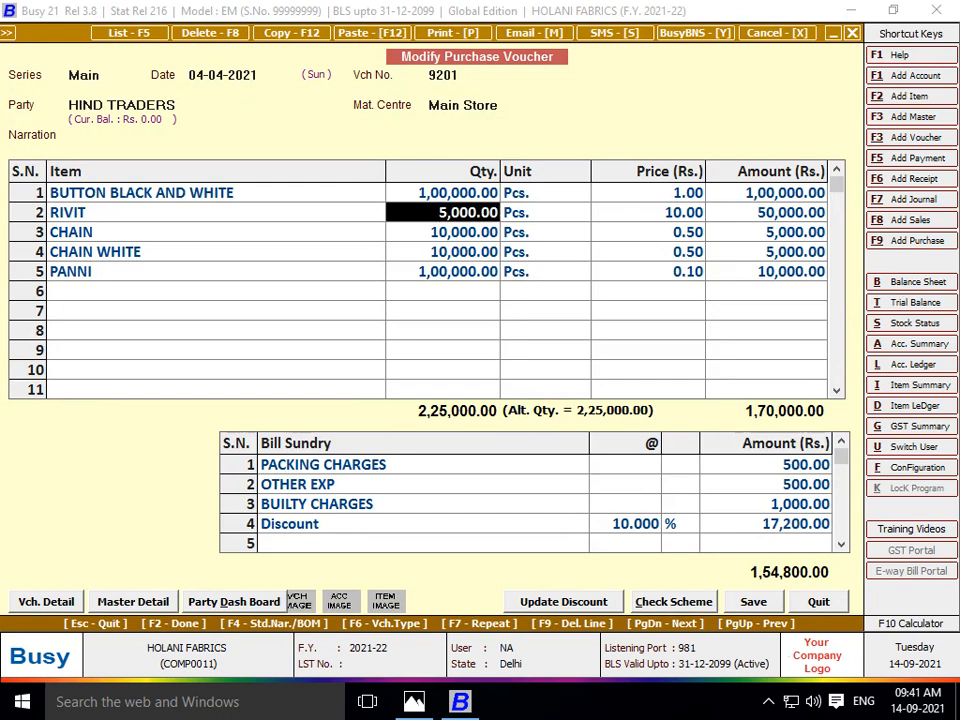
- Set the RIVIT quantity to 50000 in the HIND TRADERS purchase voucher, save it, and return to the Mat. Issued to Party voucher
text(50000)
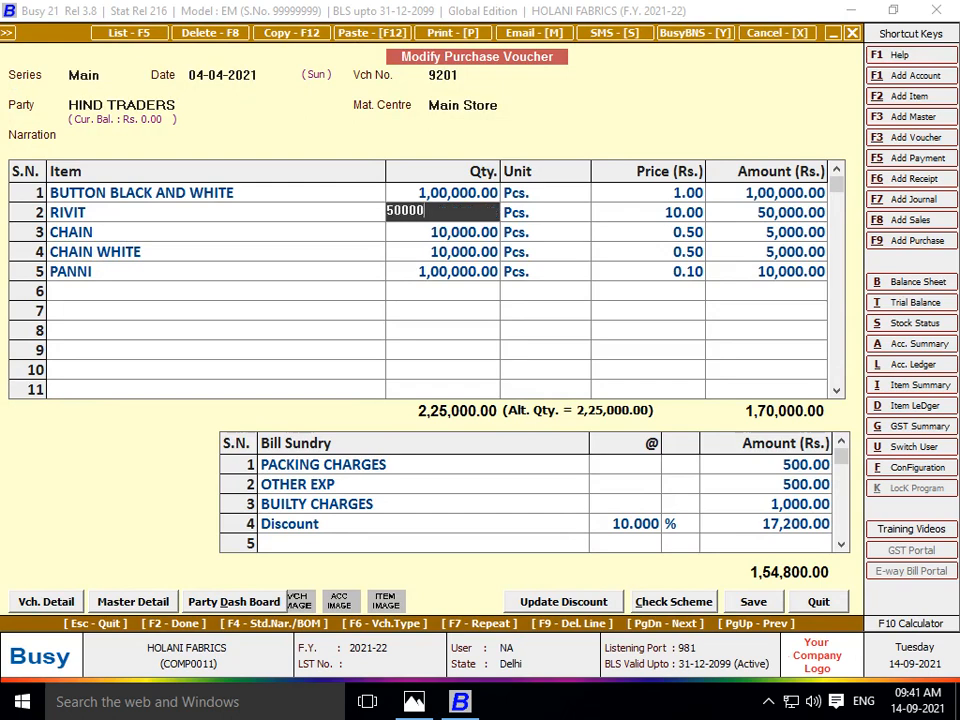
key(Return)
key(Return)
key(Return)
key(Return)
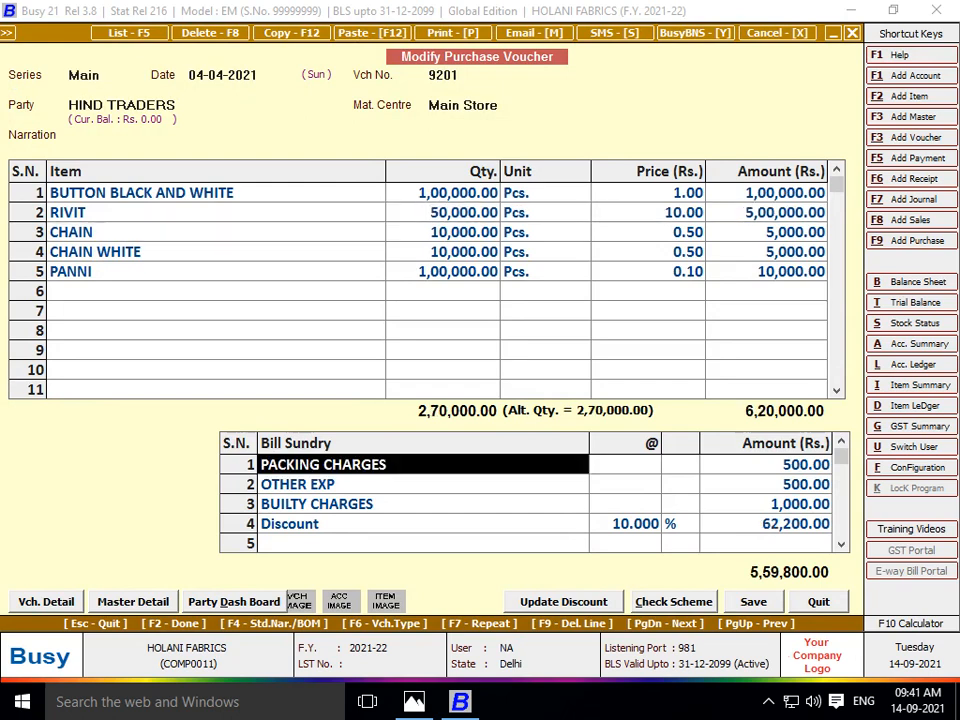
key(F2)
key(F2)
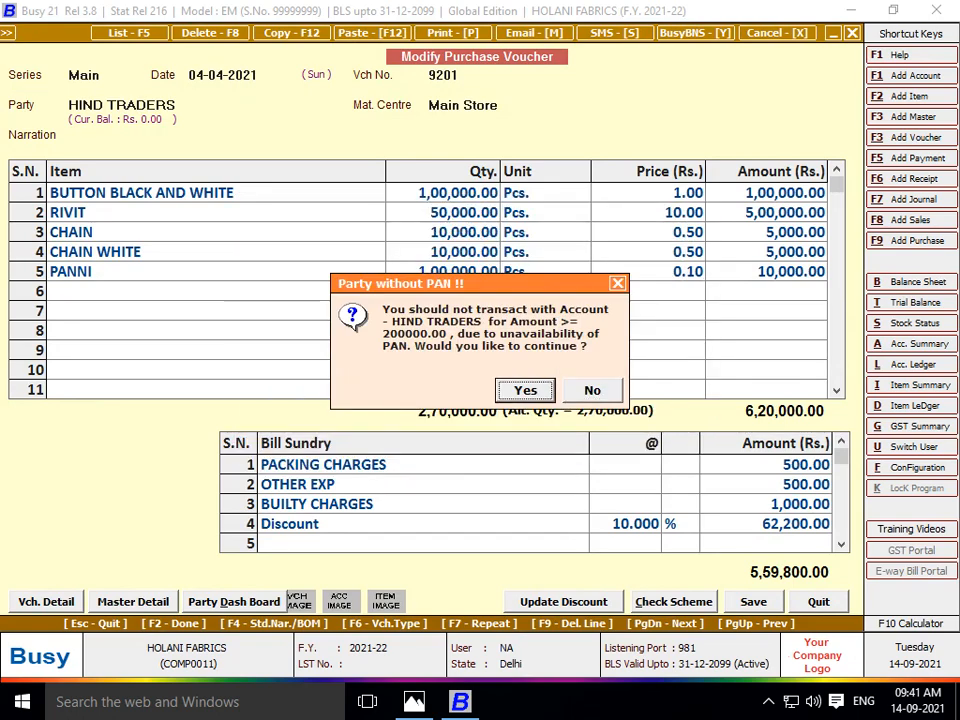
key(Return)
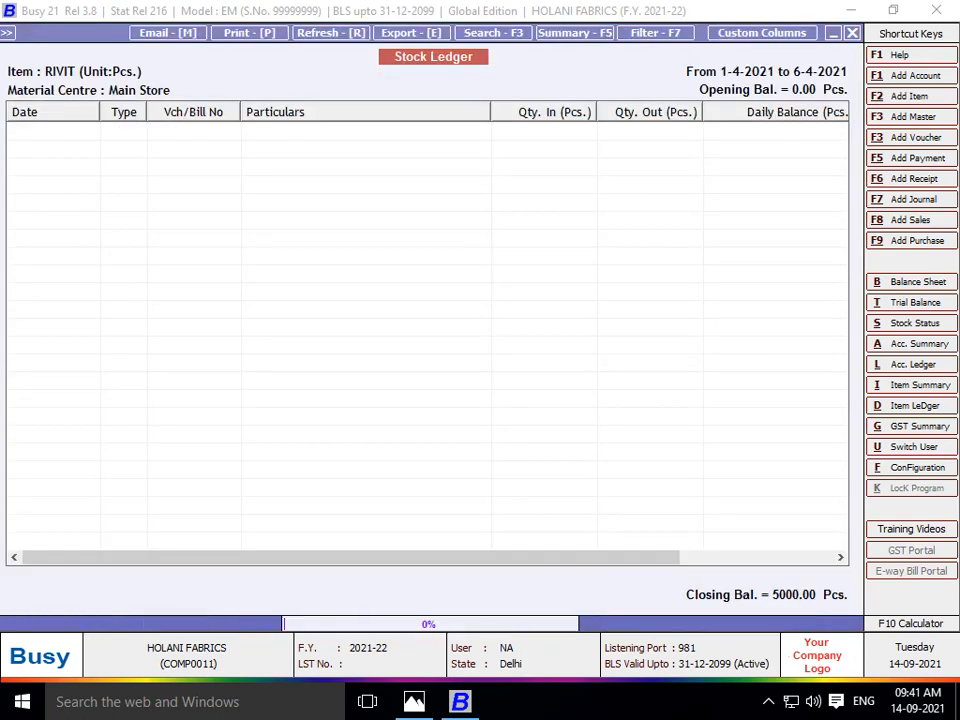
key(Escape)
key(Escape)
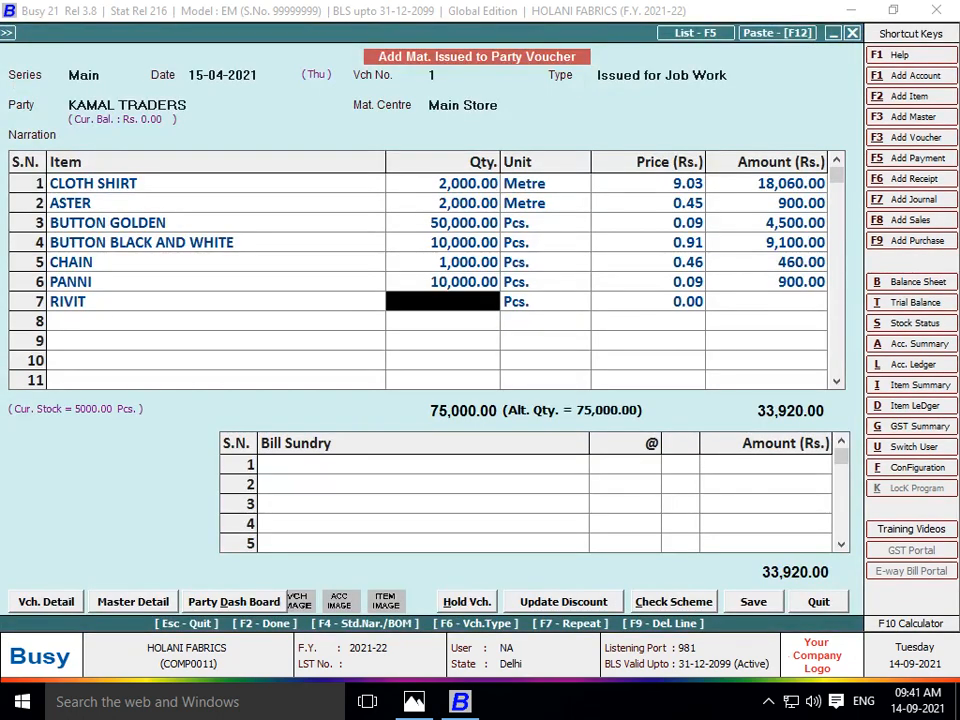
- Enter quantity 20000 Pcs. for RIVIT from the invoice image, keeping the default price
text(50)
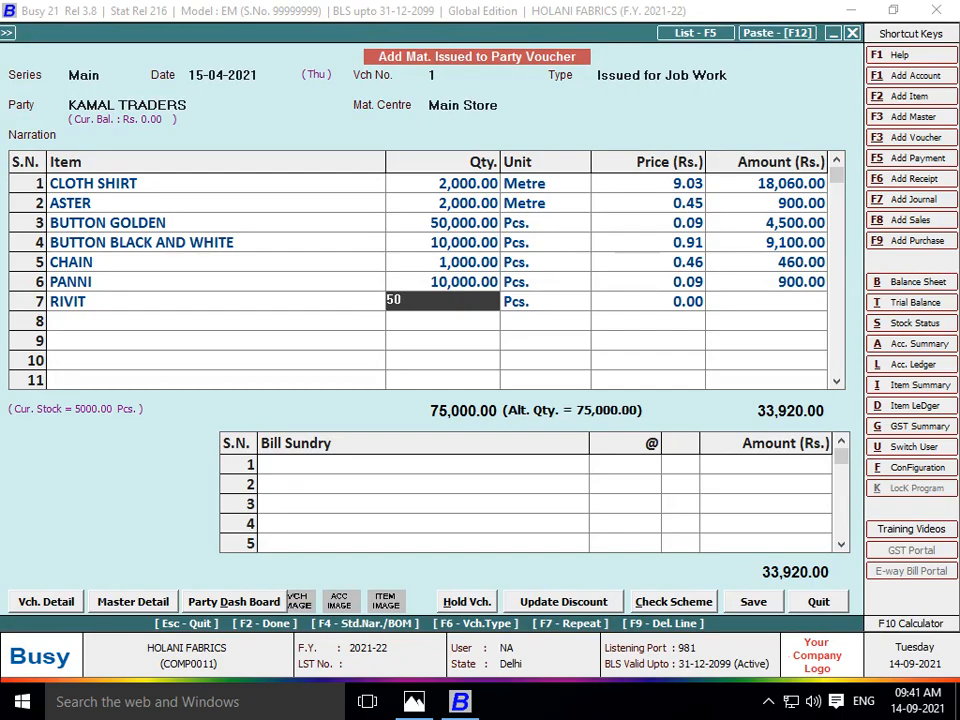
key(alt+Tab)
key(alt+Tab)
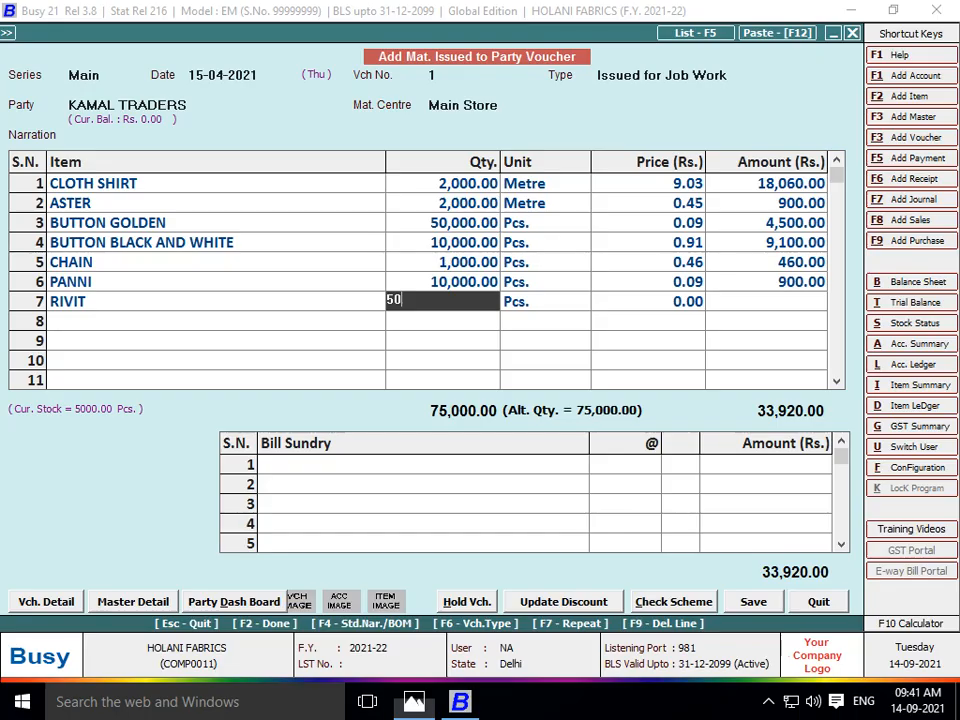
key(BackSpace)
key(BackSpace)
text(20,0)
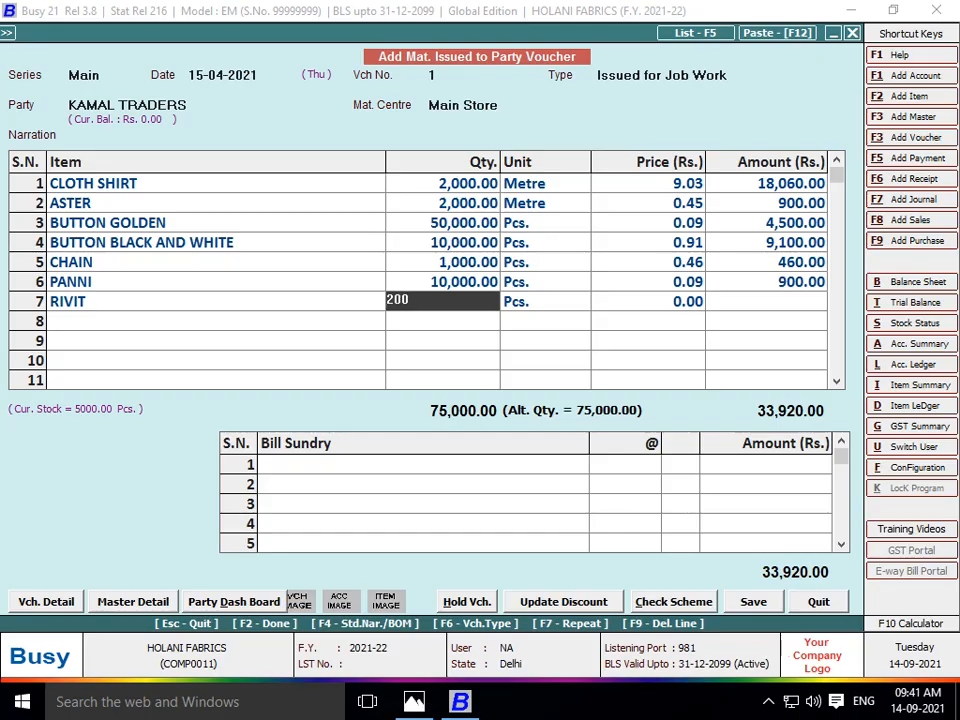
text(00)
key(Return)
key(Return)
key(Return)
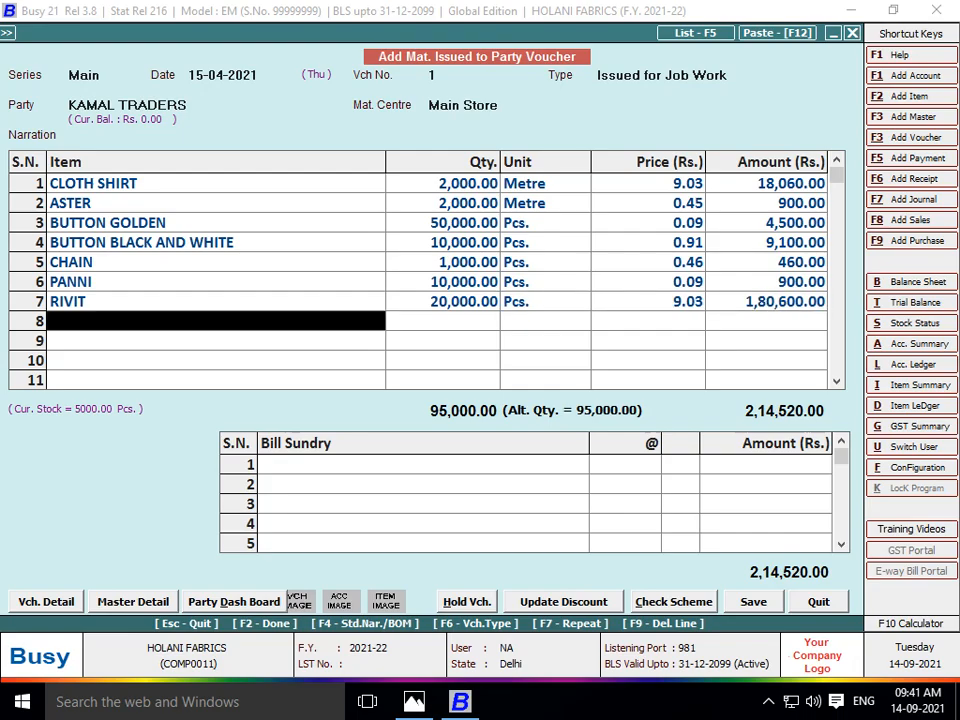
- Compare the item prices and total of the issue voucher with the rates, discount and net amount on the invoice image
key(alt+Tab)
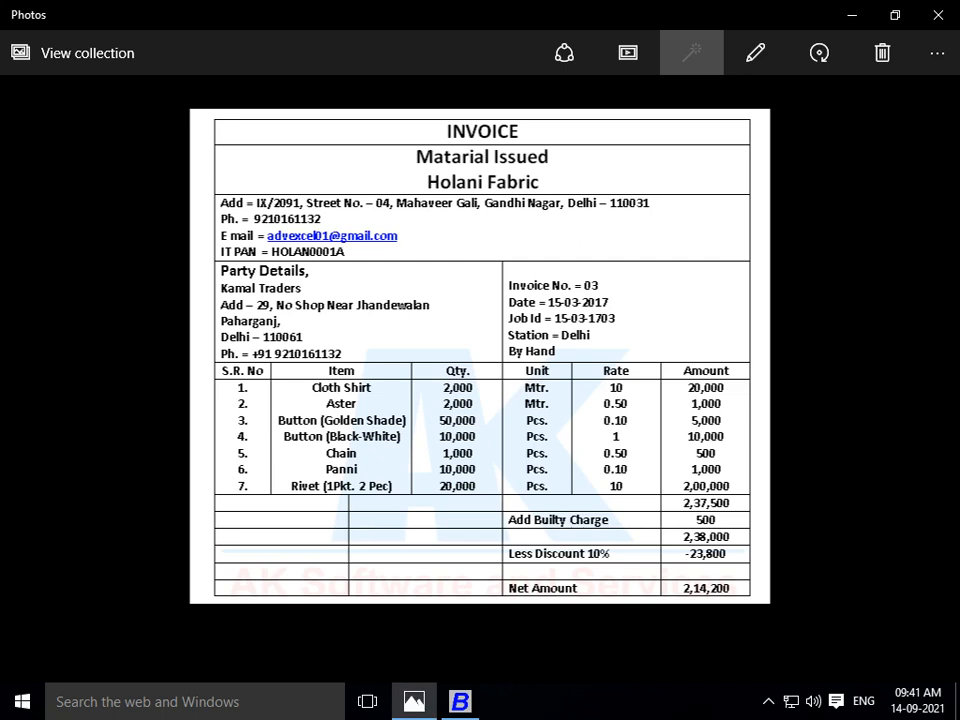
key(alt+Tab)
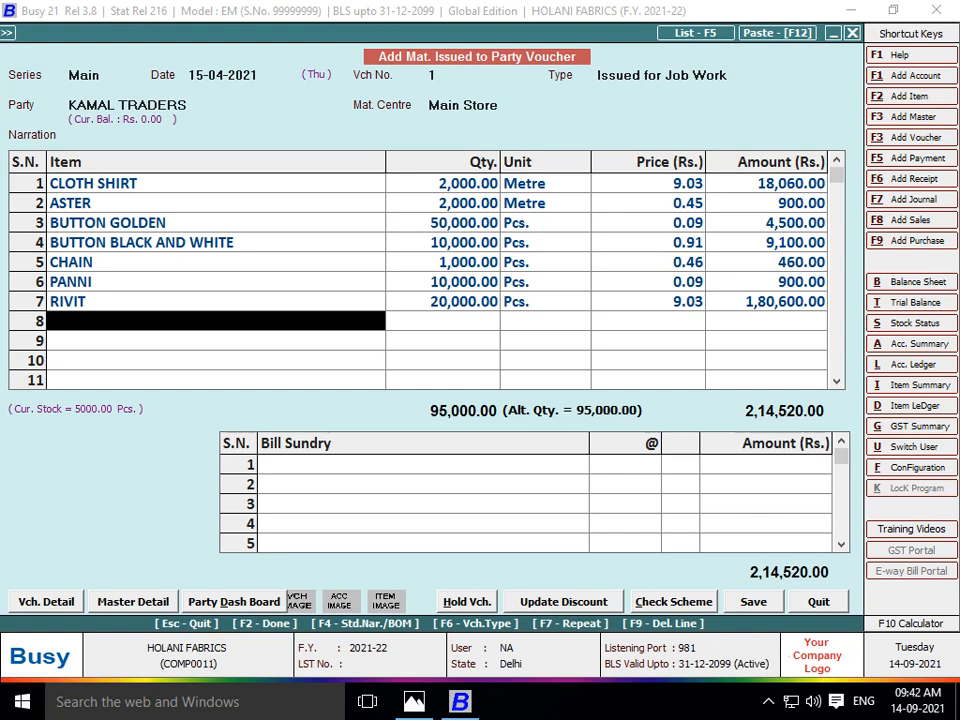
click(648, 183)
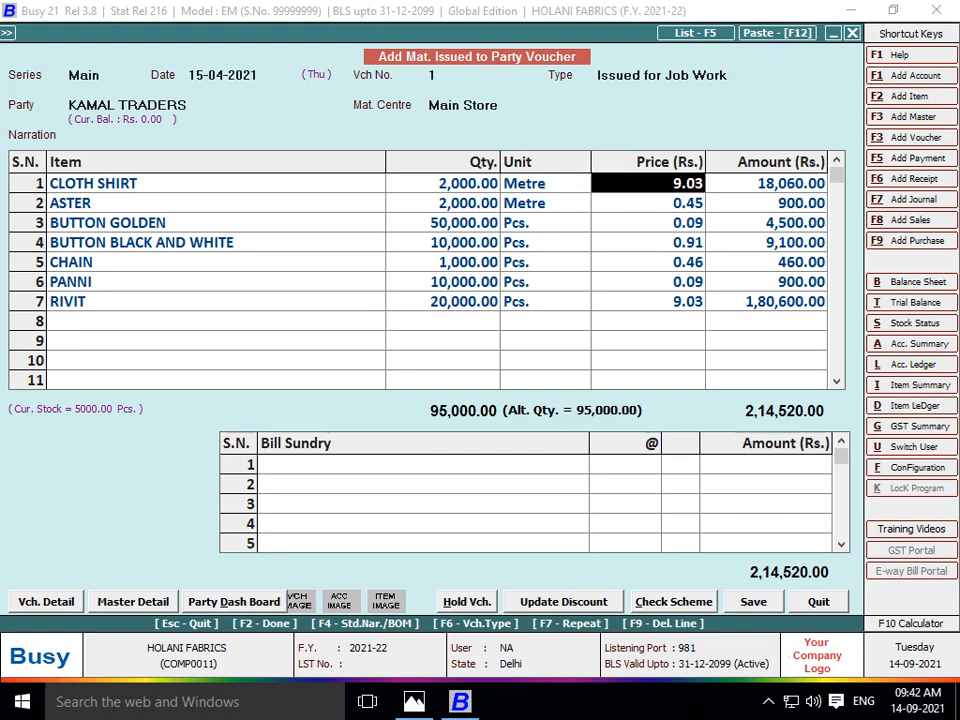
key(Down)
key(Down)
key(Down)
key(Down)
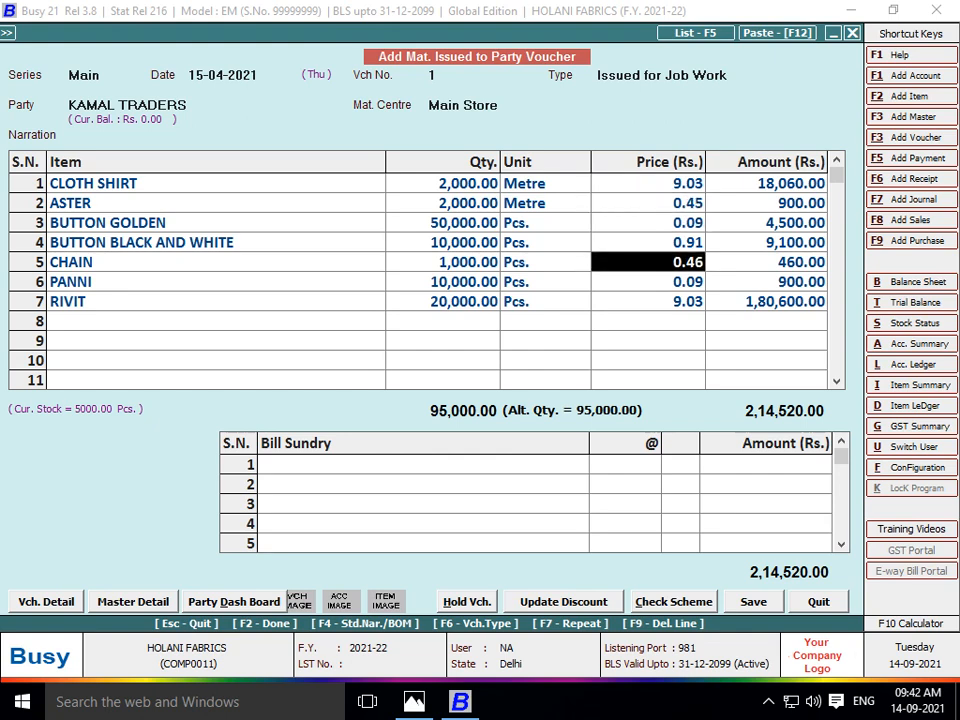
key(Up)
key(Down)
key(Down)
key(Down)
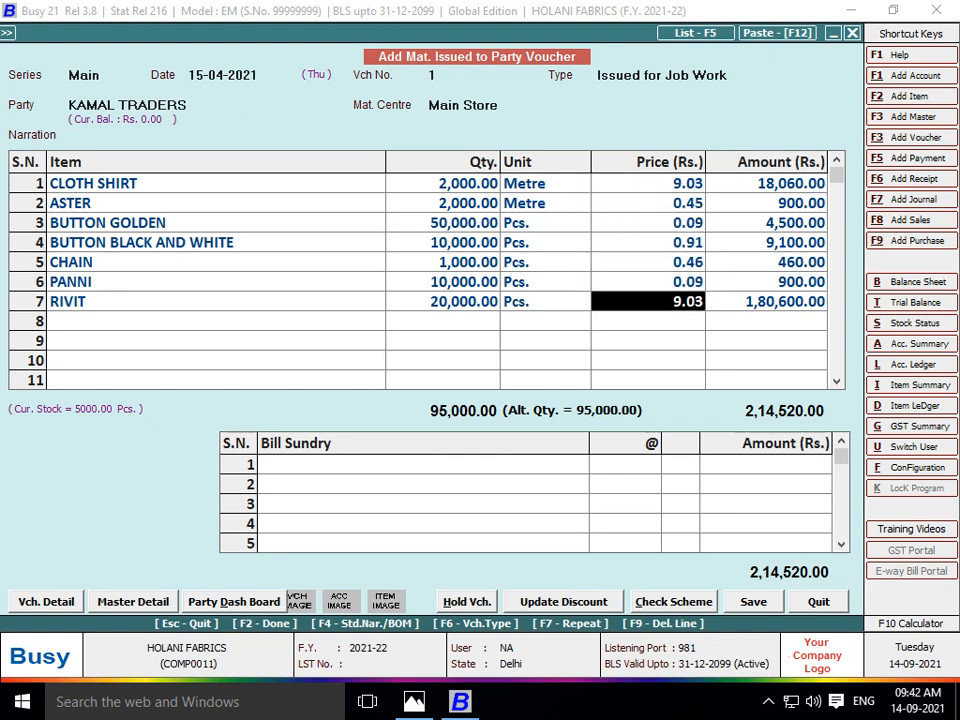
key(alt+Tab)
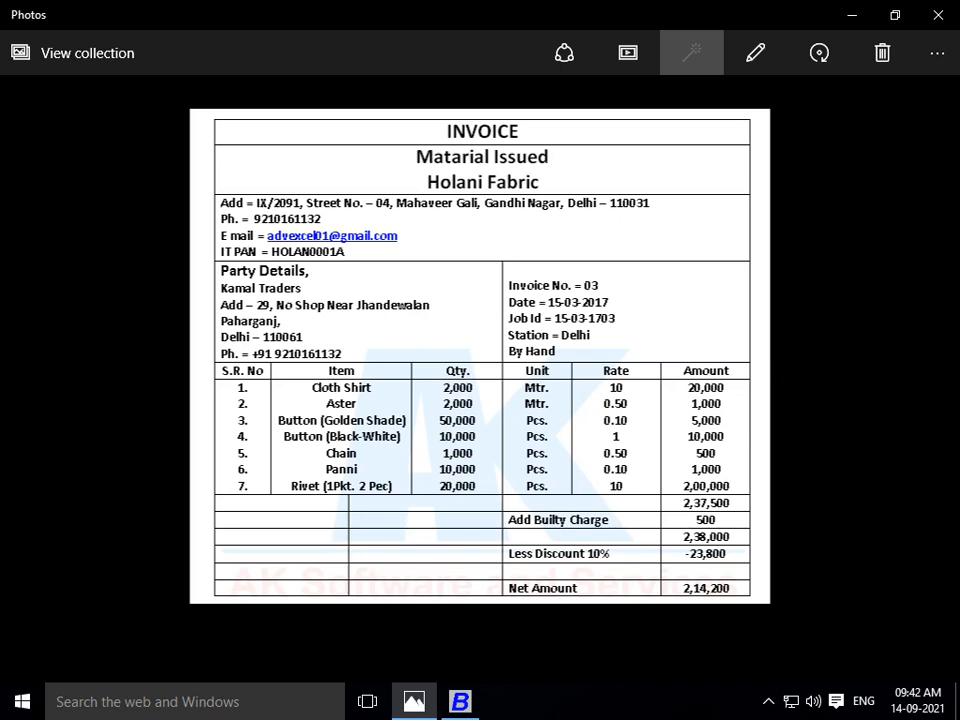
key(alt+Tab)
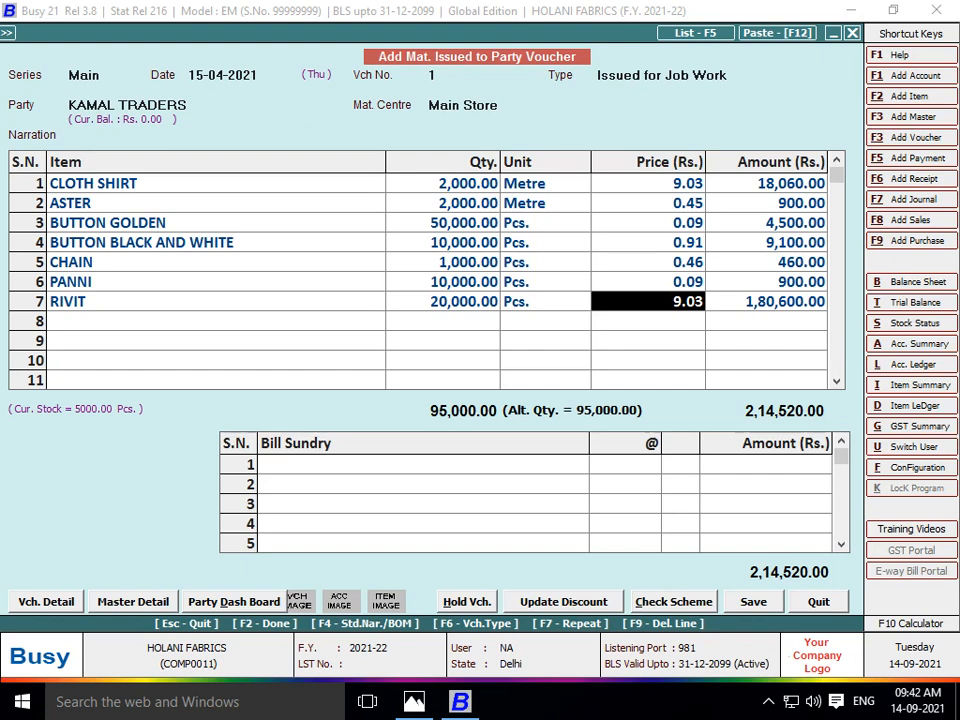
- Examine the CLOTH SHIRT price, extra charges and discount in its HARI OM TRADRES purchase voucher, opened through the stock ledger
click(648, 183)
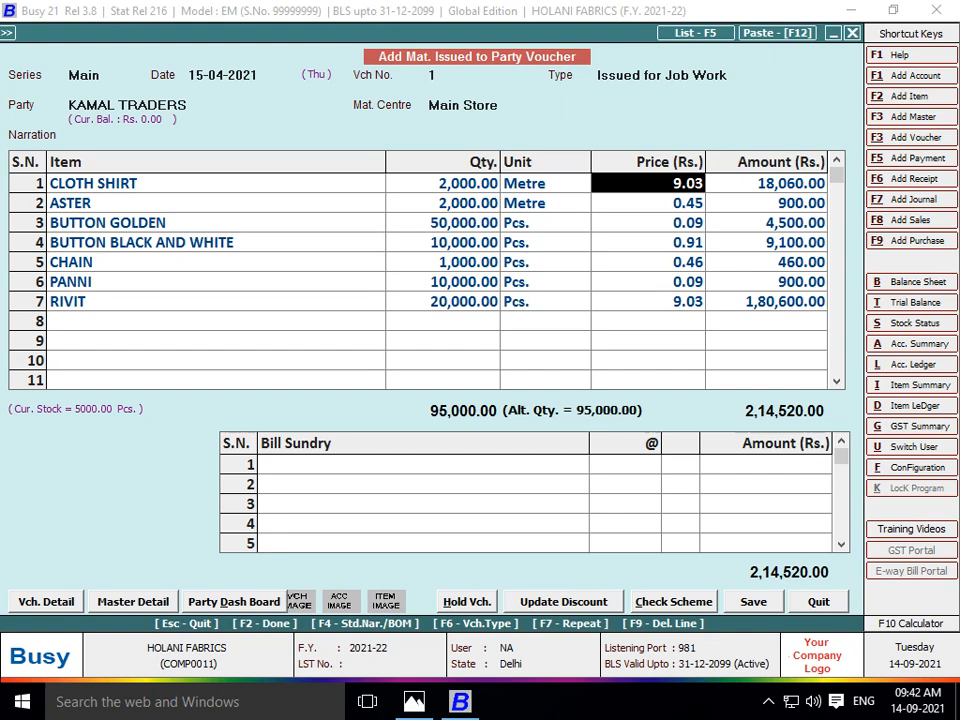
key(alt+d)
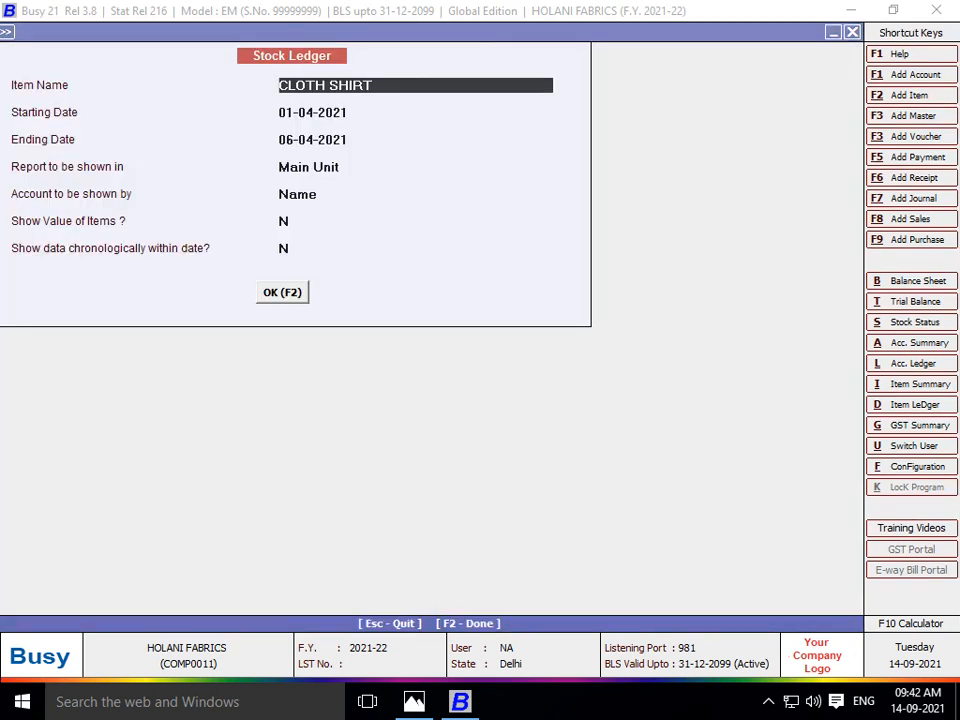
key(Return)
key(F2)
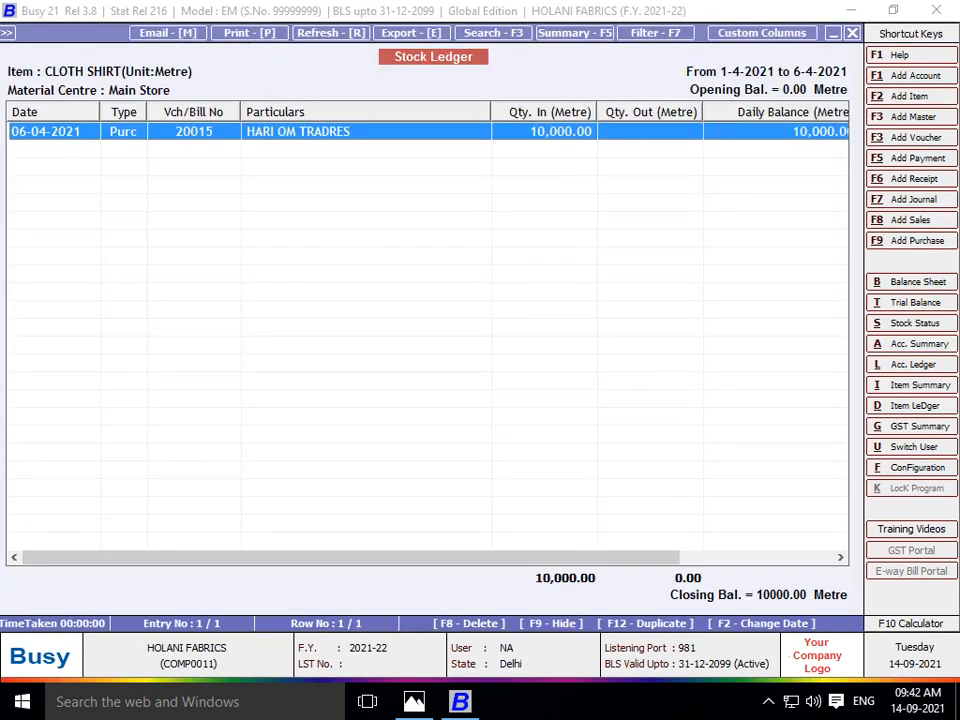
key(Return)
click(648, 193)
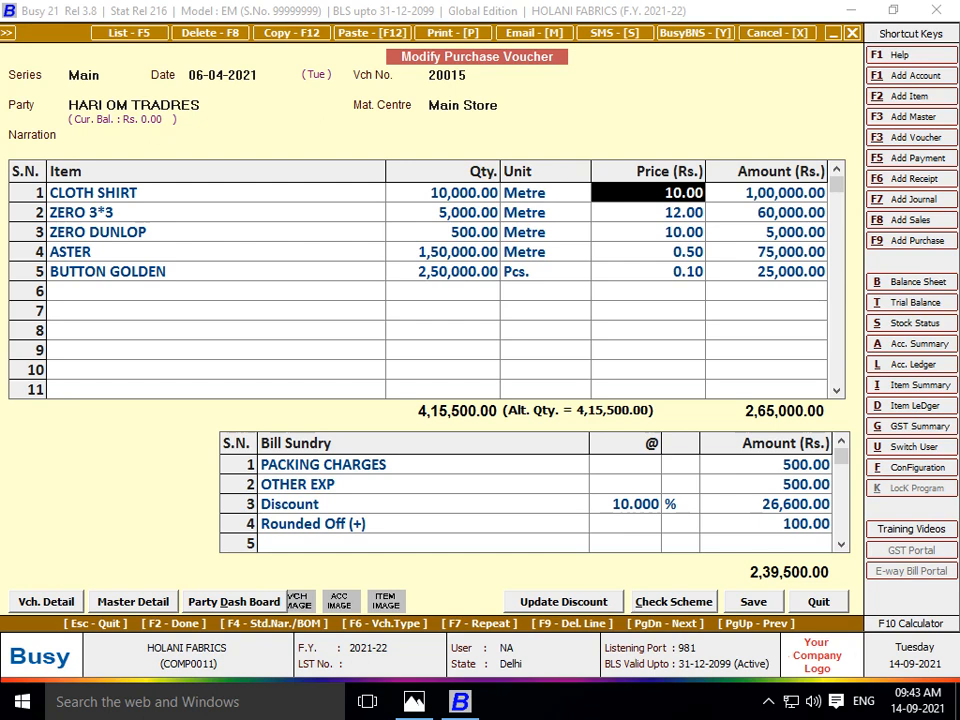
key(F2)
key(Down)
key(Up)
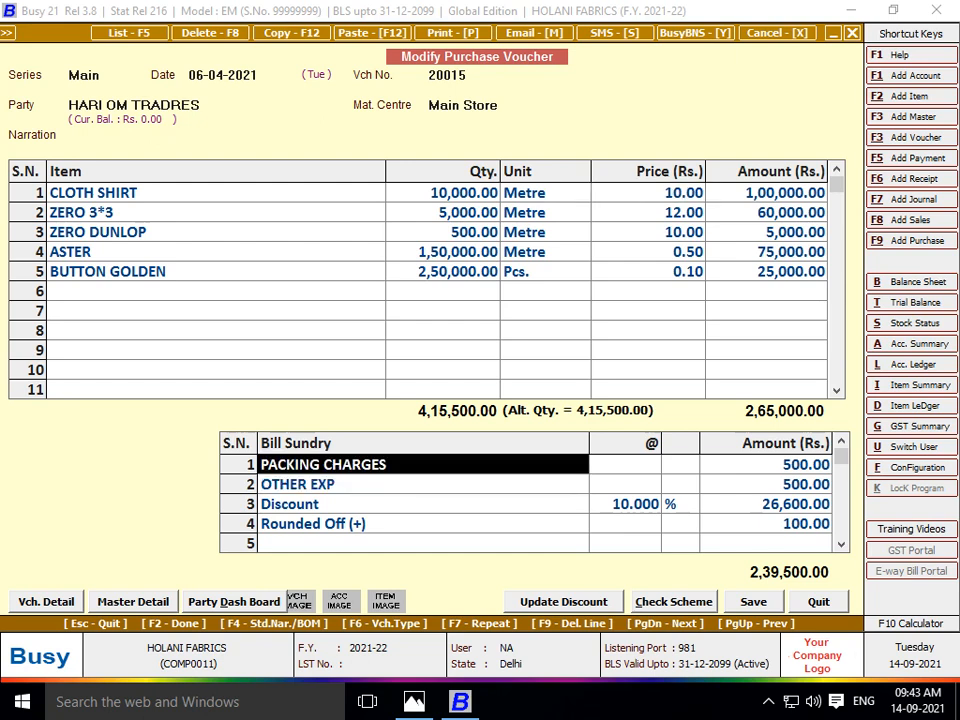
key(Down)
key(Up)
click(766, 504)
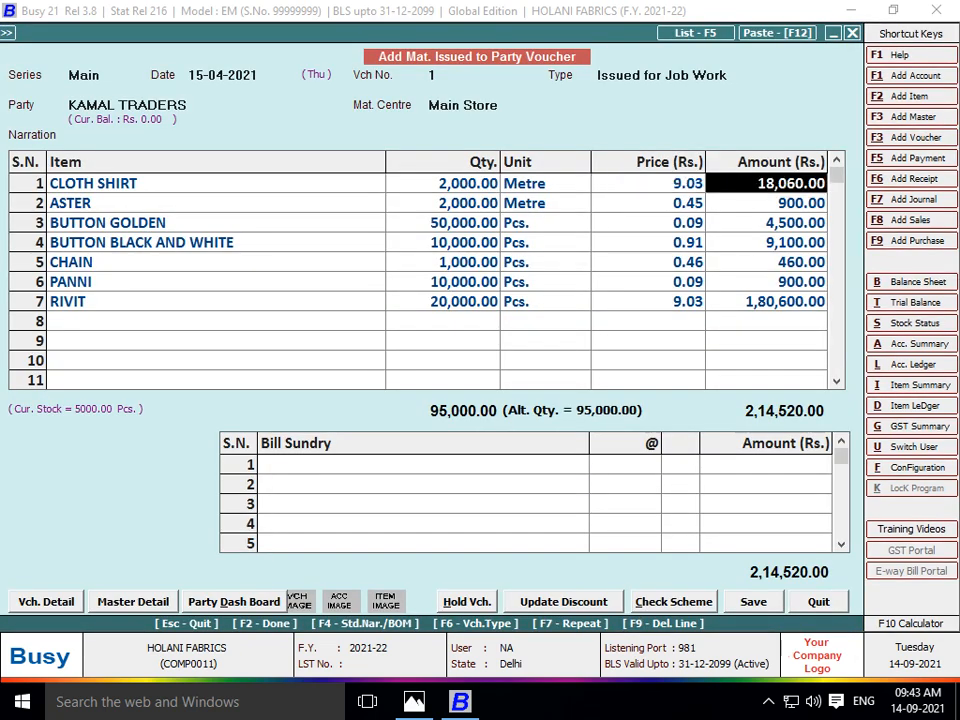
- Save the KAMAL TRADERS issue voucher without any bill sundry, leaving the finished goods list empty
click(423, 464)
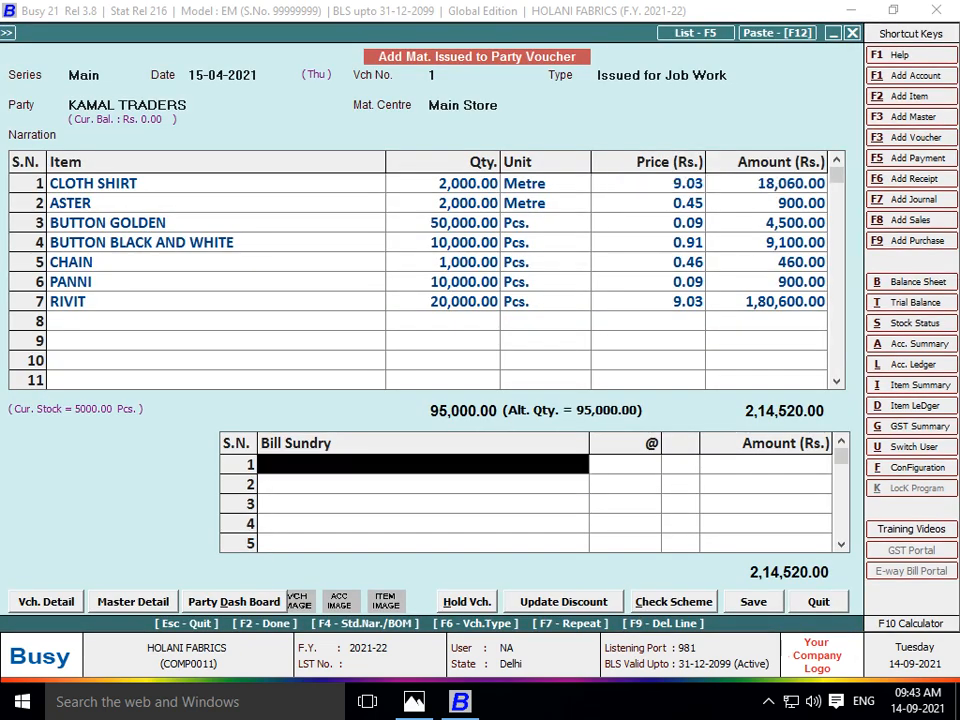
key(alt+Tab)
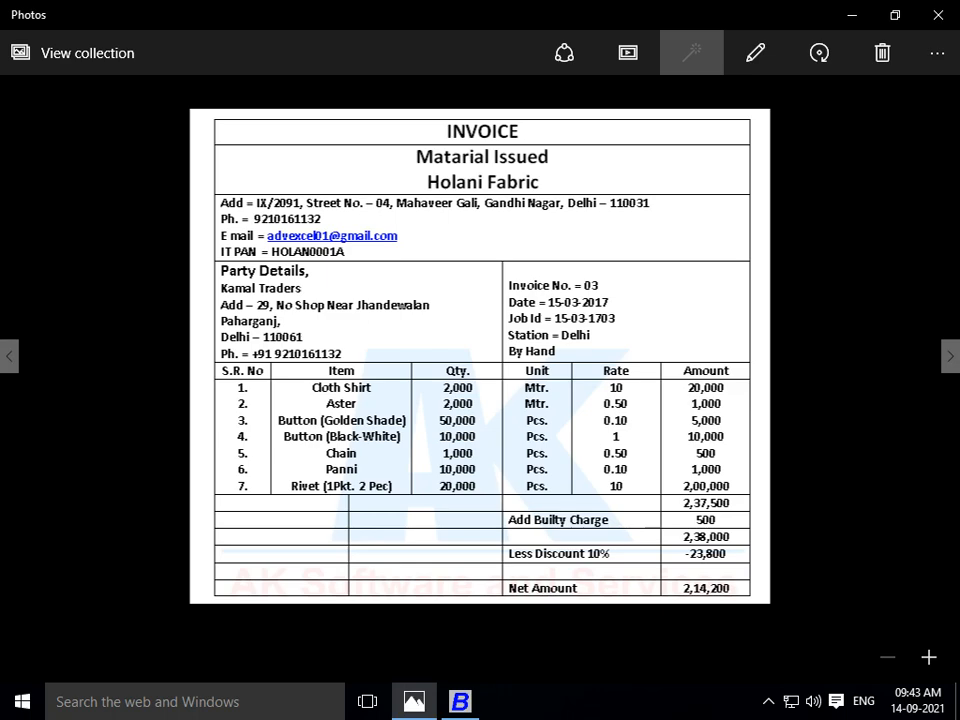
key(alt+Tab)
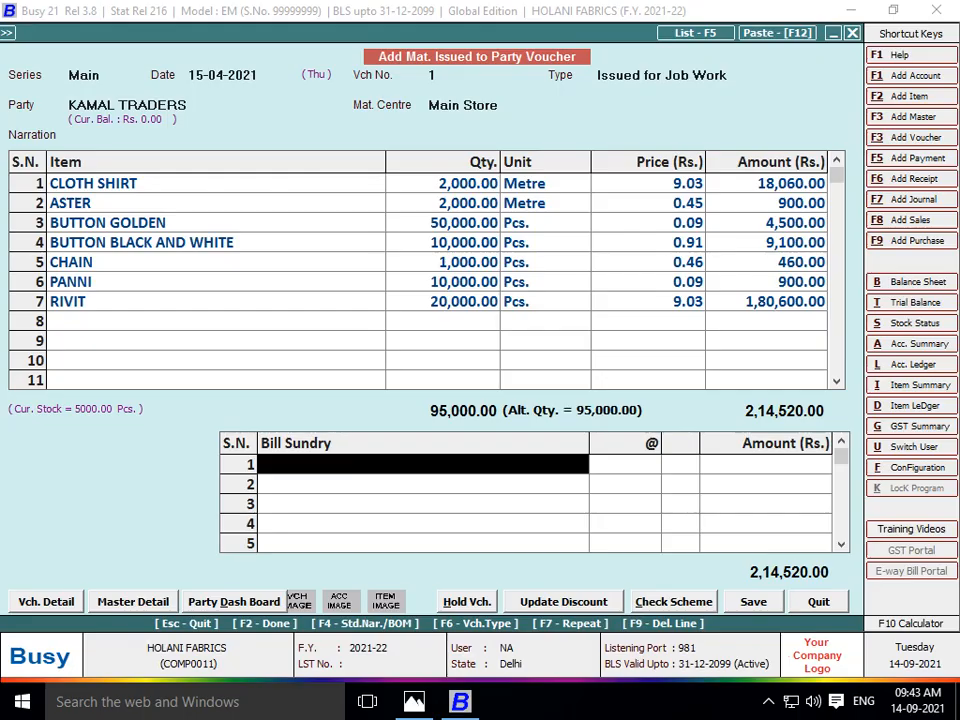
key(F2)
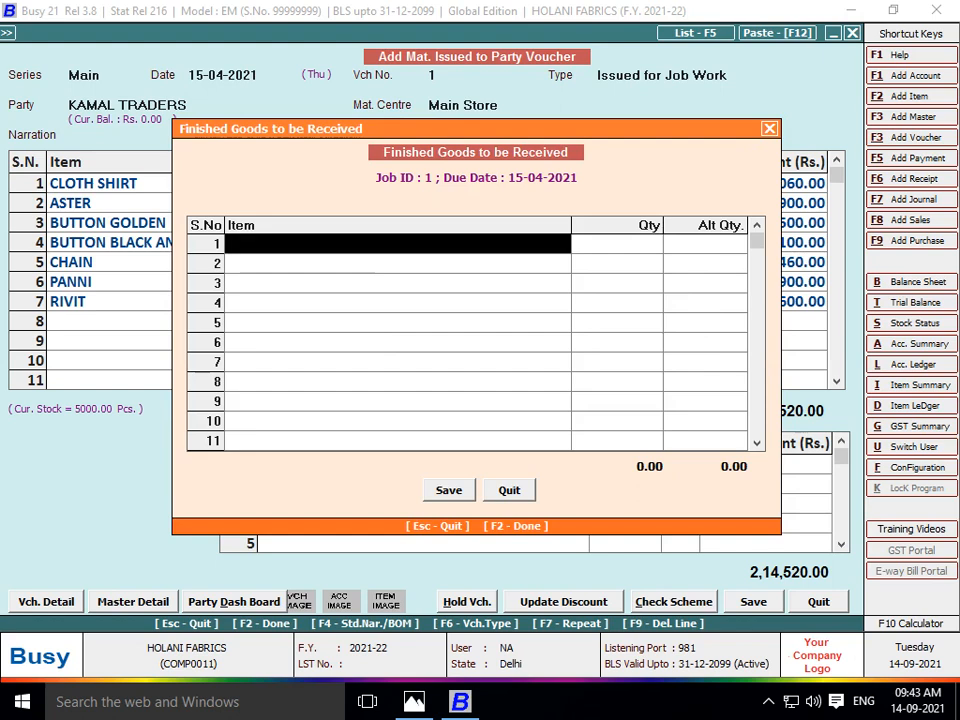
key(F2)
key(F2)
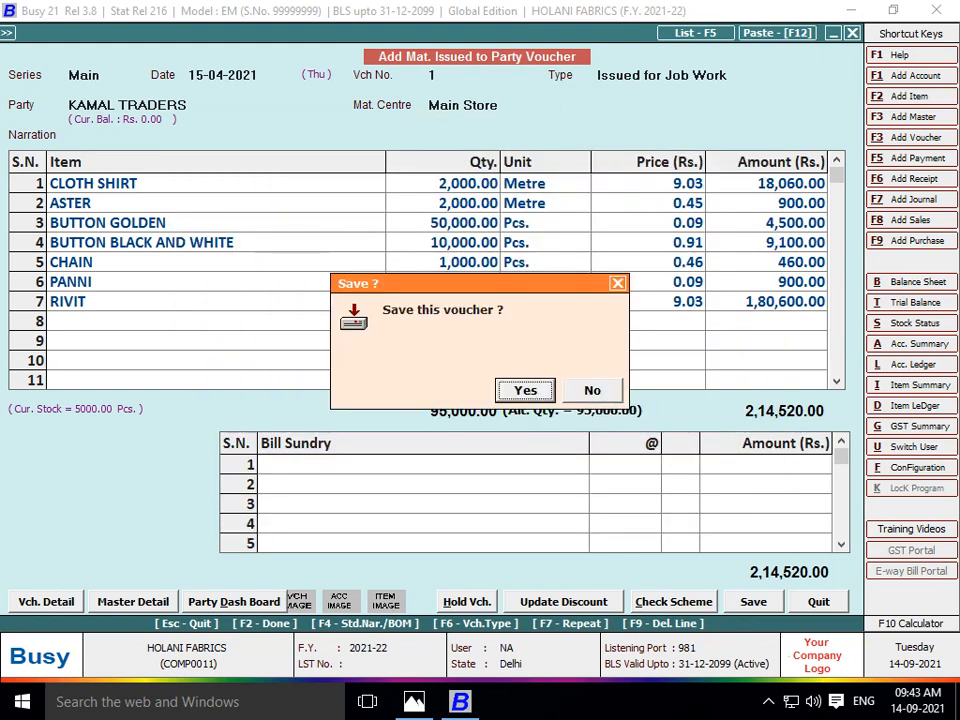
key(Return)
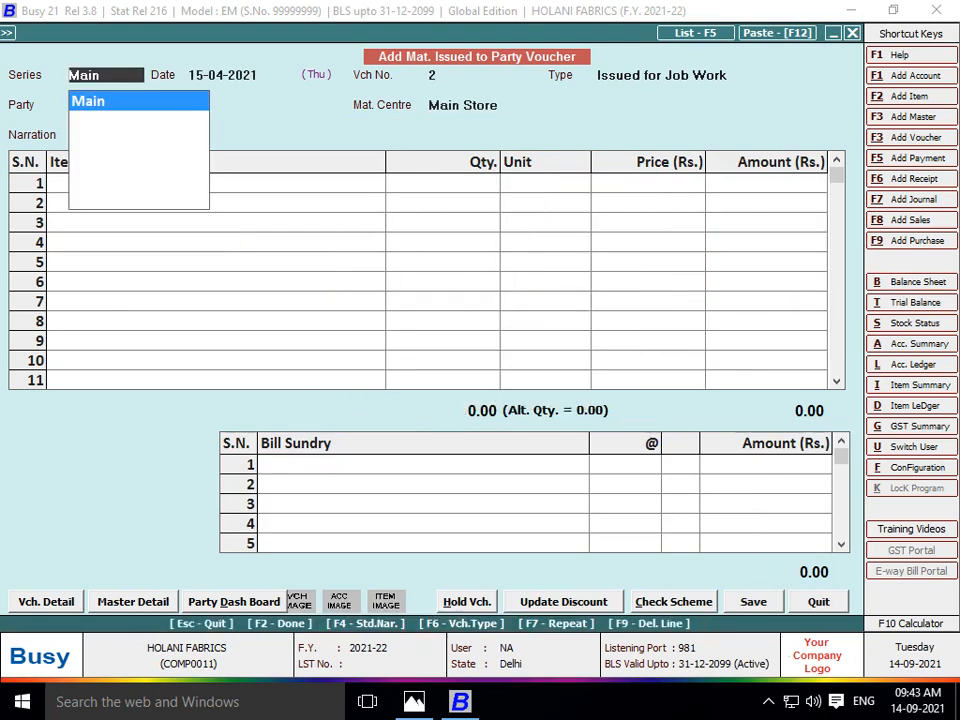
- Bring up the Venus Traders material issue invoice image and start its issue voucher in the Main series, dated 15-04-2021
key(alt+Tab)
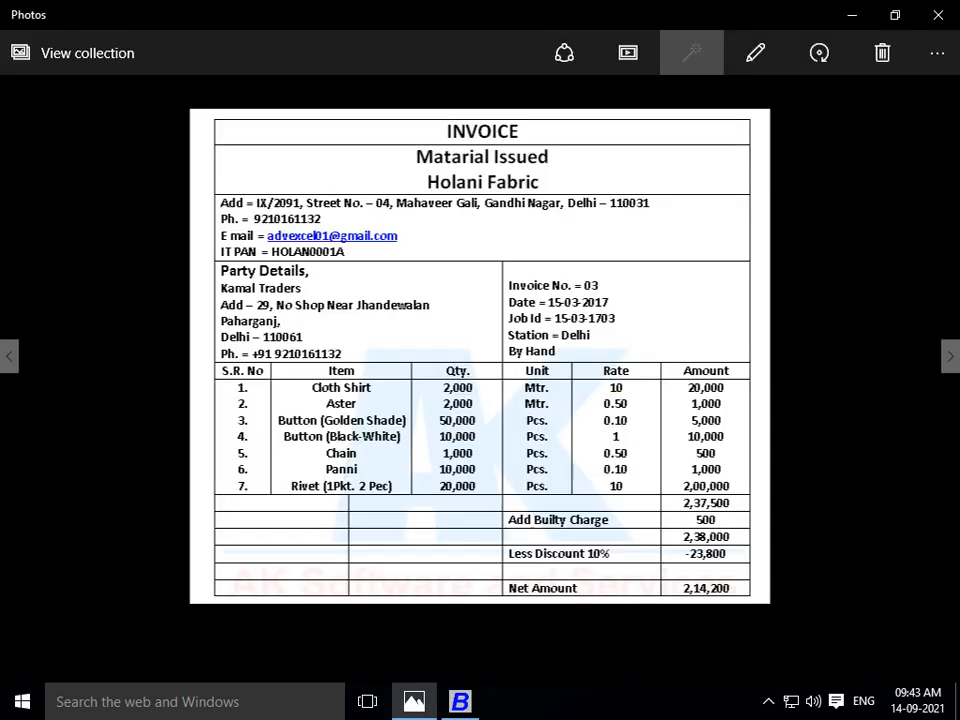
key(Right)
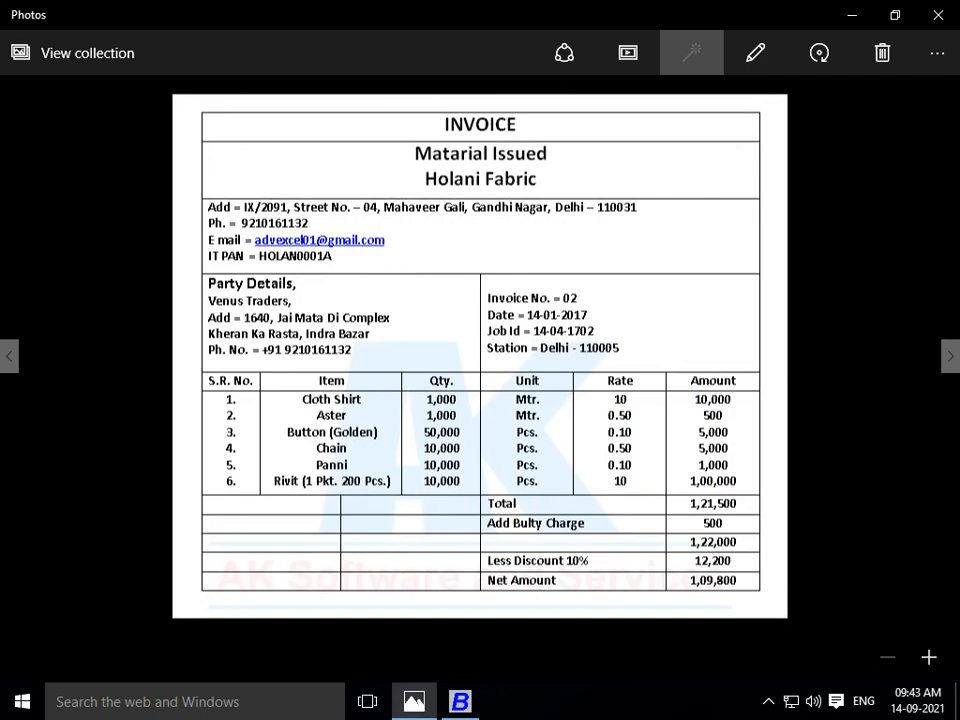
key(alt+Tab)
key(Return)
key(alt+Tab)
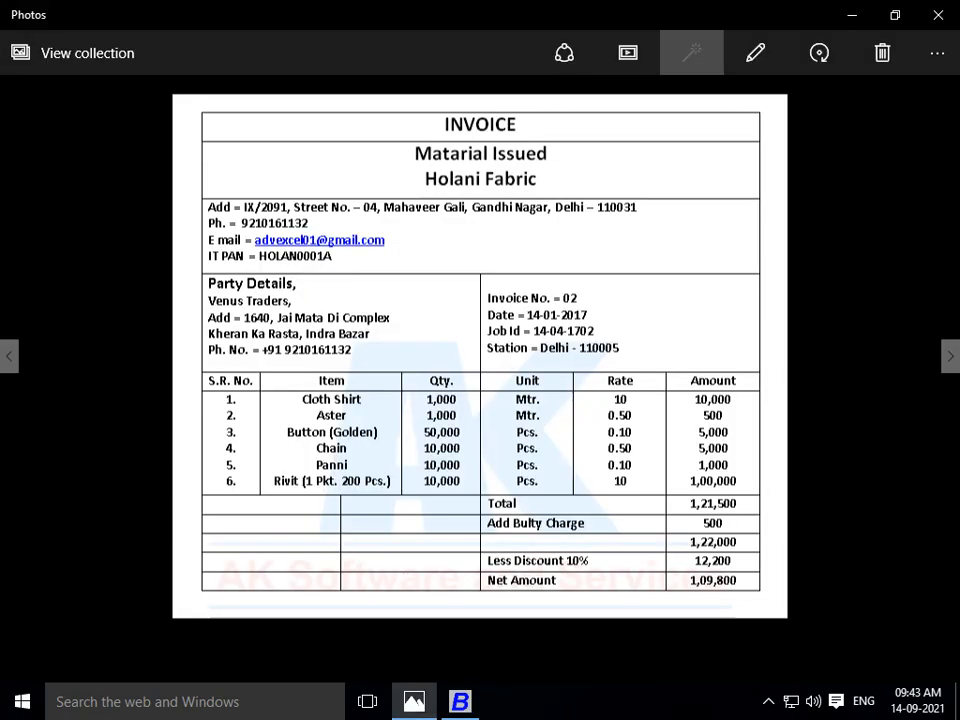
key(alt+Tab)
key(Return)
key(Return)
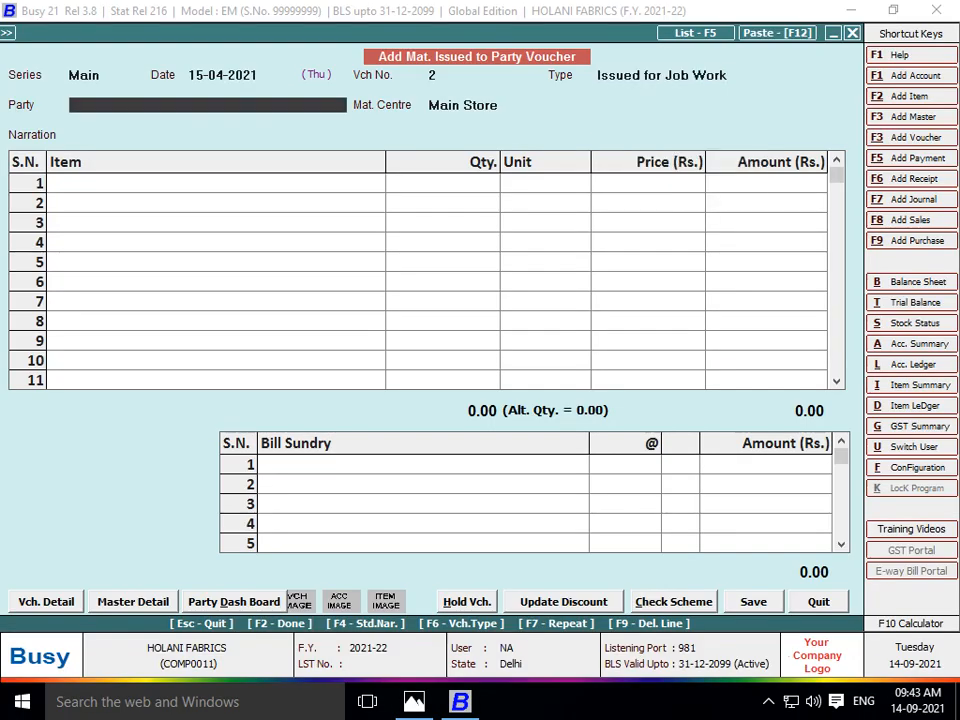
- Create an account master named VENUS TRADERS in the JOB WORKERS group for the voucher's party
key(alt+F1)
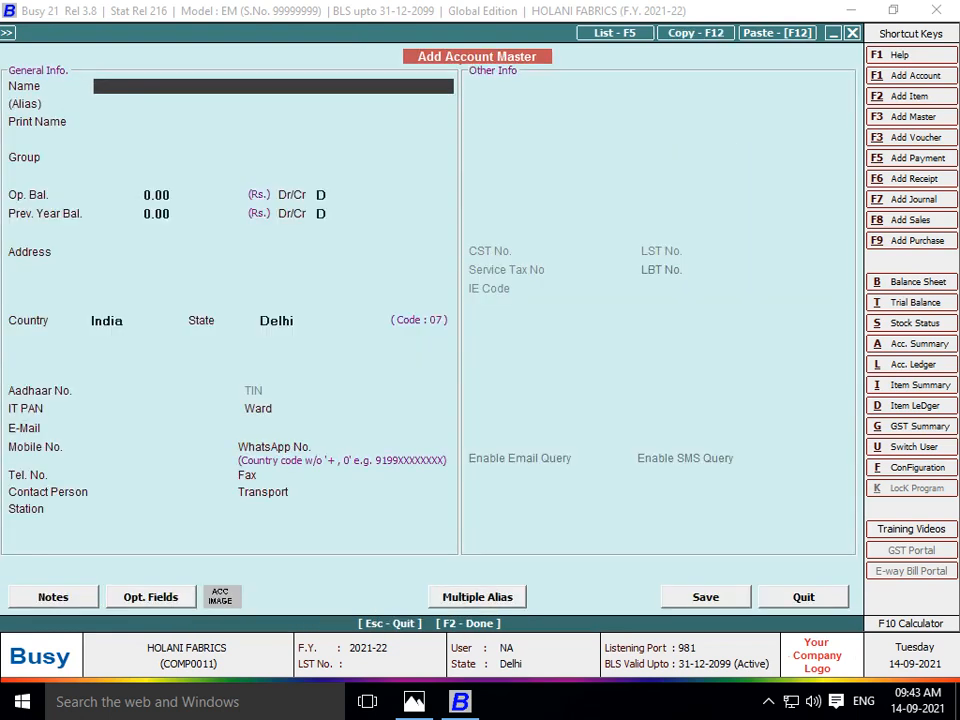
text(VENUS TRADERS)
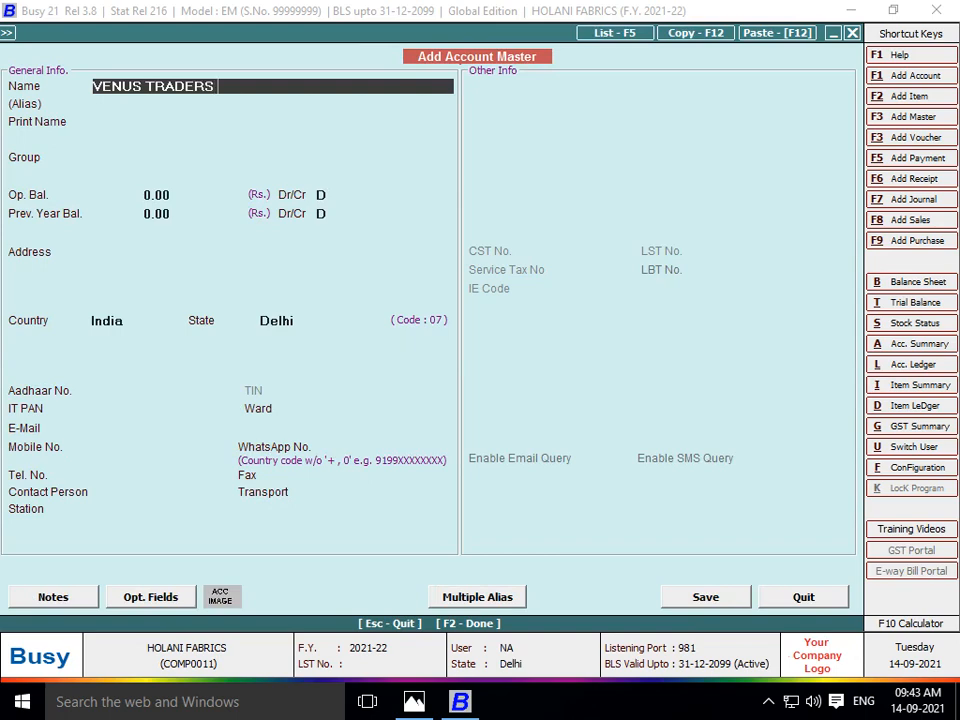
key(Return)
key(Return)
text(SUN)
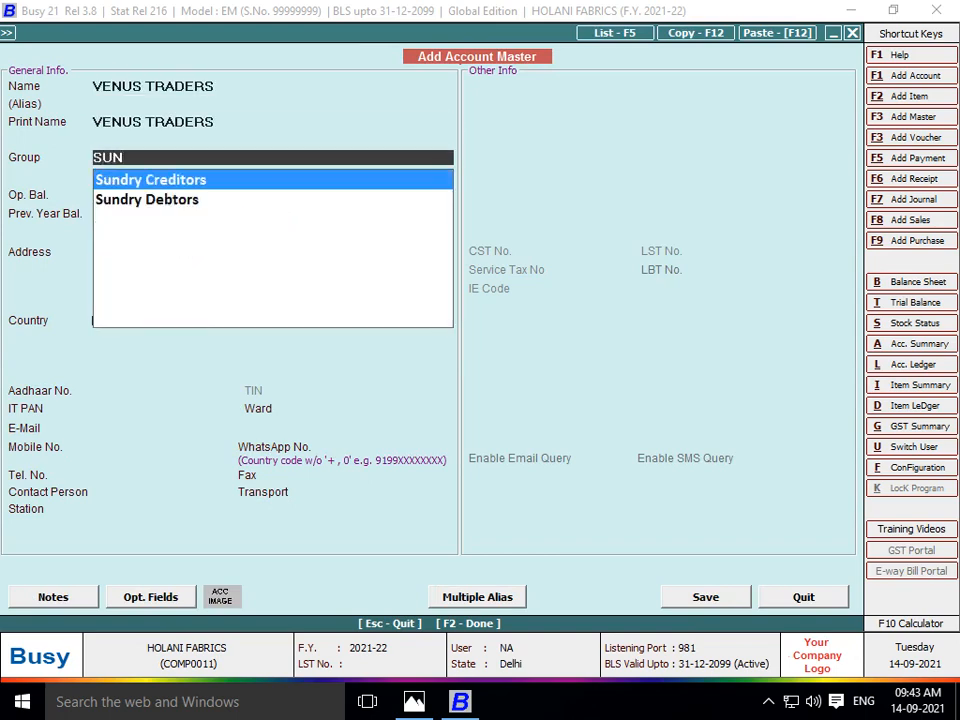
key(BackSpace)
key(BackSpace)
key(BackSpace)
text(J)
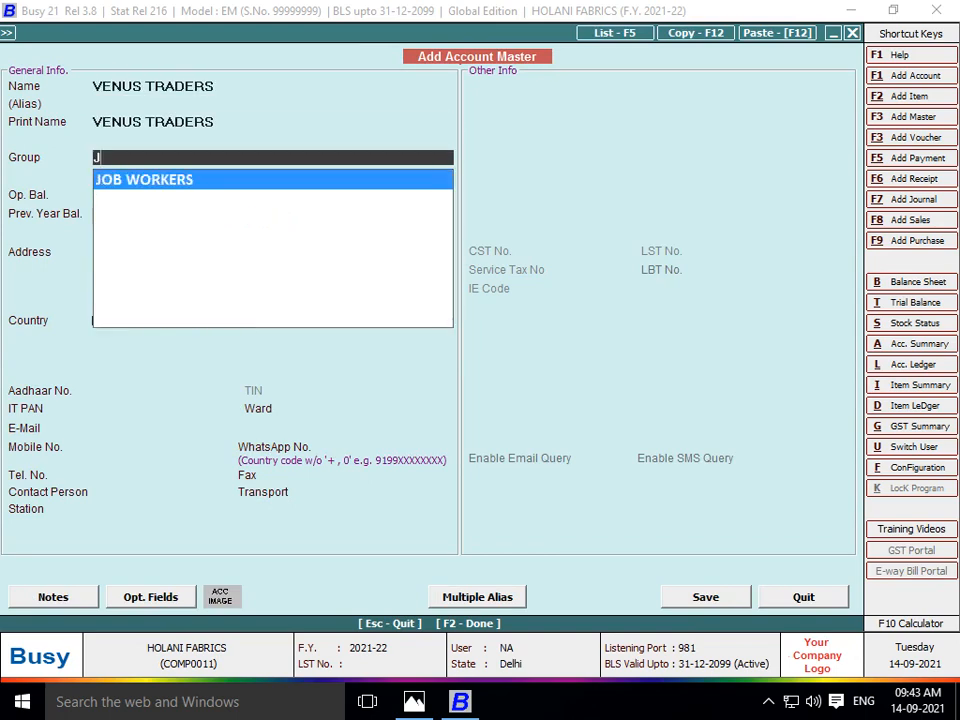
key(Return)
- Keep the default opening balances and a blank address for the VENUS TRADERS account and save the master
key(Return)
key(Return)
key(Return)
key(Return)
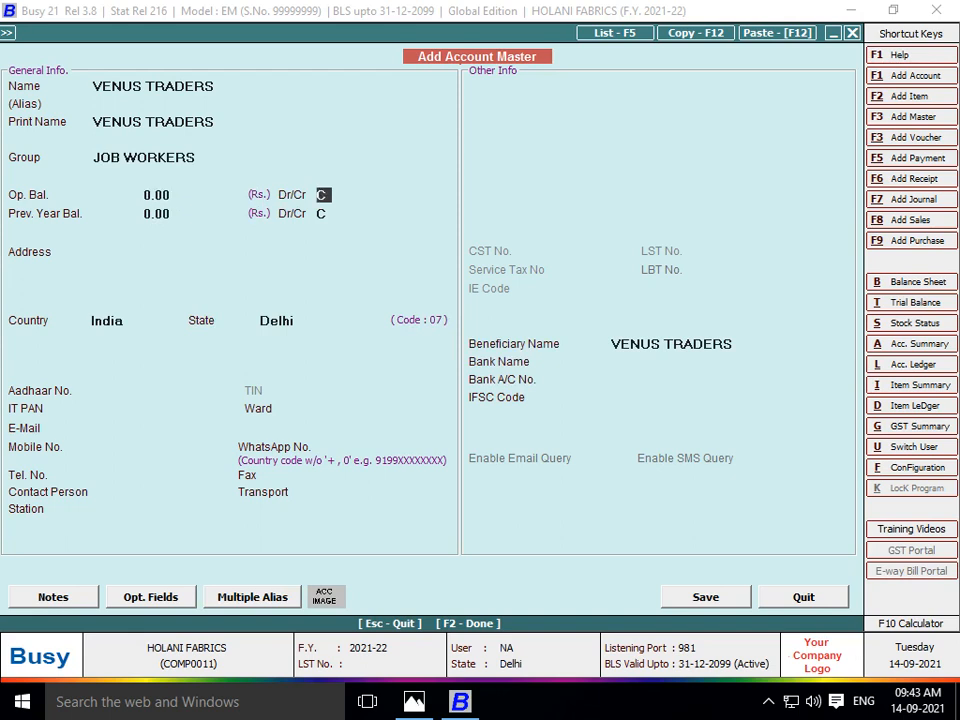
key(Return)
key(Return)
key(Return)
key(Return)
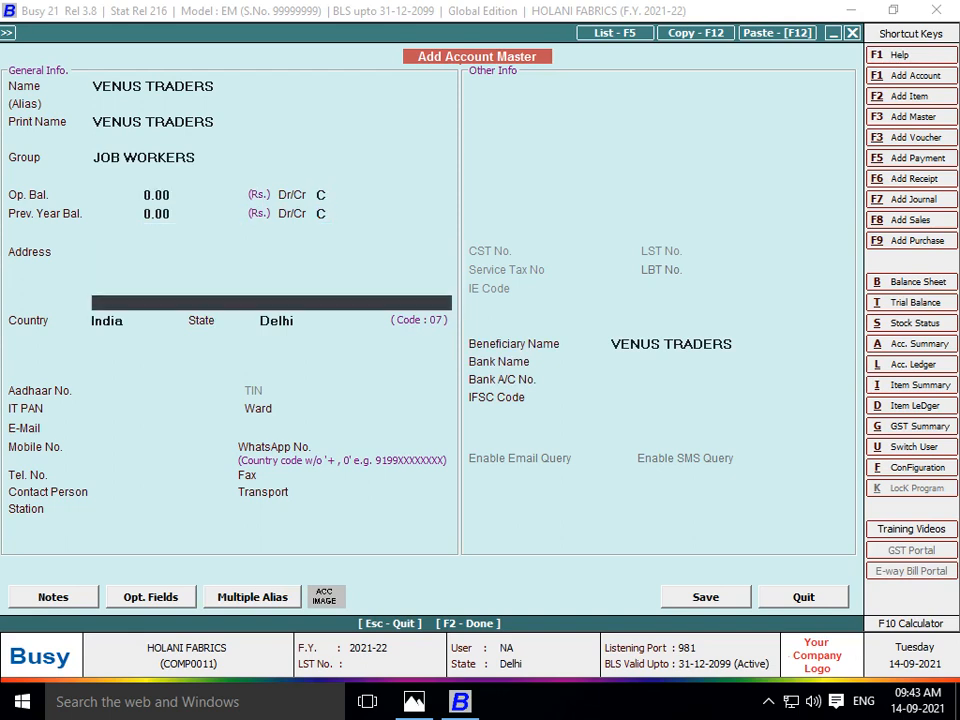
key(F2)
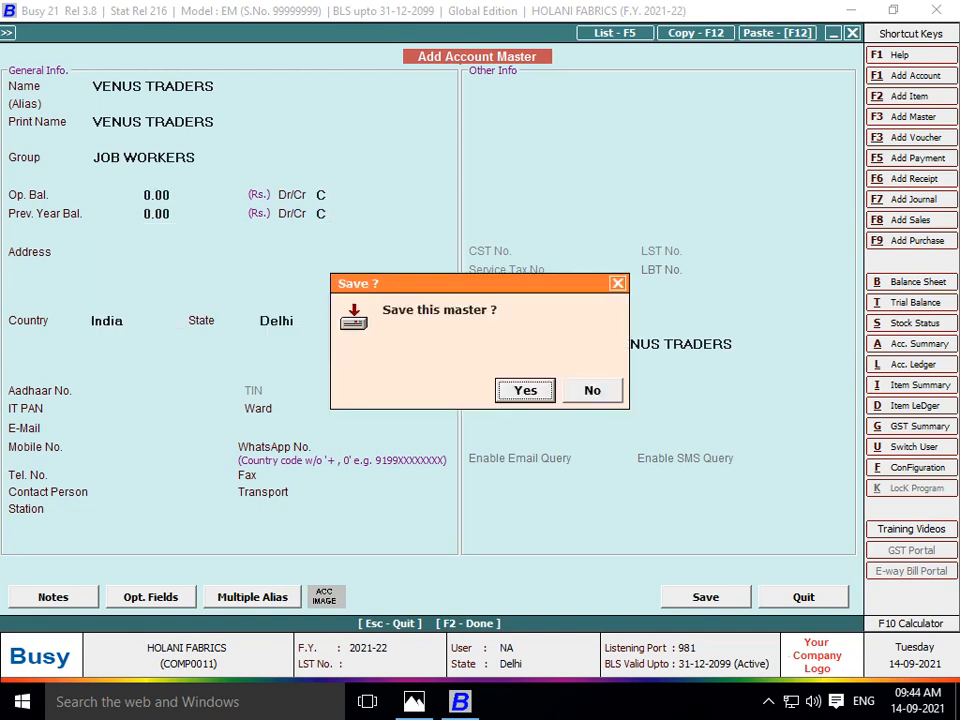
key(Return)
- Accept VENUS TRADERS as party with Main Store, confirming Job ID 2 and delivery date 15-04-2021
key(Return)
key(Return)
key(Return)
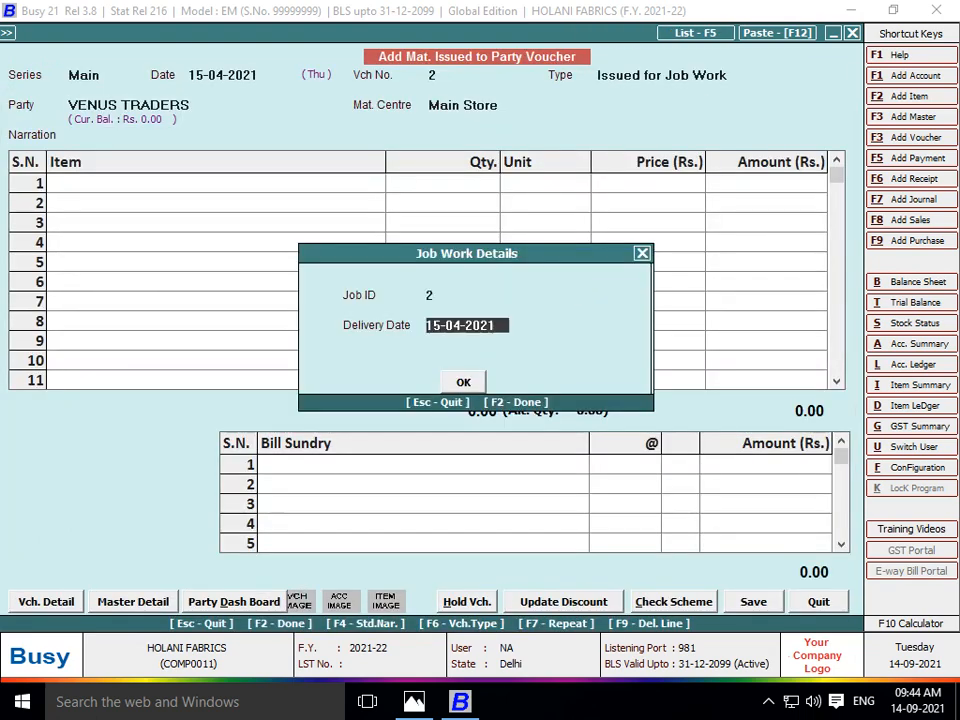
key(Return)
- Add CLOTH SHIRT from the invoice image as the first item with quantity 1000 Metre, keeping the default price
key(alt+Tab)
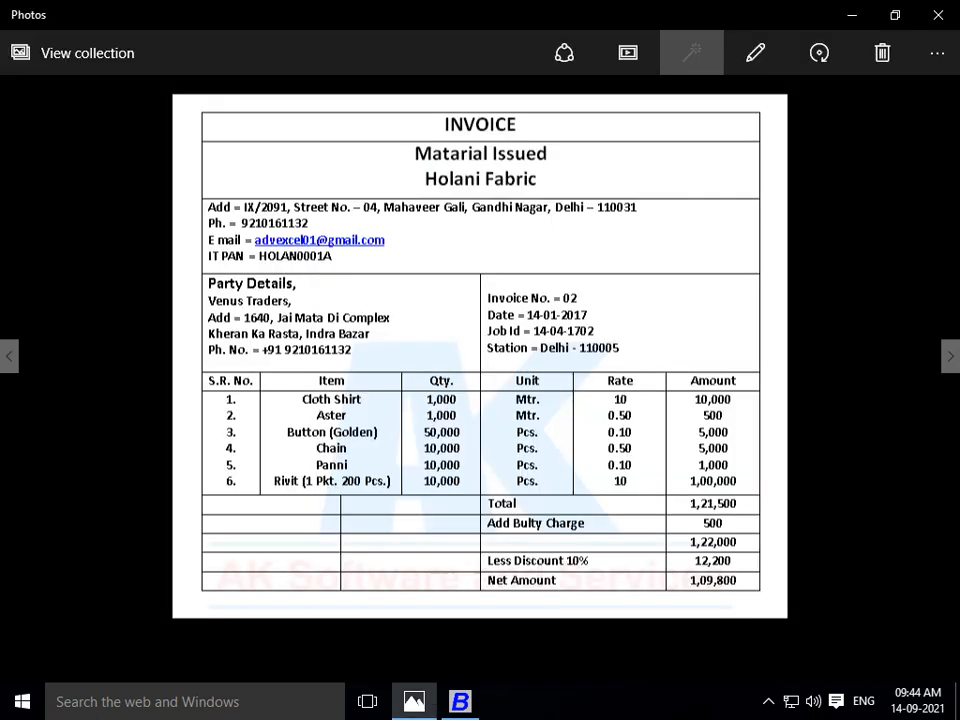
key(alt+Tab)
text(CLOT)
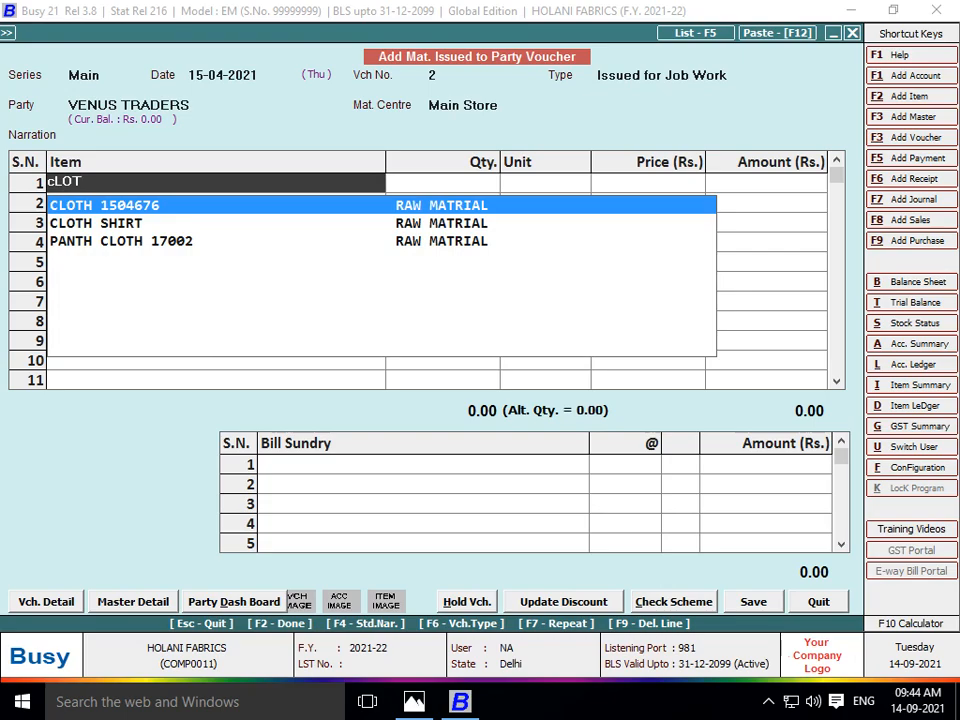
key(Down)
key(Return)
key(alt+Tab)
key(alt+Tab)
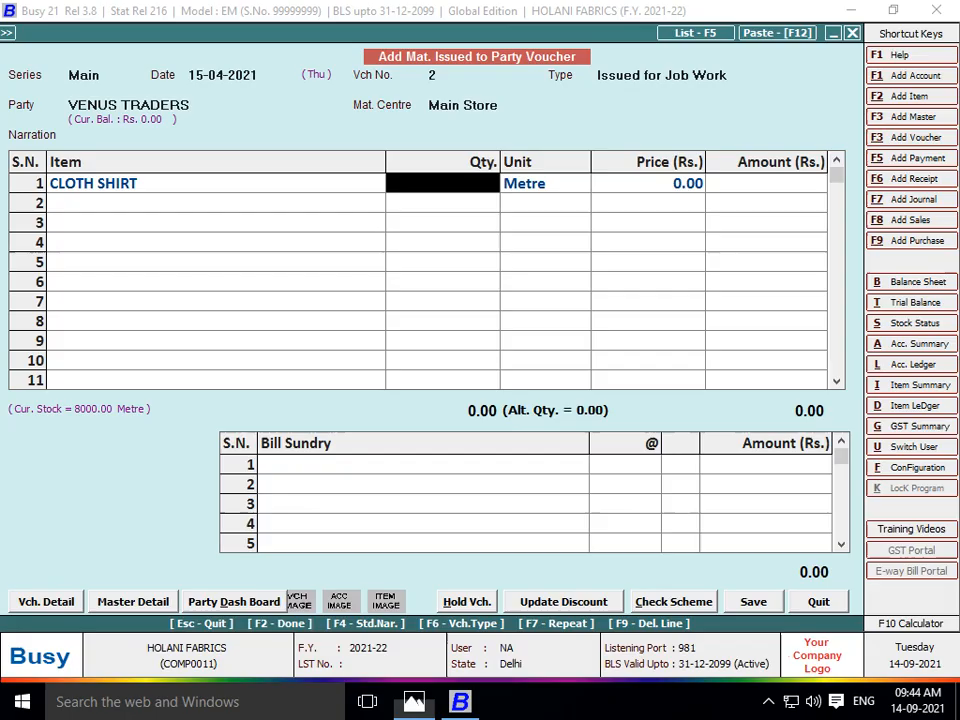
text(1000)
key(Return)
key(Return)
key(Return)
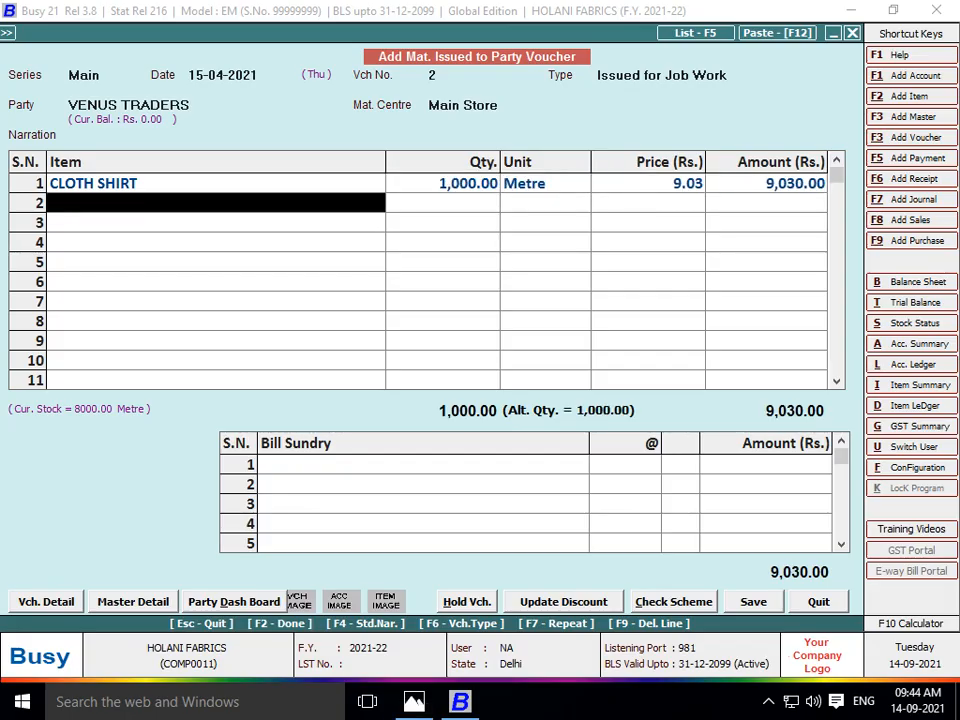
- Add ASTER from the invoice image as the second item with quantity 1000 Metre, keeping the default price
key(alt+Tab)
key(alt+Tab)
text(ASTE)
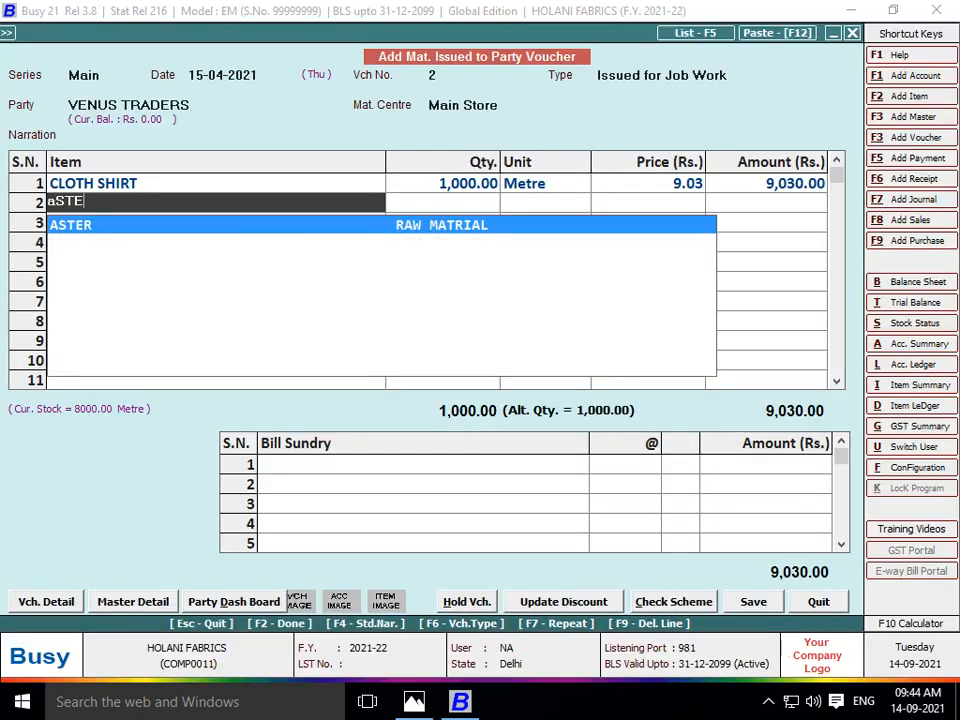
key(Return)
key(alt+Tab)
key(alt+Tab)
text(1000)
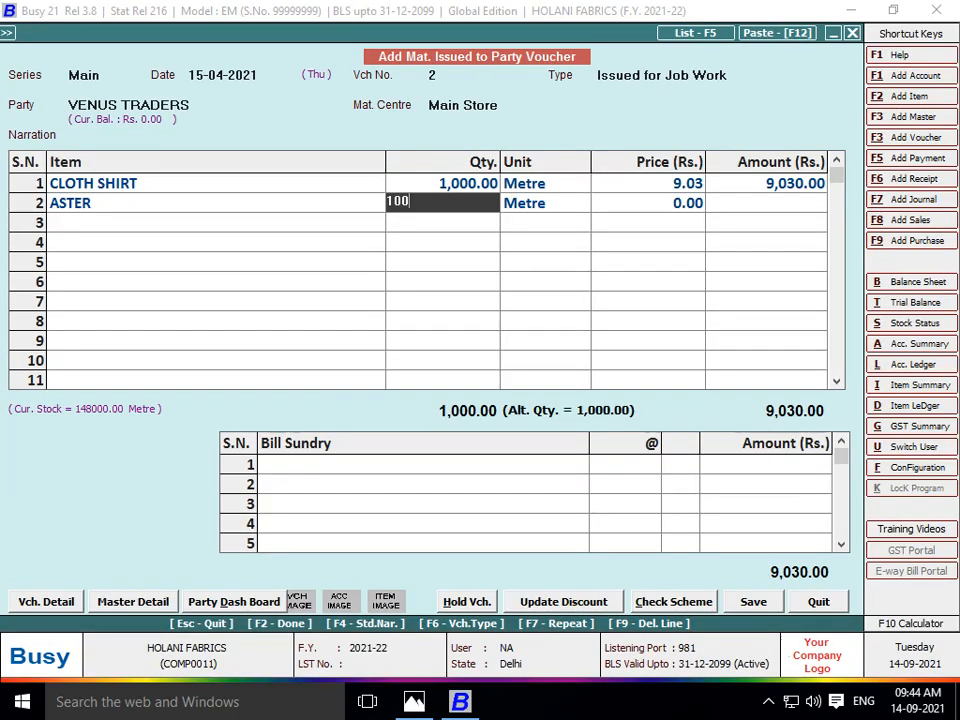
key(Return)
key(Return)
key(Return)
key(Return)
- Add BUTTON GOLDEN from the invoice image as the third item with quantity 50000 Pcs., keeping the default price
key(alt+Tab)
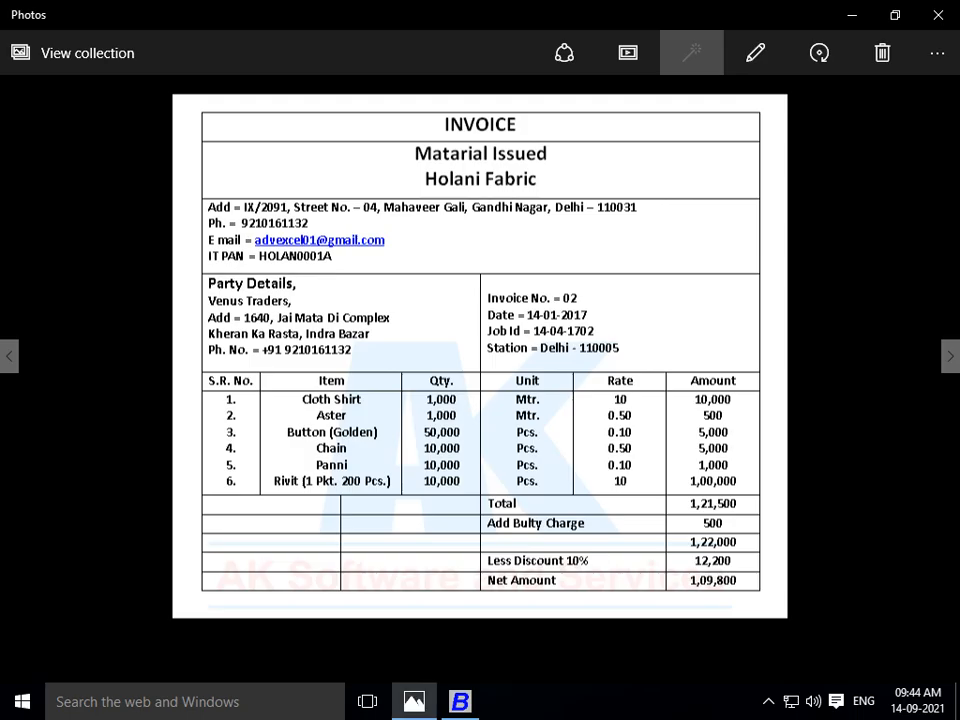
key(alt+Tab)
text(bu)
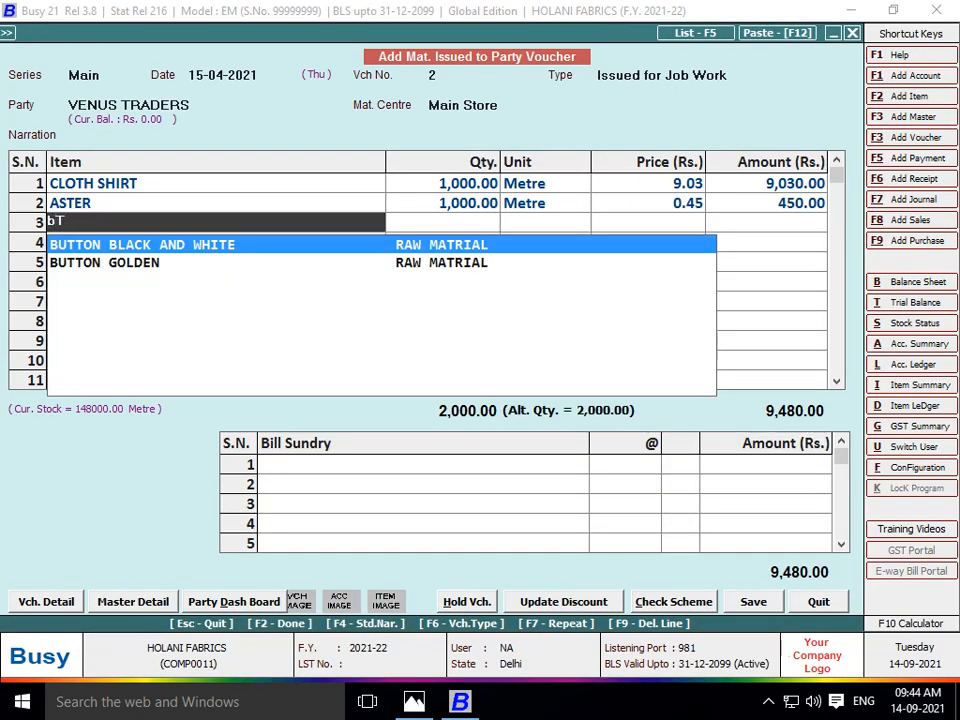
key(Down)
key(Return)
key(alt+Tab)
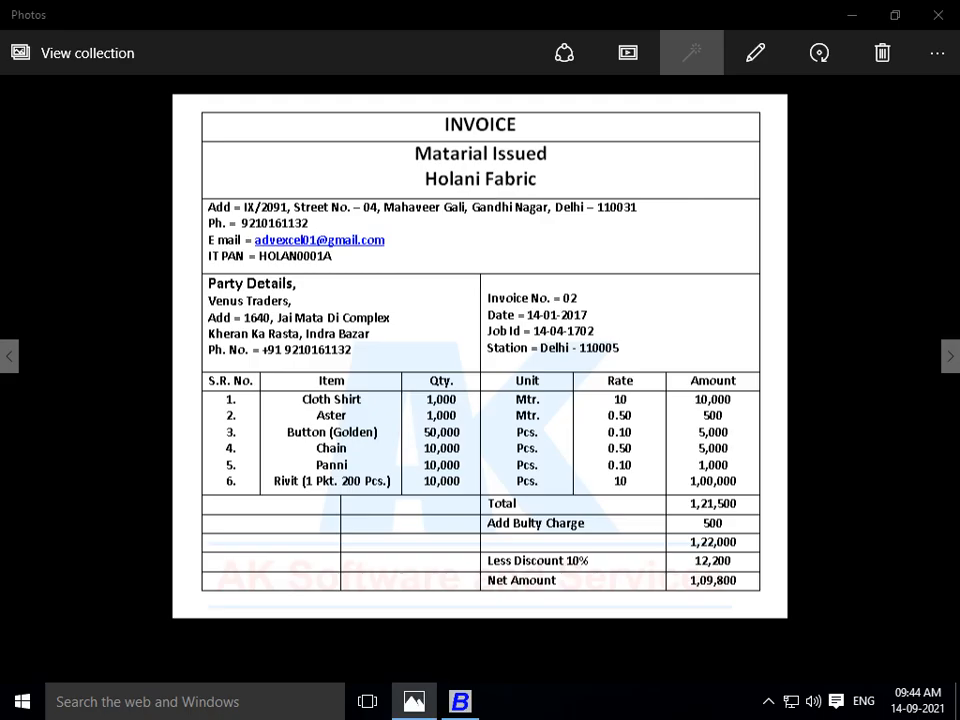
key(alt+Tab)
text(50000)
key(Return)
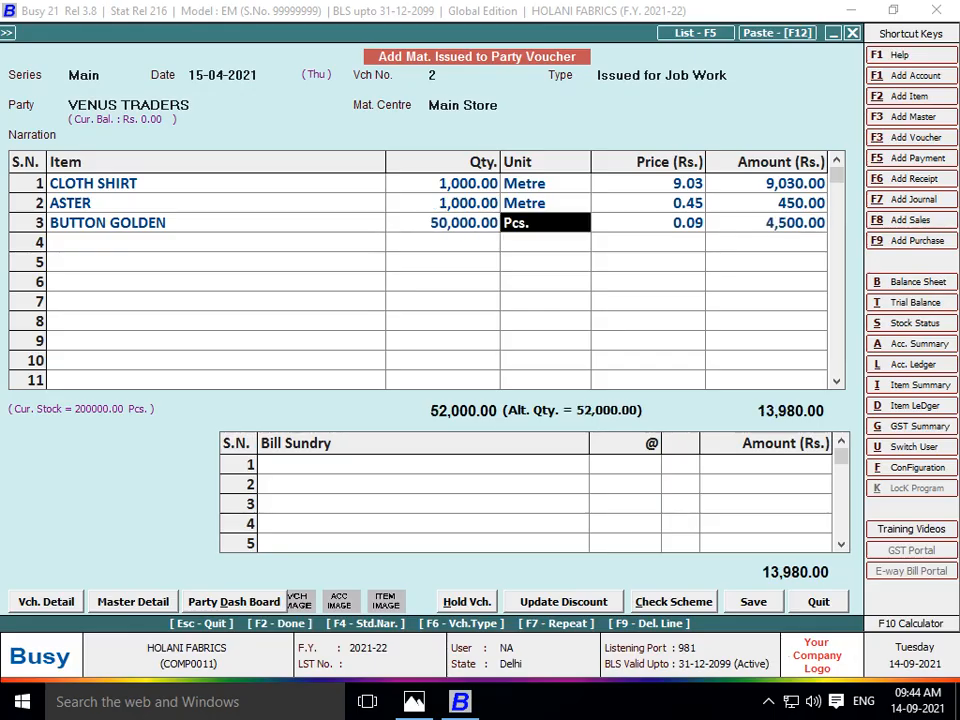
key(Return)
key(Return)
key(Return)
- Add CHAIN as the fourth item of the issue voucher with quantity 1000 Pcs
key(alt+Tab)
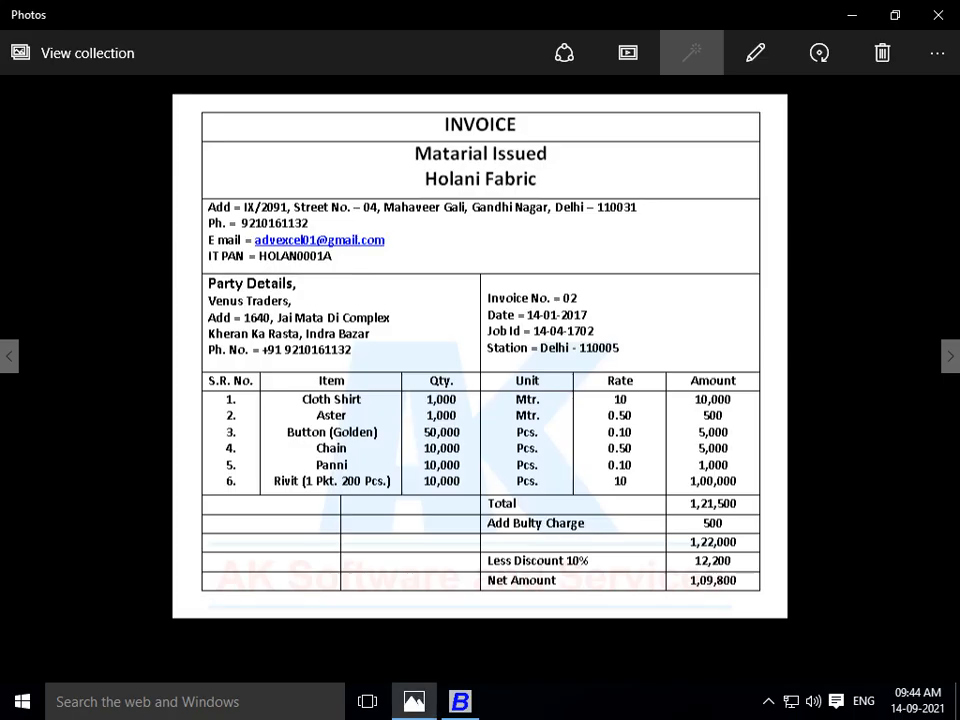
key(alt+Tab)
text(chain)
key(Return)
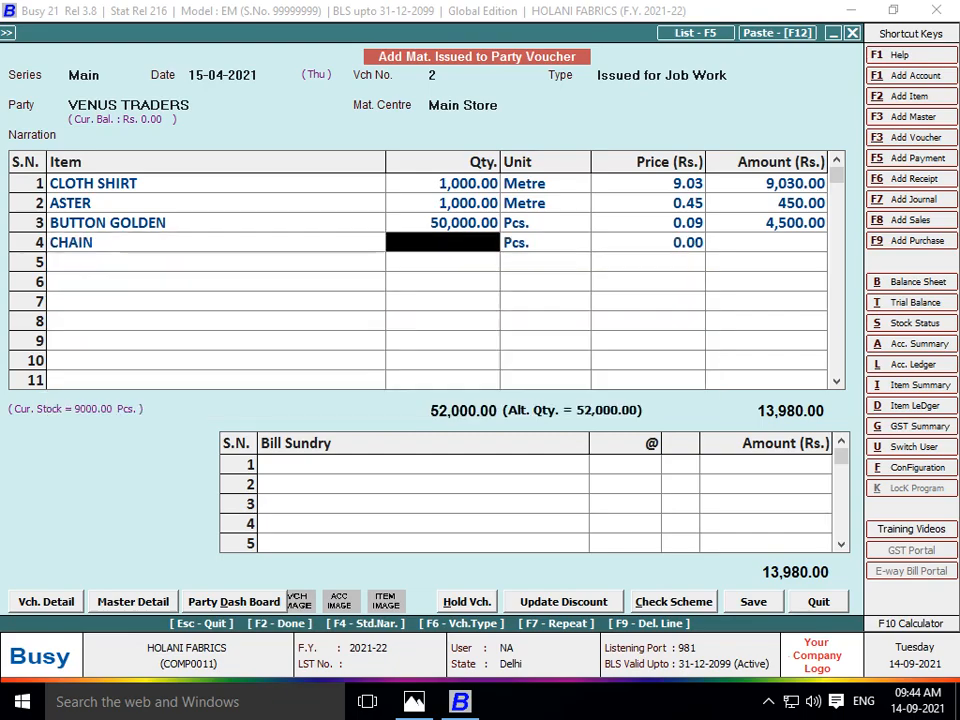
key(alt+Tab)
key(alt+Tab)
text(1,00)
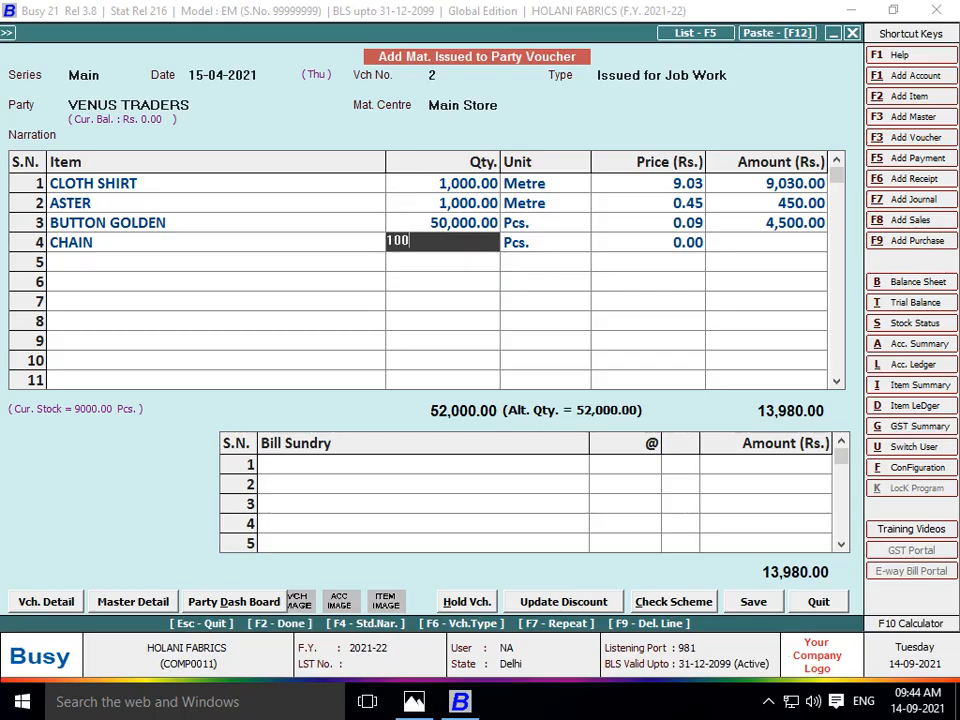
text(0)
key(Return)
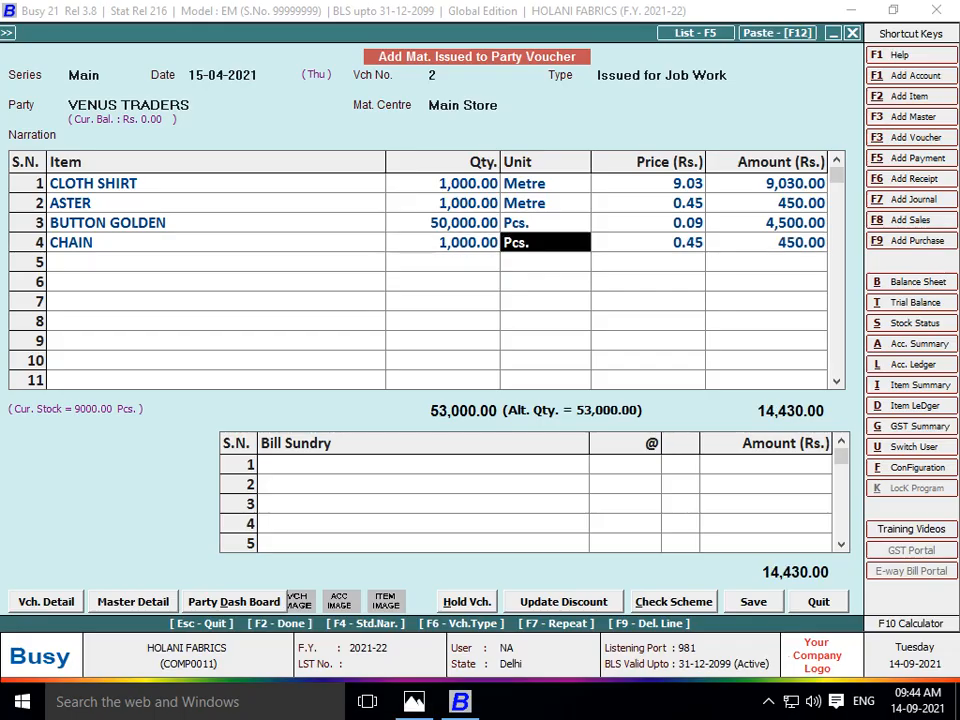
- Correct the CHAIN quantity to 10000 Pcs. according to the invoice image, keeping the default price
key(alt+Tab)
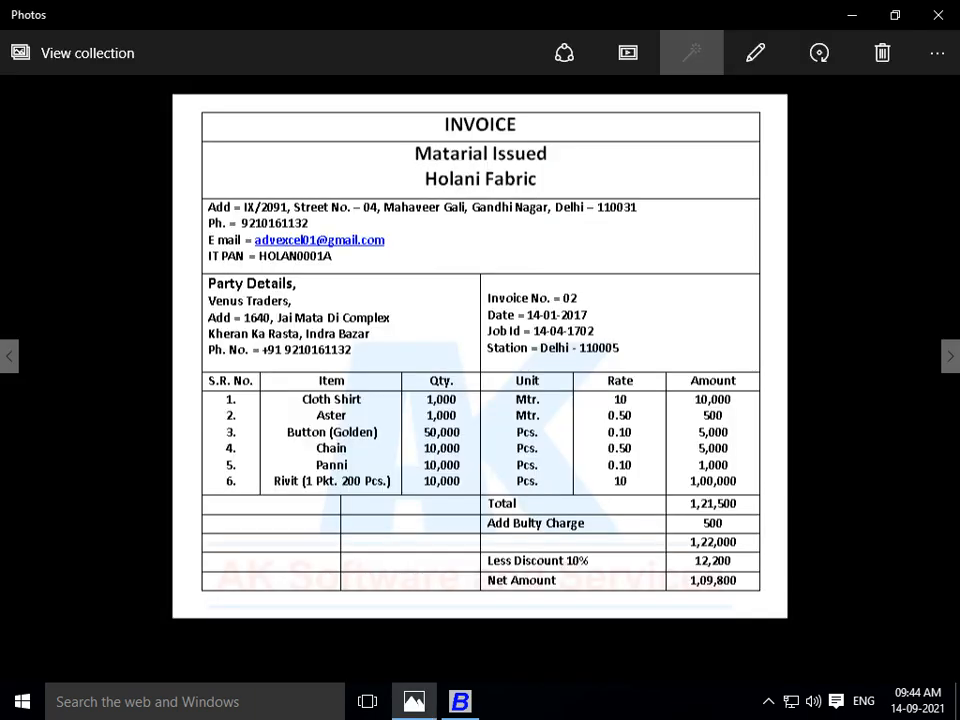
key(alt+Tab)
text(10,0)
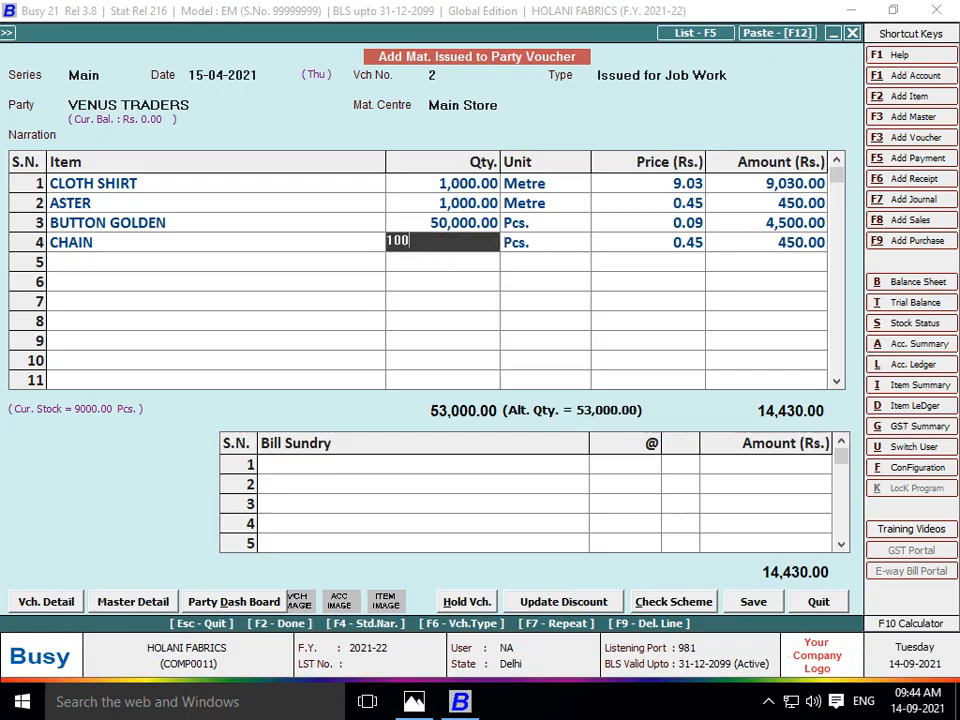
text(00)
key(Return)
key(Return)
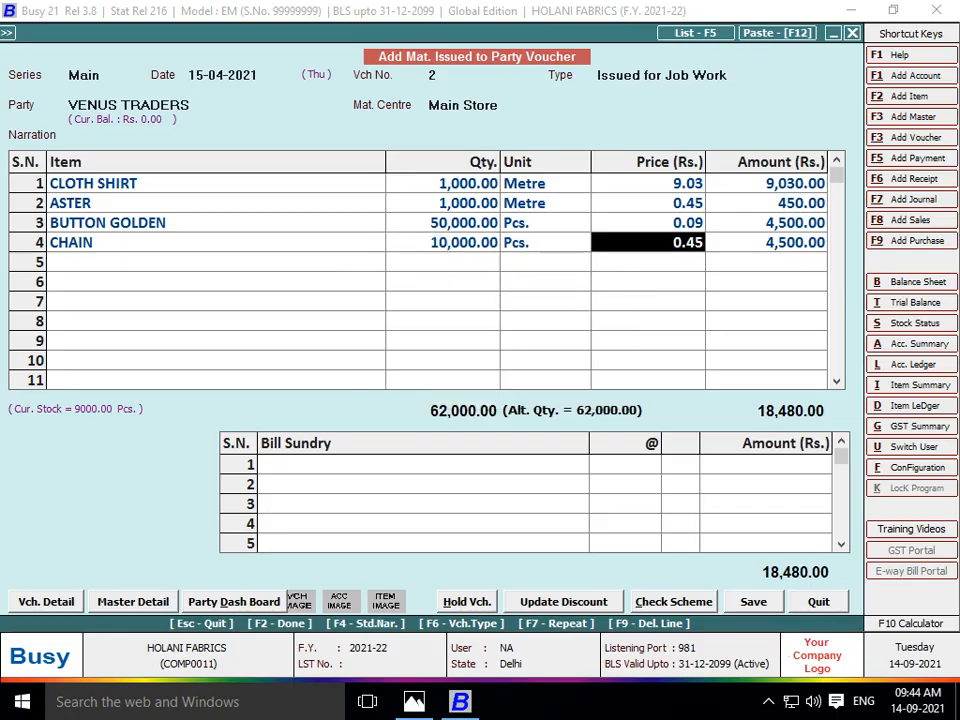
key(Return)
key(Return)
- Add PANNI from the invoice image as the fifth item with quantity 10000 Pcs., keeping the default price
key(alt+Tab)
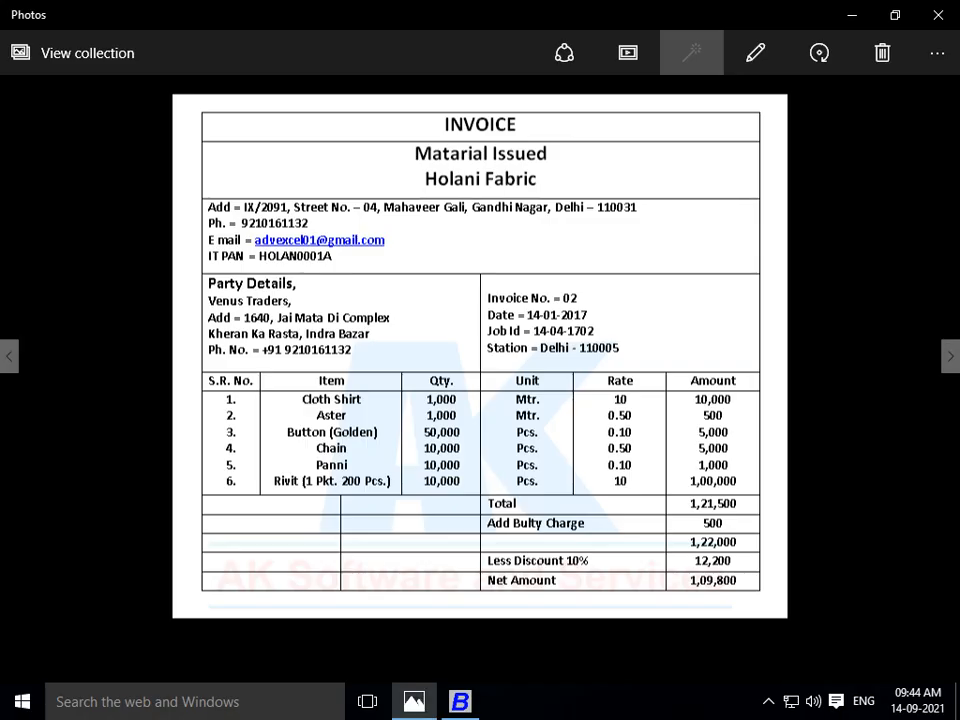
key(alt+Tab)
text(pa)
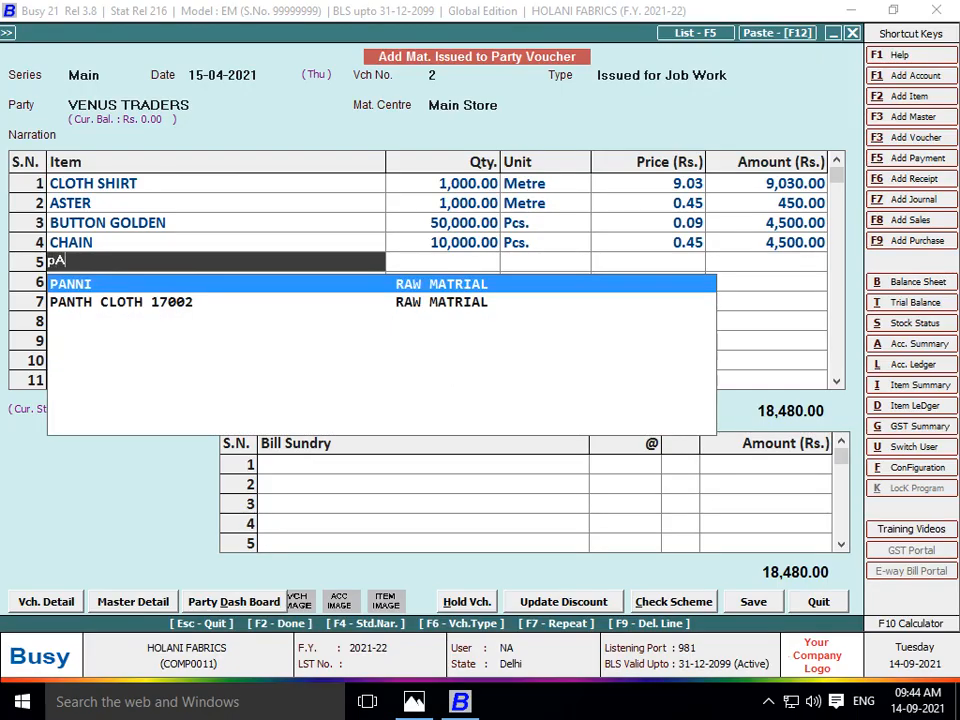
key(Return)
key(alt+Tab)
key(alt+Tab)
text(100)
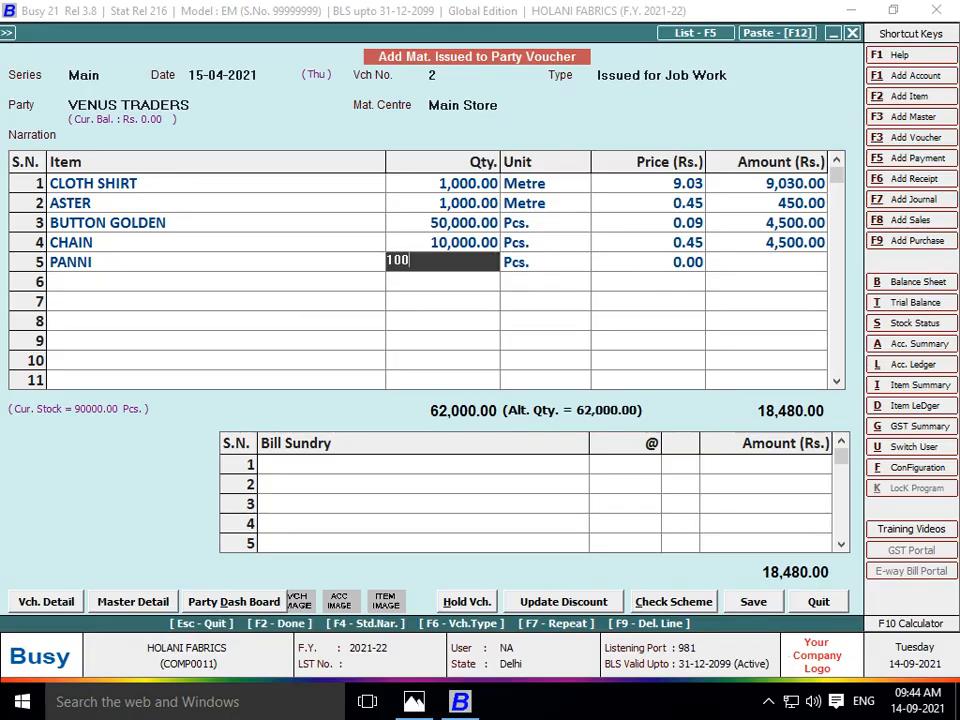
text(00)
key(Return)
key(Return)
key(Return)
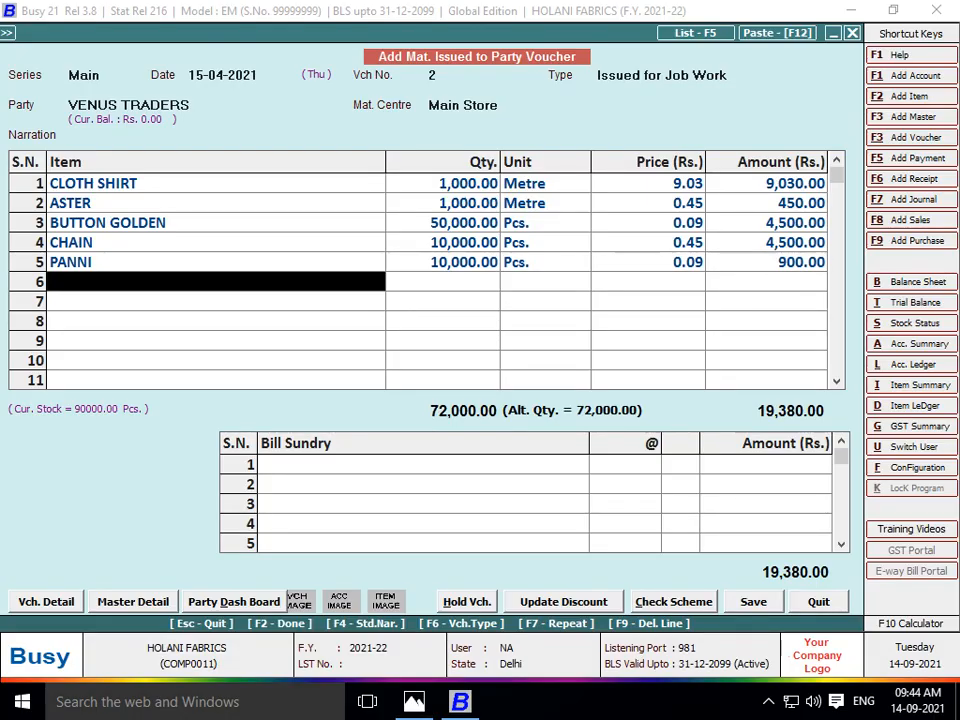
- Add RIVIT from the invoice image as the sixth item with quantity 10000 Pcs., keeping the default price
key(alt+Tab)
key(alt+Tab)
text(r)
key(Return)
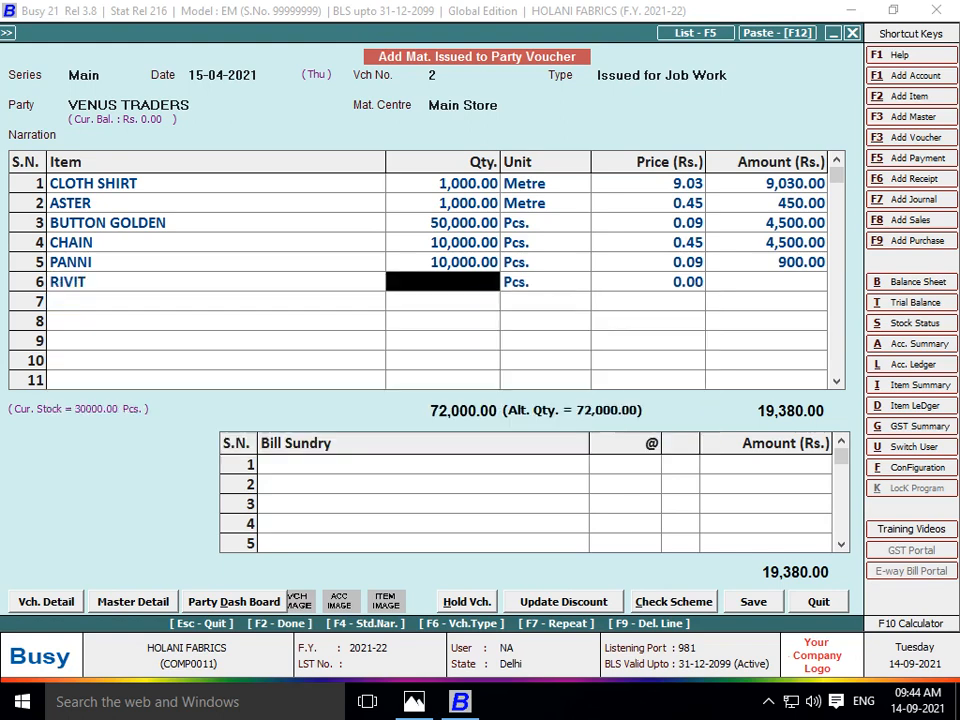
text(1000)
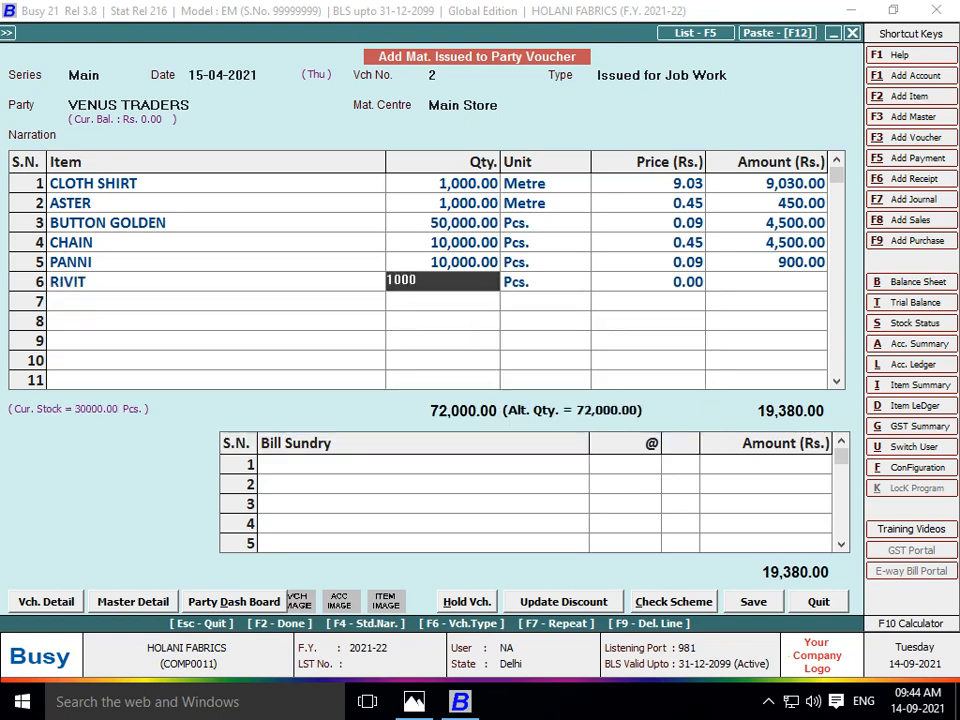
key(alt+Tab)
key(alt+Tab)
text(0)
key(Return)
key(Return)
key(Return)
key(Return)
- Check the Venus Traders items against the invoice image and save the voucher without bill sundries or transport details
key(alt+Tab)
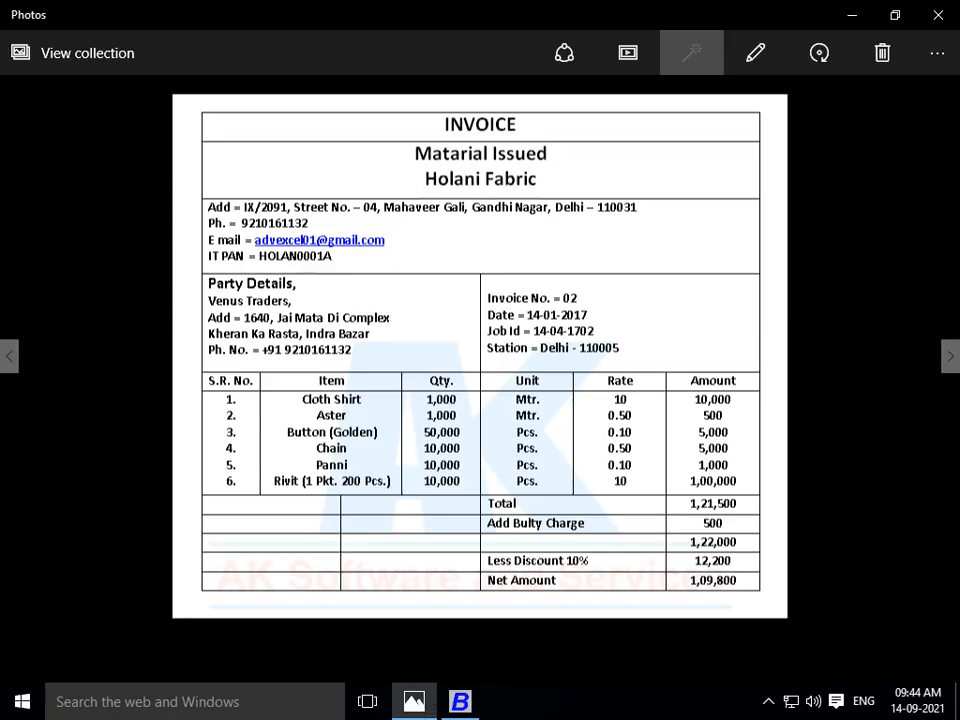
key(alt+Tab)
key(alt+Tab)
key(alt+Tab)
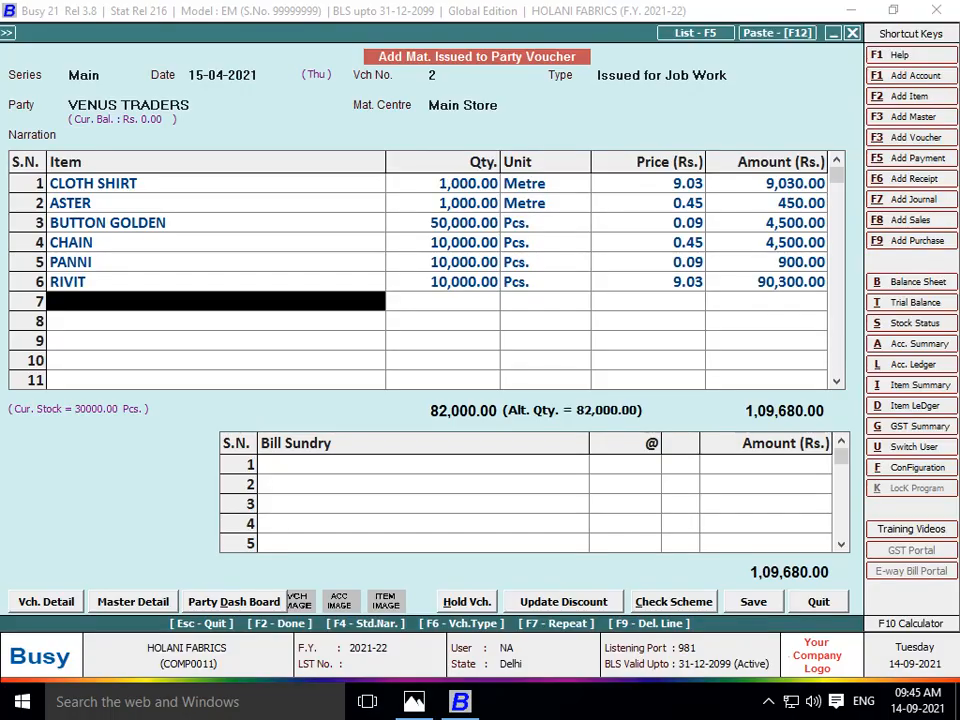
key(Return)
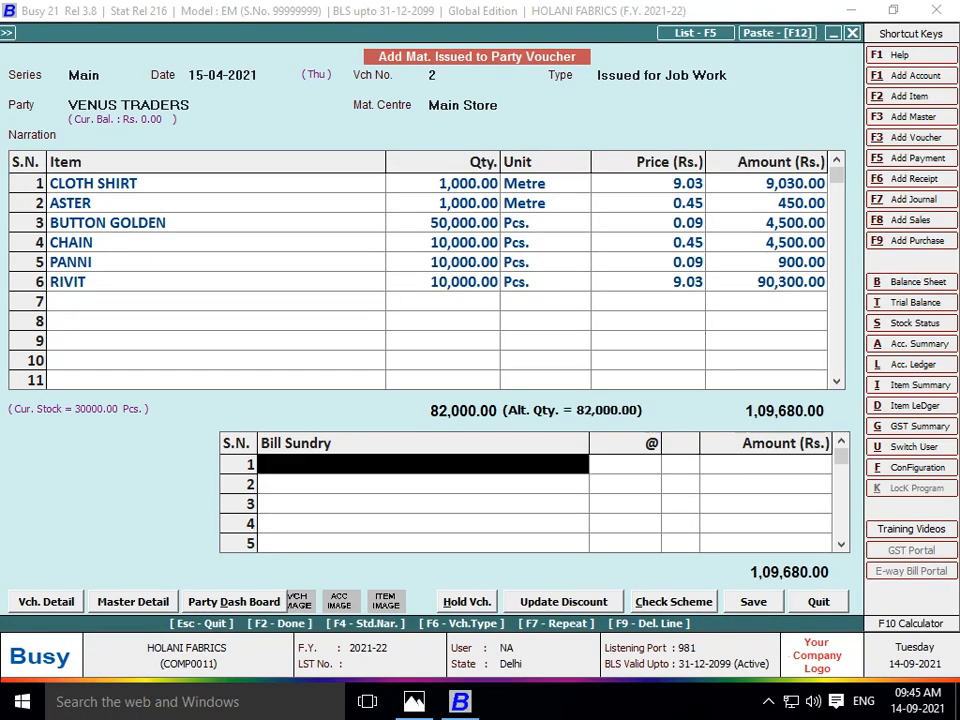
key(Return)
key(Return)
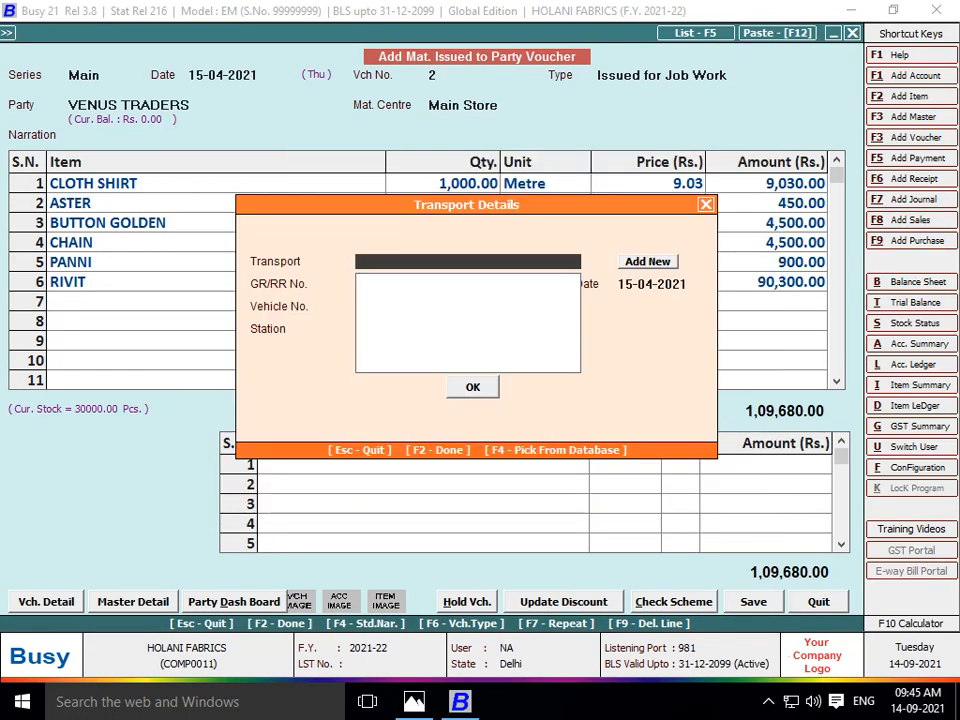
key(F2)
key(Return)
- Bring up the next material-issued invoice image and start a new voucher with series Main, date 15-04-2021 and type Issued for Job Work
key(alt+Tab)
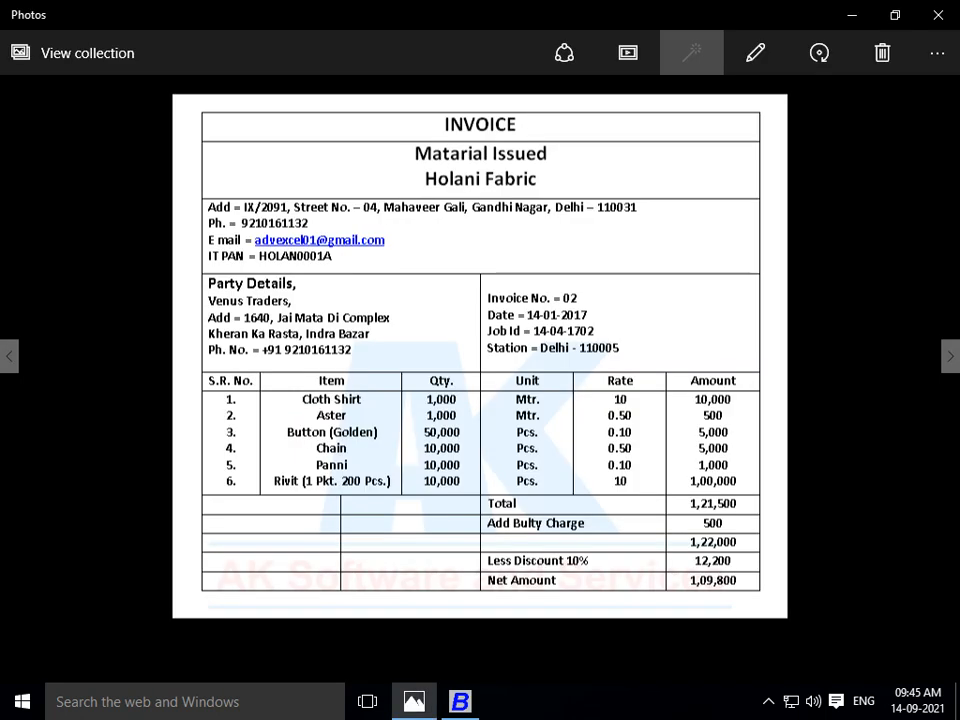
key(Right)
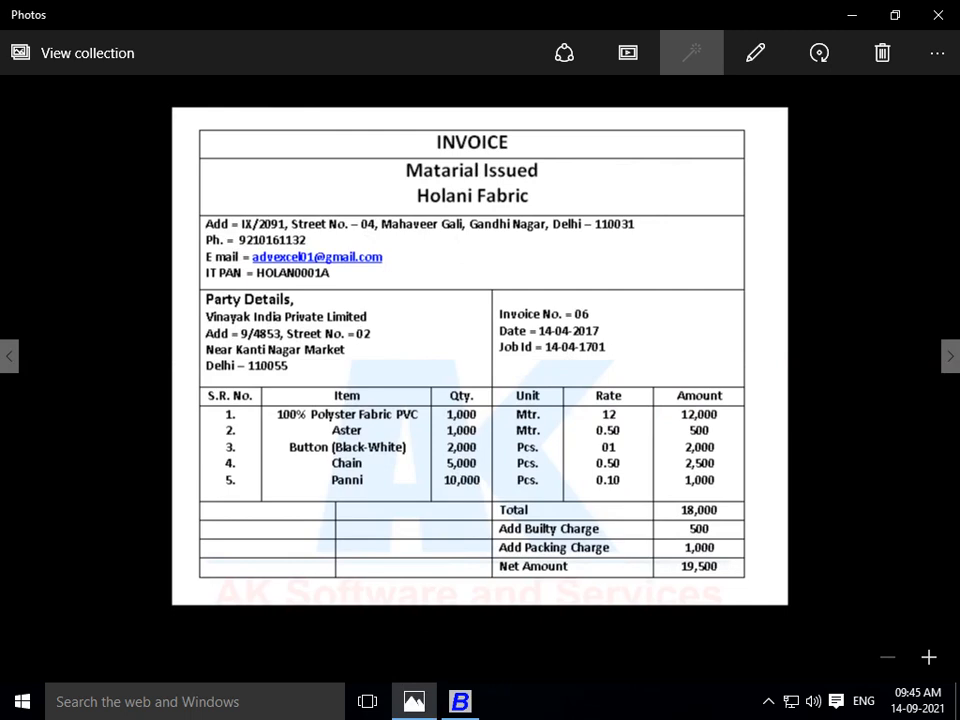
key(alt+Tab)
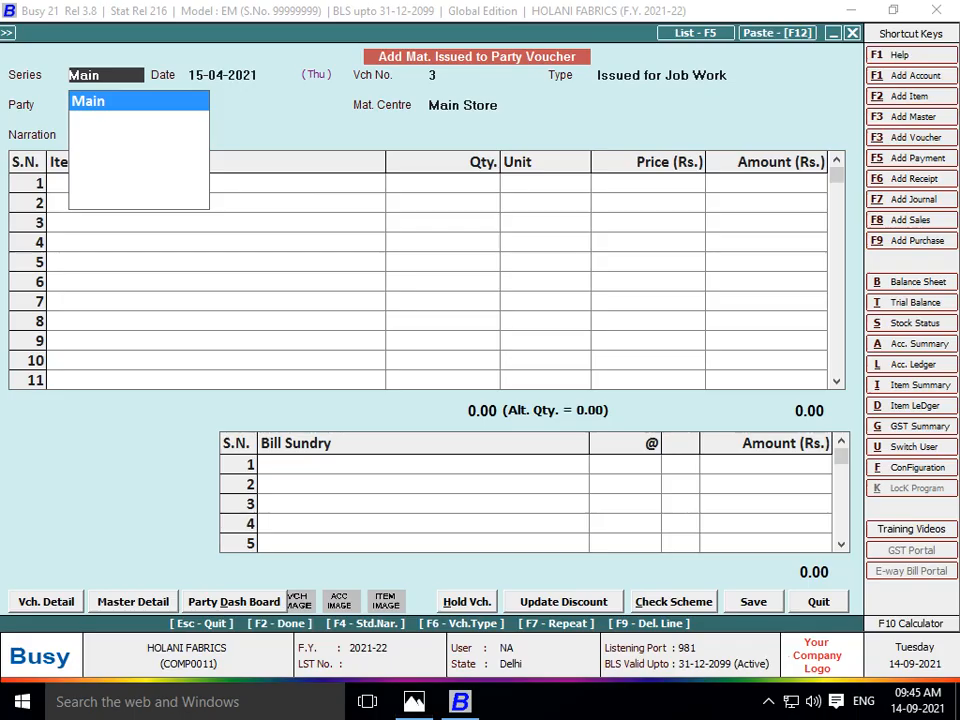
key(Return)
key(alt+Tab)
key(alt+Tab)
key(Return)
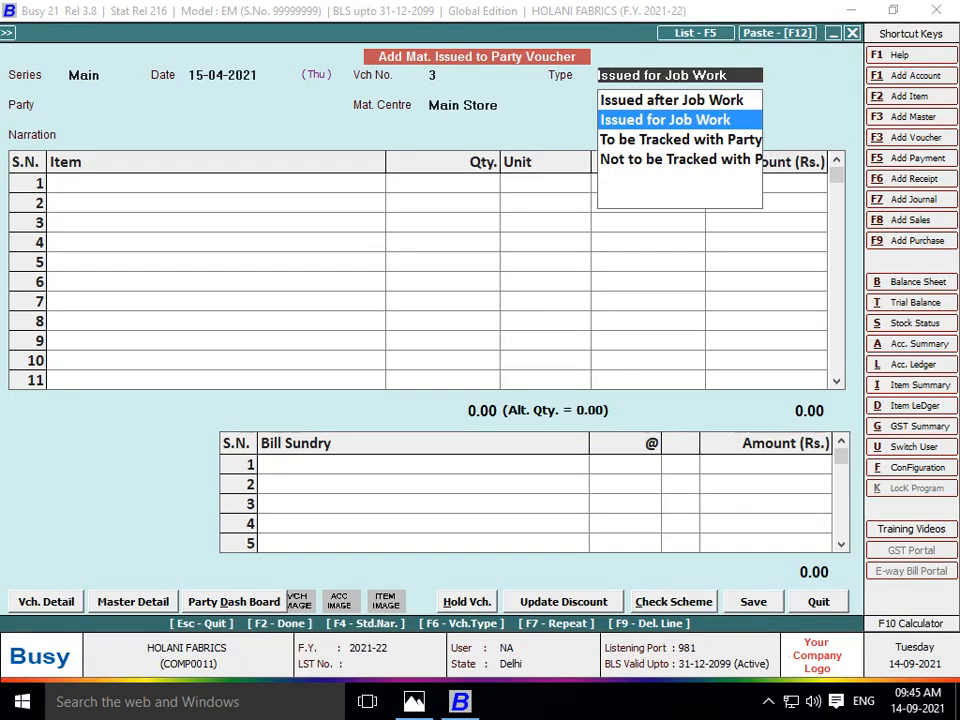
key(Return)
- Start a new account master for the voucher's party, using VINAYAK INDIA PVT LTD as name and print name
key(F3)
text(V)
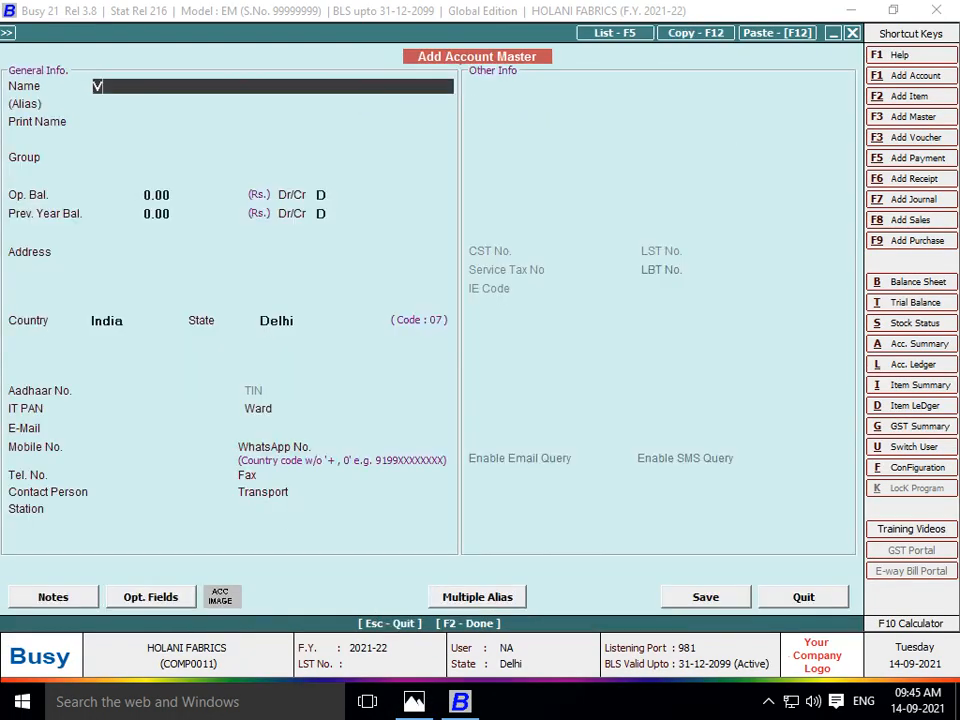
text(INAYAK INDIA PVT LTD)
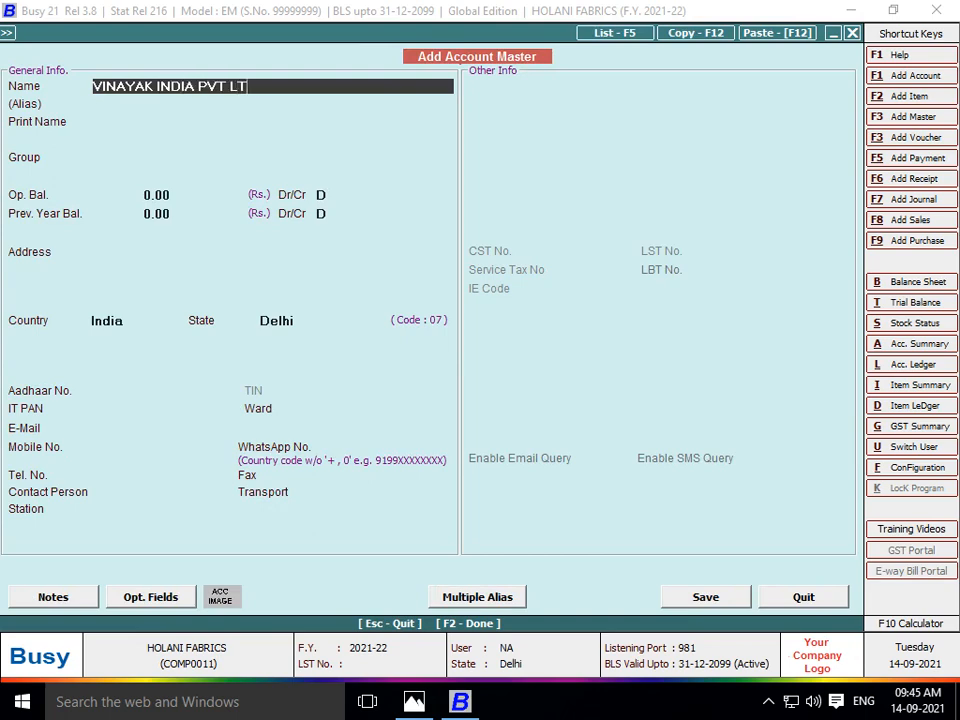
key(Return)
key(Return)
key(Return)
- Assign the new party account to the JOB WORKERS group and save it with zero balances and no address
text(S)
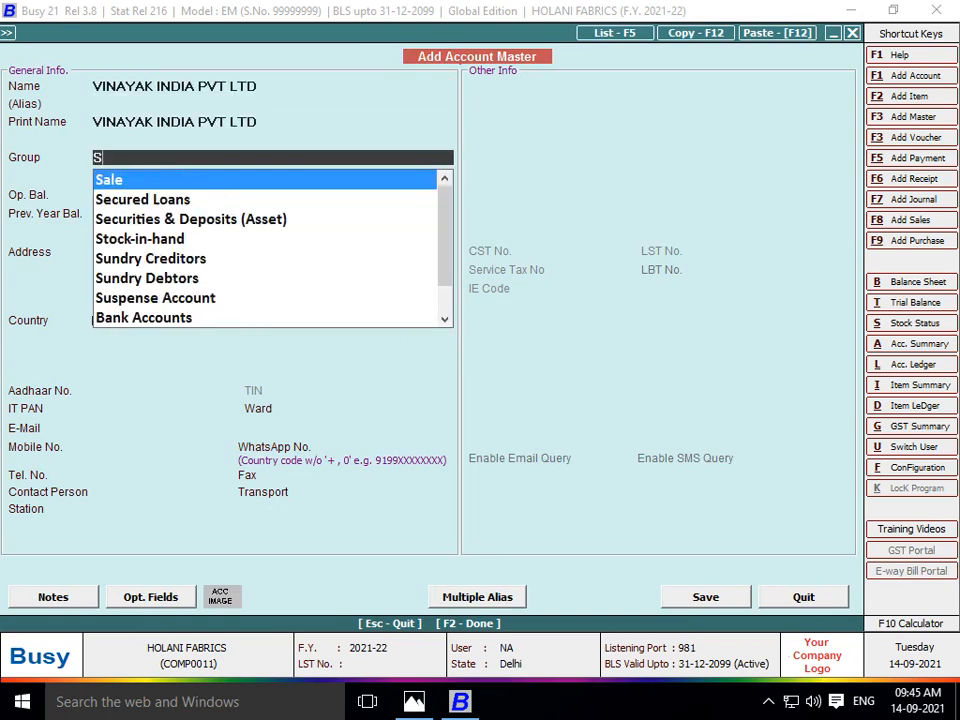
key(BackSpace)
text(JOB)
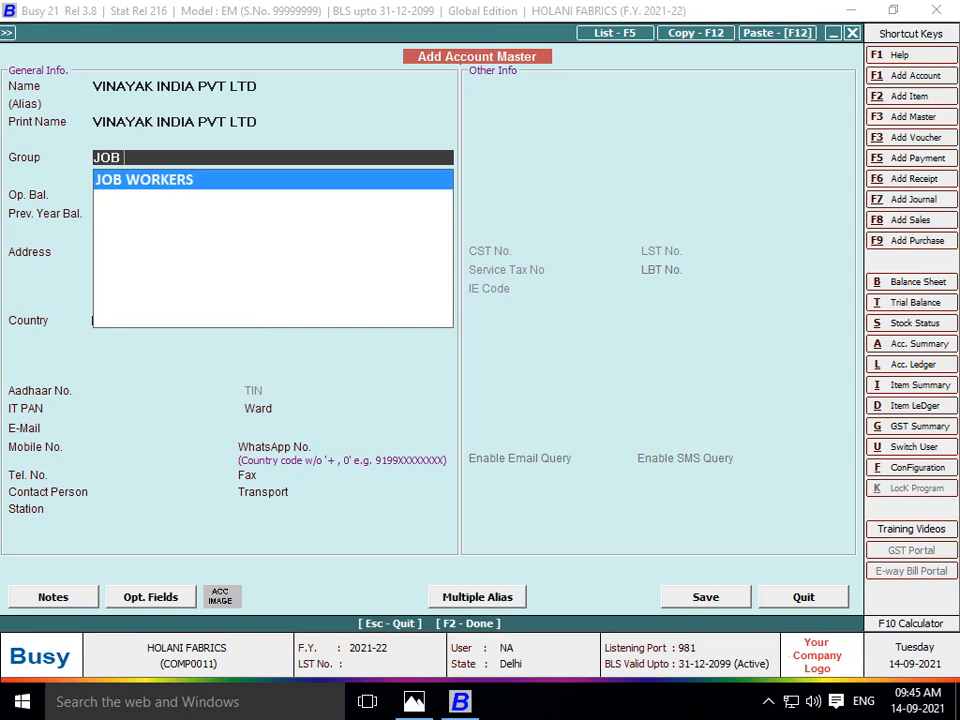
key(Return)
key(Return)
key(Return)
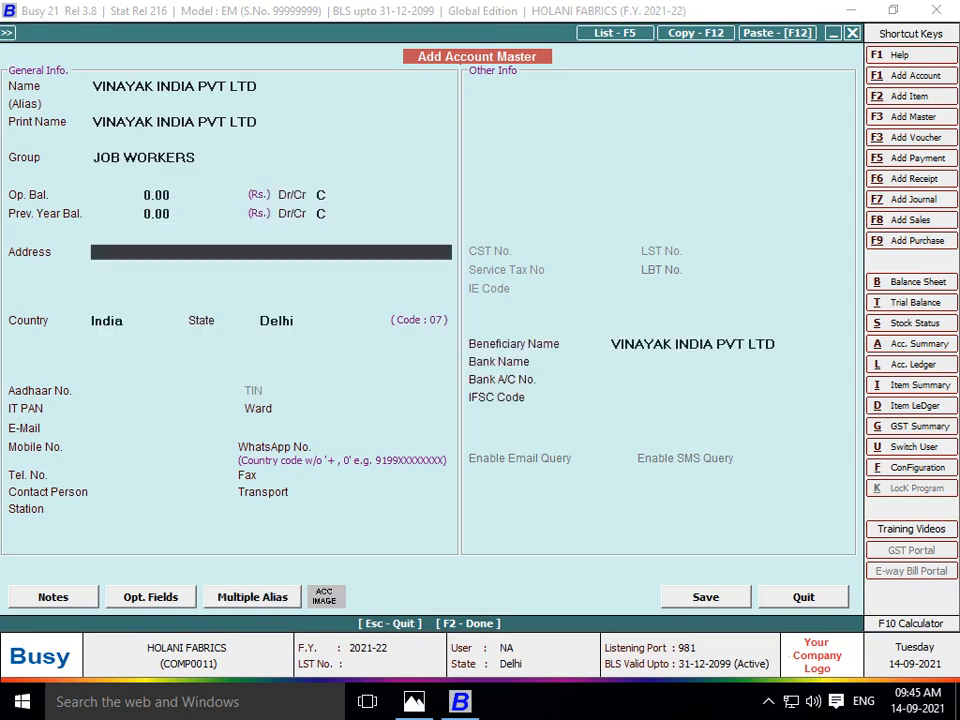
key(F2)
key(Return)
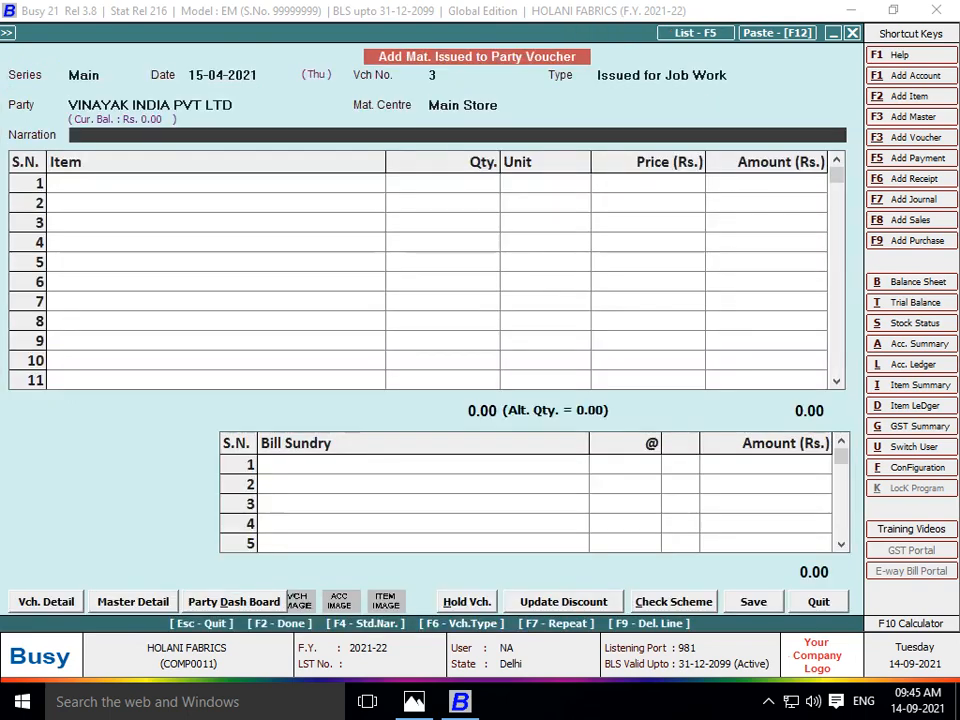
- Leave the narration empty and add 100 % POLYSTER FABRICS as the first item with quantity 1000 Metre, keeping the default price
key(Return)
key(alt+Tab)
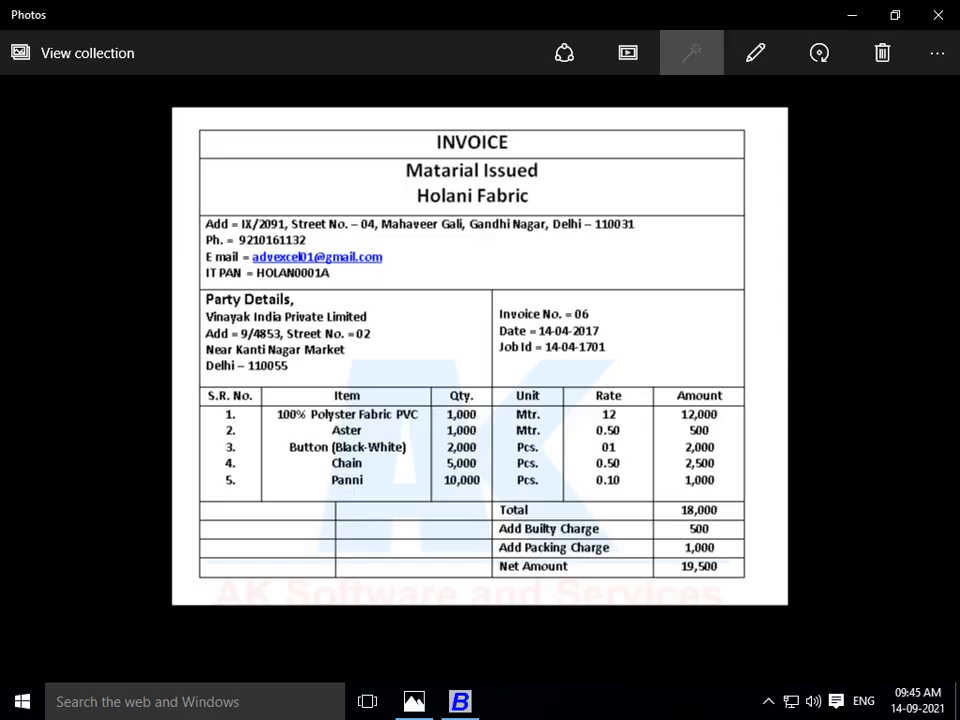
key(alt+Tab)
text(100)
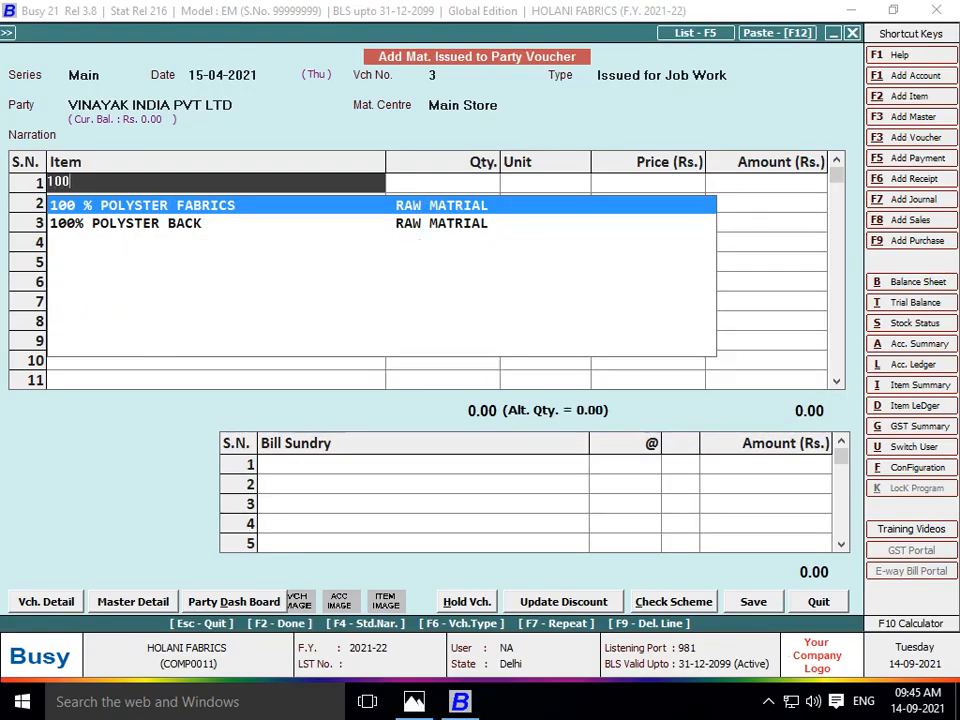
key(alt+Tab)
key(alt+Tab)
key(Return)
key(alt+Tab)
key(alt+Tab)
text(1000)
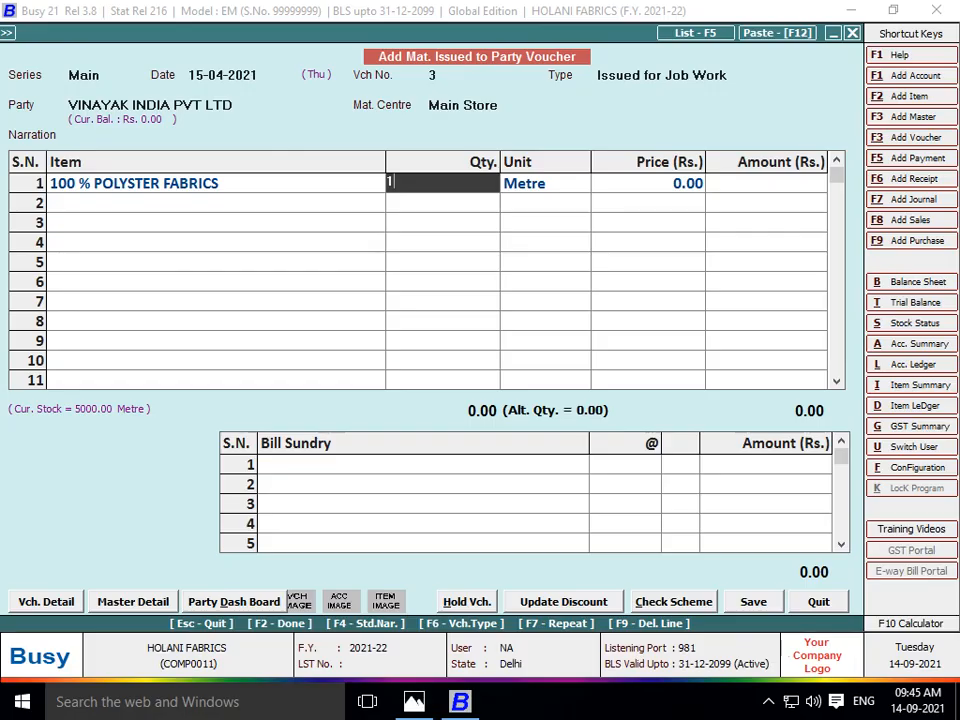
key(Return)
key(Return)
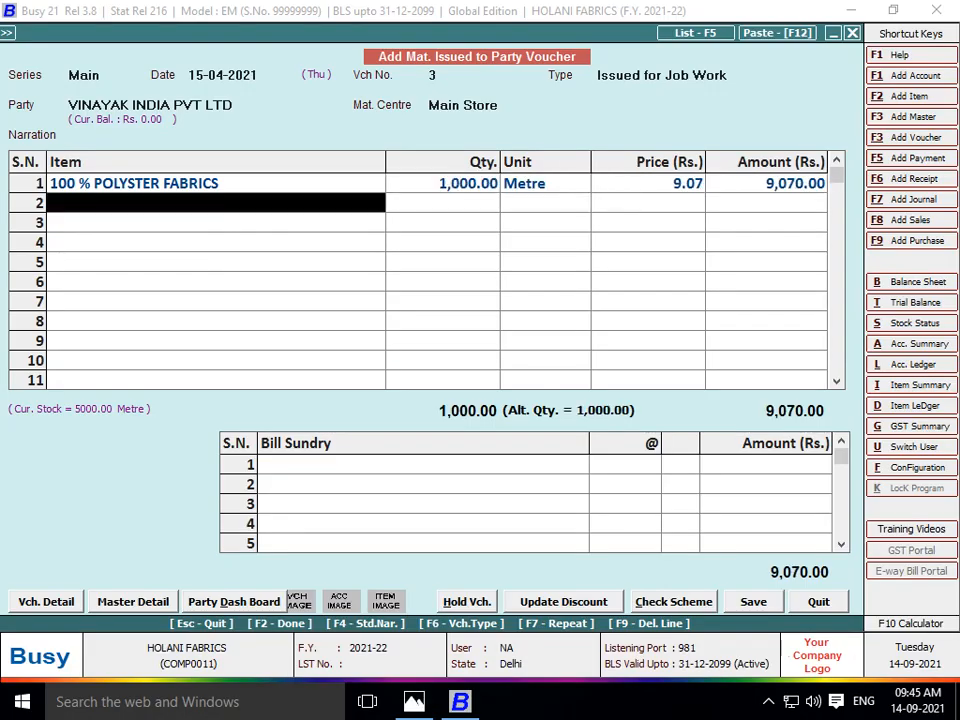
- Add ASTER from the invoice image as the second item with quantity 1000 Metre, keeping the default price
key(alt+Tab)
key(alt+Tab)
text(as)
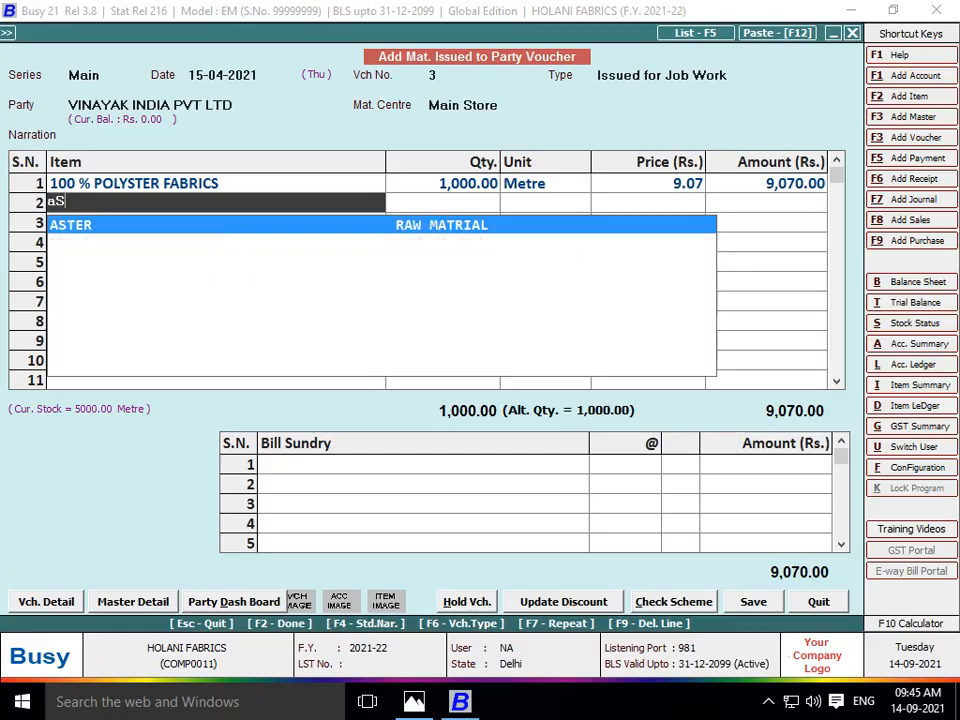
key(Return)
key(alt+Tab)
key(alt+Tab)
text(1000)
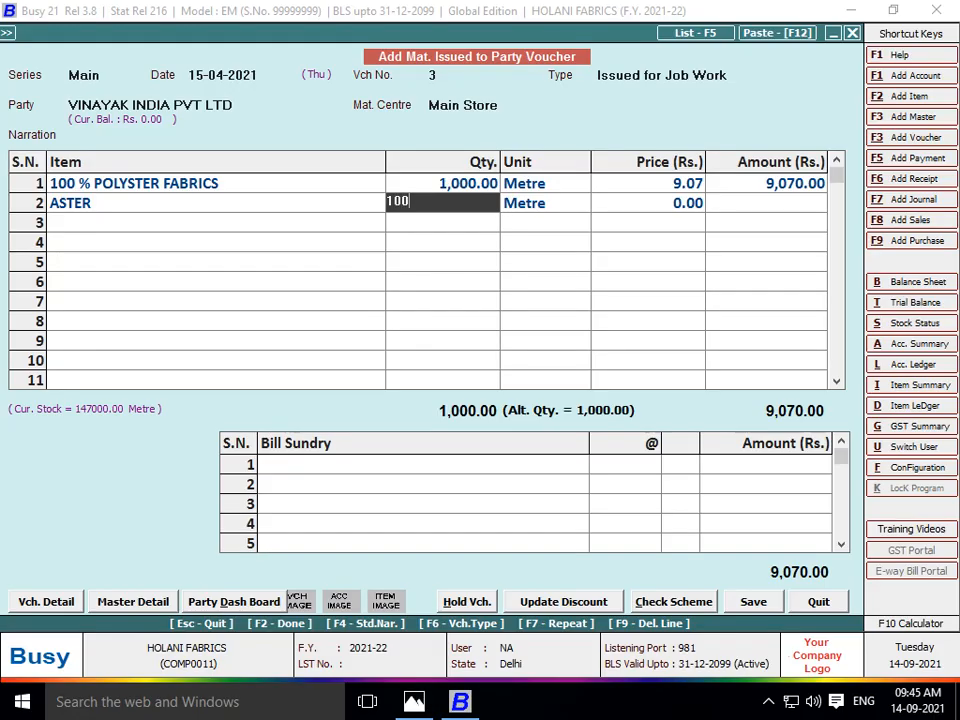
key(Return)
key(Return)
key(Return)
key(Return)
- Add BUTTON BLACK AND WHITE from the invoice image as the third item with quantity 2000 Pcs., keeping the default price
key(alt+Tab)
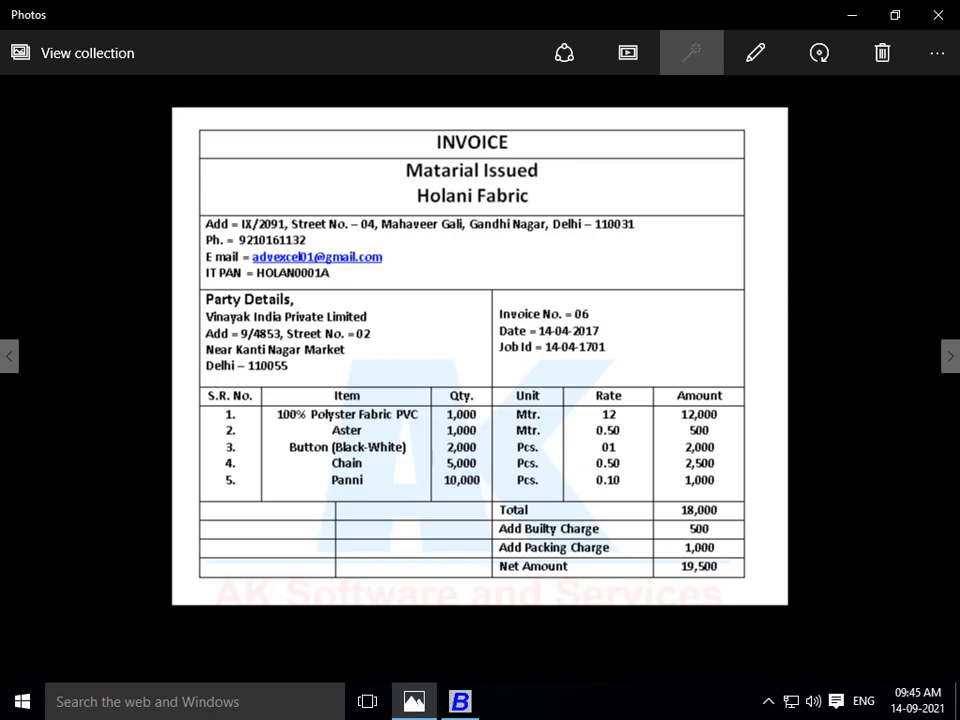
key(alt+Tab)
text(but)
key(Return)
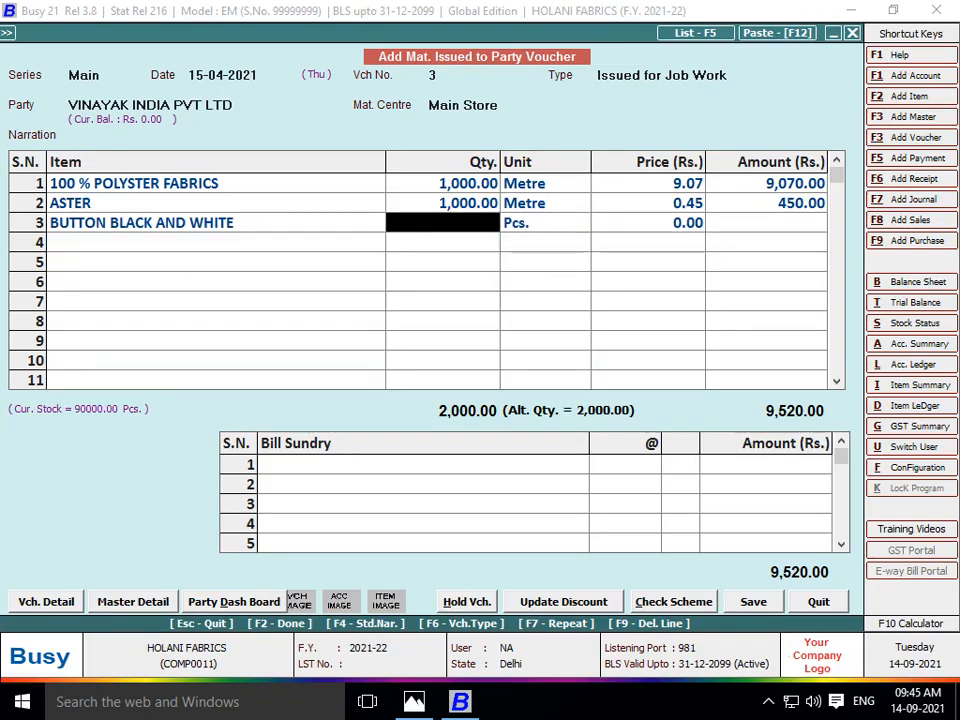
key(alt+Tab)
key(alt+Tab)
text(2)
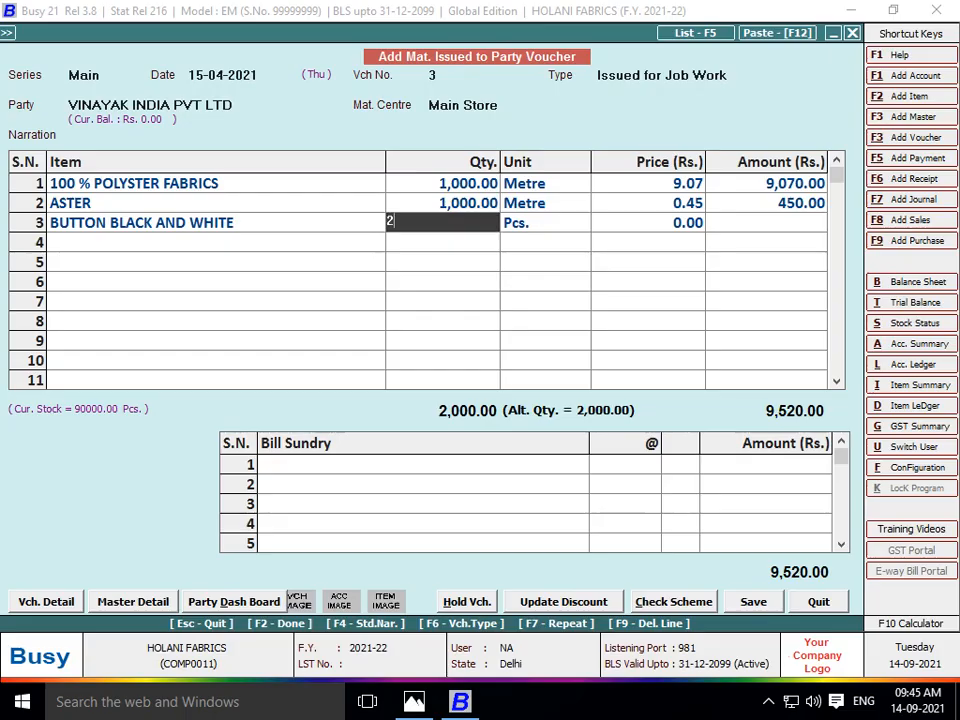
text(000)
key(alt+Tab)
key(alt+Tab)
key(Return)
key(Return)
key(Return)
key(Return)
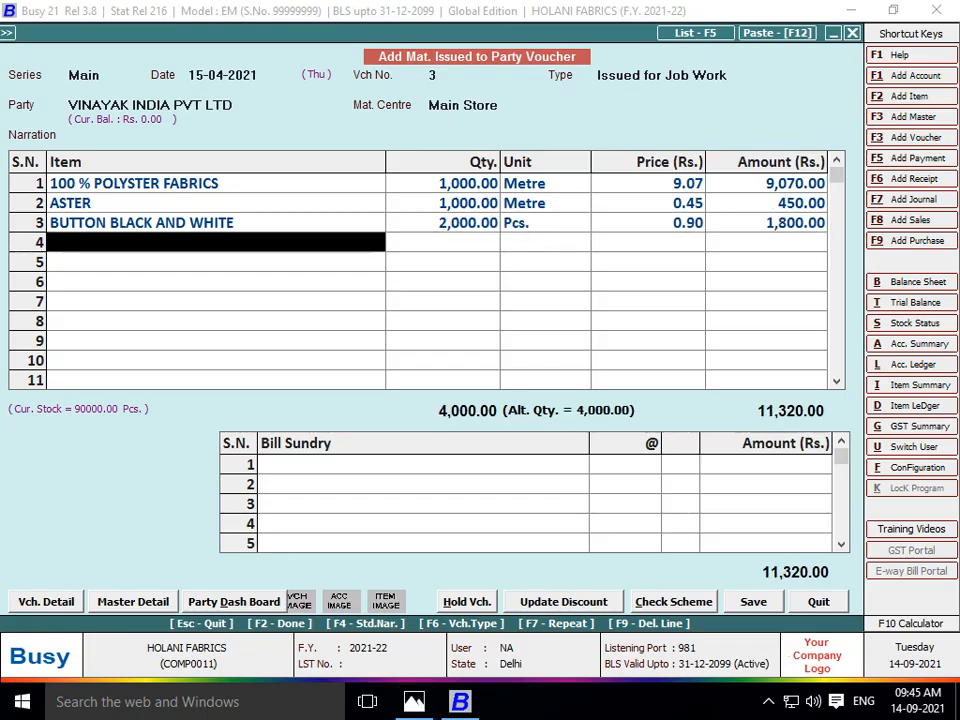
- Add CHAIN from the invoice image as the fourth item with quantity 5000 Pcs., keeping the default price
text(cHAIN)
key(Return)
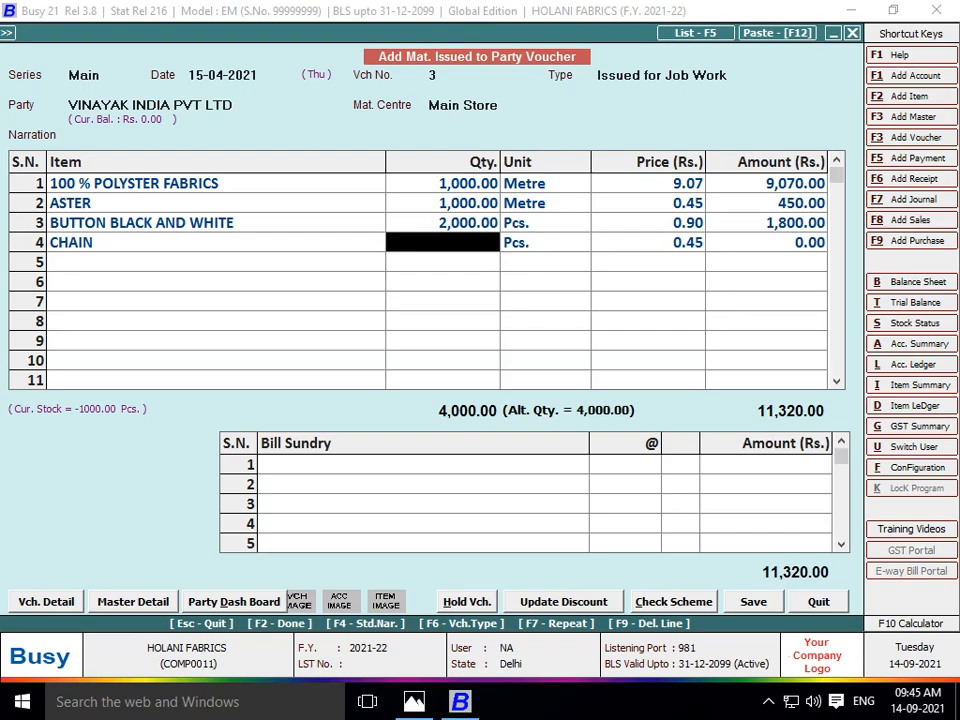
key(alt+Tab)
key(alt+Tab)
text(5000)
key(Return)
key(Return)
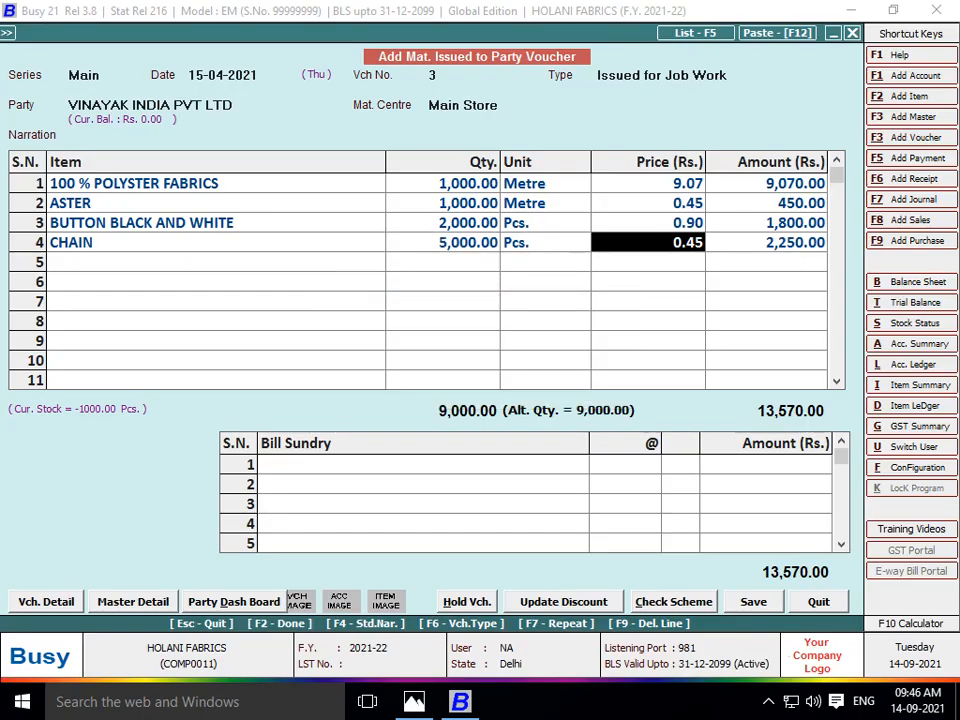
key(Return)
key(Return)
- Add PANNI to the Vinayak India voucher as the fifth item with quantity 10000 Pcs., keeping the default price
key(alt+Tab)
key(alt+Tab)
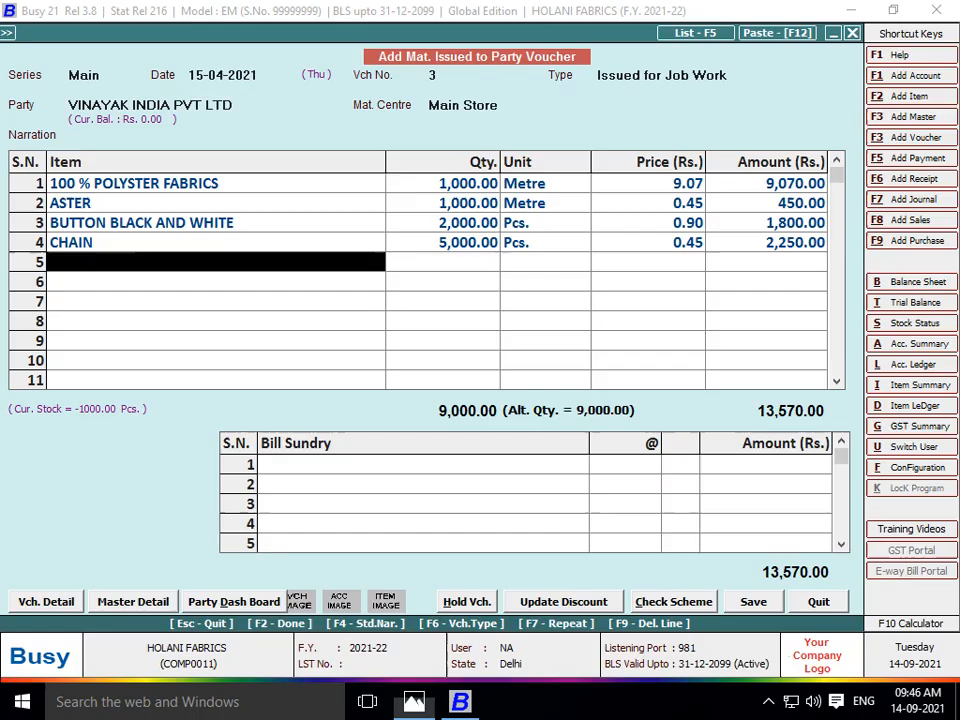
text(pANN)
key(Return)
key(alt+Tab)
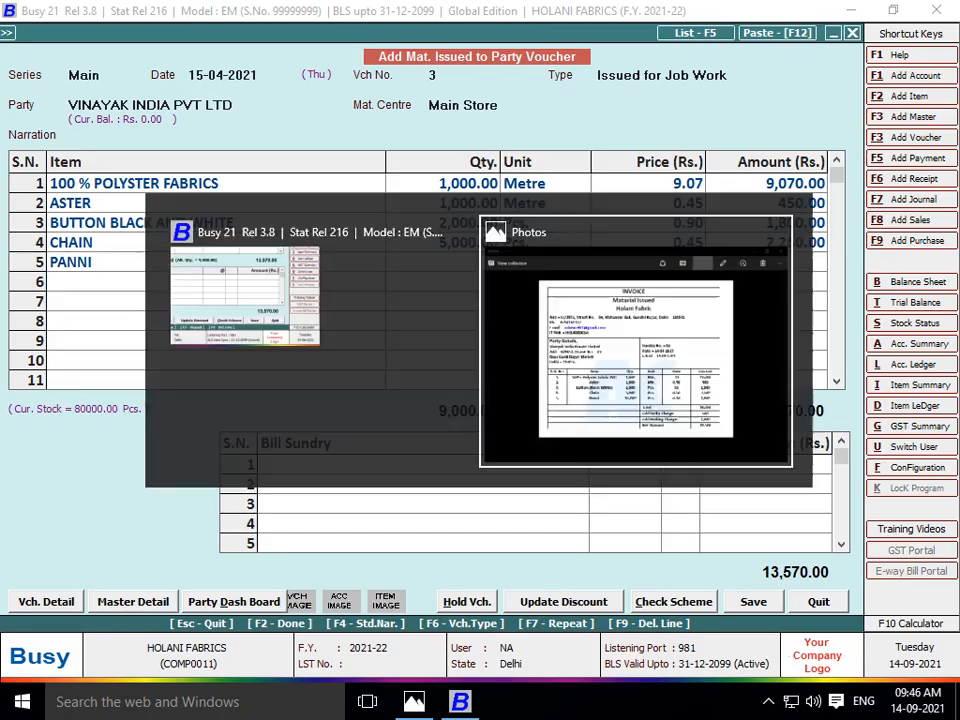
key(alt+Tab)
text(10)
key(alt+Tab)
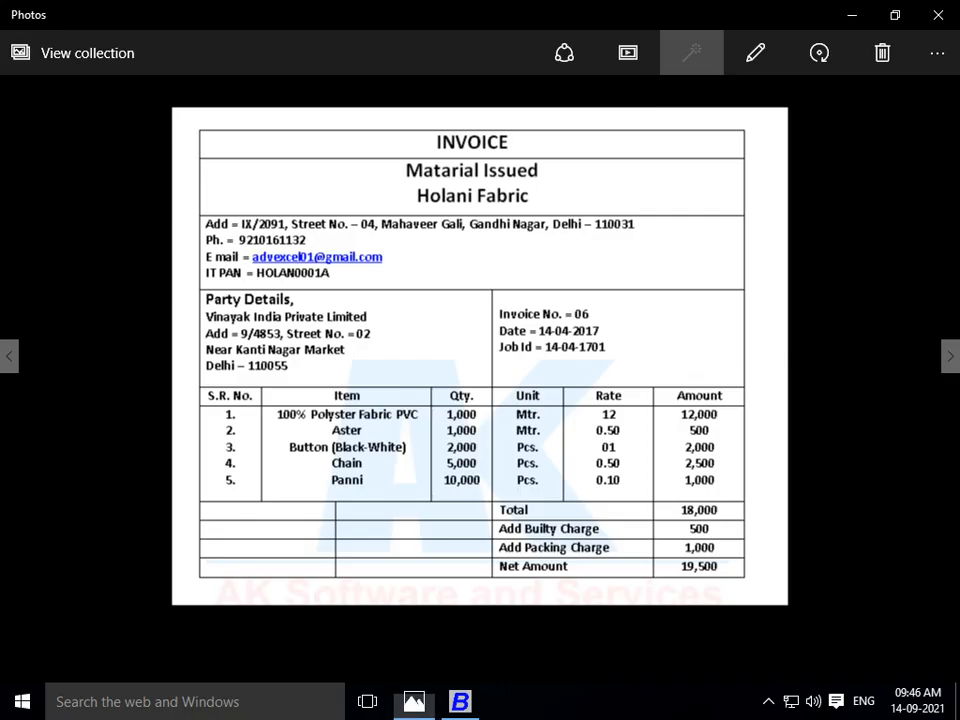
key(alt+Tab)
text(000)
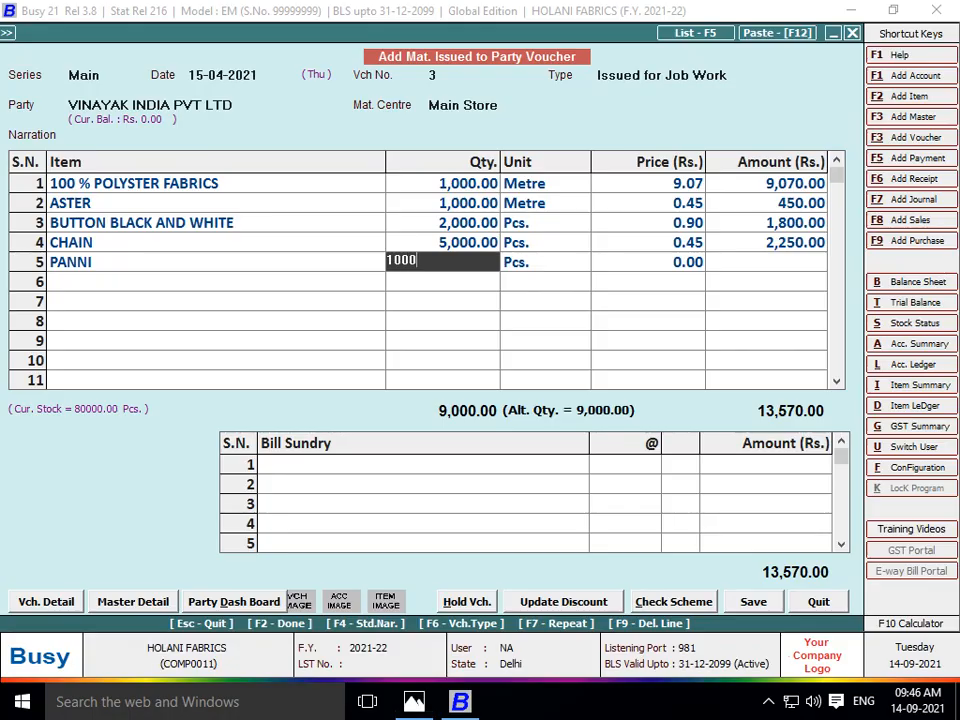
key(Return)
key(Return)
key(Return)
key(Return)
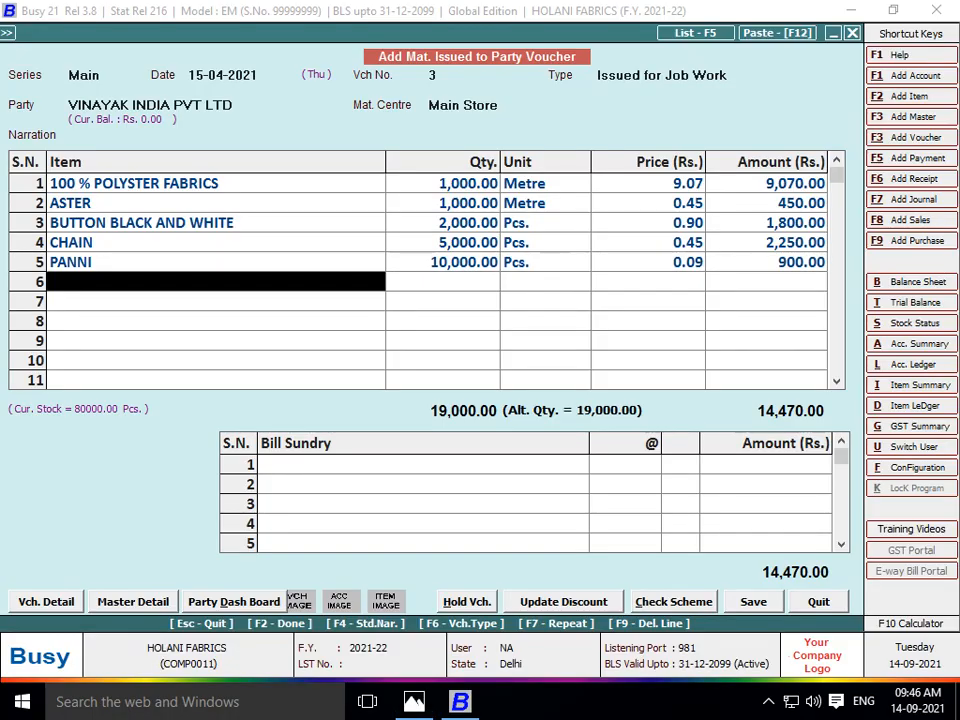
- Compare the items entered in the Vinayak India voucher with the invoice image
key(alt+Tab)
key(alt+Tab)
key(alt+Tab)
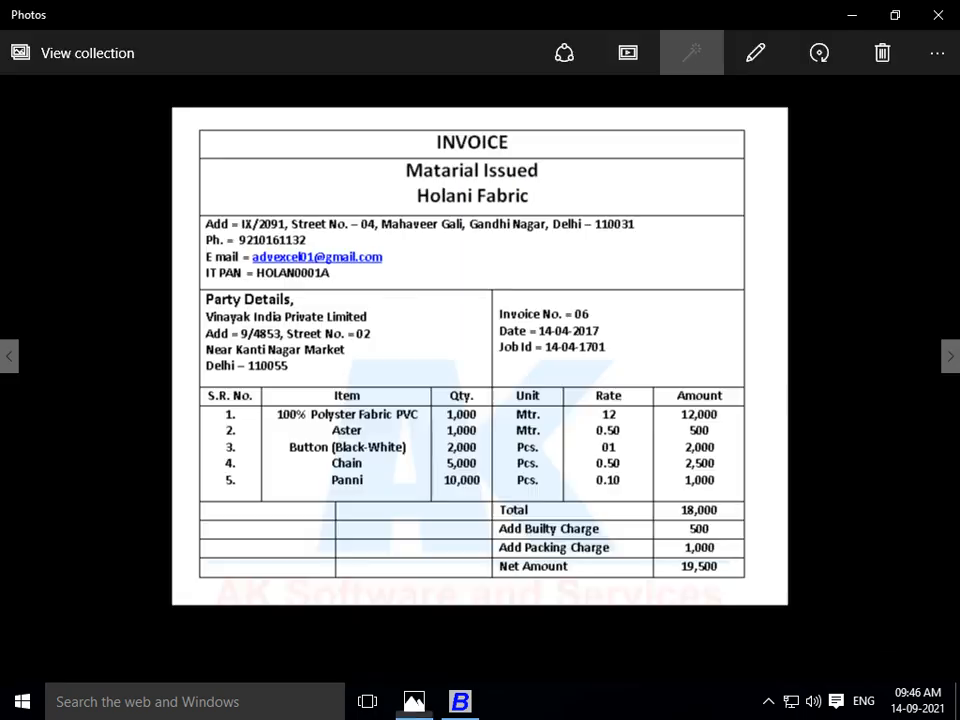
key(alt+Tab)
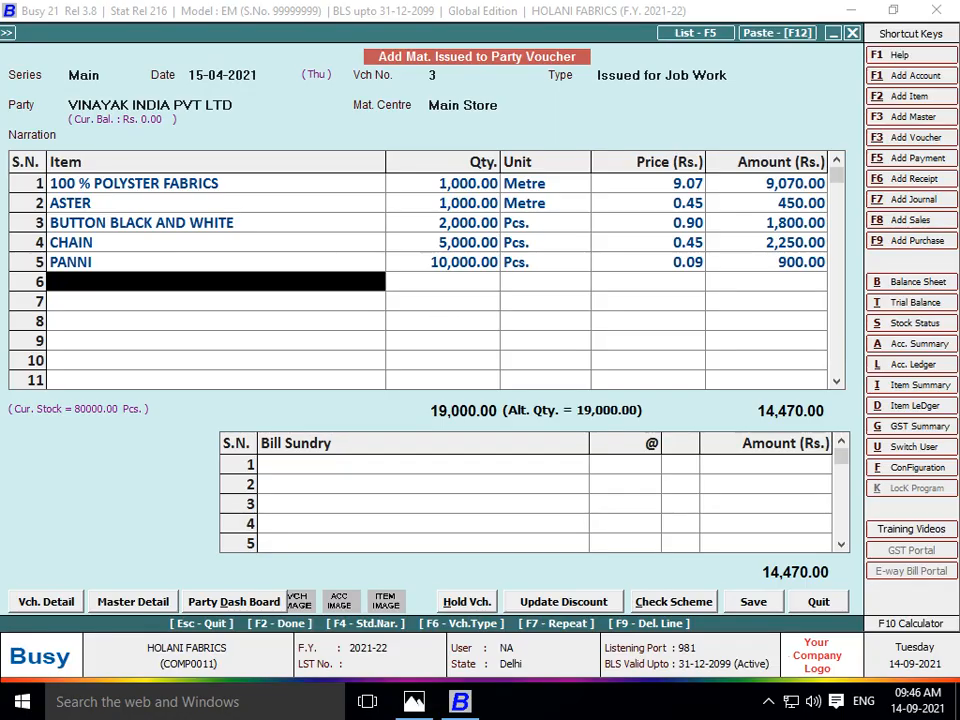
- Save the Vinayak India voucher without bill sundries, finished goods or transport details
key(Return)
key(Return)
key(F2)
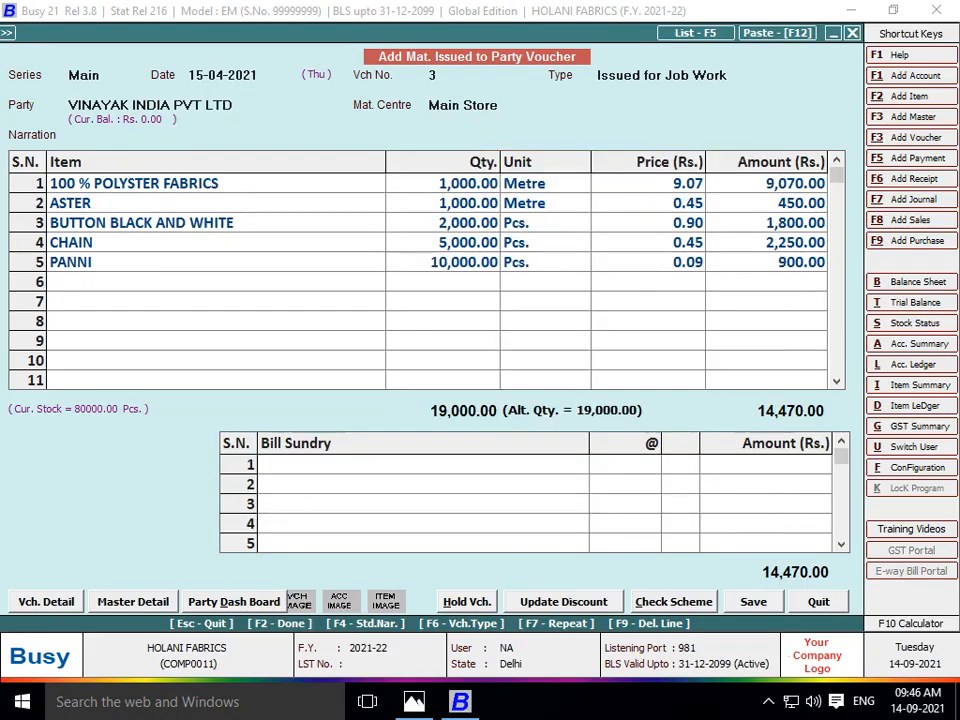
key(F2)
key(Return)
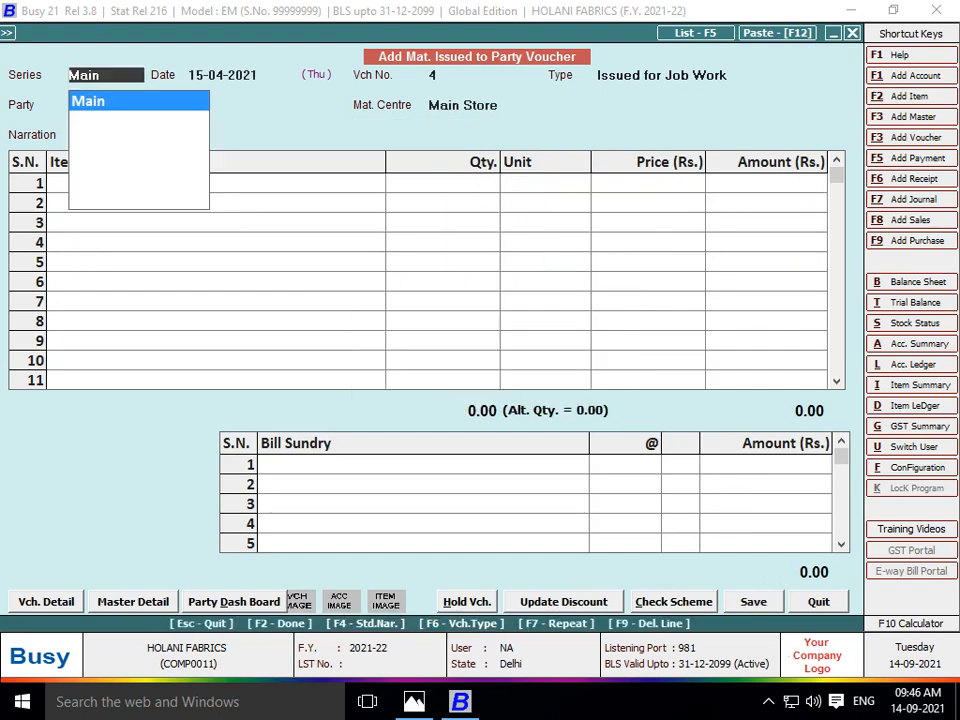
- Show the next material issued invoice in Photos and start voucher 4 in Busy, keeping the date 15-04-2021
key(alt+Tab)
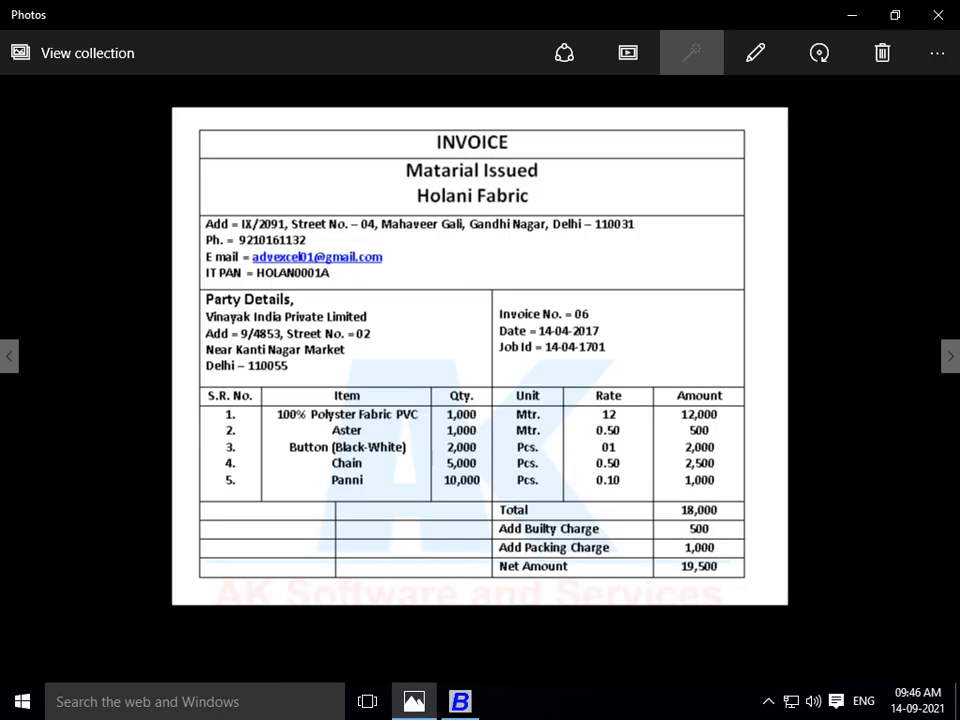
key(Right)
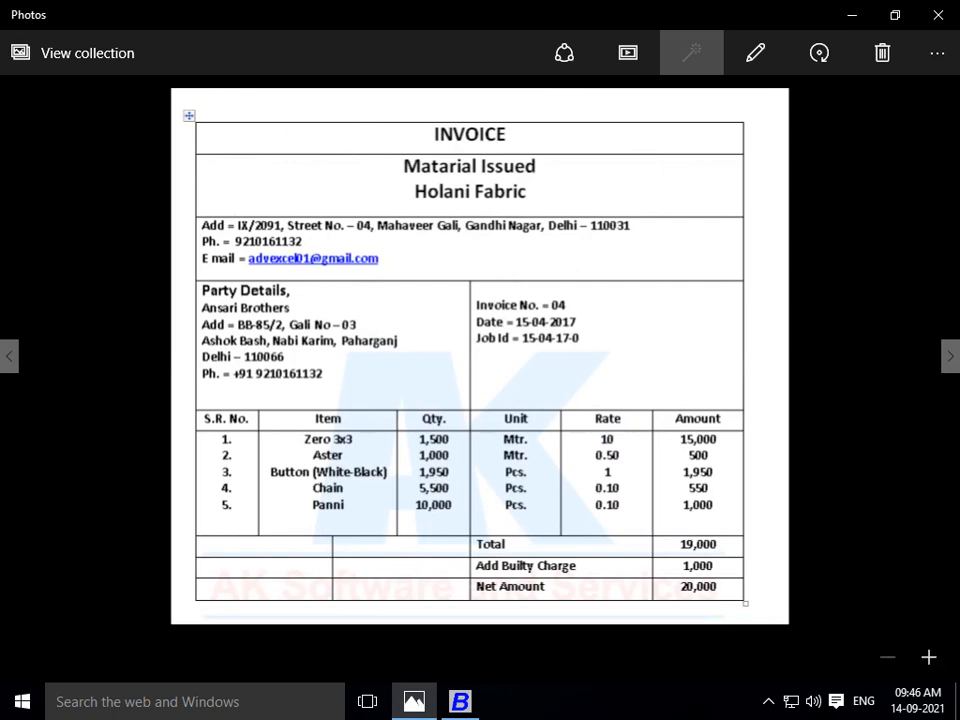
key(alt+Tab)
key(Return)
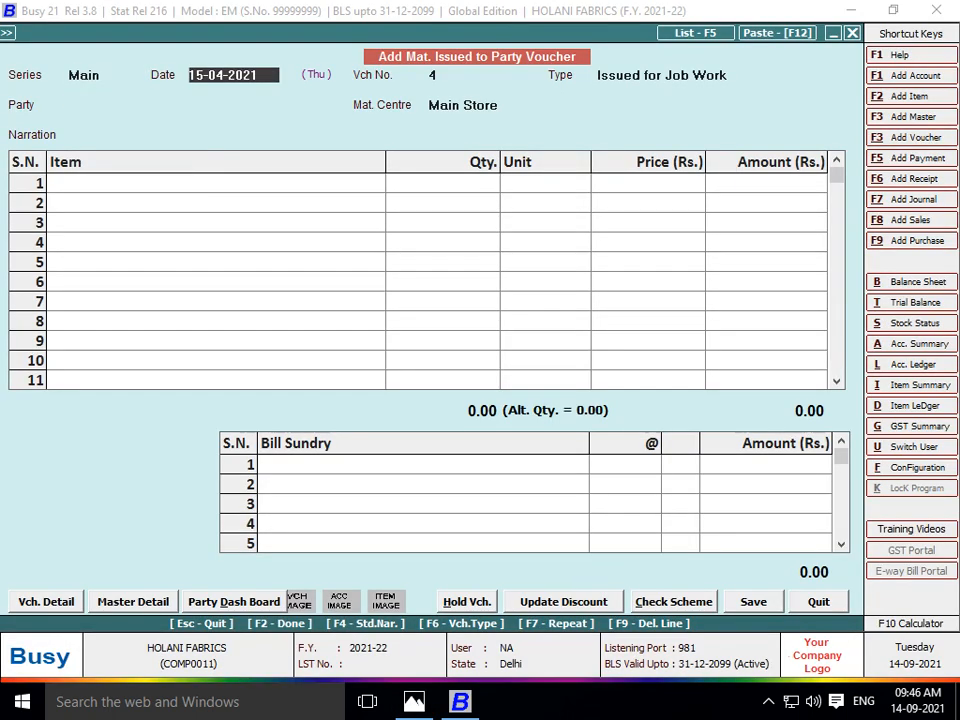
key(alt+Tab)
key(alt+Tab)
key(Return)
key(Return)
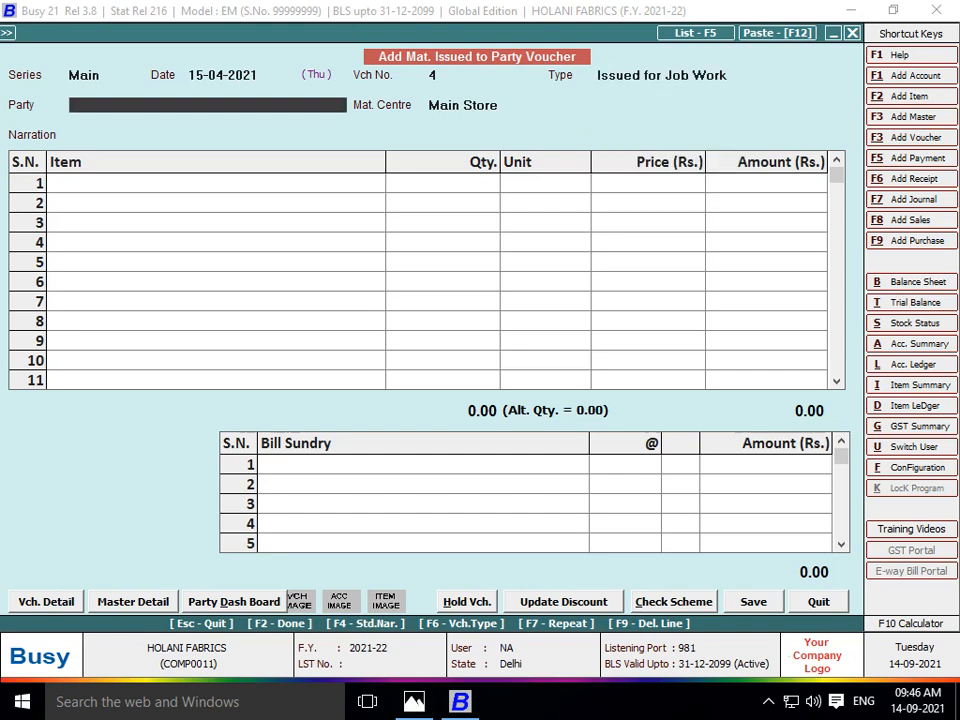
- Create and save a new party account named ANSARI BROTHERS in the JOB WORKERS group, leaving the address blank
key(F3)
text(ANSAR)
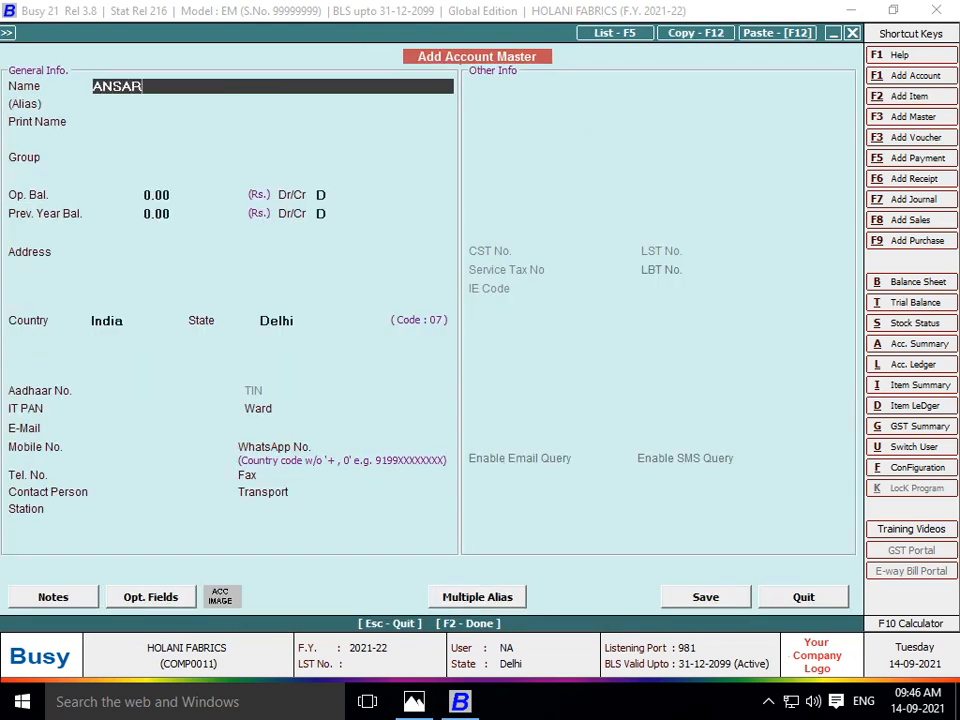
text(I BROTHERS)
key(Return)
key(Return)
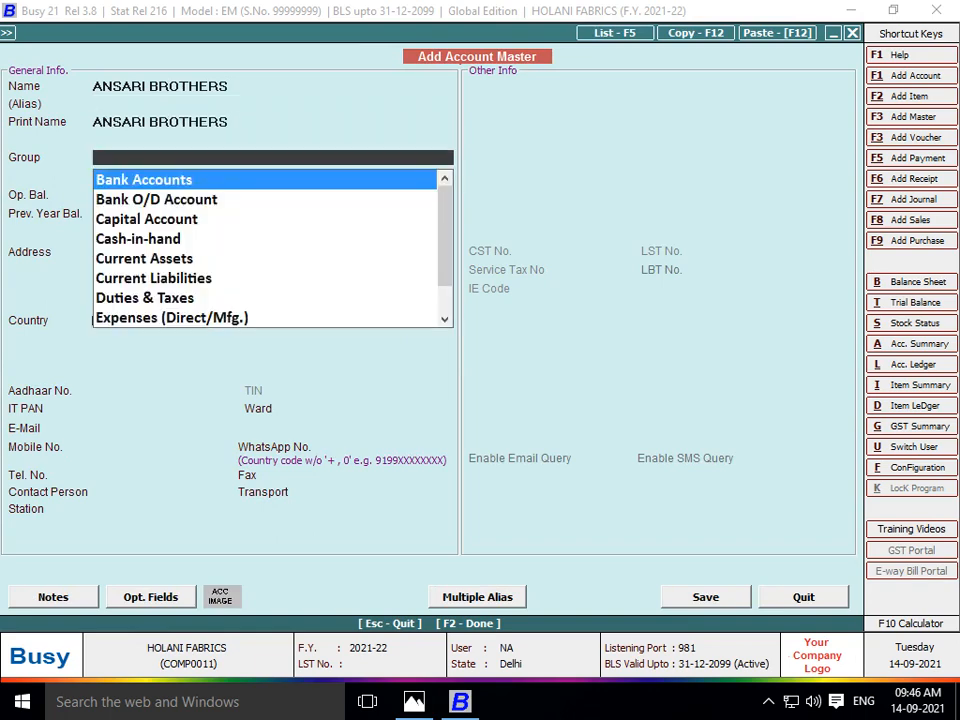
text(JOB)
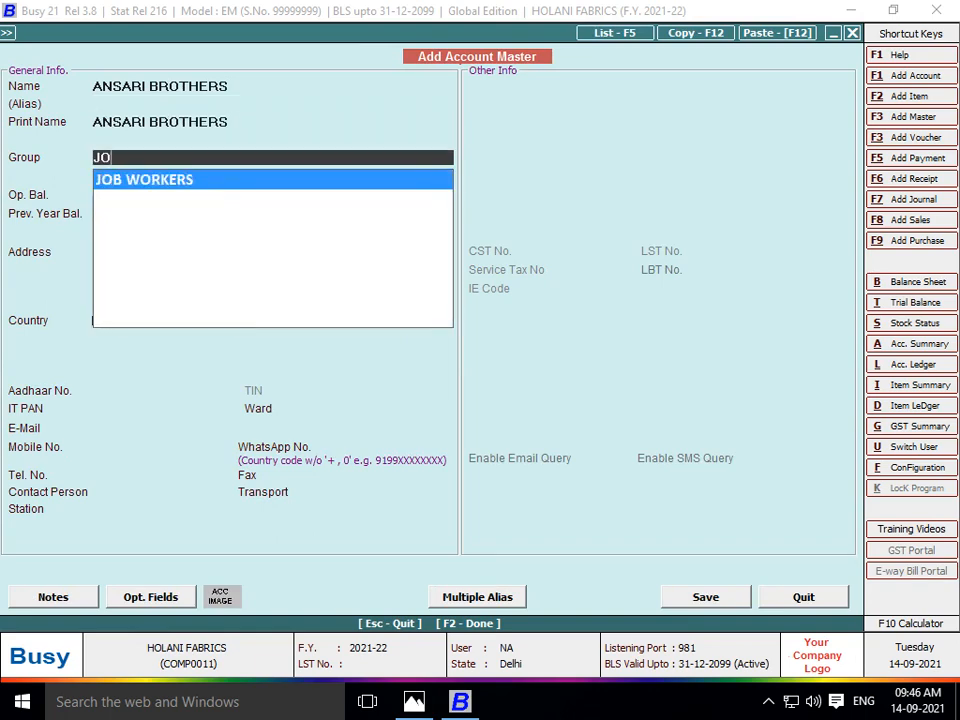
key(Return)
key(Return)
key(Return)
key(Return)
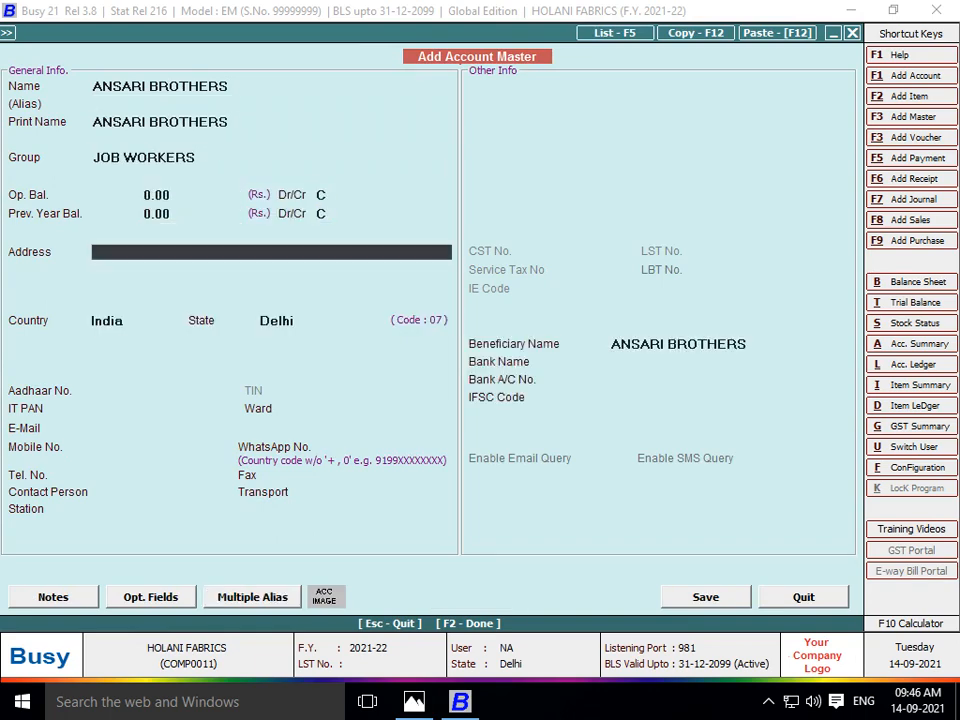
key(F2)
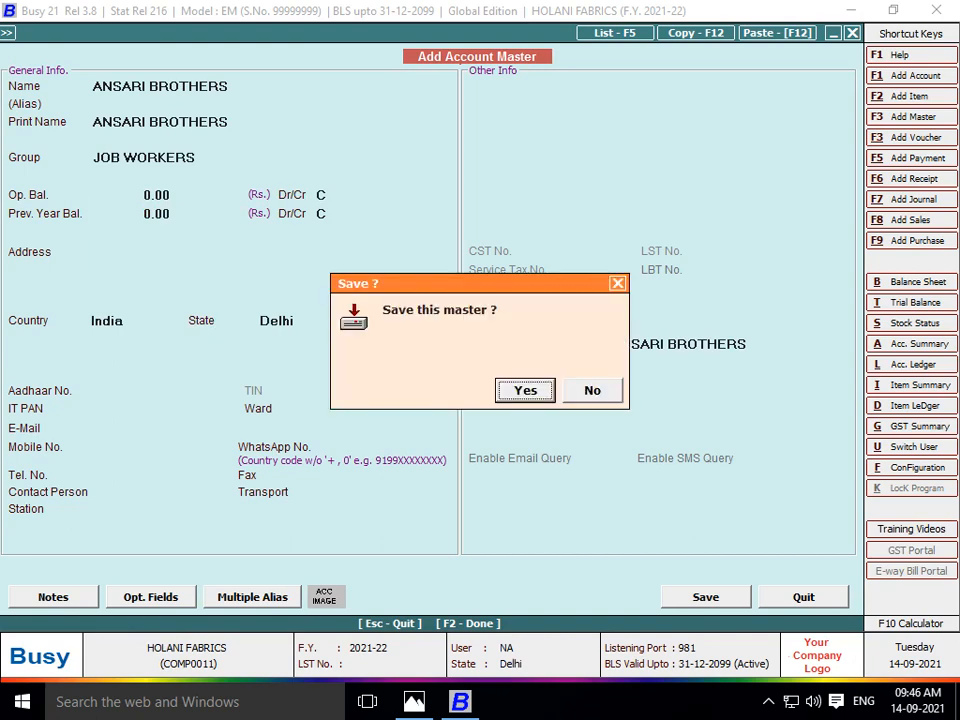
key(Return)
- Use ANSARI BROTHERS as the party with Main Store, and accept Job ID 4 with delivery date 15-04-2021
key(Return)
key(Return)
key(Return)
key(Return)
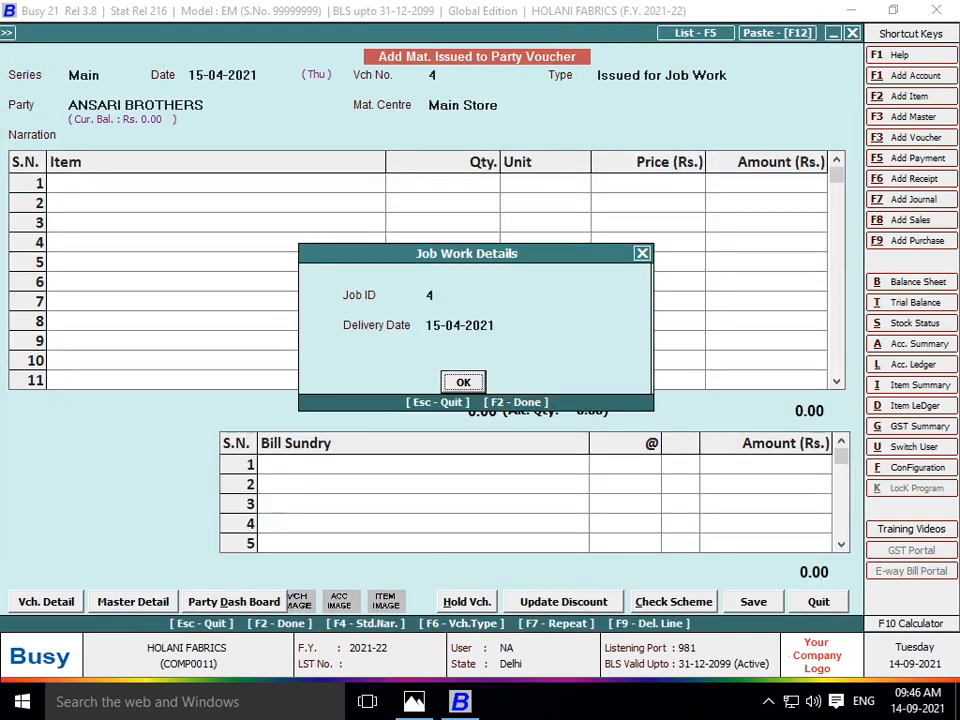
key(Return)
- Add ZERO 3*3 from the Ansari Brothers invoice image as the first item with quantity 1500 Metre, keeping the default price
key(alt+Tab)
key(alt+Tab)
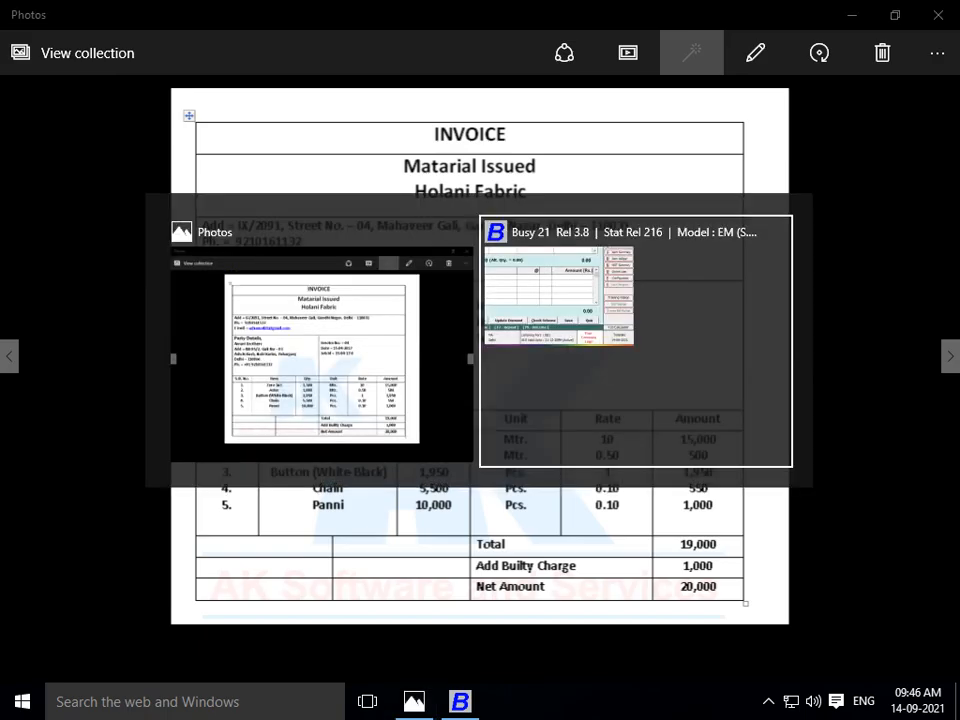
key(alt+Tab)
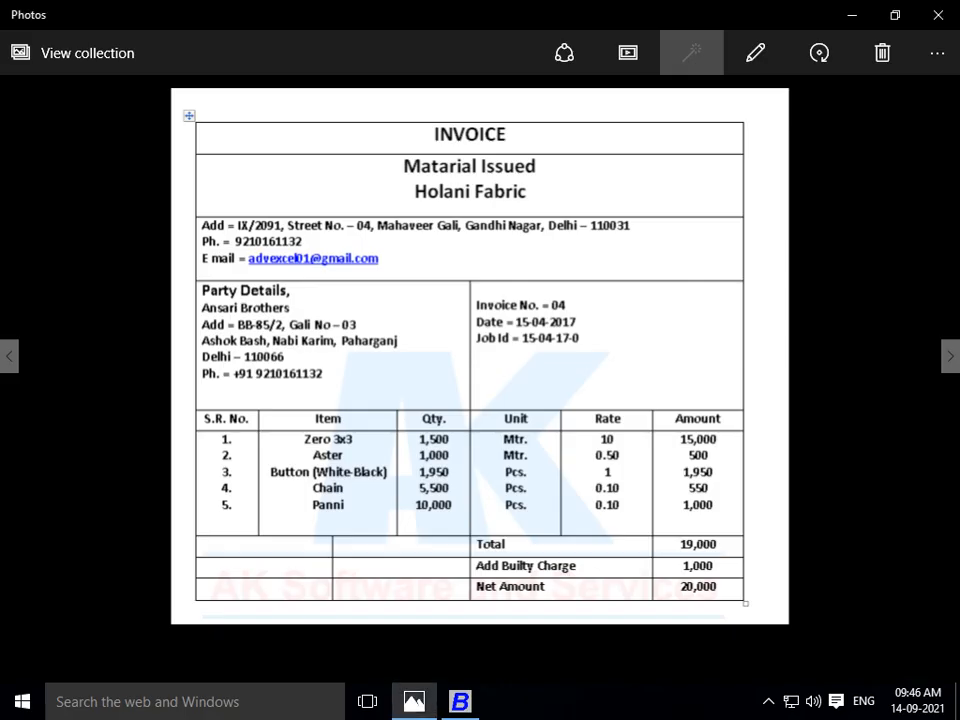
key(alt+Tab)
text(1500)
key(Return)
key(Return)
key(Return)
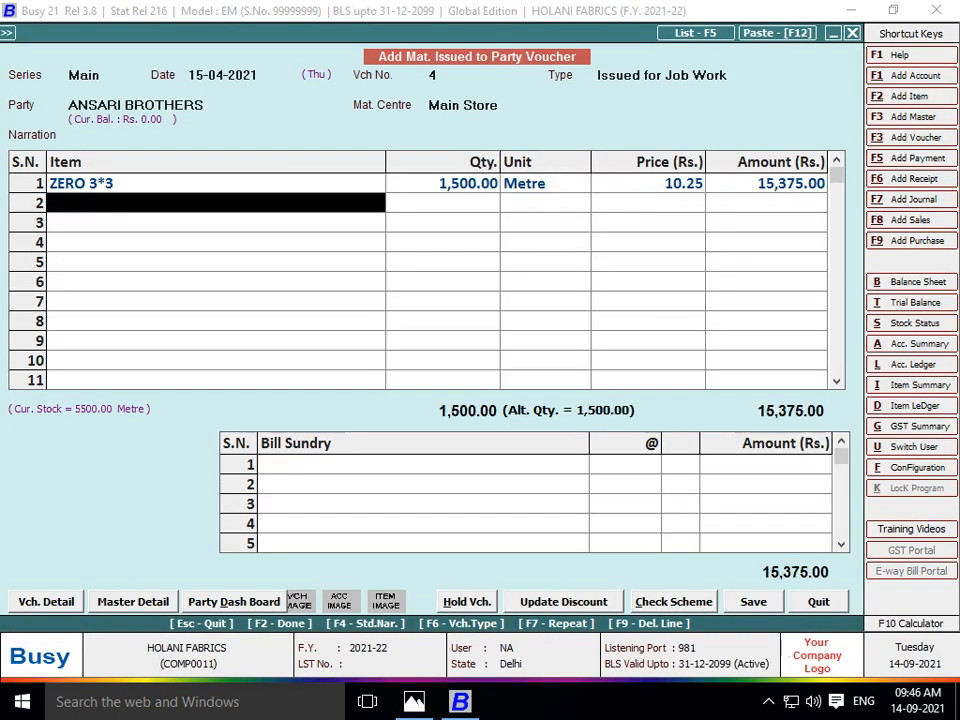
- Add ASTER to the Ansari Brothers voucher as the second item with quantity 1000 Metre at a price of 0.45
key(alt+Tab)
key(alt+Tab)
text(aS)
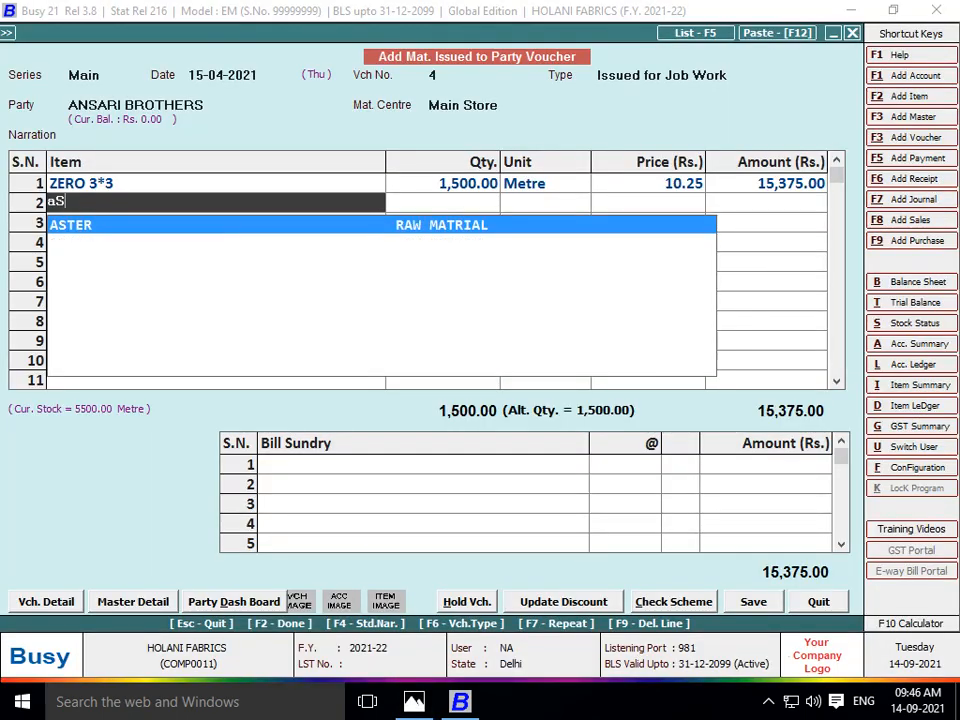
key(Return)
key(alt+Tab)
key(alt+Tab)
text(100)
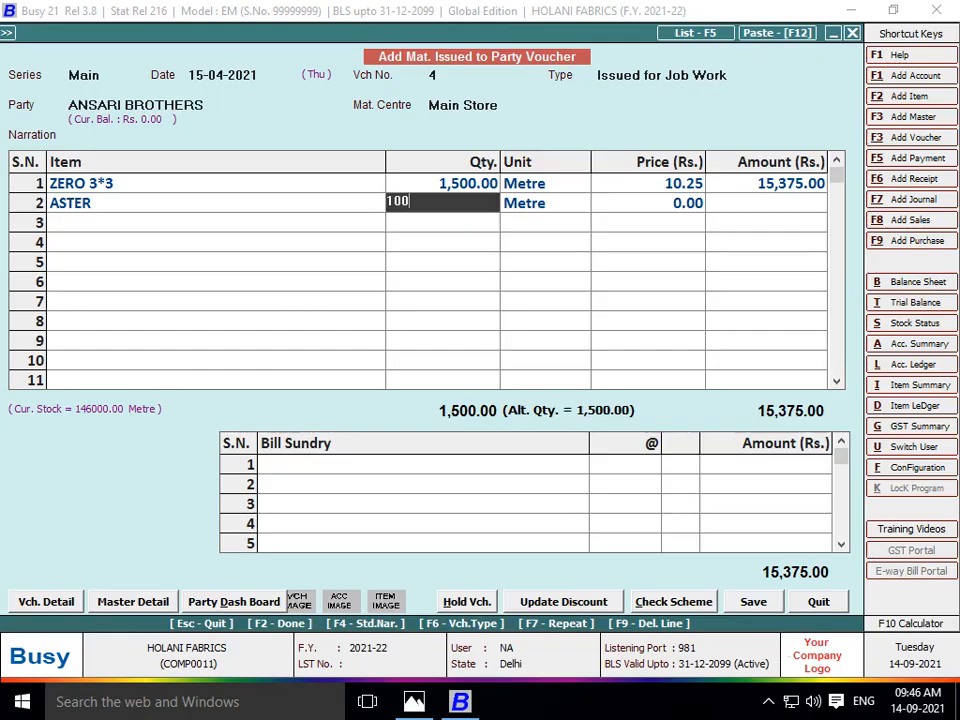
text(0)
key(Return)
text(0.45)
key(Return)
- Add BUTTON BLACK AND WHITE from the invoice image as the third item with quantity 1950 Pcs. at a price of 0.90
key(alt+Tab)
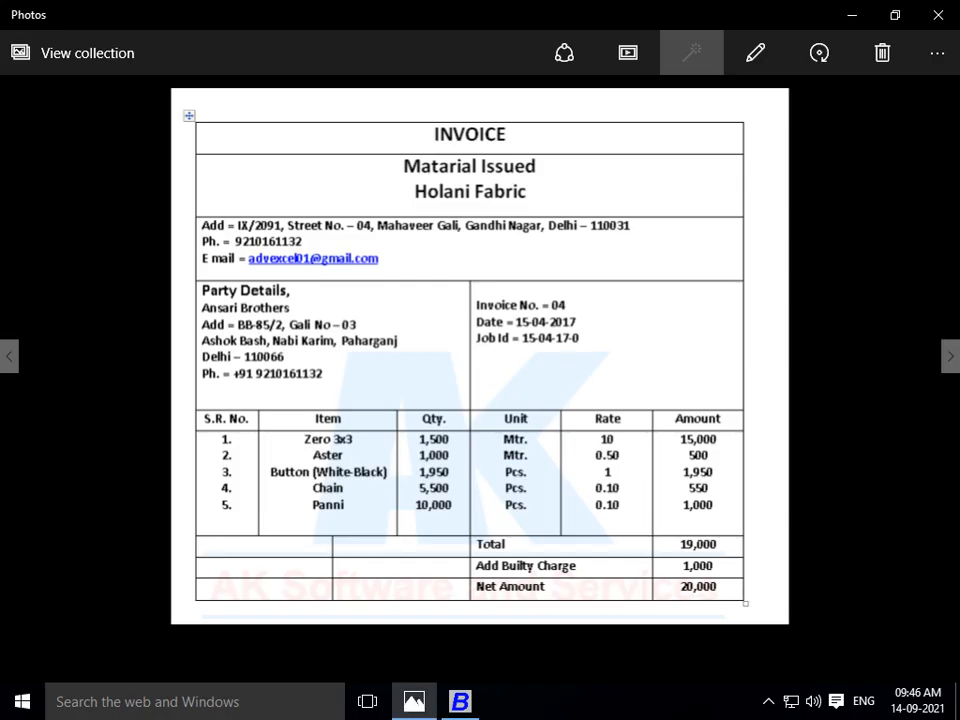
key(alt+Tab)
text(BUTT)
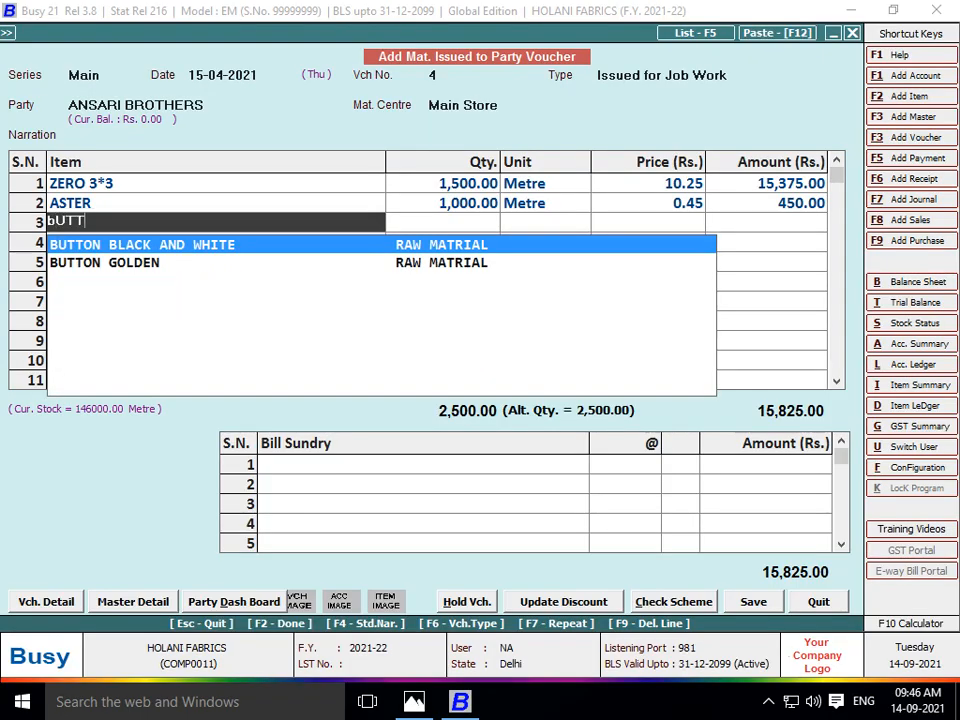
key(alt+Tab)
key(alt+Tab)
key(Return)
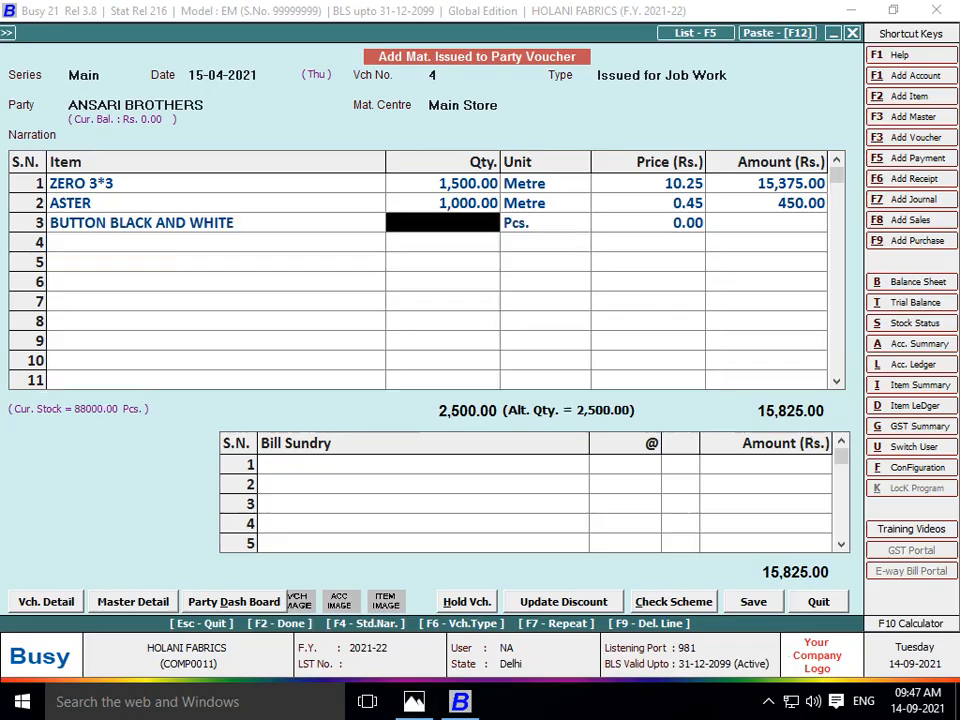
key(alt+Tab)
key(alt+Tab)
text(1950)
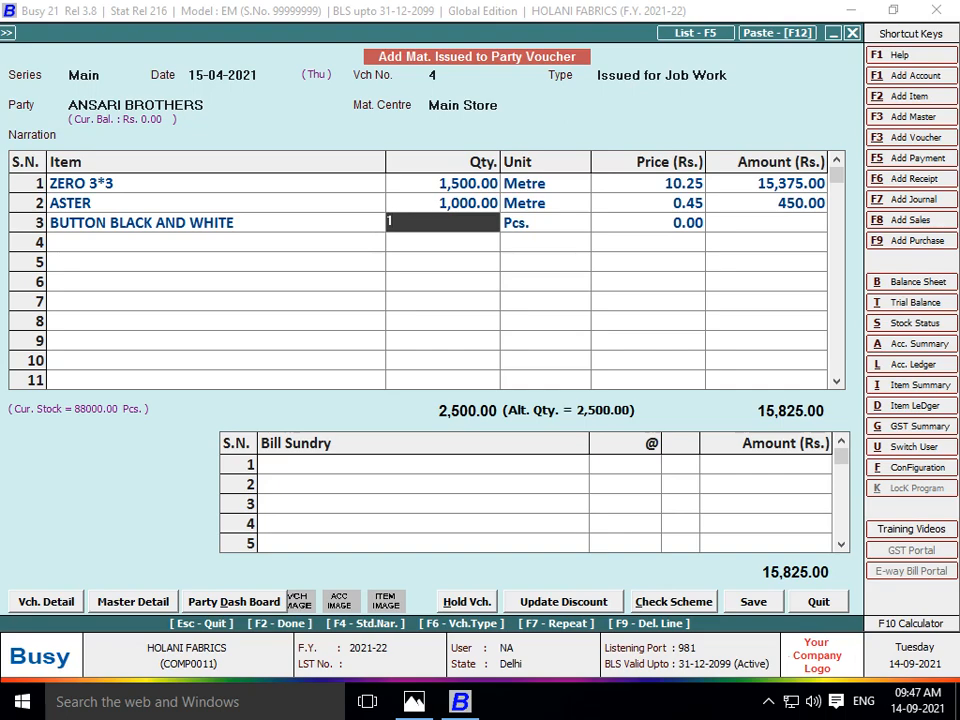
key(Return)
text(0.9)
key(Return)
key(Return)
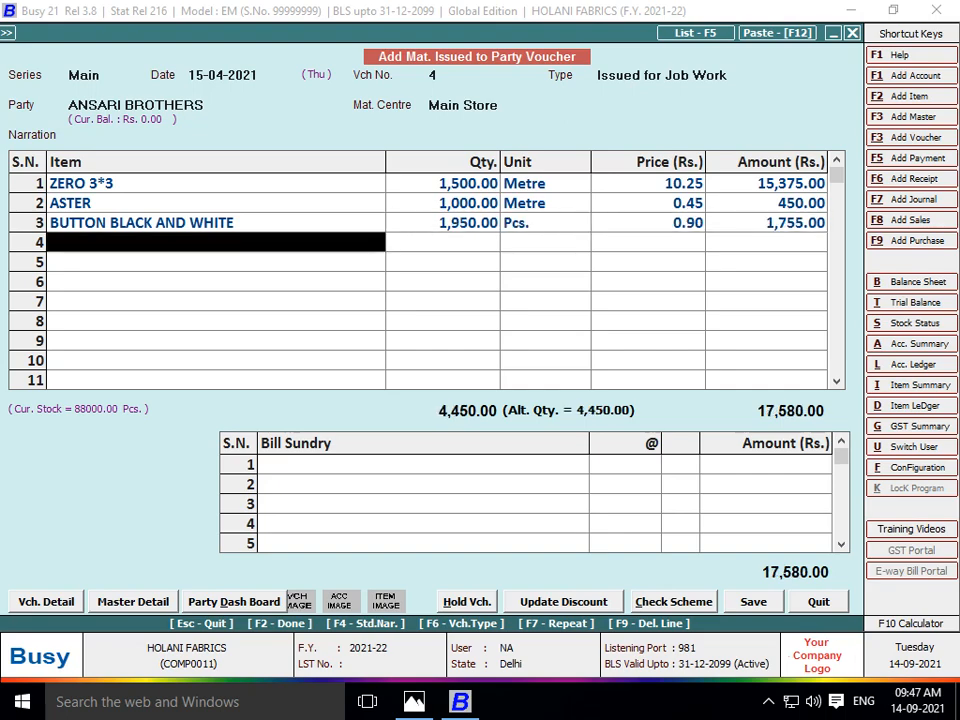
- Add CHAIN from the invoice image as the fourth item with quantity 5500 Pcs., keeping the default price
key(alt+Tab)
key(alt+Tab)
text(CHA)
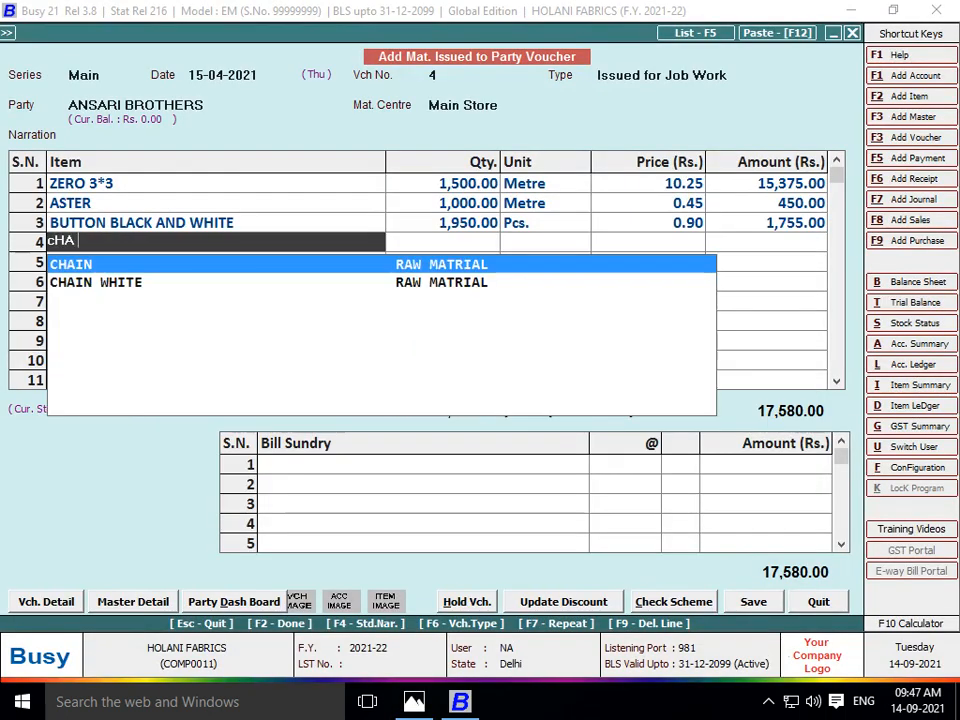
key(Return)
key(alt+Tab)
key(alt+Tab)
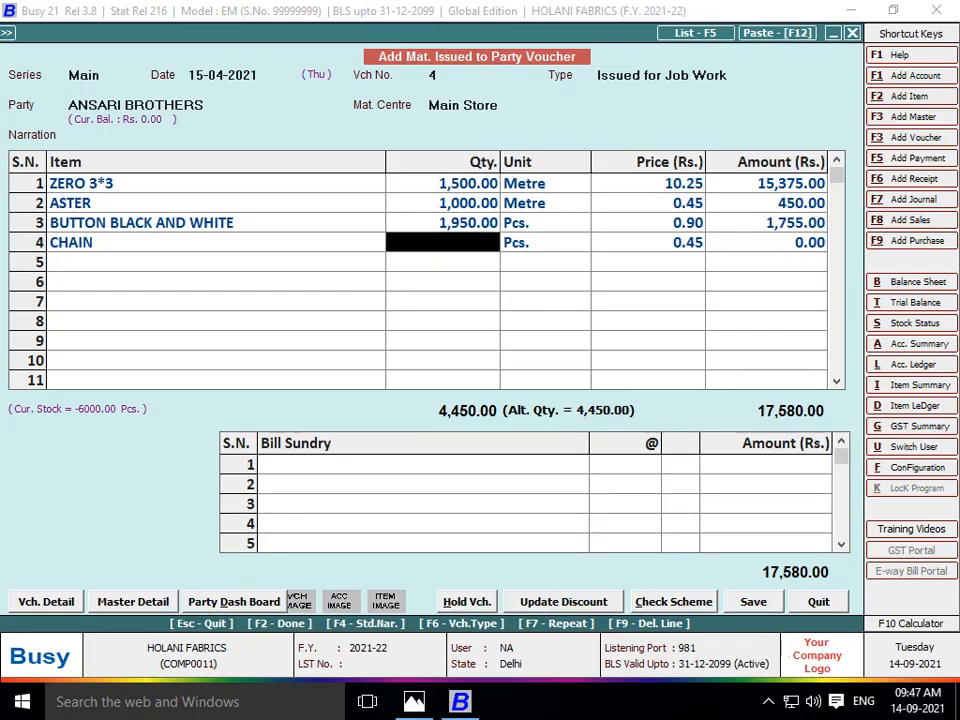
text(5500)
key(Return)
key(Return)
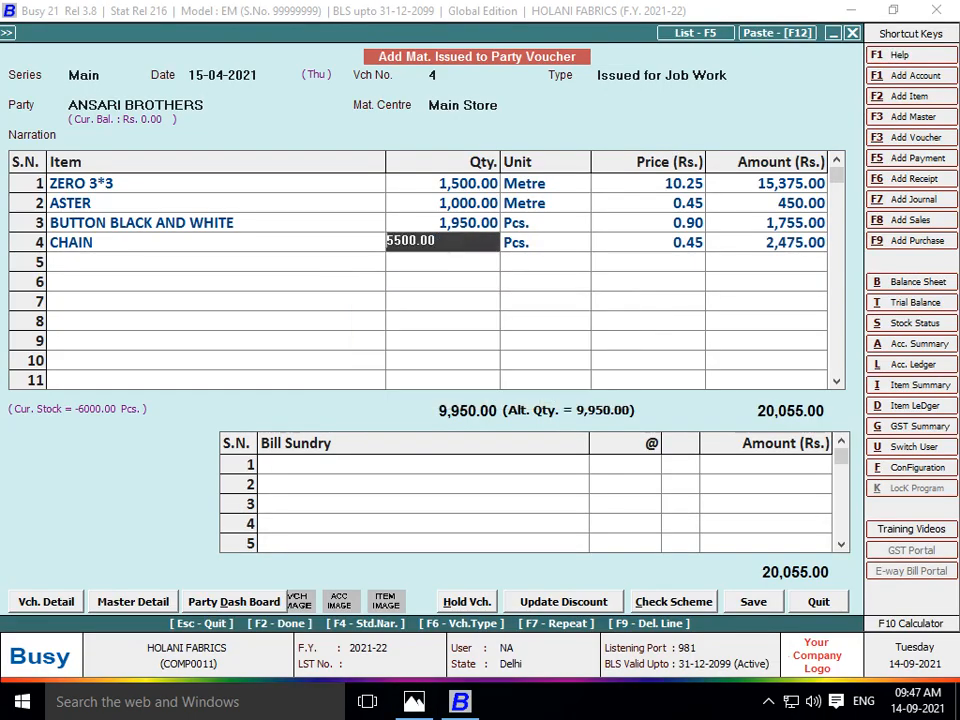
key(Return)
key(Left)
key(Return)
key(Return)
key(Return)
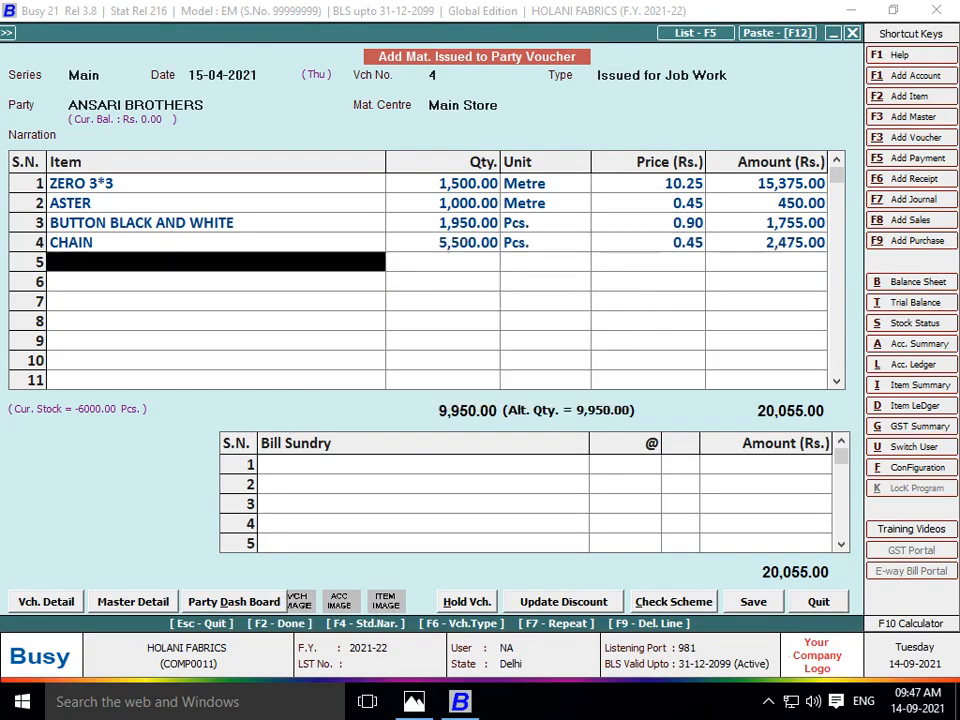
- Add PANNI to the Ansari Brothers voucher as the fifth item with quantity 10000 Pcs., keeping the default price
key(alt+Tab)
key(alt+Tab)
text(PANN)
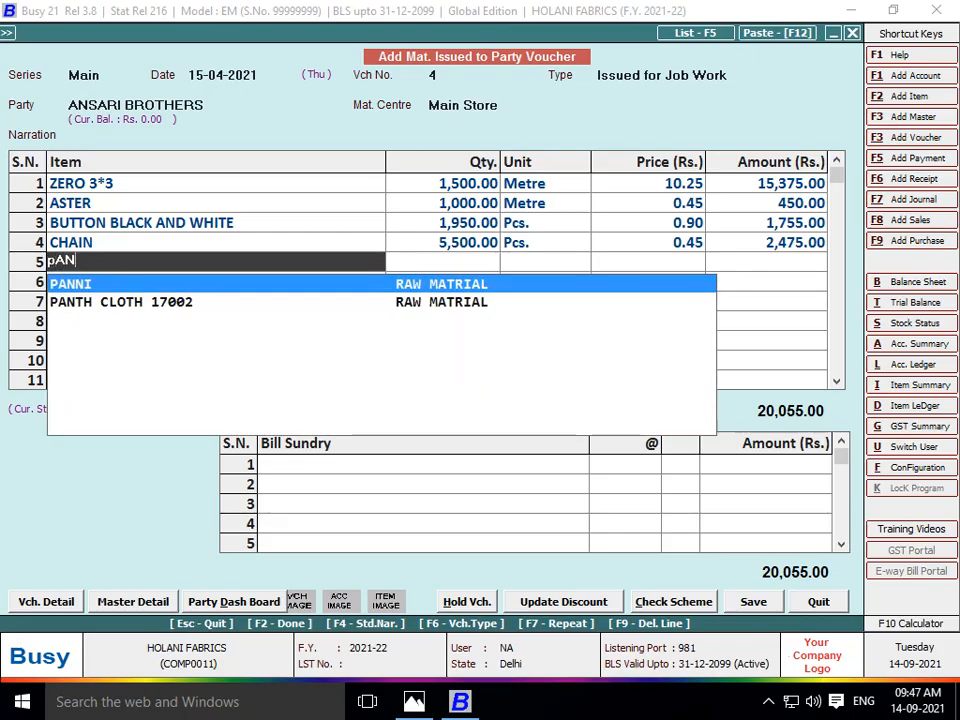
key(Return)
key(alt+Tab)
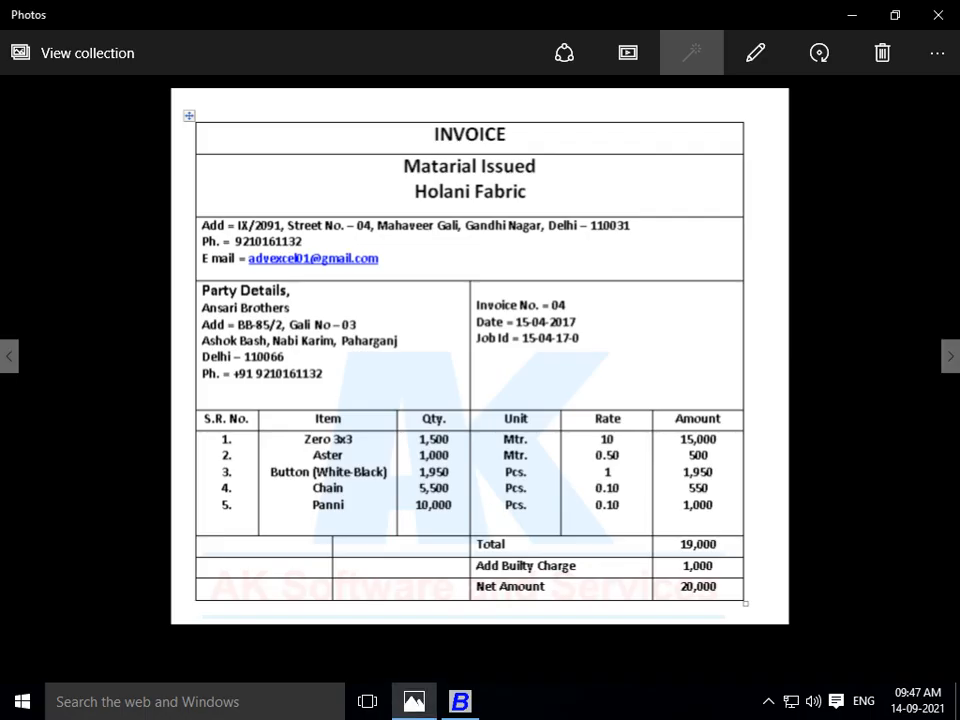
key(alt+Tab)
text(10,00)
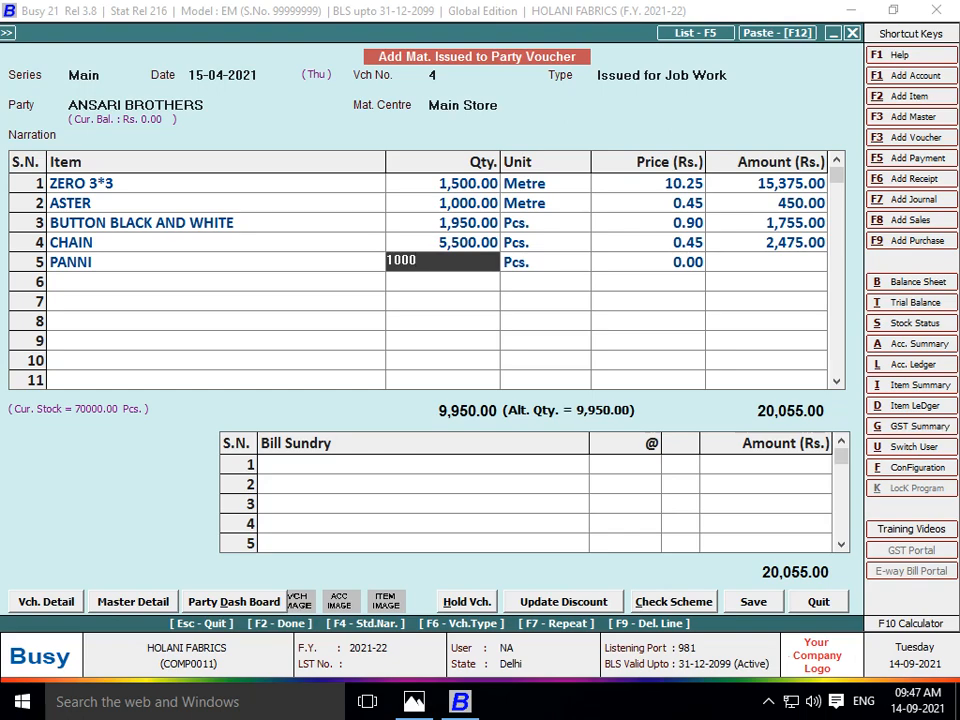
text(0)
key(Return)
key(Return)
key(Return)
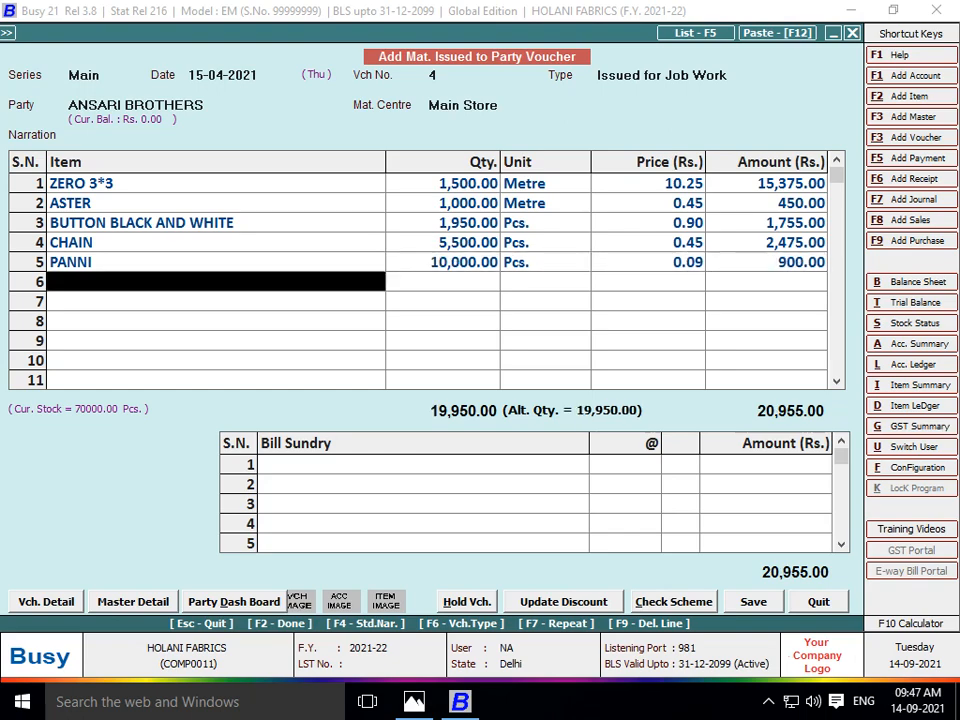
- Check the Ansari Brothers voucher against the invoice image and save it without bill sundries, finished goods or transport details
key(alt+Tab)
key(alt+Tab)
key(Return)
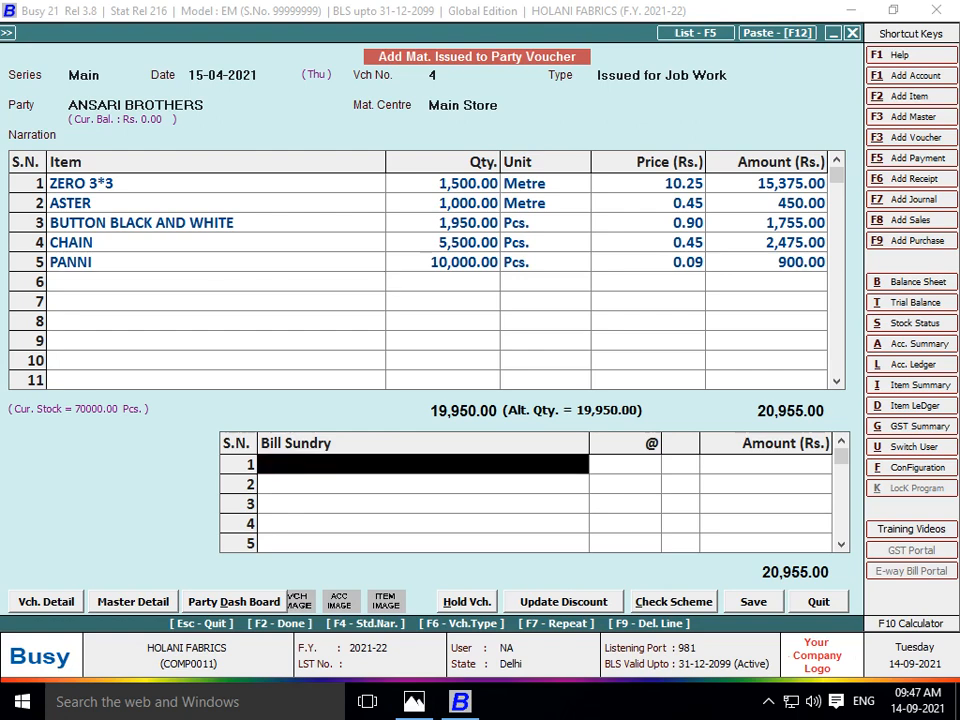
key(Return)
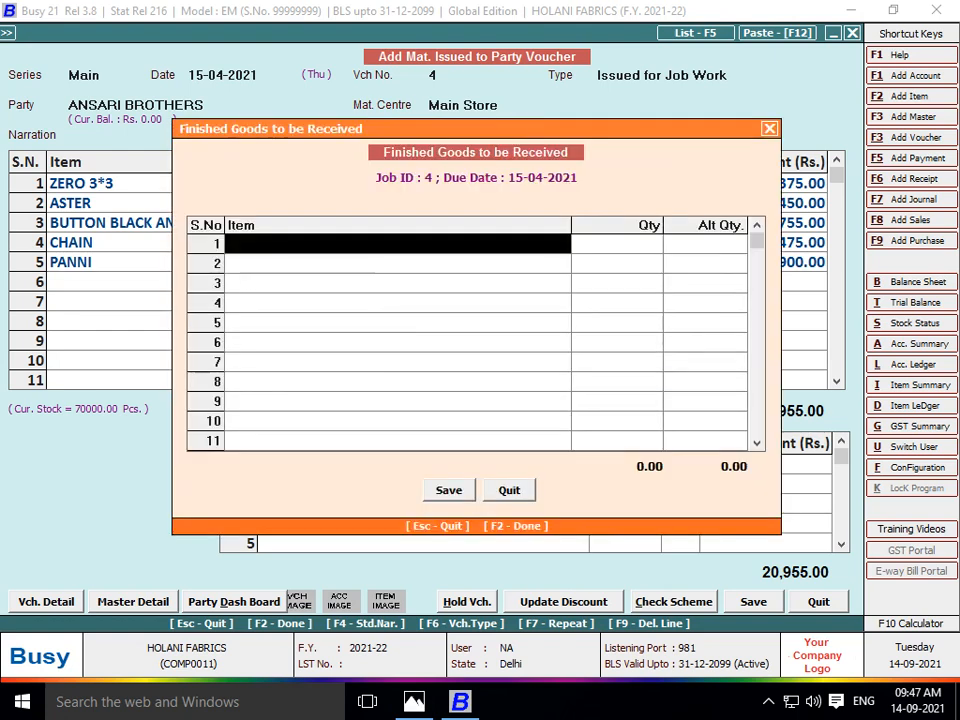
key(Return)
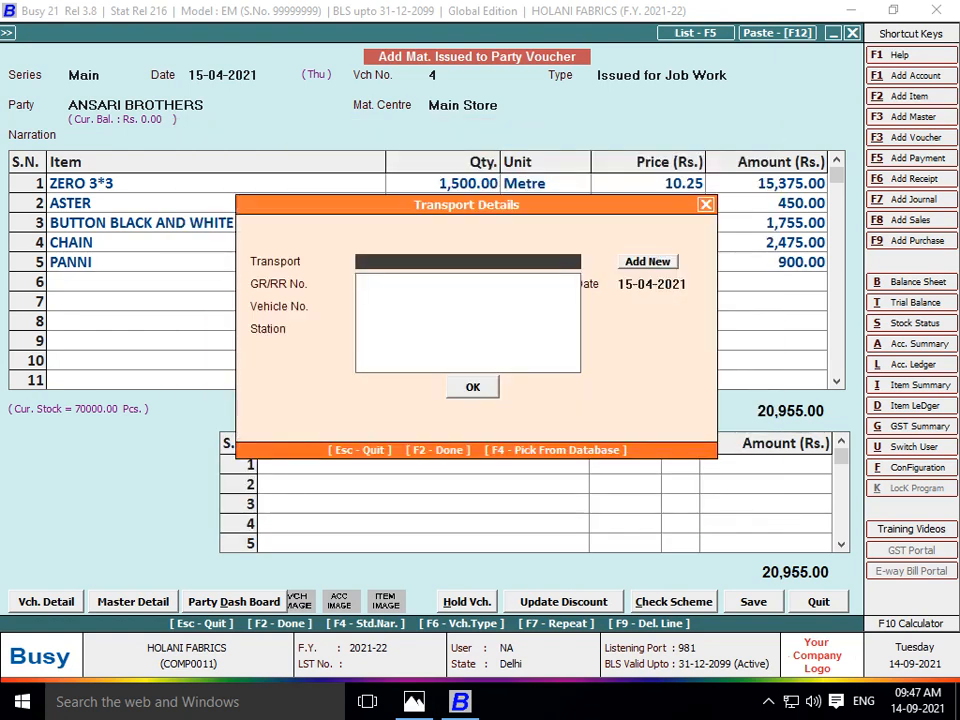
key(F2)
key(Return)
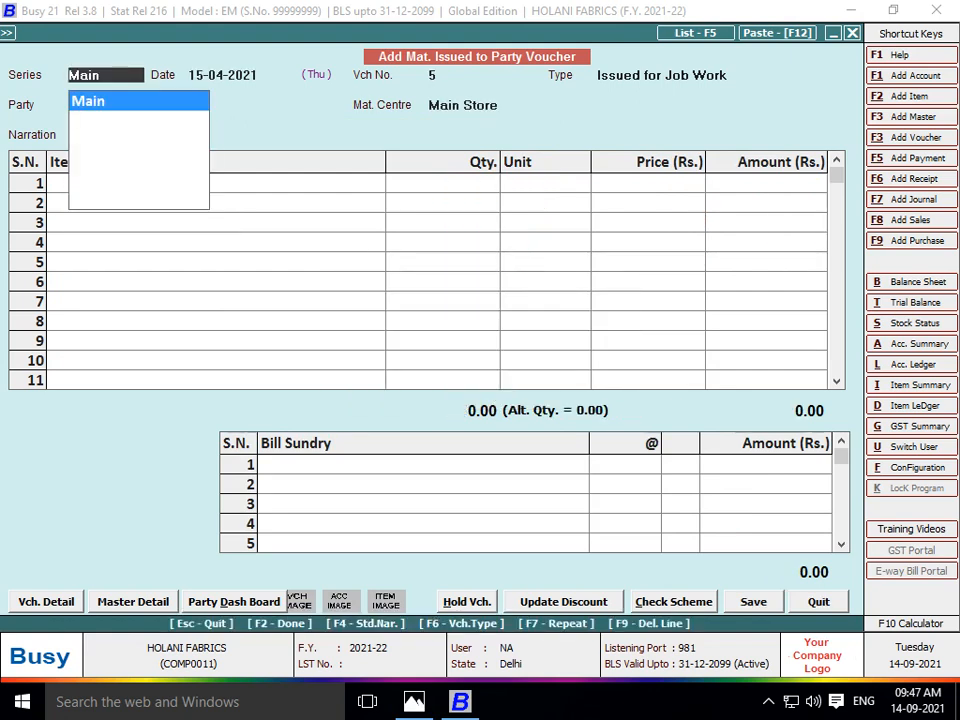
- Switch to Photos, bring up the next invoice image, from Vinayak India Private Limited, and return to Busy
key(alt+Tab)
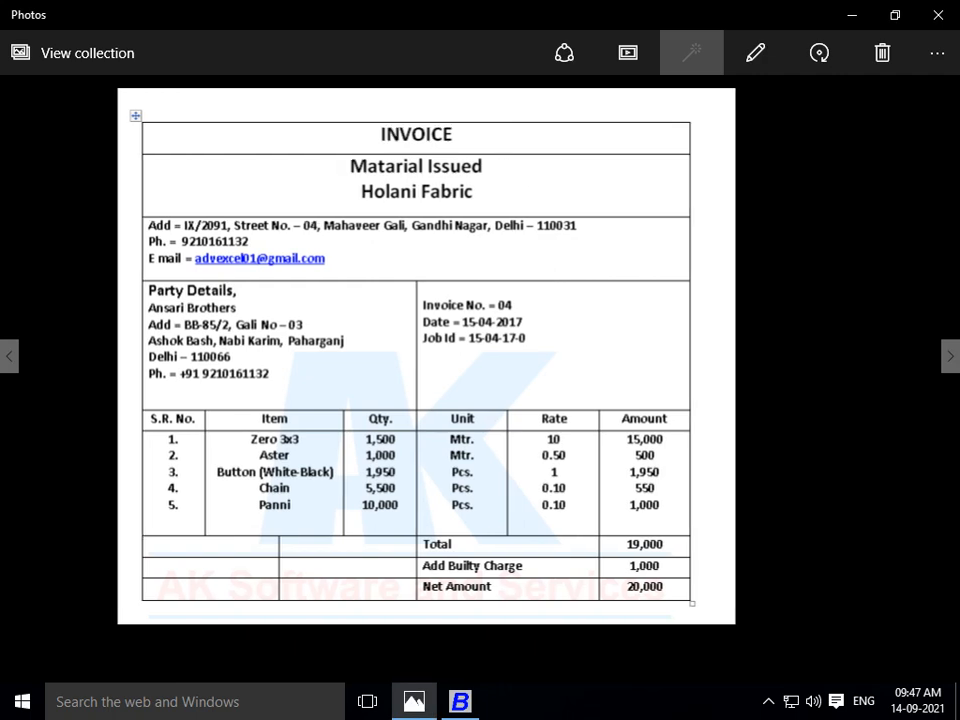
key(Right)
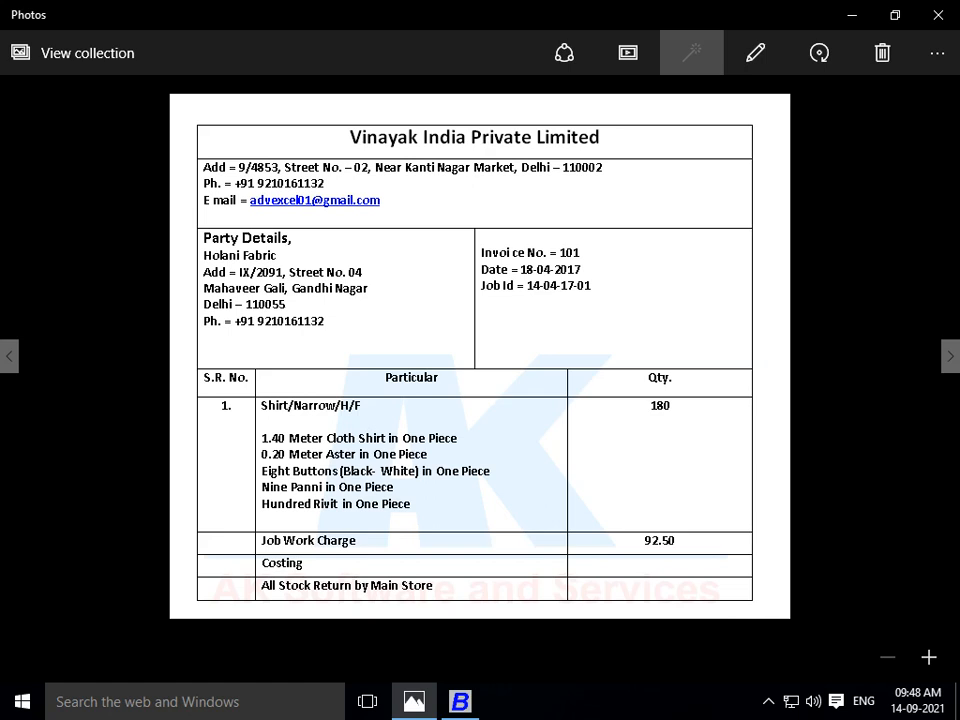
key(alt+Tab)
- Close the blank Mat. Issued to Party voucher and start a new Mat. Rcvd. from Party voucher
key(Escape)
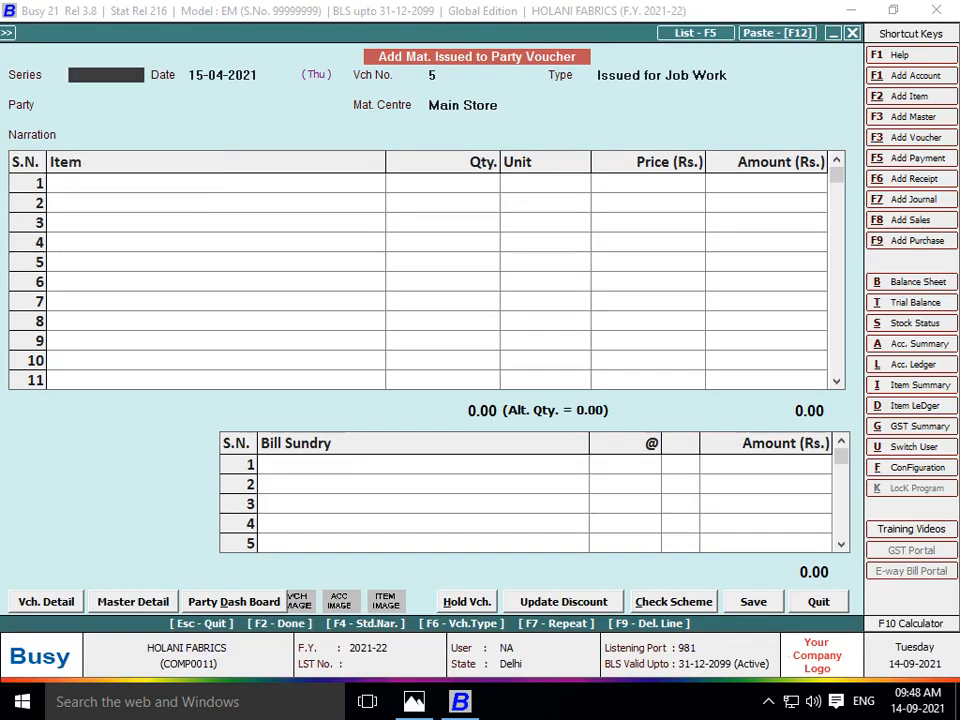
key(Escape)
key(Return)
key(Left)
key(Down)
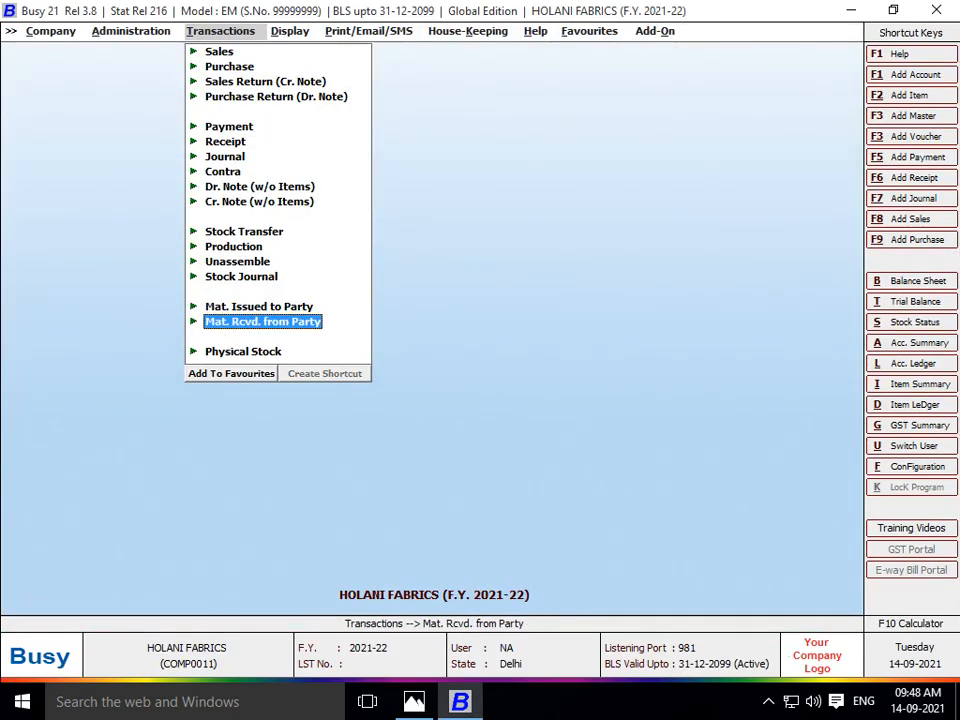
key(Right)
key(Return)
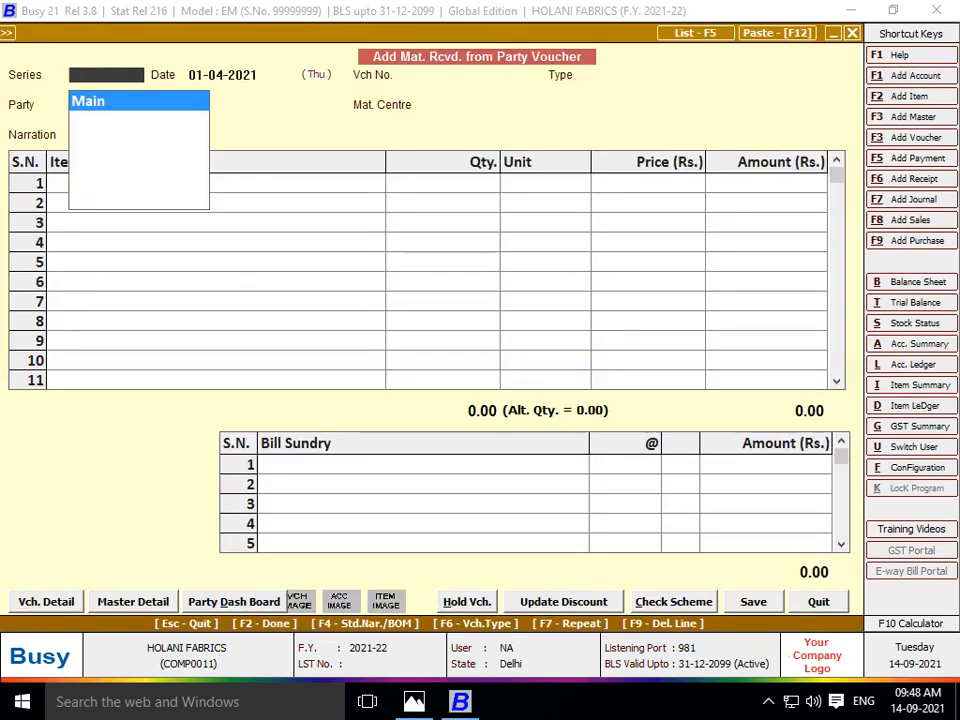
- Set the received voucher's series to Main, date to 18-04-2021 and voucher number to 101, checking the Vinayak India invoice image
key(Return)
key(alt+Tab)
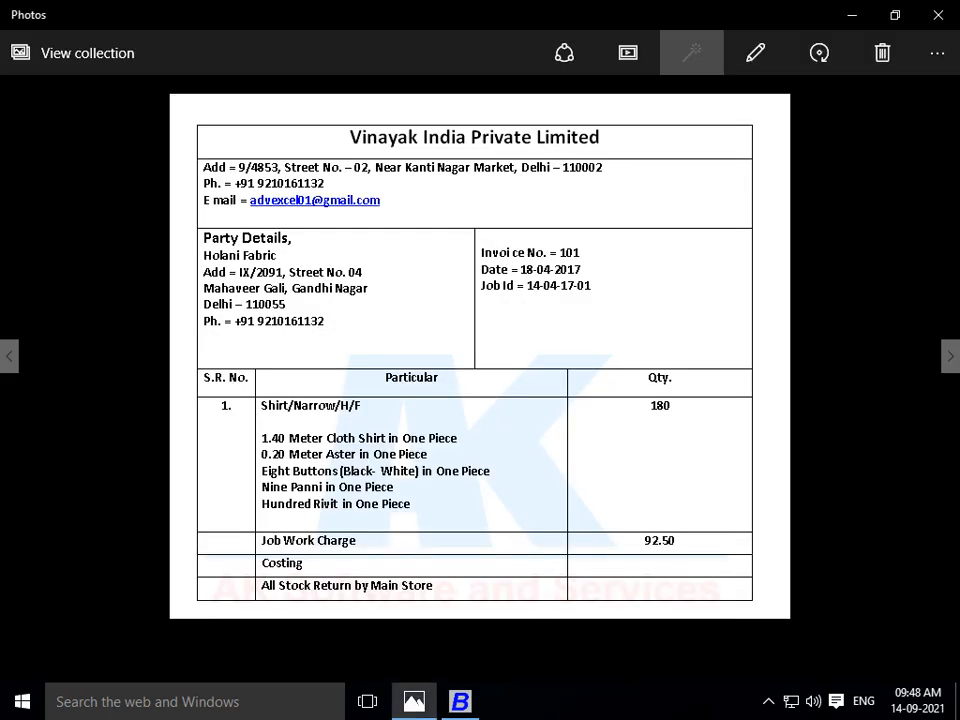
key(alt+Tab)
text(18)
key(Return)
text(10)
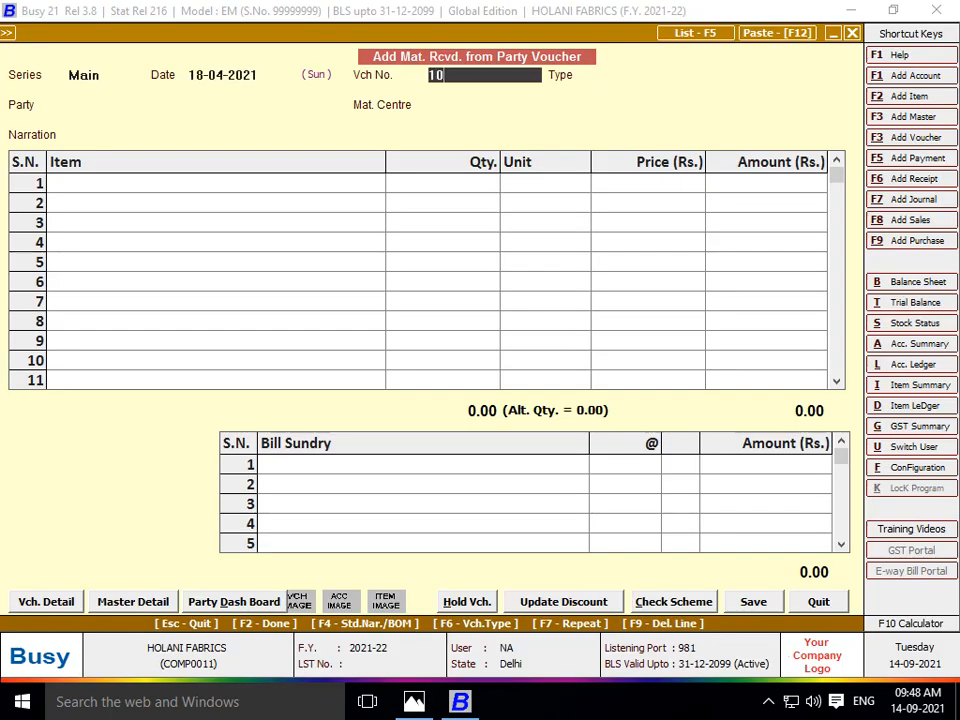
text(1)
key(Return)
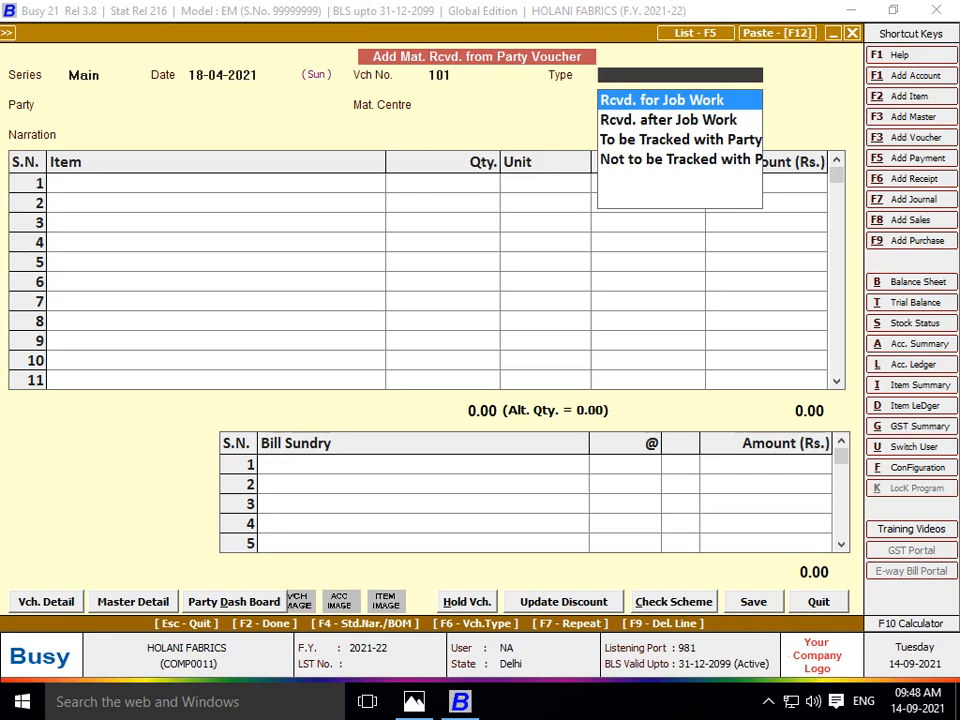
- Set the voucher type to Rcvd. after Job Work and choose VINAYAK INDIA PVT LTD as the party
key(Down)
key(Return)
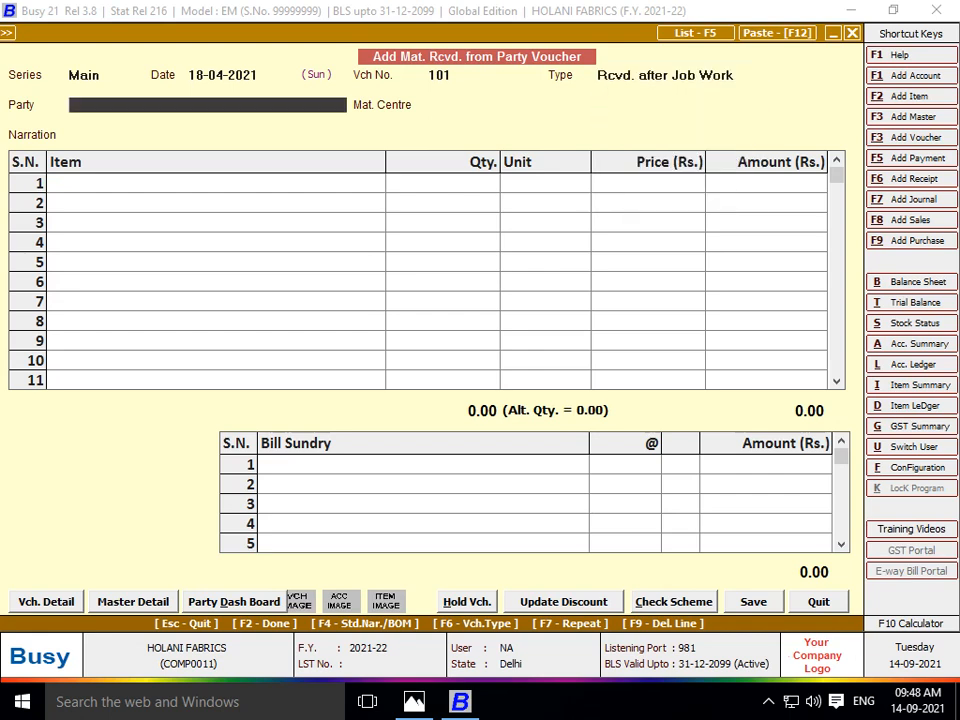
text(VINAY)
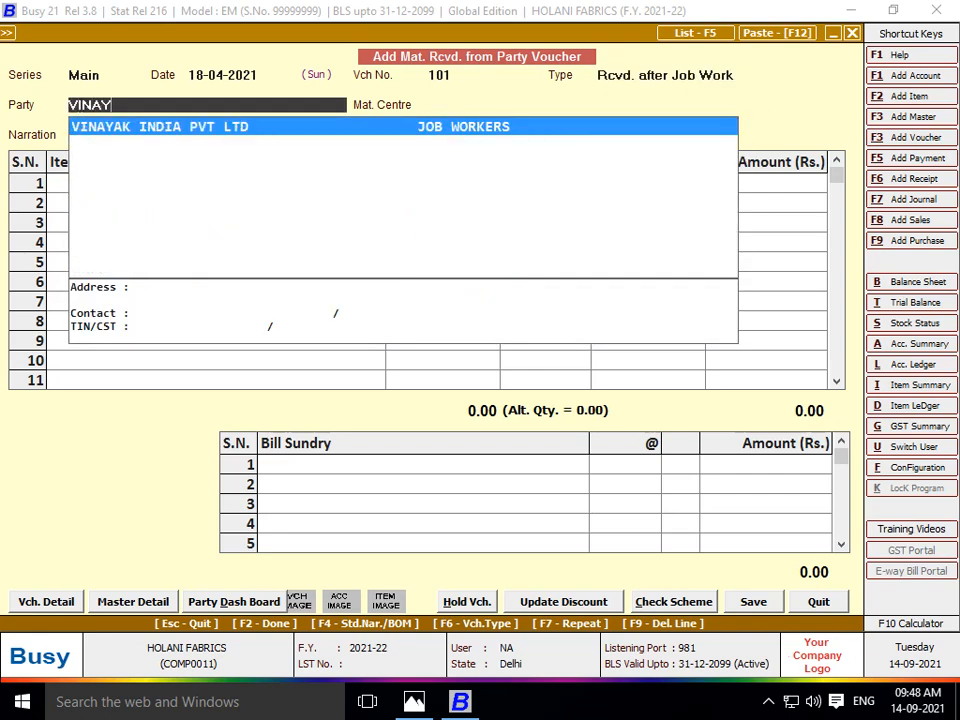
- Select VINAYAK INDIA PVT LTD as the voucher's party and Main Store as its material centre
key(Return)
key(Return)
key(Return)
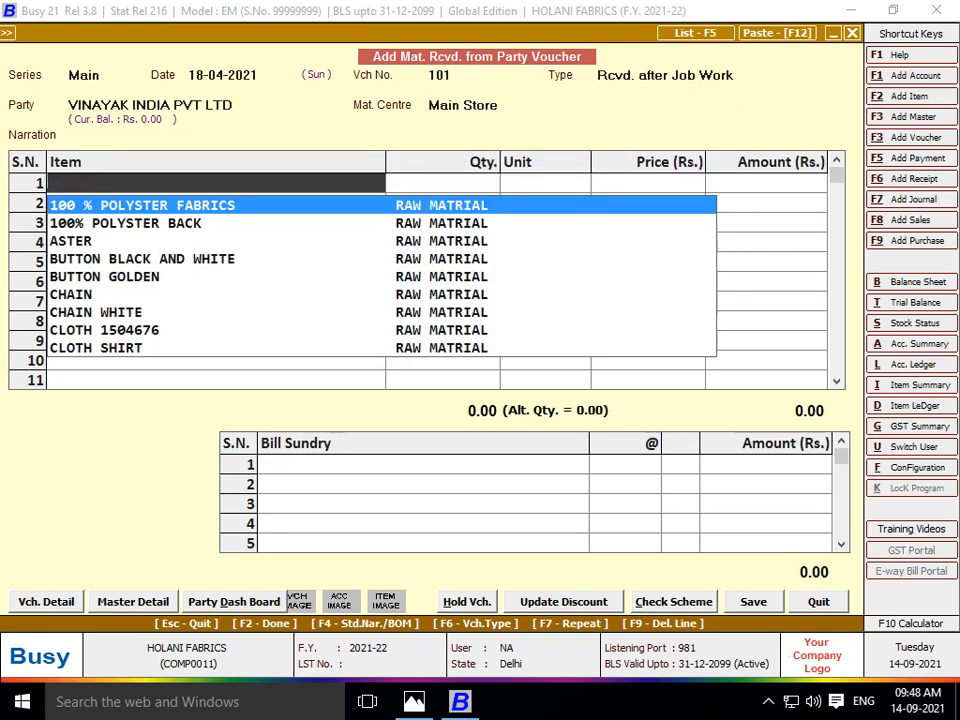
- Start a new item master from the voucher's first item line, with SHIRT NARROW HF as name and print name
key(alt+F2)
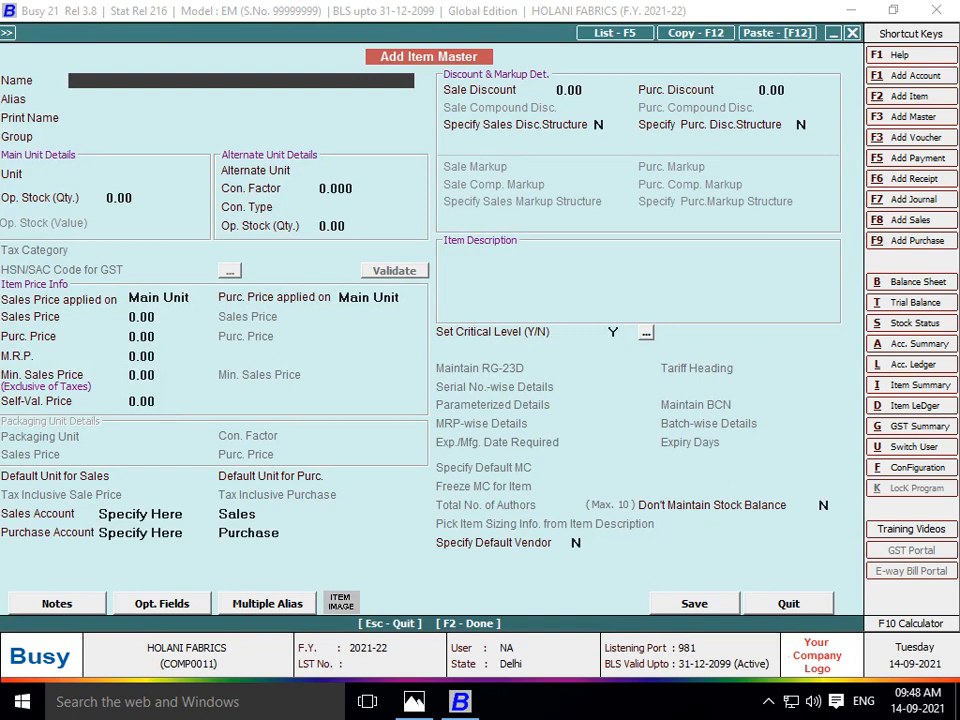
text(SHIRT)
key(alt+Tab)
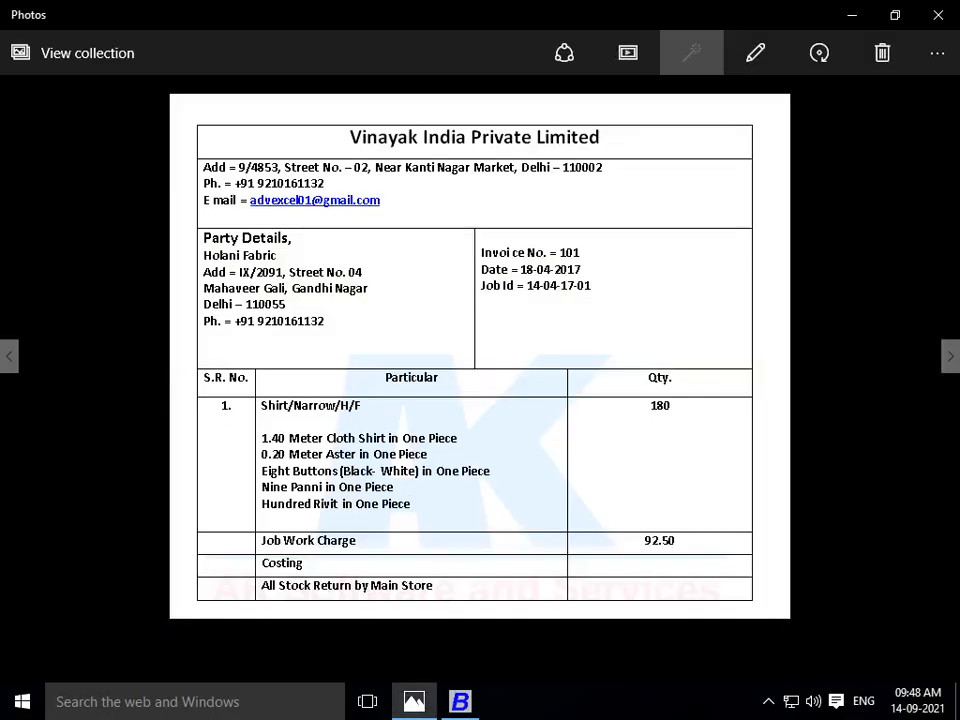
key(alt+Tab)
text(NARROW)
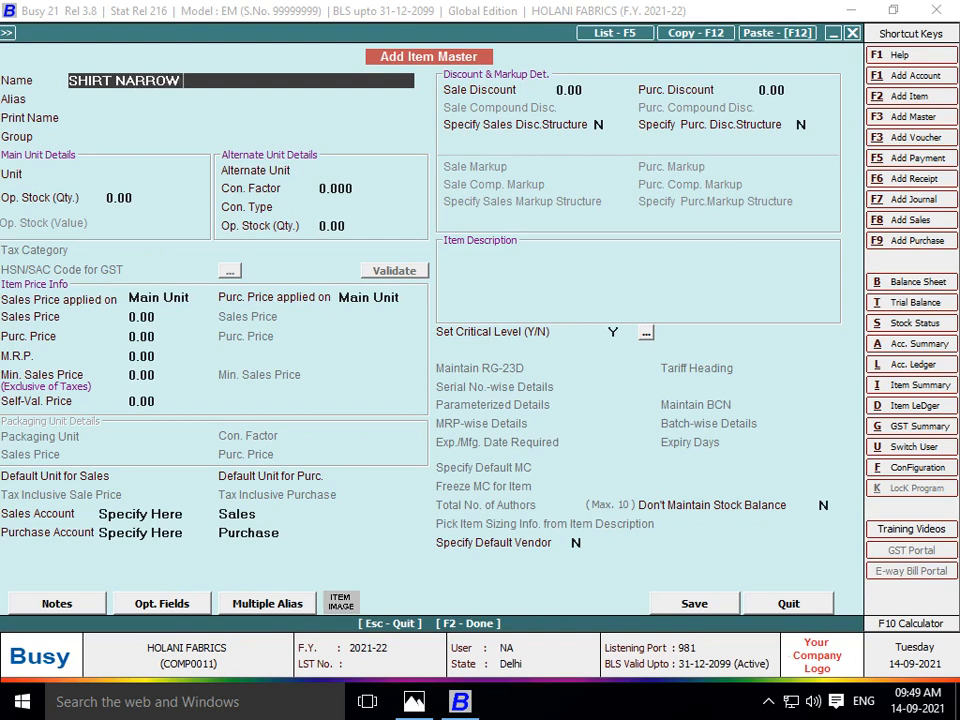
text( HF)
key(Return)
key(Return)
key(Return)
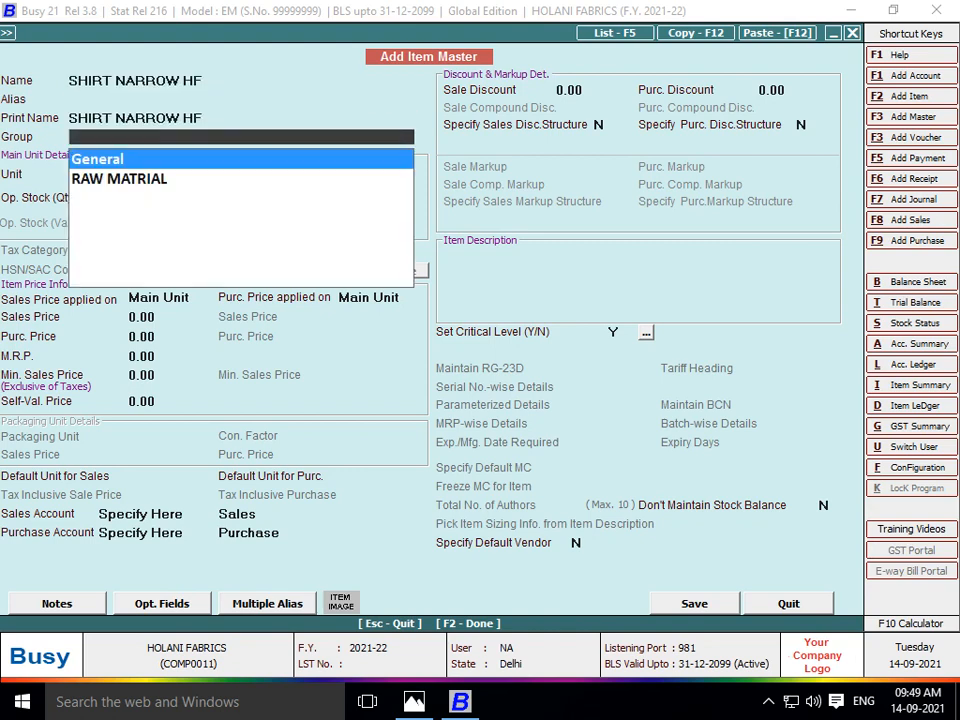
- Create an item group FINISH GOODS under General and assign it to the new item
key(Down)
key(Up)
key(F3)
text(FINISH GOODS)
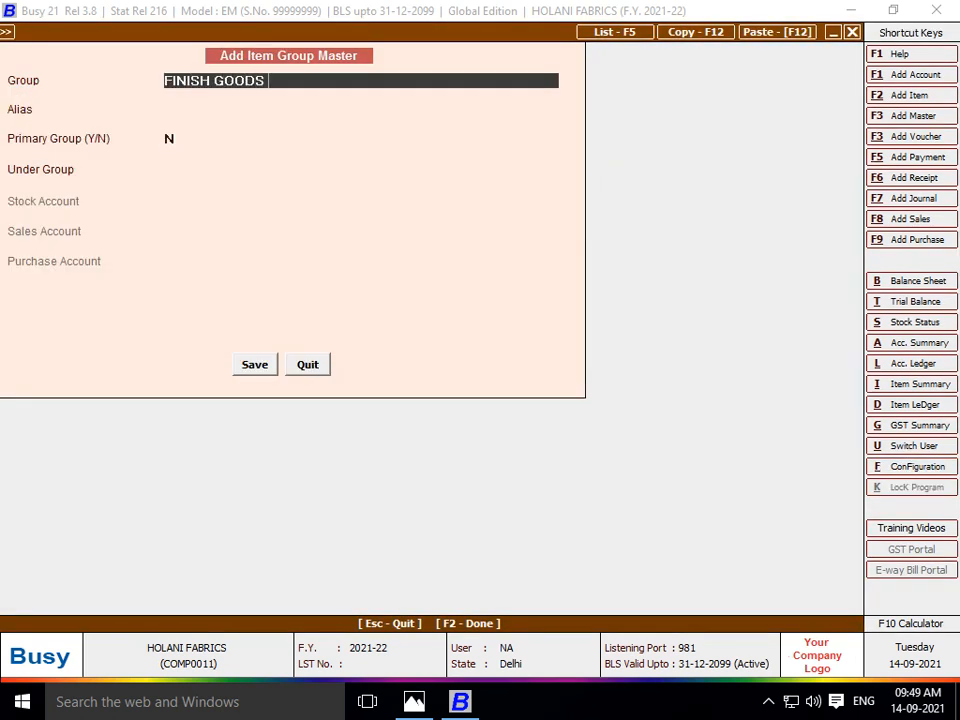
key(Return)
key(Return)
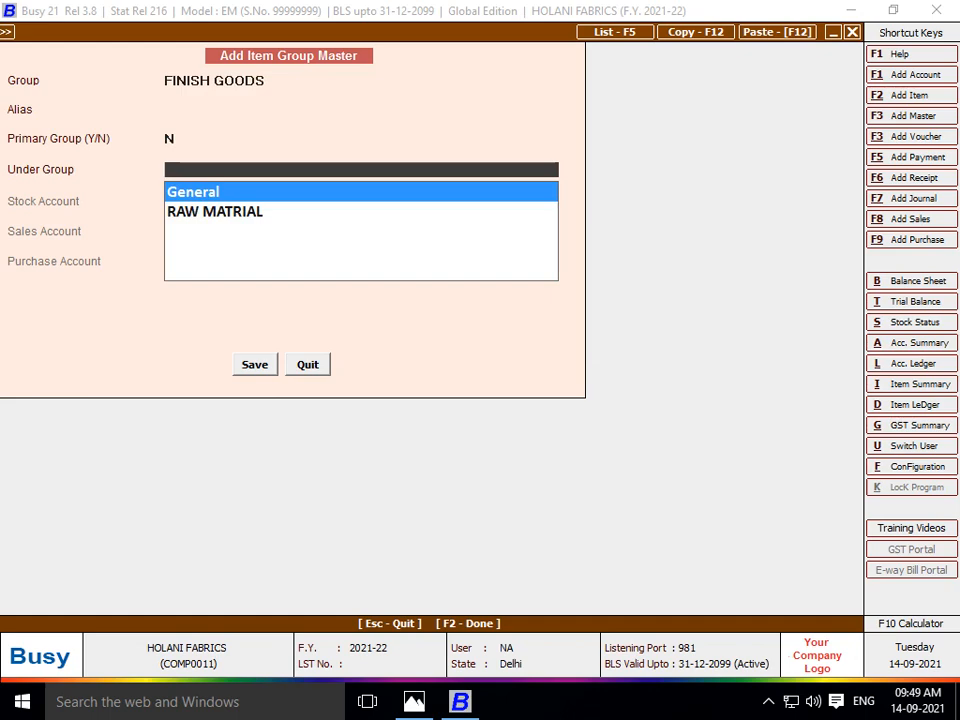
key(Return)
key(F2)
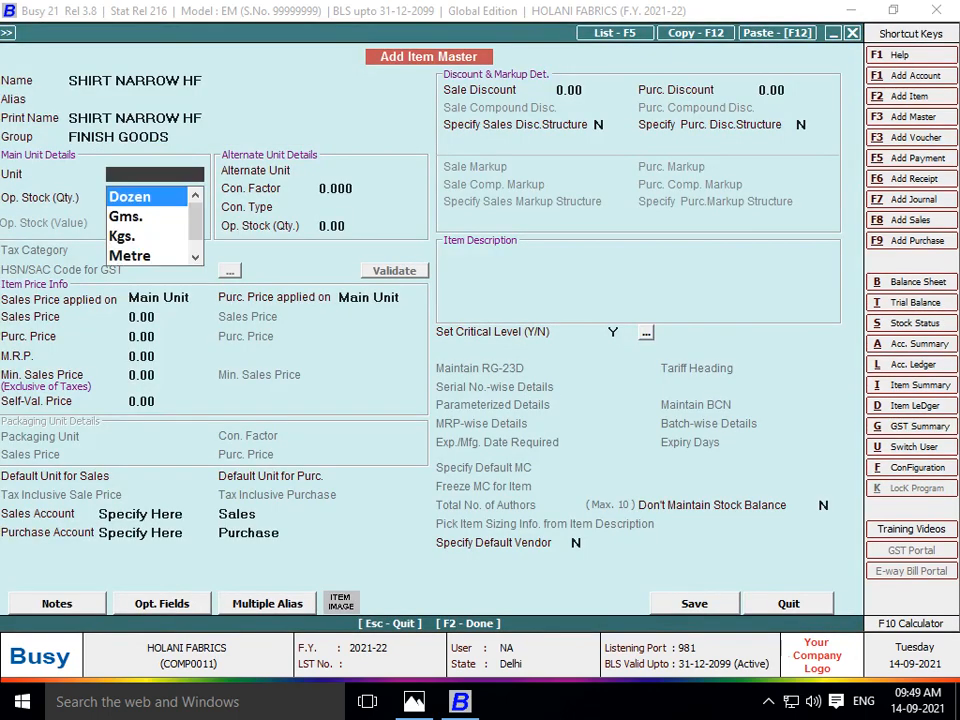
- Set the item's unit to Pcs., save the item master and accept the item in the voucher line
text(pc)
key(Return)
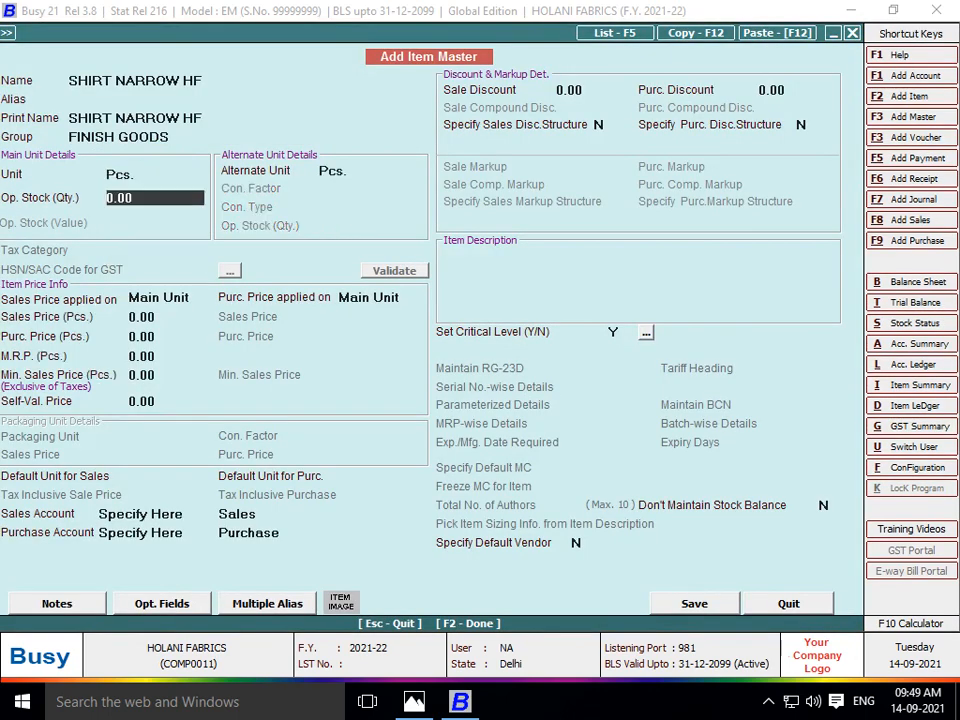
key(Return)
key(Return)
key(Return)
key(Return)
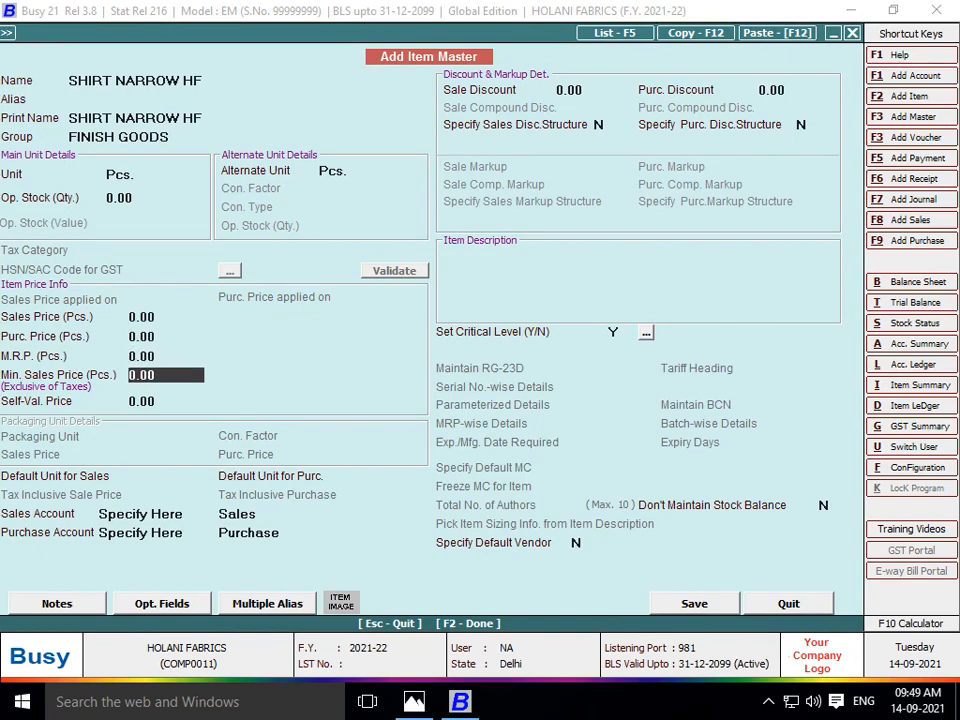
key(F2)
key(Return)
- Check the party's invoice, set the SHIRT NARROW HF quantity to 180 Pcs. and bring up its job work consumption details
key(alt+Tab)
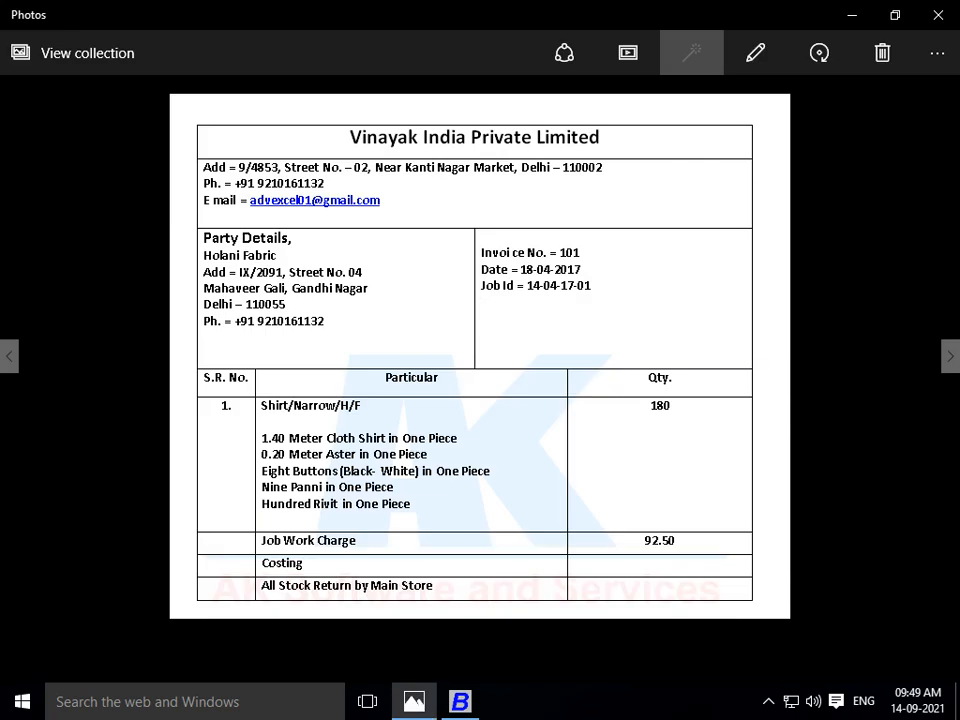
key(alt+Tab)
text(1)
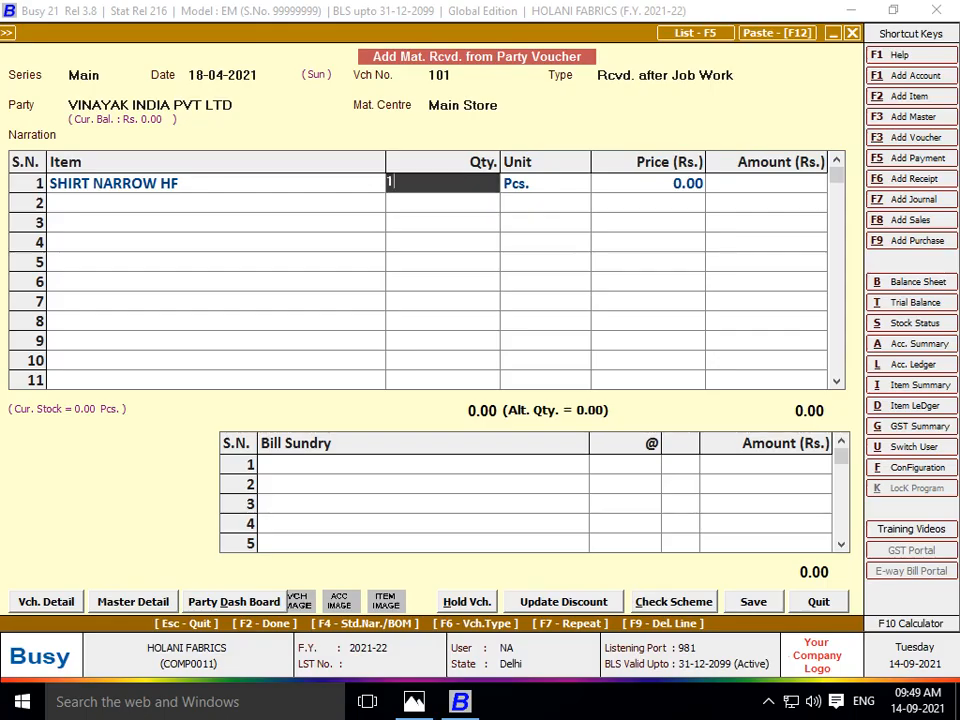
text(80)
key(Return)
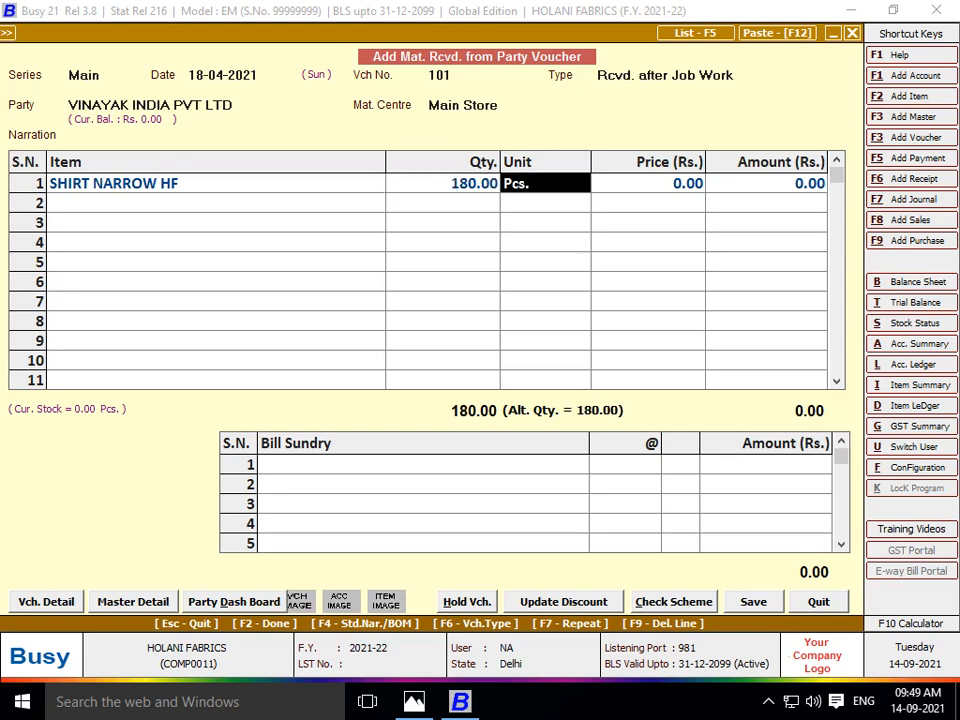
key(Return)
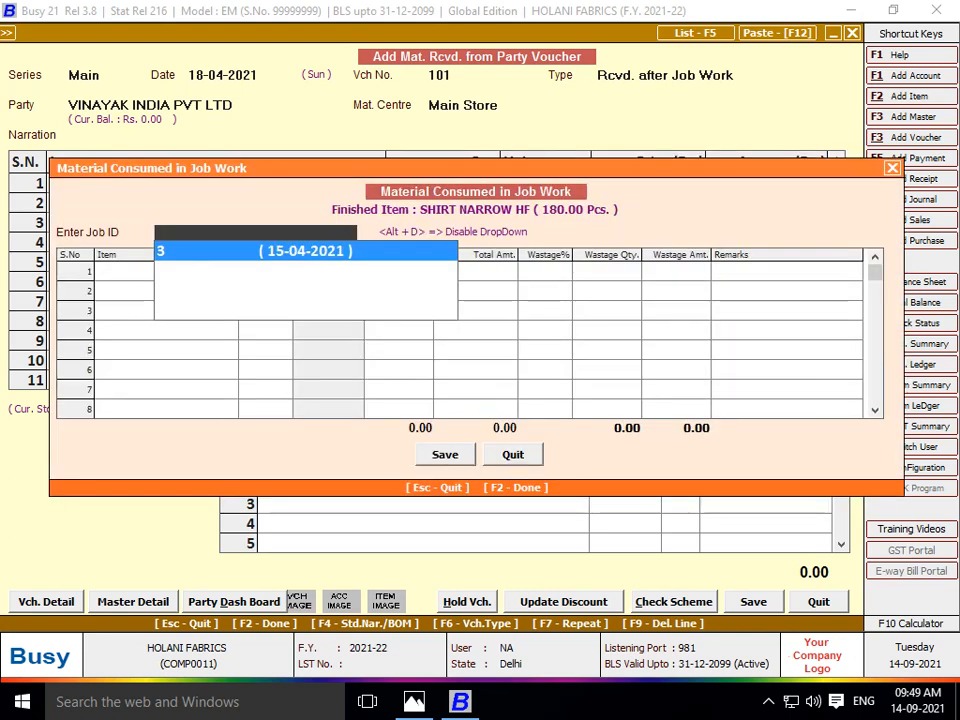
- Load the pending materials of job ID 3 and consult the invoice for the material used per piece
key(Return)
key(Return)
key(Return)
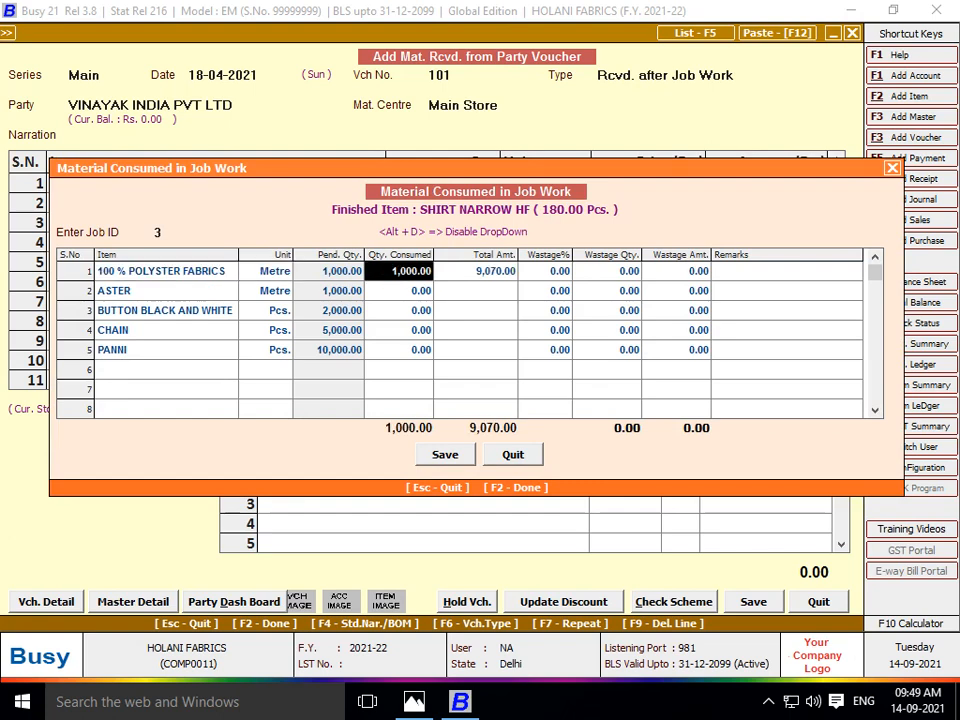
key(Left)
key(Left)
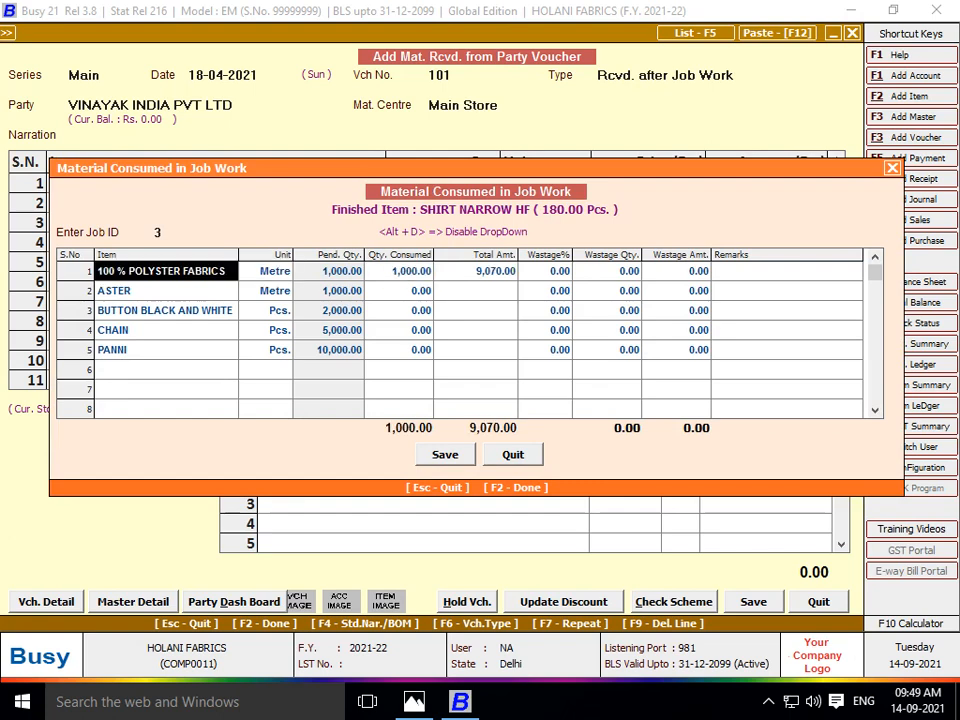
key(Right)
key(Right)
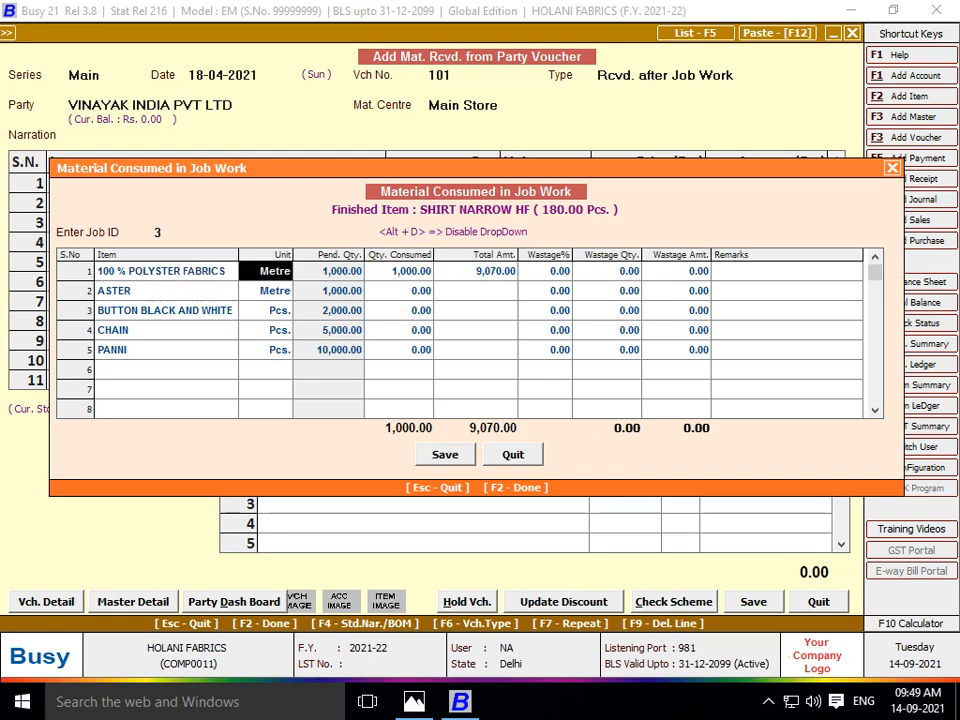
key(alt+Tab)
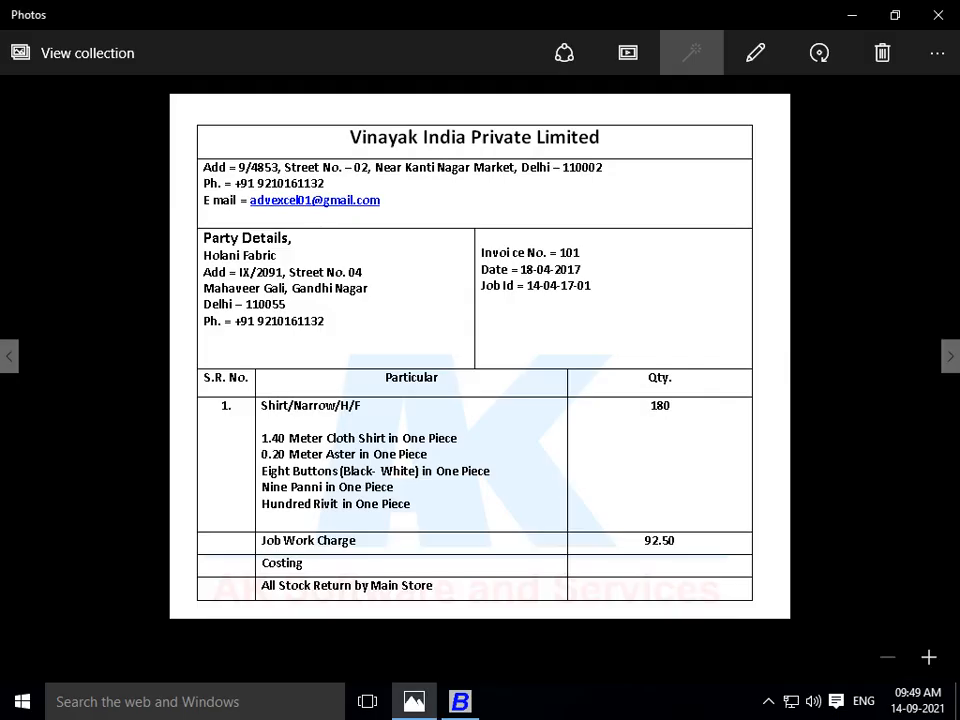
key(alt+Tab)
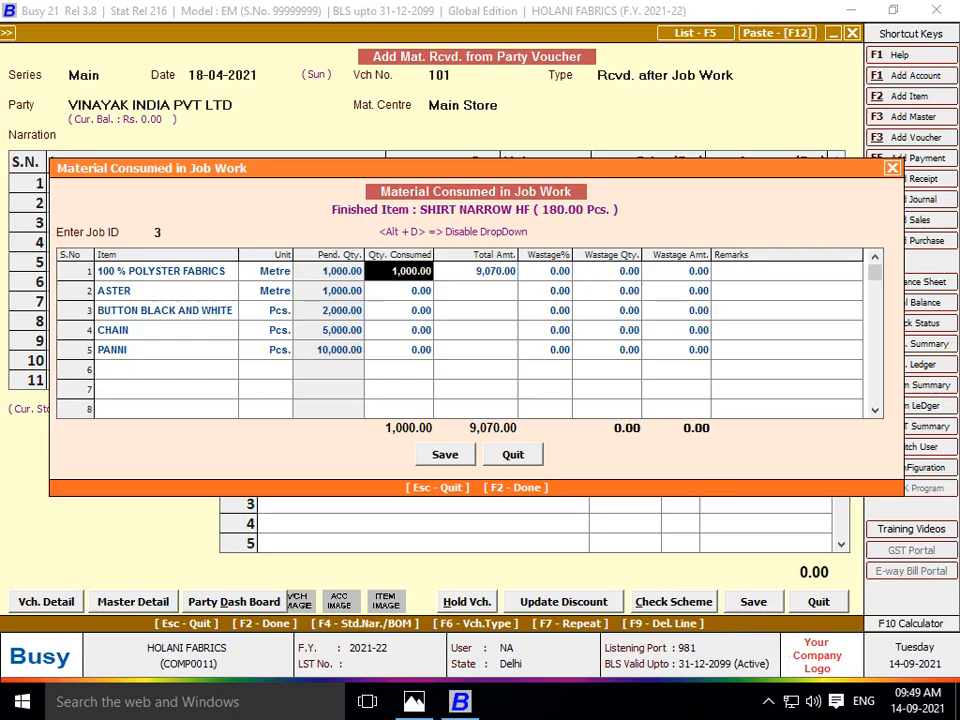
- Switch to a blank Excel workbook, set the whole sheet's font size to 18 and widen column A
key(super+r)
key(Return)
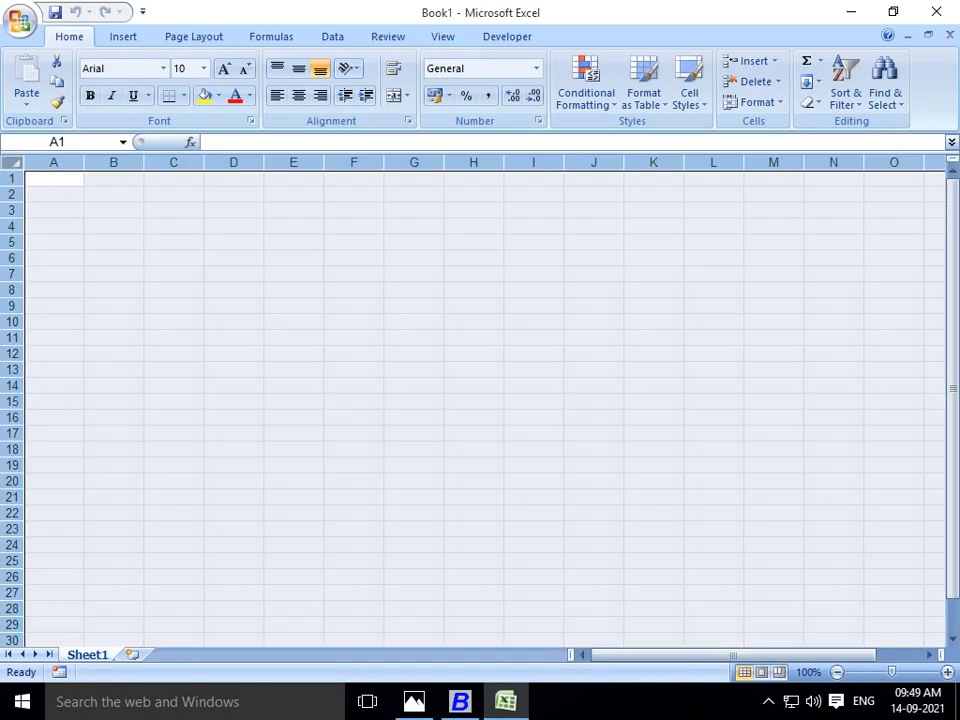
click(204, 69)
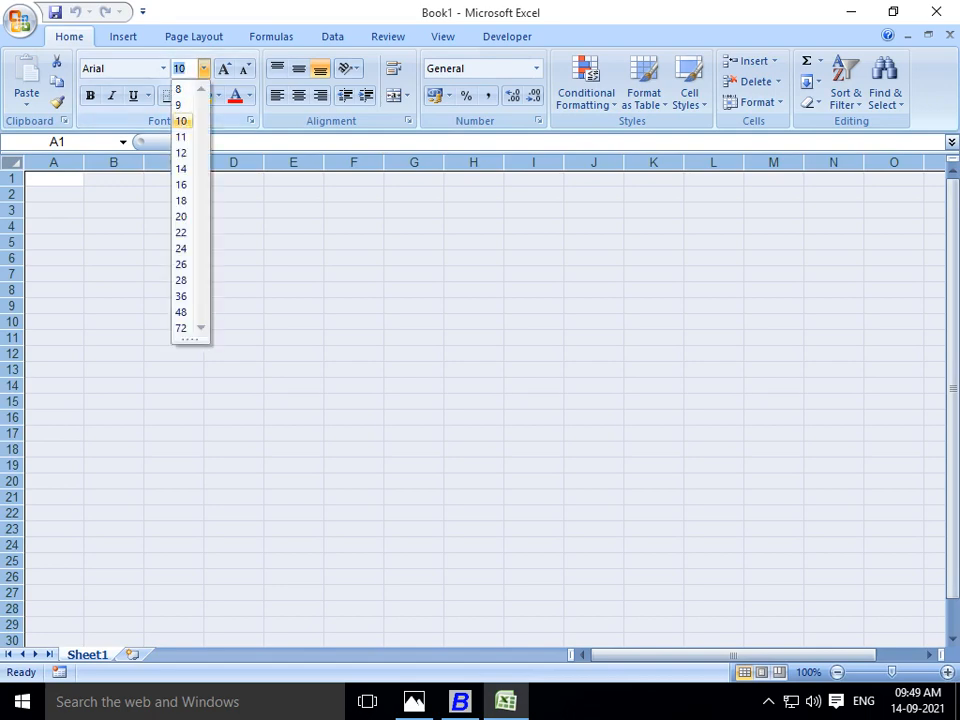
click(181, 201)
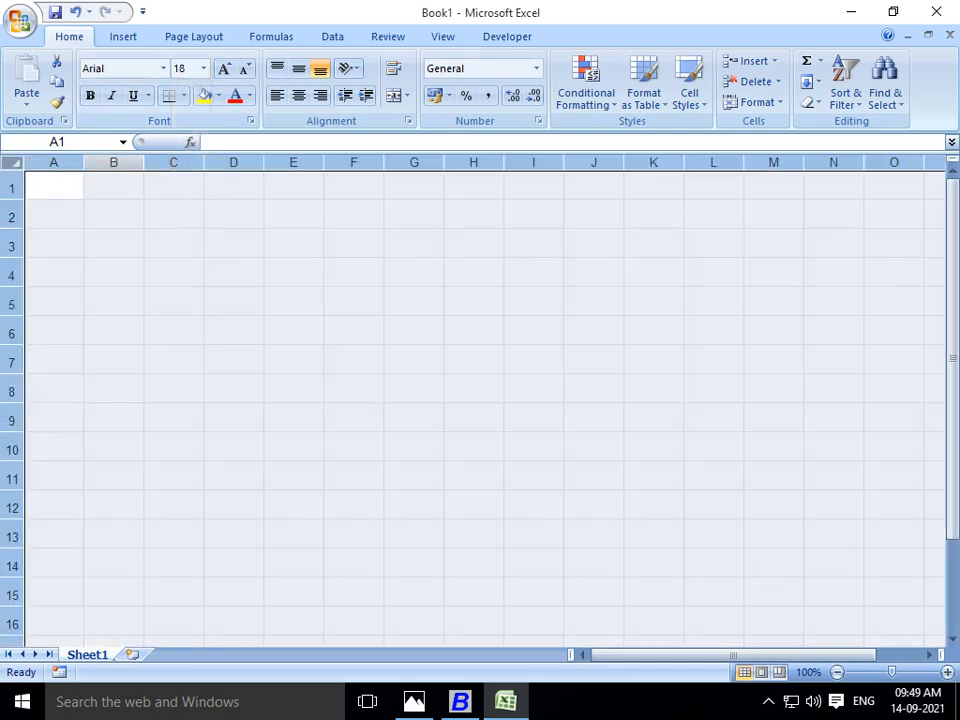
drag(54, 163, 254, 163)
click(114, 163)
click(190, 186)
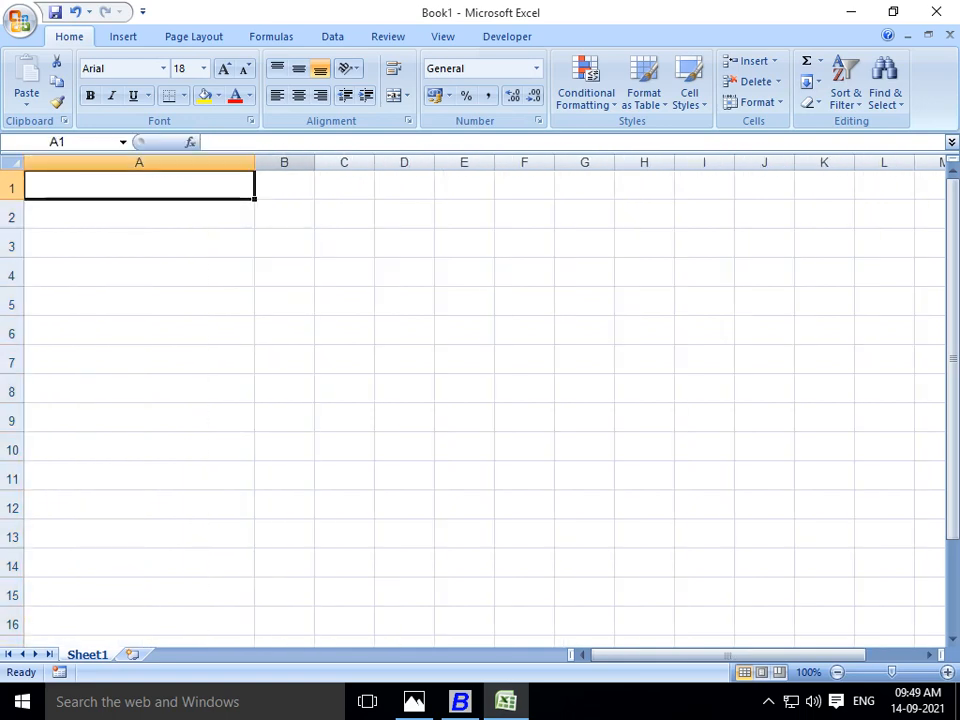
- Calculate the cloth consumption in cell A1 with the formula =180*1.40
text(=18)
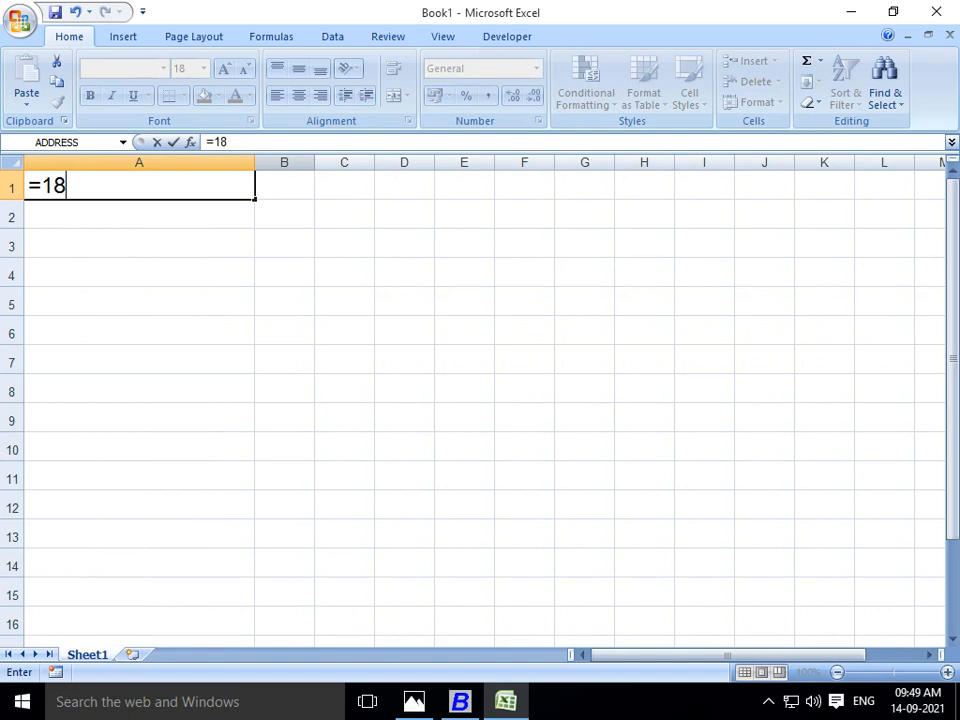
text(0*1.40)
key(Return)
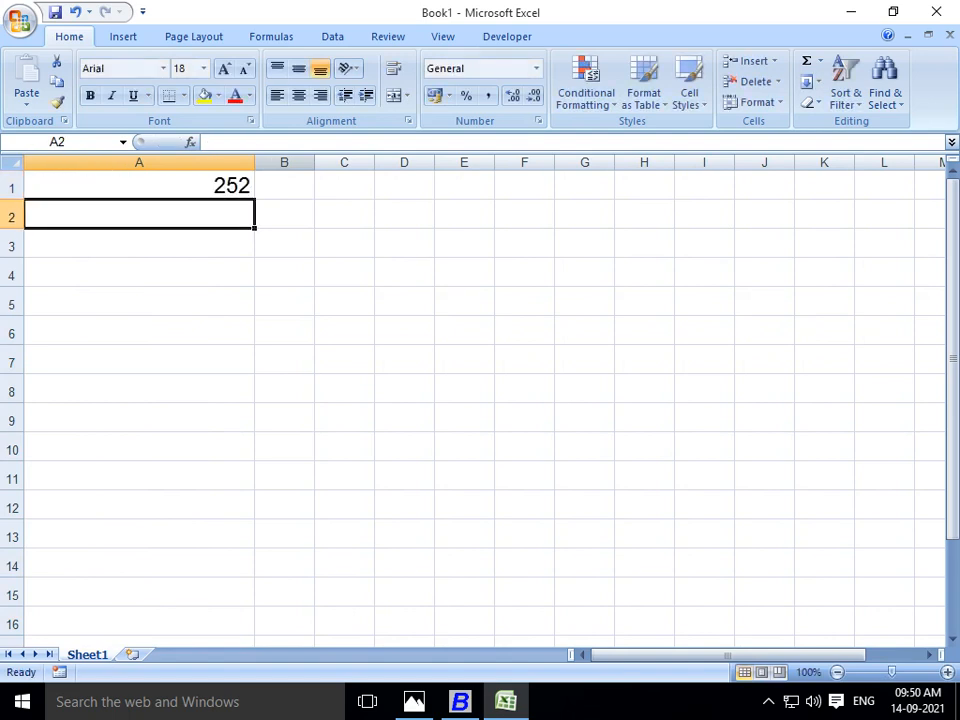
- Switch back to Busy and set the consumed quantity of 100 % POLYSTER FABRICS to 252 metres
key(alt+Tab)
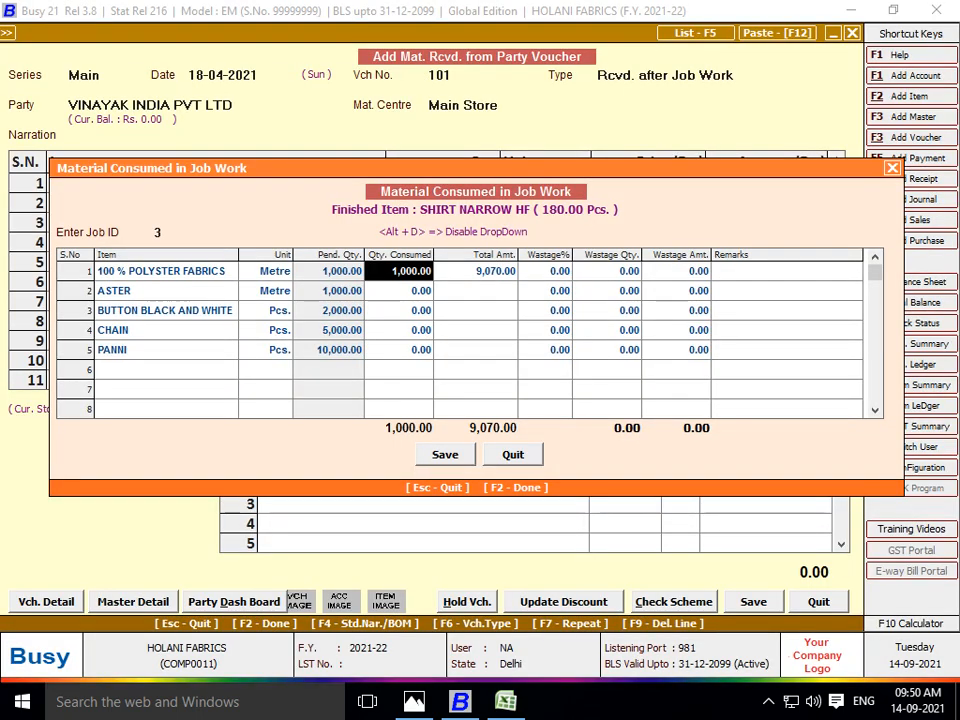
text(252)
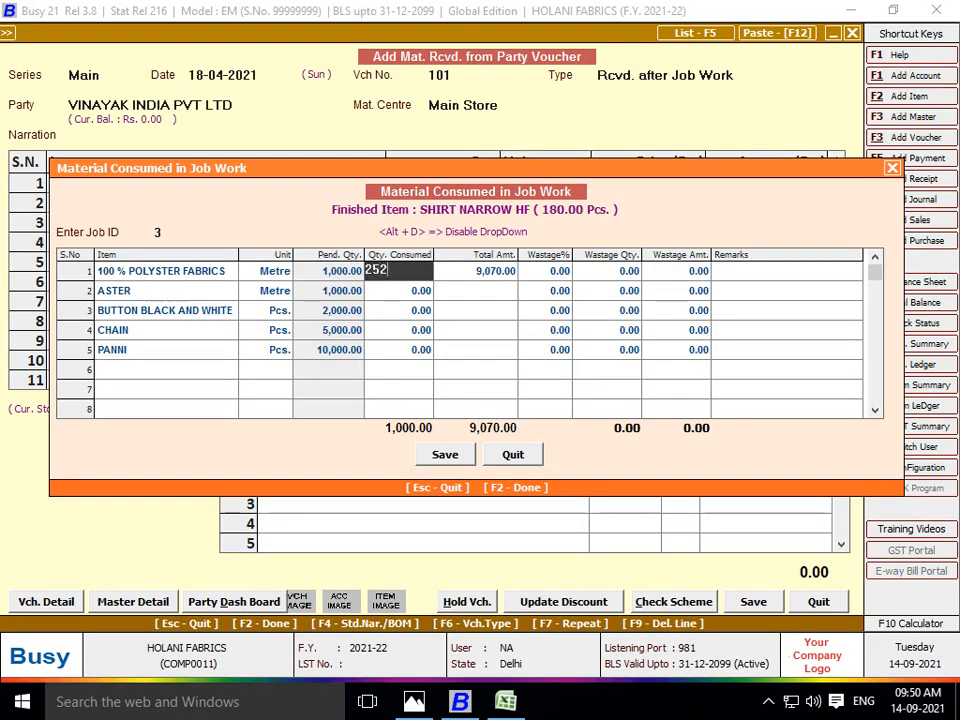
key(Return)
key(Return)
key(Return)
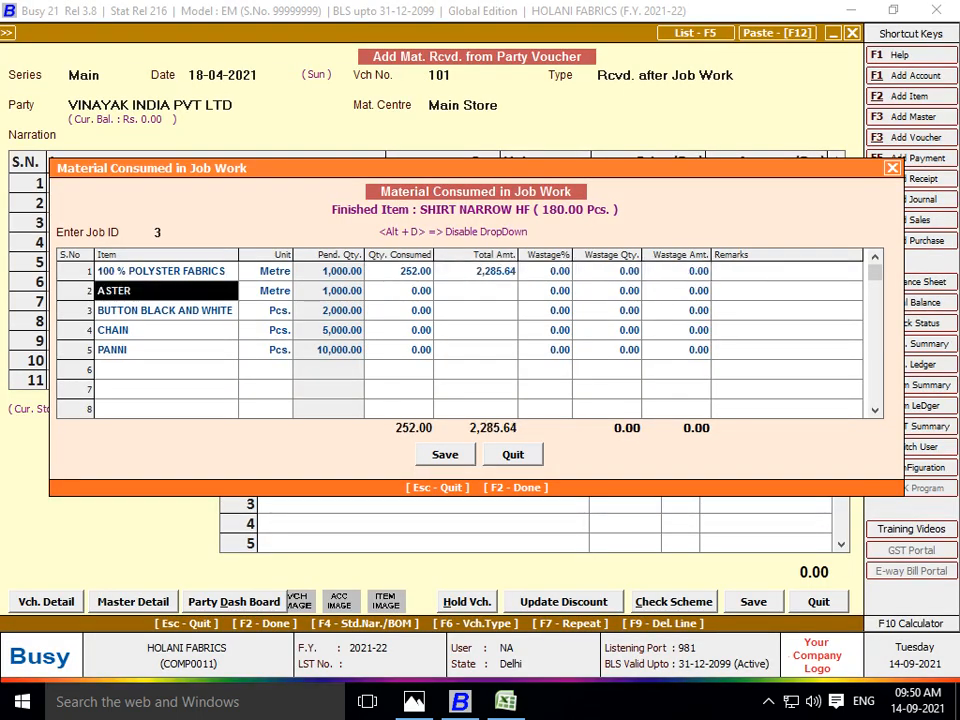
- Switch to Excel and calculate the aster consumption in cell A2 with the formula =180*0.2
key(alt+Tab)
text(=)
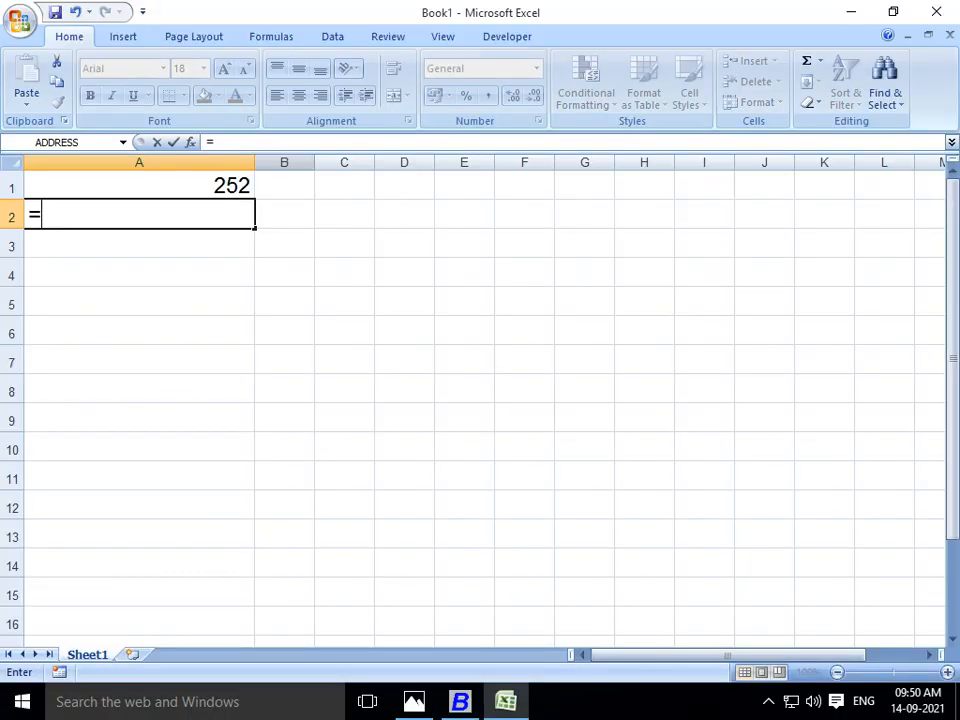
text(180*)
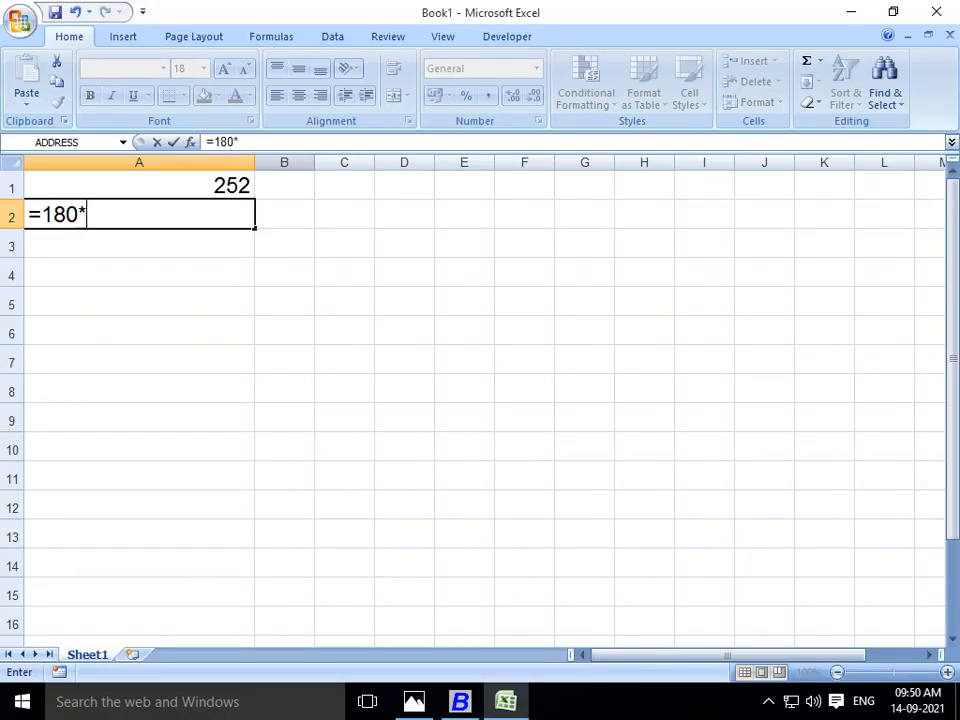
text(0.2)
key(Return)
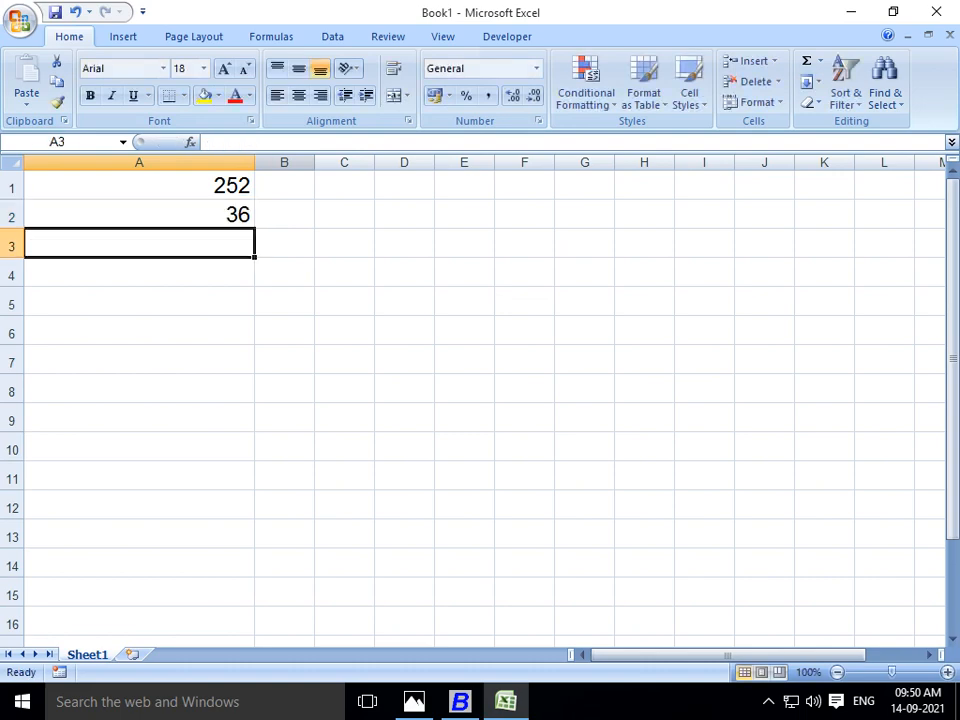
- Switch back to Busy and set the consumed quantity of ASTER to 36 metres
key(alt+Tab)
key(Return)
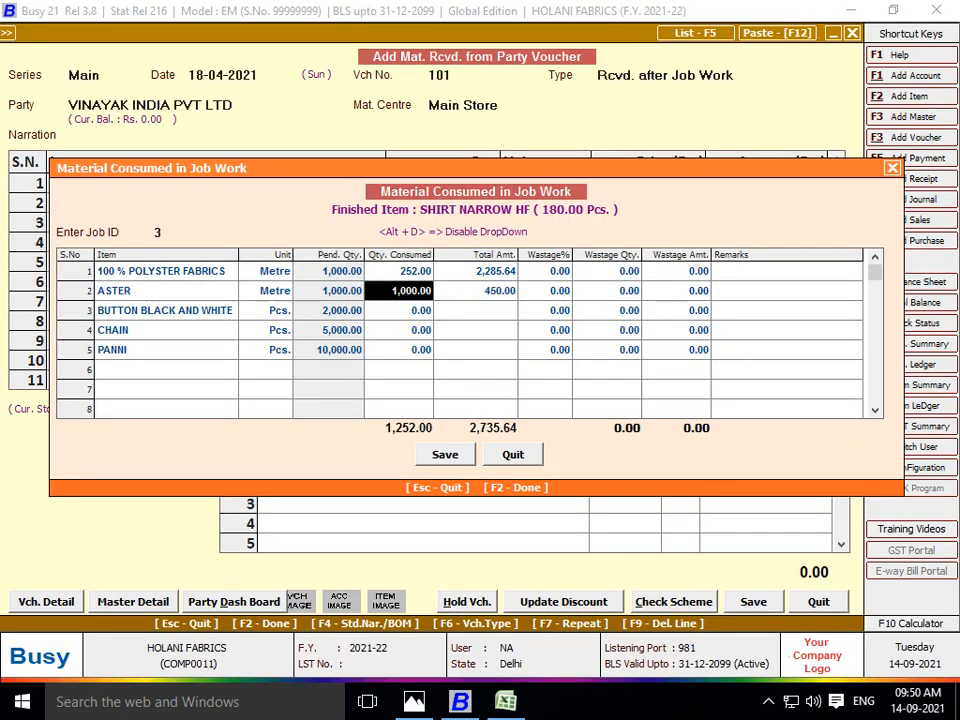
text(36)
key(Return)
key(Return)
key(Return)
key(Return)
key(Return)
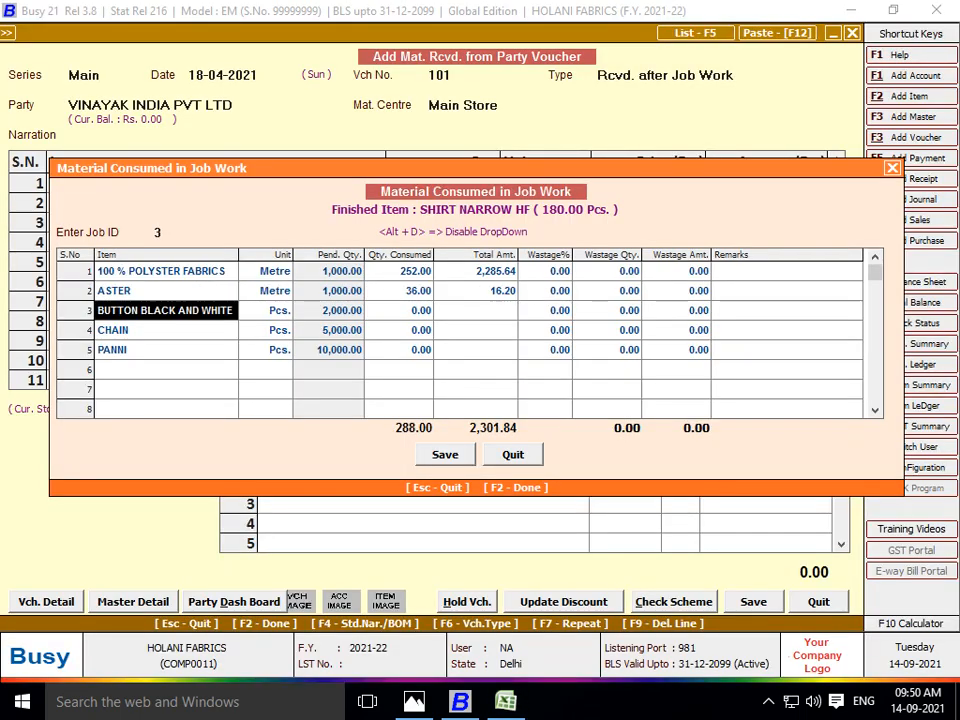
- Check the buttons per piece in the job work invoice, then calculate their consumption in Excel cell A3 with =180*8
key(Return)
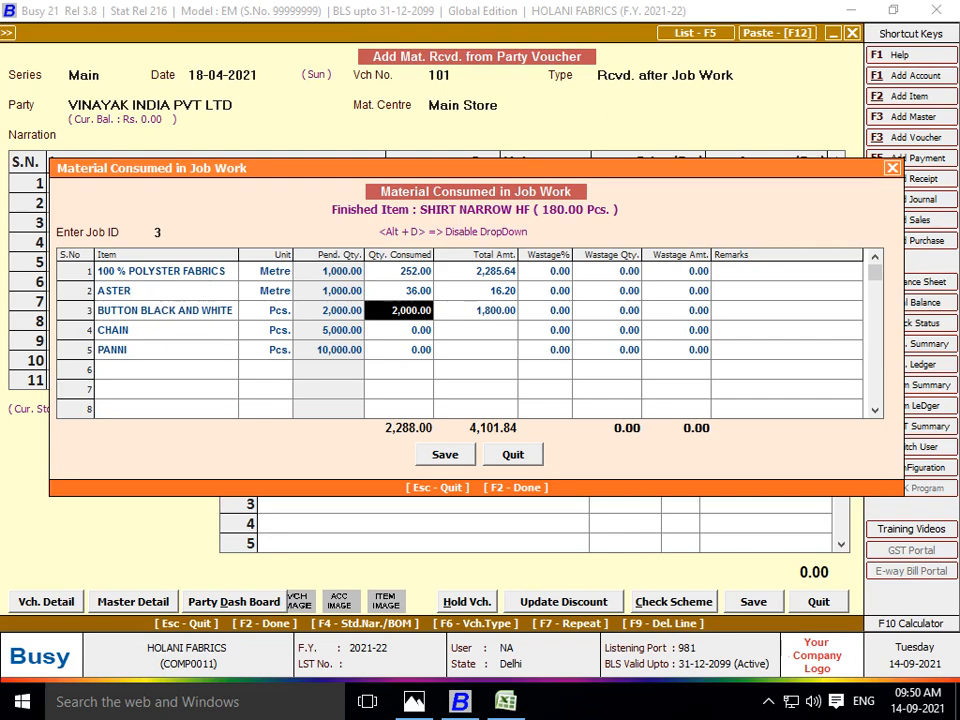
key(alt+Tab)
key(Tab)
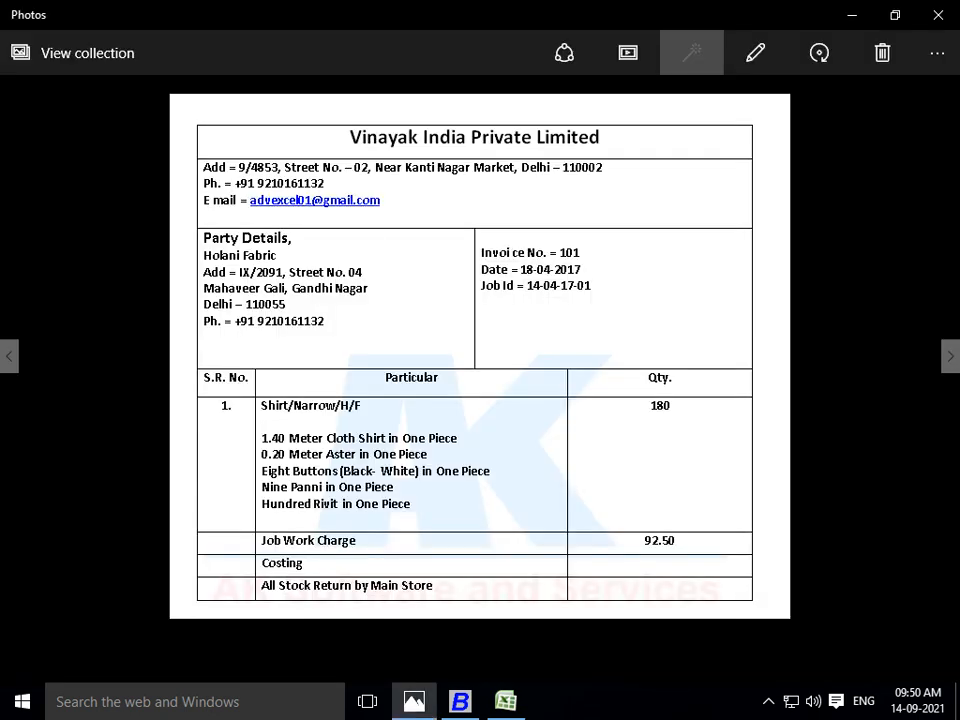
key(alt+Tab)
key(alt+Tab)
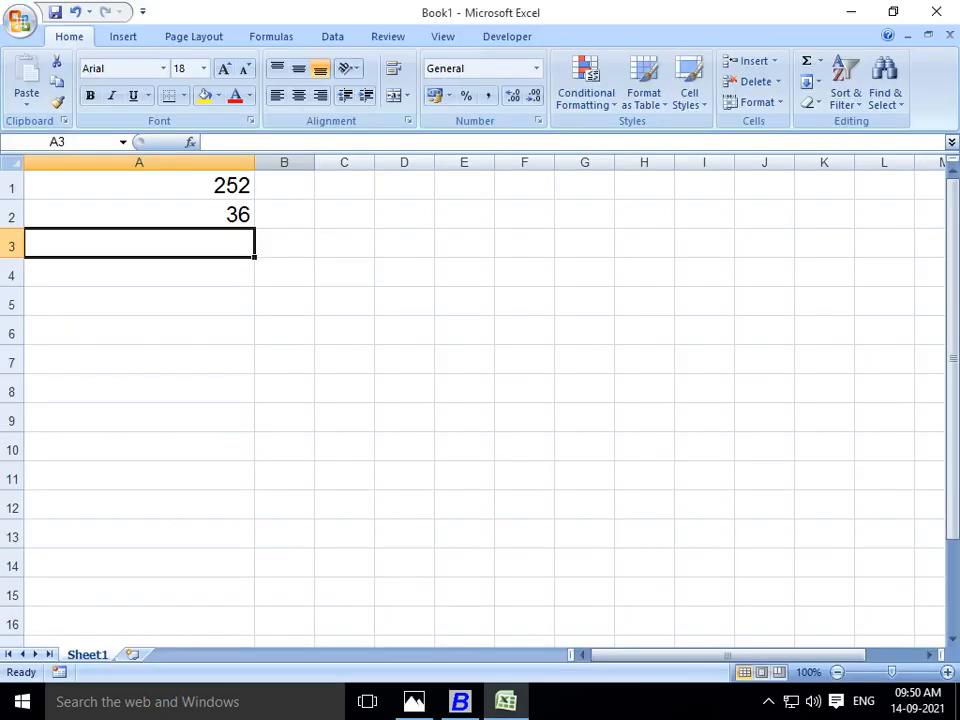
text(=1)
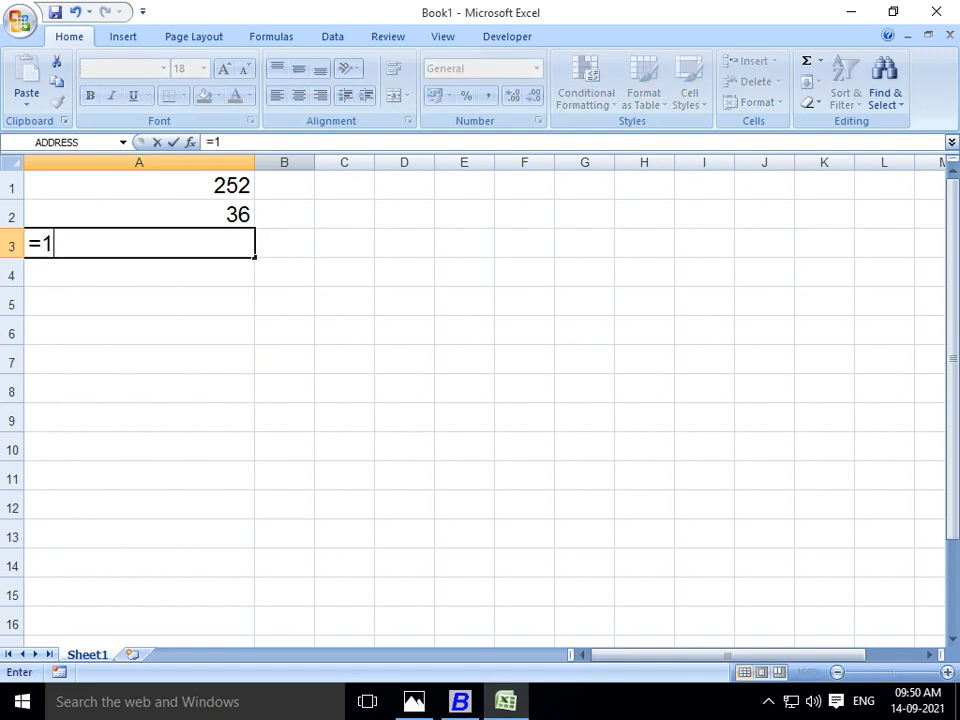
text(80*8)
key(Return)
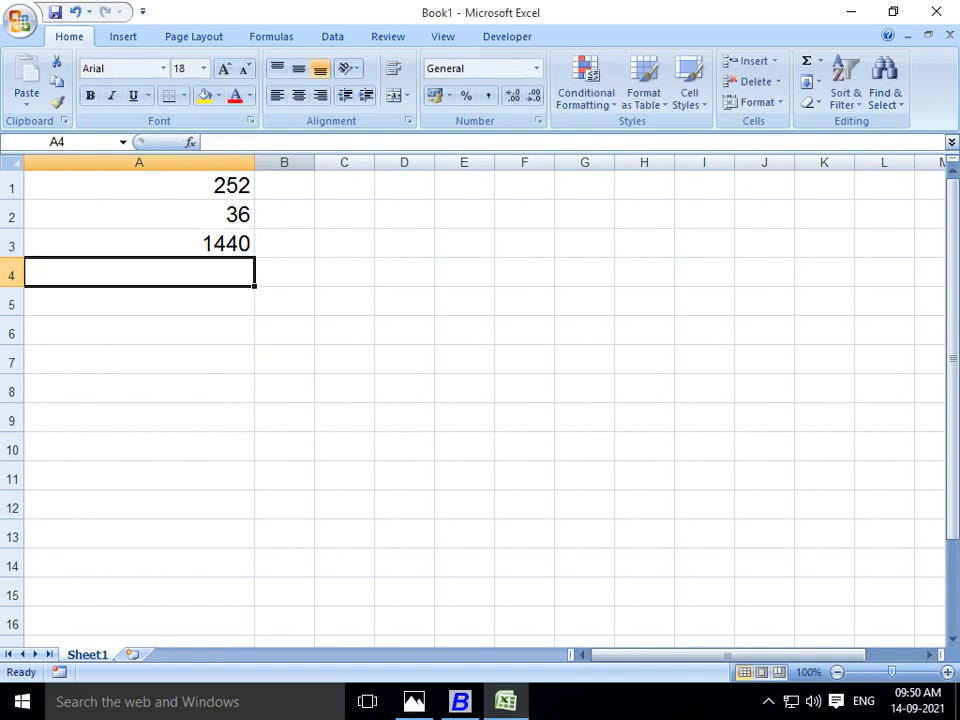
- Switch back to Busy and set the consumed quantity of BUTTON BLACK AND WHITE to 1,440 pieces
key(alt+Tab)
key(alt+Tab)
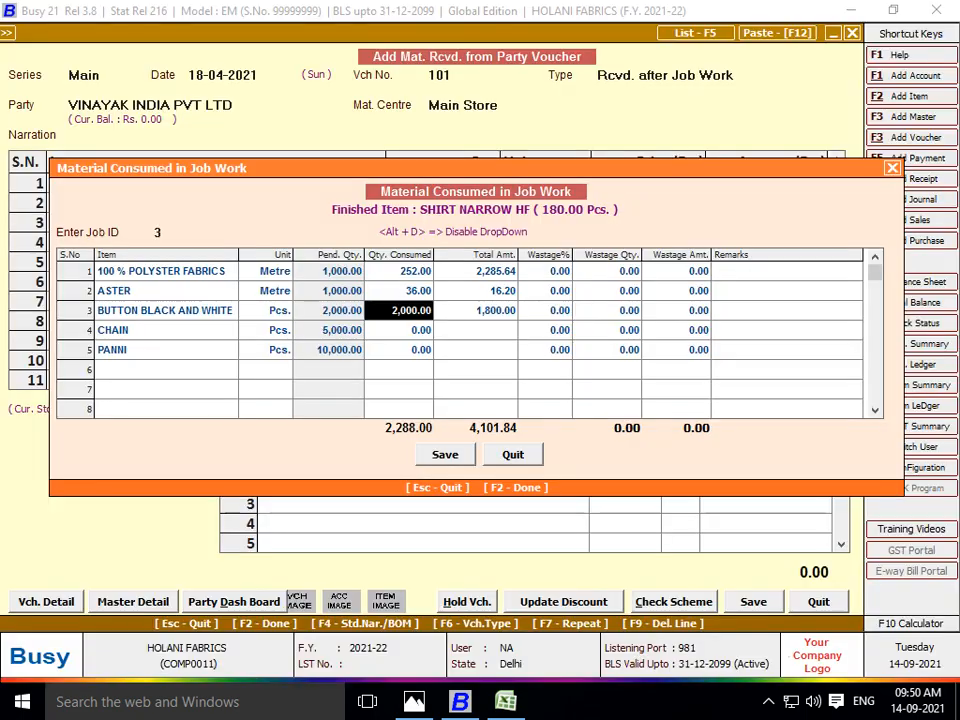
text(1,440)
key(Return)
key(Return)
key(Return)
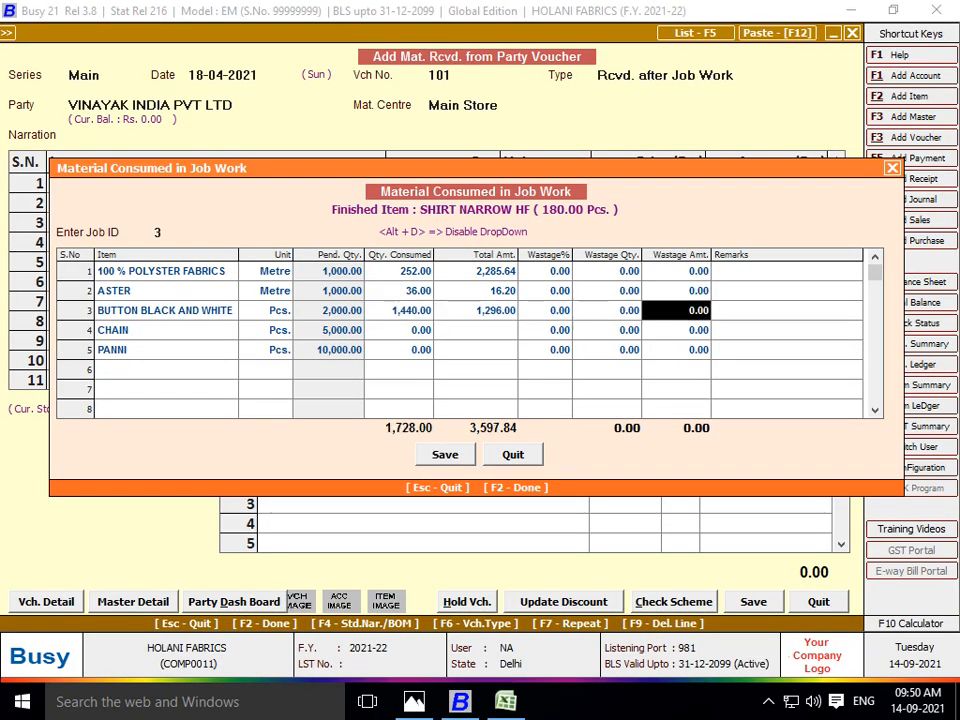
key(Return)
key(Return)
key(Return)
- Check the panni per piece in the job work invoice and calculate its consumption in Excel cell A4 with =180*9
key(alt+Tab)
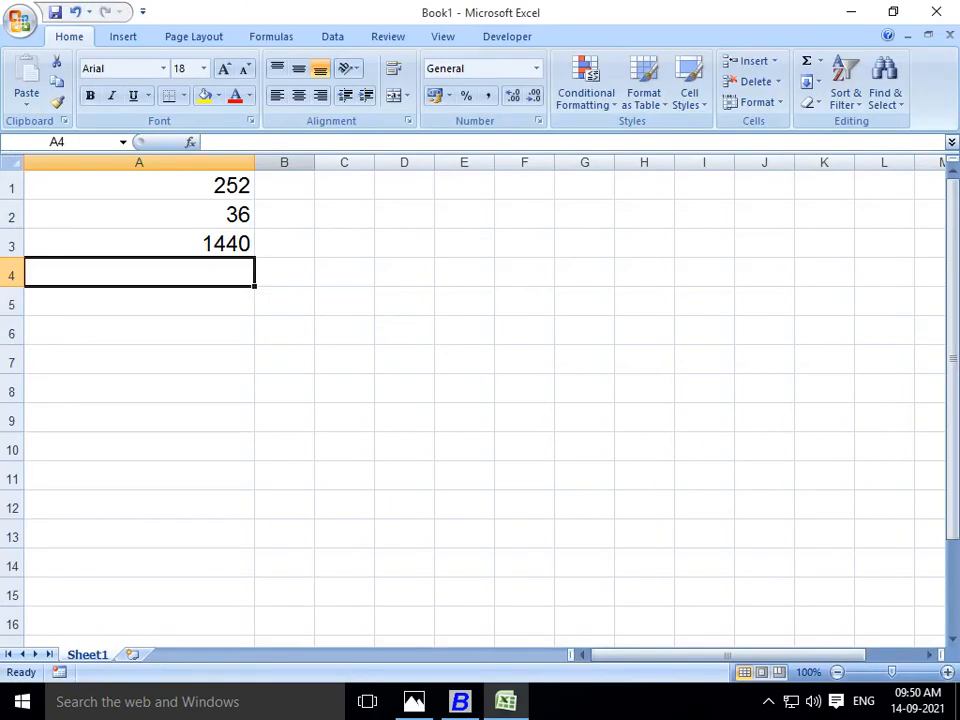
key(alt+Tab)
key(alt+Tab)
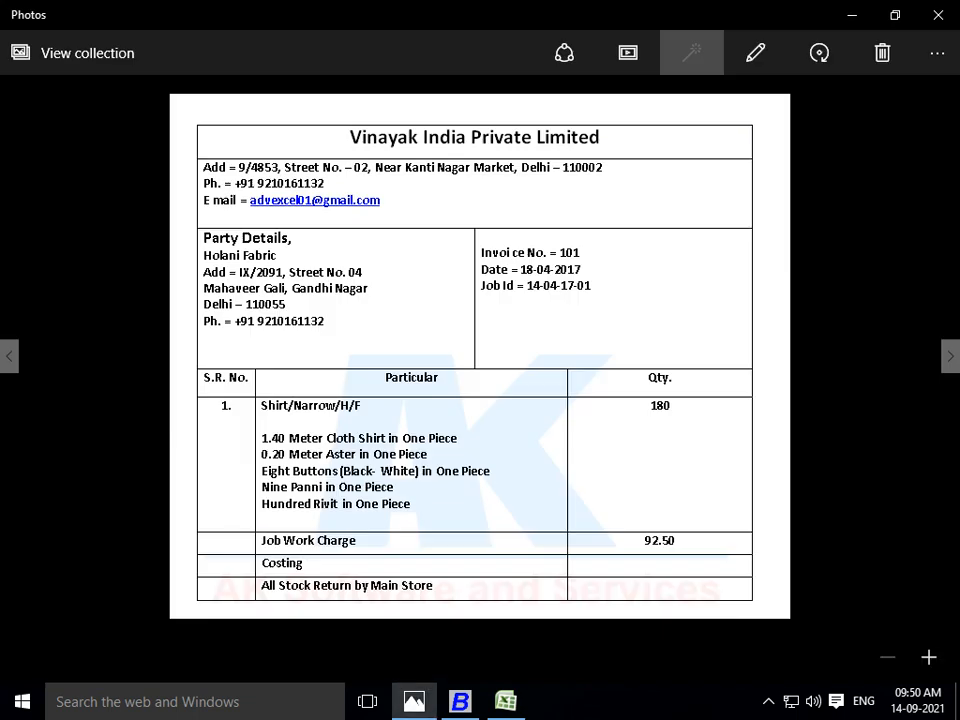
key(alt+Tab)
key(alt+Tab)
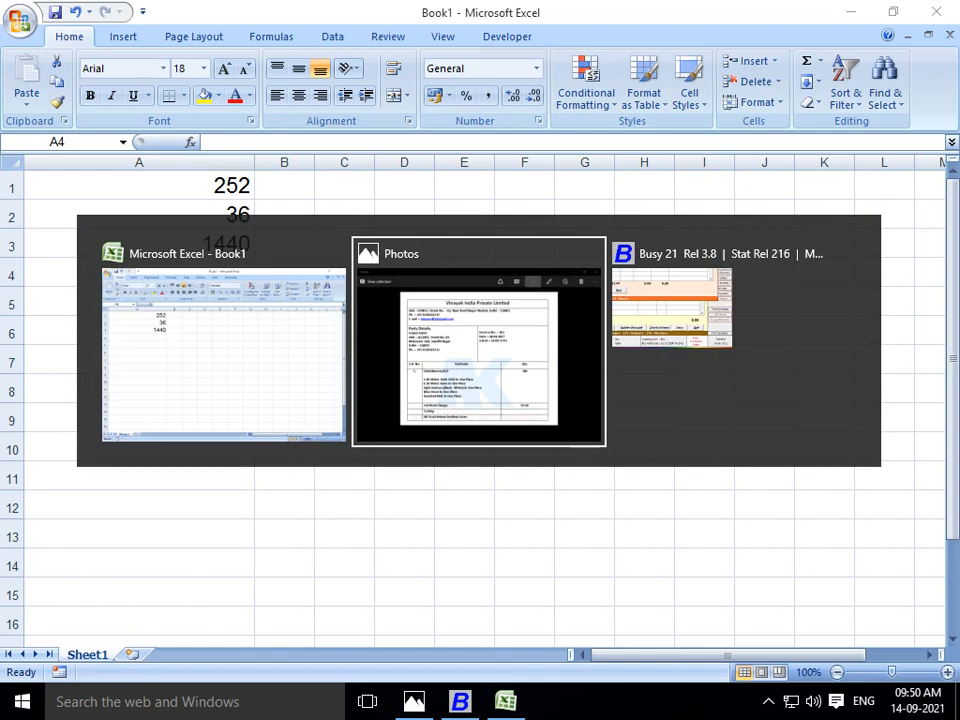
key(alt+Tab)
key(alt+shift+Tab)
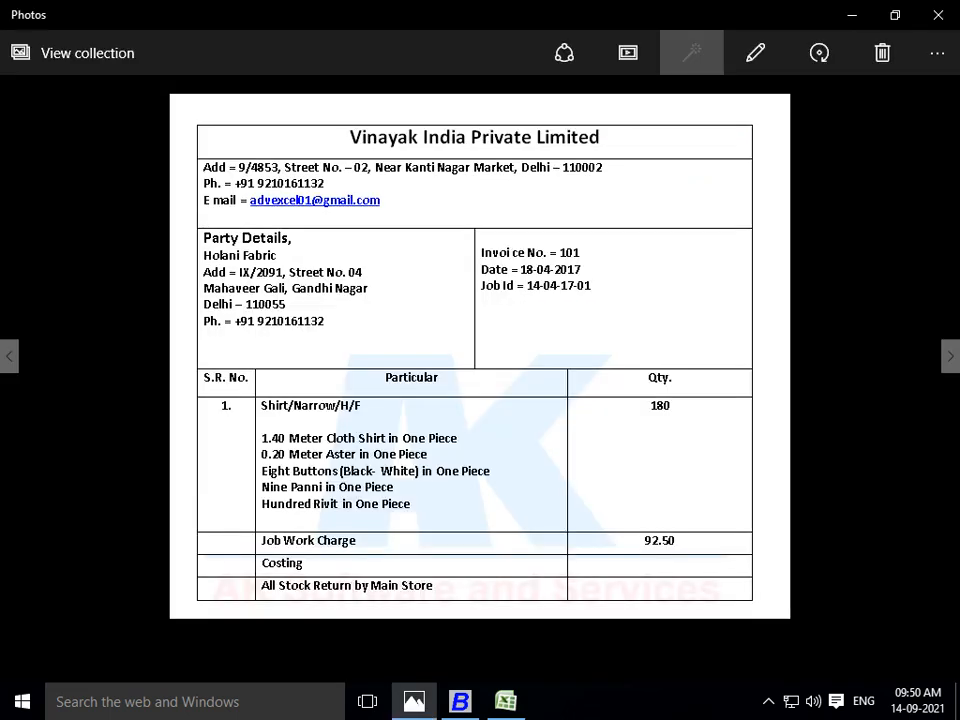
key(alt+Tab)
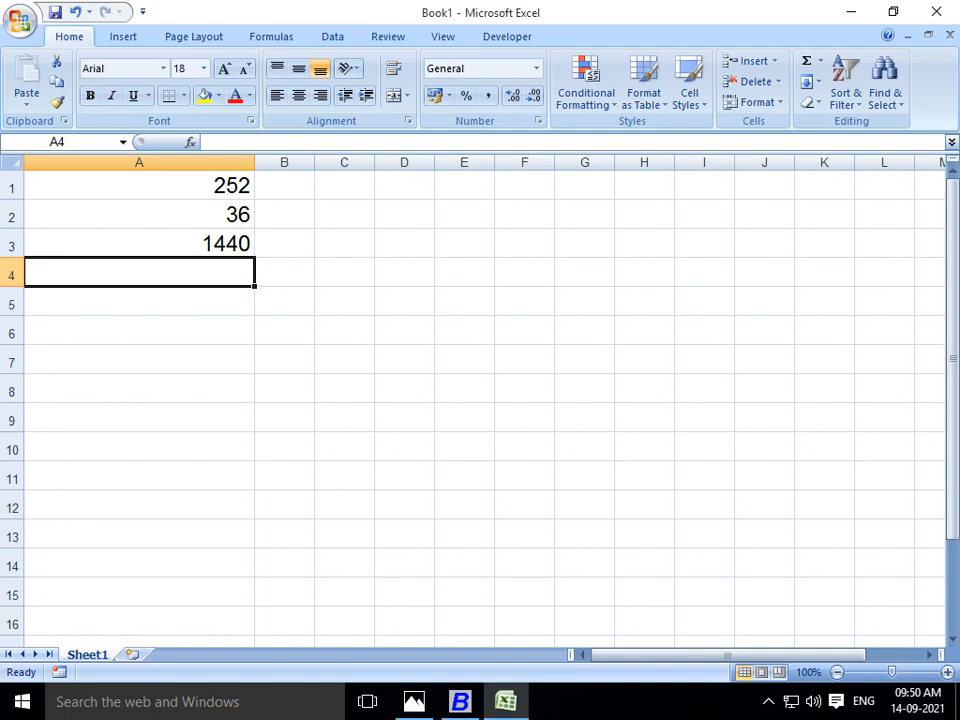
text(=180*)
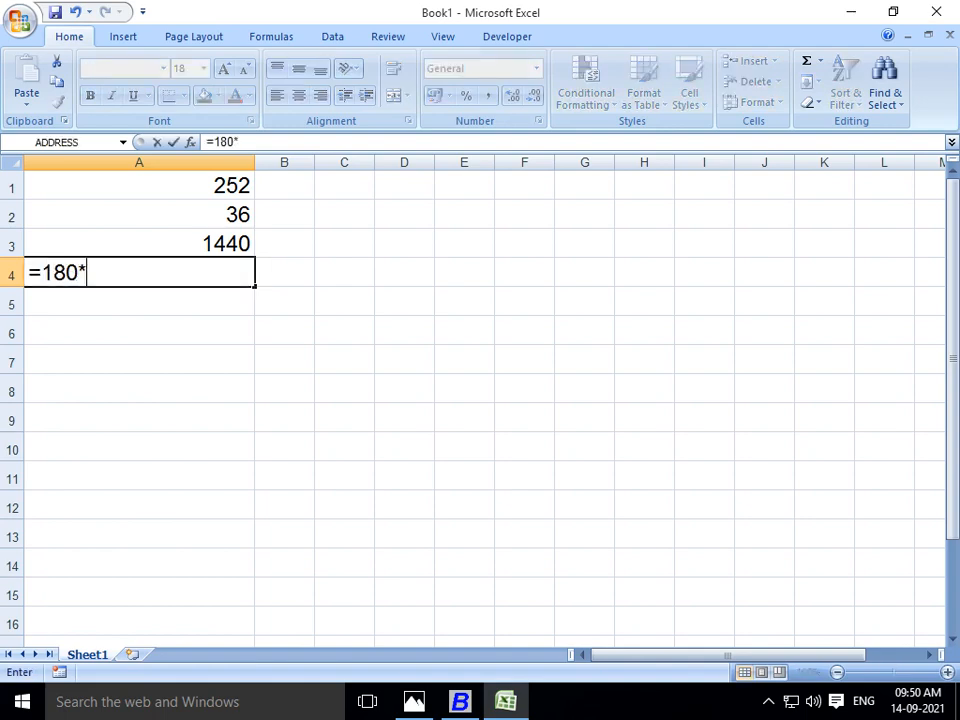
text(9)
key(Return)
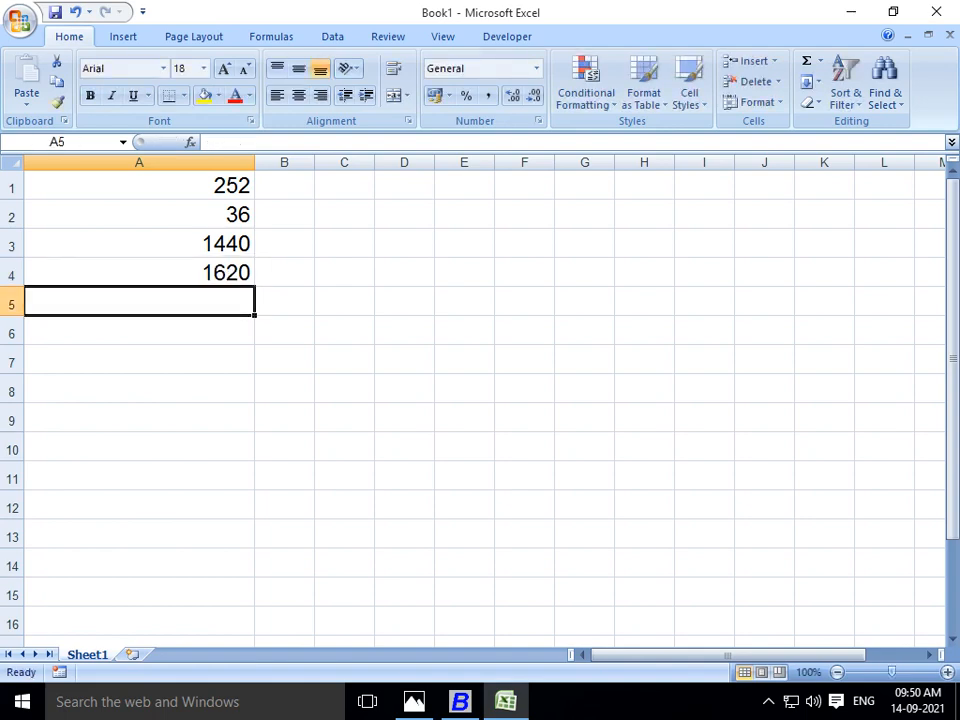
- Switch back to Busy and set the consumed quantity of CHAIN to 1,620 pieces
key(alt+Tab)
key(alt+Tab)
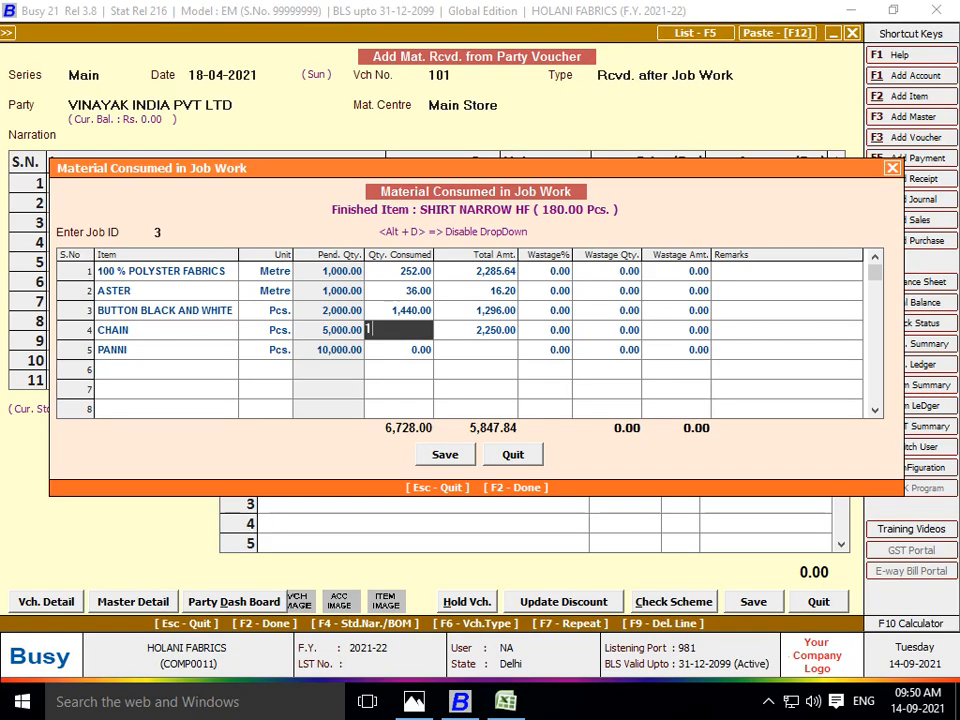
text(1,620)
key(Return)
key(Left)
key(Left)
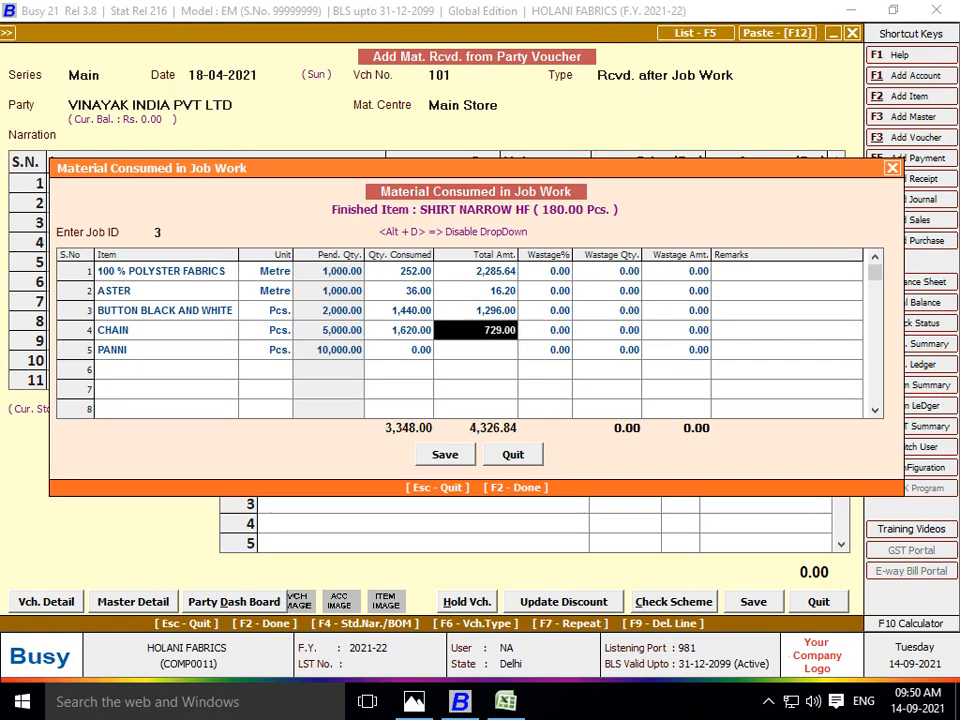
key(Return)
- Replace the CHAIN item in row 4 of the consumed materials with PANNI
key(Left)
key(Left)
key(Left)
key(Left)
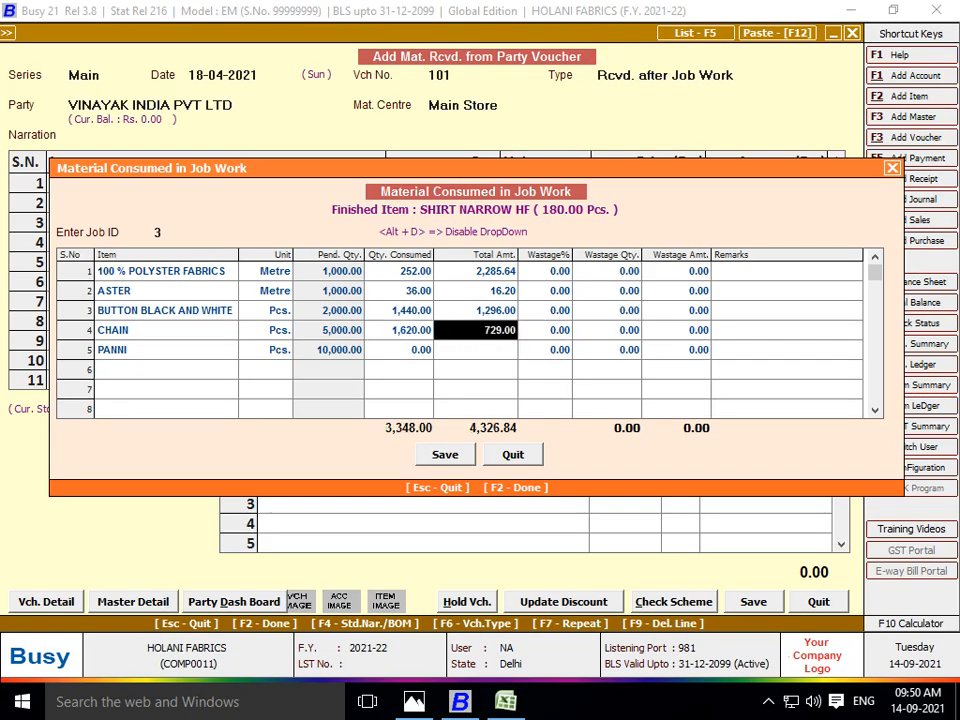
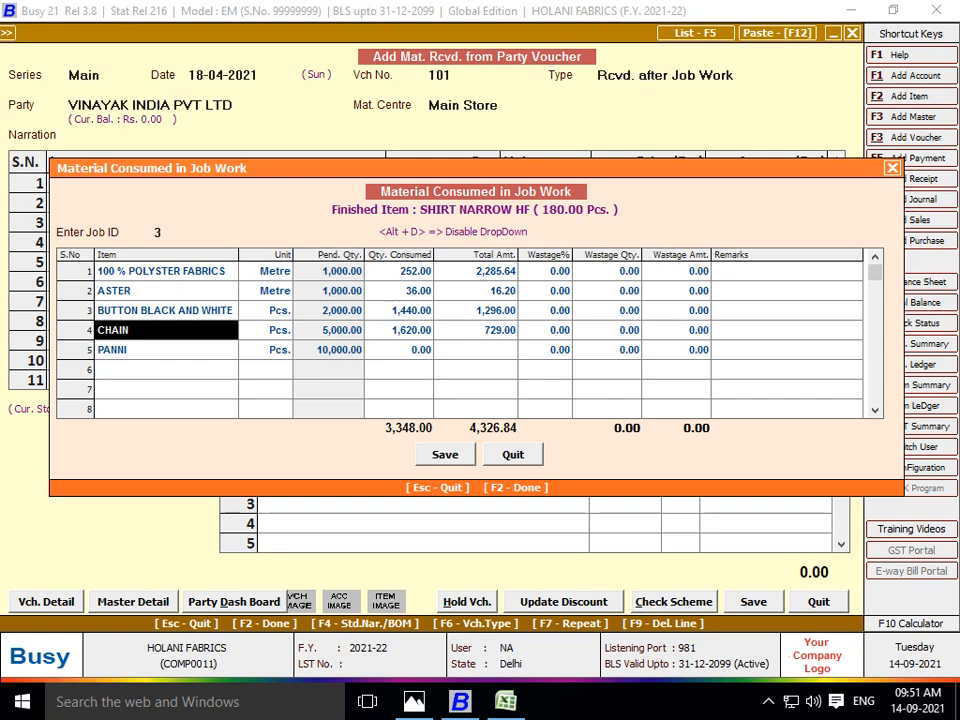
key(BackSpace)
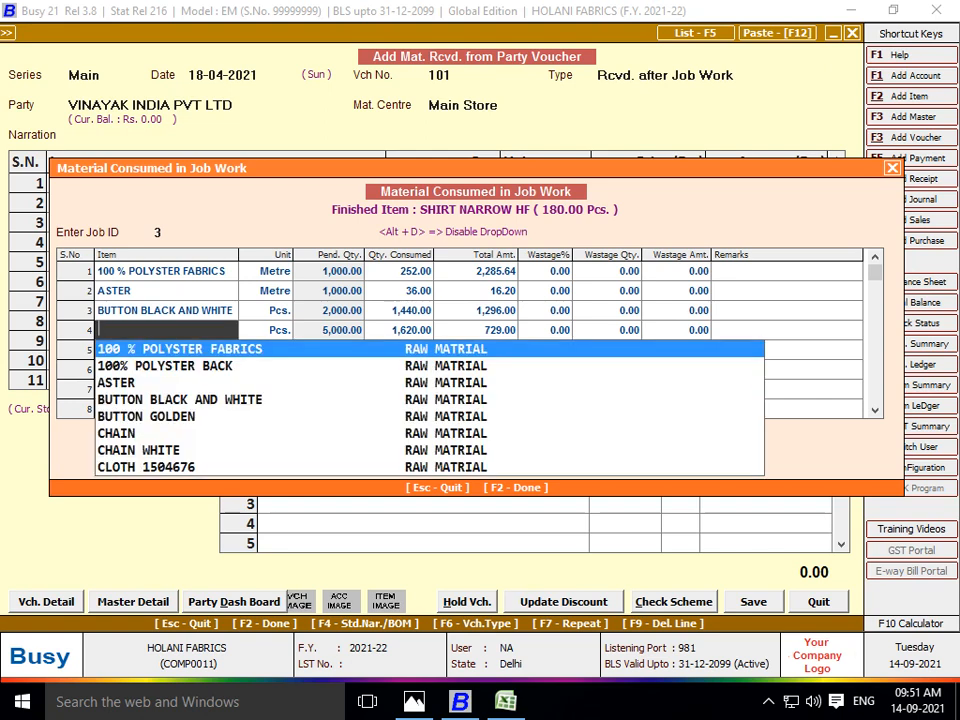
key(Return)
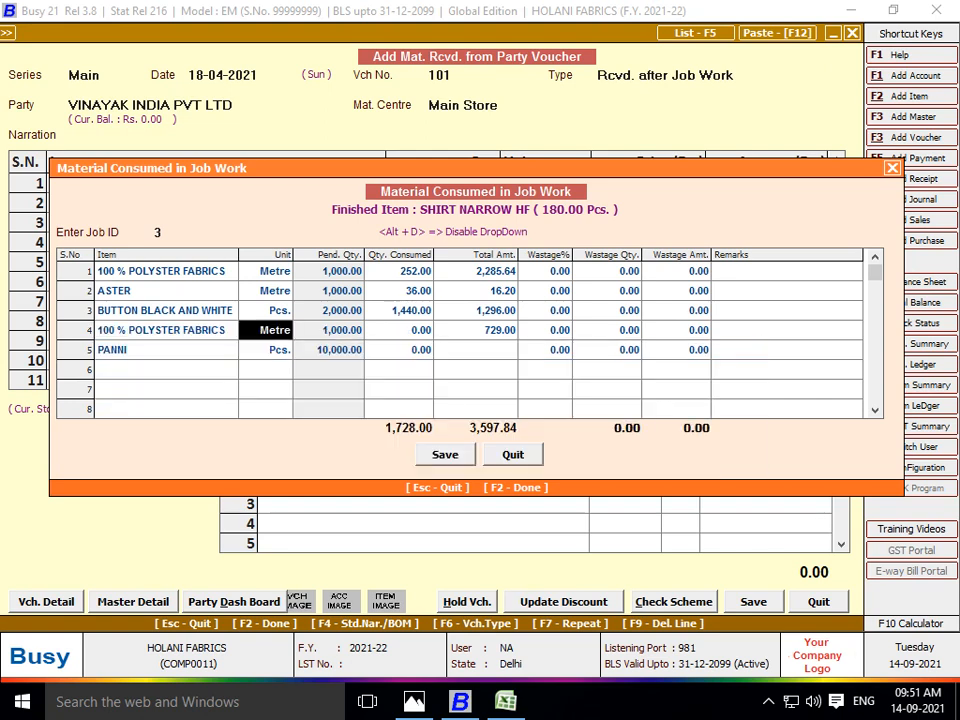
text(PA)
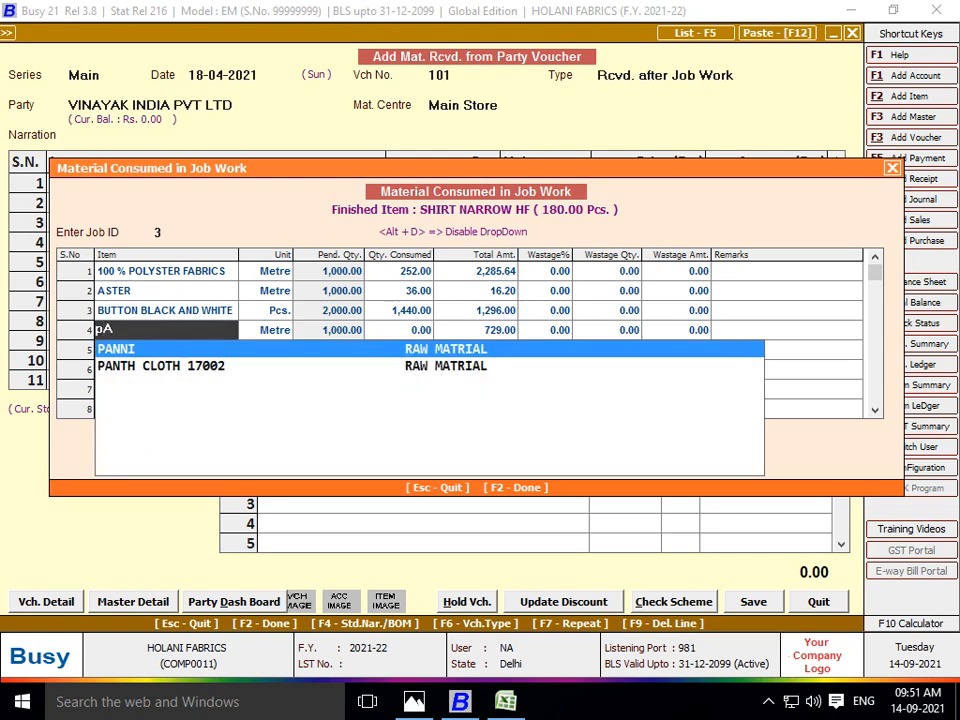
key(Return)
key(Return)
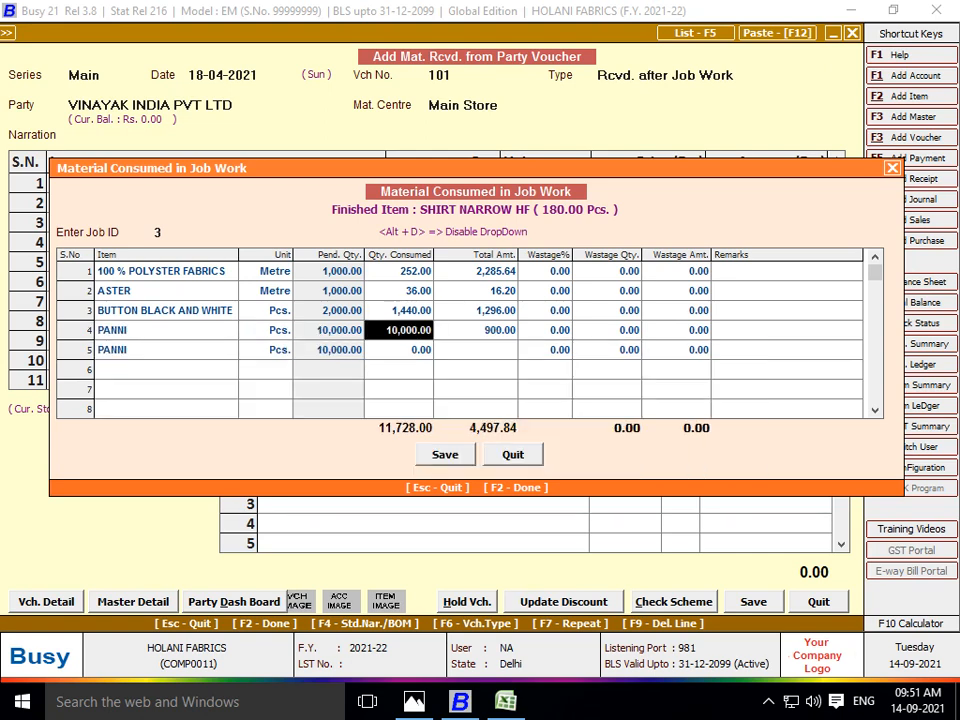
- Set the consumed quantity of PANNI in row 4 to 1,620 pieces
key(alt+Tab)
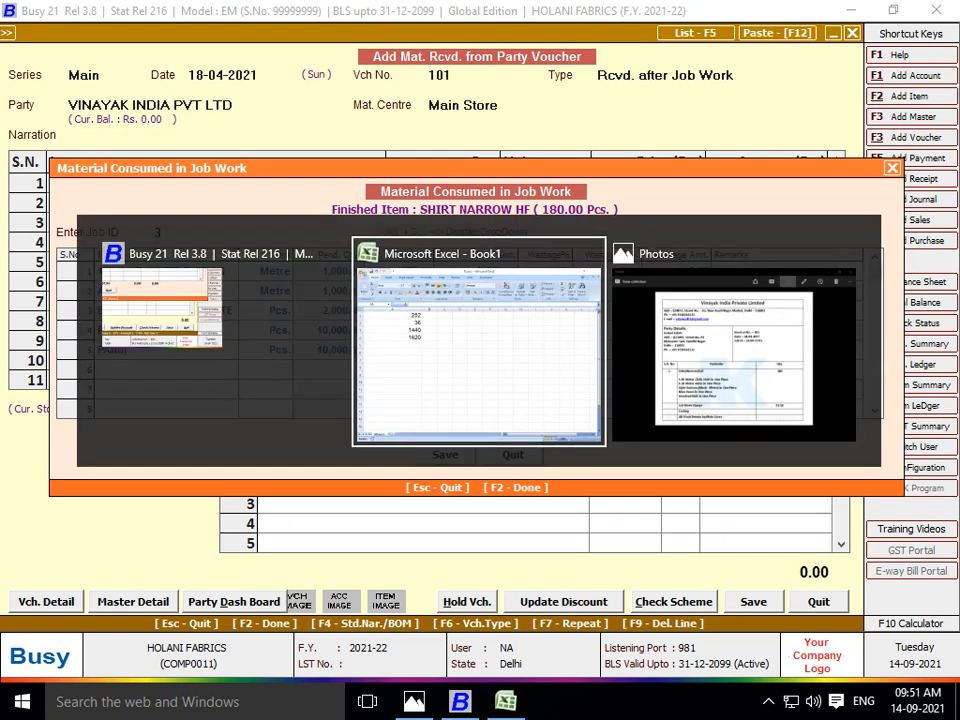
key(alt+Tab)
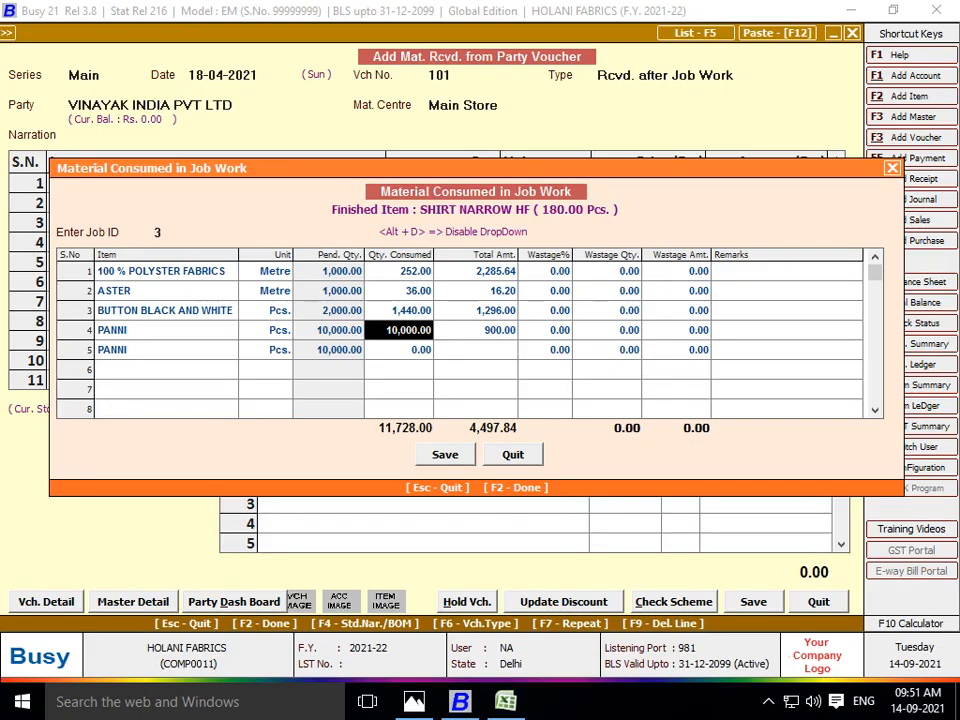
text(1620)
key(Return)
key(Return)
key(Return)
key(Return)
key(Return)
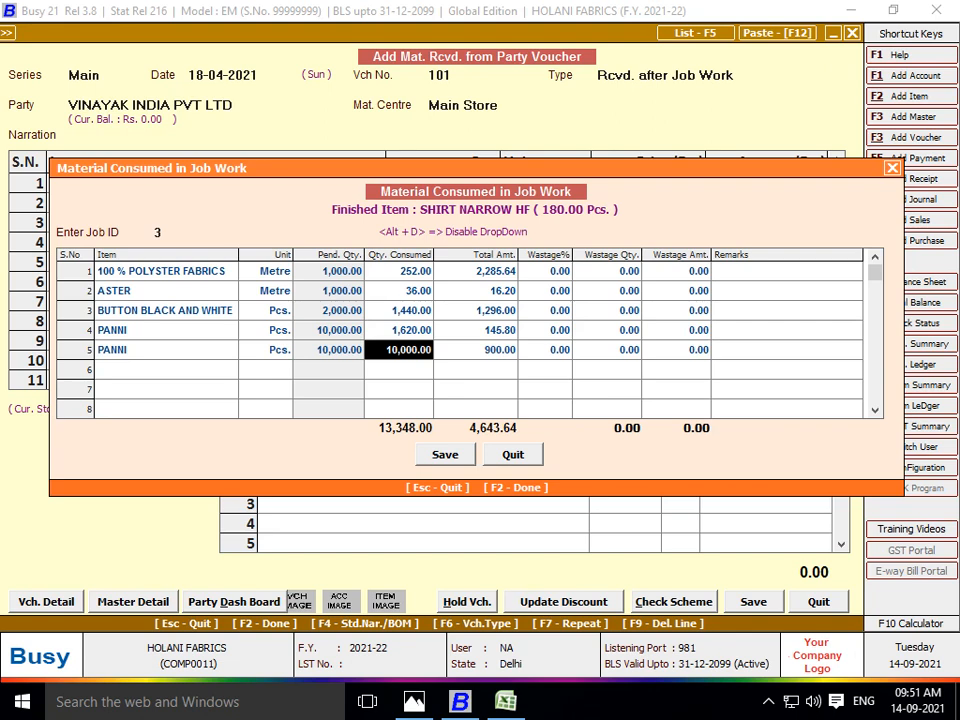
- Set the consumed quantity of the duplicate PANNI entry in row 5 to 0
text(0)
key(Return)
key(Return)
key(Left)
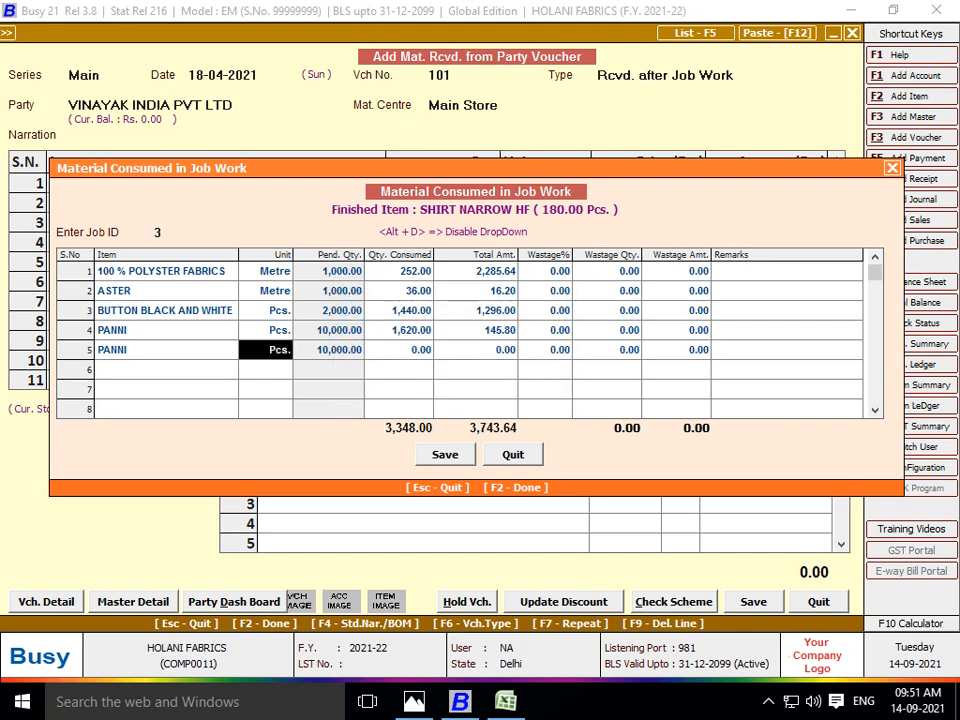
key(Up)
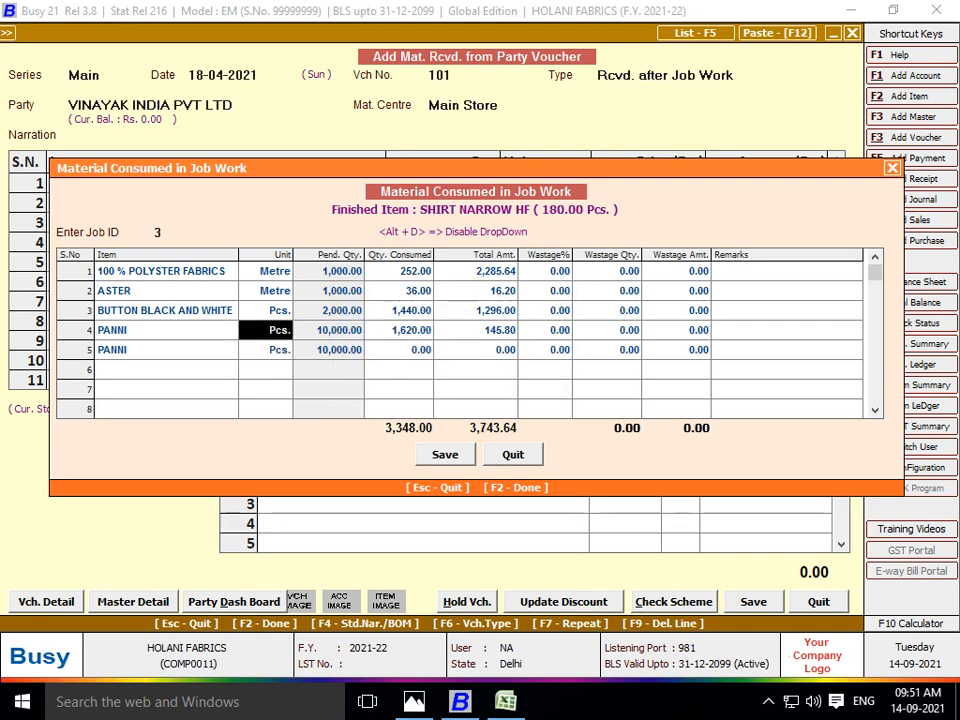
key(Escape)
click(768, 701)
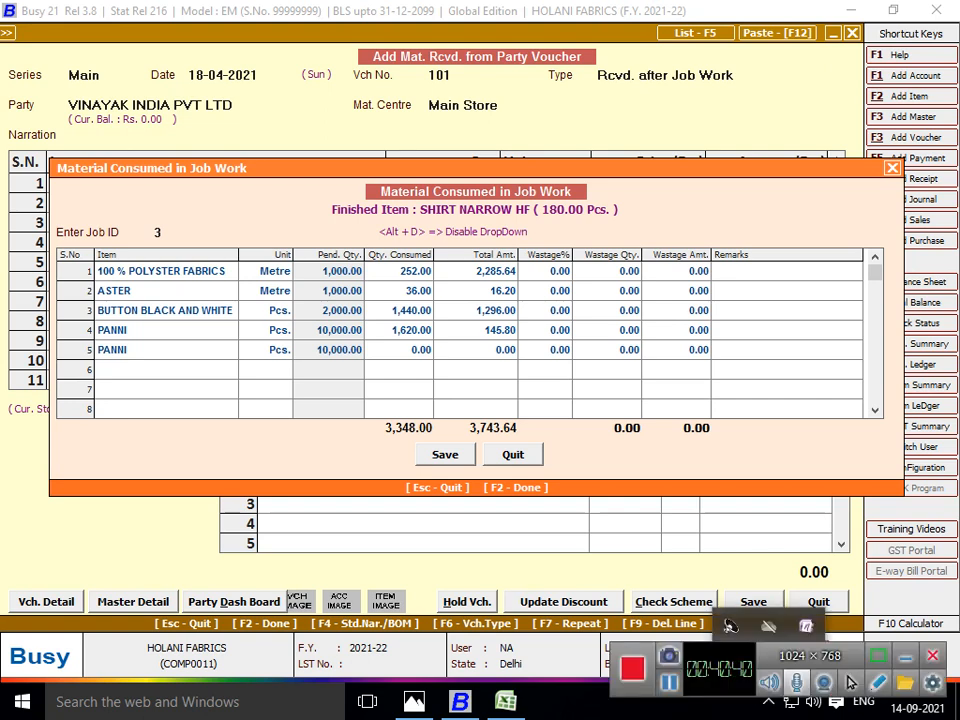
- Set the duplicate PANNI entry's consumed quantity to 1 and try to confirm the consumed material list
text(1)
key(Return)
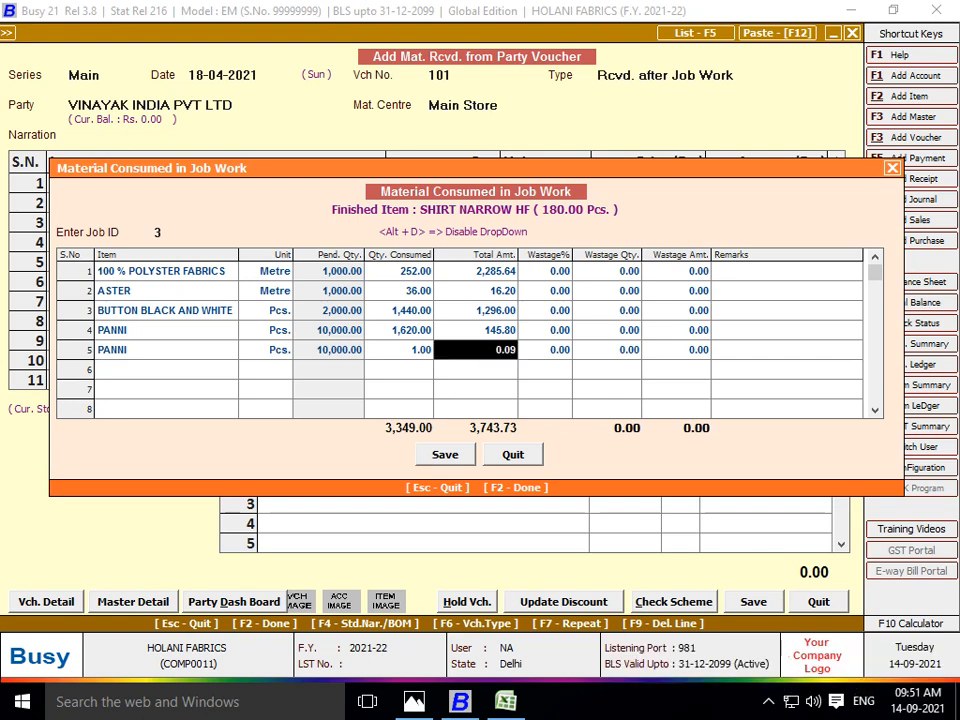
click(544, 349)
key(F2)
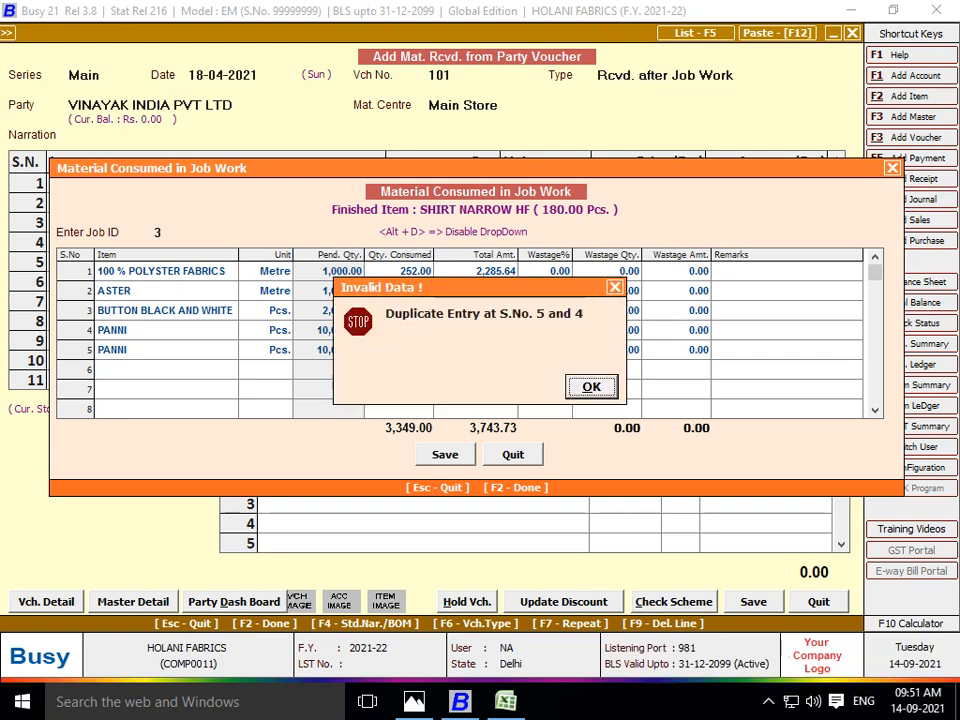
key(Return)
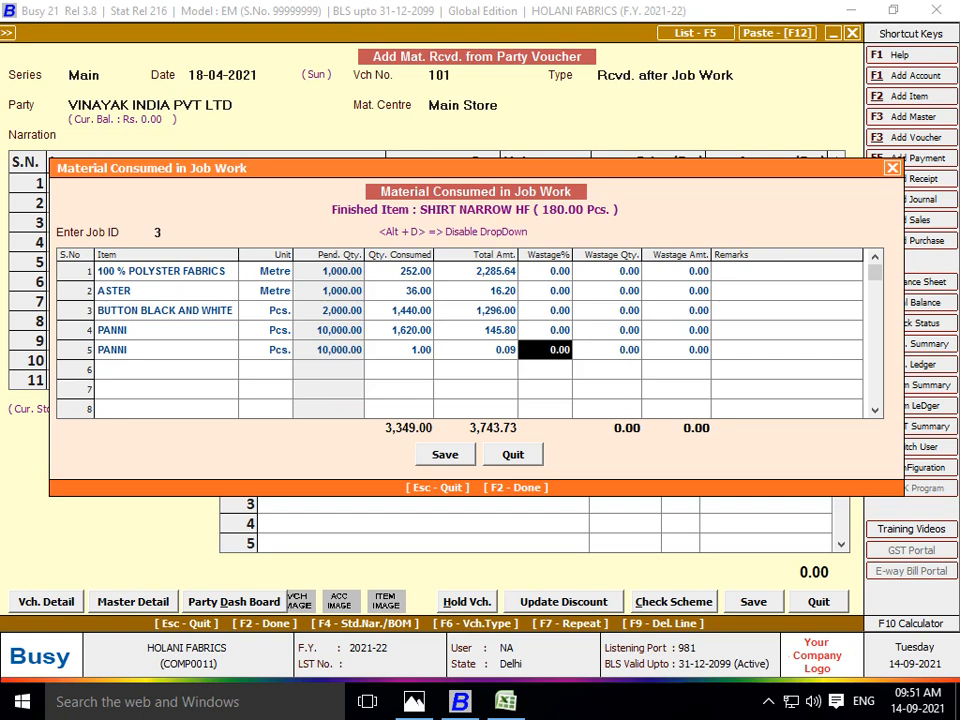
- Replace the duplicate PANNI item in row 5 of the consumed materials with RIVIT
click(544, 329)
click(279, 349)
click(166, 349)
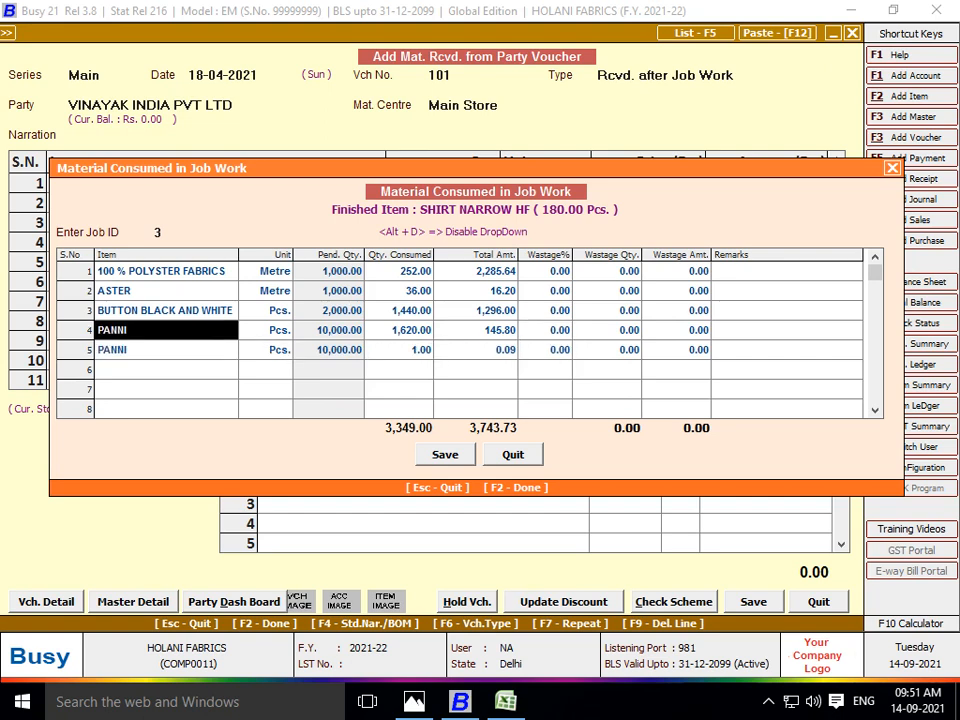
text(RIV)
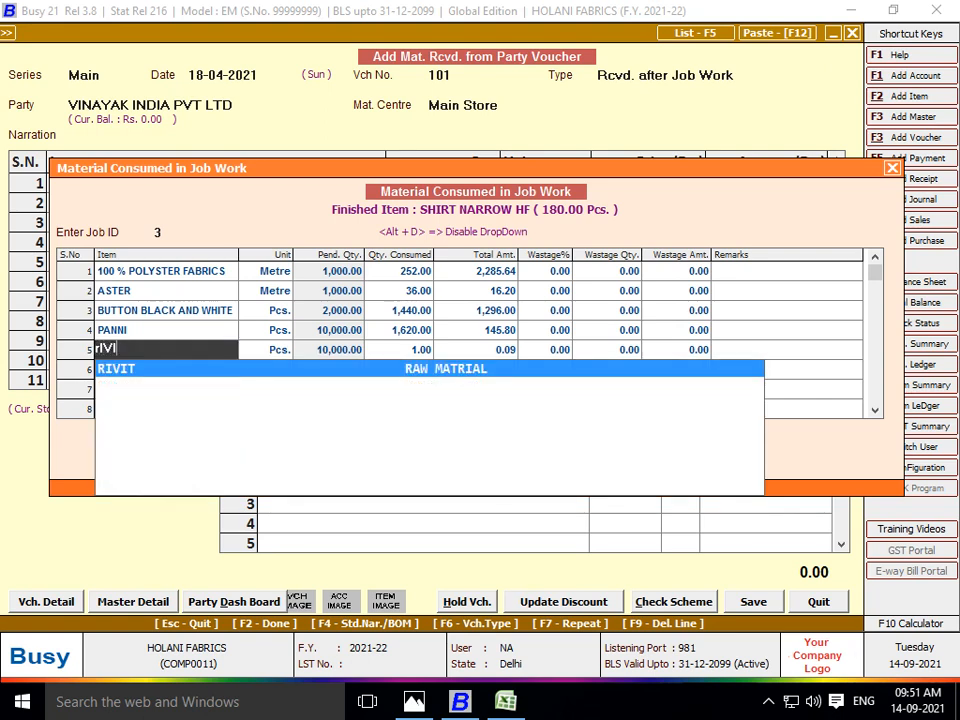
key(Return)
key(Return)
key(Left)
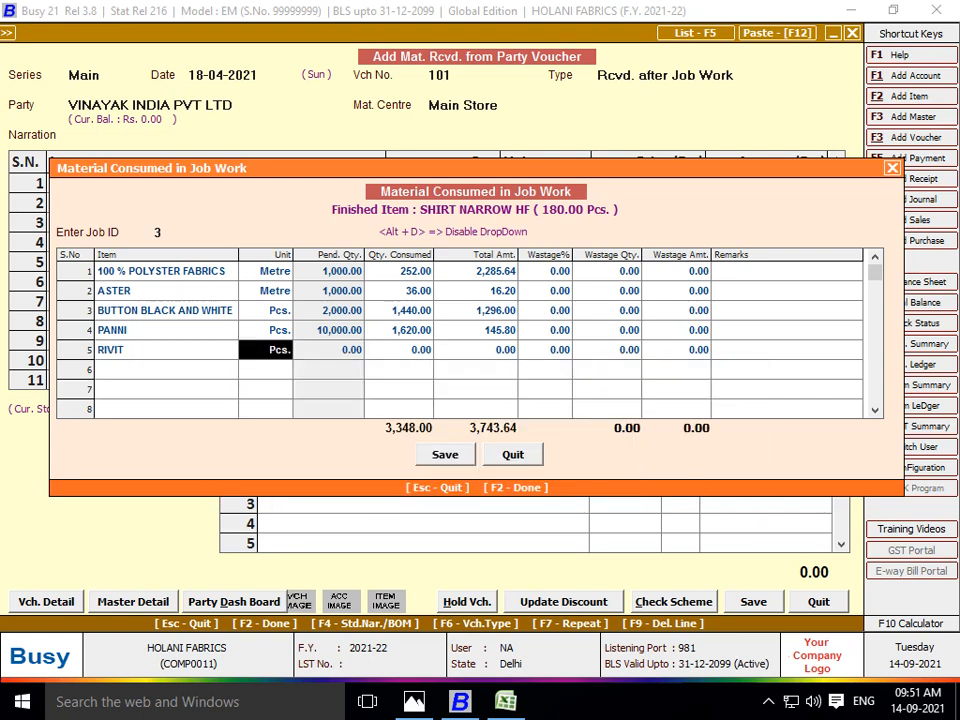
key(Return)
key(Return)
key(Return)
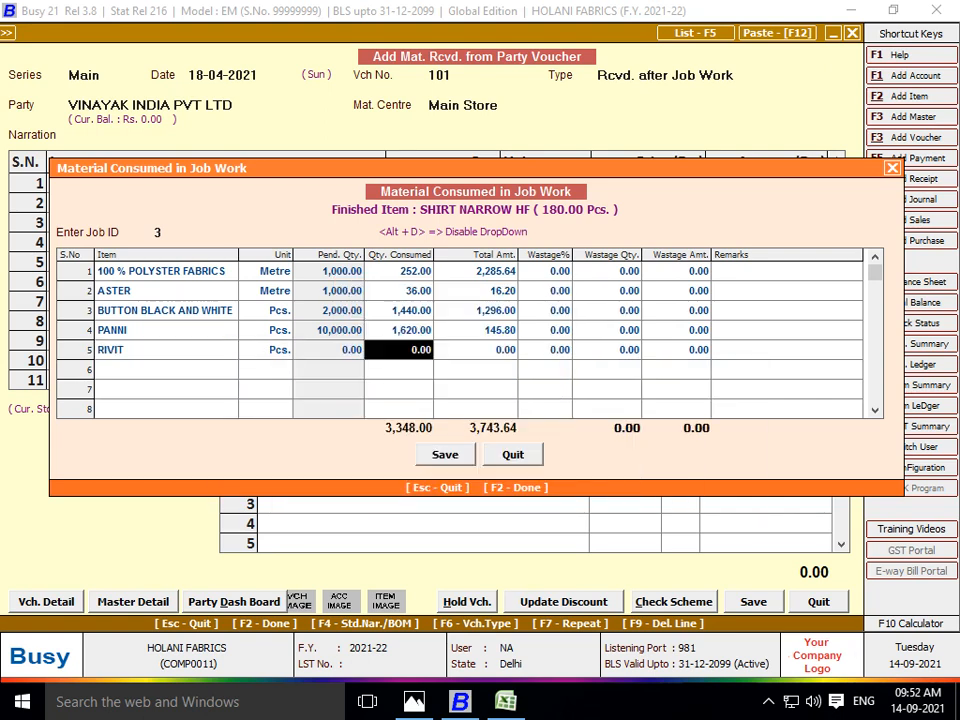
- Set the consumed quantity of RIVIT in row 5 to 1
text(1)
key(Return)
key(Left)
key(Left)
key(Left)
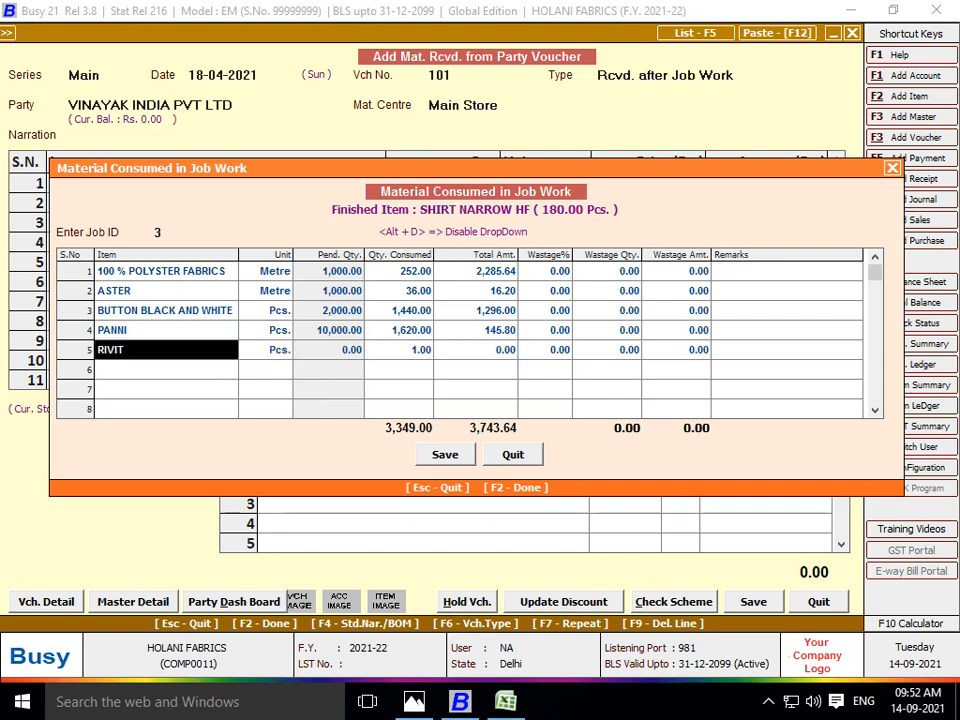
key(Right)
key(Right)
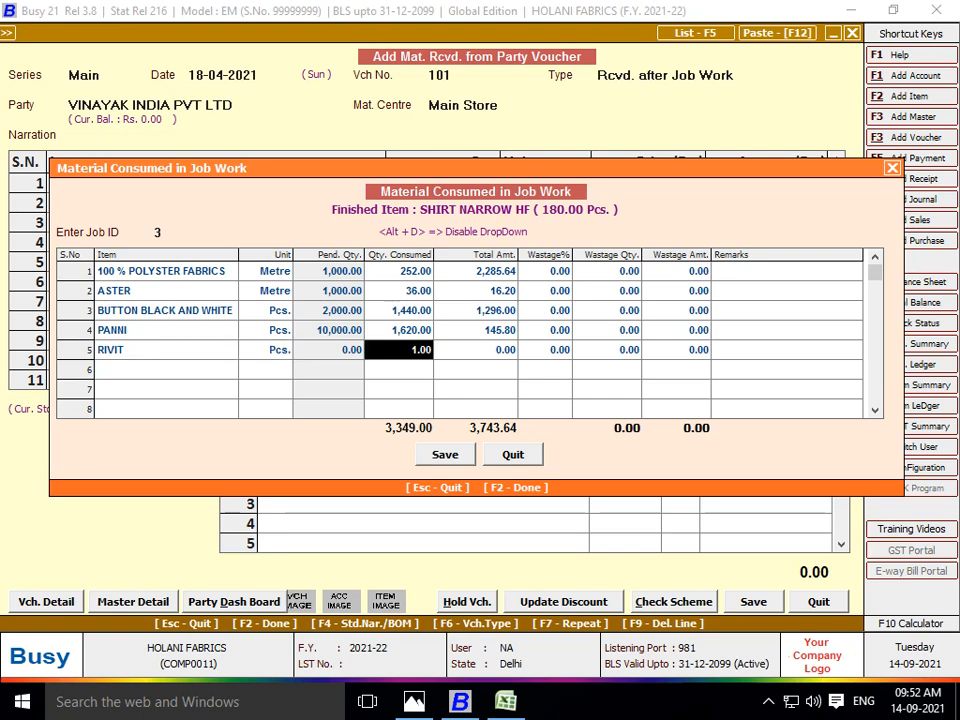
key(Left)
key(Right)
key(Left)
key(Left)
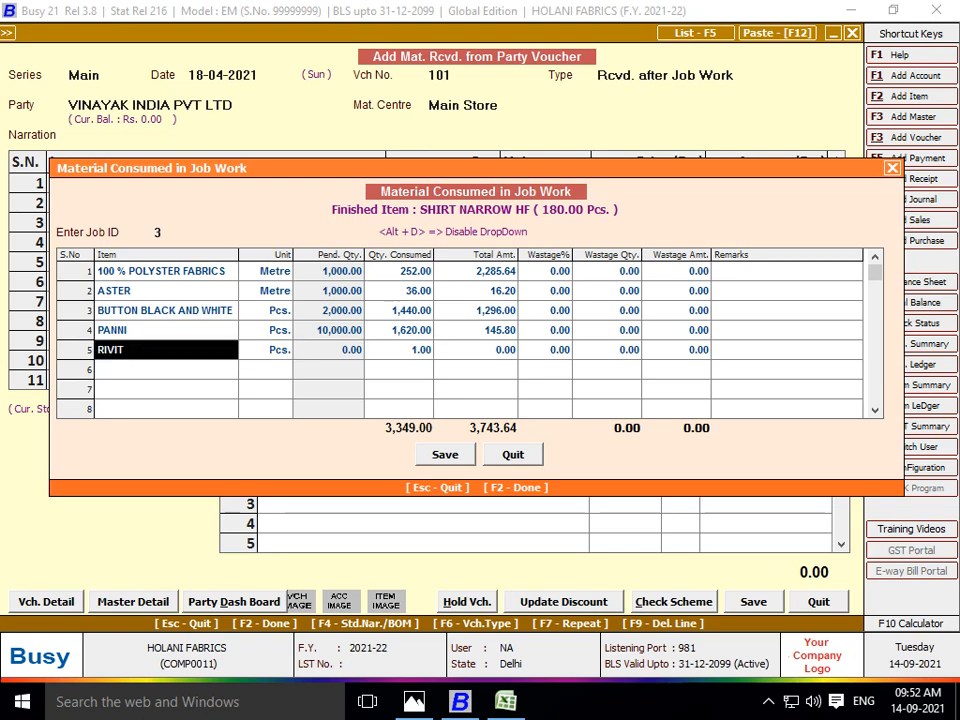
- Replace RIVIT in row 5 of the consumed materials with CHAIN
key(BackSpace)
key(BackSpace)
key(BackSpace)
key(BackSpace)
key(BackSpace)
text(C)
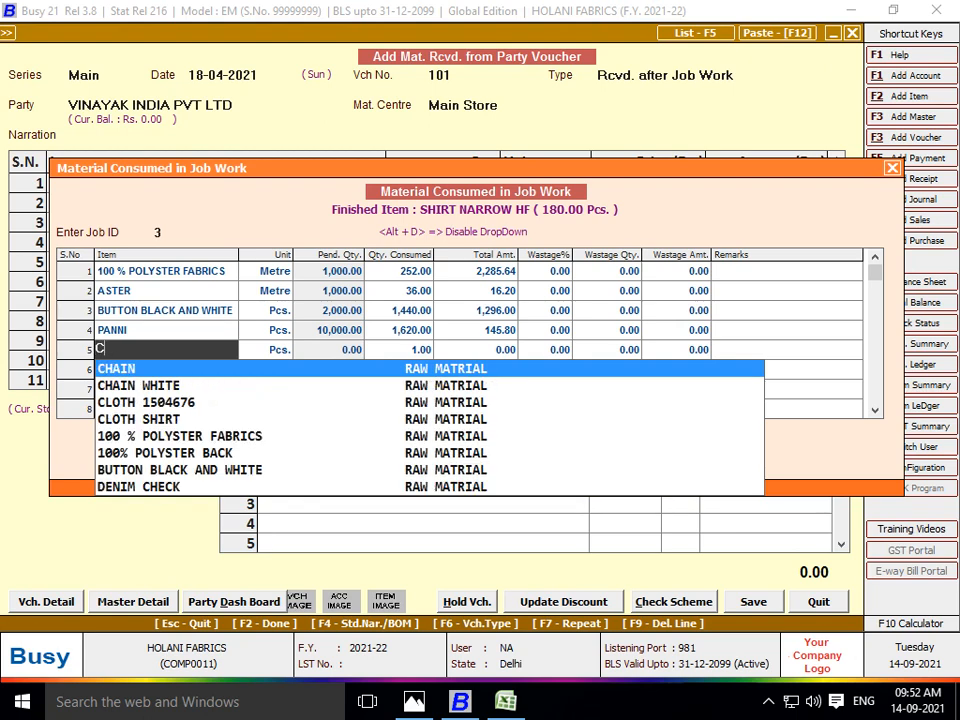
text(HA)
key(Return)
key(Return)
- Set CHAIN's consumed quantity to 1 and save the consumed material list
text(1)
key(Return)
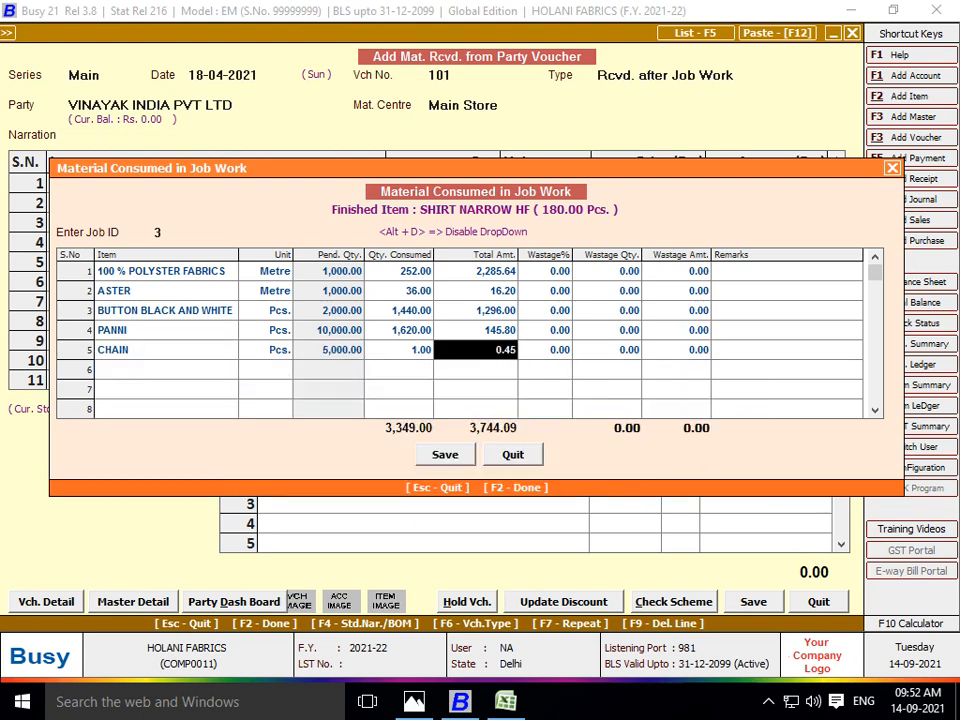
key(F2)
key(Return)
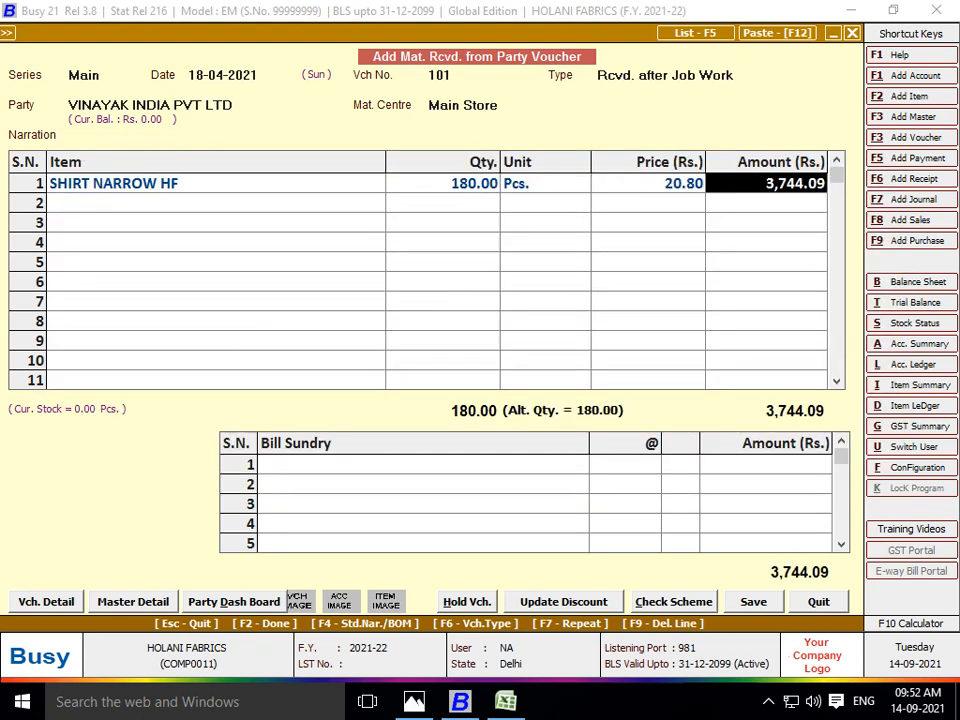
- Start a new bill sundry master named JOB WORK A/C, with type Additive and nature Others
key(Return)
key(Return)
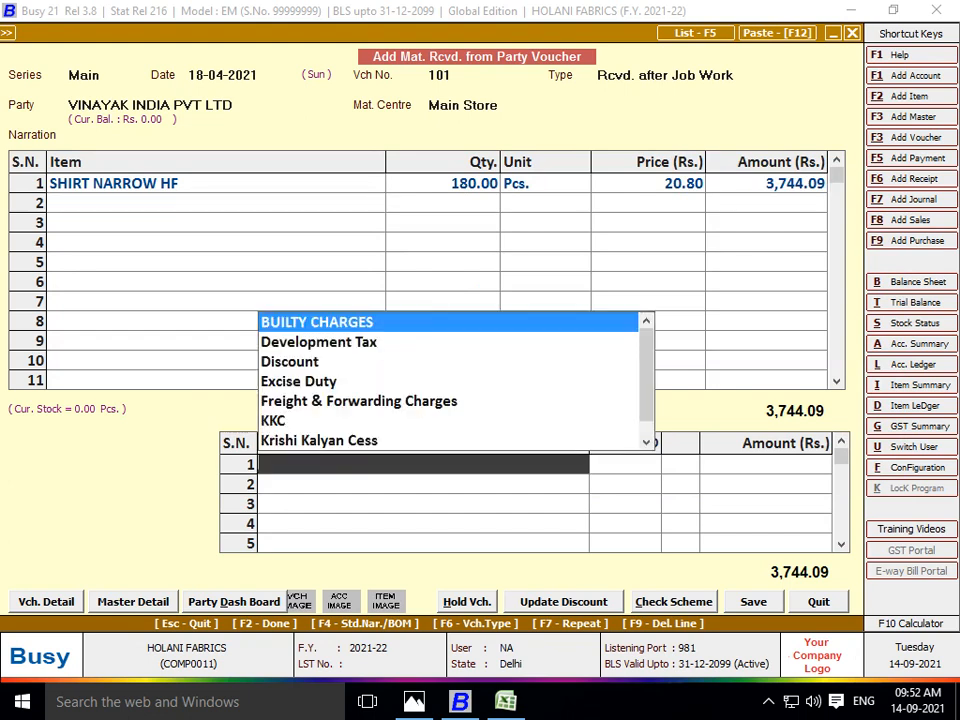
key(F3)
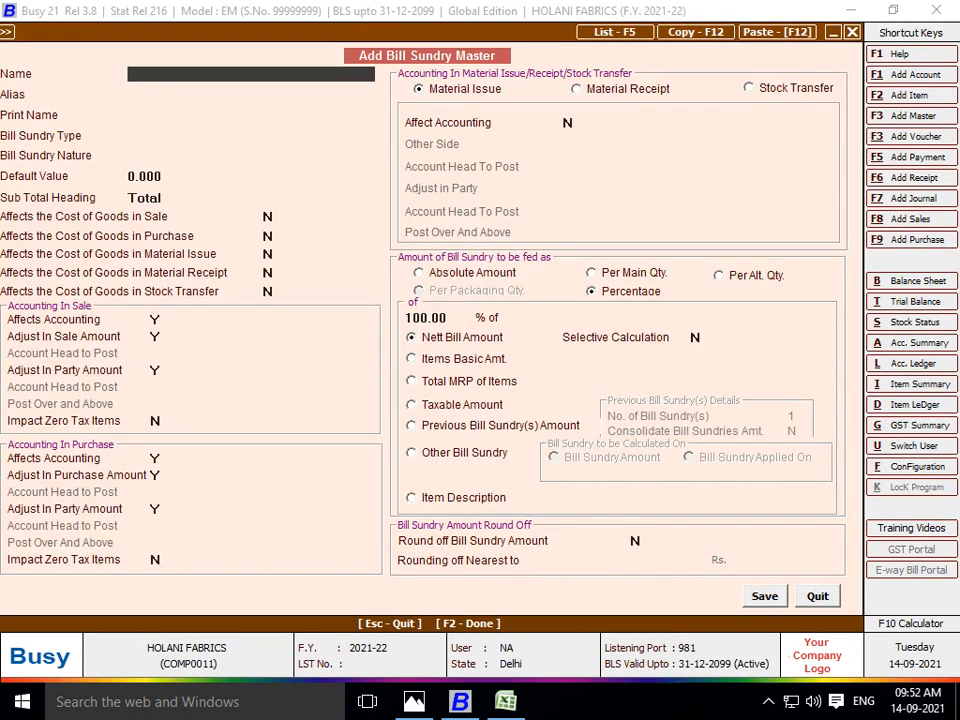
text(JOB WORK A)
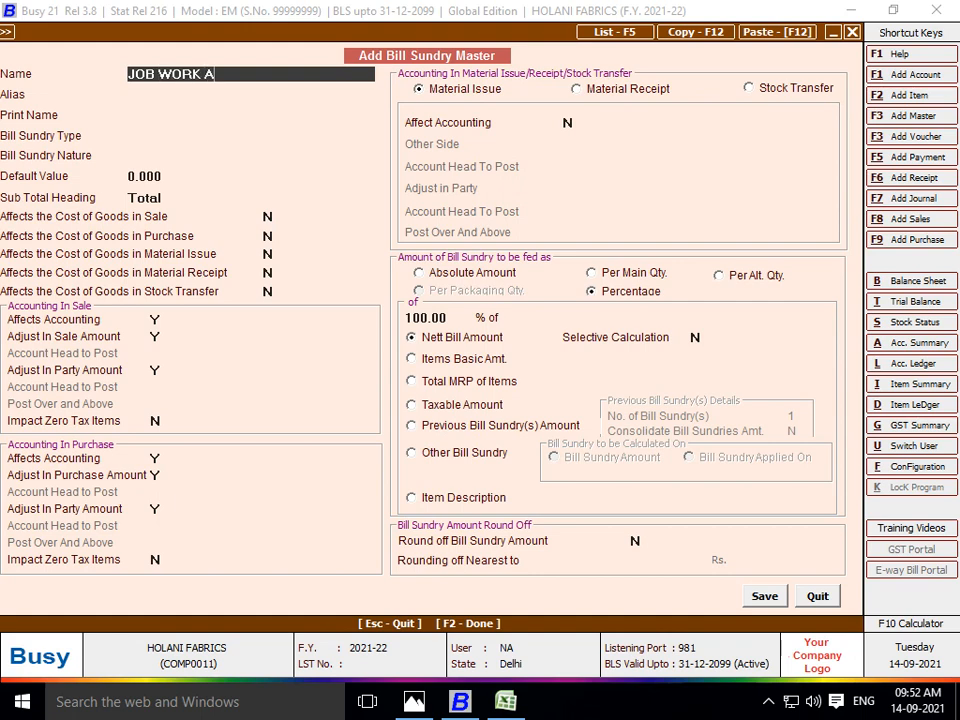
key(BackSpace)
text(C)
key(BackSpace)
text(A/C)
key(Return)
key(Return)
key(Return)
key(Return)
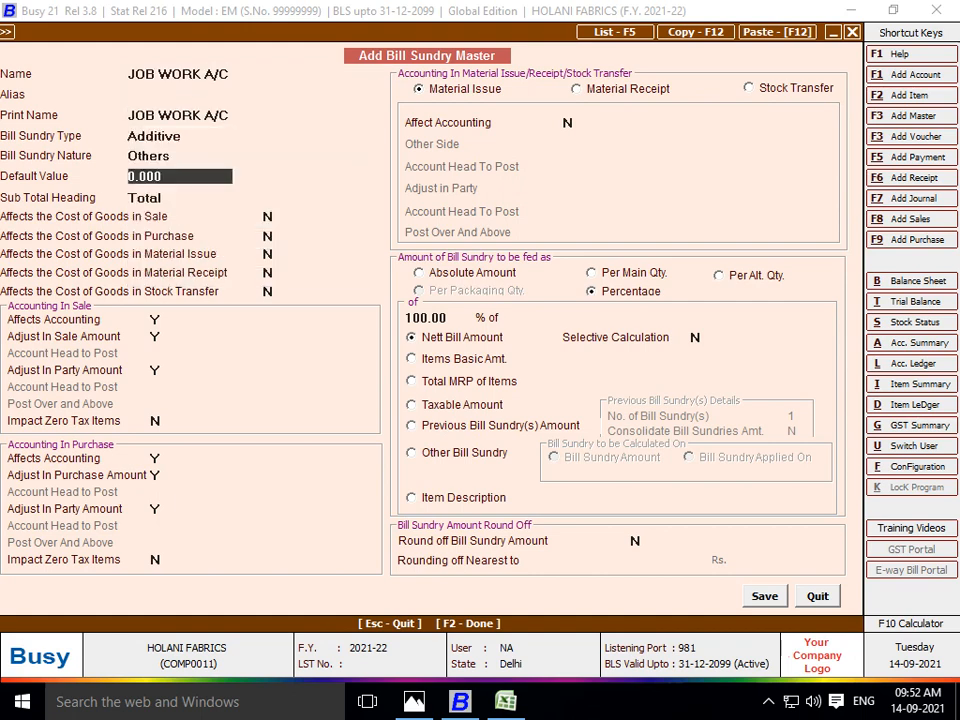
- Make the bill sundry affect the cost of goods in purchase, material issue, material receipt and stock transfer, but not in sale
key(Return)
key(Return)
key(Return)
key(y)
key(Return)
key(y)
key(Return)
key(y)
key(Return)
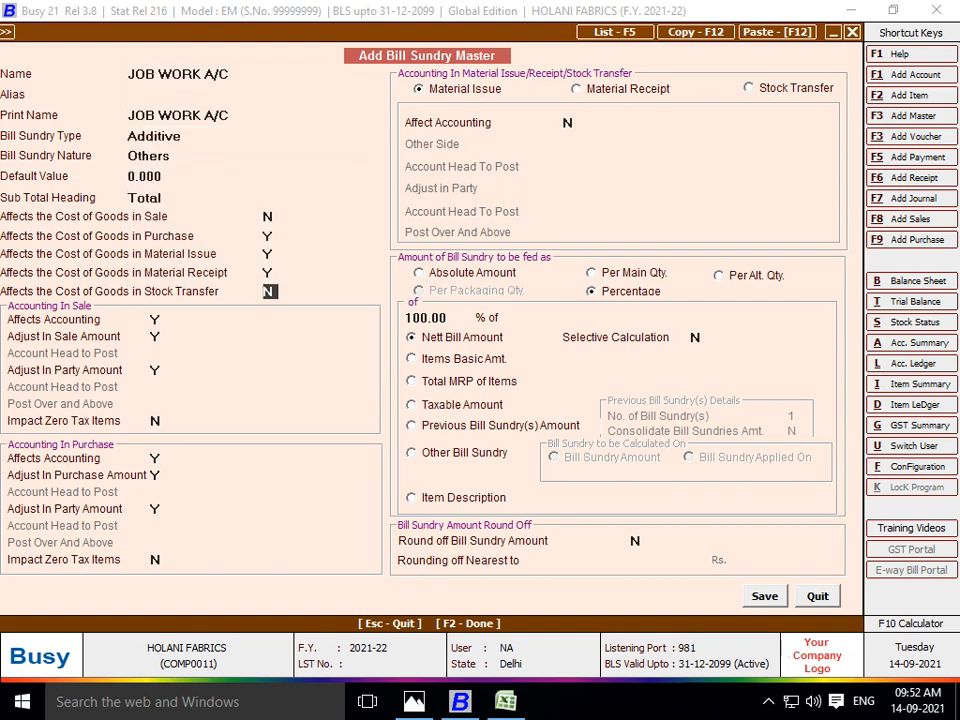
key(y)
key(Return)
- Enable accounting for Material Receipt in the bill sundry, with the other side set to Specify Acc. Here
key(Return)
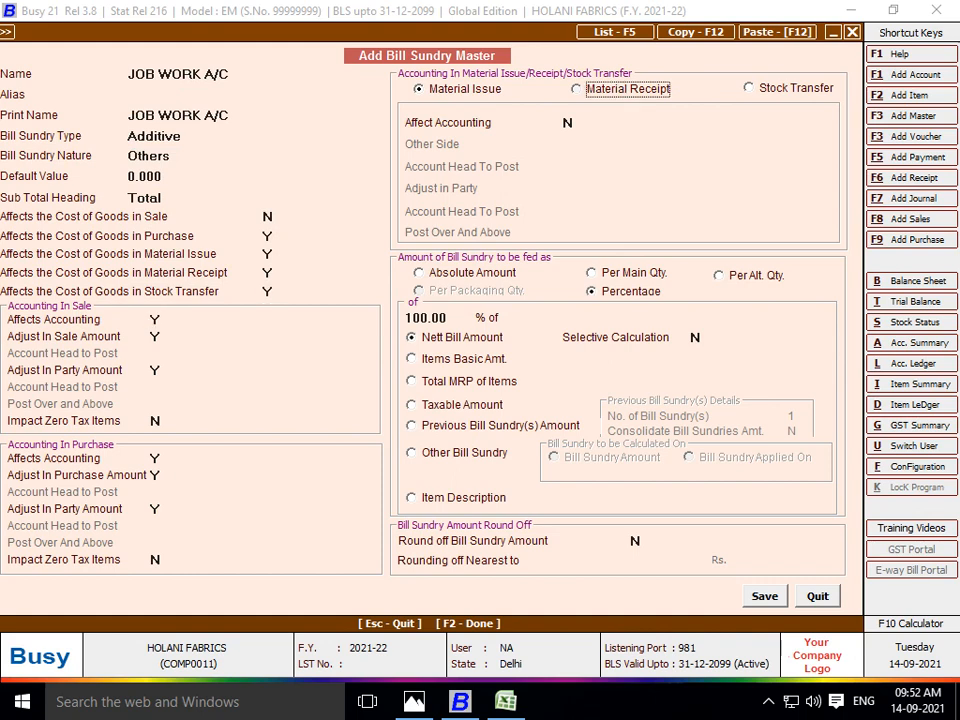
key(Right)
key(Return)
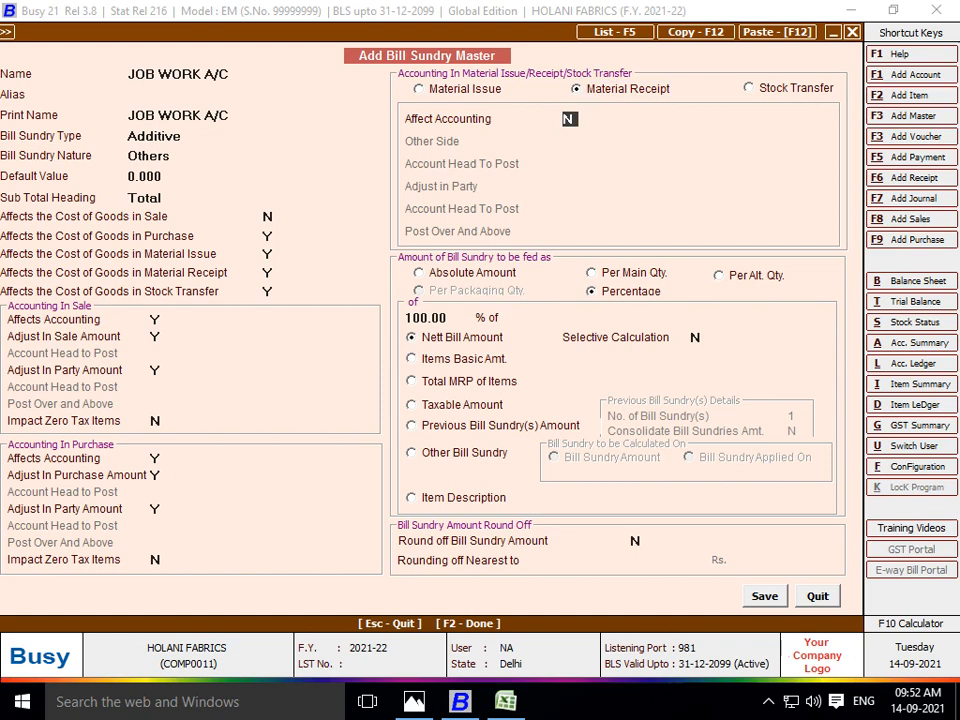
key(y)
key(Return)
key(Return)
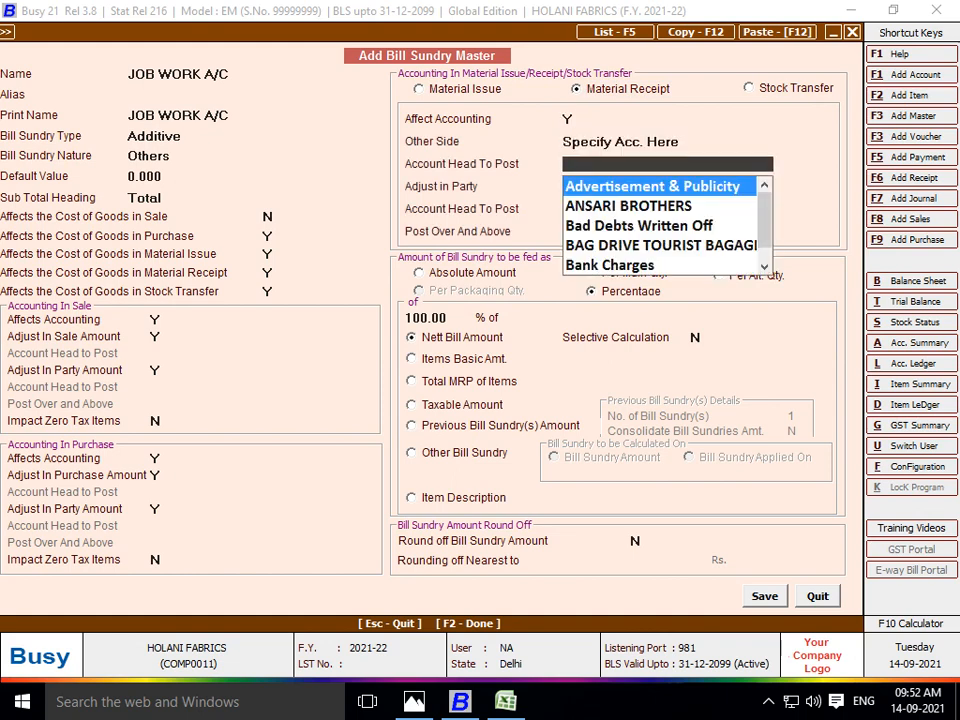
- Start a new account master named JOB WORK A/C for the bill sundry's account head to post
key(alt+F1)
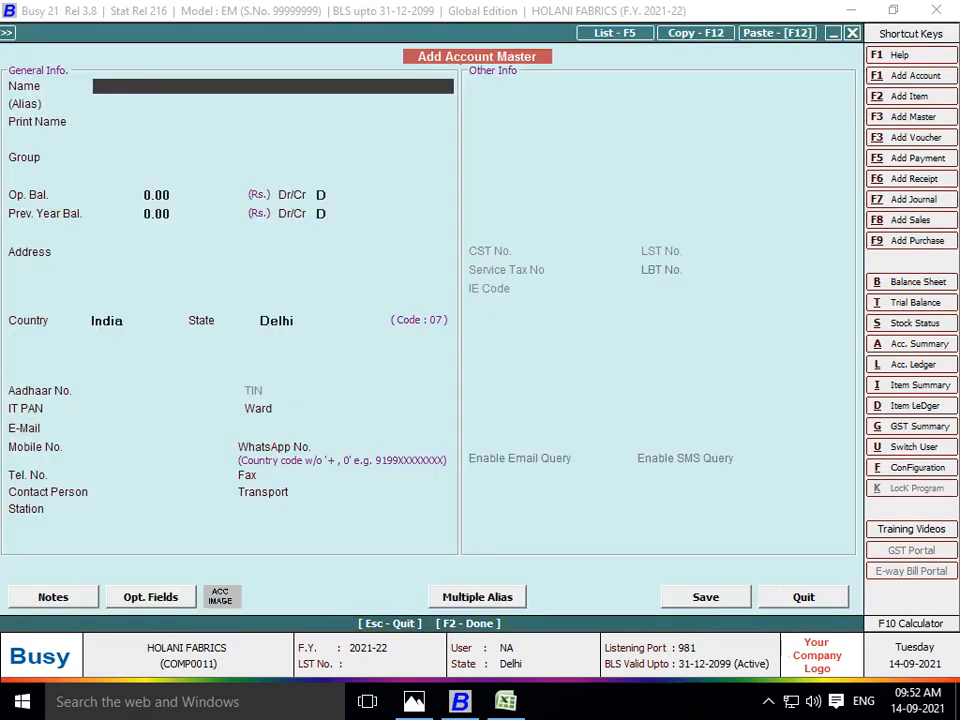
text(JOB WORK A/C)
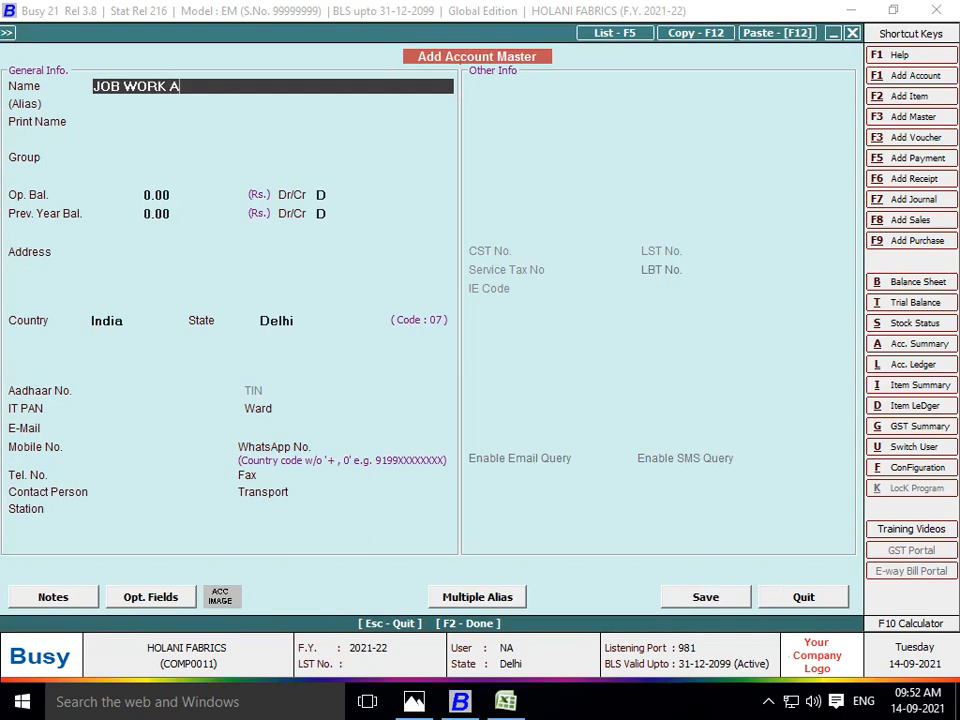
key(Return)
key(Return)
key(Return)
- Assign the new account to the Expenses (Direct/Mfg.) group and save the account master
text(E)
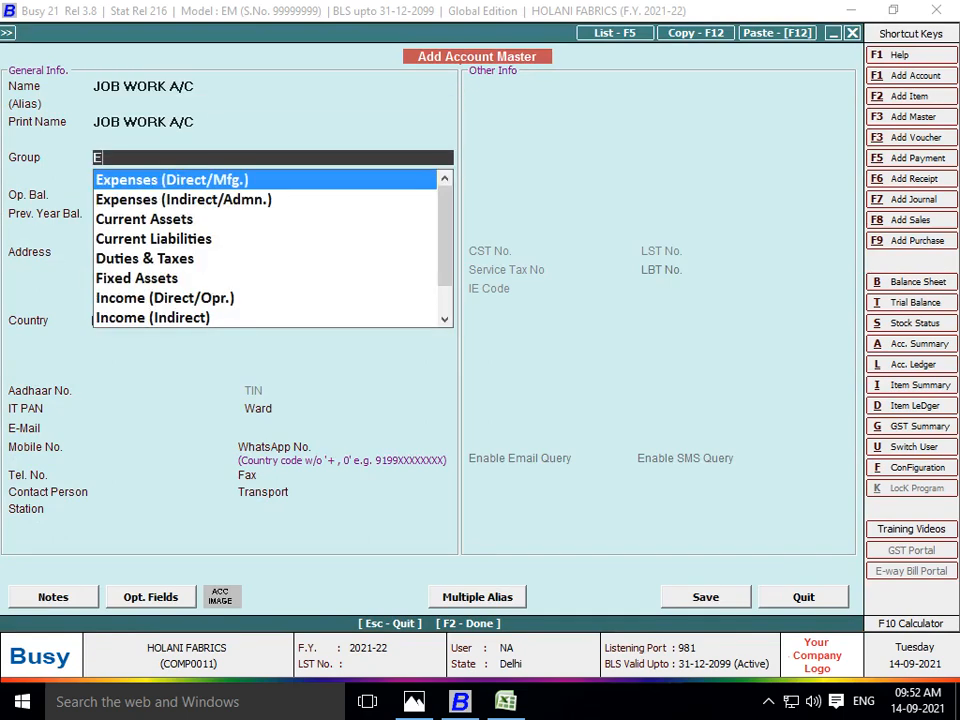
text(X)
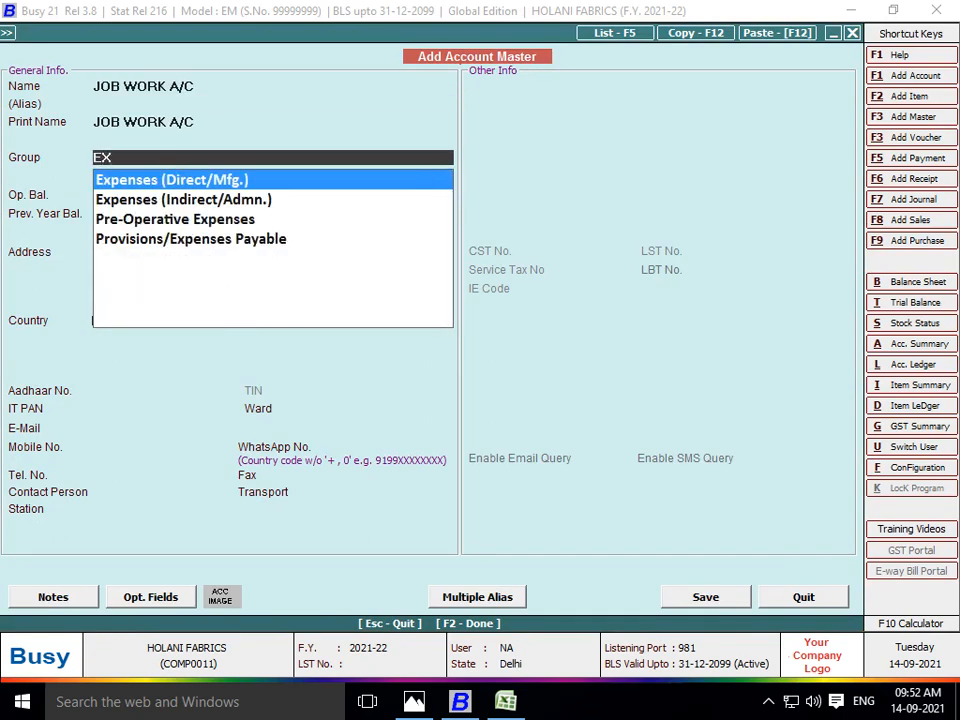
key(Return)
key(Return)
key(Return)
key(Return)
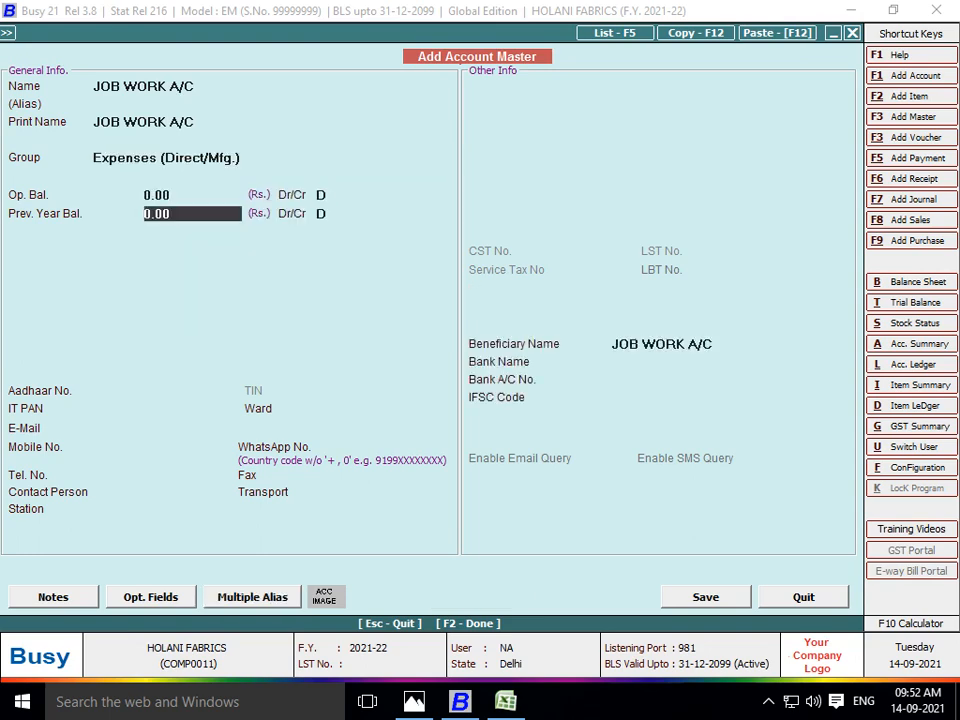
key(F2)
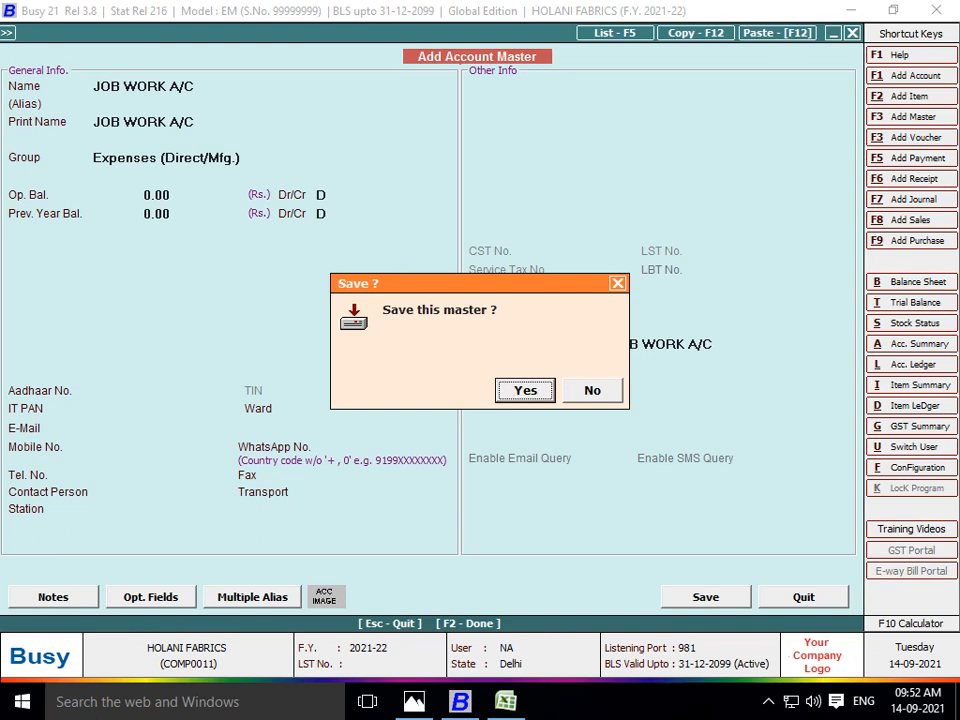
key(Return)
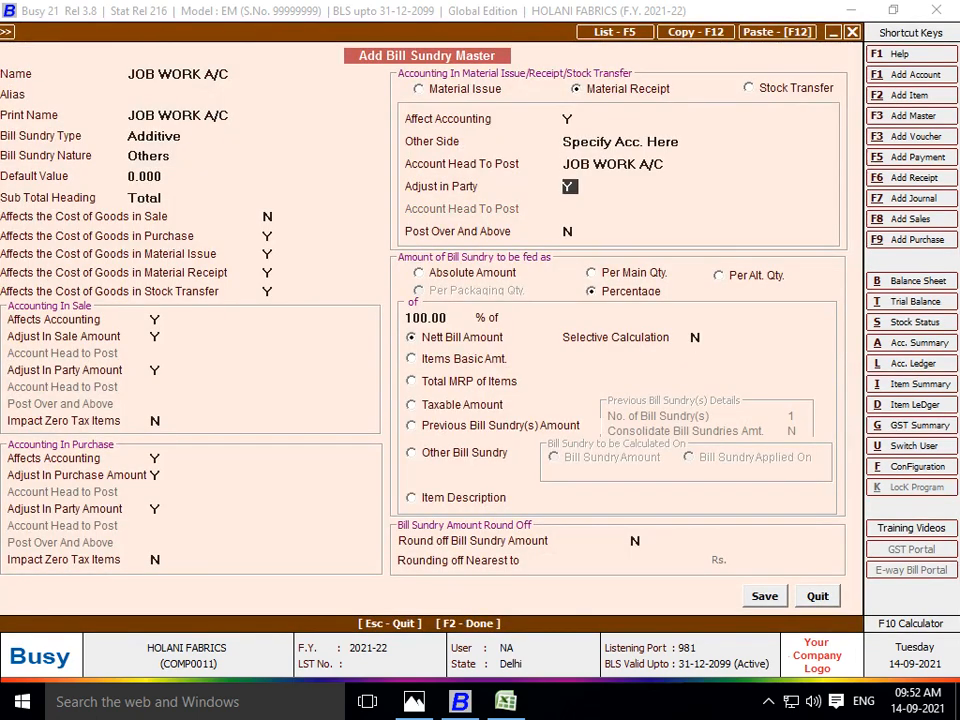
- Set the bill sundry to adjust in party, post over and above, and be fed Per Main Qty., and save it
key(Return)
text(y)
key(Return)
key(Up)
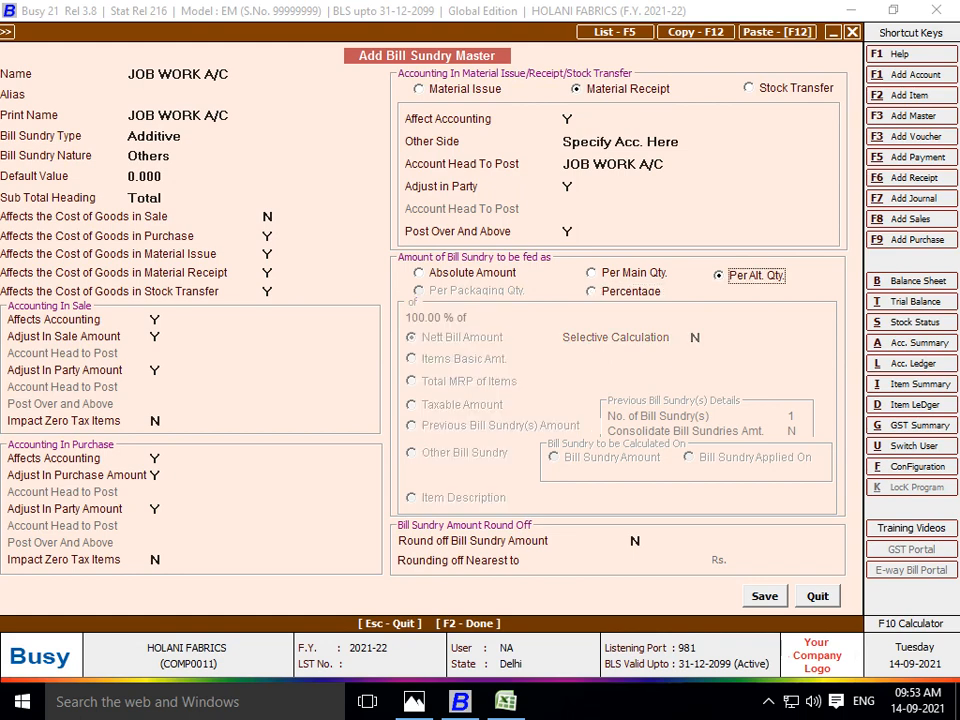
key(Left)
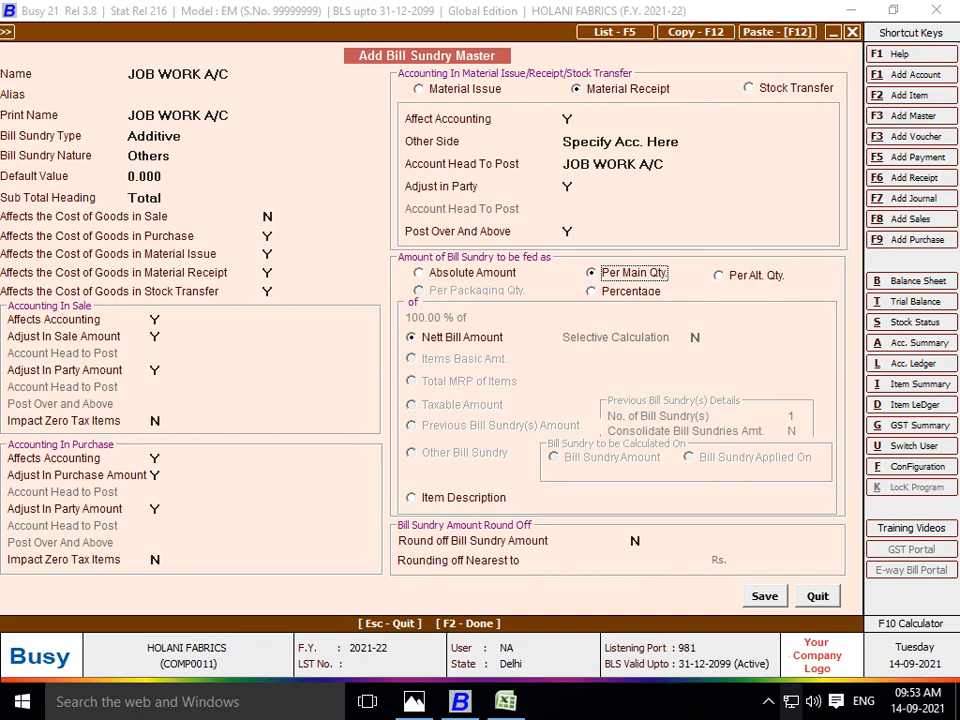
key(F2)
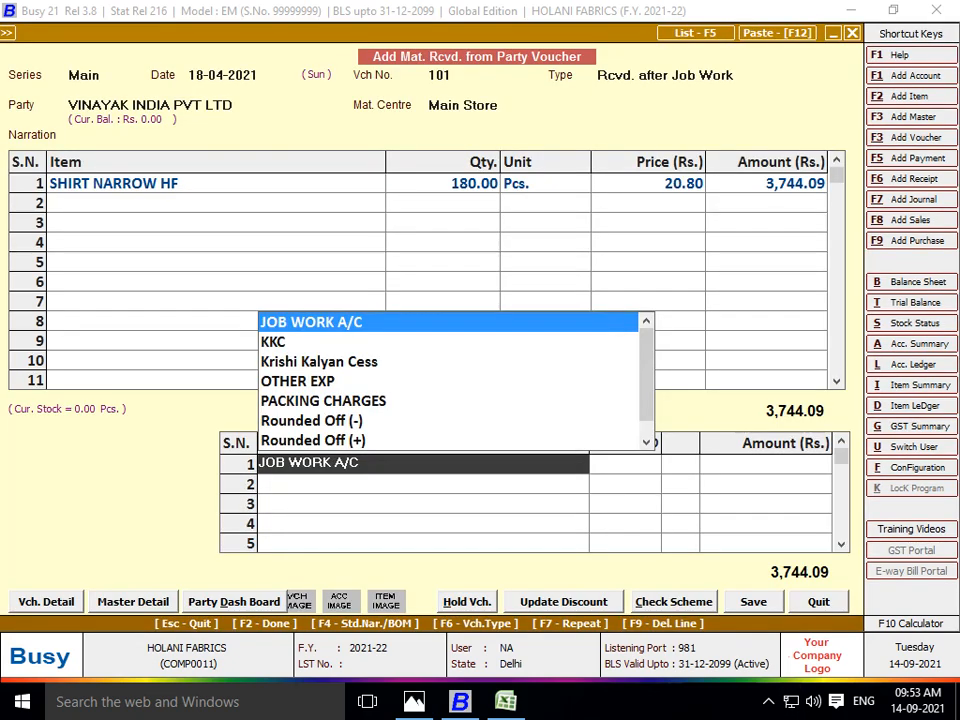
- Add the JOB WORK A/C bill sundry to the voucher at the invoice's job work charge of 92.50 per piece
key(Return)
key(alt+Tab)
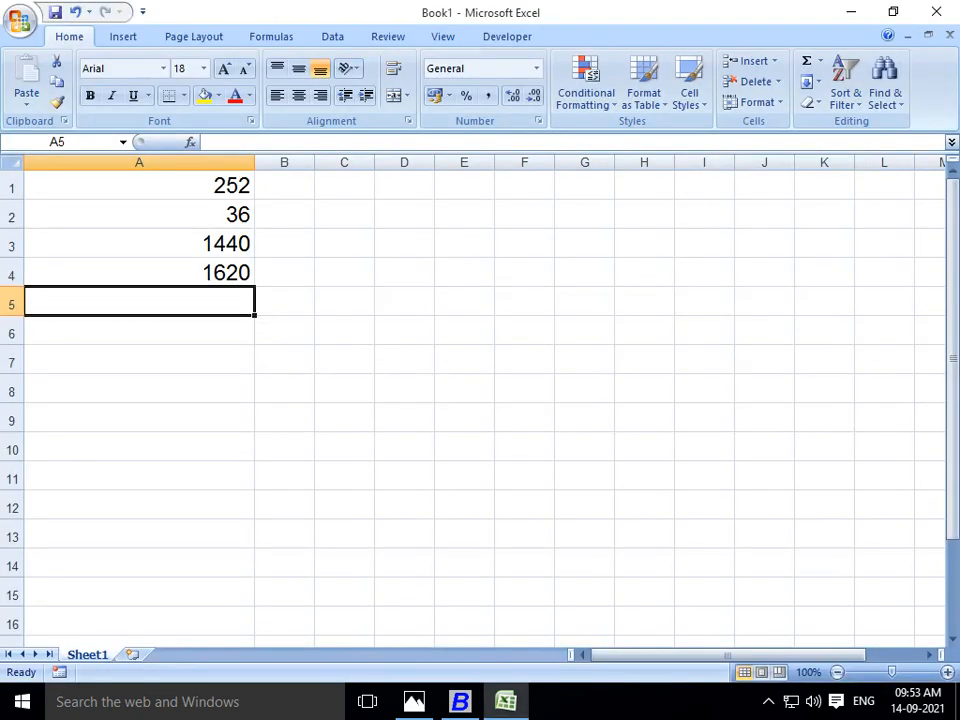
key(alt+Tab)
key(alt+Tab)
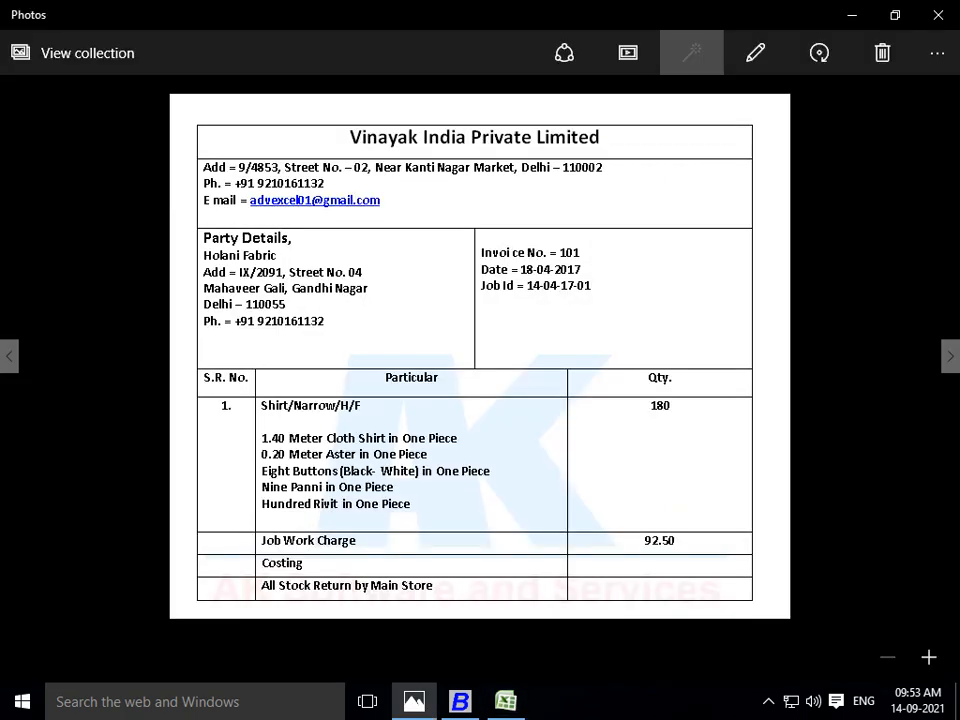
key(alt+Tab)
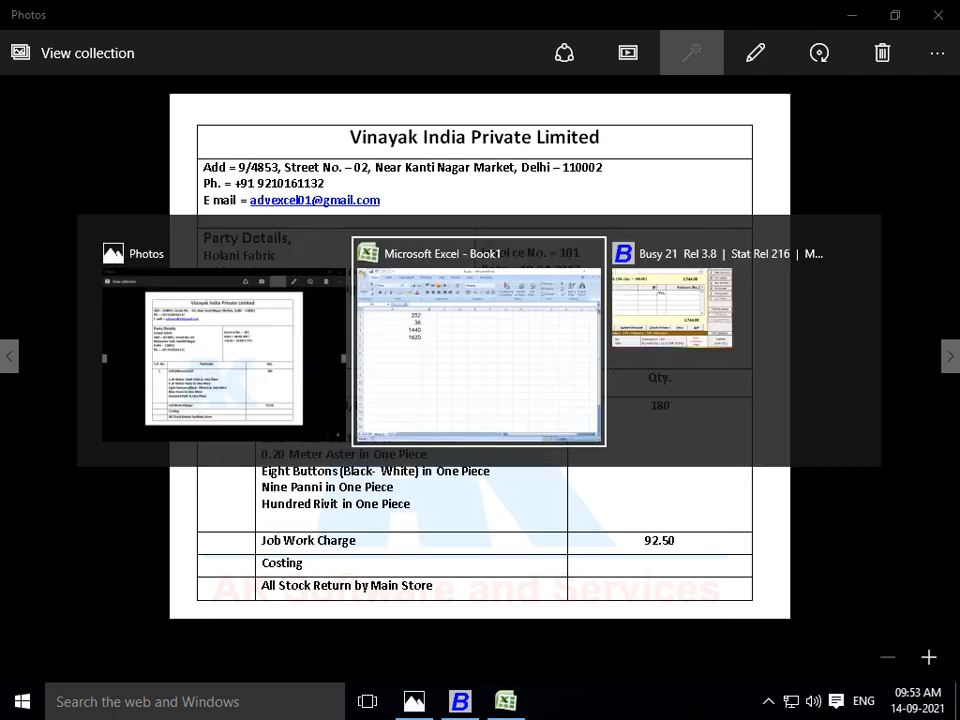
key(alt+Tab)
text(92.5)
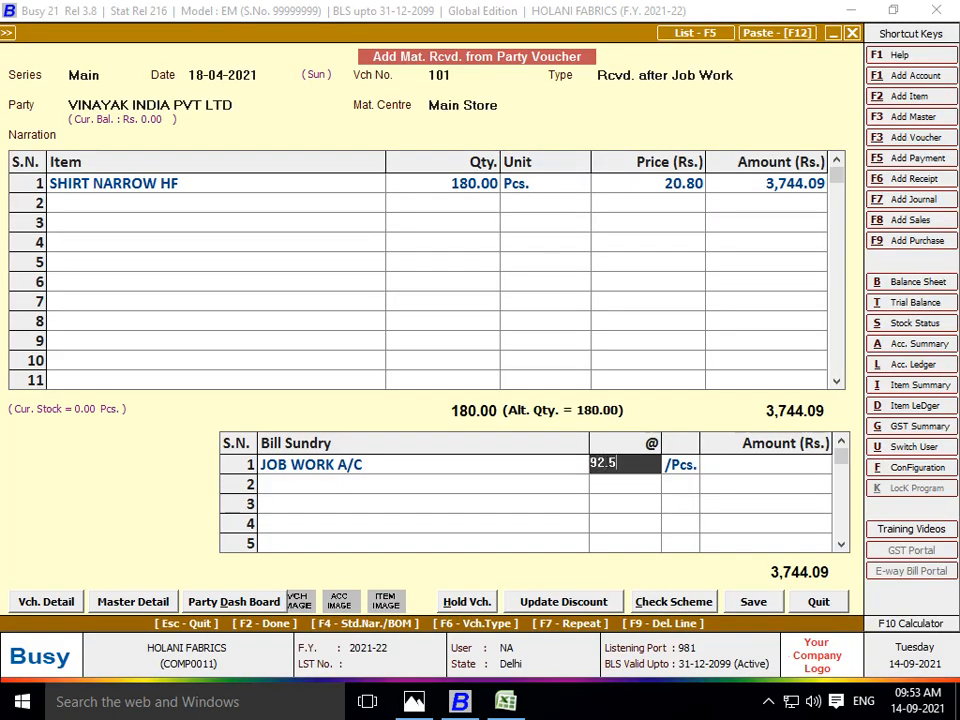
key(Return)
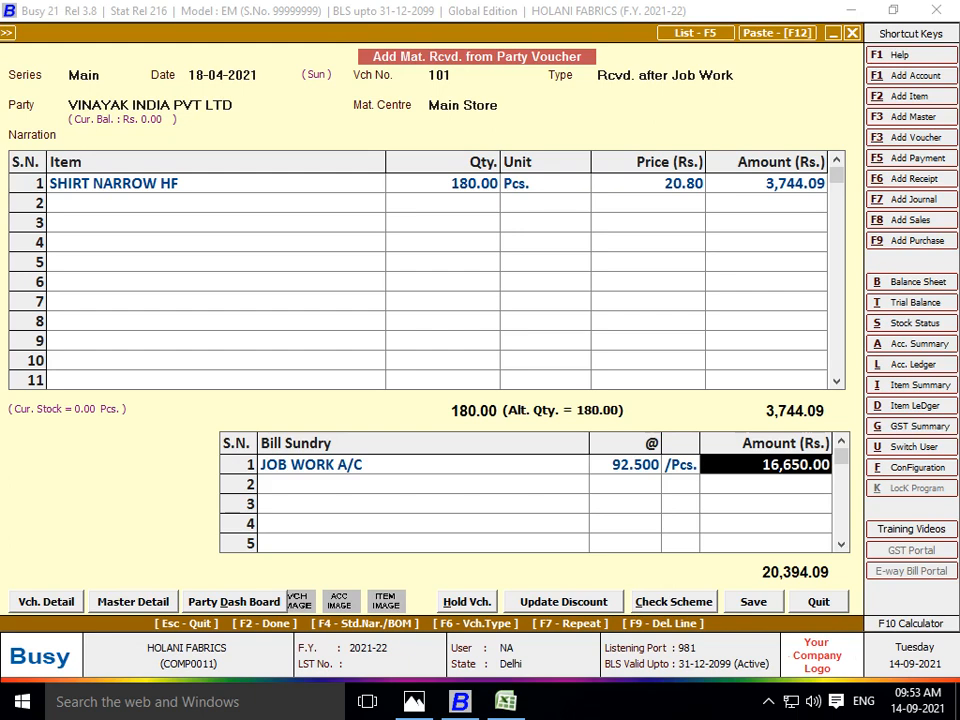
- Save the material received voucher for Vinayak India
key(F2)
key(Return)
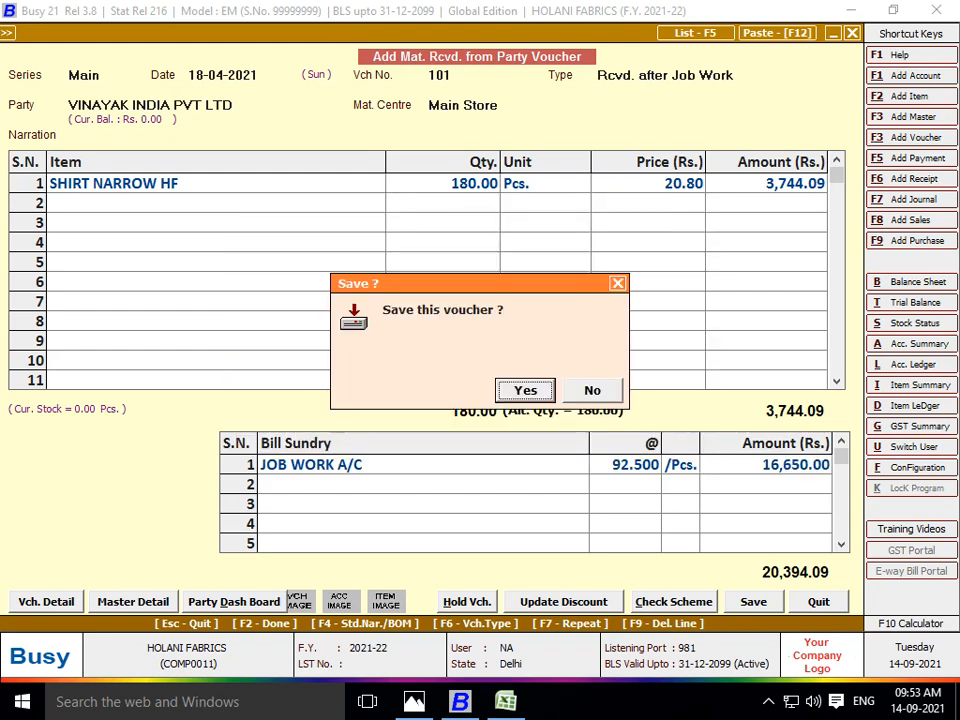
key(Return)
- Bring up the next invoice image in Photos, from Ansari Brothers, and date the new Busy voucher 19-04-2021
key(alt+Tab)
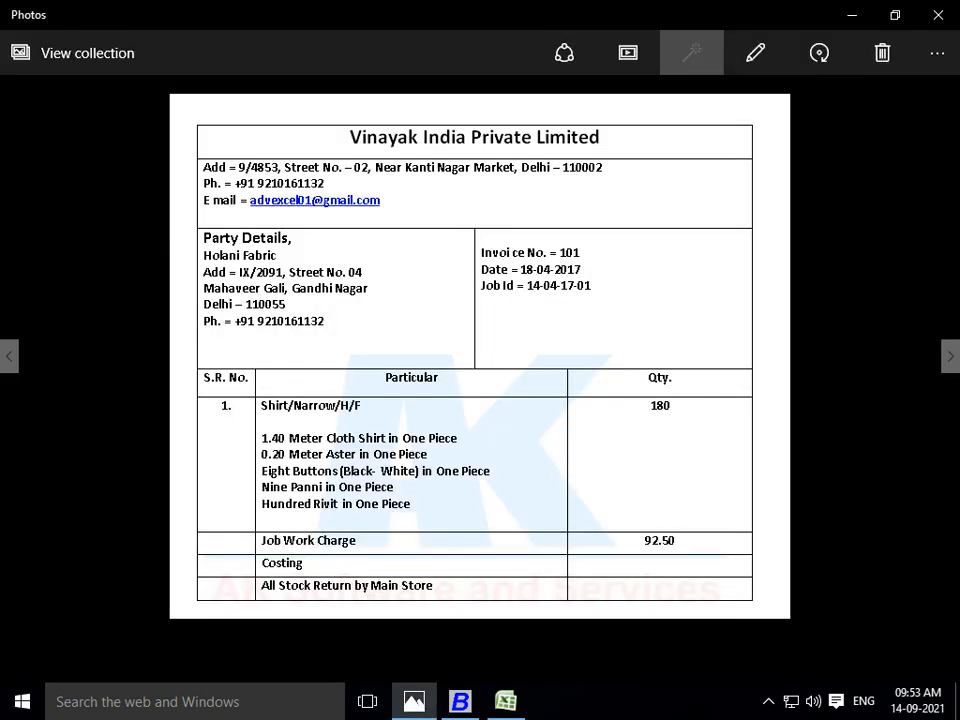
key(Right)
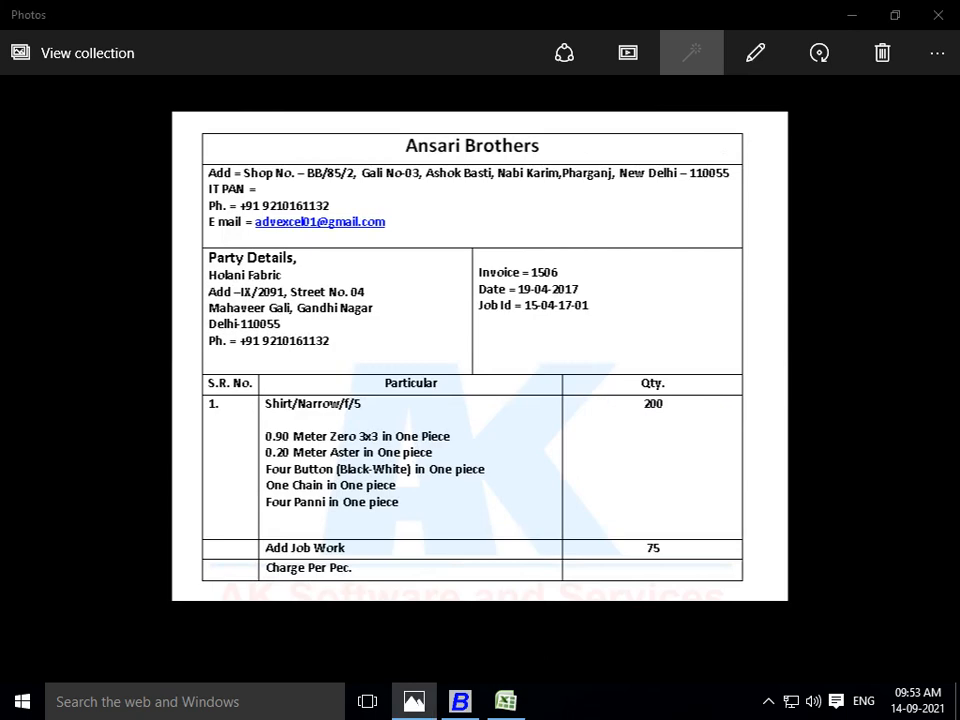
key(alt+Tab)
text(19)
key(Return)
- Enter 1506 from the invoice as the voucher number and keep the type Rcvd. after Job Work
text(19)
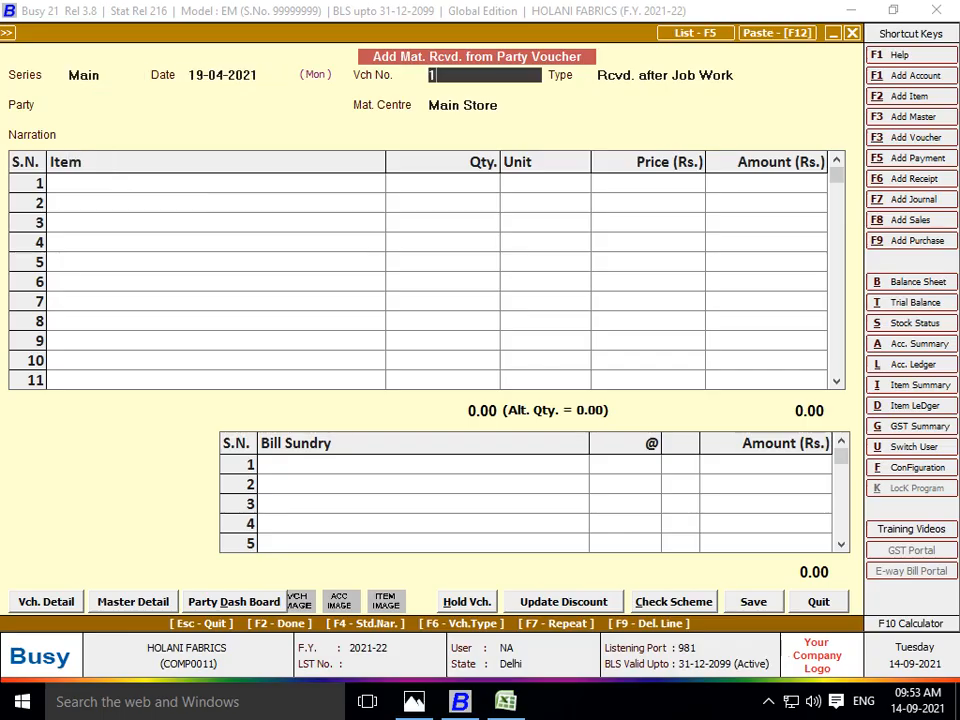
key(alt+Tab)
key(alt+Tab)
key(BackSpace)
key(BackSpace)
text(1506)
key(Return)
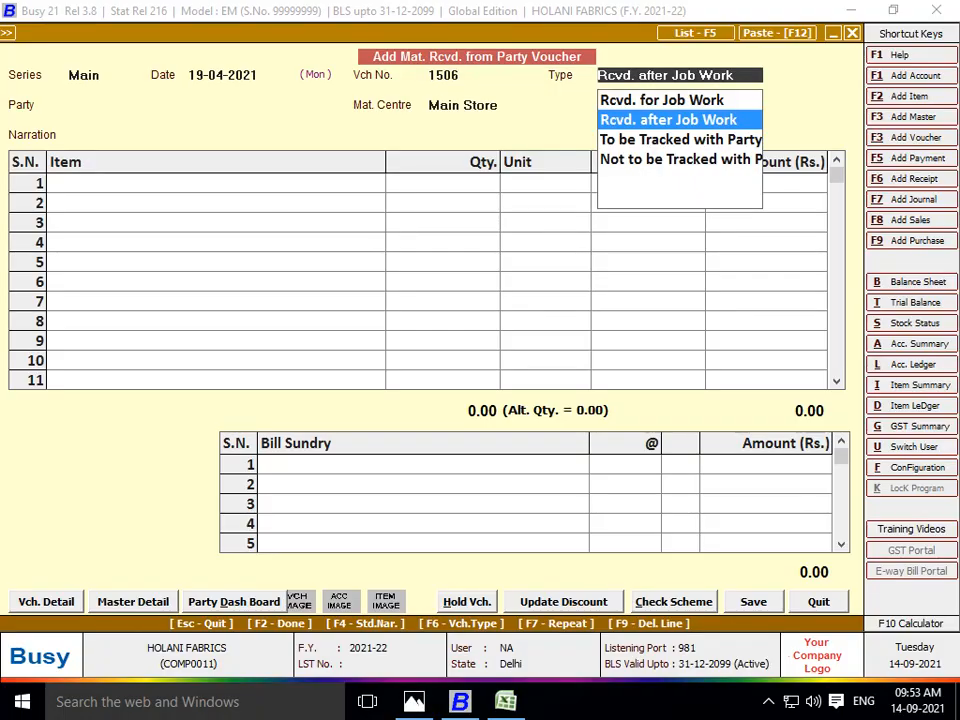
key(Return)
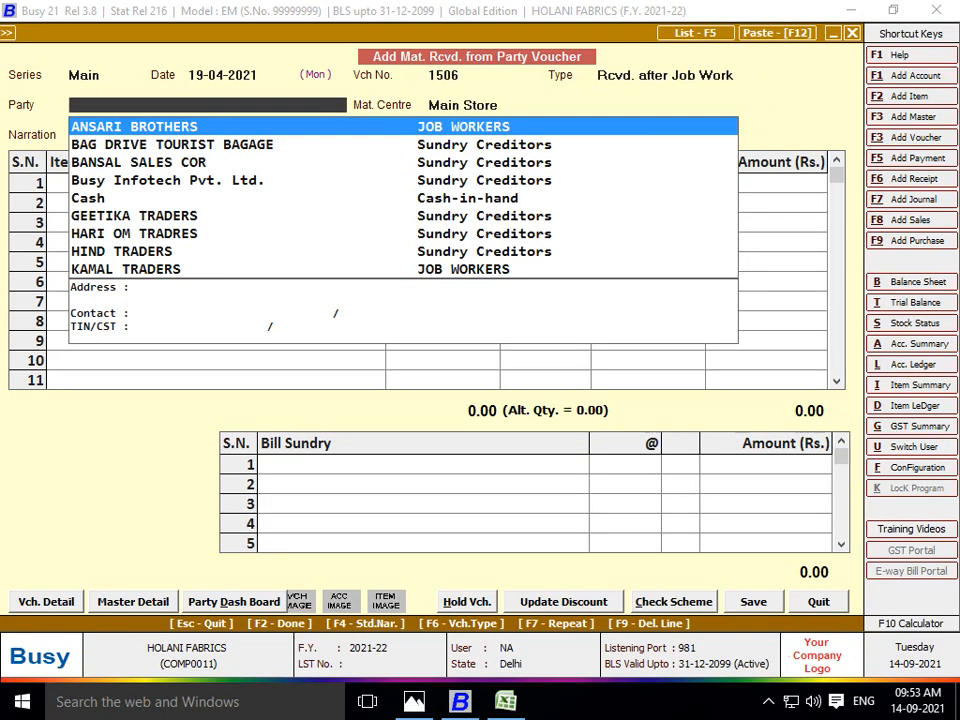
- Choose ANSARI BROTHERS as the party with Main Store as the material centre, and check the item on the invoice in Photos
key(Return)
key(Return)
key(Return)
key(alt+Tab)
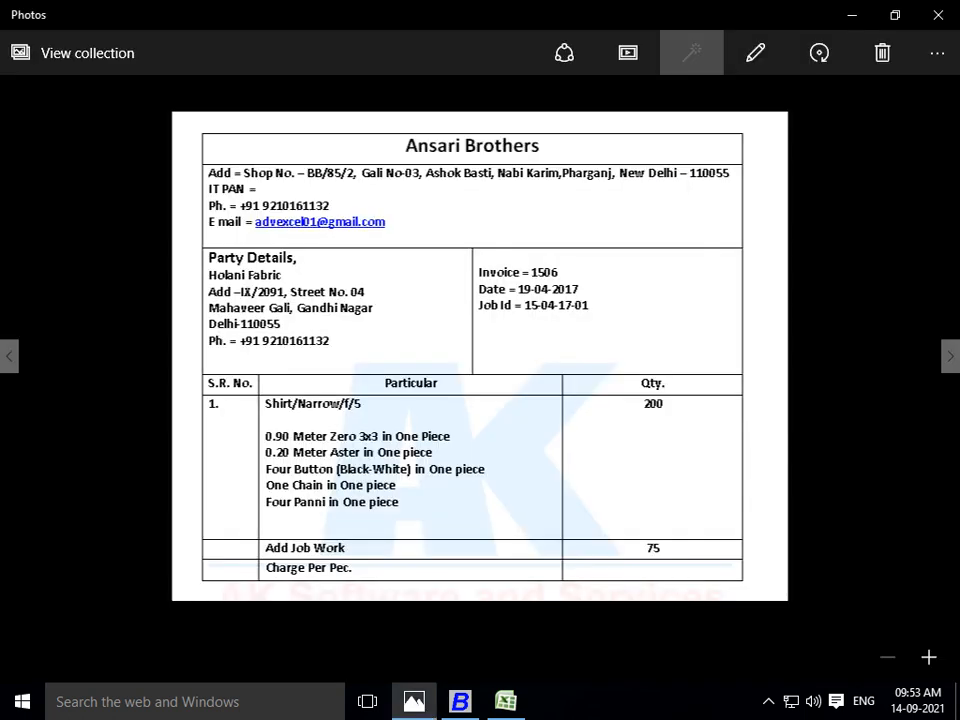
key(alt+Tab)
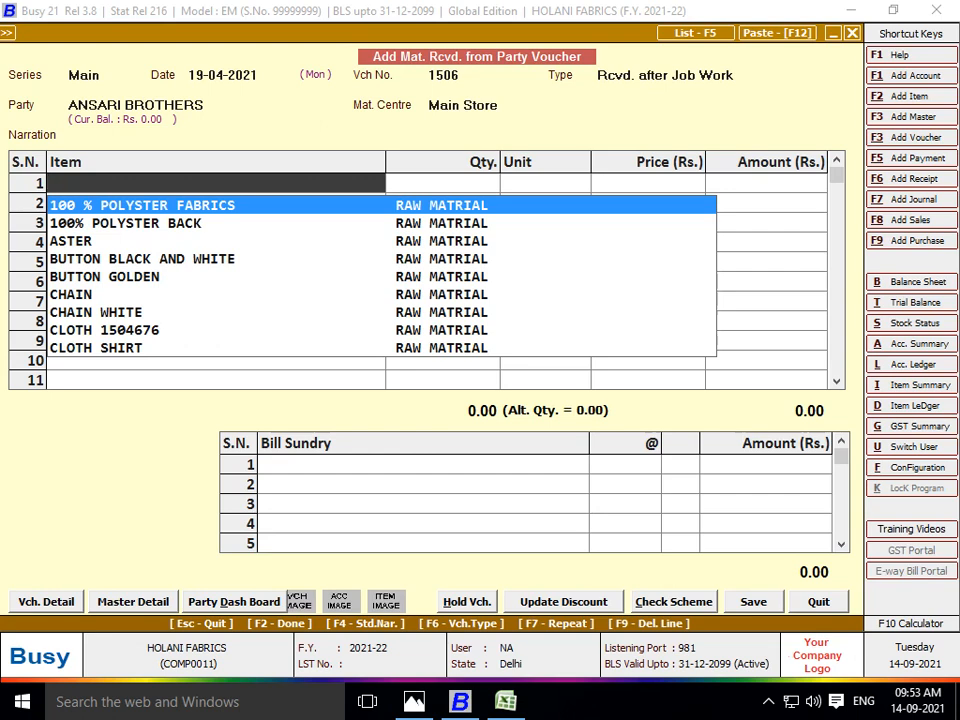
- Start a new item master from the voucher's first item row and name it SHIRT NARROW FS, keeping the same print name
key(F2)
text(SHIR)
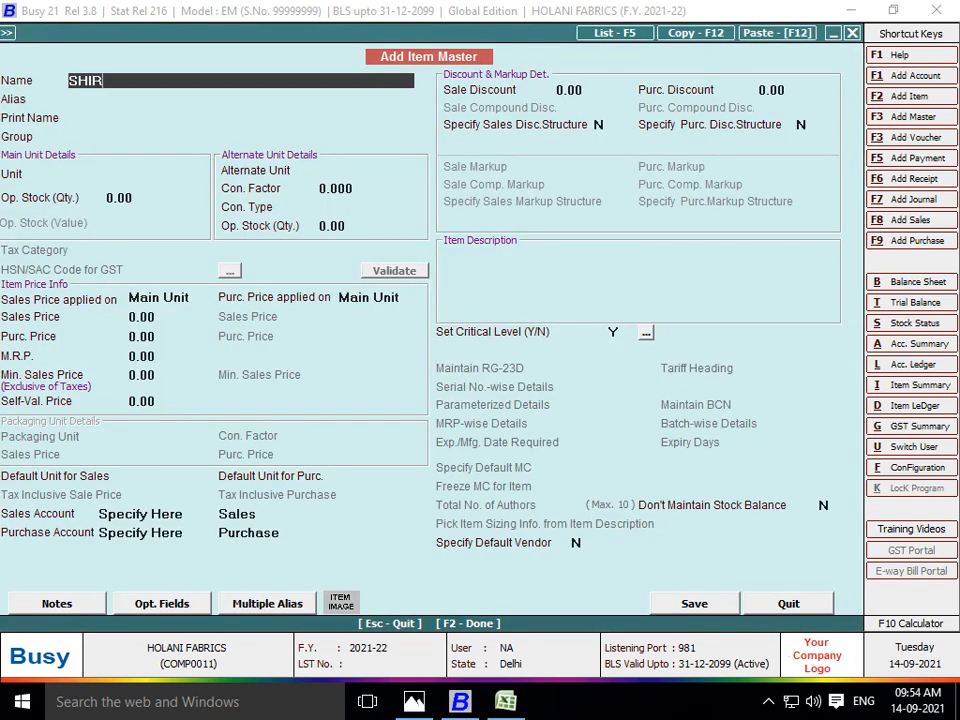
text(T NARROW)
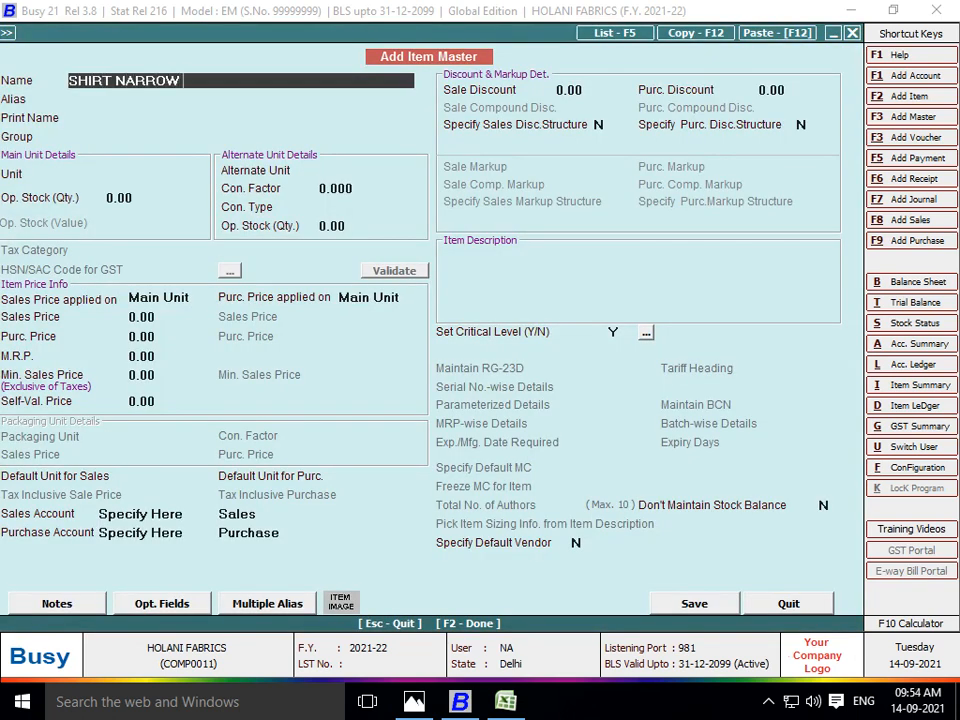
text( FS)
key(Return)
key(Return)
key(Return)
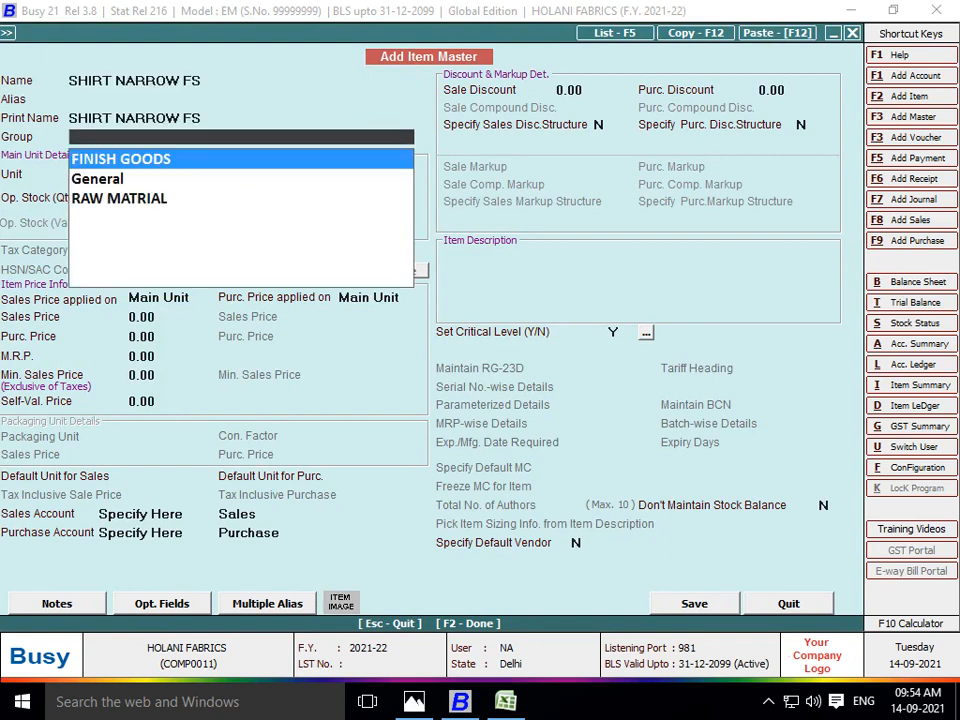
- Put the new item in the FINISH GOODS group with unit Pcs., leave its prices at zero, and save it into the voucher
text(F)
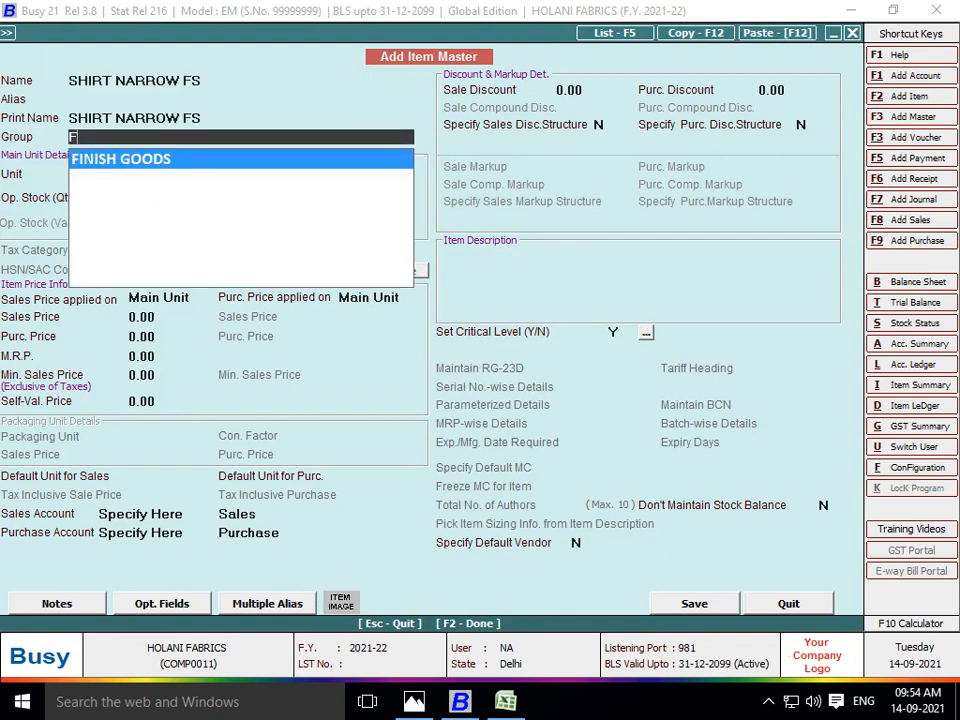
key(Return)
text(PC)
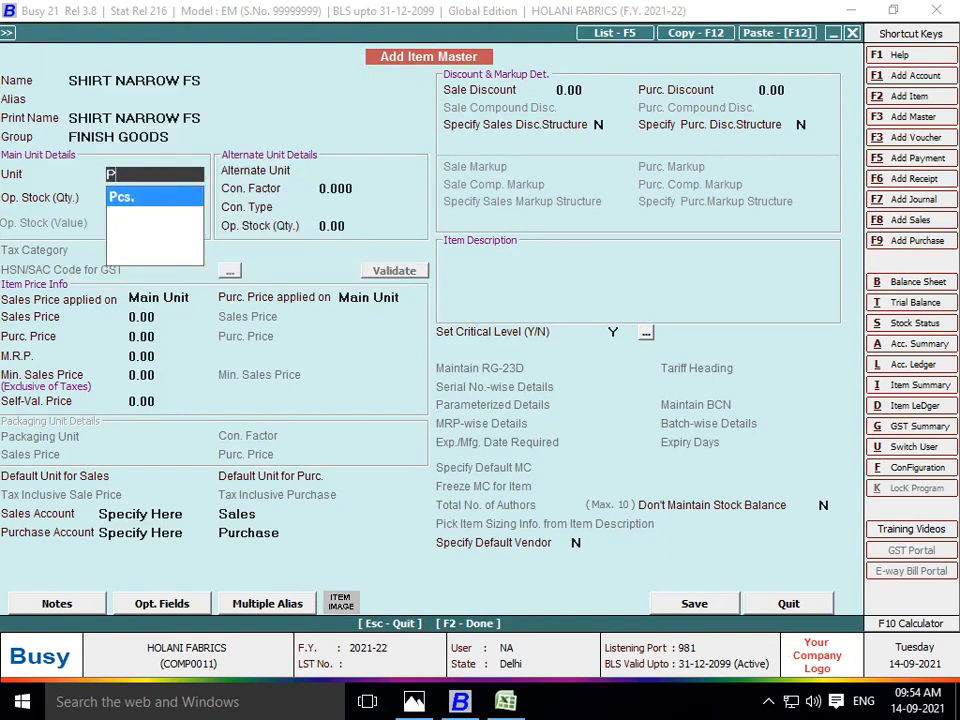
key(Return)
key(Return)
key(Return)
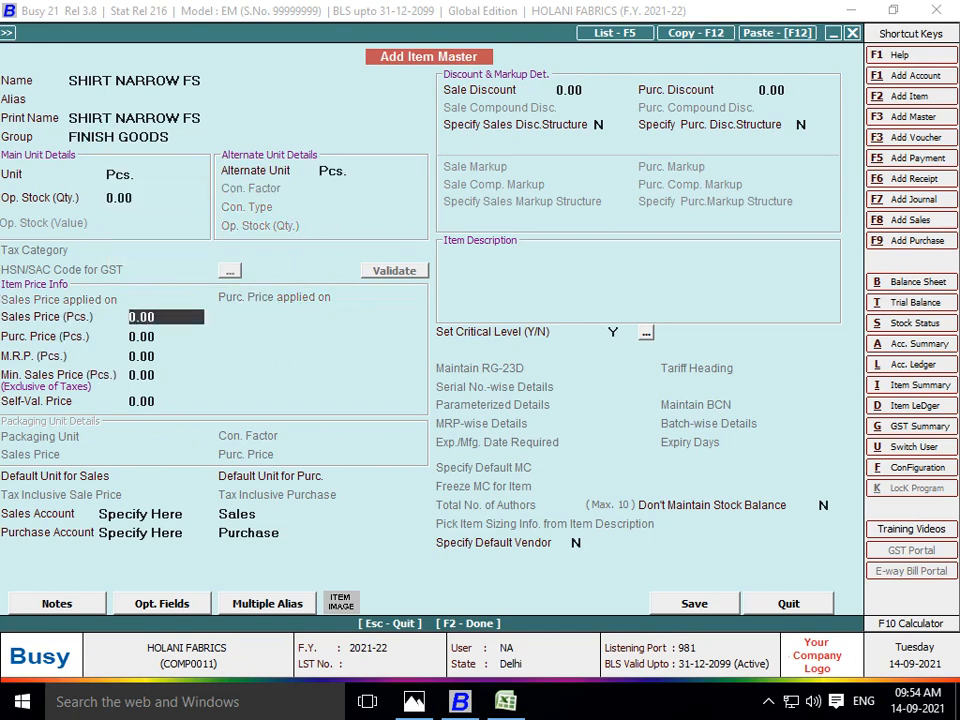
key(Return)
key(Return)
key(Return)
key(Return)
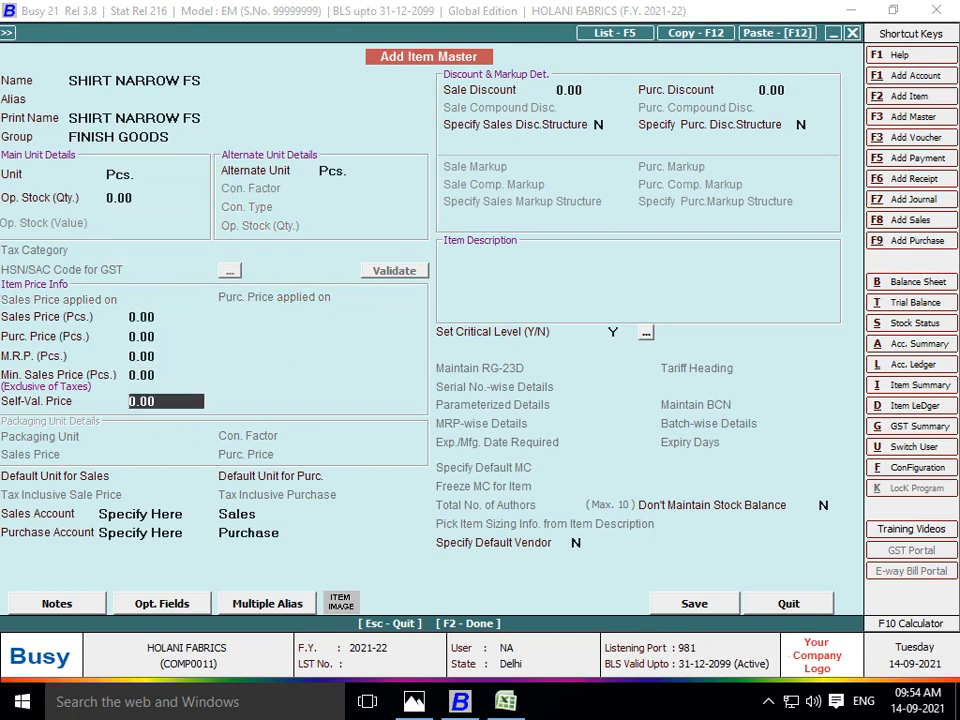
key(Return)
key(Return)
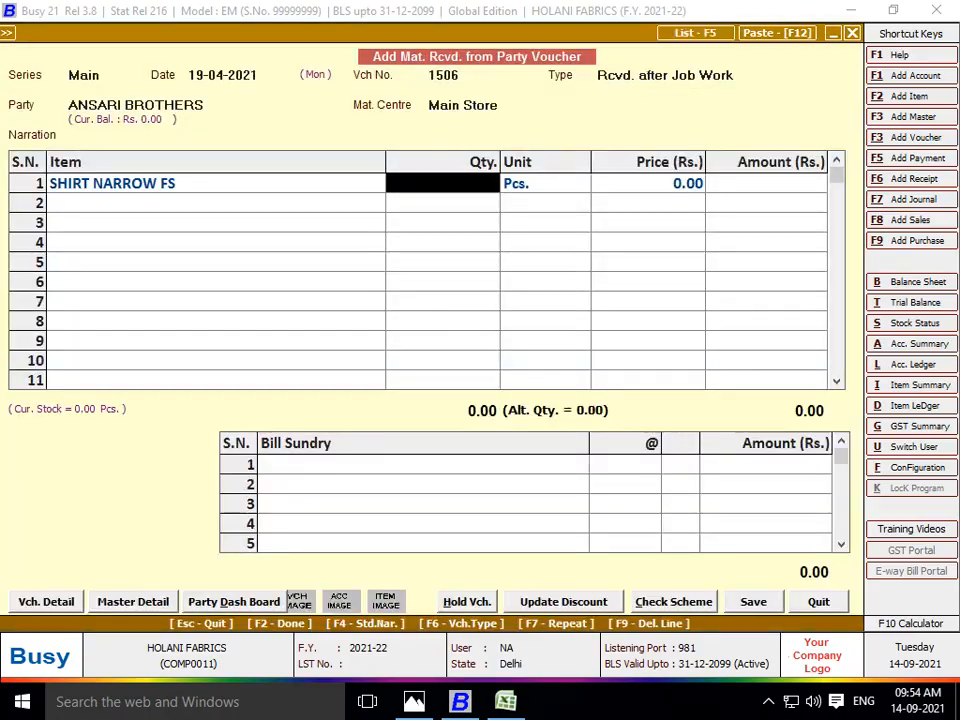
- Enter the invoice quantity of 200 Pcs. for SHIRT NARROW FS and load the consumed materials for job ID 4
key(alt+Tab)
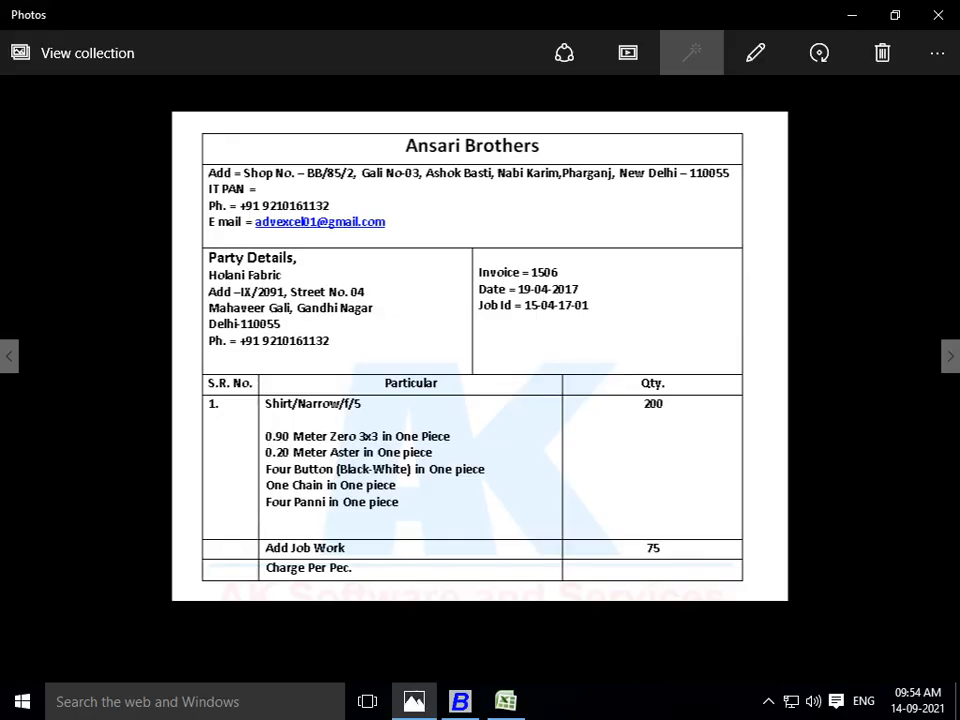
key(alt+Tab)
text(200)
key(Return)
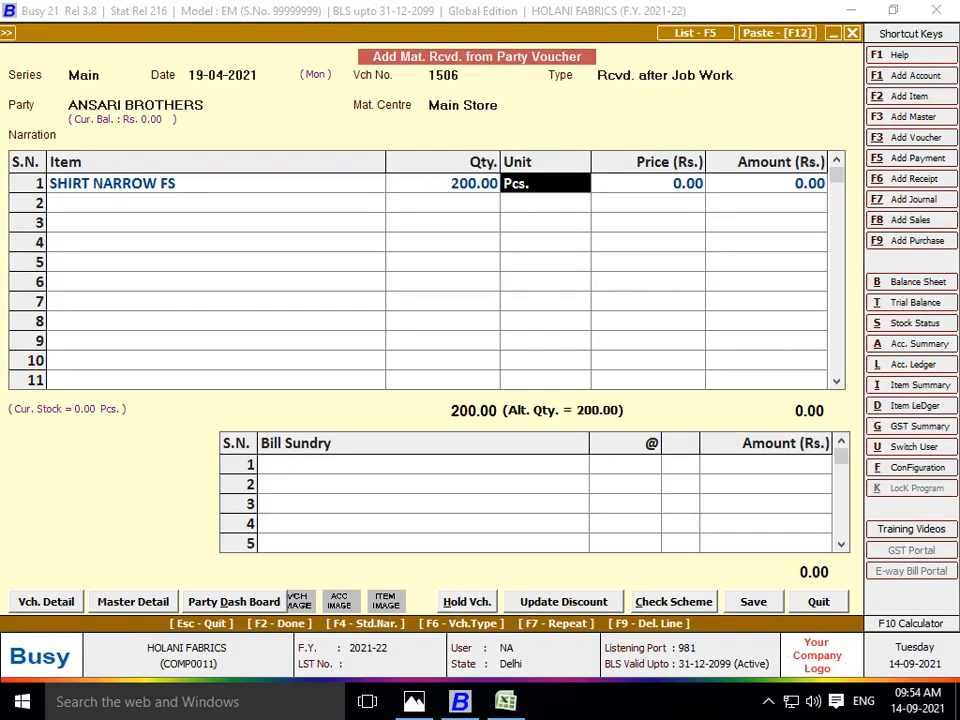
key(Return)
key(Return)
key(Return)
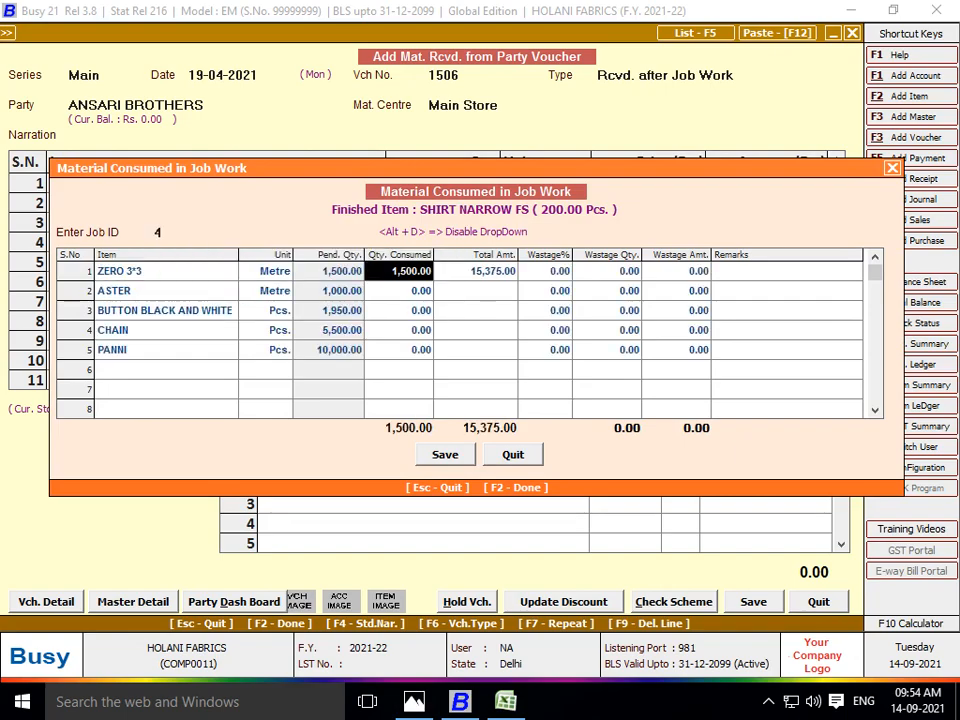
- Look up the Zero 3x3 usage per piece on the invoice and calculate =200*0.90 in cell A5 of the Excel sheet
key(alt+Tab)
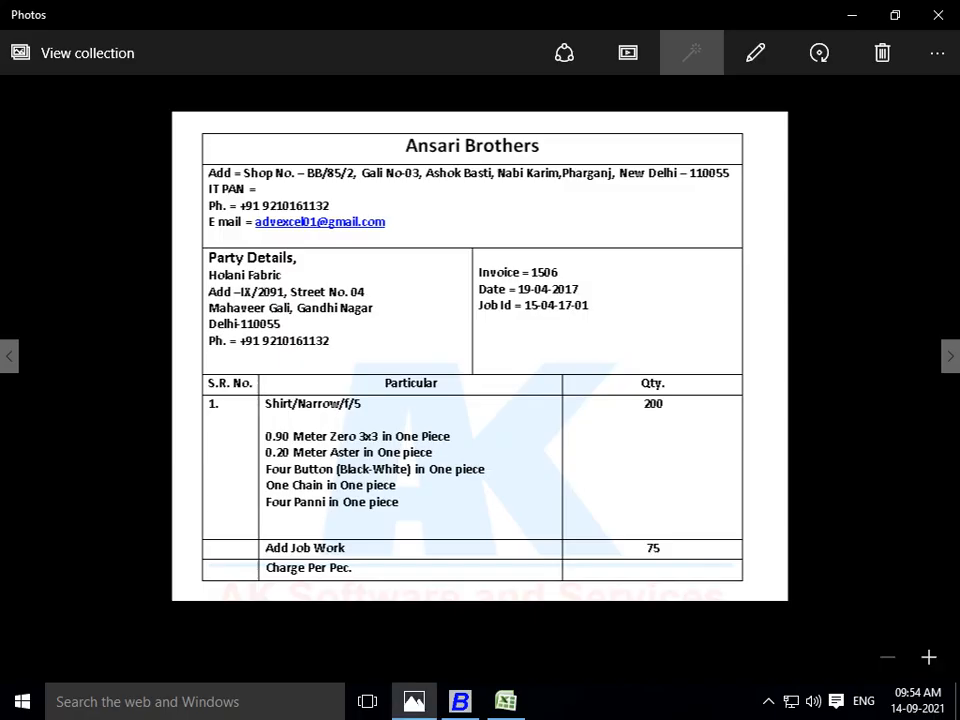
key(alt+Tab)
key(alt+Tab)
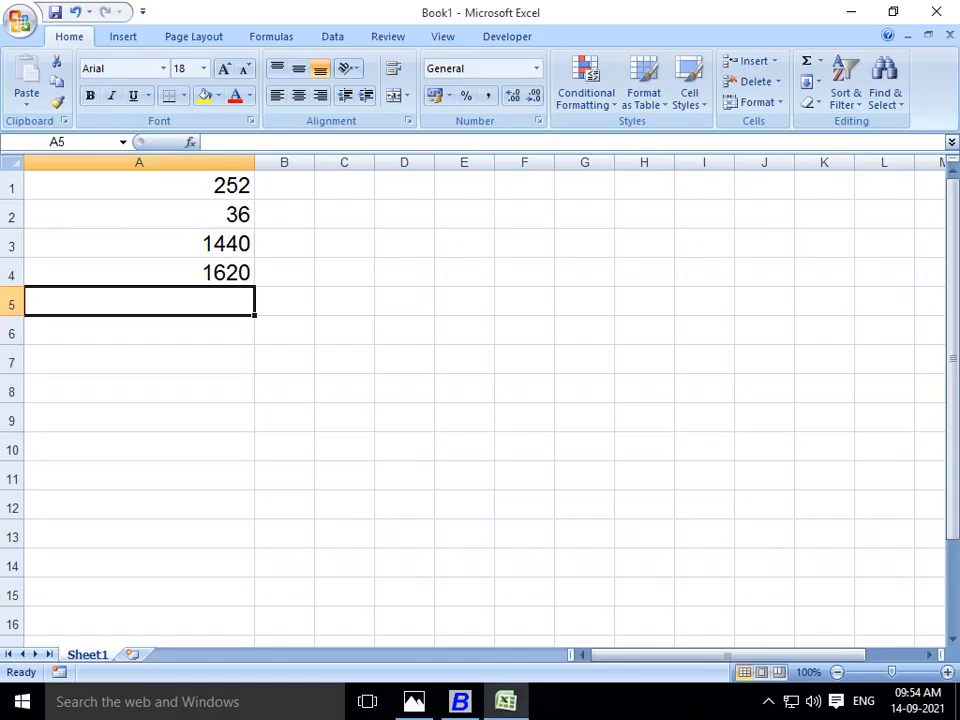
text(=)
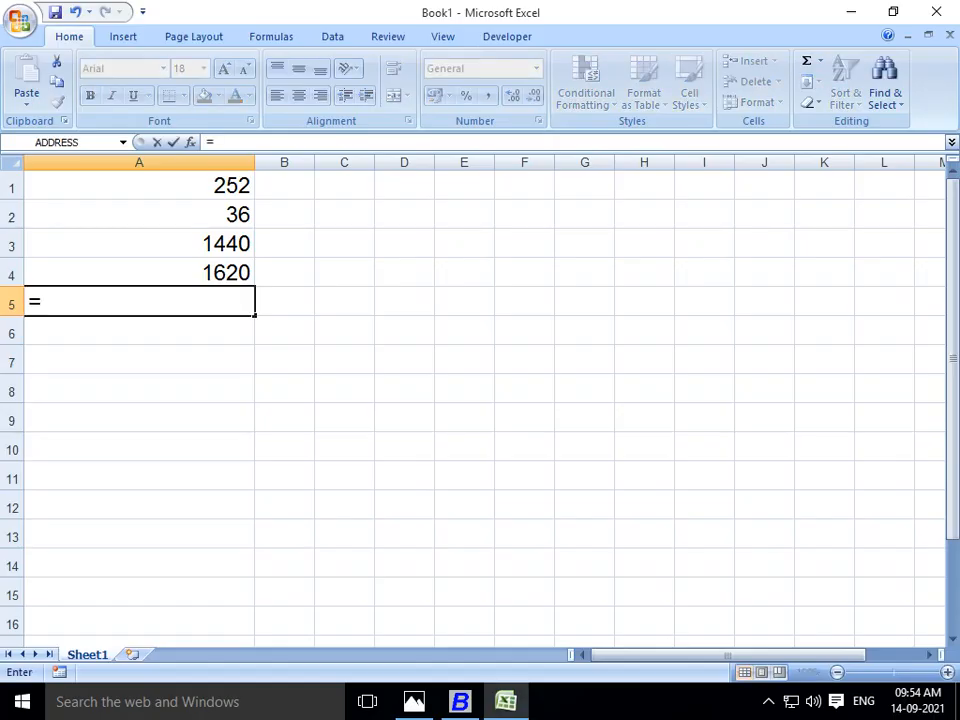
key(alt+Tab)
key(alt+Tab)
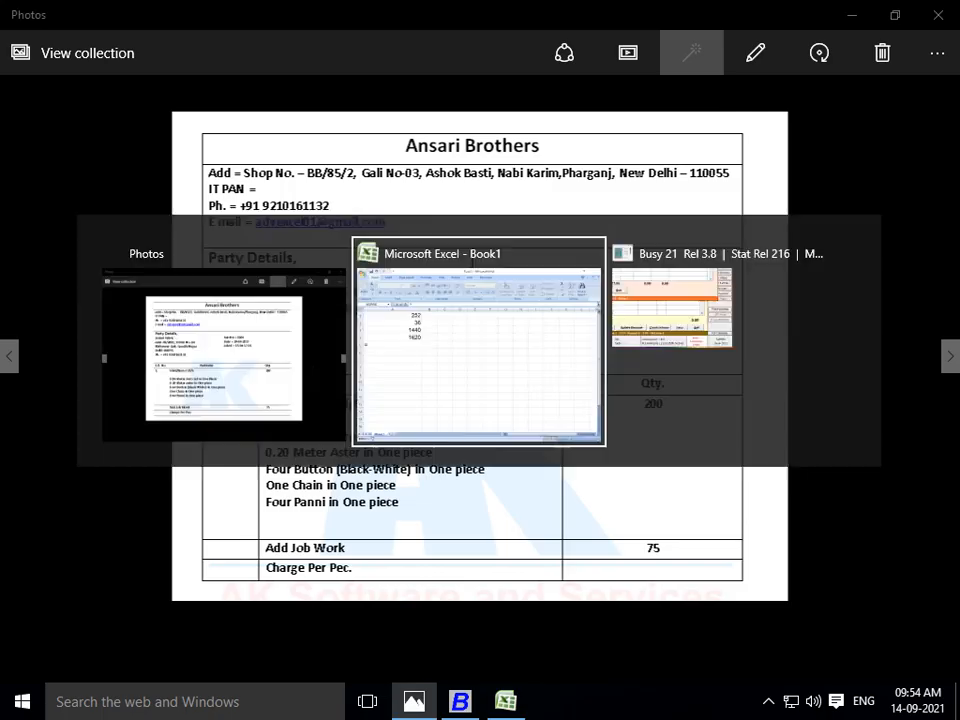
text(0.90)
key(BackSpace)
key(BackSpace)
key(BackSpace)
key(BackSpace)
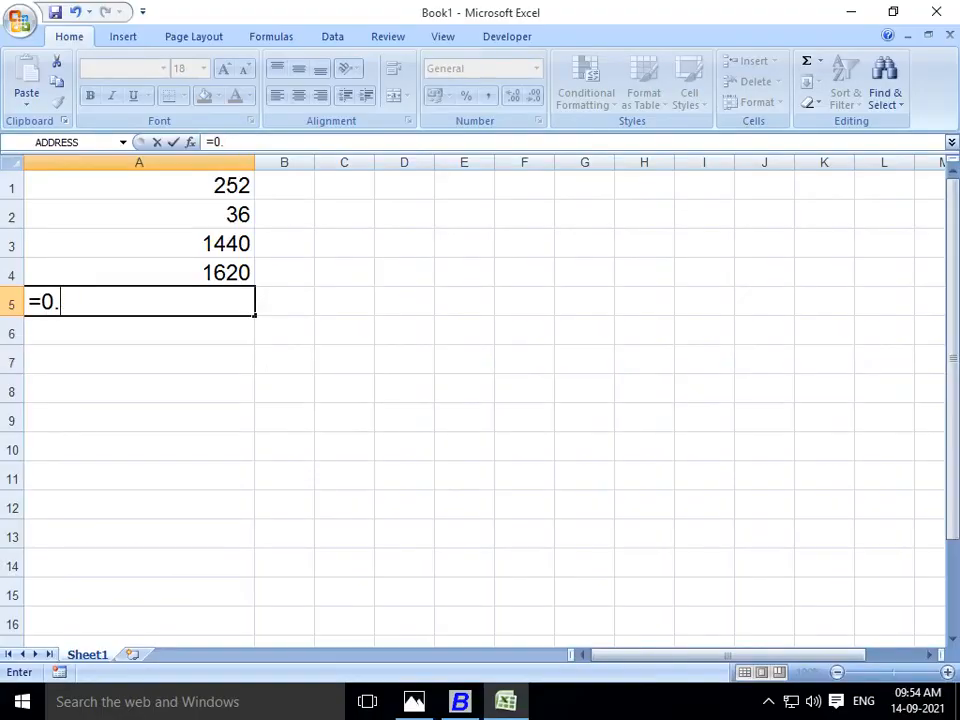
text(200*0.90)
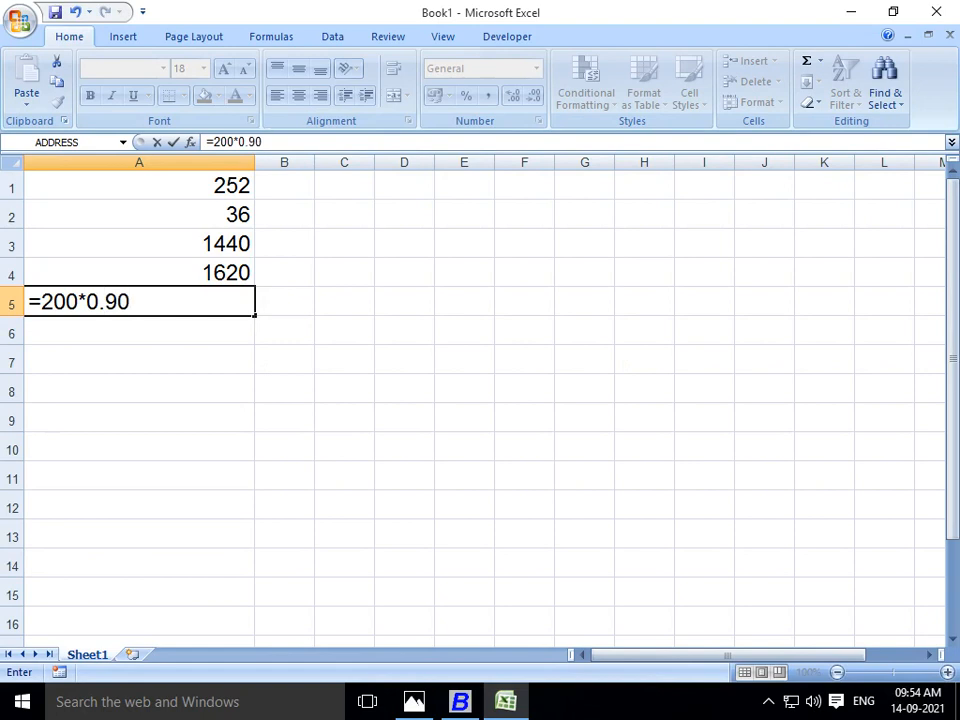
key(Return)
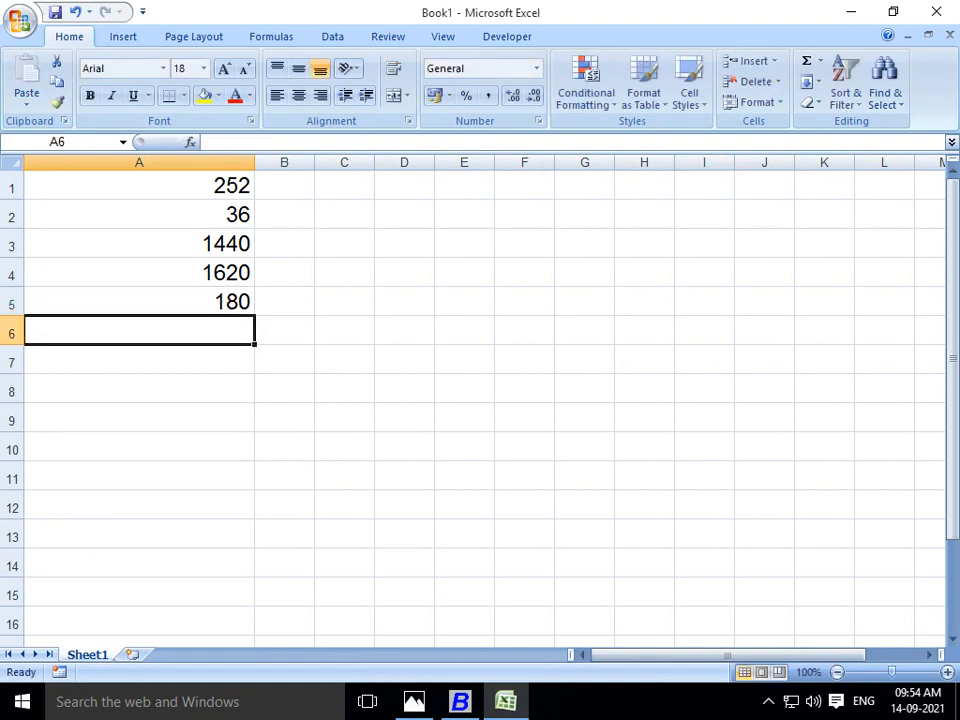
- Back in Busy, set the consumed quantity of ZERO 3*3 to 180 metres with no wastage
key(alt+Tab)
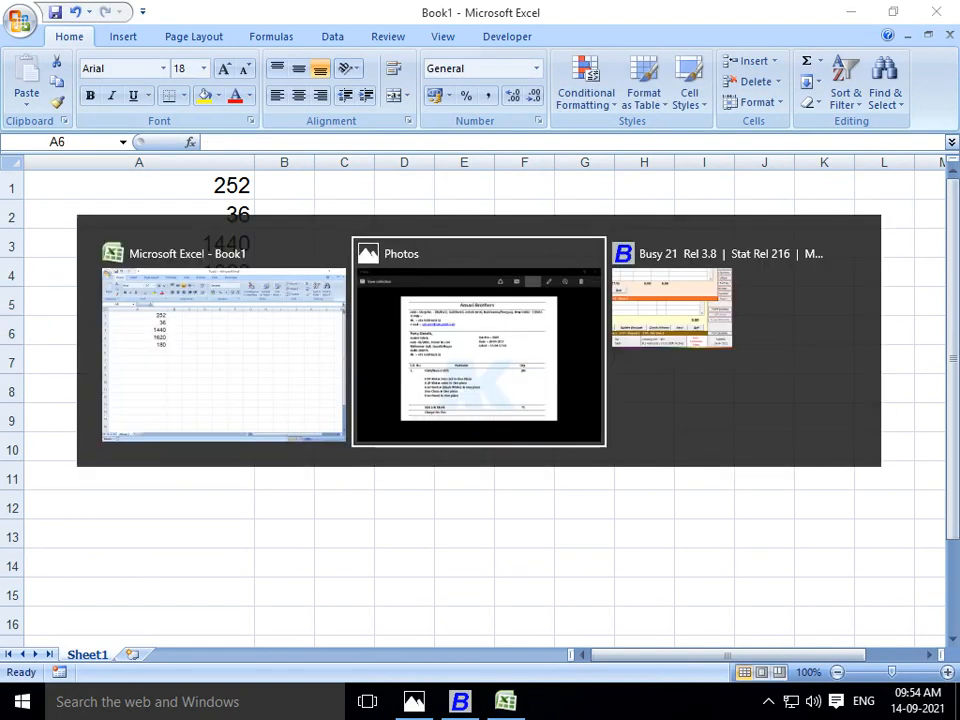
key(alt+Tab)
text(180)
key(Return)
key(Return)
key(Return)
key(Return)
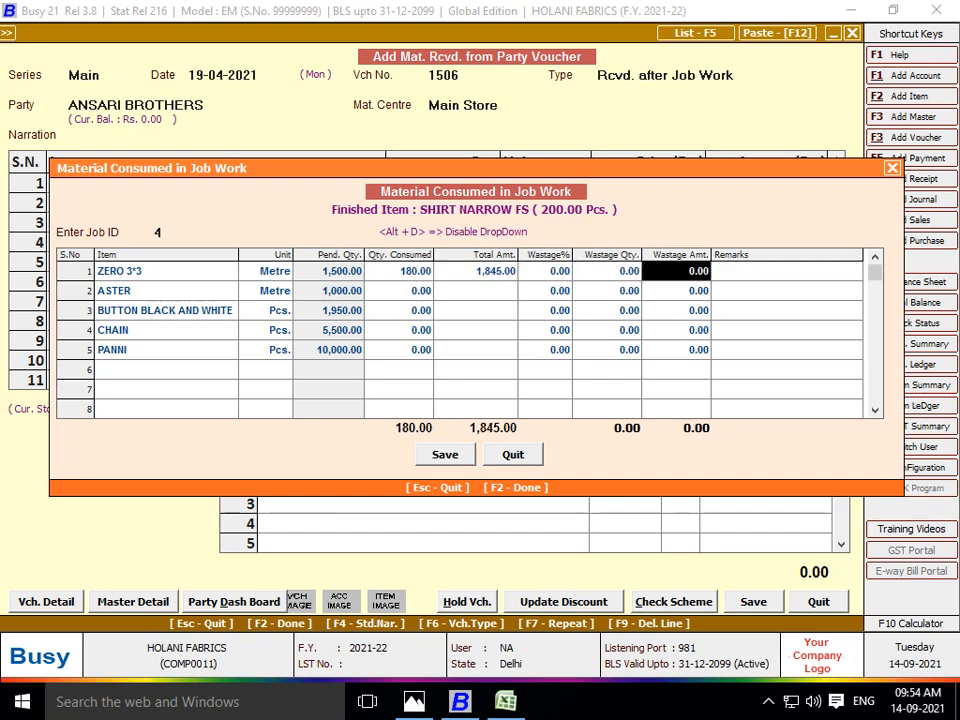
key(Return)
key(Return)
key(Return)
- Check the Aster usage per piece on the invoice and calculate =200*0.2 in cell A6 of the Excel sheet
key(alt+Tab)
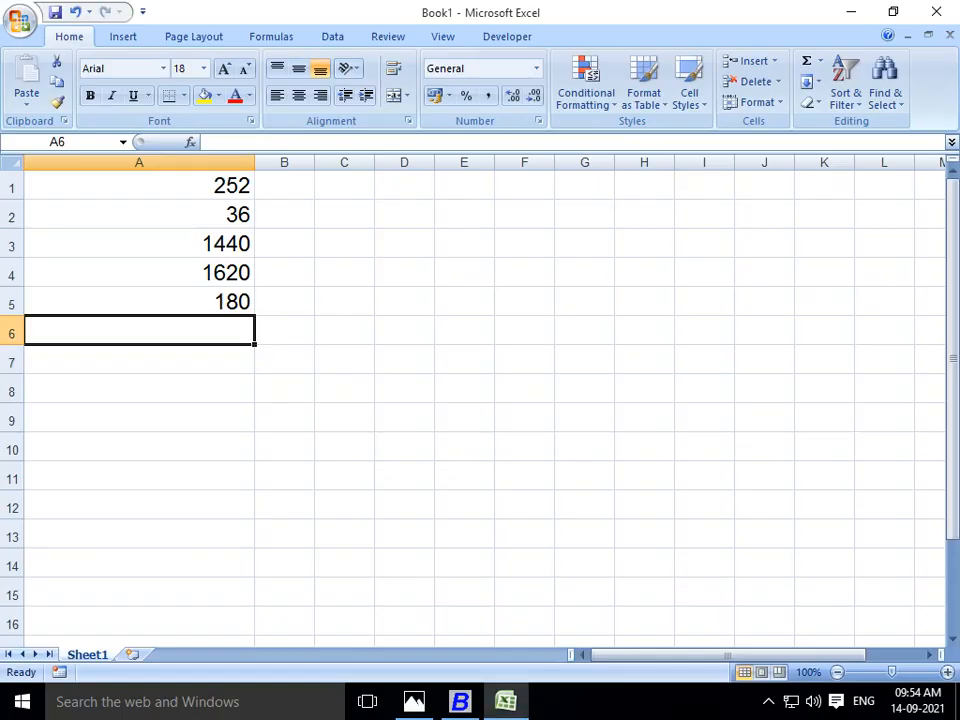
key(alt+Tab)
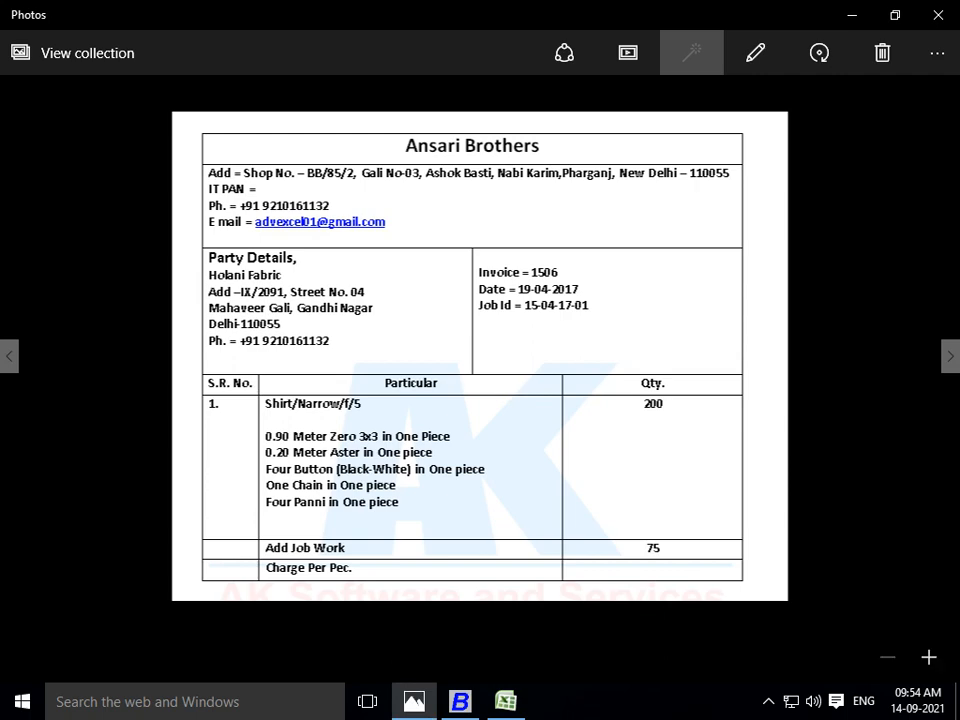
key(alt+Tab)
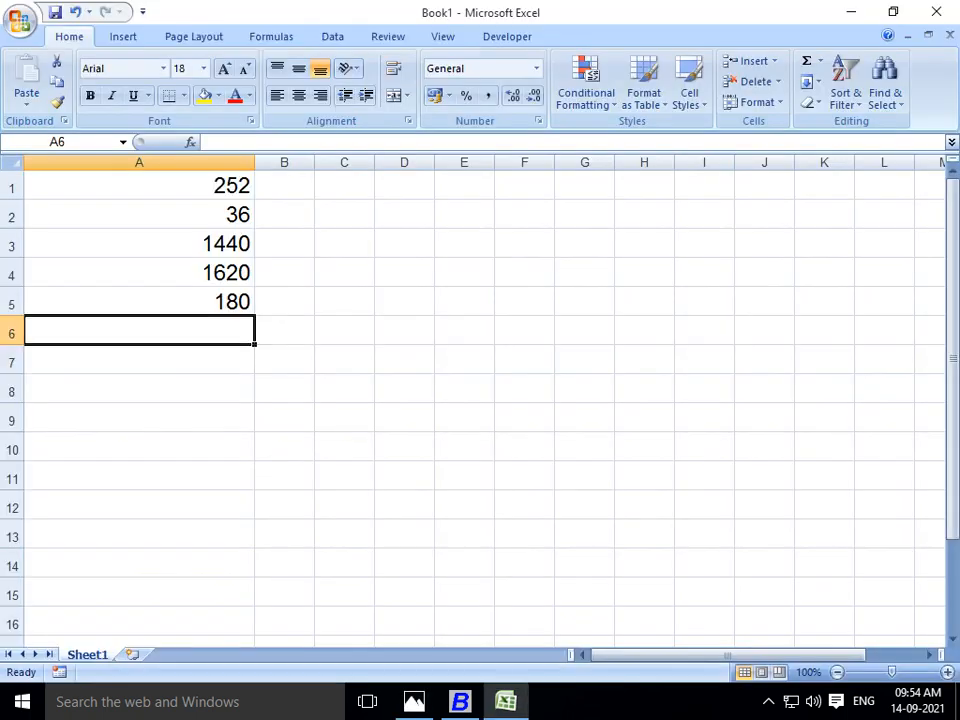
text(=200*)
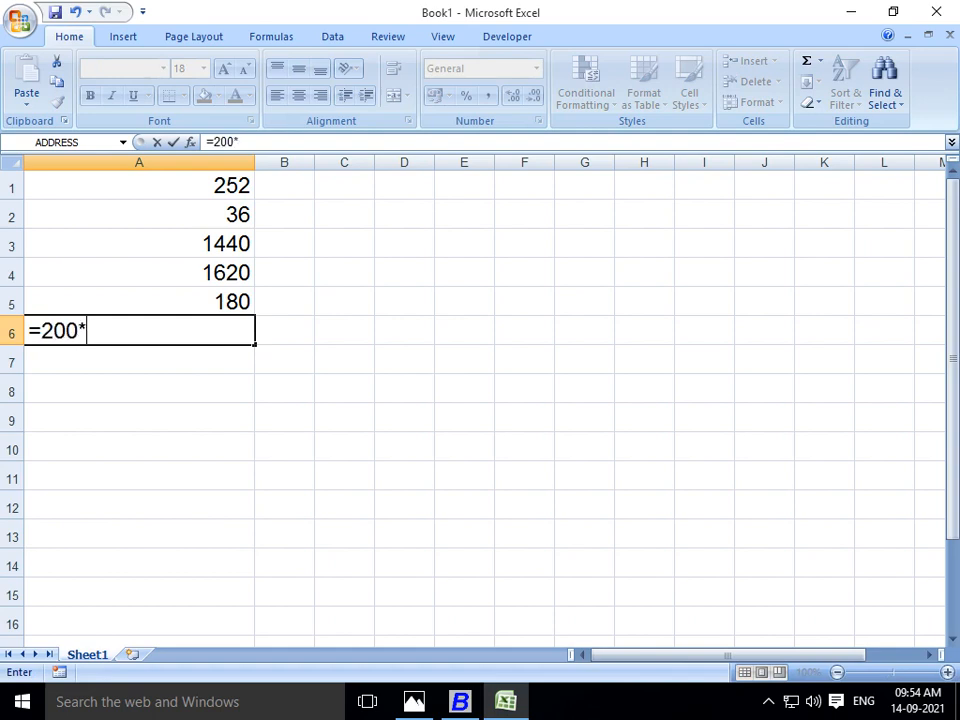
text(0.2)
key(Return)
- Return to Busy and set the consumed quantity of ASTER to 40 metres with no wastage
key(alt+Tab)
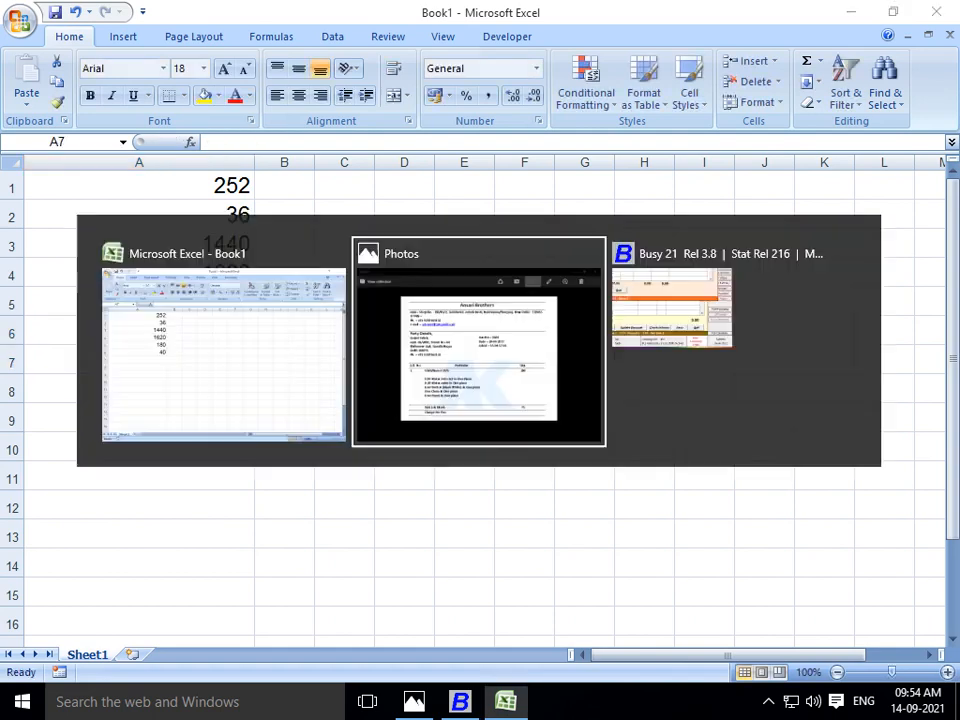
key(alt+Tab)
text(40)
key(Return)
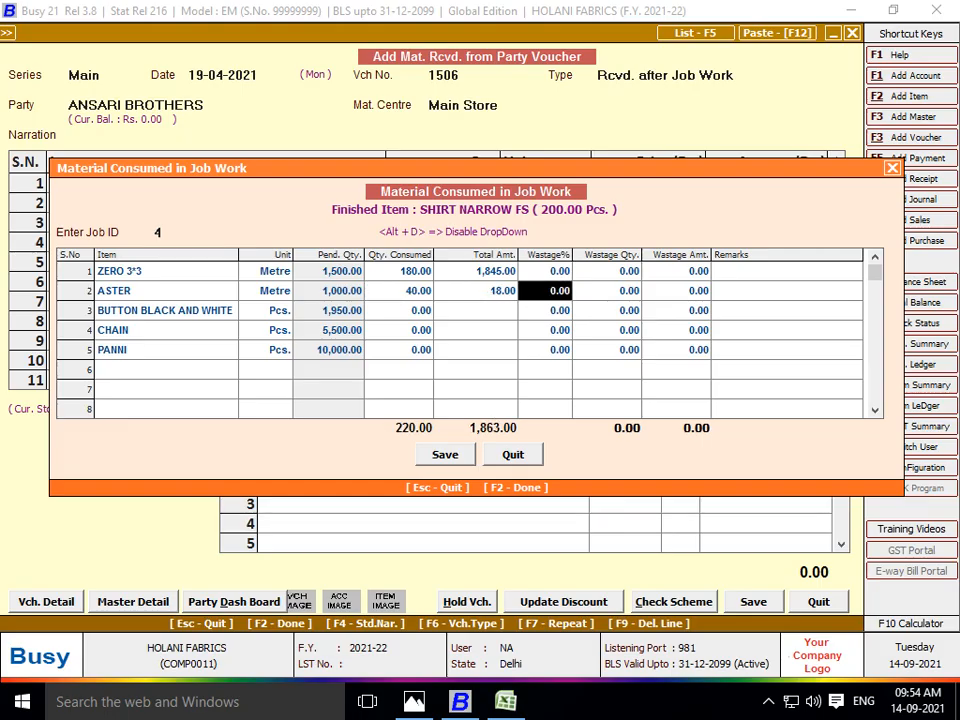
key(Return)
key(Return)
key(Return)
key(Return)
key(Return)
key(Return)
- Check the black-white button count per piece on the invoice and calculate =200*4 in cell A7 of the Excel sheet
key(alt+Tab)
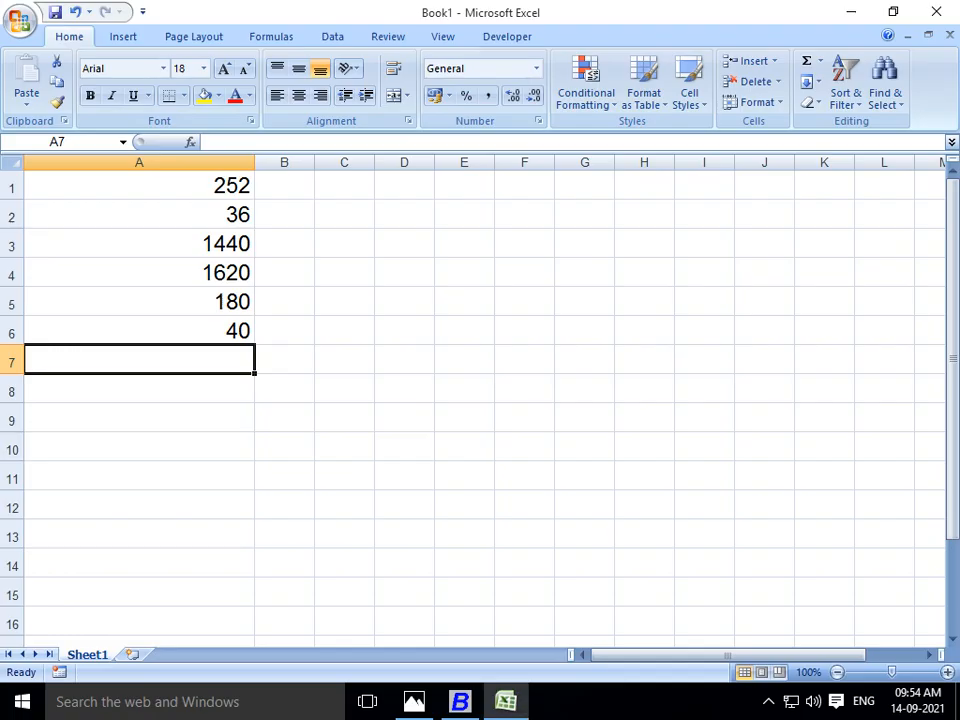
key(alt+Tab)
key(alt+Tab)
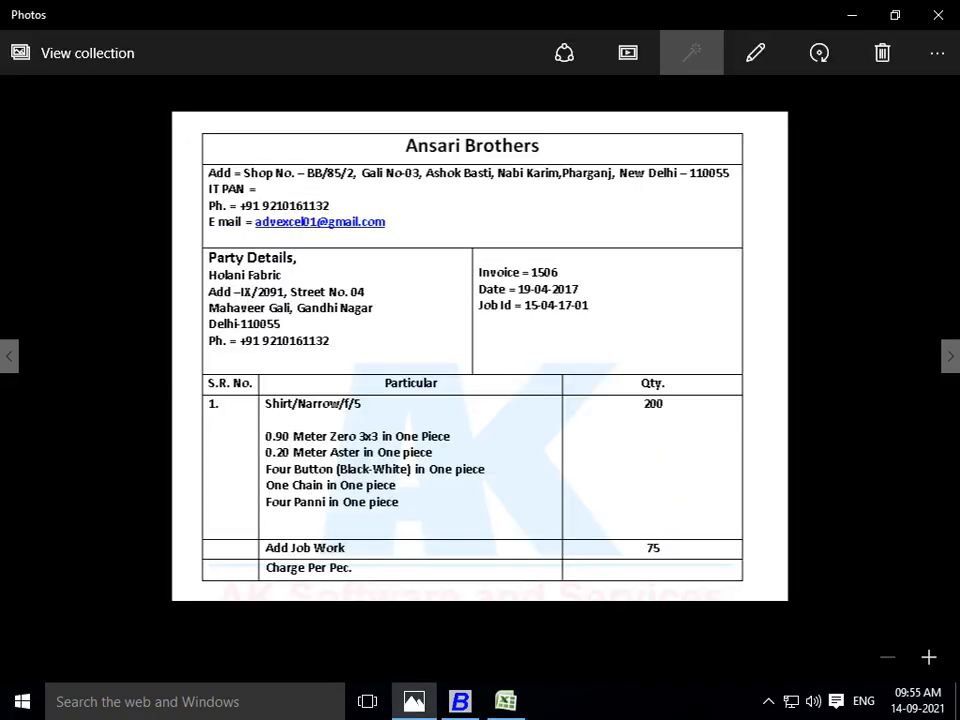
key(alt+Tab)
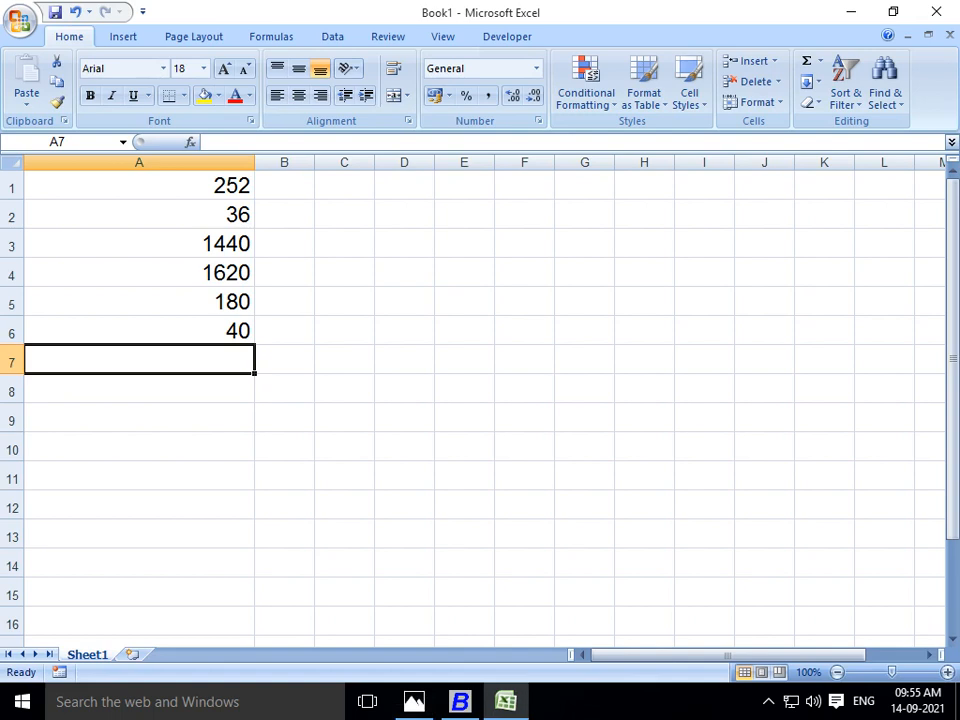
text(=200*4)
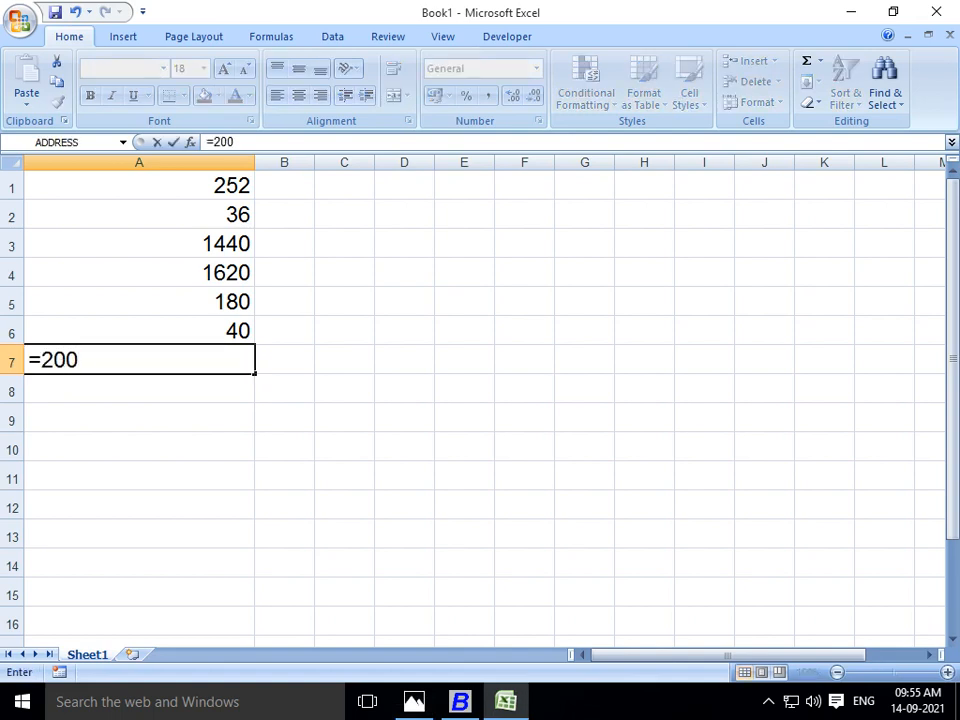
key(Return)
- In Busy's consumed materials, set the quantity of BUTTON BLACK AND WHITE to 800 Pcs. with no wastage
key(alt+Tab)
key(alt+Tab)
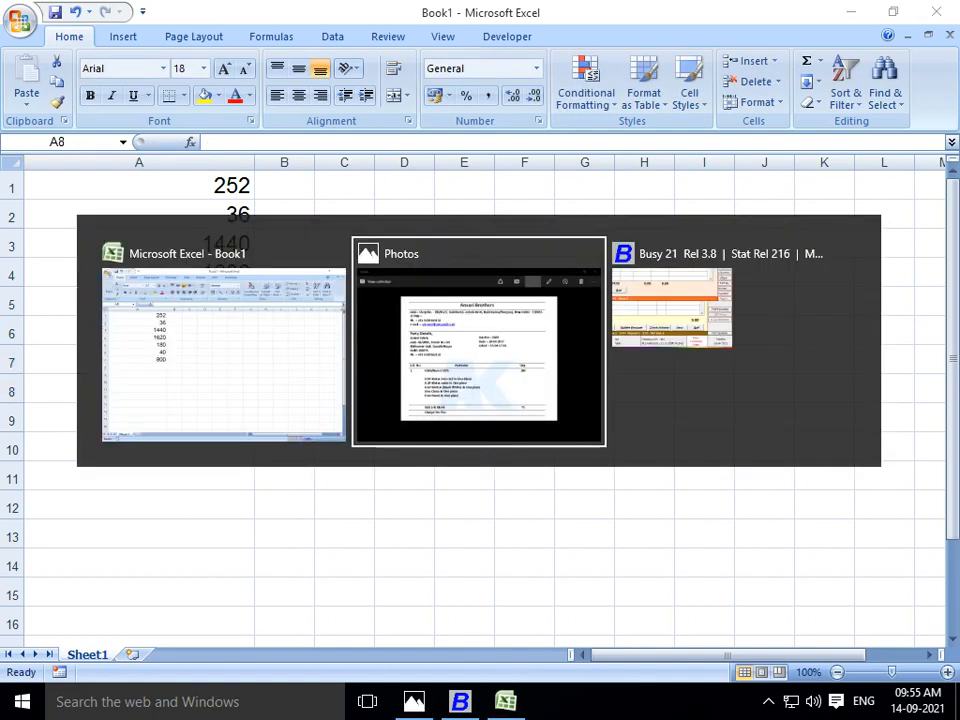
text(800)
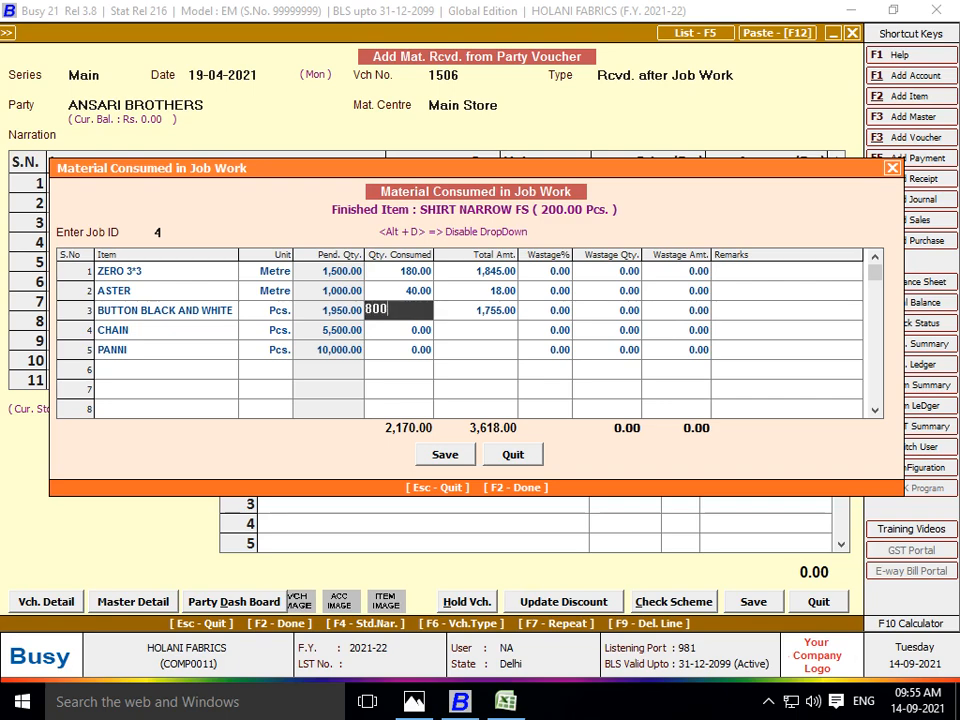
key(Return)
key(Return)
key(Return)
key(Return)
key(Return)
key(Return)
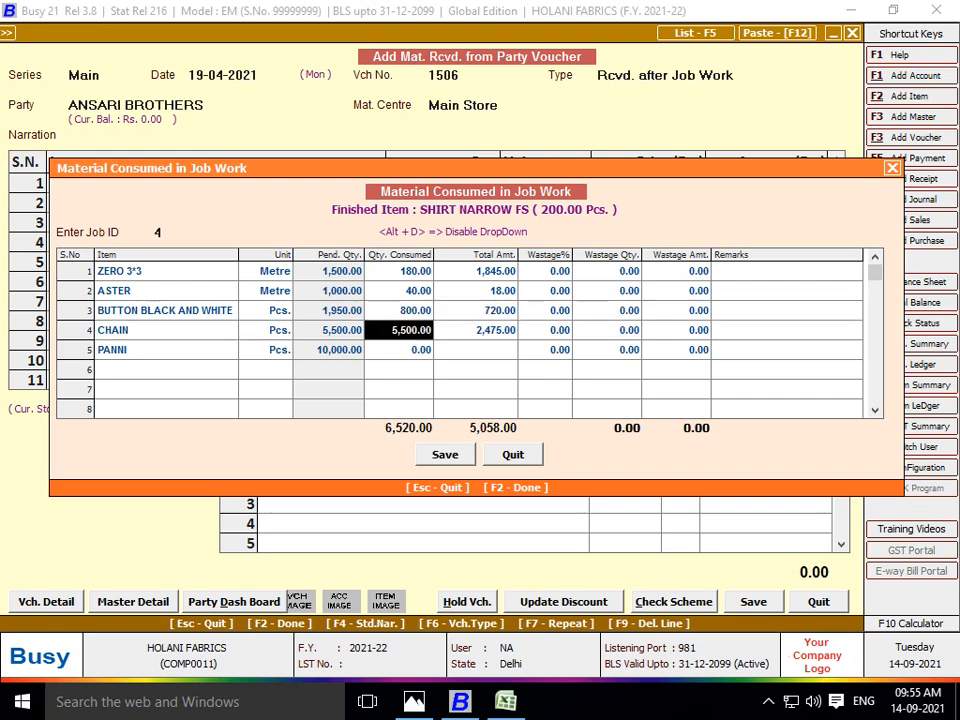
- Check the chain usage per piece on the invoice and set the consumed quantity of CHAIN to 200 Pcs. with no wastage
key(alt+Tab)
key(alt+Tab)
key(alt+Tab)
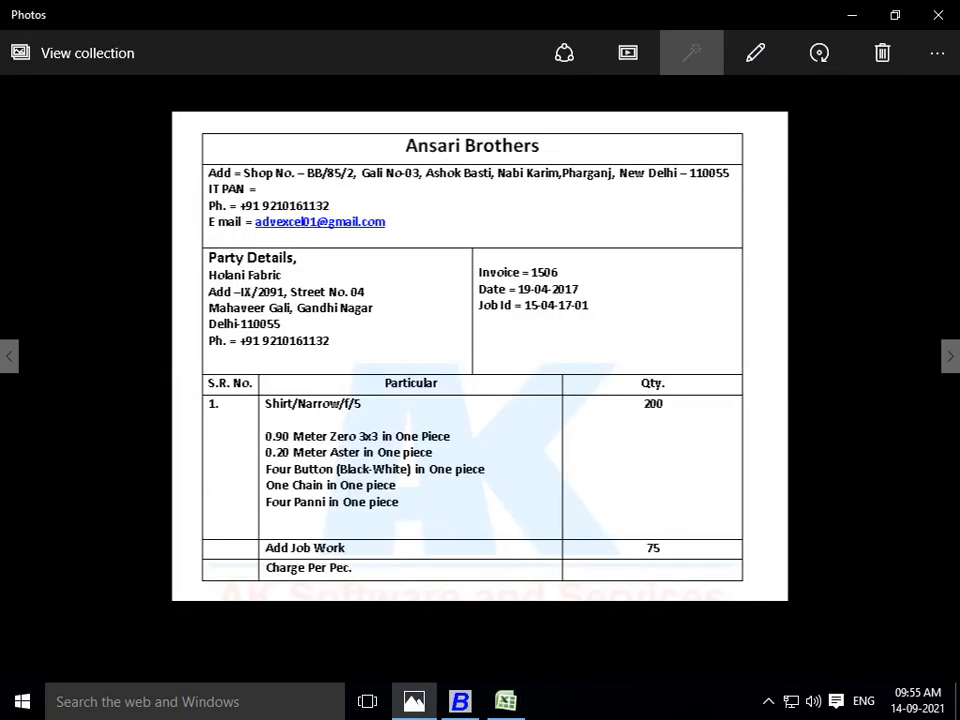
key(alt+Tab)
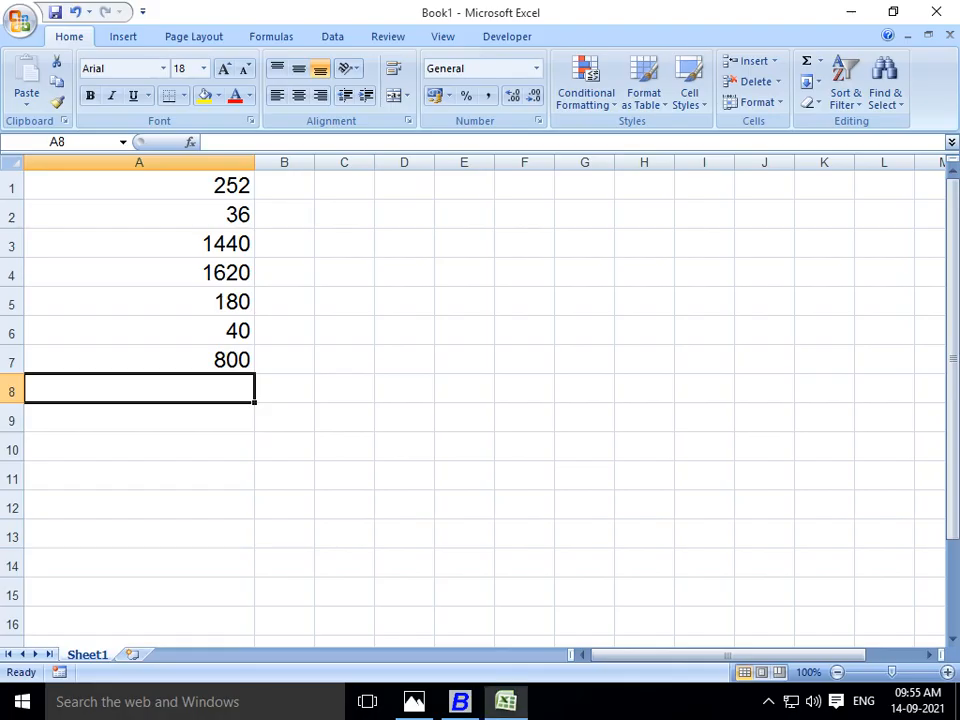
key(alt+Tab)
key(Tab)
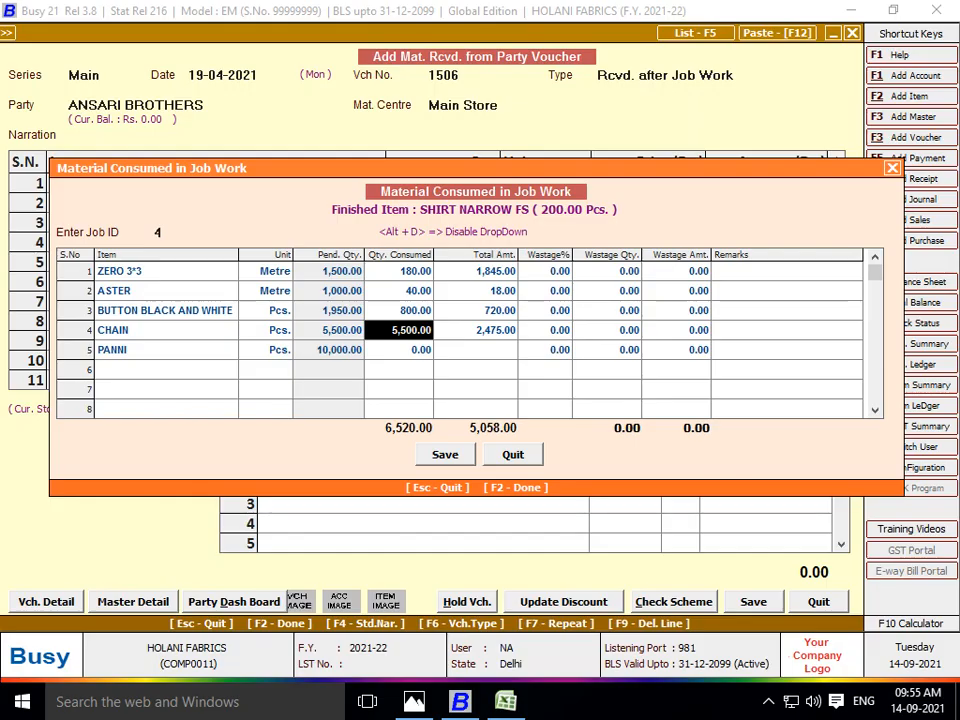
text(200)
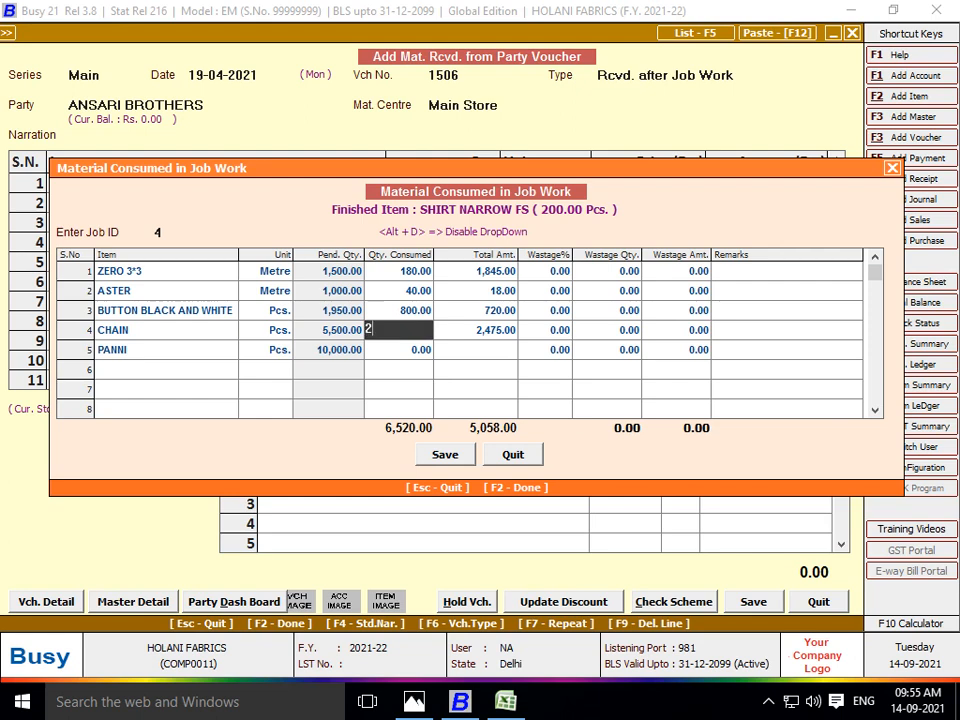
key(Return)
key(Return)
key(Return)
key(Return)
key(Return)
key(Return)
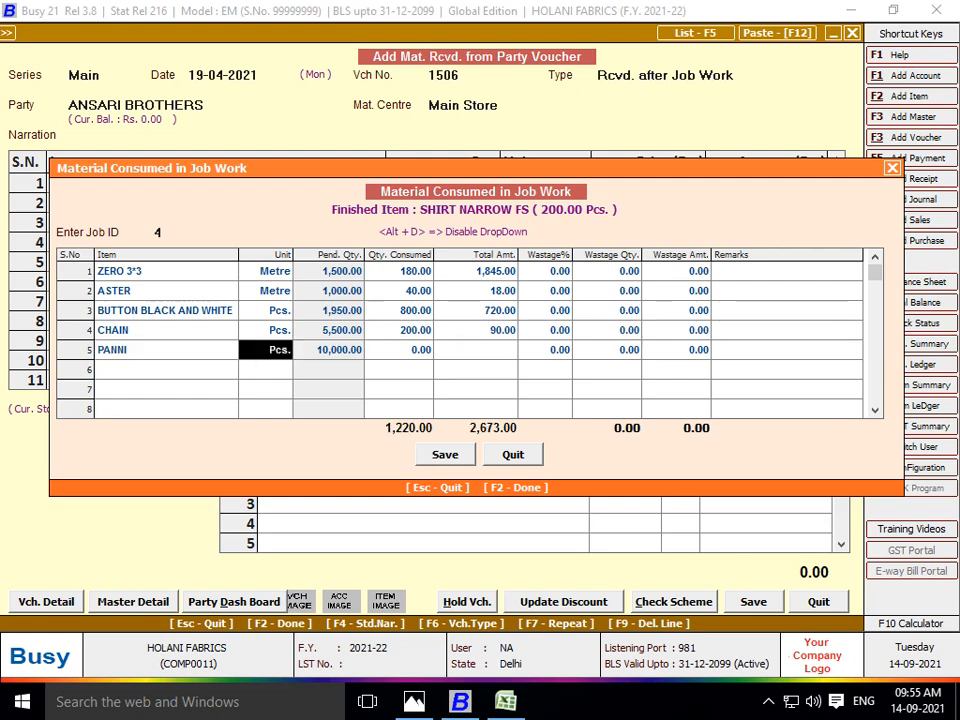
- Check the panni usage per piece on the invoice, set the consumed quantity of PANNI to 800 Pcs. and finish the consumed materials list
key(Return)
key(alt+Tab)
key(alt+Tab)
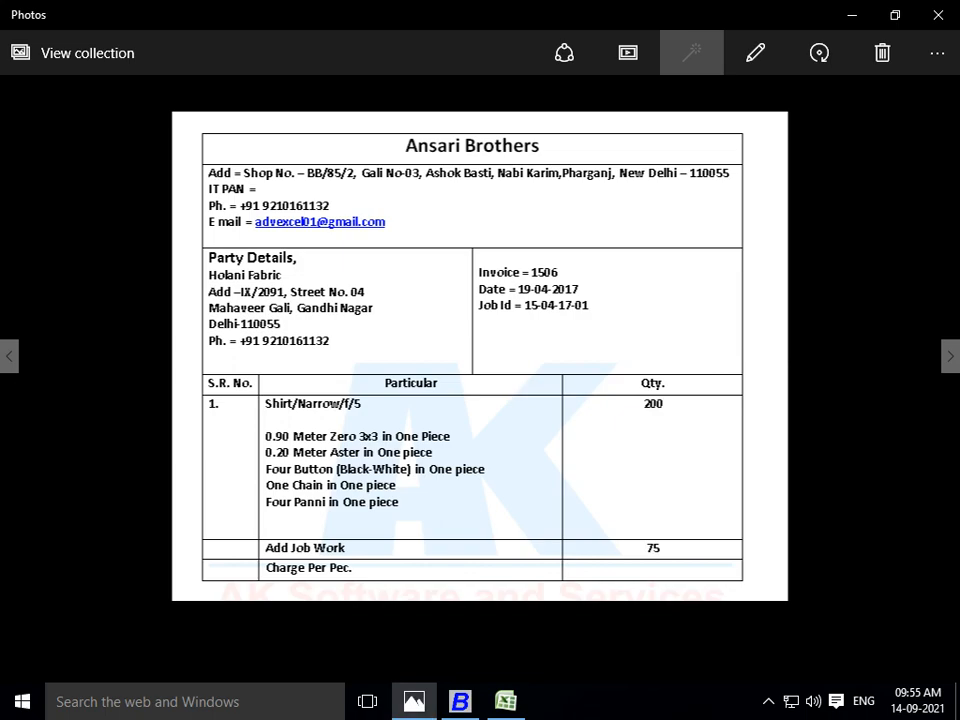
key(alt+Tab)
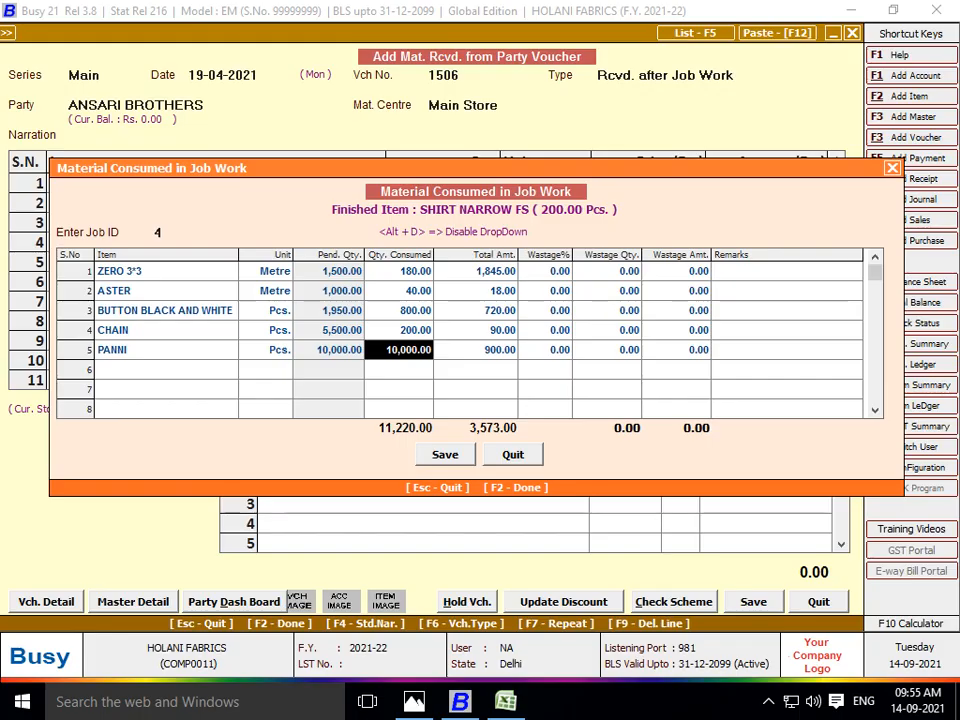
text(800)
key(Return)
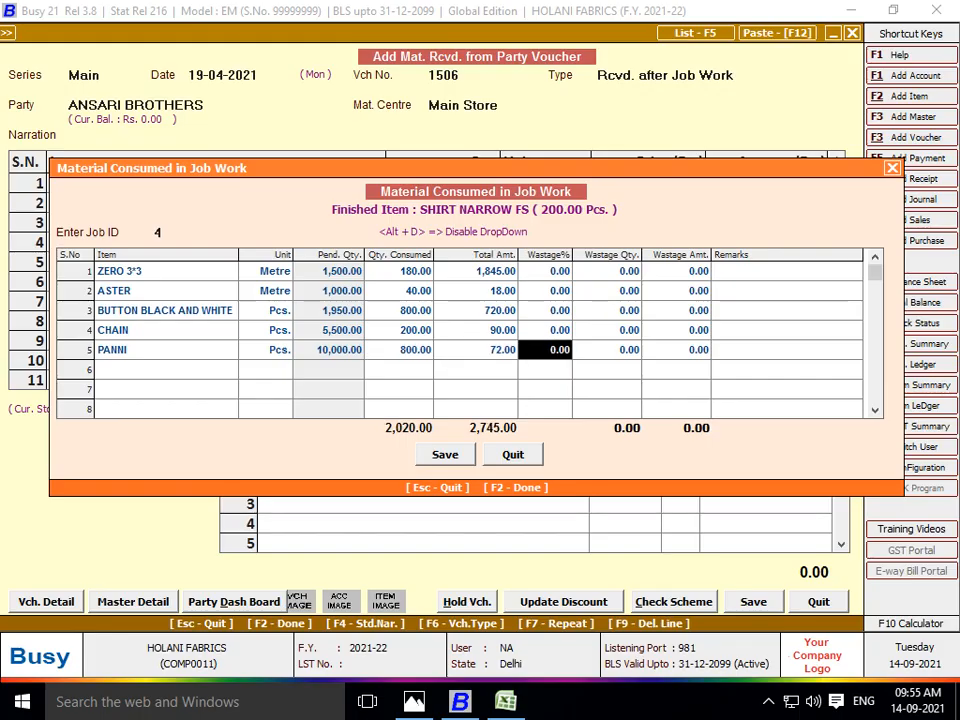
key(Return)
key(Return)
key(F2)
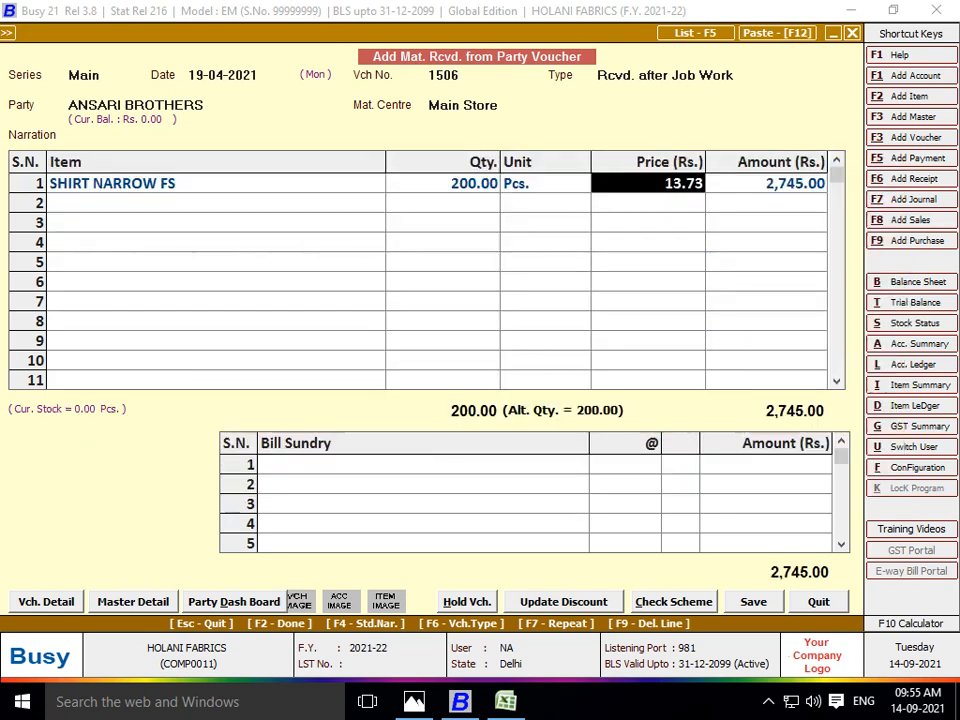
- Add the JOB WORK A/C bill sundry at the invoice's charge of 75 per piece and save the voucher
click(420, 464)
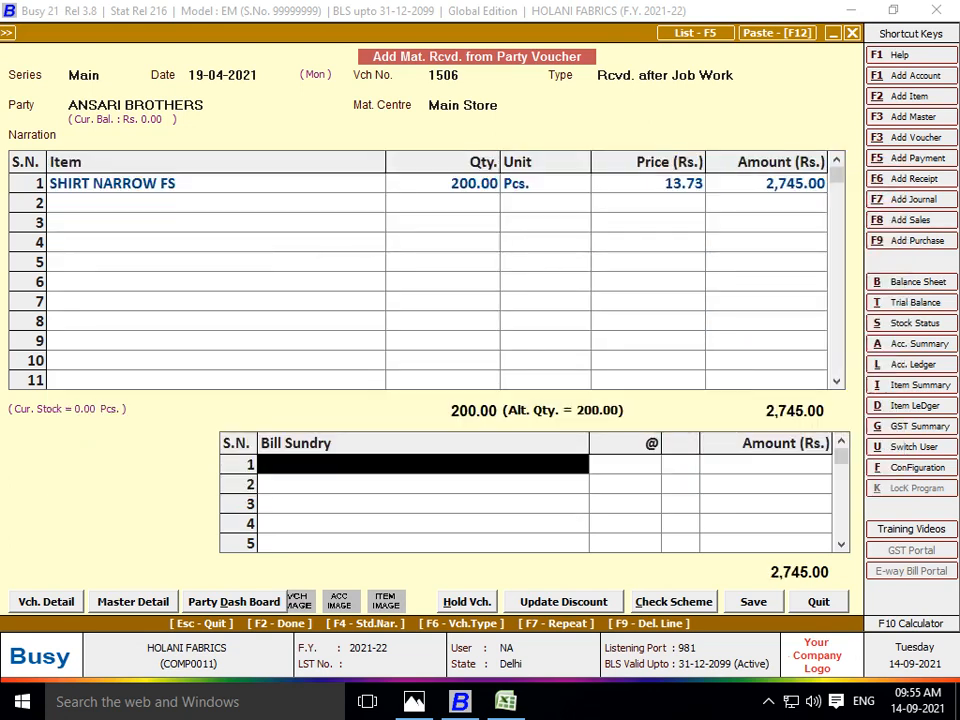
key(Return)
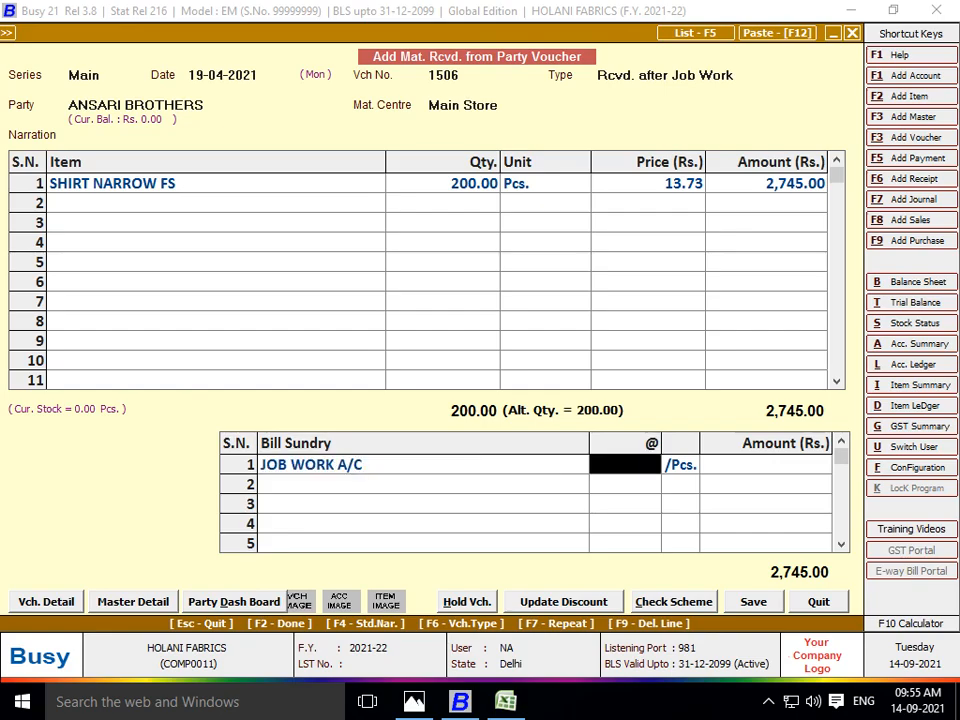
key(alt+Tab)
key(alt+Tab)
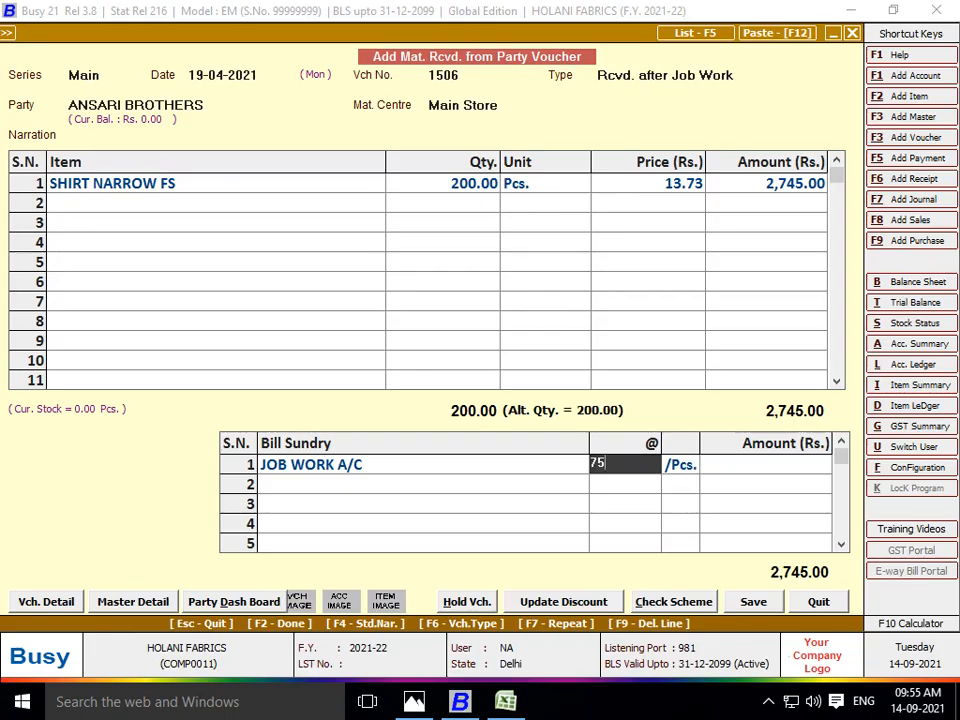
text(75)
key(Return)
key(Return)
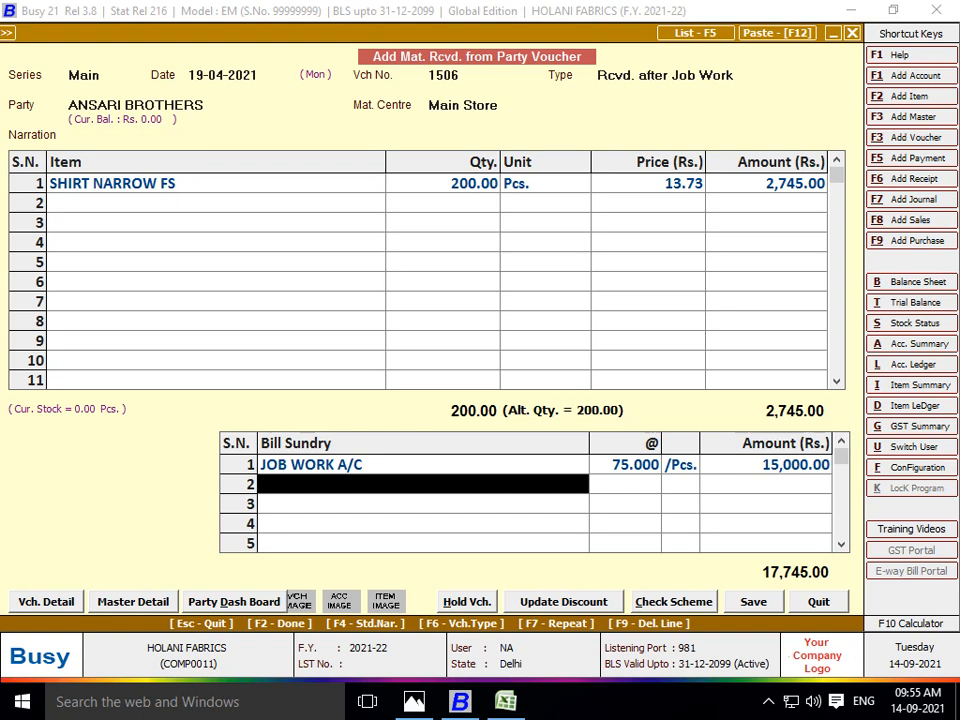
key(Return)
key(Return)
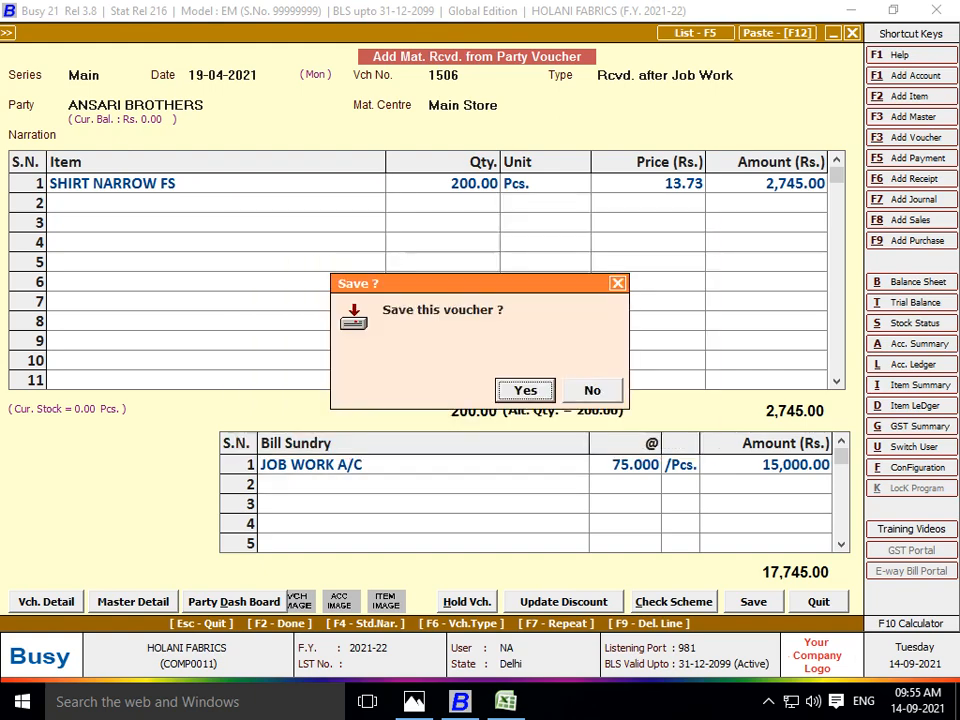
key(Return)
- View the next invoice image, for Pashupati Traders, and return to Busy to close the blank material received voucher
key(alt+Tab)
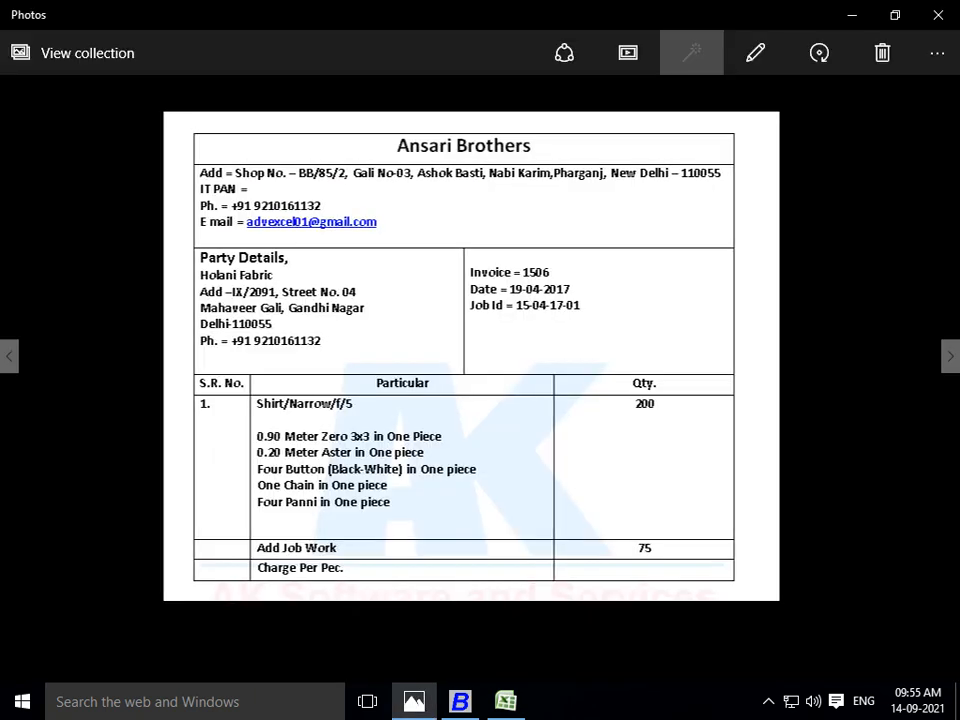
key(Right)
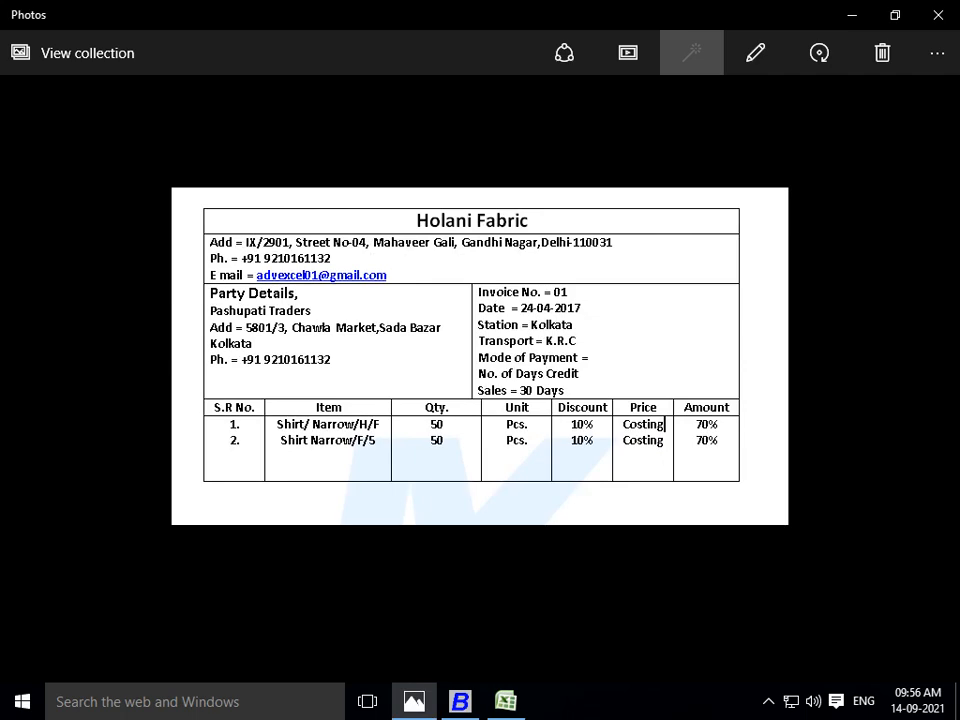
key(alt+Tab)
key(Escape)
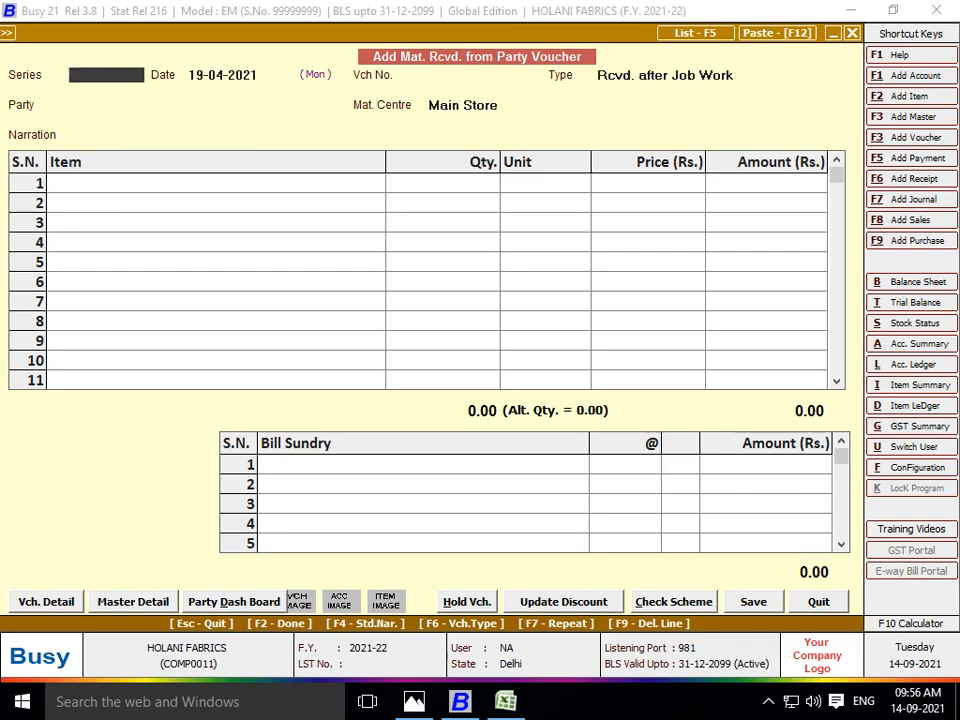
key(Escape)
key(Return)
key(Escape)
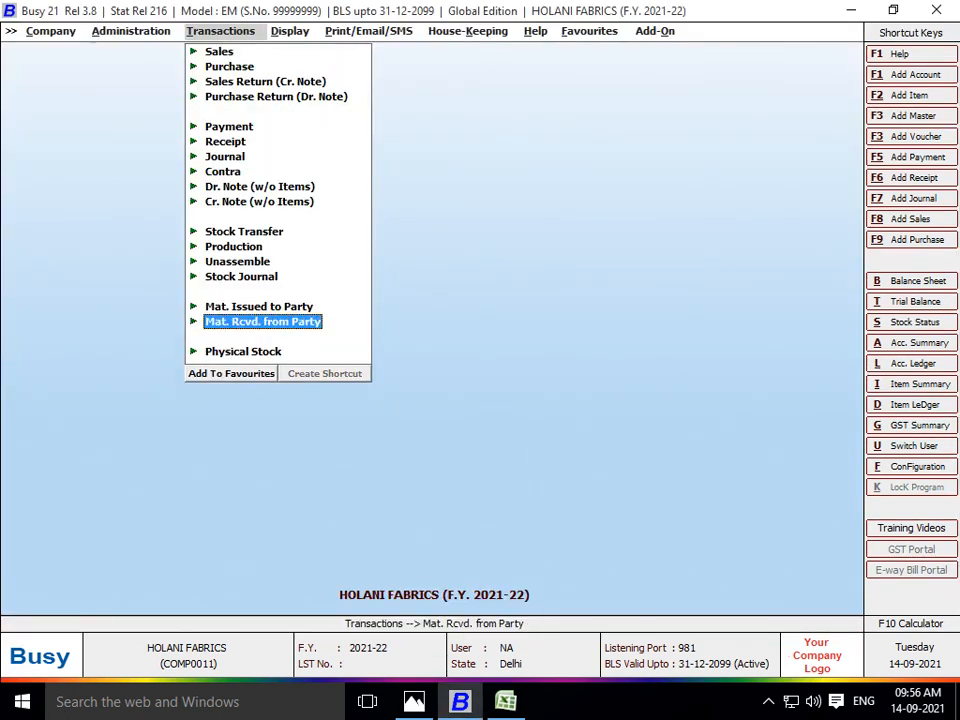
- Open the alphabetical closing stock status report with balances only for a group of items
key(Right)
key(Down)
key(Down)
key(Down)
key(Down)
key(Down)
key(Down)
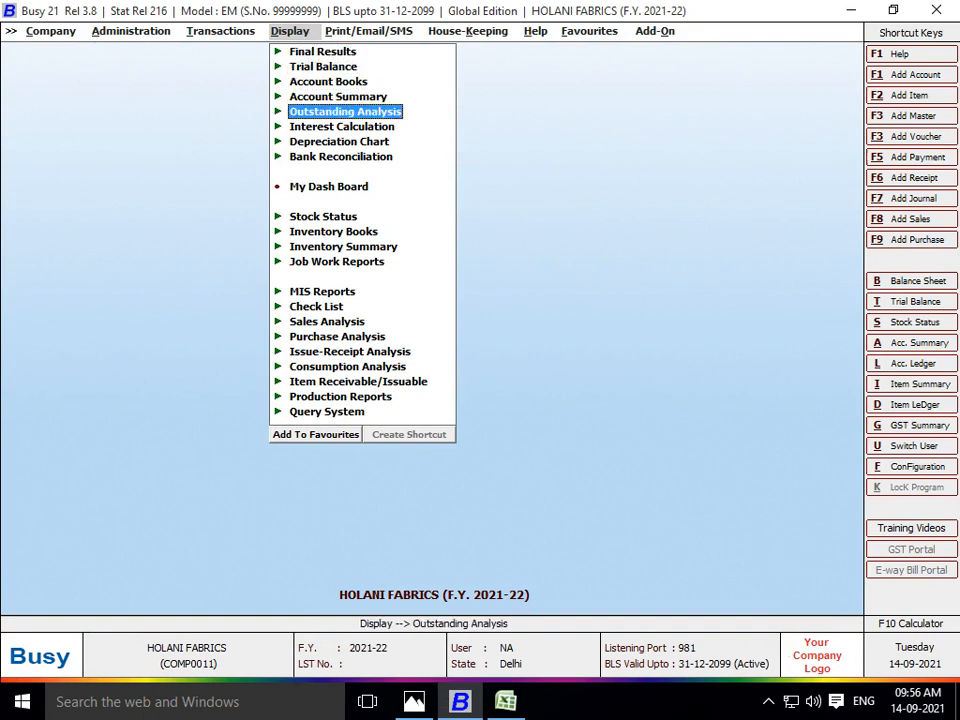
key(Down)
key(Down)
key(Down)
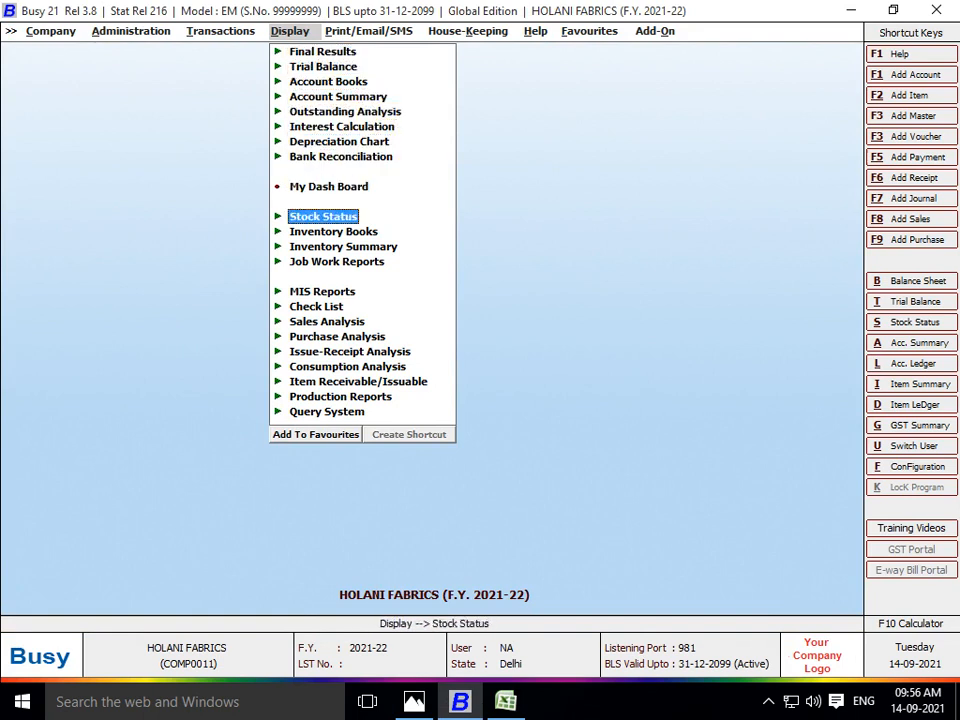
key(Return)
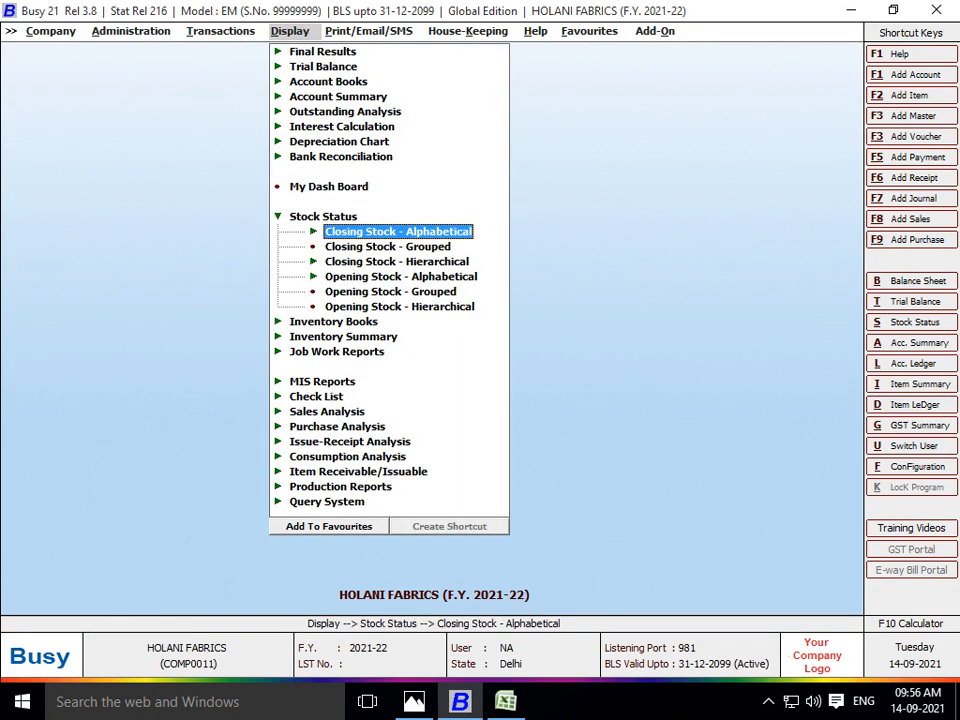
key(Return)
key(Return)
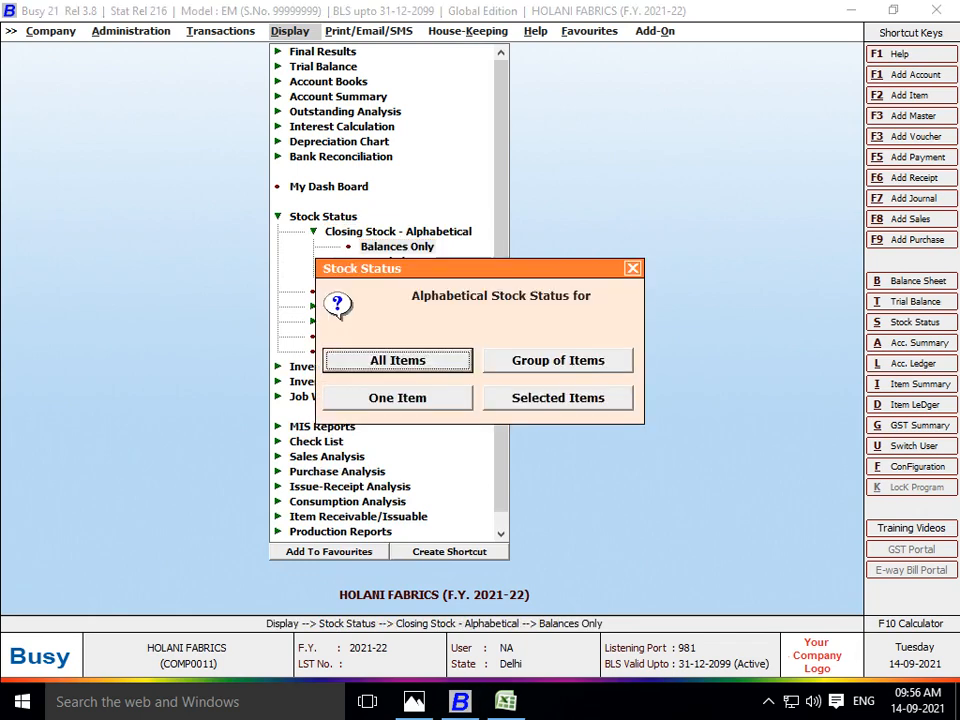
key(Right)
key(Return)
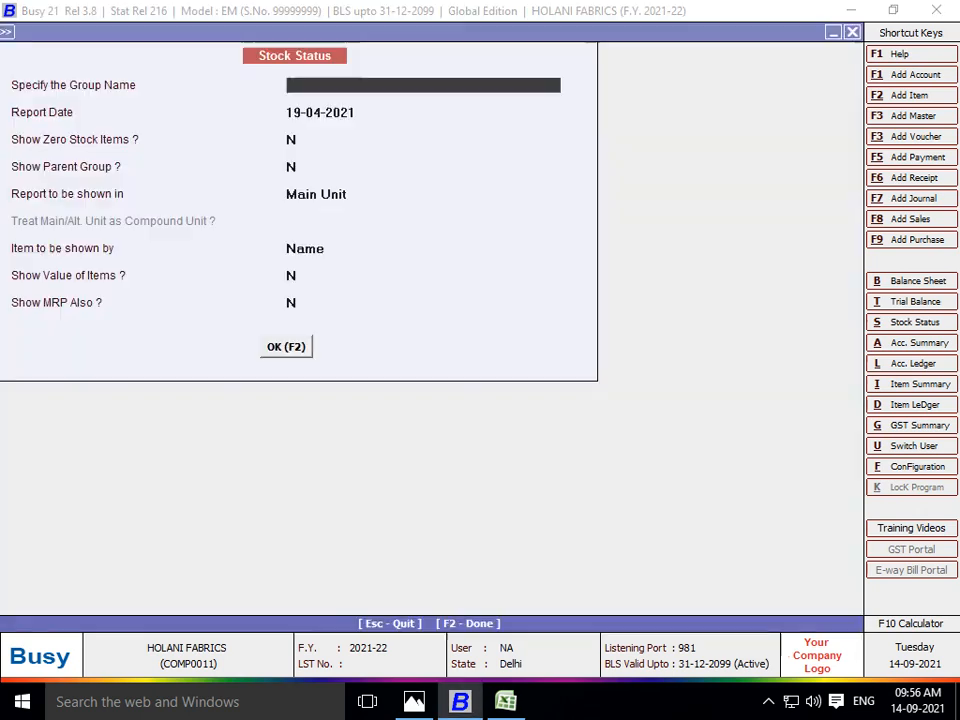
- Generate the stock status for the FINISH GOODS group at 19-04-2021 with the value of items shown
key(Return)
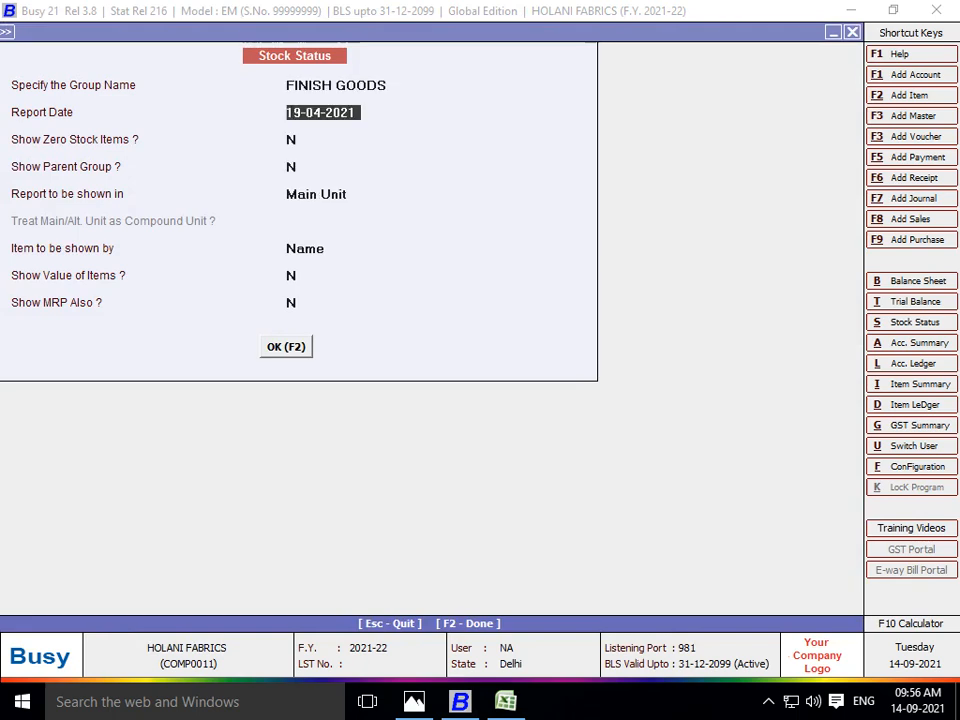
key(Return)
key(Return)
key(Return)
key(Return)
key(Return)
key(Return)
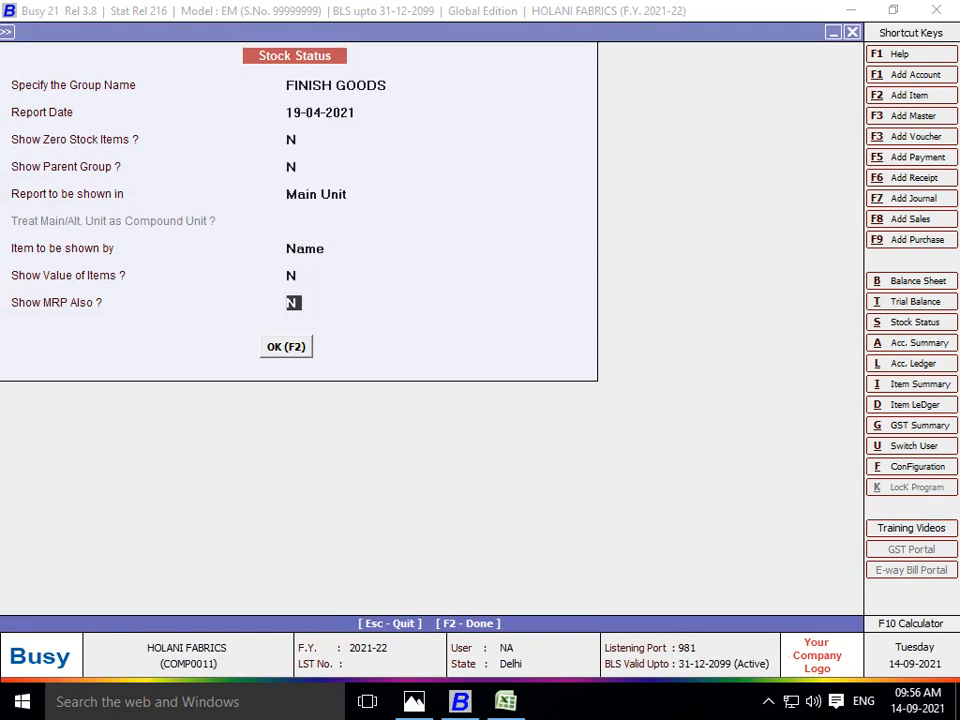
key(Up)
key(y)
key(Return)
key(Return)
key(Return)
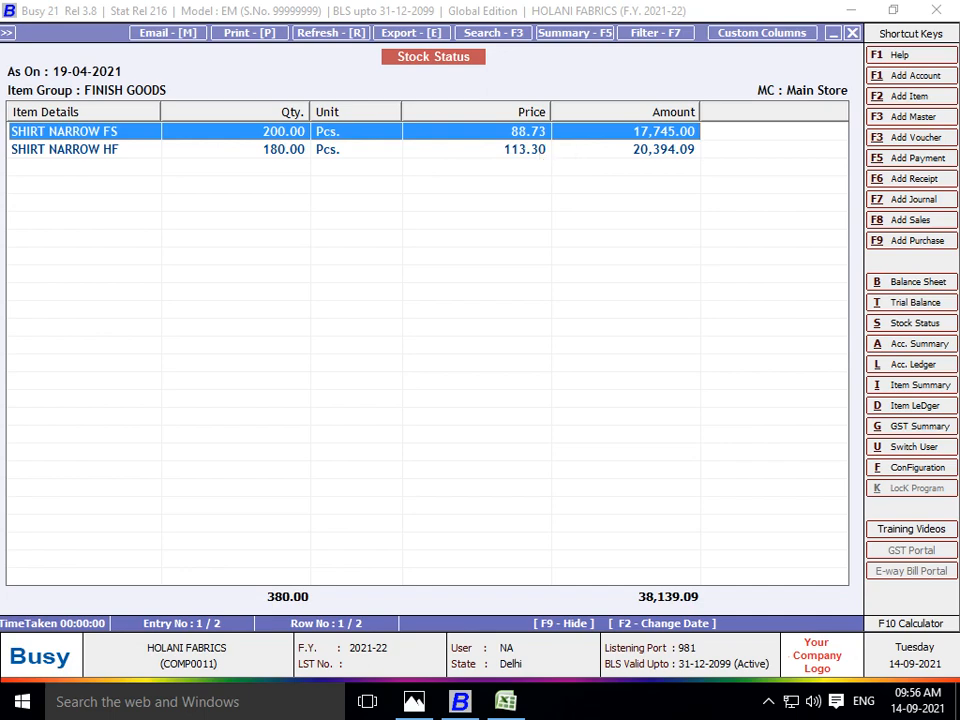
- Examine the SHIRT NARROW HF stock quantity, price and amount, and close the stock status report
click(268, 150)
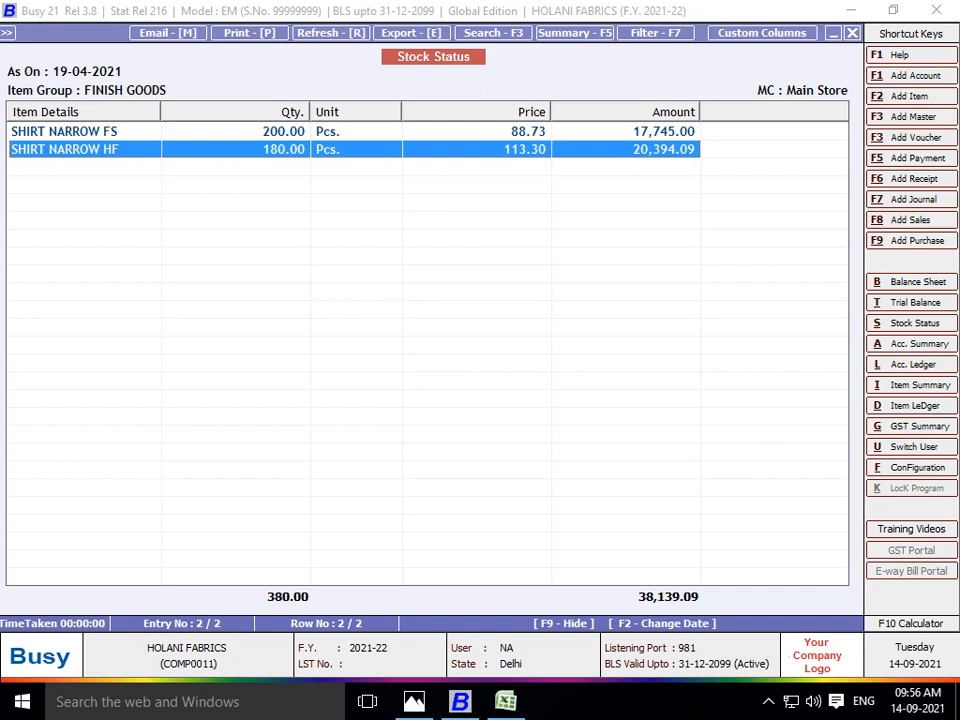
key(Escape)
key(Escape)
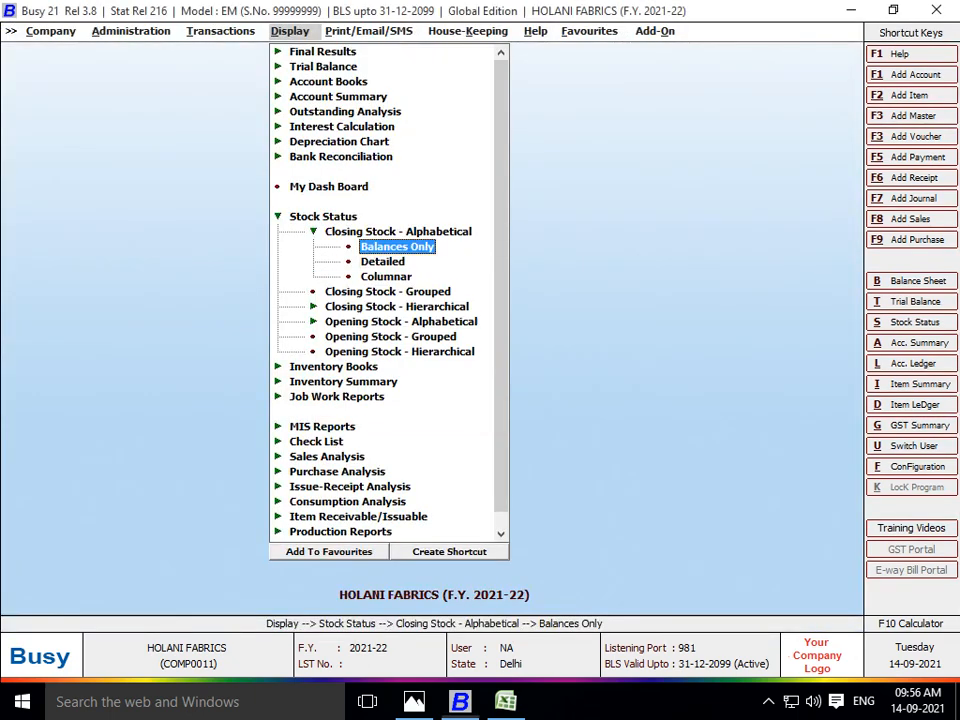
key(Escape)
key(Escape)
- Open the Balance Sheet report options
key(Up)
key(Up)
key(Up)
key(Up)
key(Up)
key(Up)
key(Up)
key(Up)
key(Up)
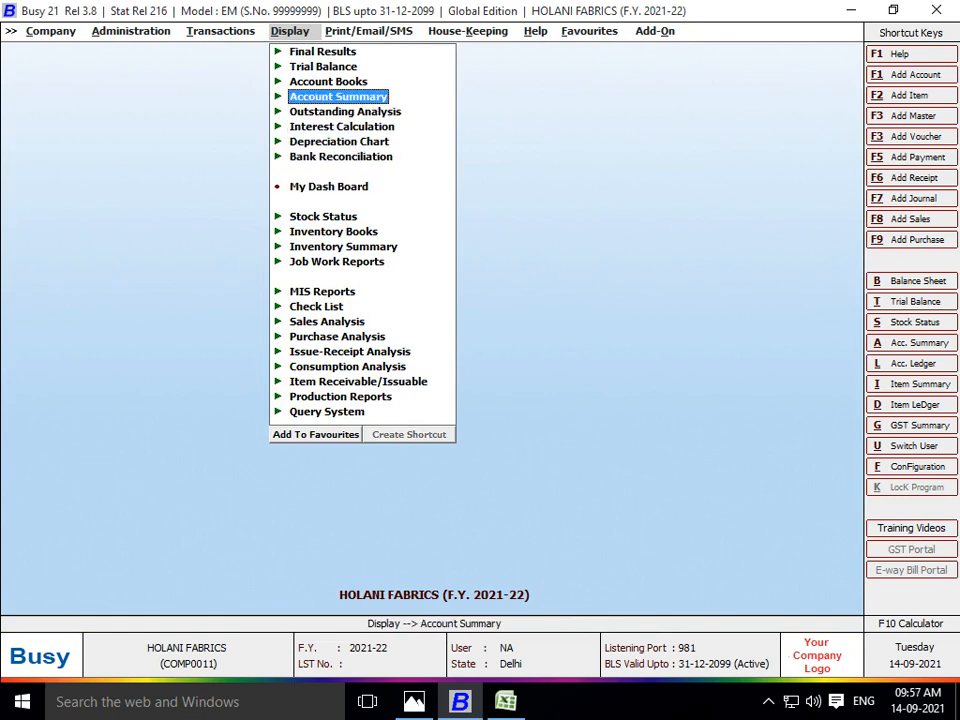
key(Return)
key(Return)
key(Return)
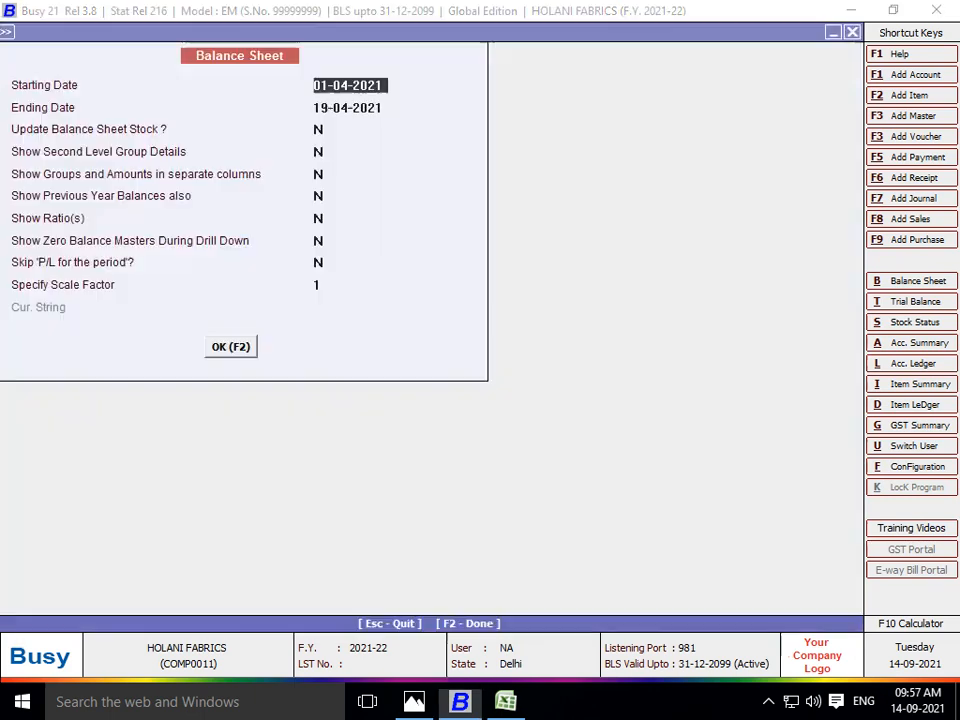
- Generate the balance sheet for 01-04-2021 to 19-04-2021 with the balance sheet stock updated
key(Return)
key(Return)
text(y)
key(Return)
key(F2)
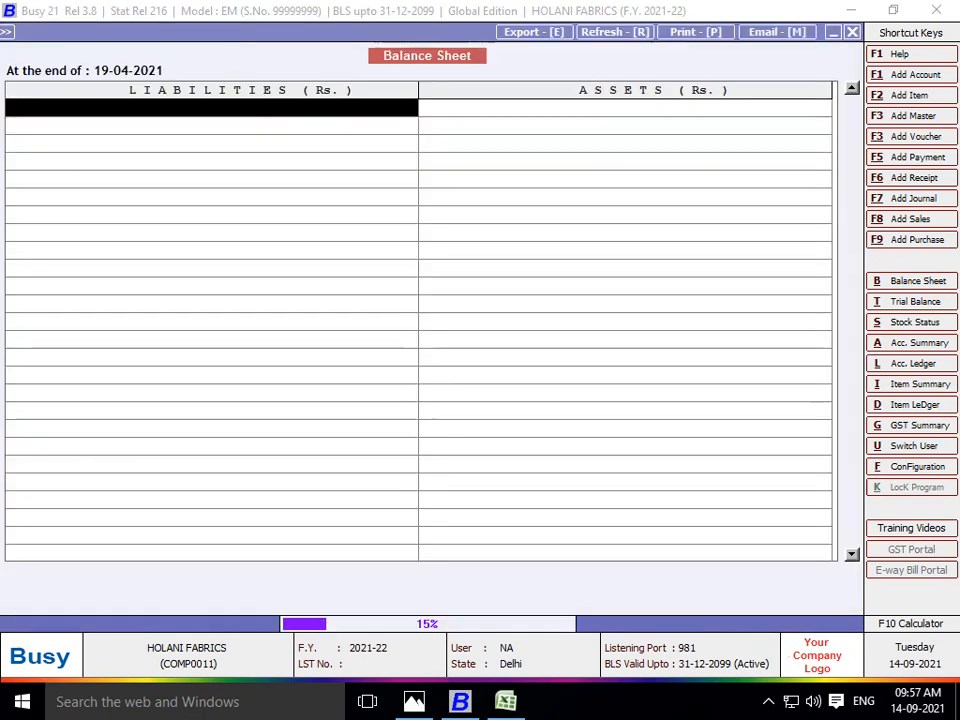
- Drill down from Current Liabilities on the balance sheet through Sundry Creditors to the JOB WORKERS group balances
key(Down)
key(Right)
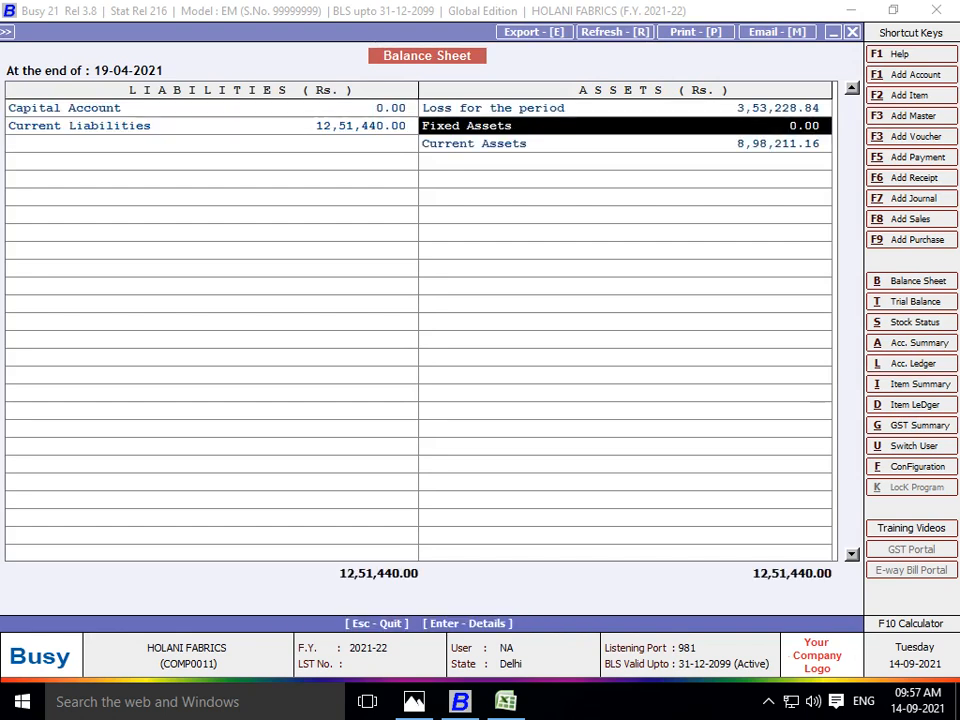
key(Left)
key(Return)
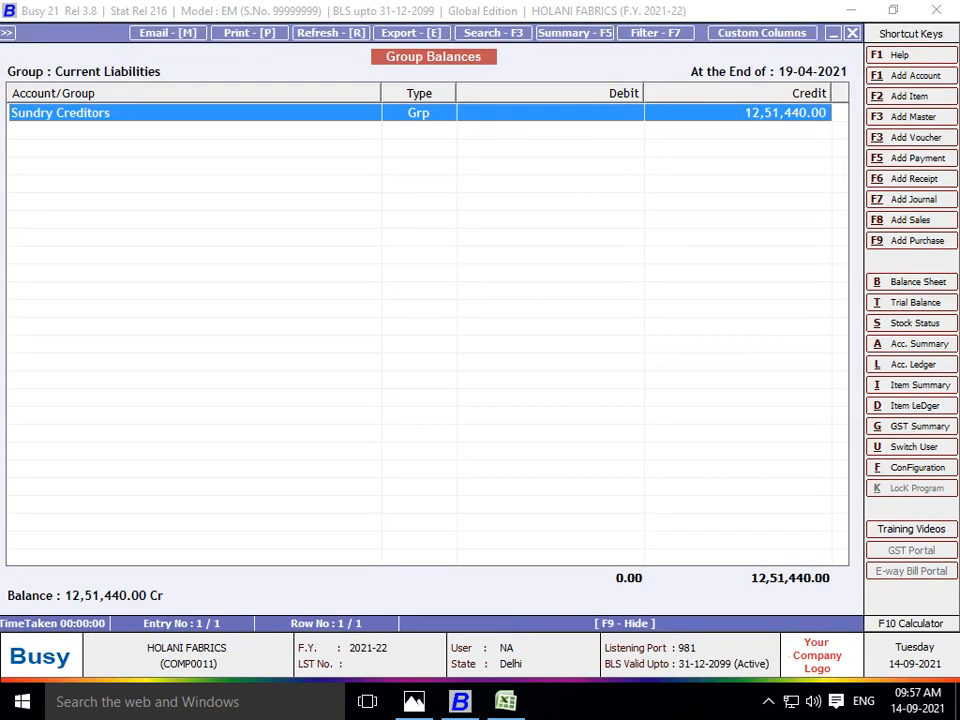
key(Return)
key(Down)
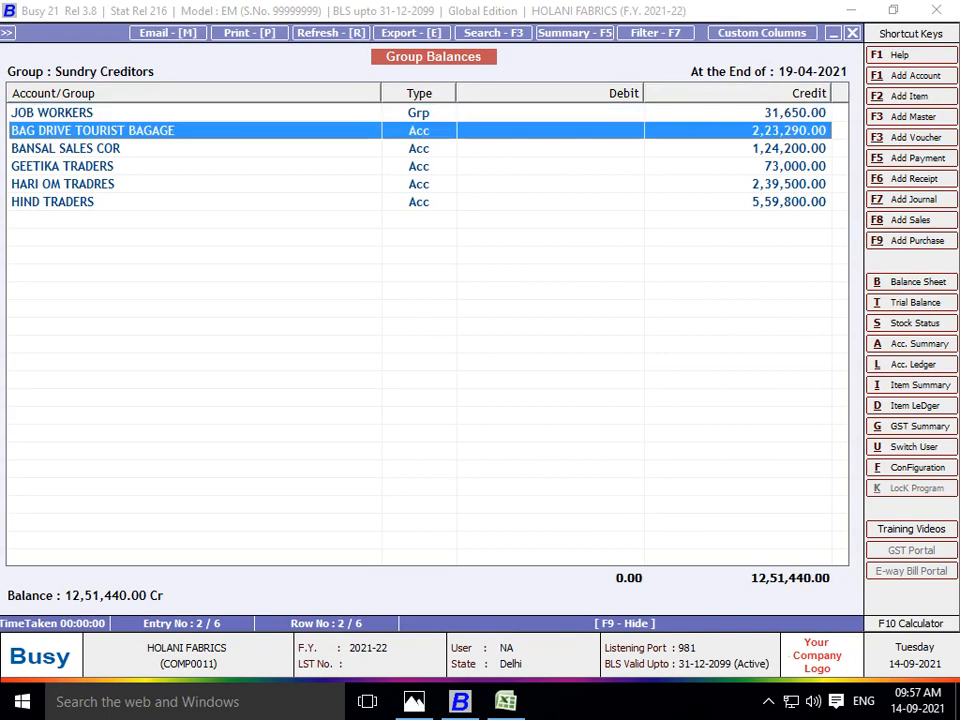
key(Up)
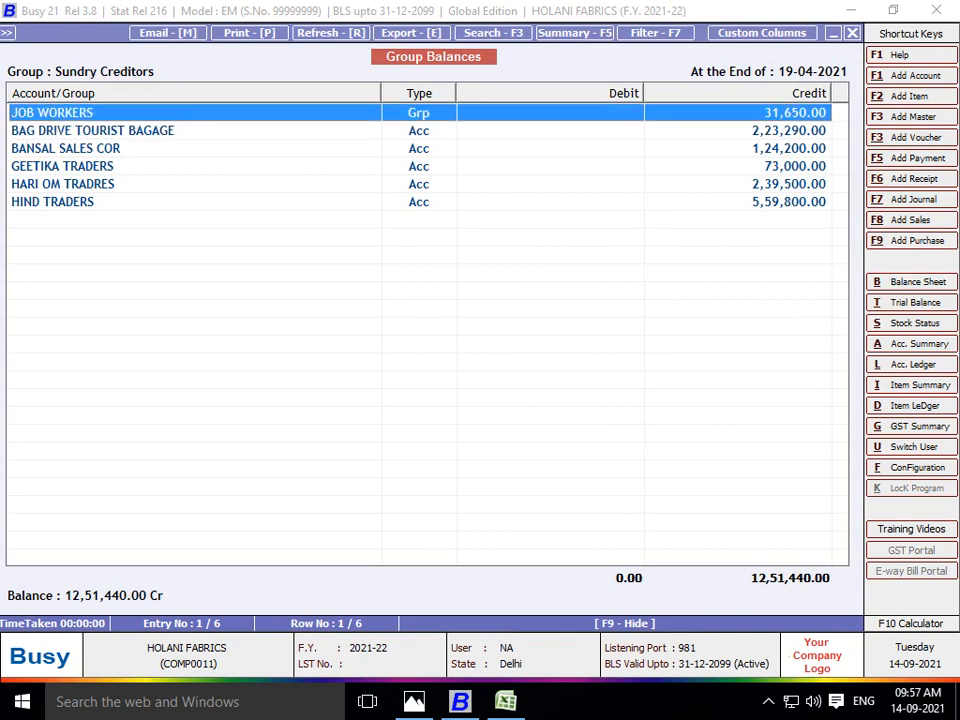
key(Return)
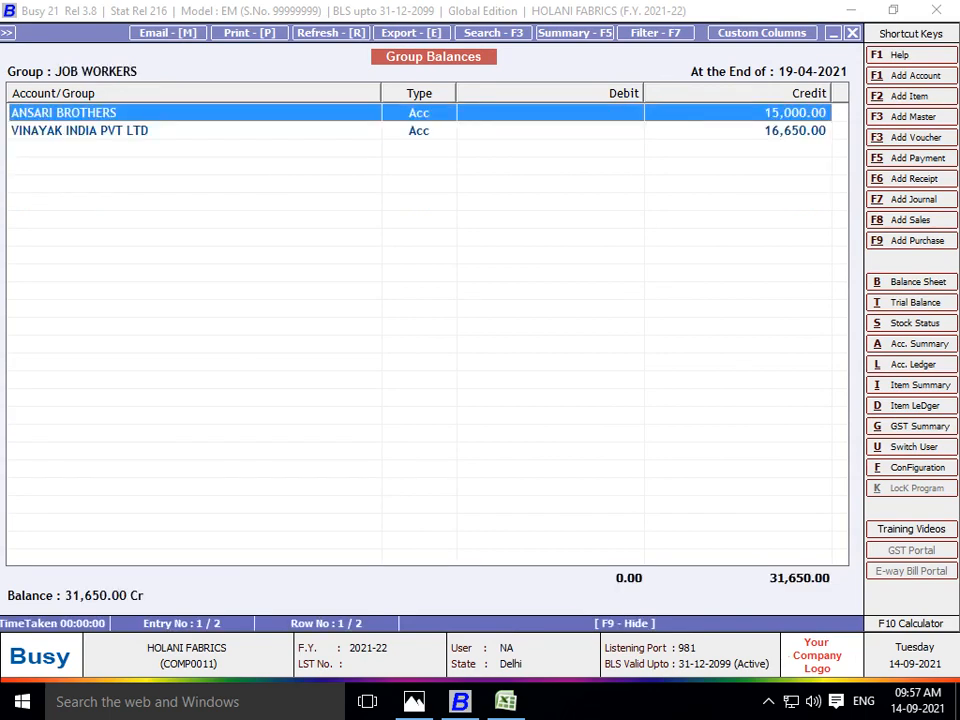
- Compare the credit balances of ANSARI BROTHERS and VINAYAK INDIA PVT LTD, and close the balance sheet
key(Down)
key(Up)
key(Down)
key(Up)
key(Down)
key(Up)
key(Down)
key(Up)
key(Down)
key(Up)
key(Down)
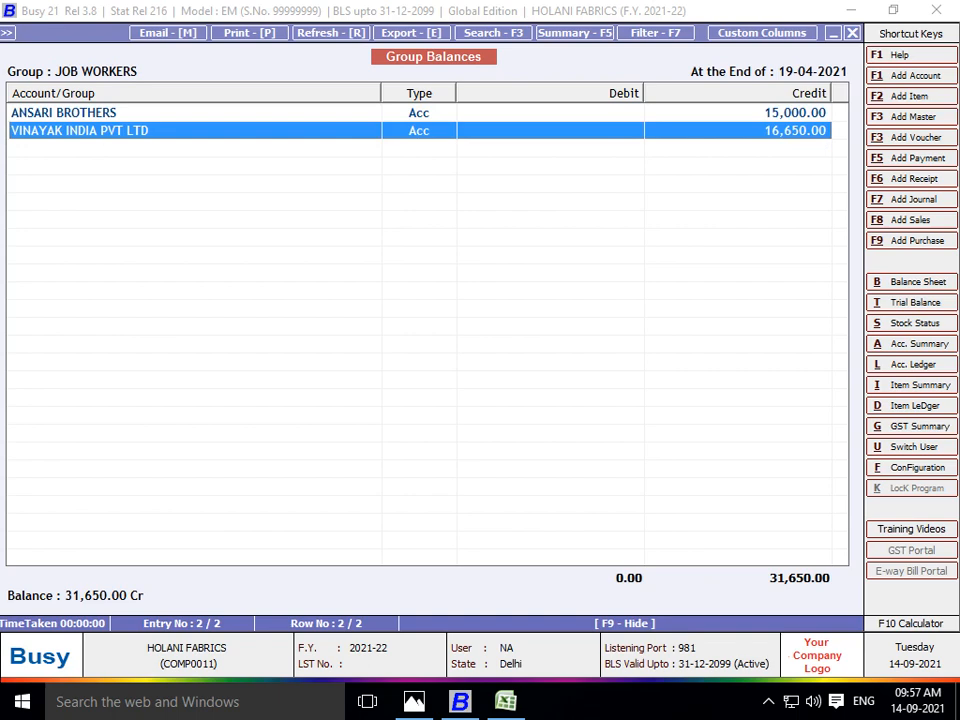
key(Escape)
key(Escape)
key(Escape)
key(Escape)
key(Escape)
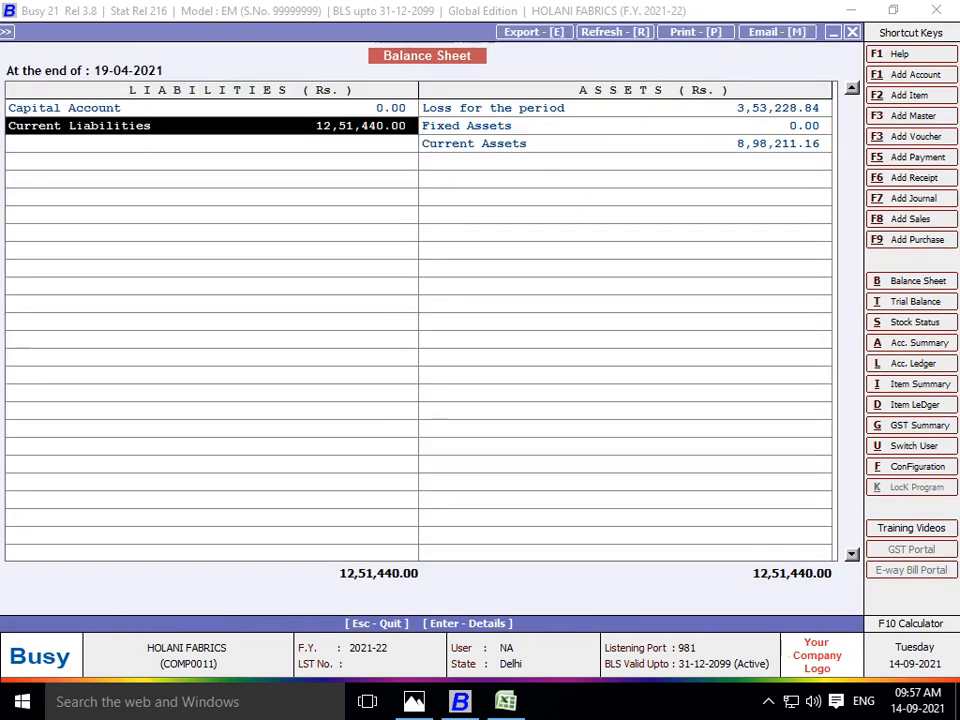
key(Escape)
key(Escape)
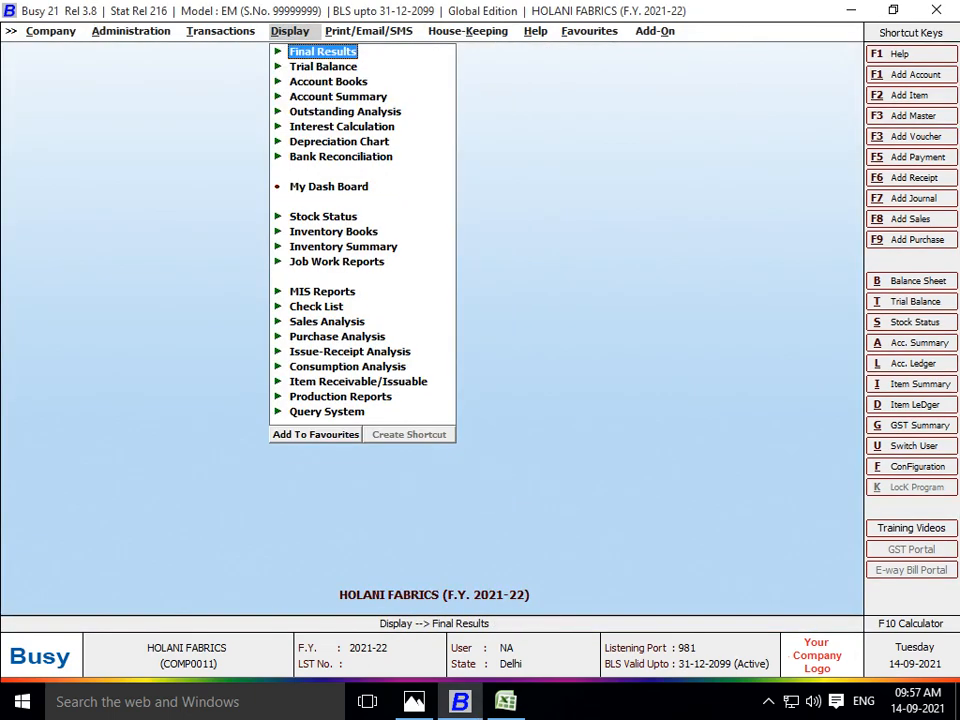
- Open the options of the alphabetical closing stock report with balances only for a group of items
key(Down)
key(Down)
key(Down)
key(Down)
key(Down)
key(Down)
key(Down)
key(Down)
key(Down)
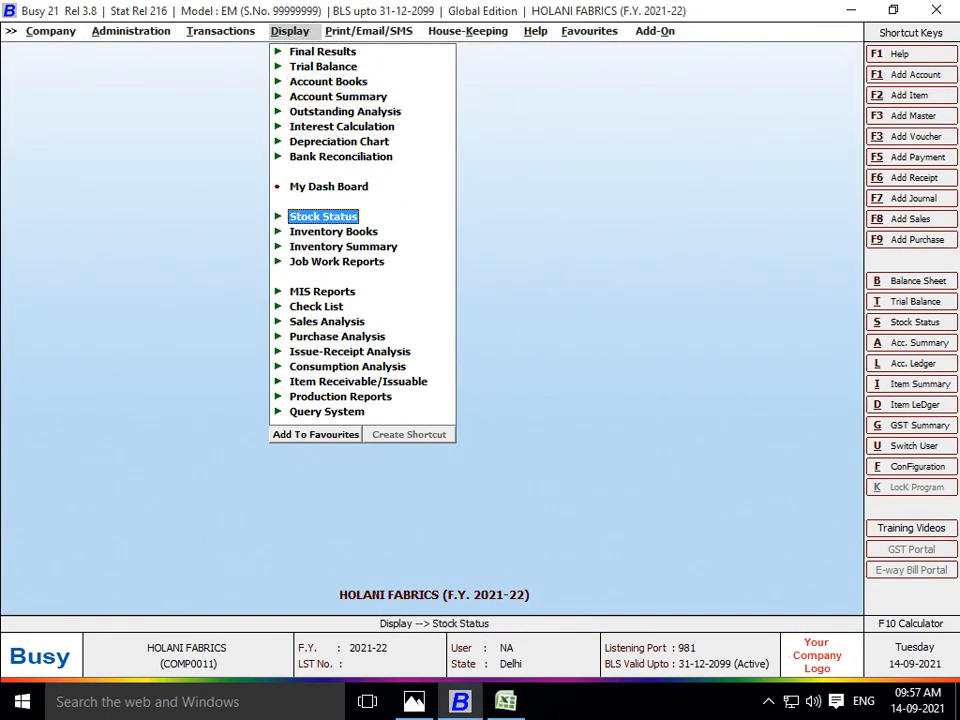
key(Return)
key(Return)
key(Return)
key(Right)
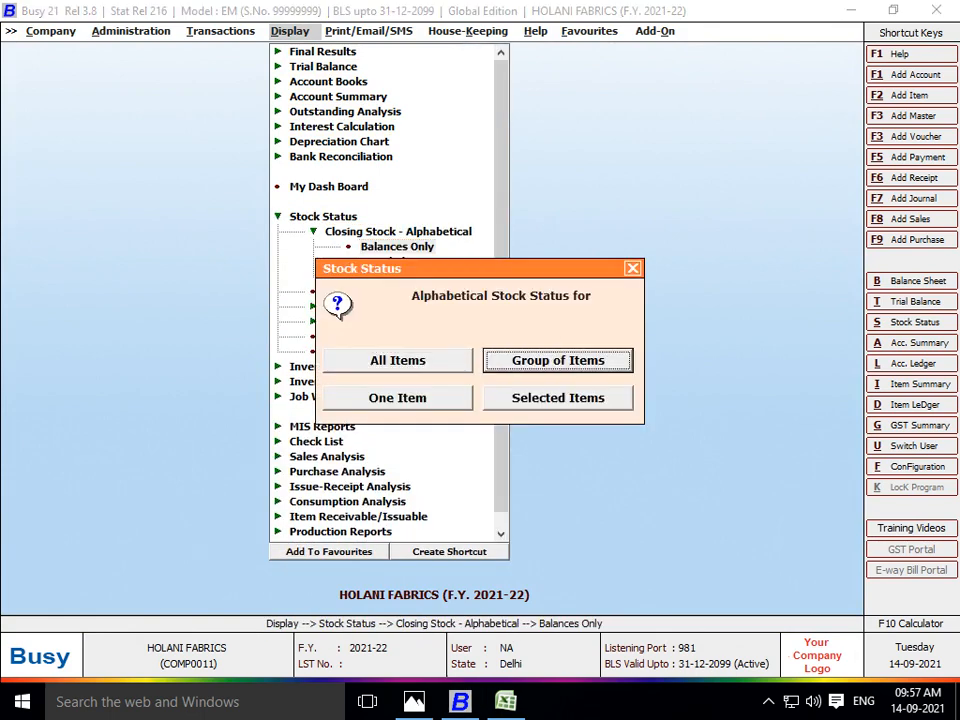
key(Return)
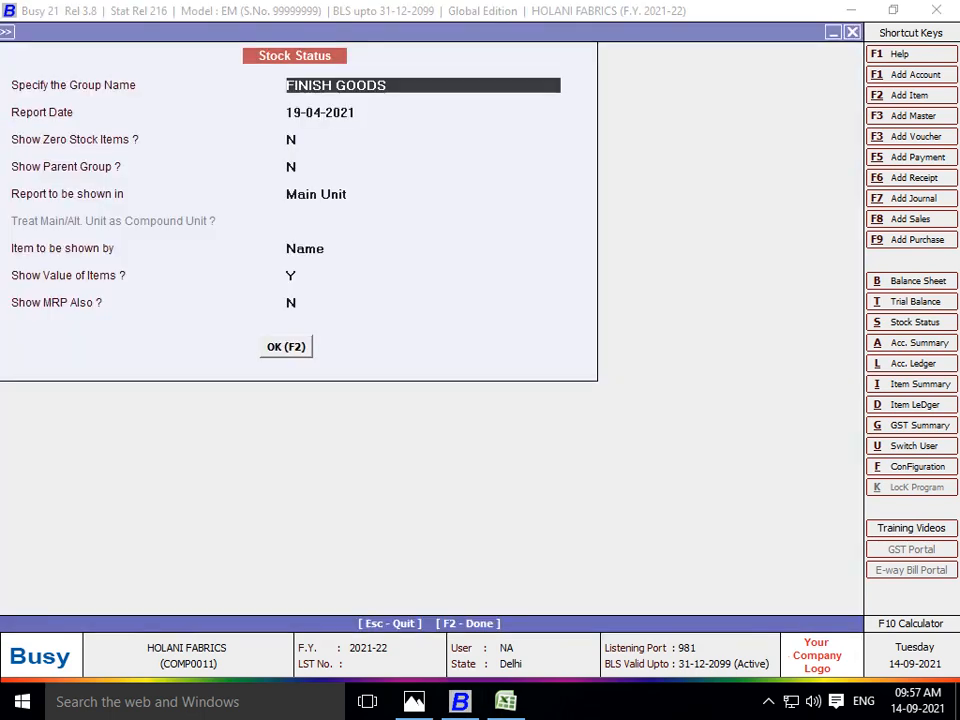
- Generate the stock status for the RAW MATRIAL group at 19-04-2021 with the value of items shown
key(F2)
key(Escape)
text(R)
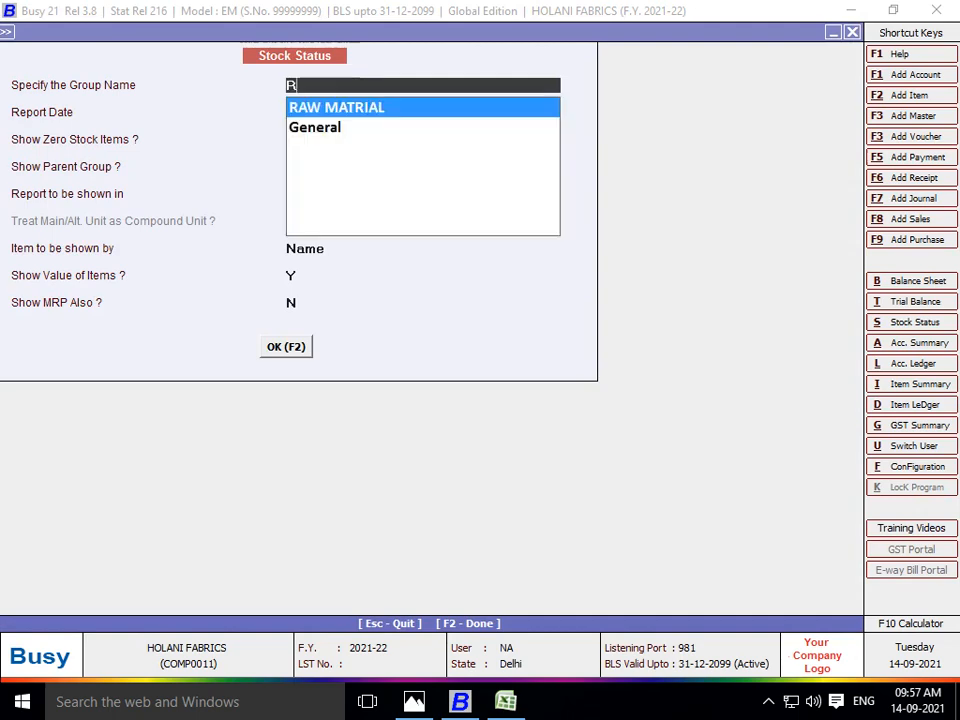
key(Return)
key(F2)
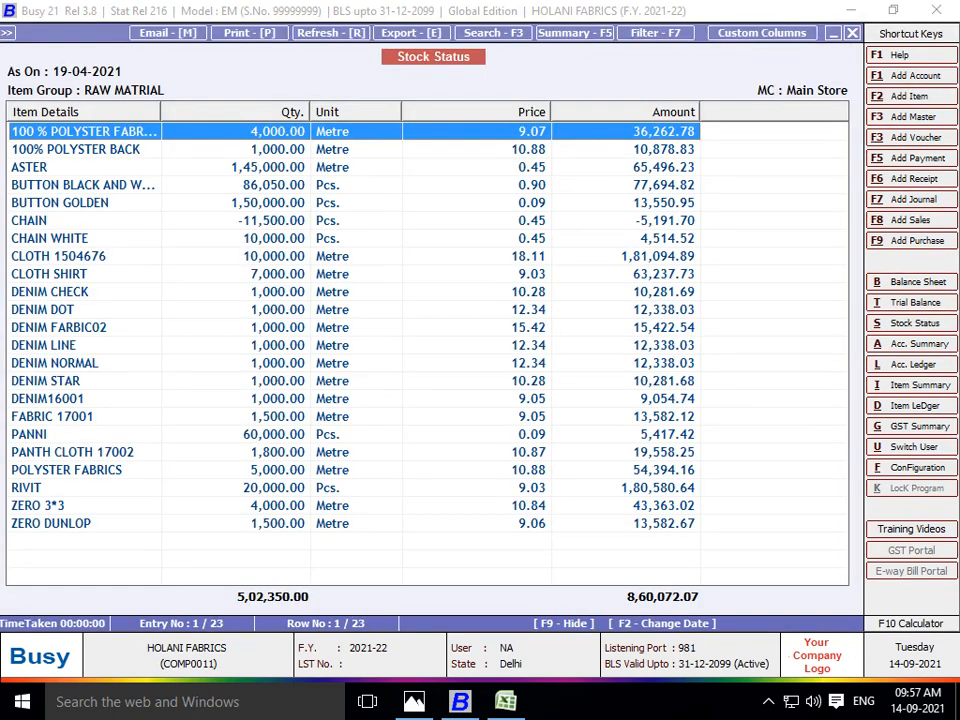
- Examine the quantity, price and amount of every raw material item from top to end, and close the stock status report
key(Down)
key(Down)
key(Down)
key(Down)
key(Down)
key(Down)
key(Down)
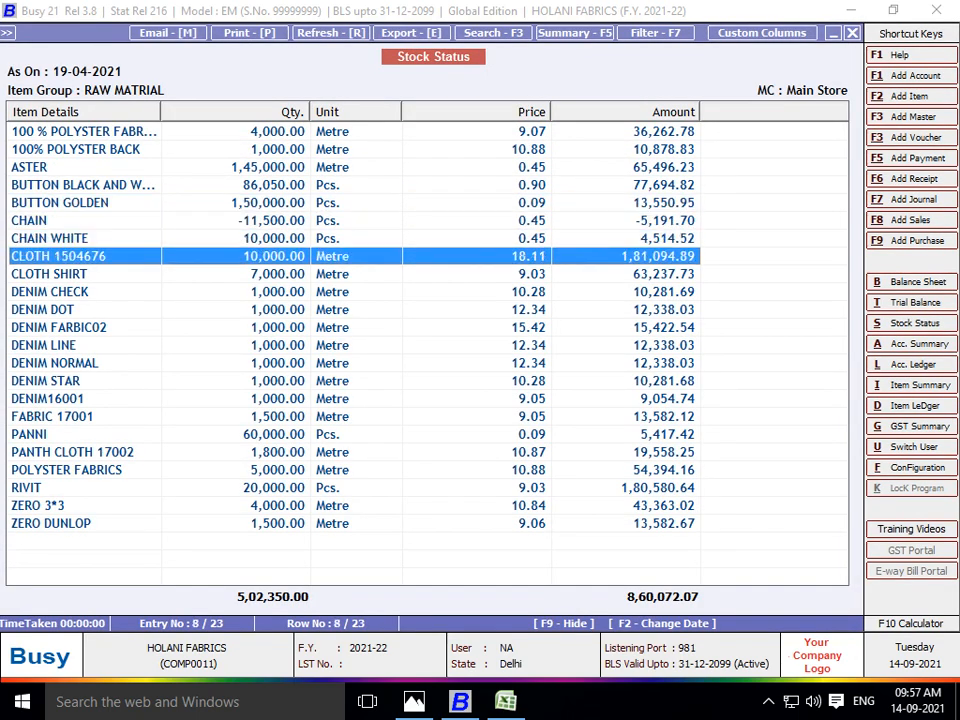
key(Down)
key(Down)
key(Down)
key(Down)
key(Down)
key(Down)
key(Down)
key(Down)
key(Down)
key(Down)
key(Down)
key(Down)
key(Down)
key(Down)
key(Down)
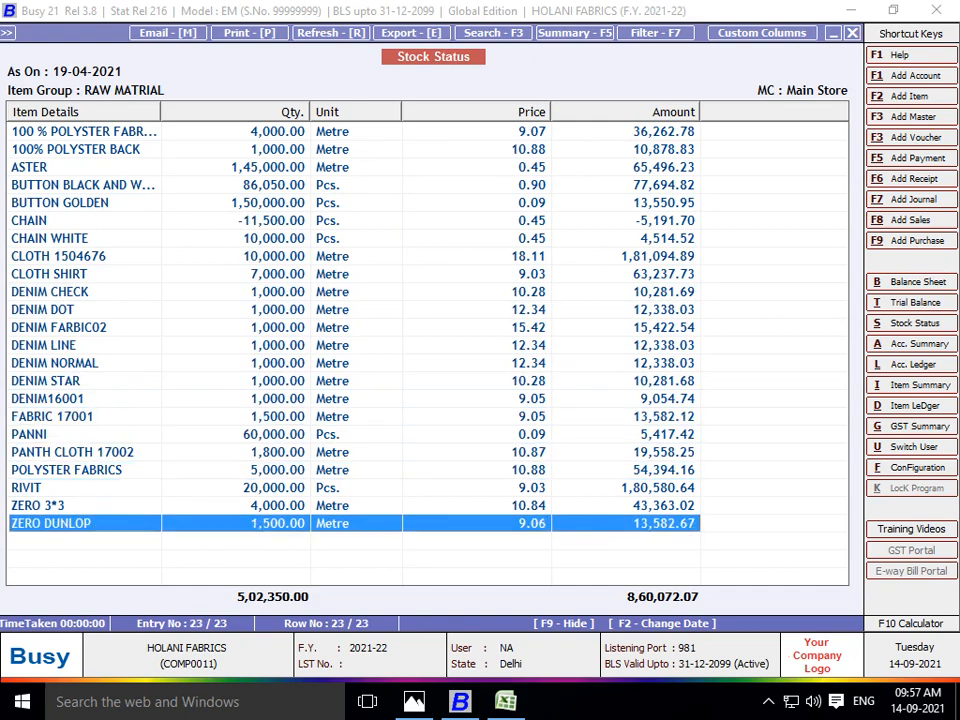
key(Escape)
key(Escape)
key(Escape)
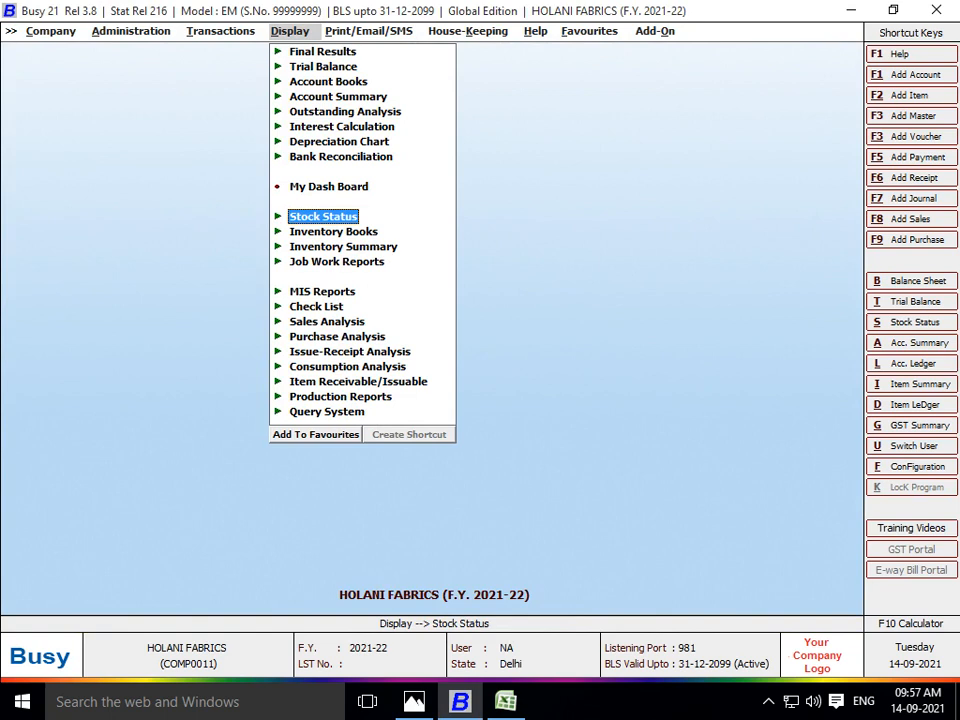
- Open the party-wise Pending Job Items report options for out-side job work
key(Down)
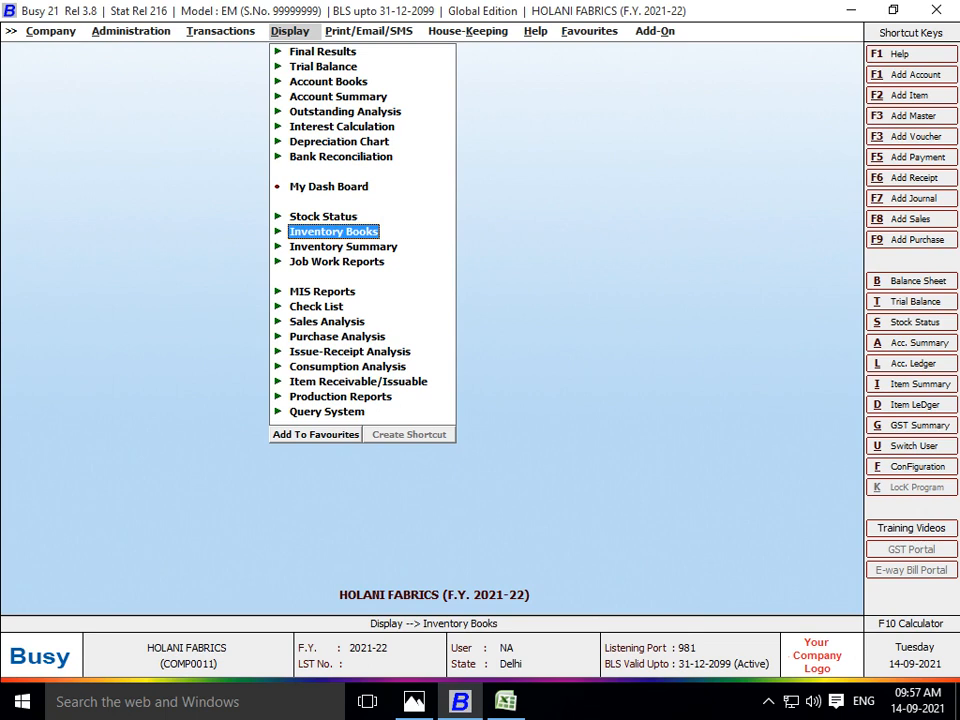
key(Down)
key(Down)
key(Down)
key(Down)
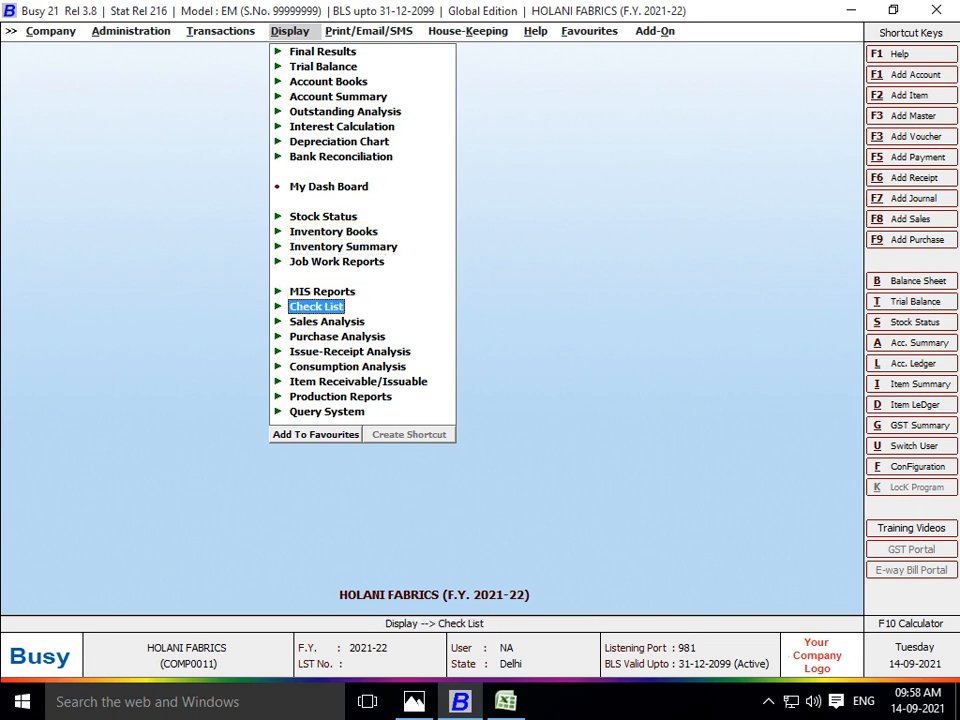
key(Down)
key(Up)
key(Up)
key(Up)
key(Up)
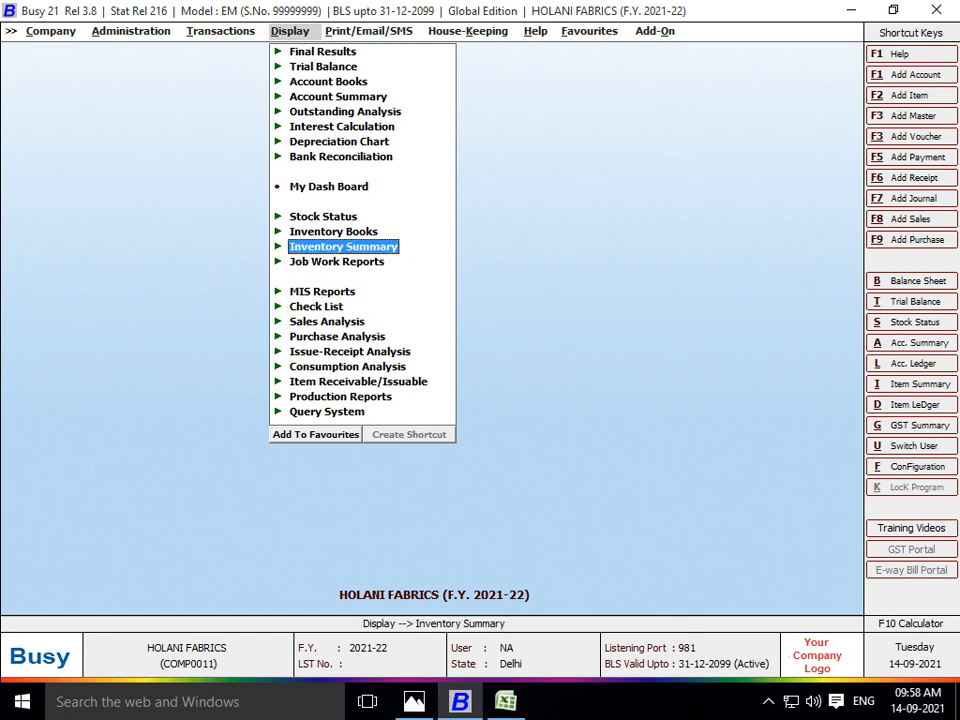
key(Down)
key(Return)
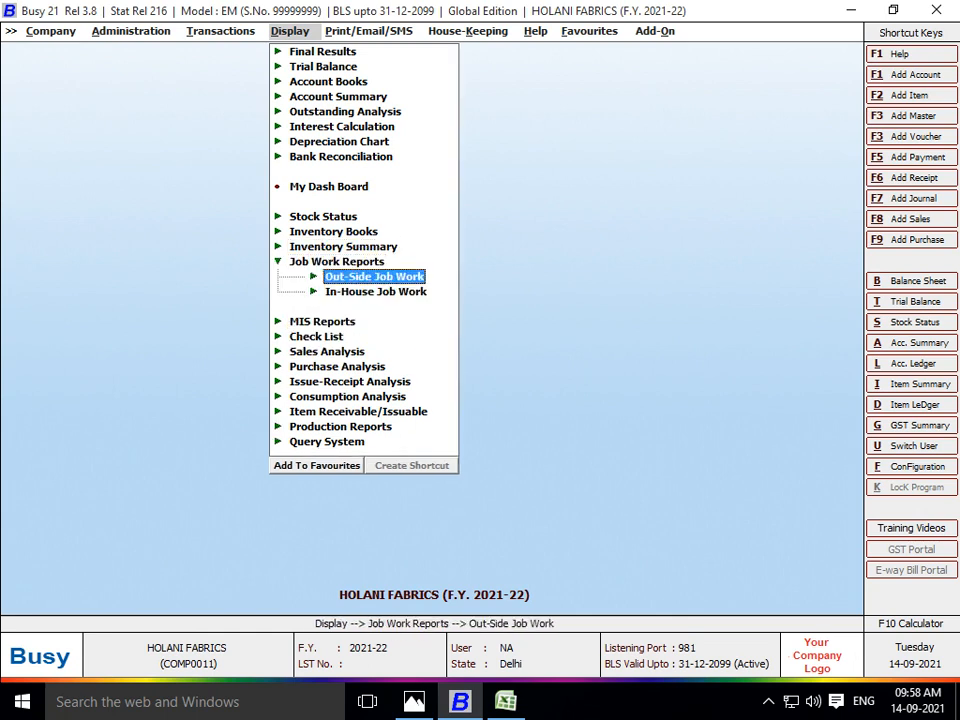
key(Return)
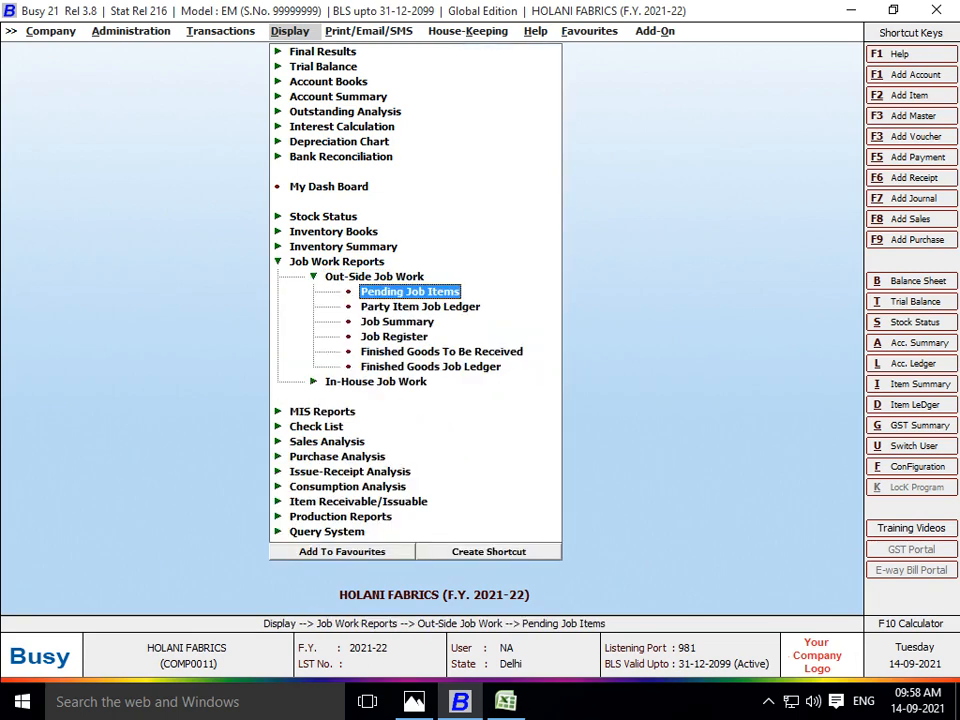
key(Return)
key(Right)
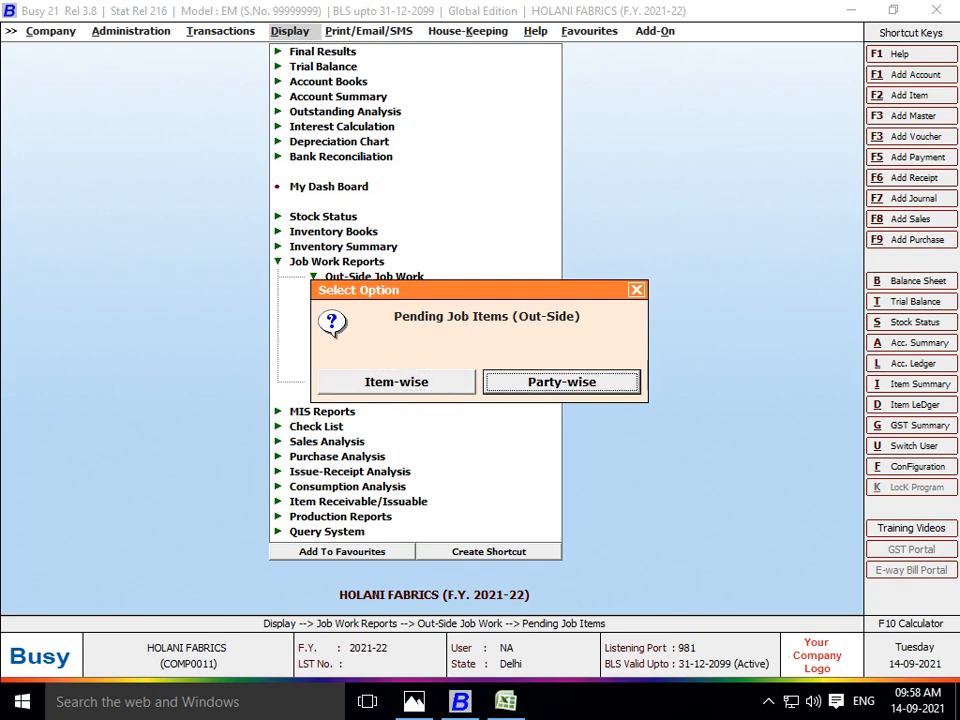
key(Return)
key(Return)
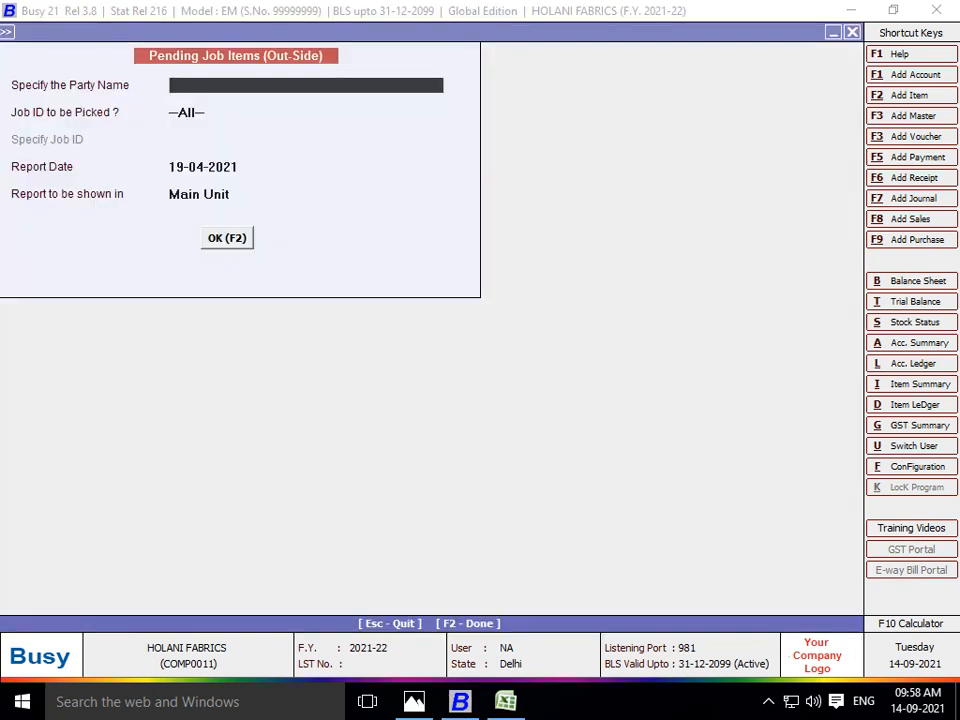
- Generate the pending out-side job items of ANSARI BROTHERS for all job IDs at 19-04-2021 in the main unit
key(Return)
key(Return)
key(Return)
key(Return)
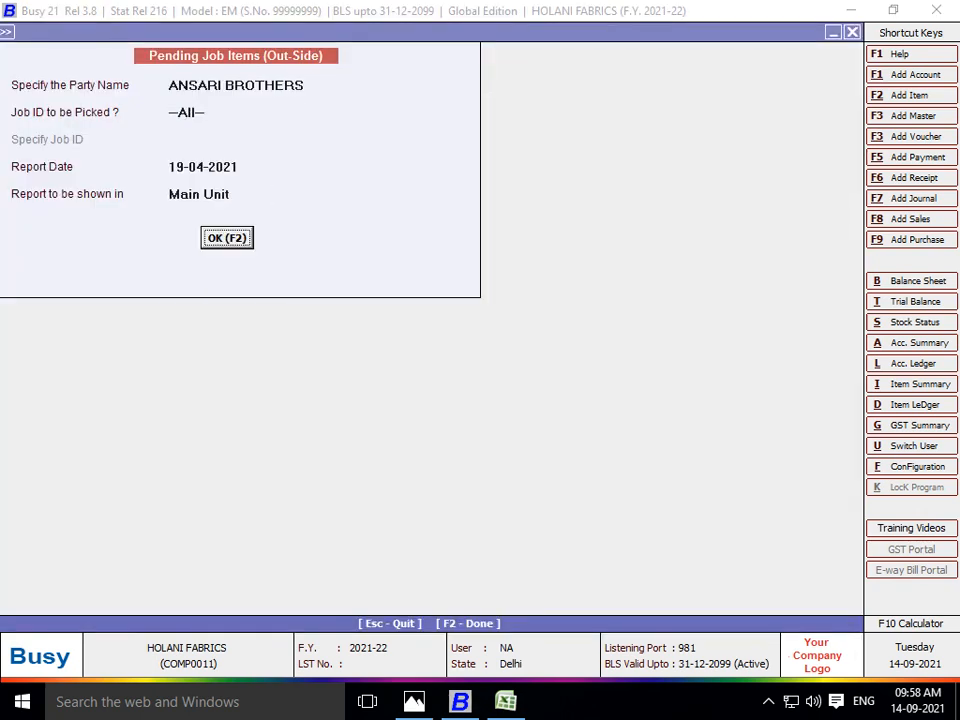
key(Return)
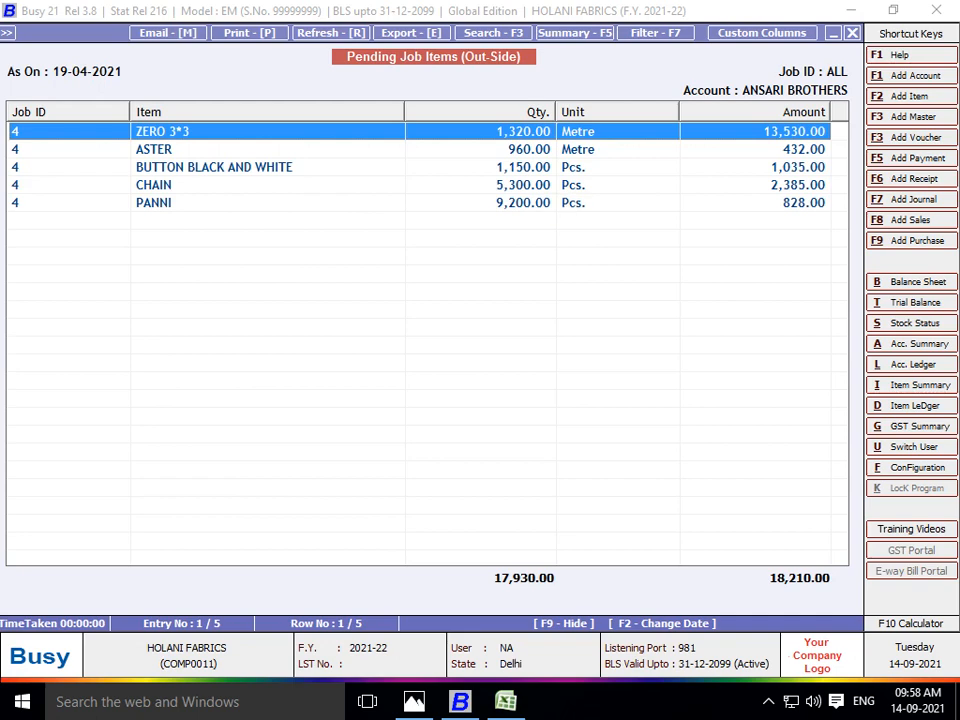
- Examine the quantities and amounts of the materials pending with ANSARI BROTHERS, and close the list
click(270, 149)
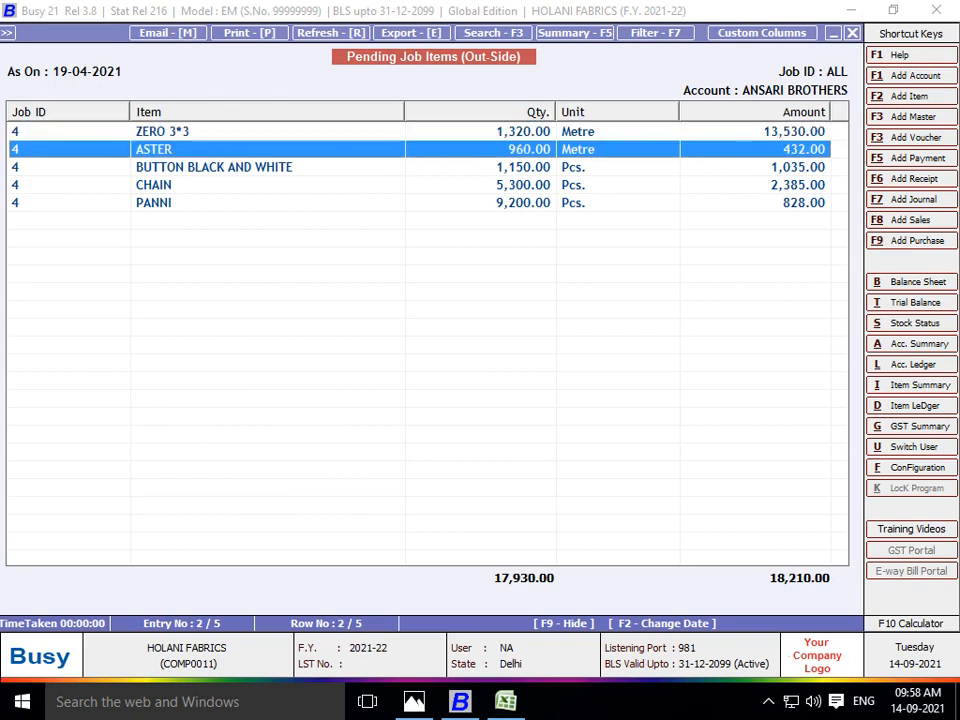
click(270, 131)
click(270, 149)
click(270, 167)
click(270, 185)
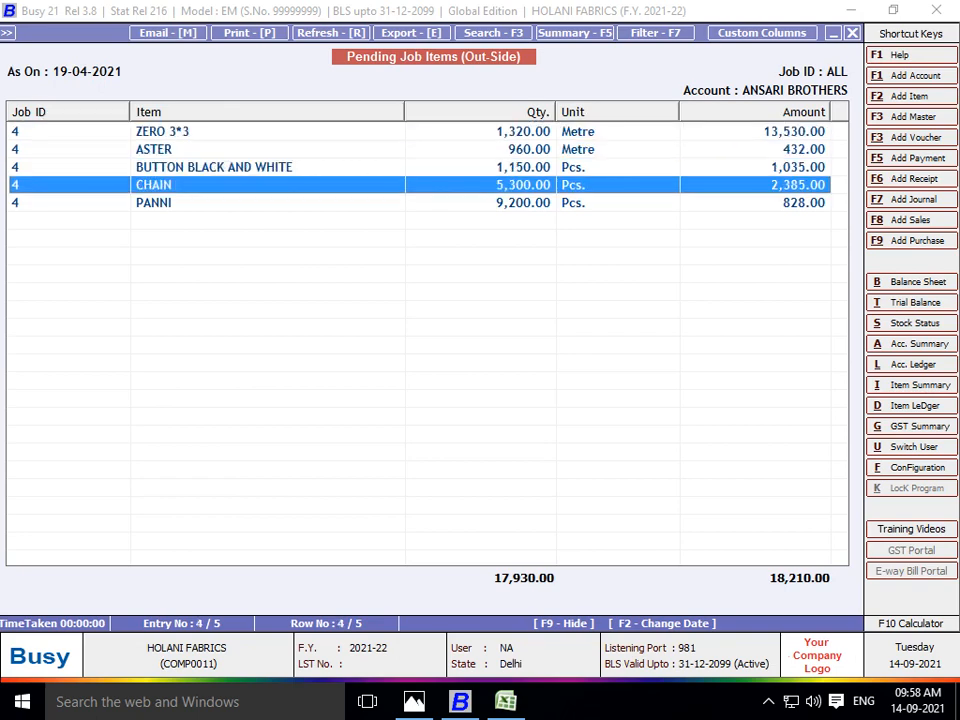
click(270, 203)
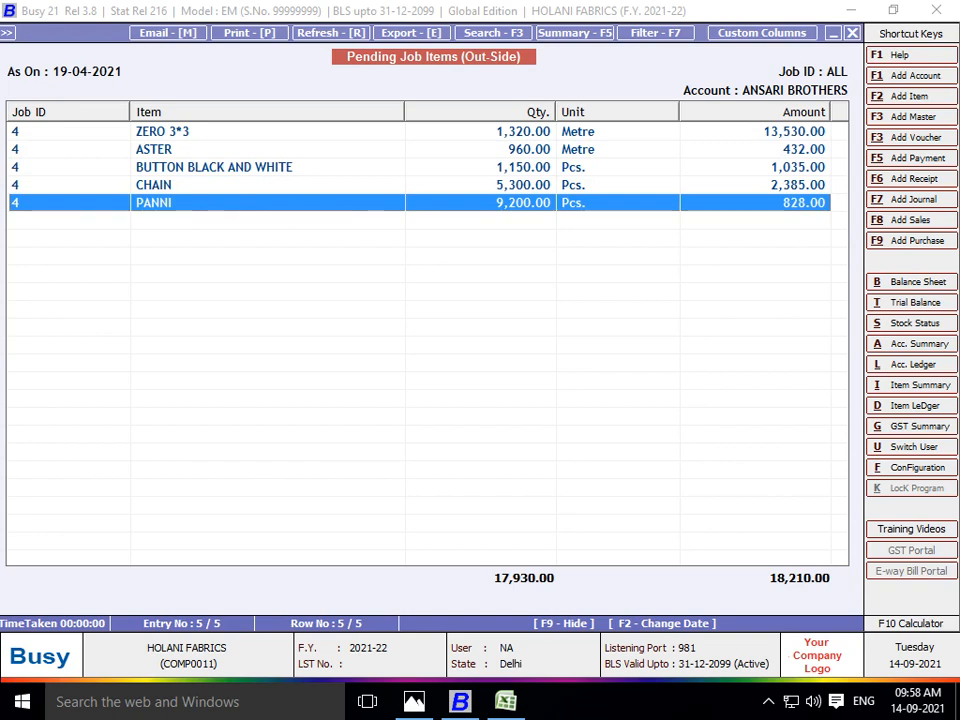
key(Escape)
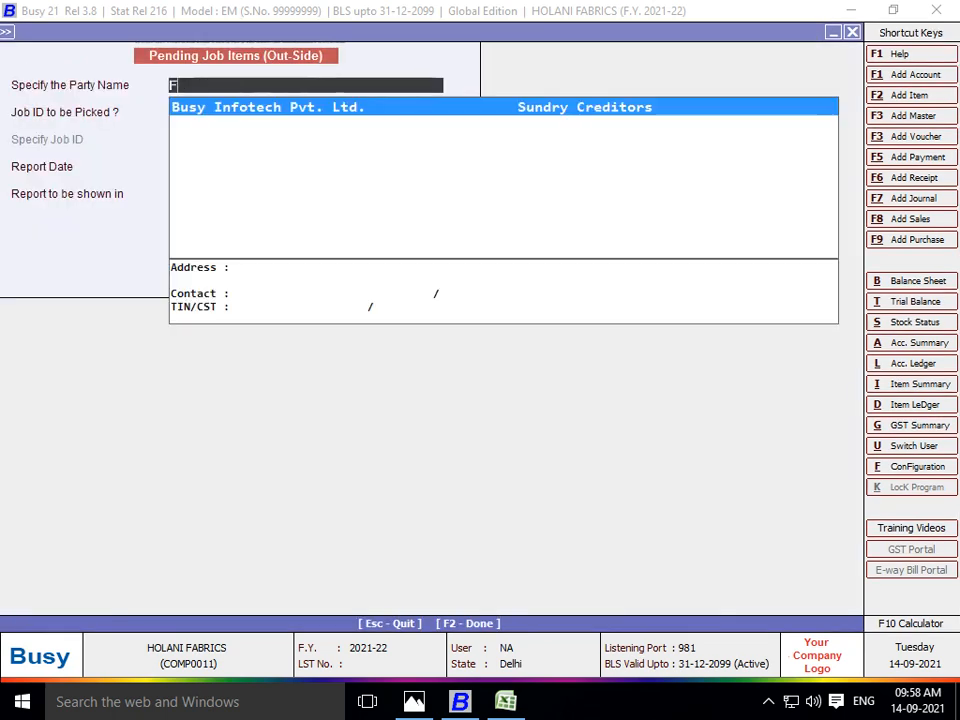
- Review the pending out-side job items of VINAYAK INDIA PVT LTD for all job IDs, and close the report
text(VINA)
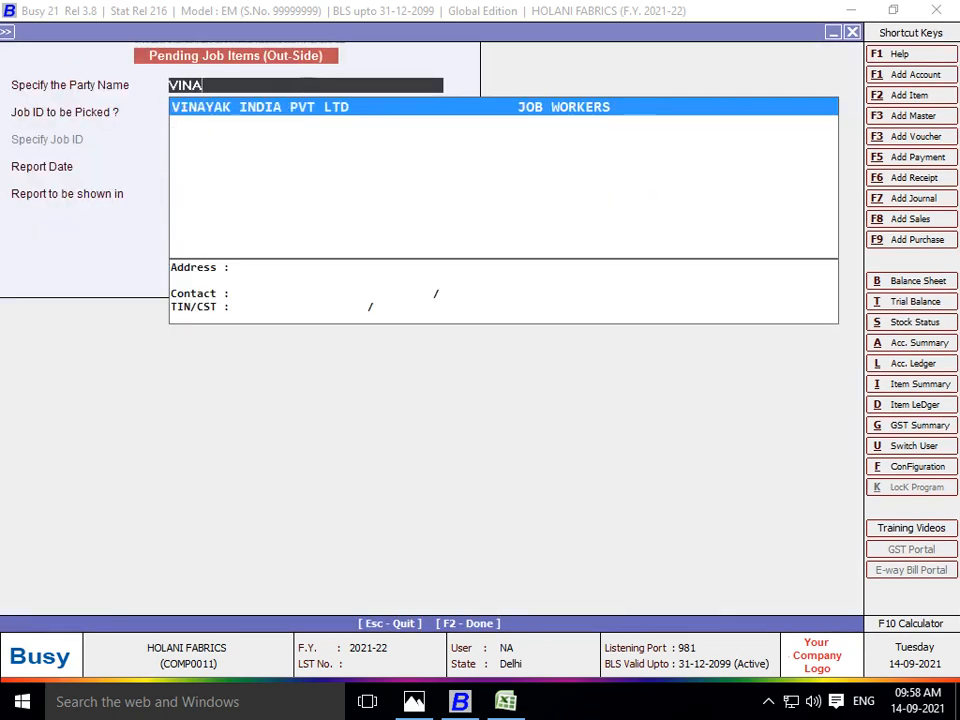
key(Return)
key(F2)
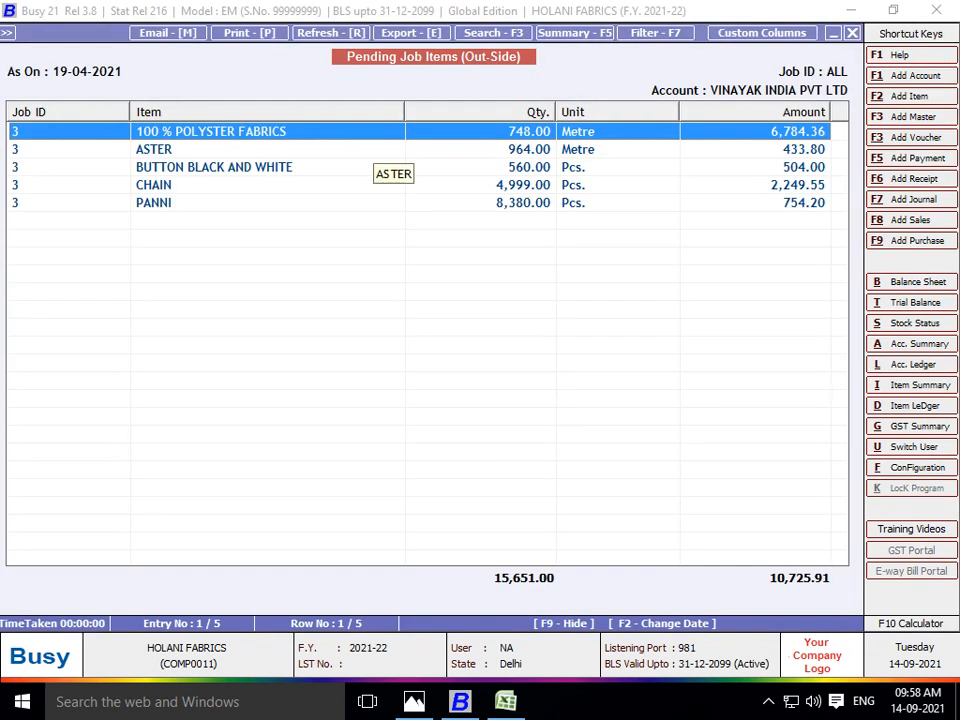
key(Escape)
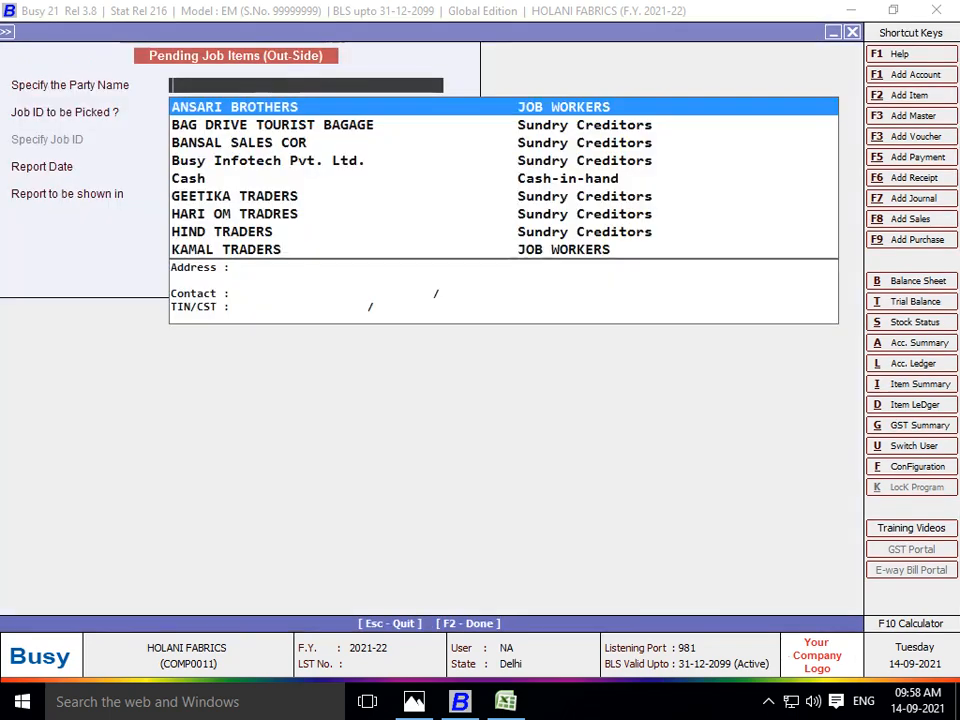
key(Down)
key(Down)
key(Escape)
key(Escape)
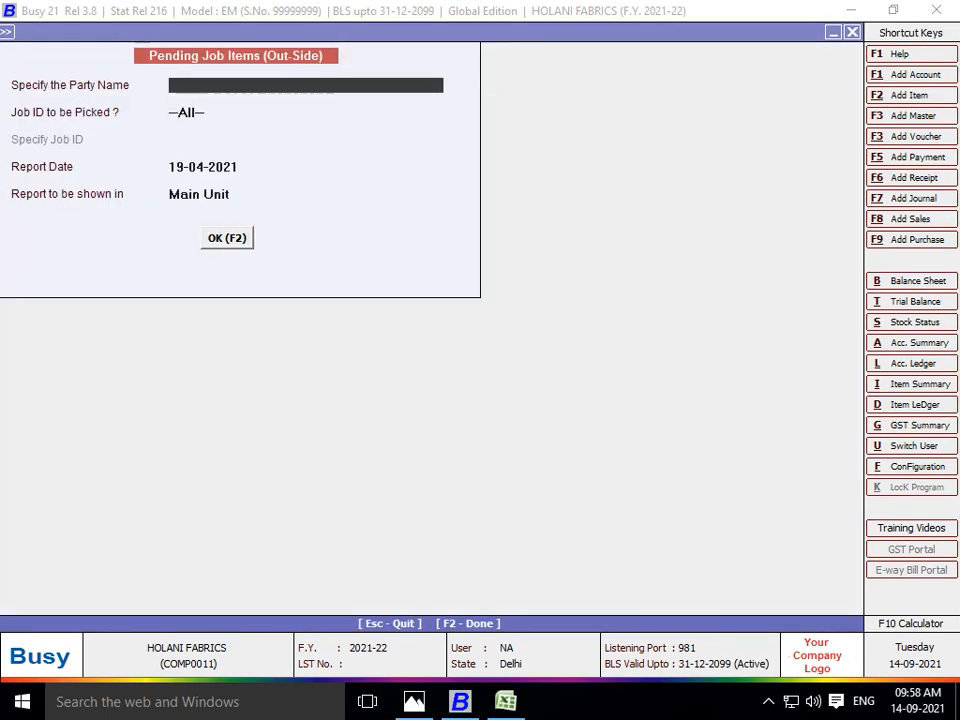
key(Escape)
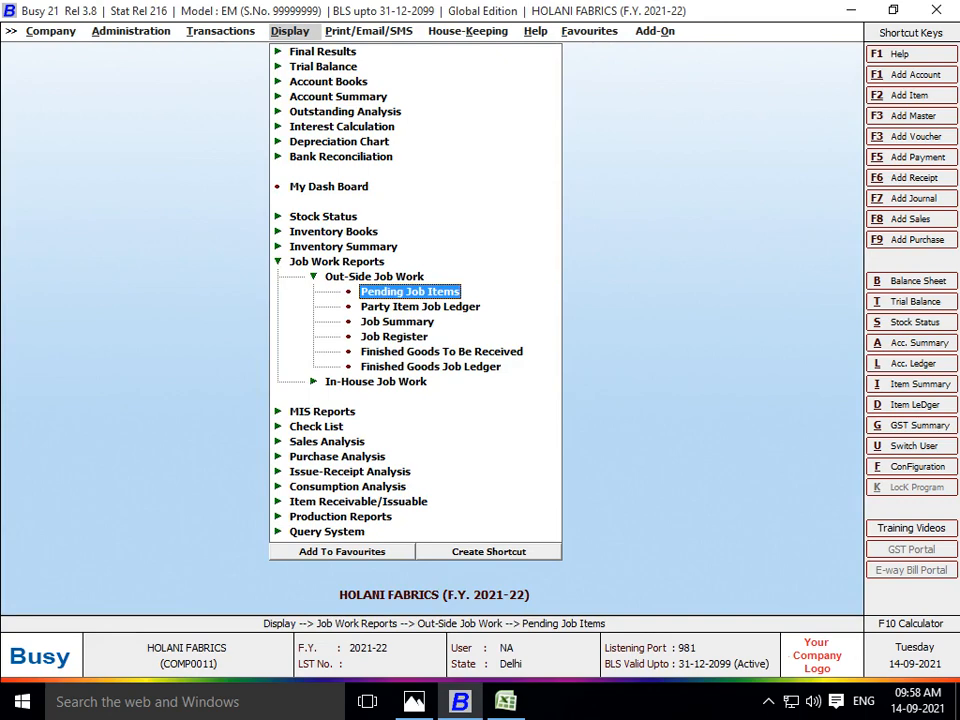
- Open the out-side Job Register report options for one party
key(Down)
key(Down)
key(Down)
key(Down)
key(Up)
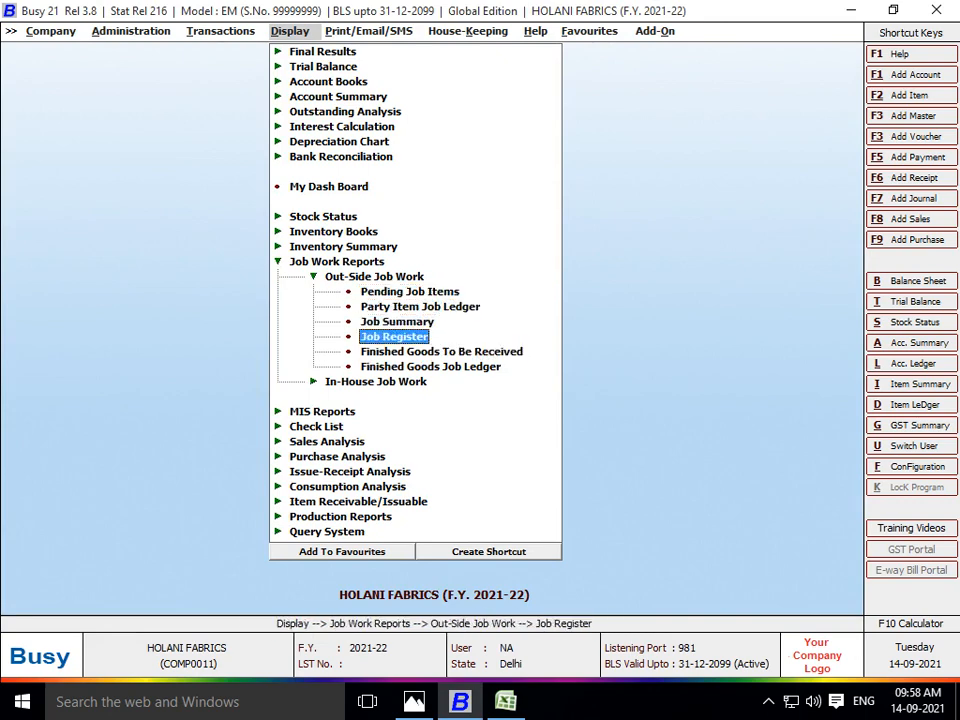
key(Return)
key(Left)
key(Left)
key(Left)
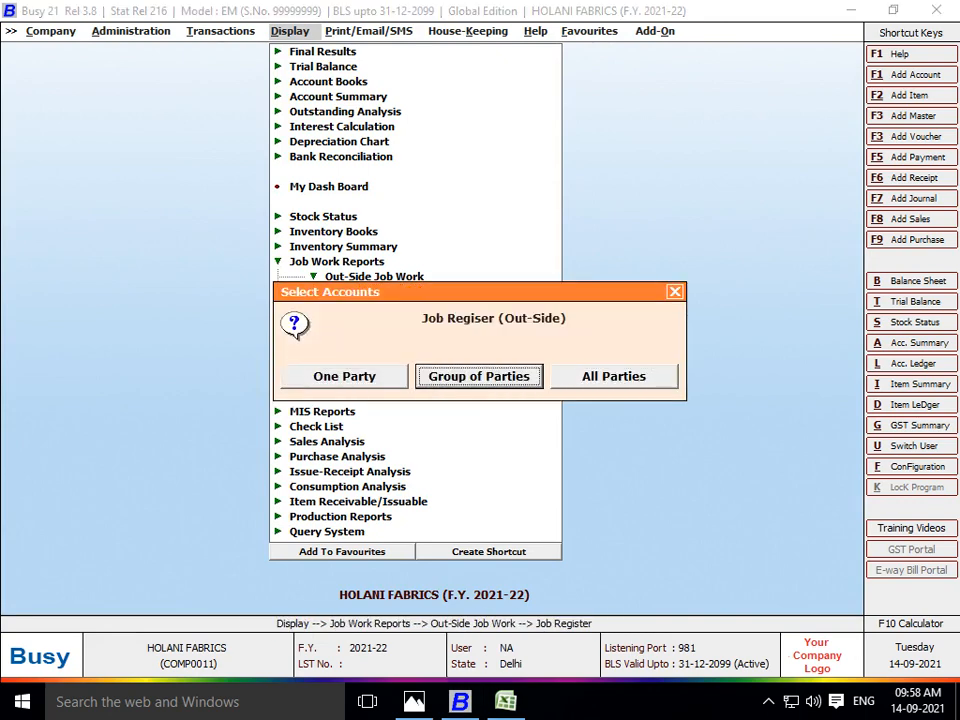
key(Return)
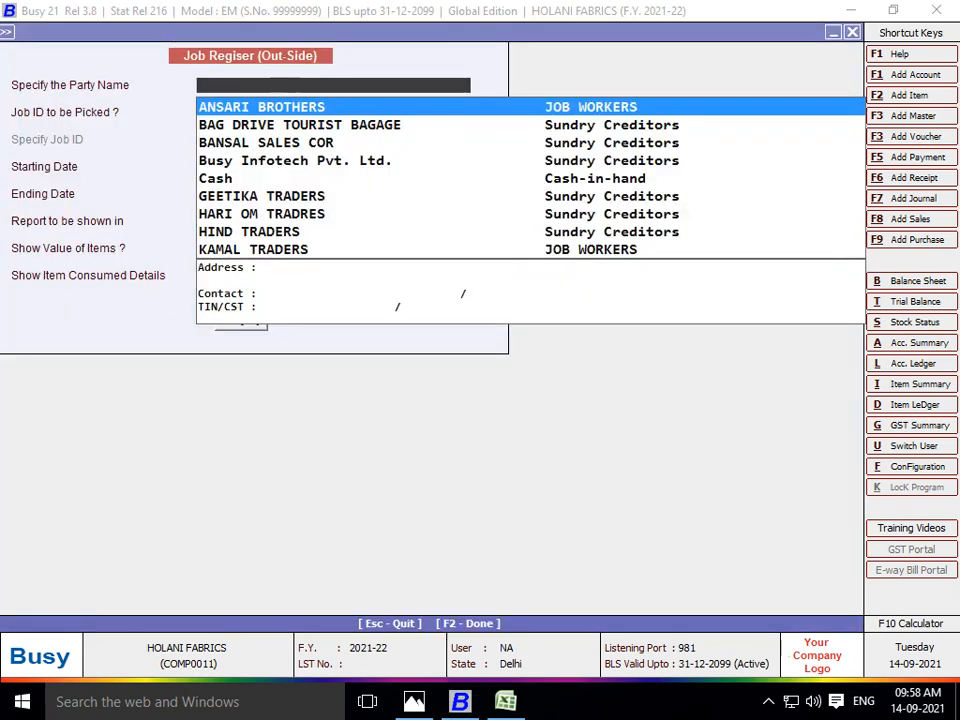
- Generate the out-side job register of ANSARI BROTHERS for all job IDs from 1-4-2021 to 19-4-2021
key(Return)
key(Return)
key(Return)
key(Return)
key(Return)
key(Return)
key(Return)
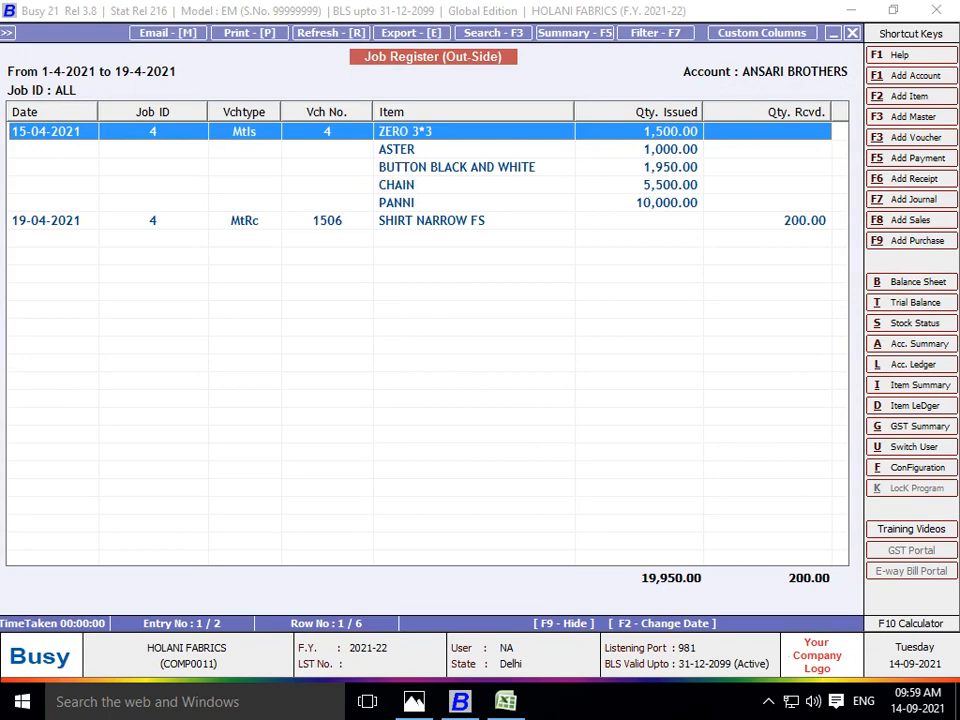
- Examine the materials issued to and shirts received from ANSARI BROTHERS in the job register, and close it
click(430, 220)
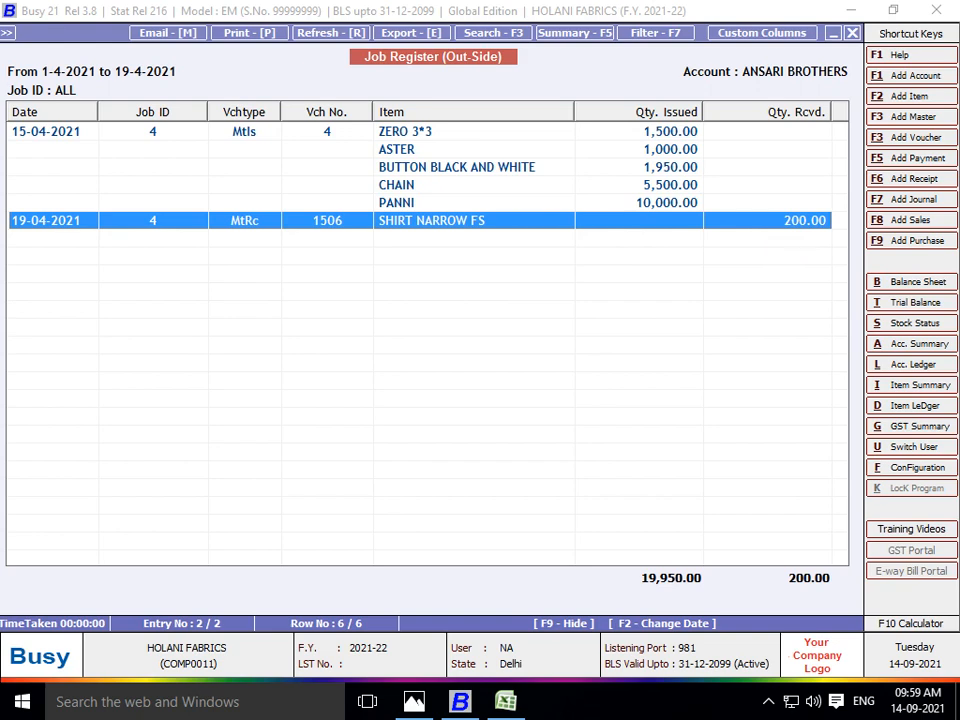
key(Up)
key(Up)
key(Up)
key(Up)
key(Up)
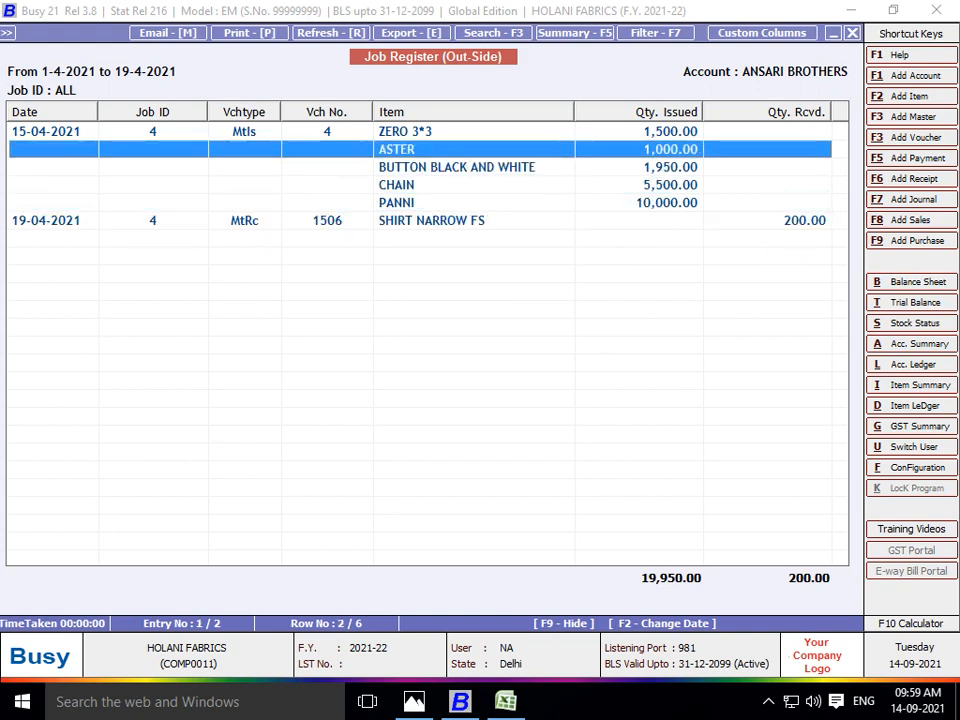
key(Down)
key(Down)
key(Down)
key(Down)
key(Down)
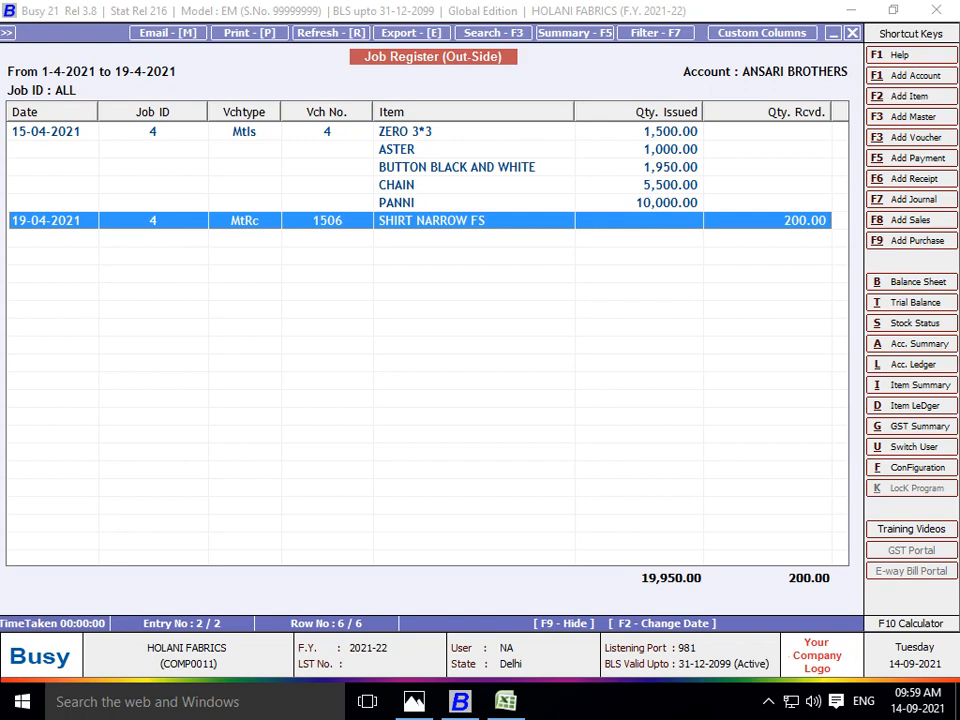
key(Escape)
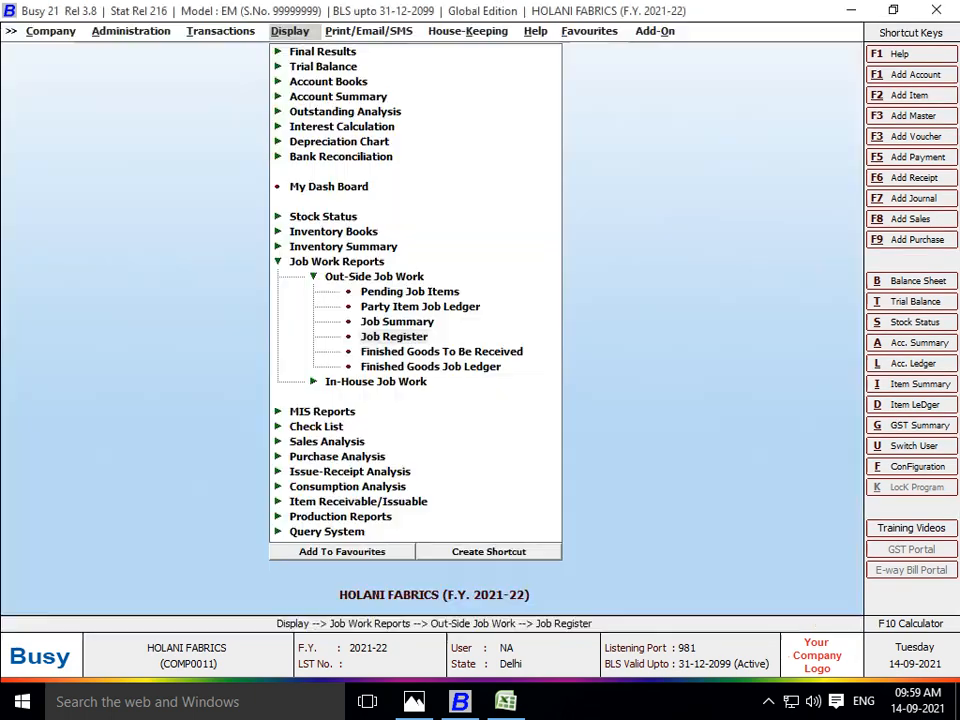
- Open the options of the alphabetical closing stock report, balances only, for an item group in the Main Store
key(Up)
key(Up)
key(Up)
key(Up)
key(Up)
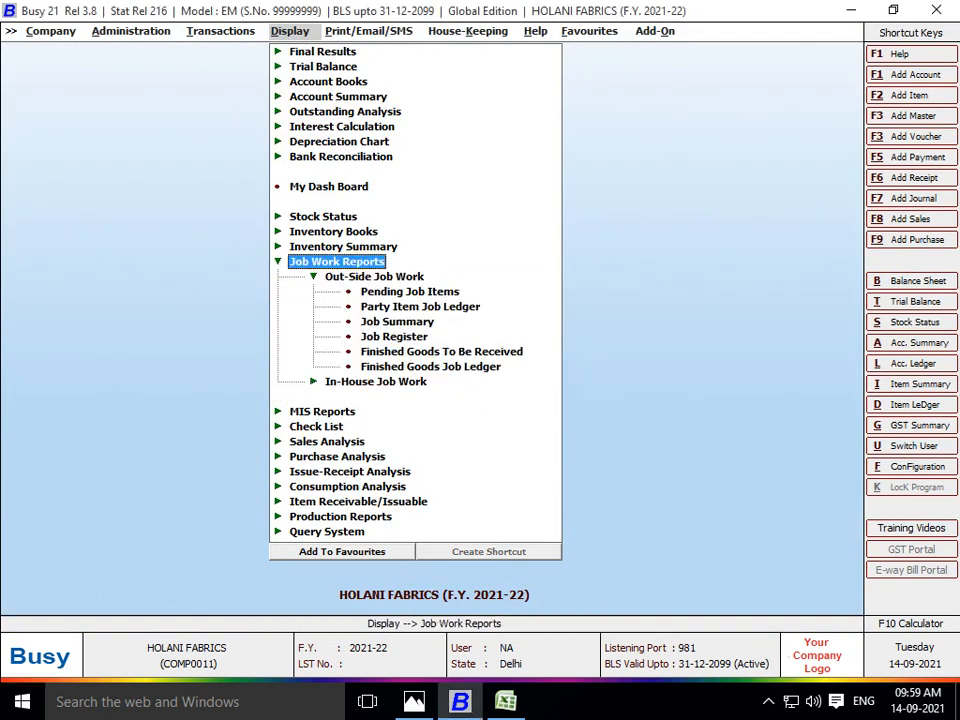
key(Left)
key(Up)
key(Up)
key(Up)
key(Right)
key(Down)
key(Right)
key(Down)
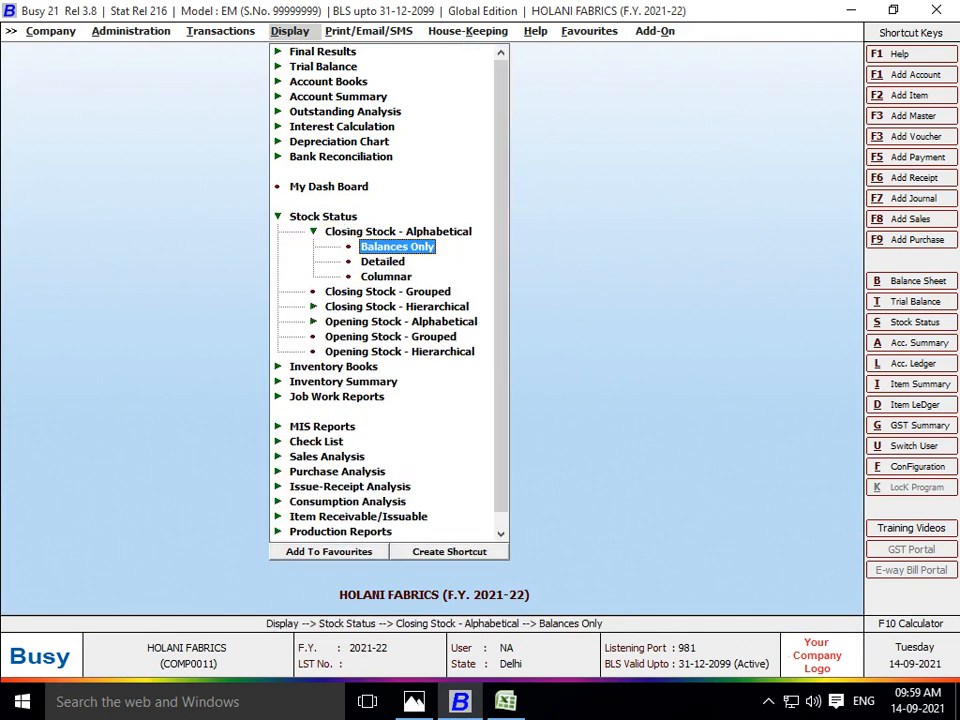
key(Return)
key(Right)
key(Return)
key(Return)
key(Return)
key(Return)
key(Return)
key(Return)
key(Return)
key(Return)
key(Return)
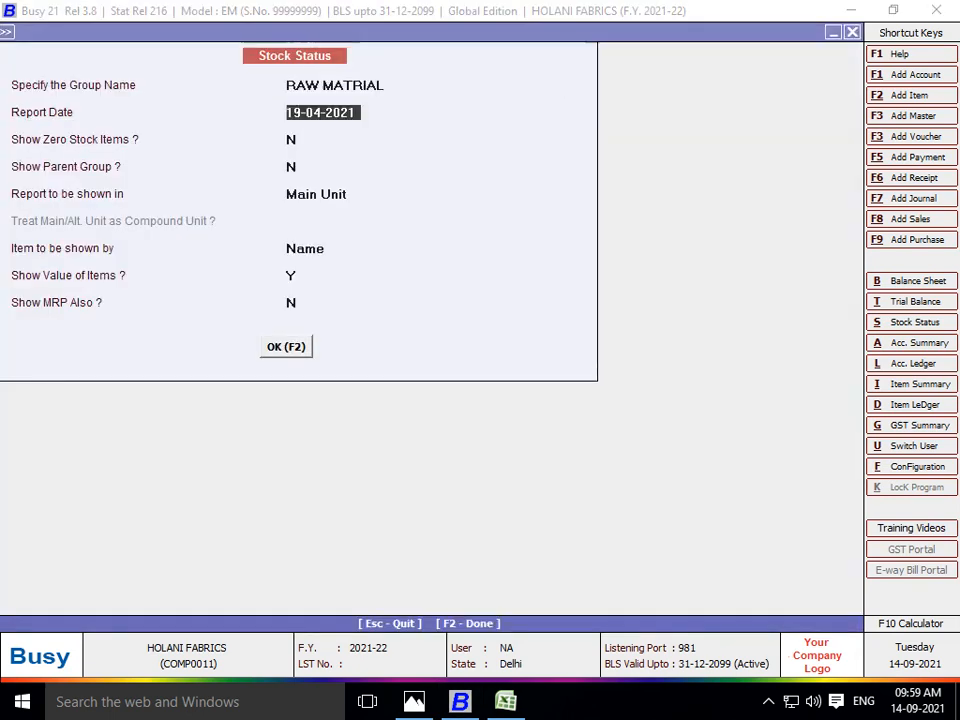
- Generate the stock status of the FINISH GOODS group at 19-04-2021 in the main unit, with item values
key(Up)
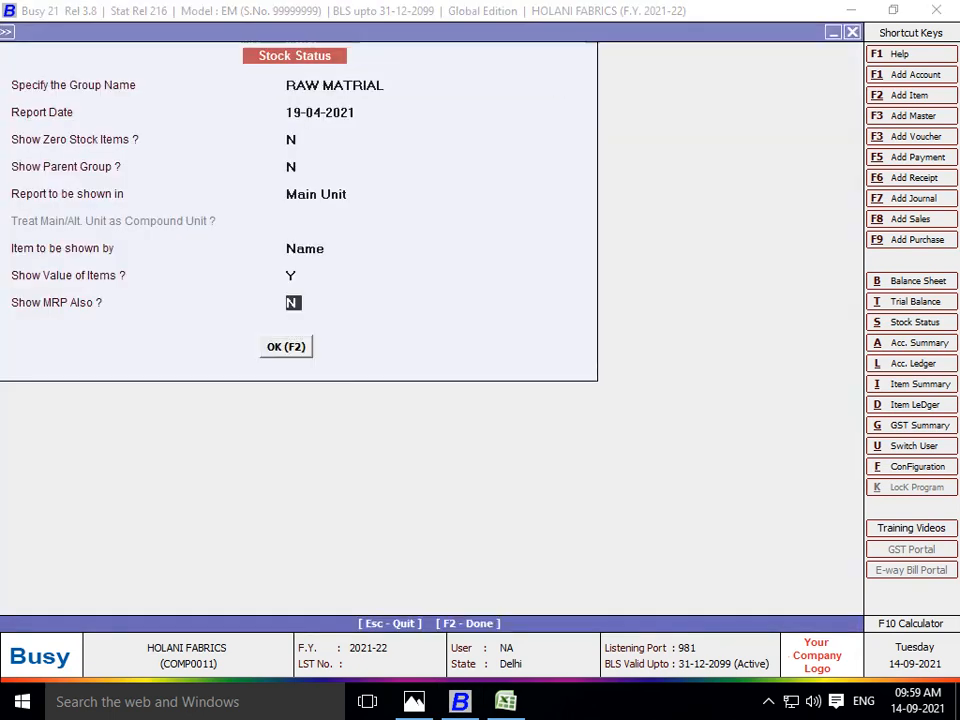
key(Up)
key(Up)
key(Up)
key(Up)
key(Up)
key(Up)
key(Up)
key(BackSpace)
key(BackSpace)
key(BackSpace)
key(BackSpace)
key(BackSpace)
key(BackSpace)
key(BackSpace)
key(BackSpace)
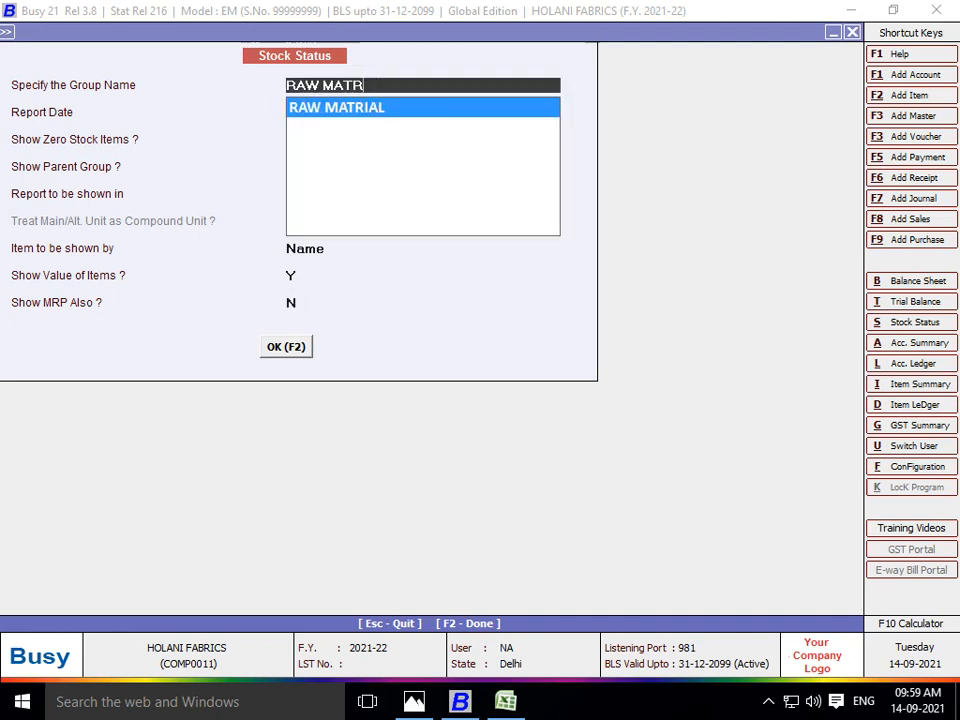
key(BackSpace)
key(BackSpace)
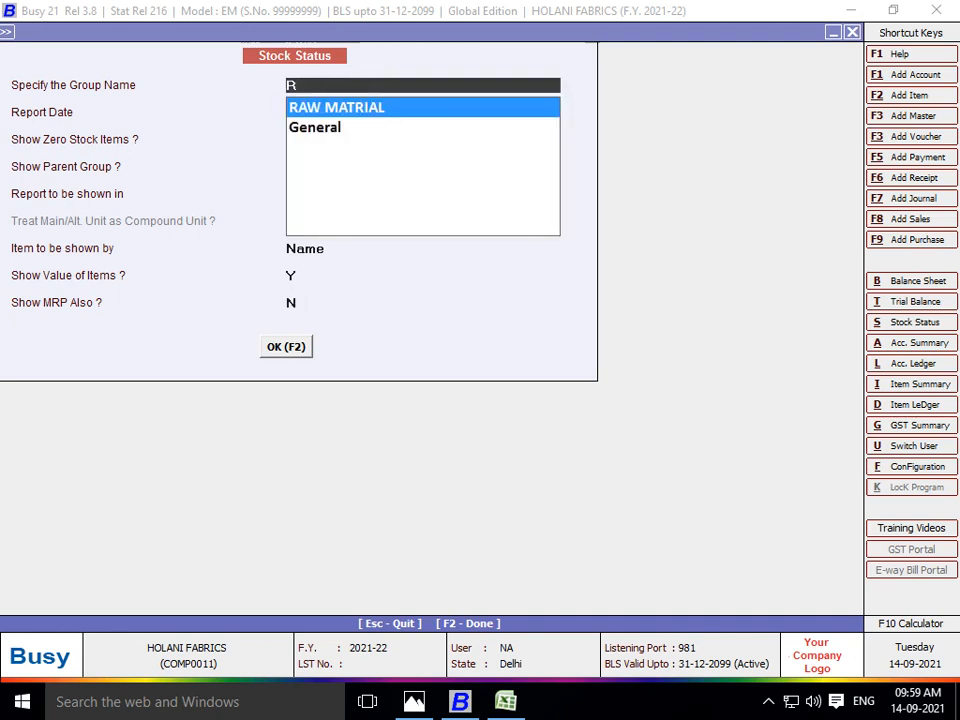
key(BackSpace)
key(Return)
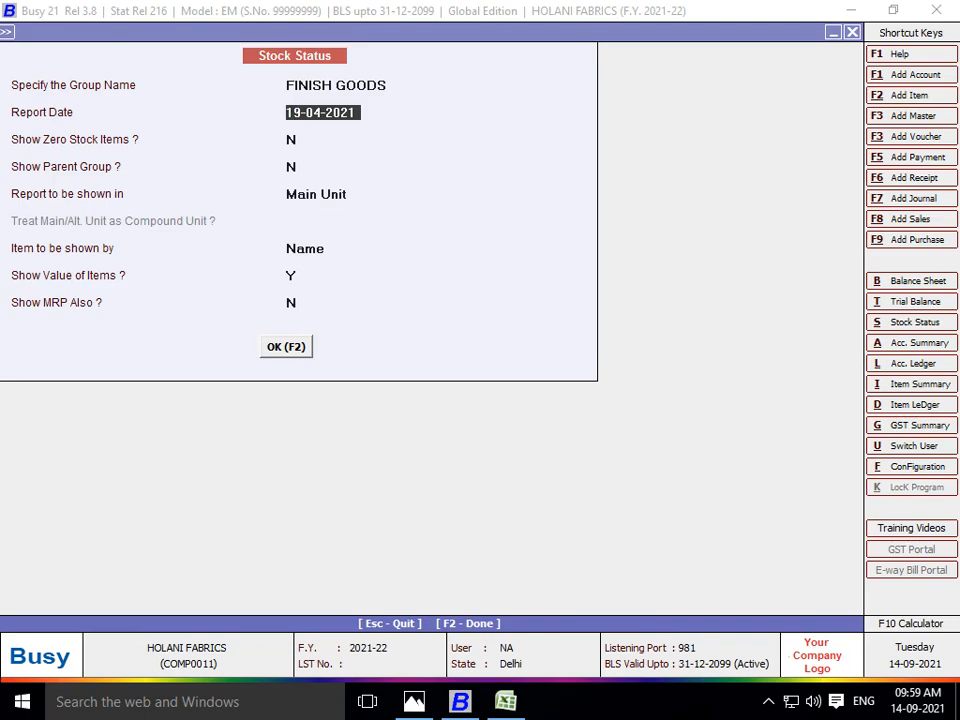
key(F2)
- Review the items, discount and pricing on the Pashupati Traders invoice image in Photos, and switch to the Excel workbook
key(alt+Tab)
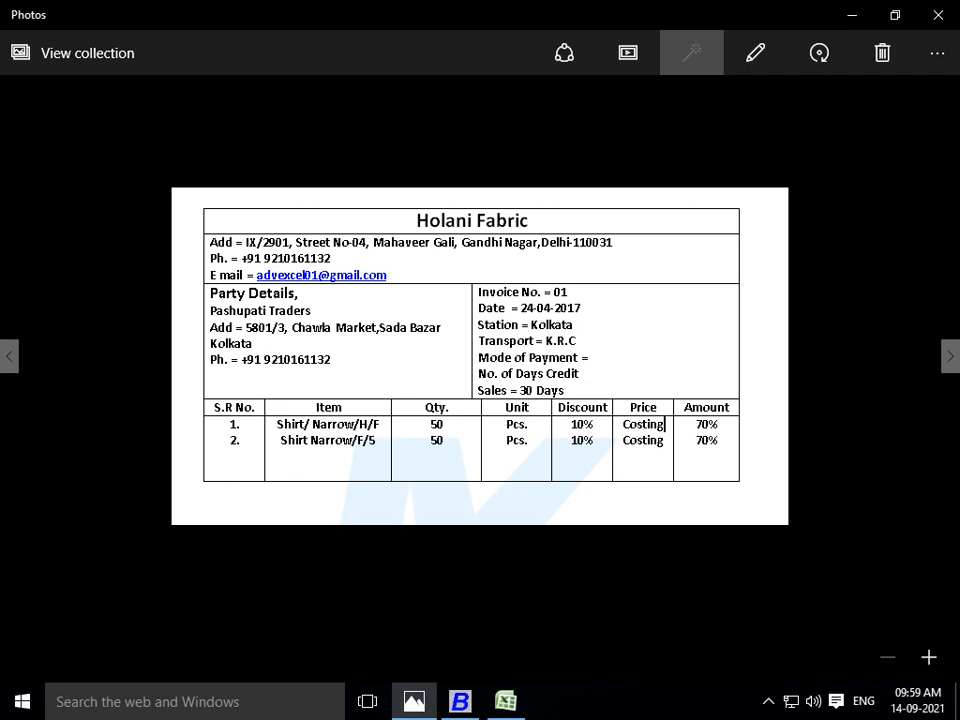
key(alt+Tab)
key(alt+Tab)
key(Tab)
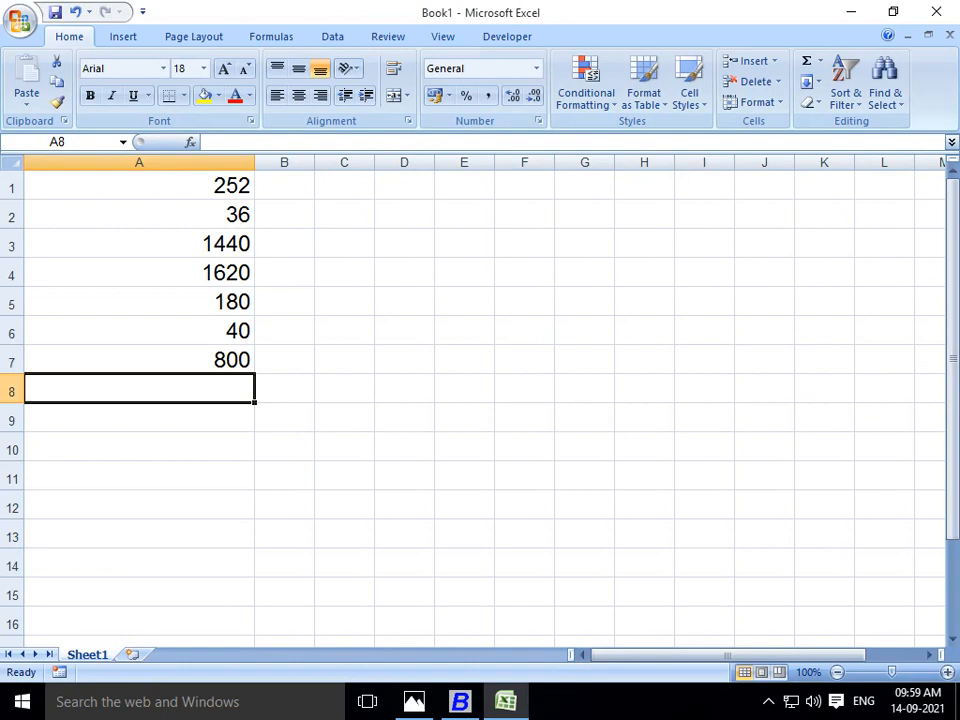
- Check the stock price of SHIRT NARROW FS in Busy, and enter FS in A8 and 88.73 in B8 in Excel
key(alt+Tab)
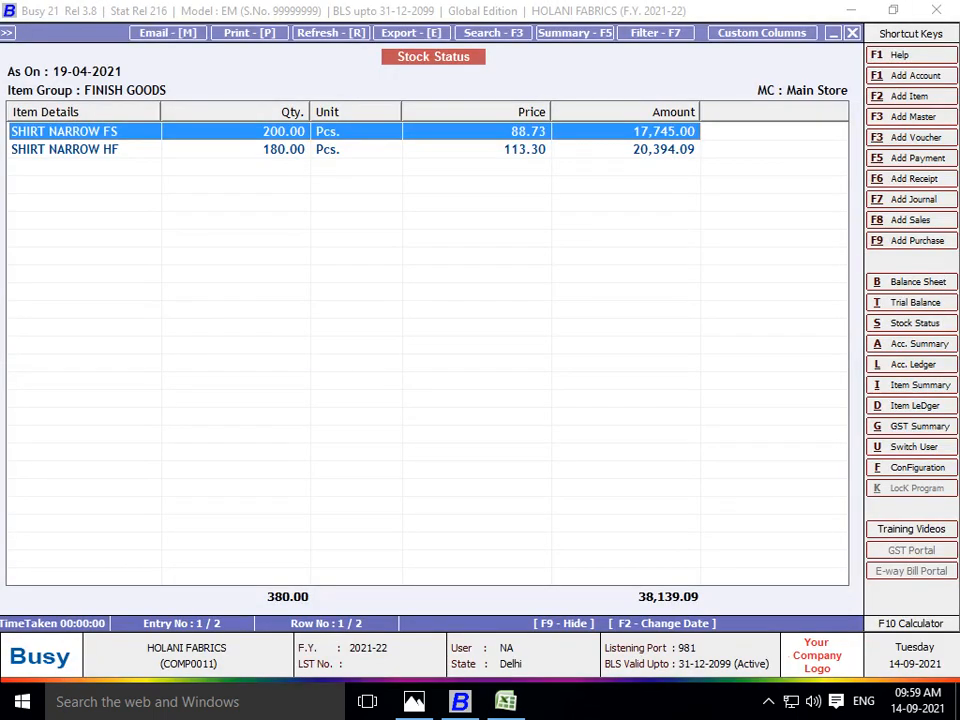
key(alt+Tab)
text(FS)
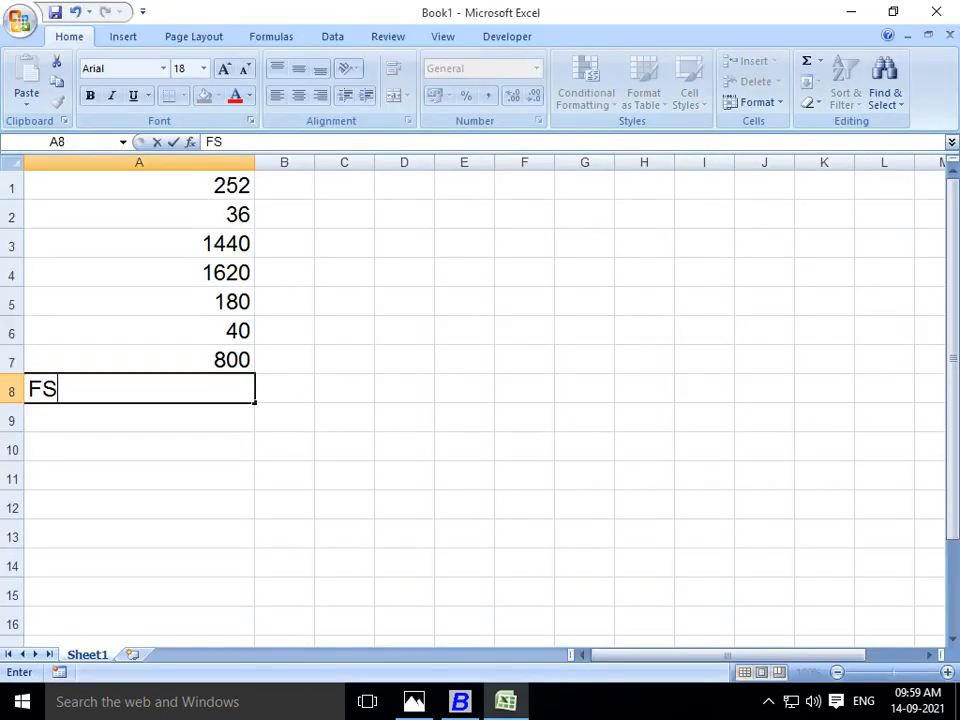
key(Return)
key(Up)
key(Right)
key(alt+Tab)
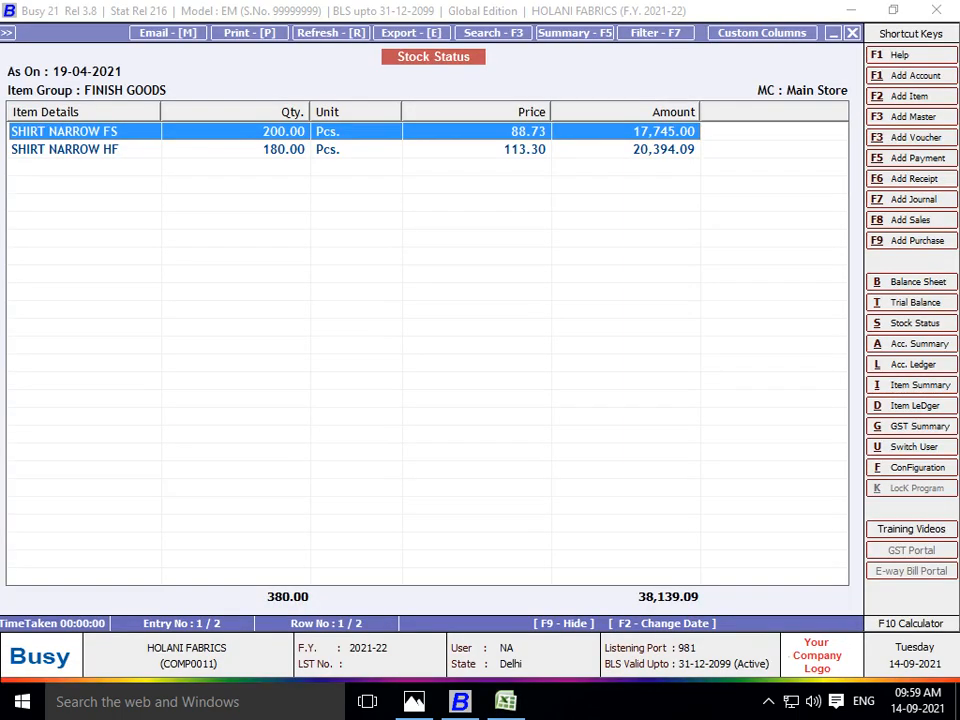
key(alt+Tab)
text(88.73)
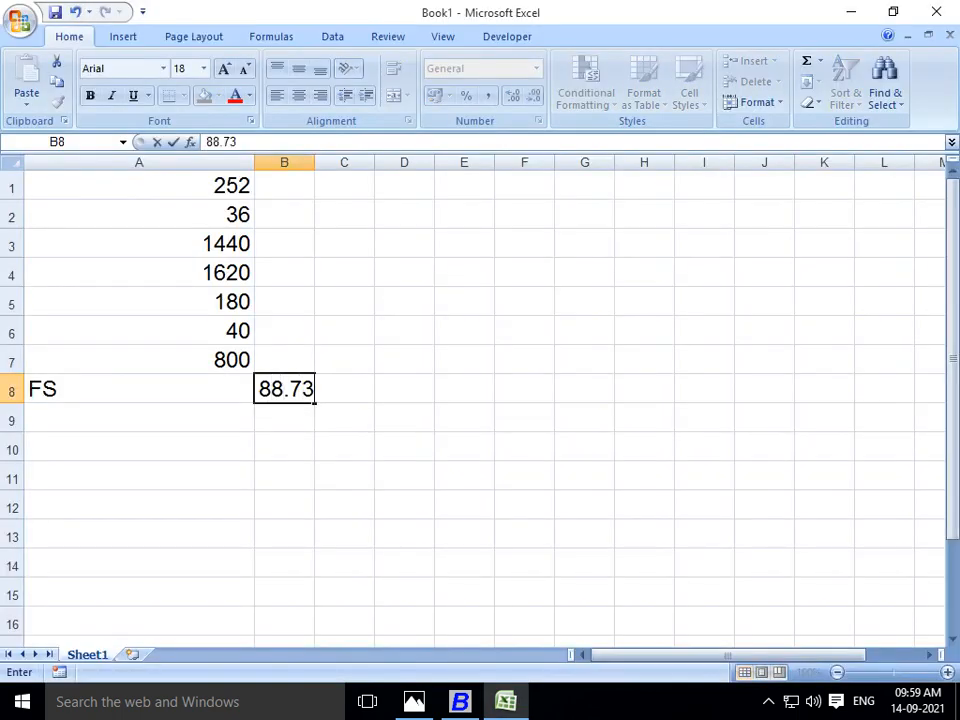
key(Return)
- Enter HS in cell A9 and the SHIRT NARROW HF stock price 113.30 in B9
key(Left)
text(HS)
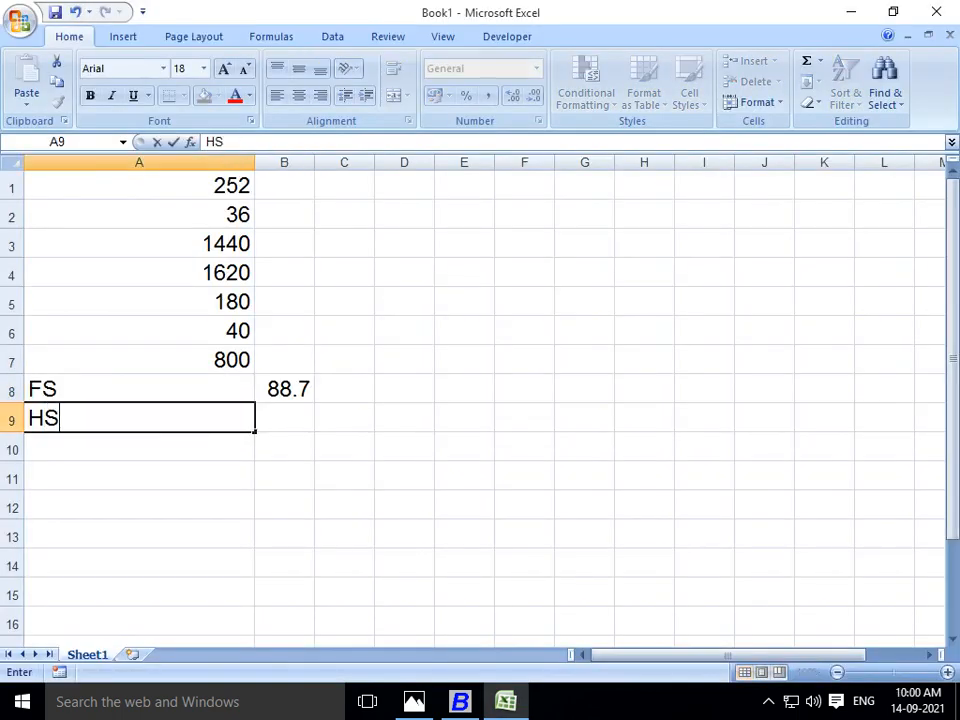
key(ctrl+Return)
key(Right)
key(alt+Tab)
key(alt+Tab)
text(1)
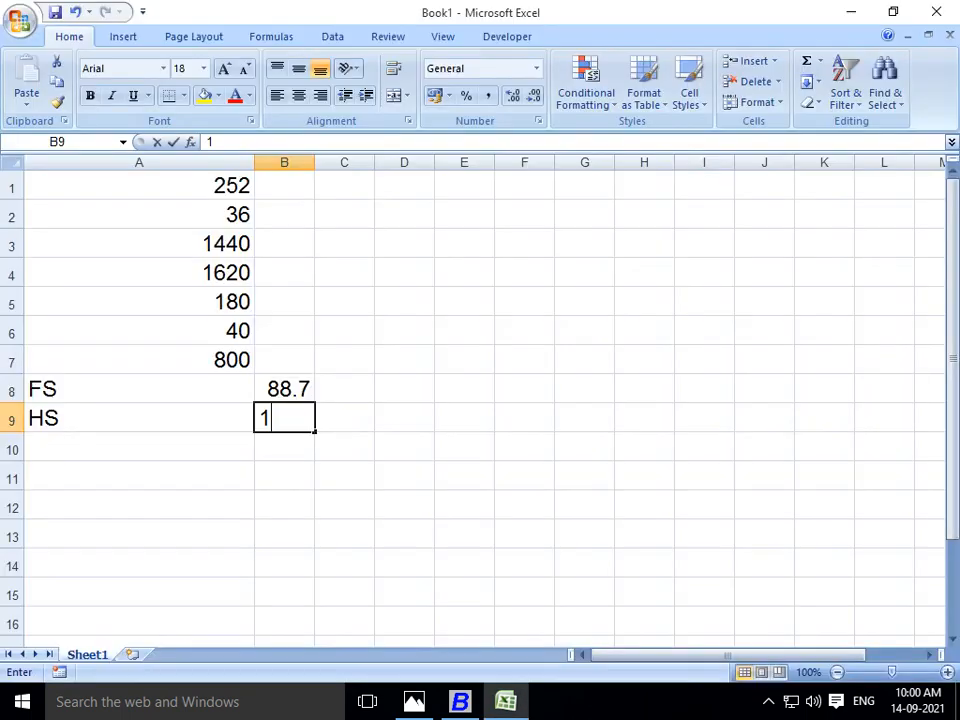
text(13.30)
key(Return)
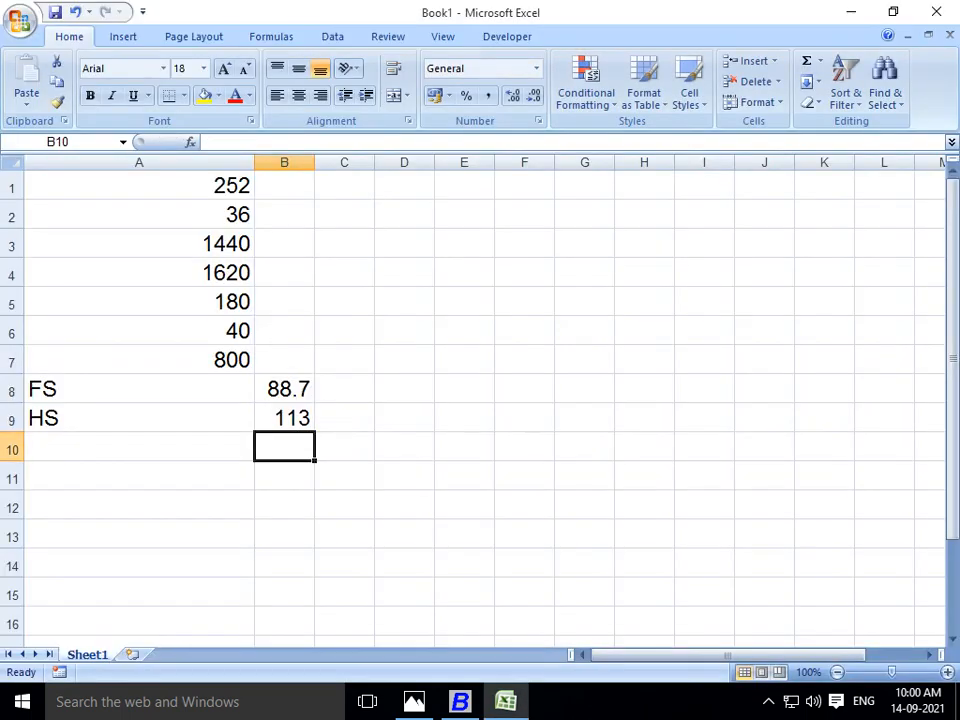
- Calculate the FS selling price with a 70% markup in cell C8 using the formula =88.70*70/100+88.70
key(Up)
key(Up)
key(Right)
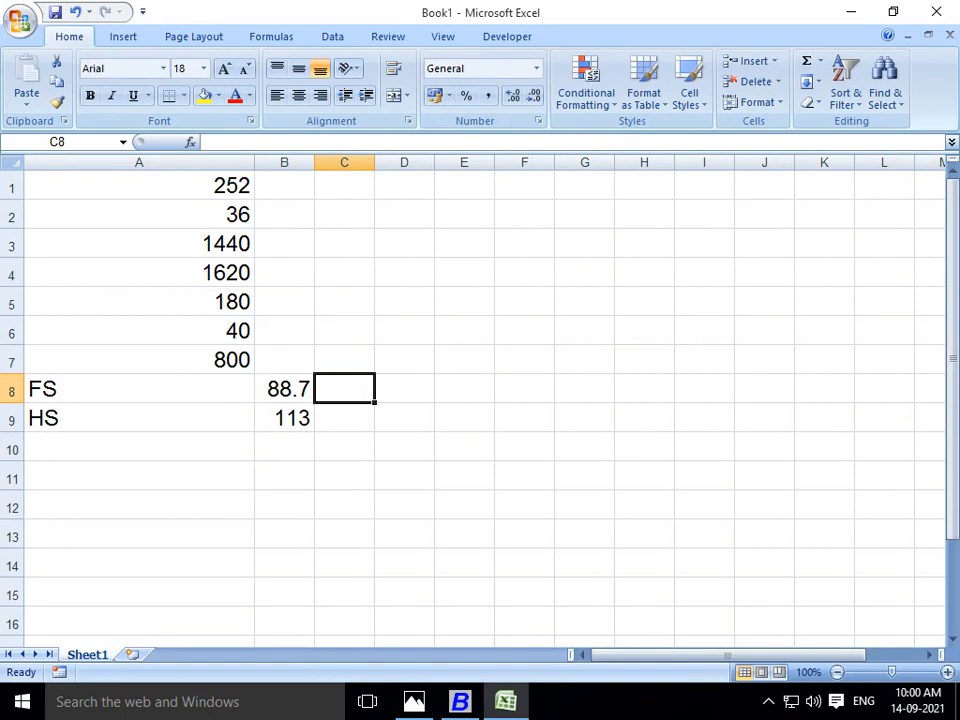
text(=)
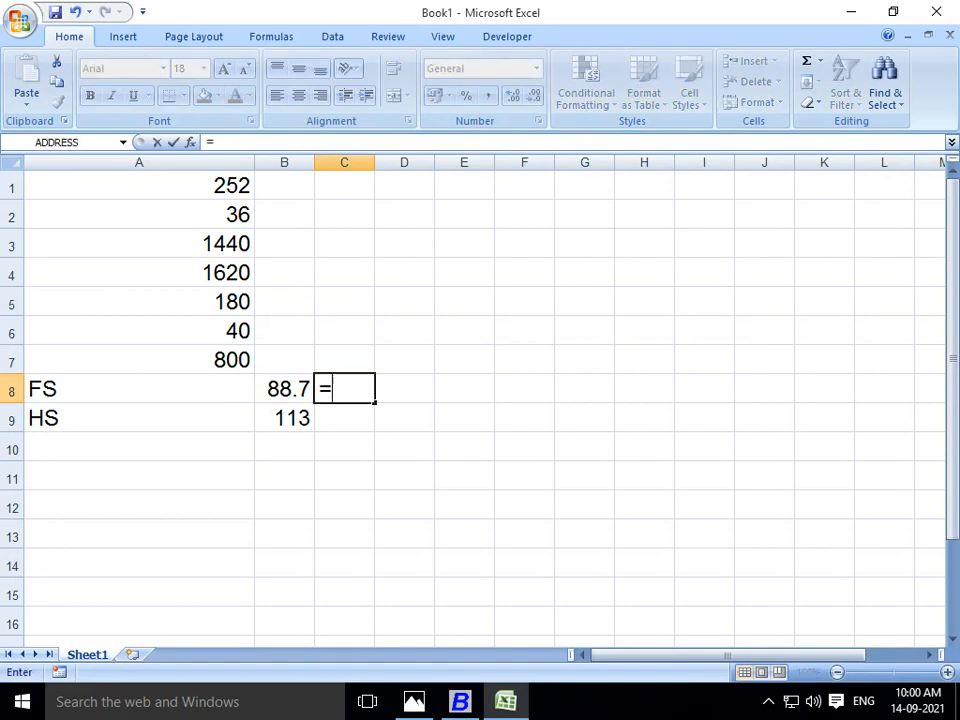
text(88.)
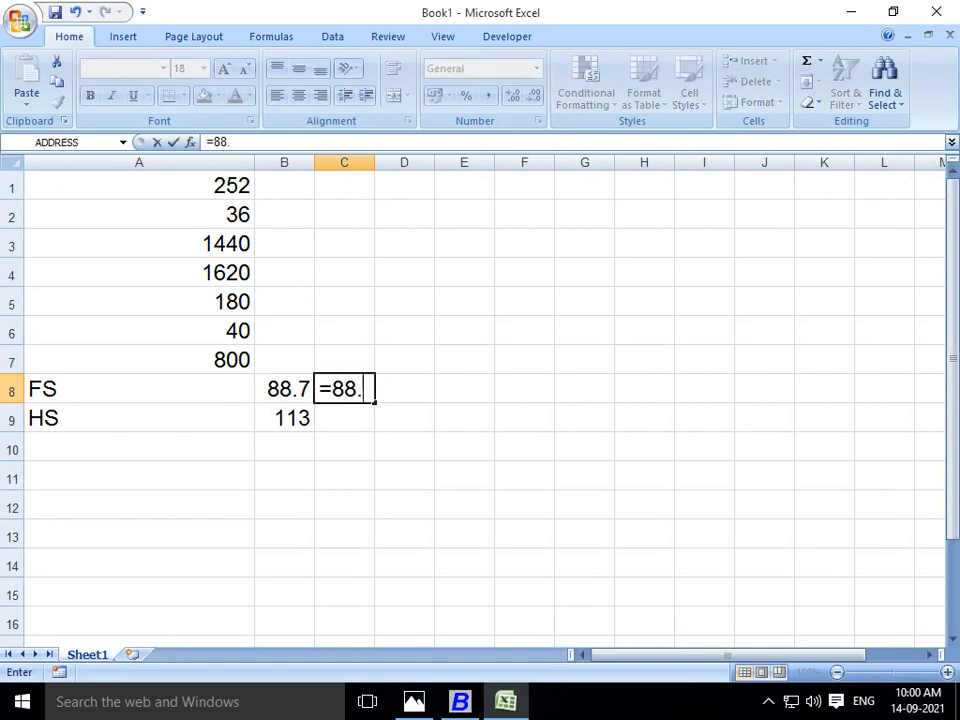
text(70*70/)
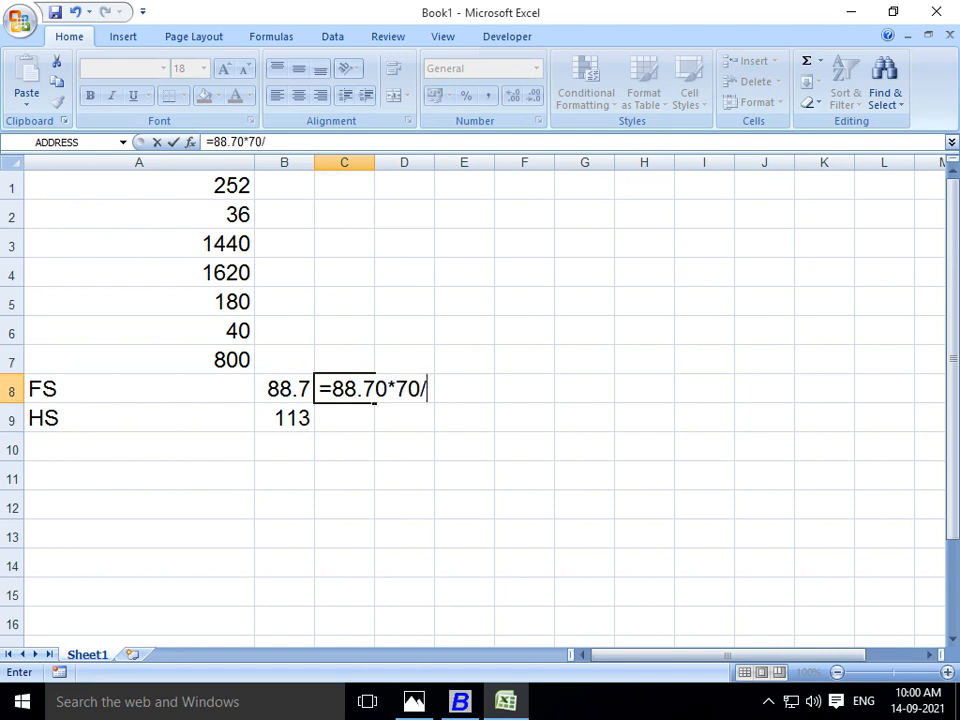
text(100+)
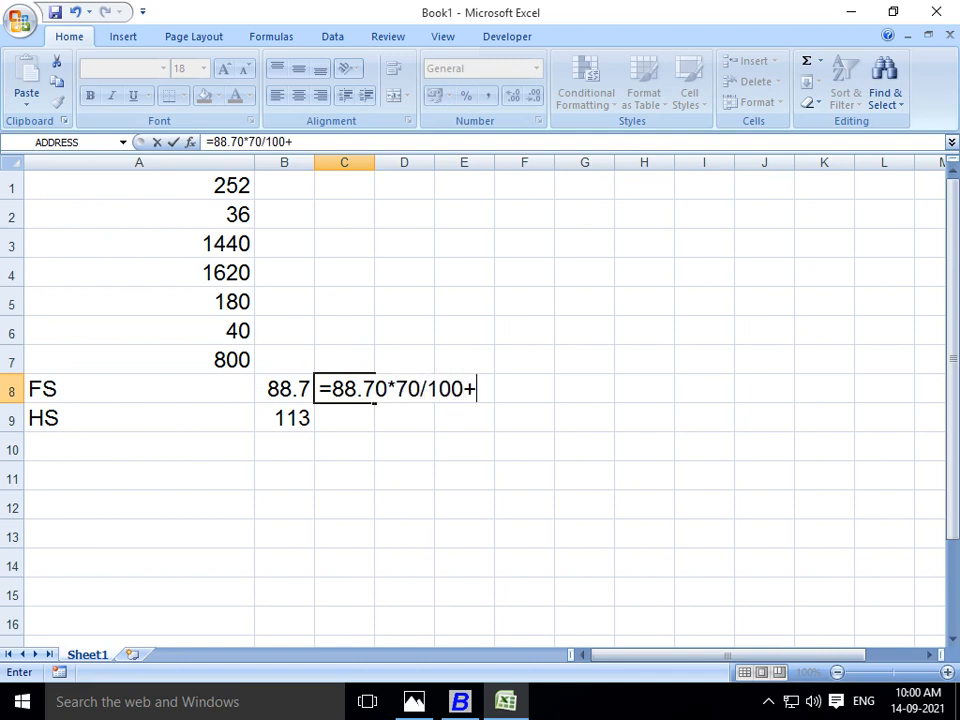
text(88.70)
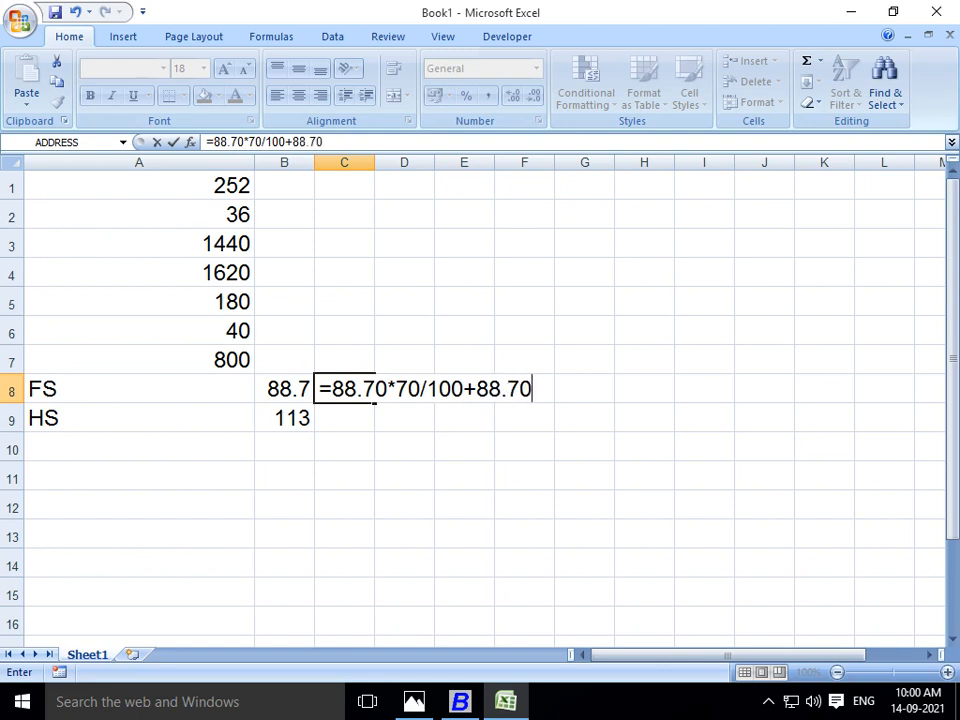
key(Return)
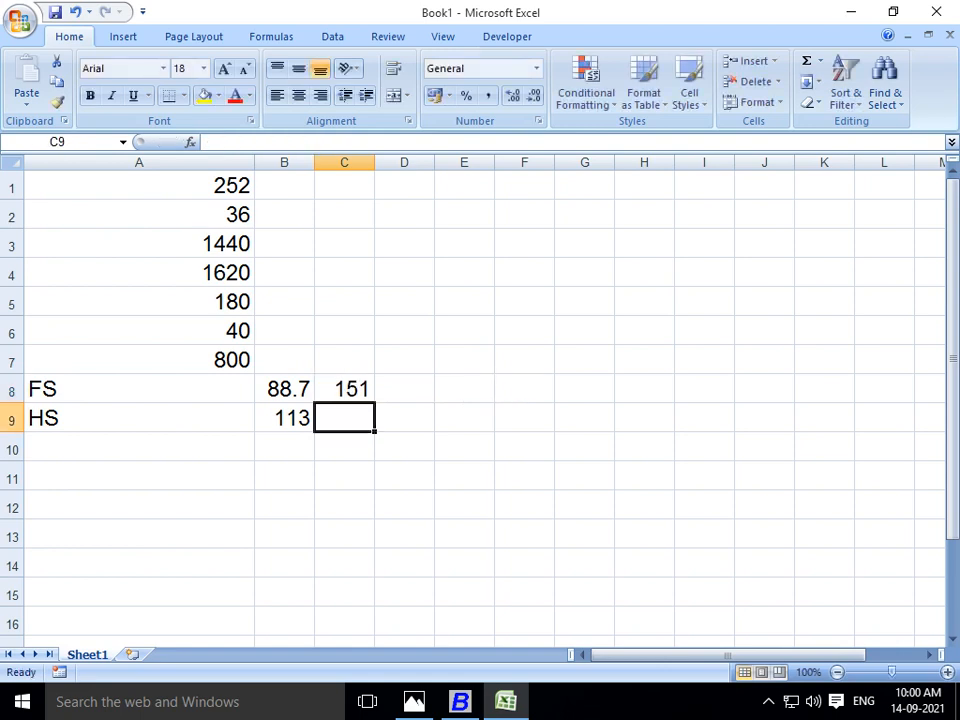
- Calculate the HS selling price with a 70% markup in cell C9 using the formula =113.30*70/100+113.30
text(=)
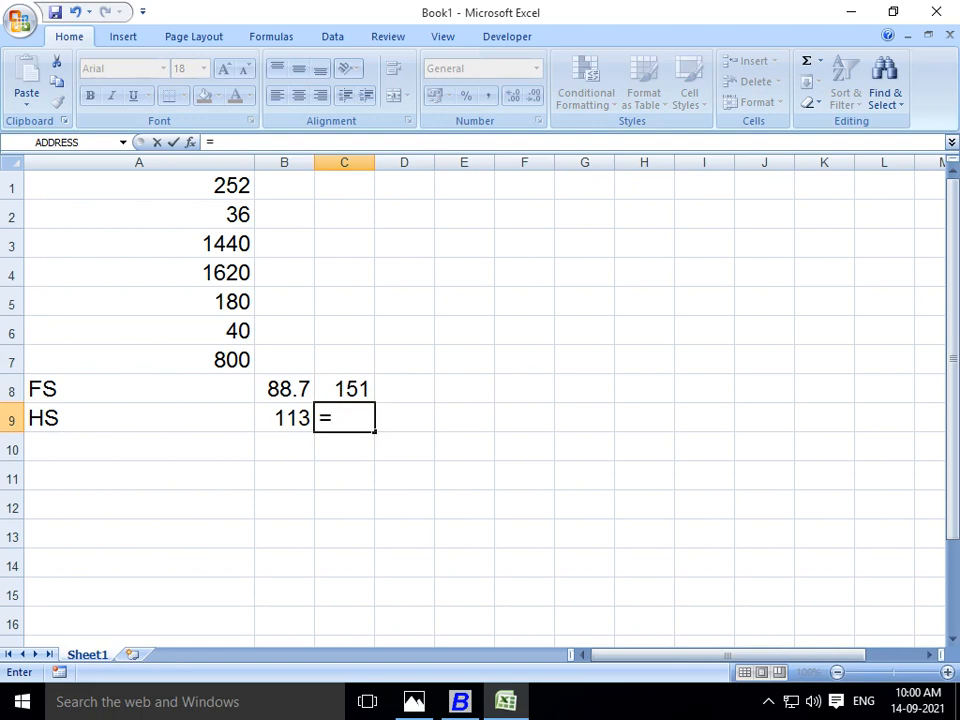
text(113)
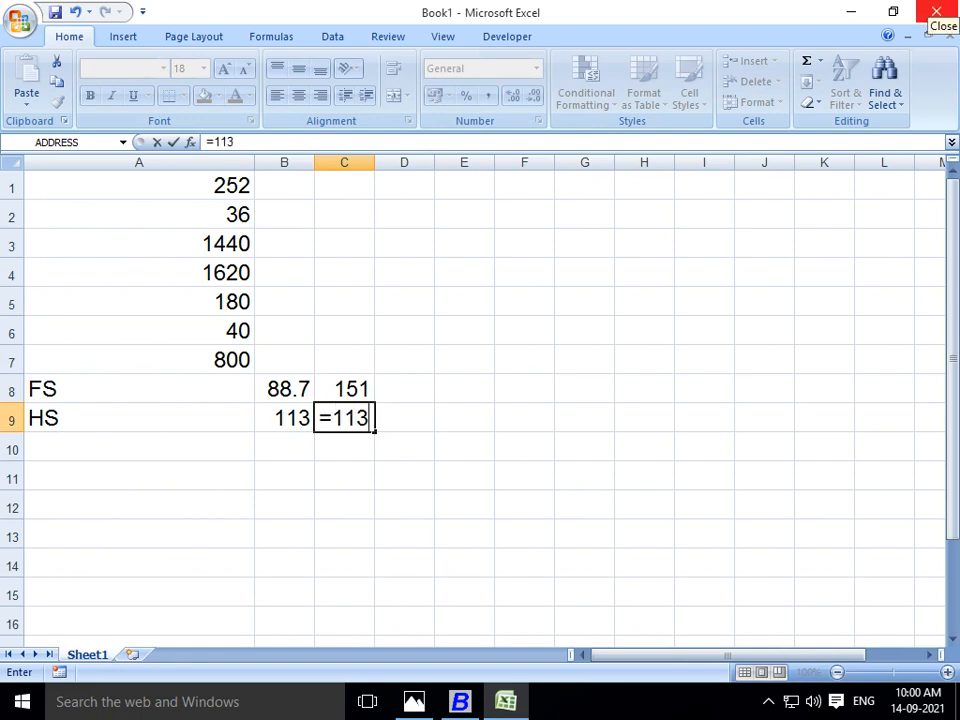
key(alt+Tab)
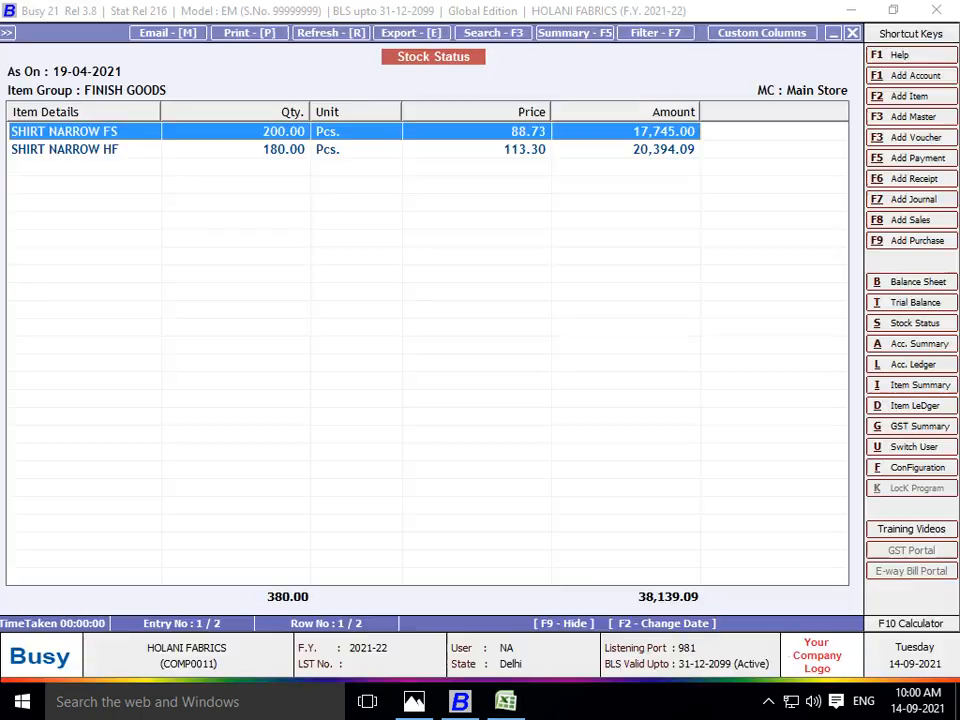
key(alt+Tab)
text(.30)
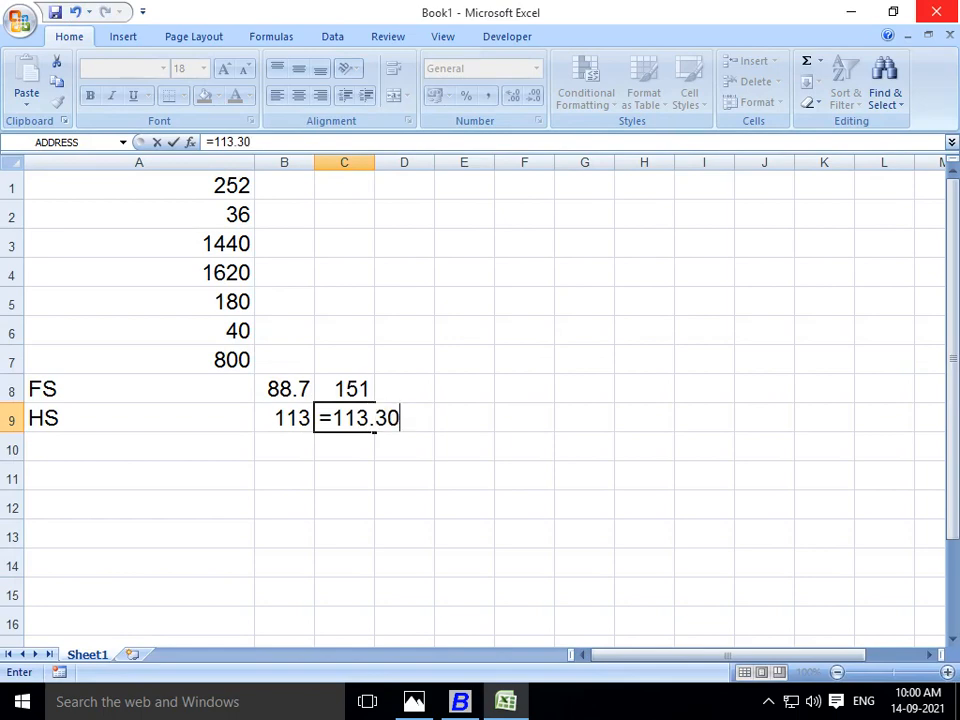
text(*70)
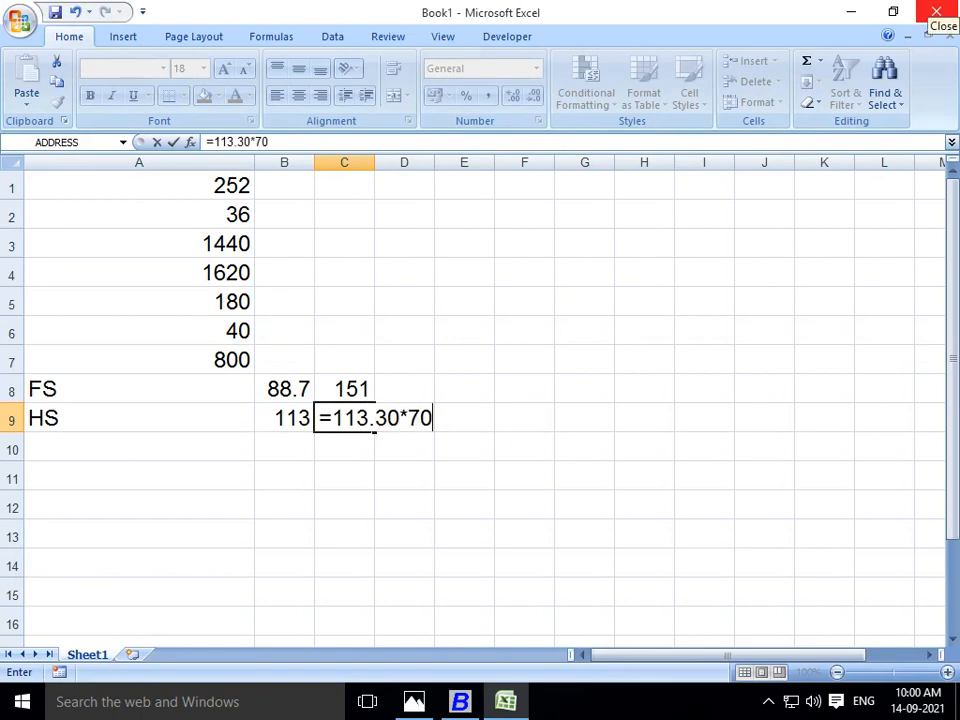
text(/100+113.7)
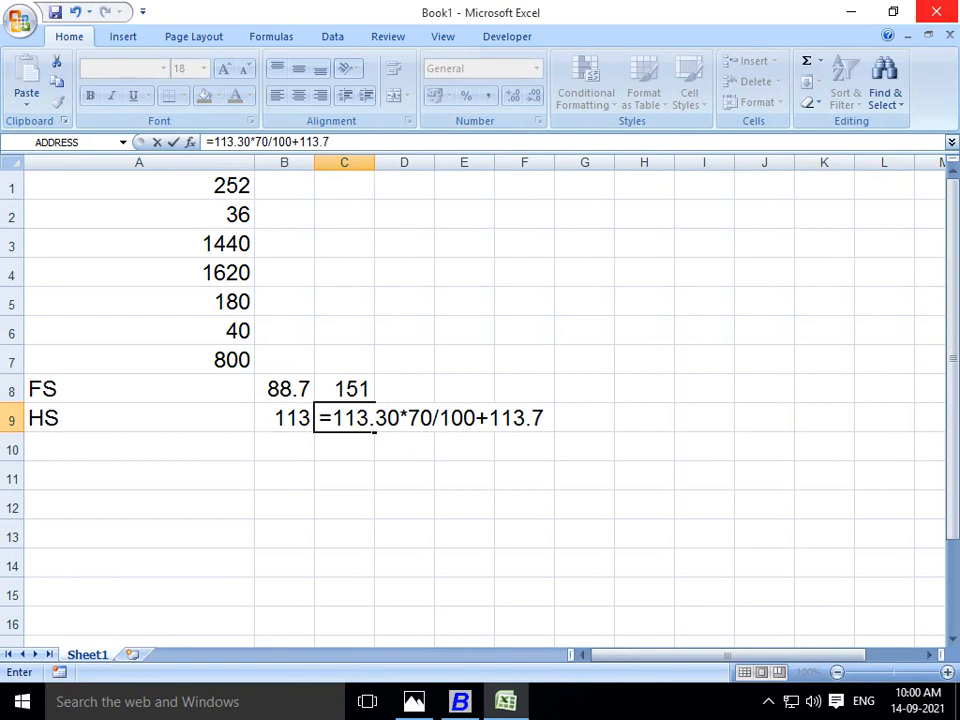
key(BackSpace)
text(30)
key(Return)
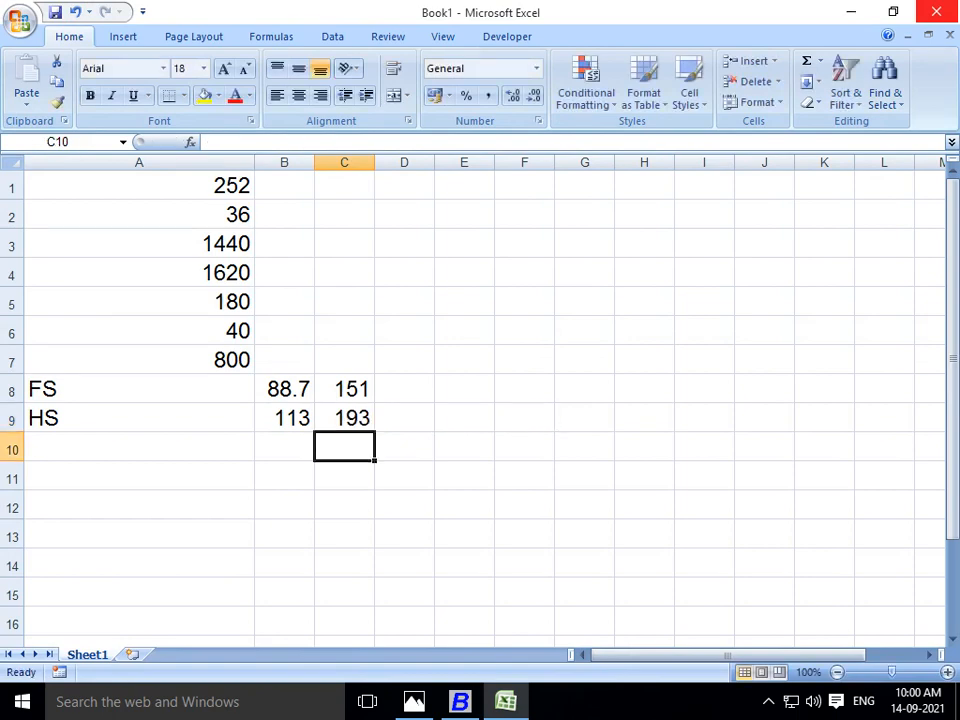
- Review the Pashupati Traders invoice image in Photos, and close the Stock Status report in Busy
key(alt+Tab)
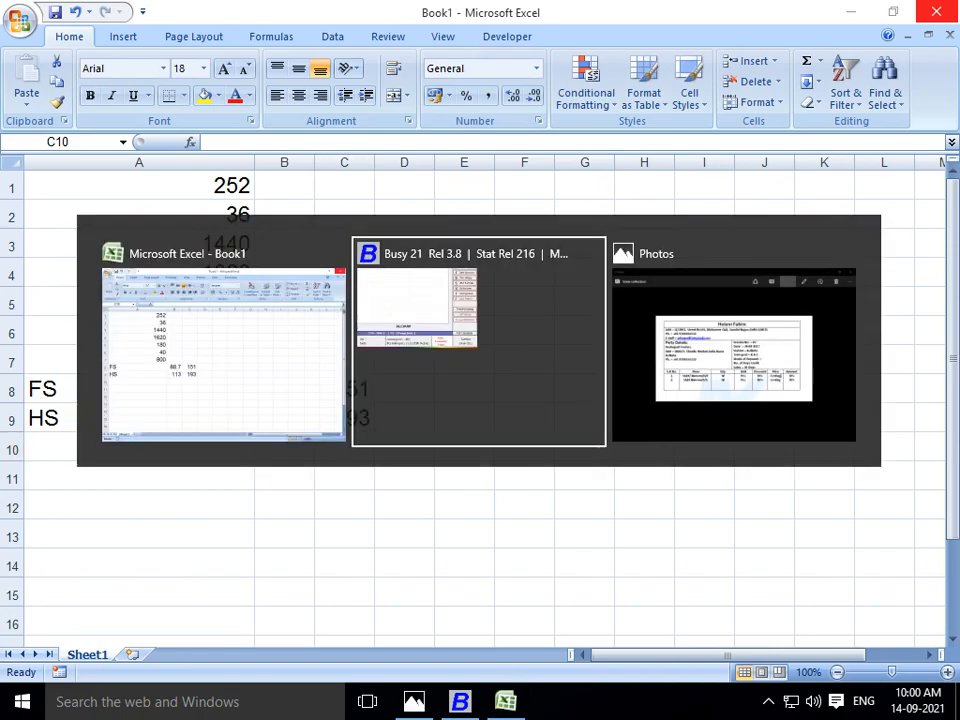
key(alt+Tab)
key(alt+Tab)
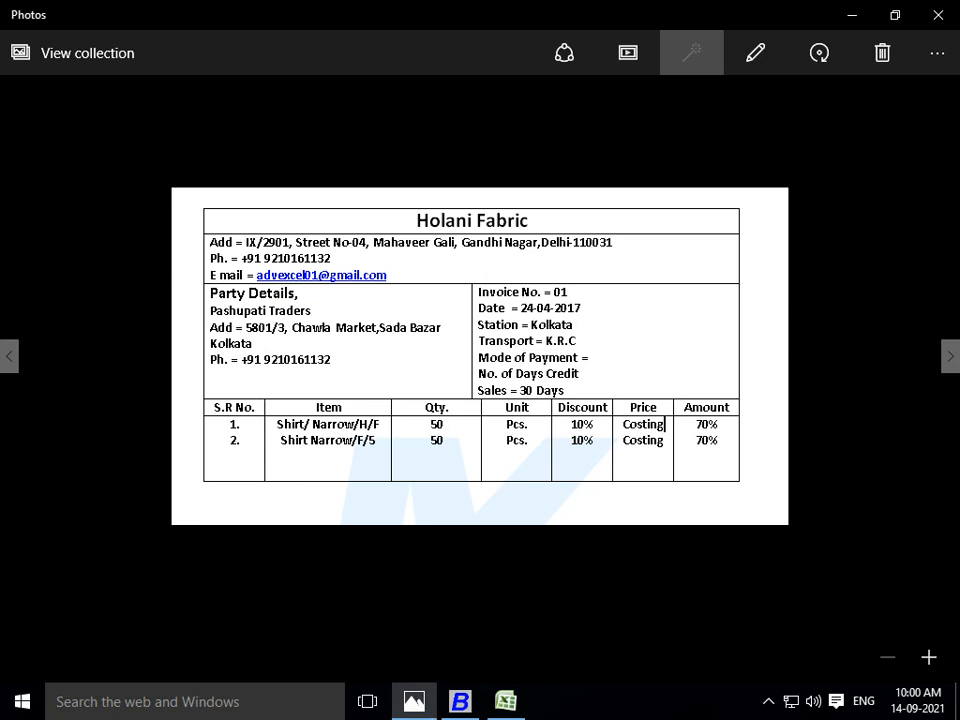
key(alt+Tab)
key(Escape)
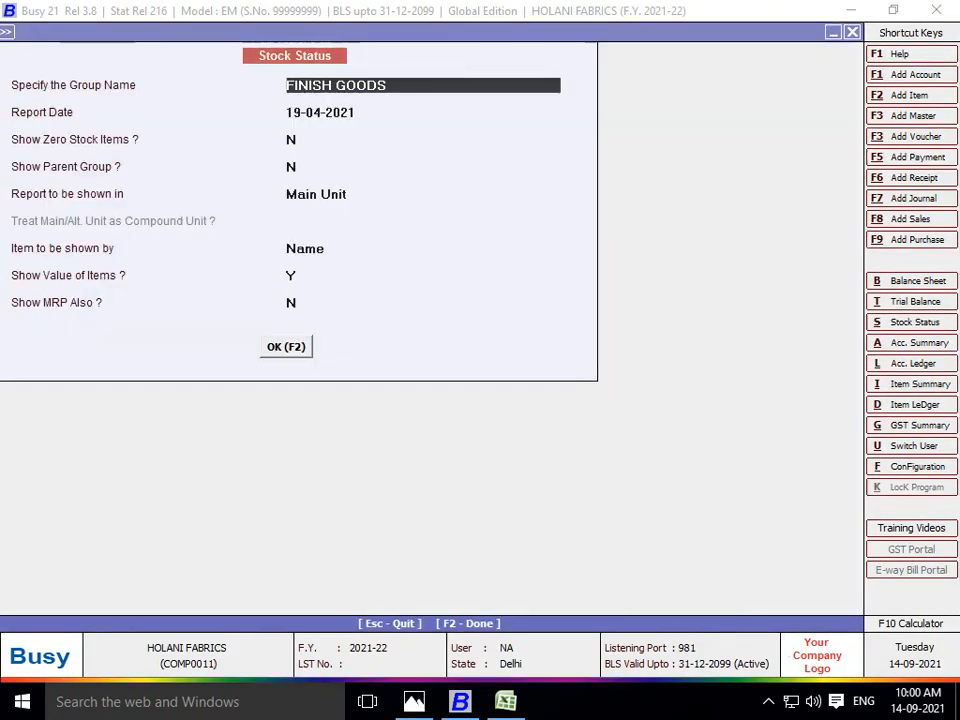
key(Escape)
key(Escape)
key(Escape)
key(Escape)
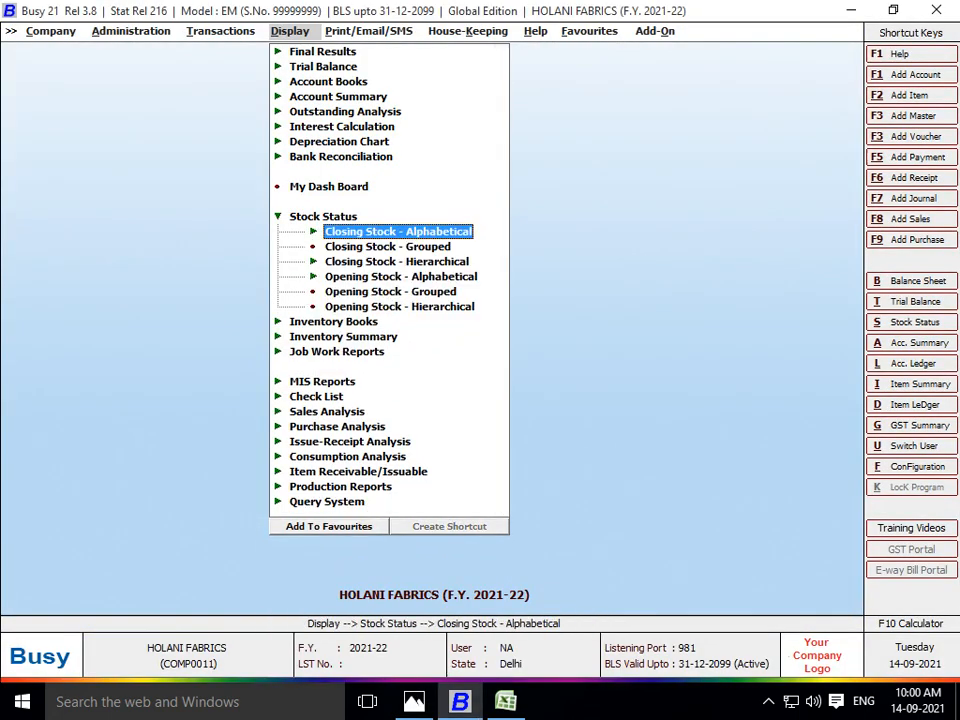
- Open the voucher configuration of the Main series for Sales vouchers
key(Left)
key(Left)
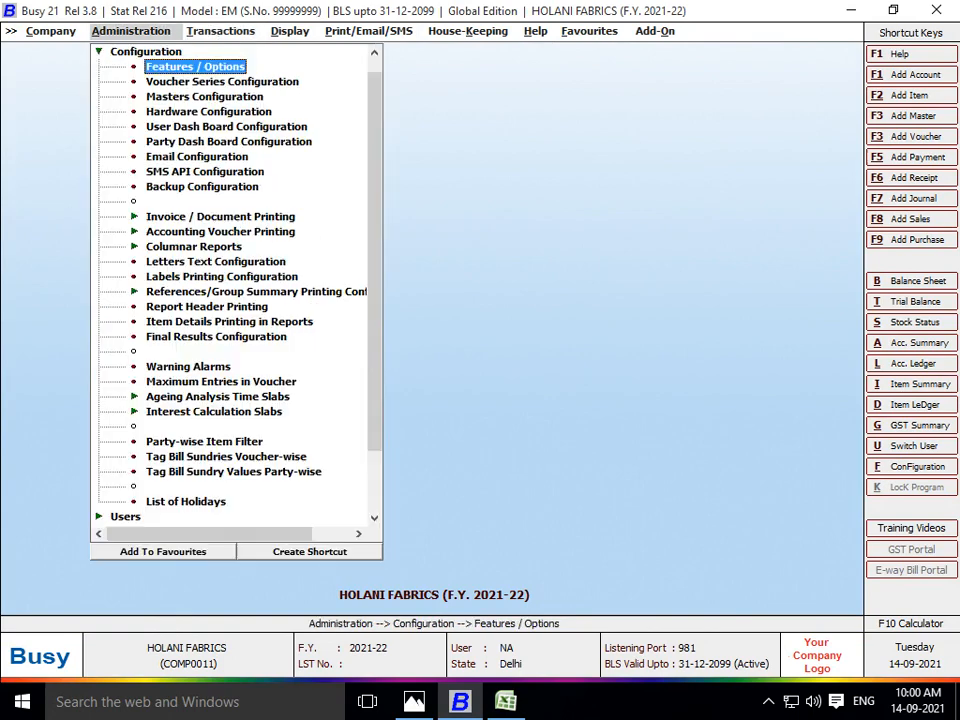
key(Return)
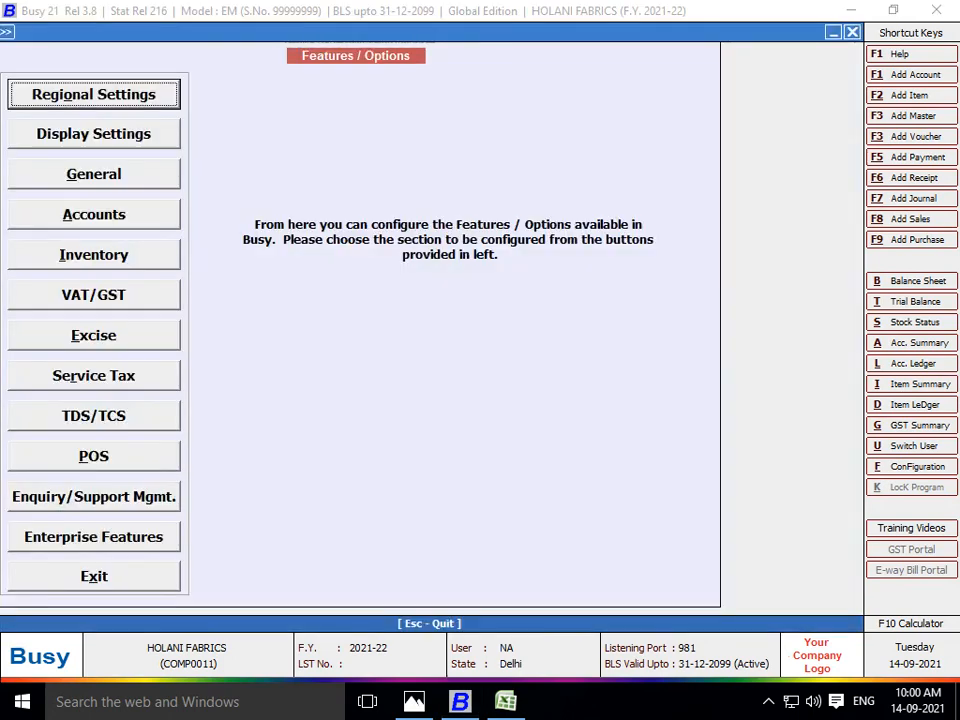
key(Escape)
key(Down)
key(Return)
key(Down)
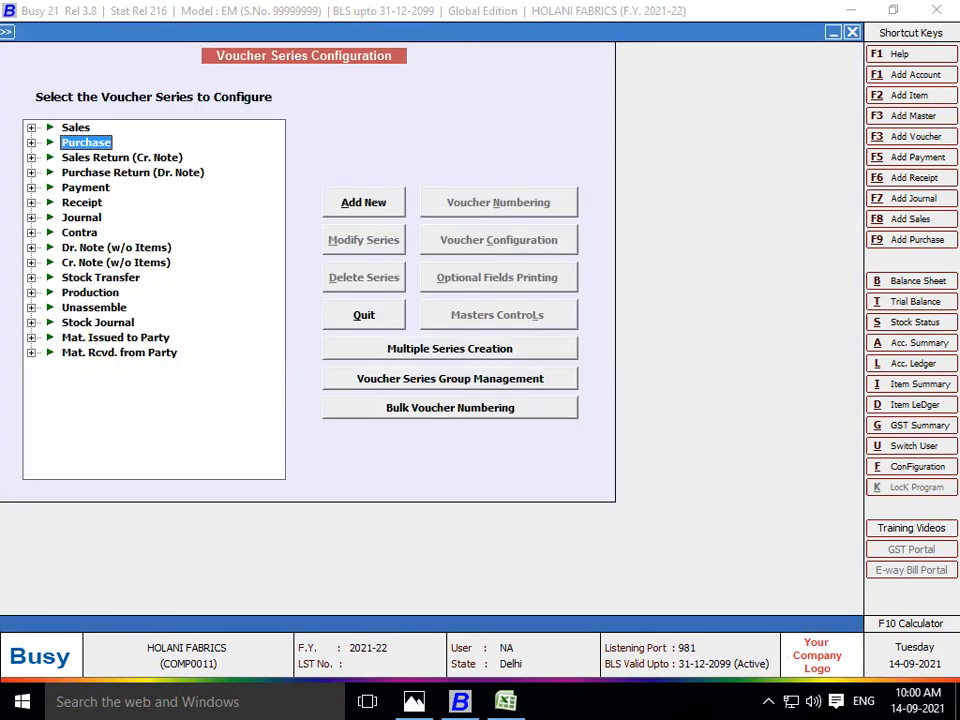
key(Up)
key(Return)
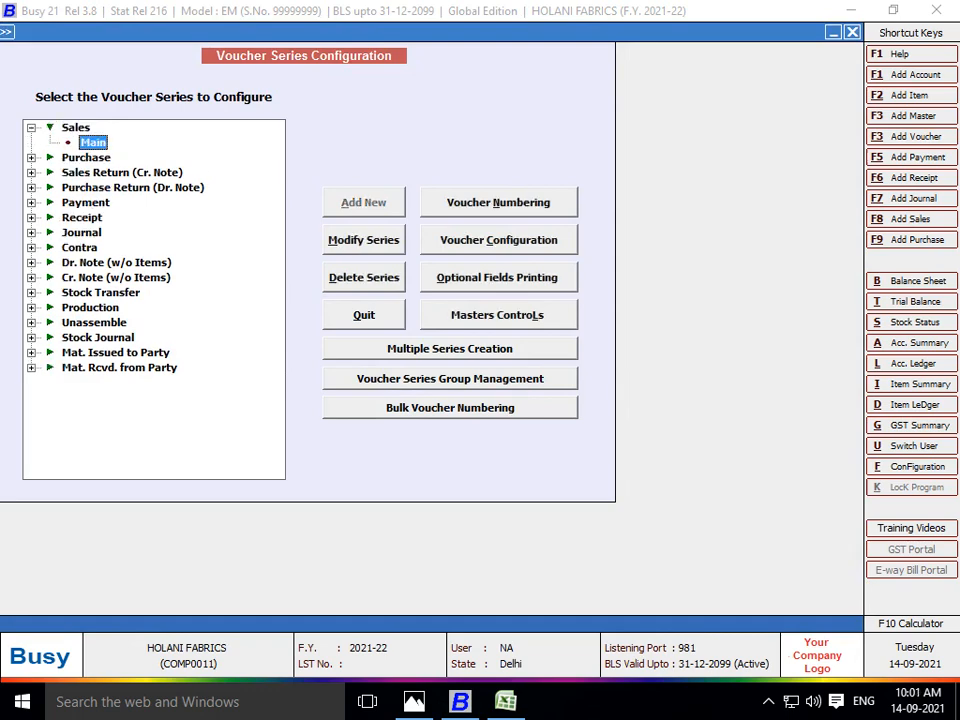
key(alt+c)
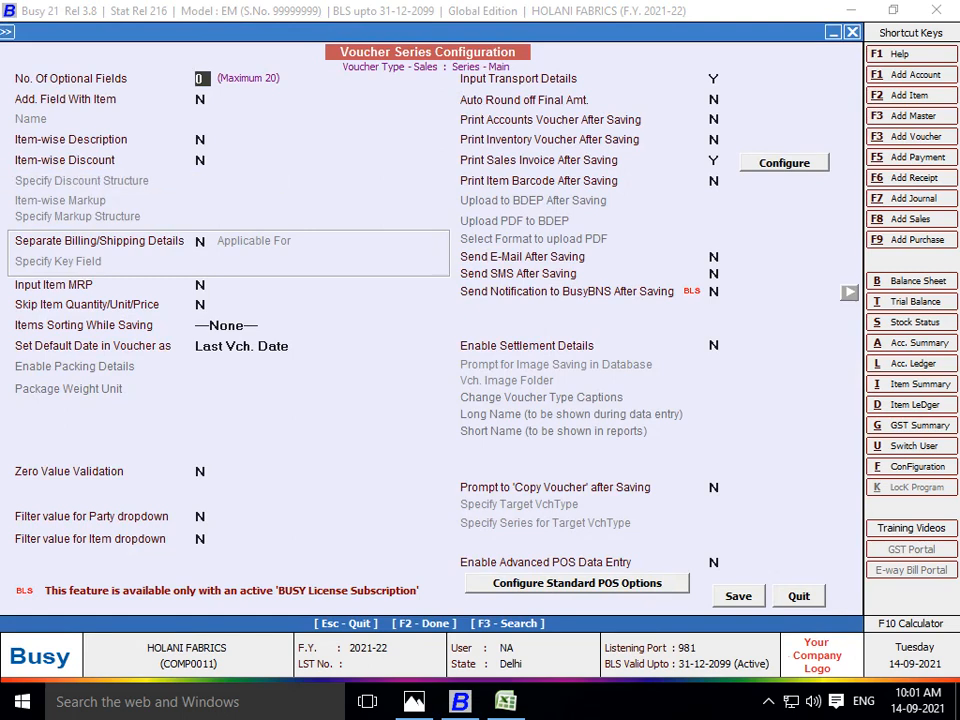
- Enable item-wise discount with the structure Simple Discount, % of Price, keeping item-wise description set to N
key(Return)
key(y)
key(Return)
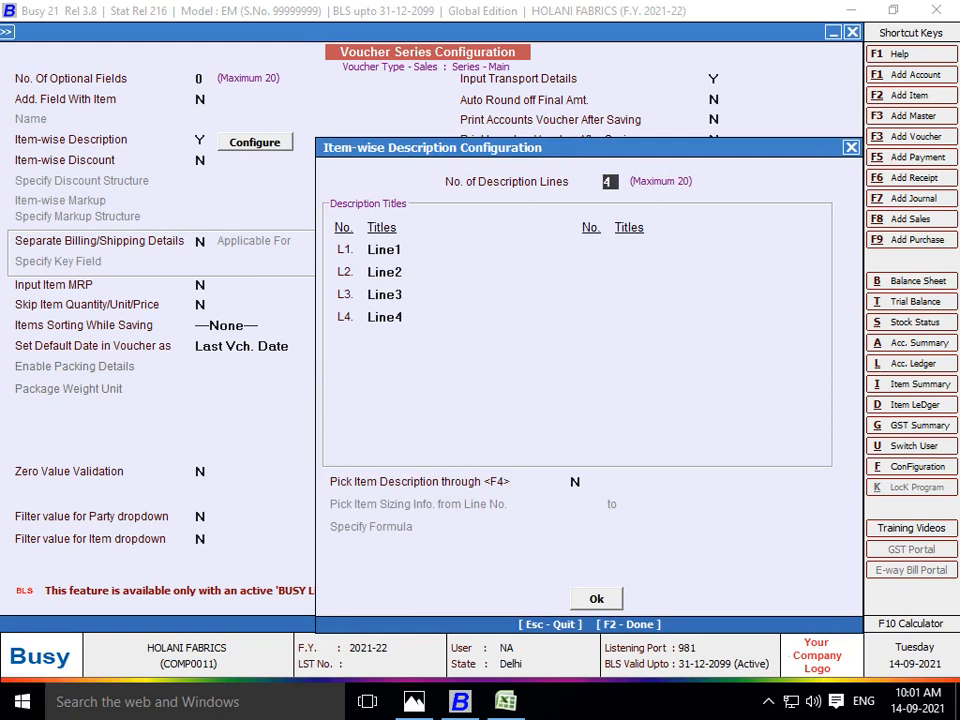
key(Escape)
key(y)
key(Up)
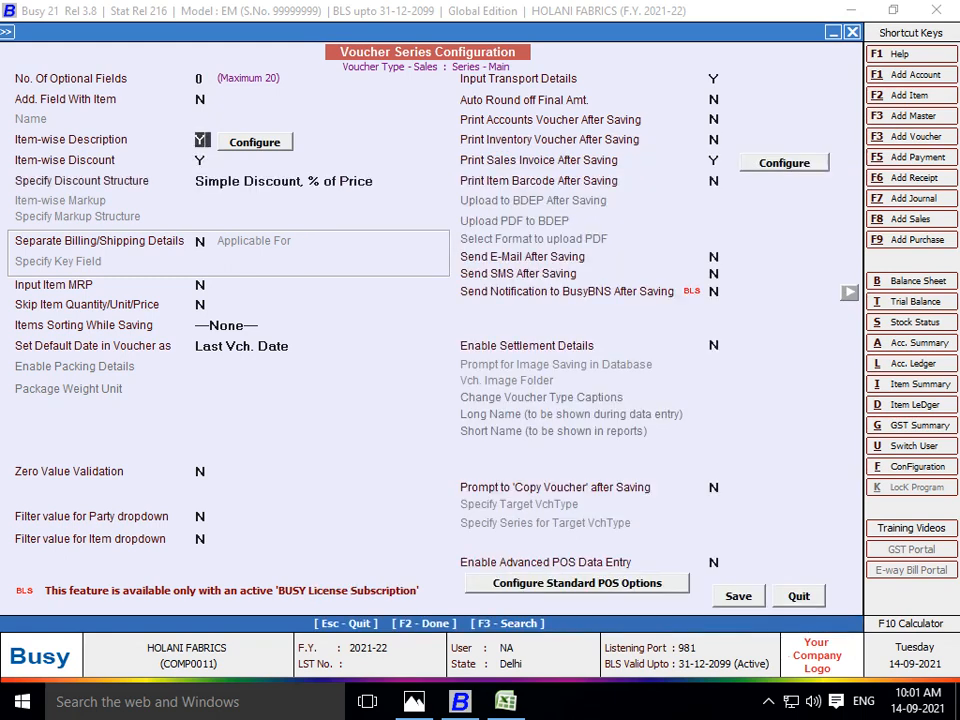
key(n)
key(Return)
key(Return)
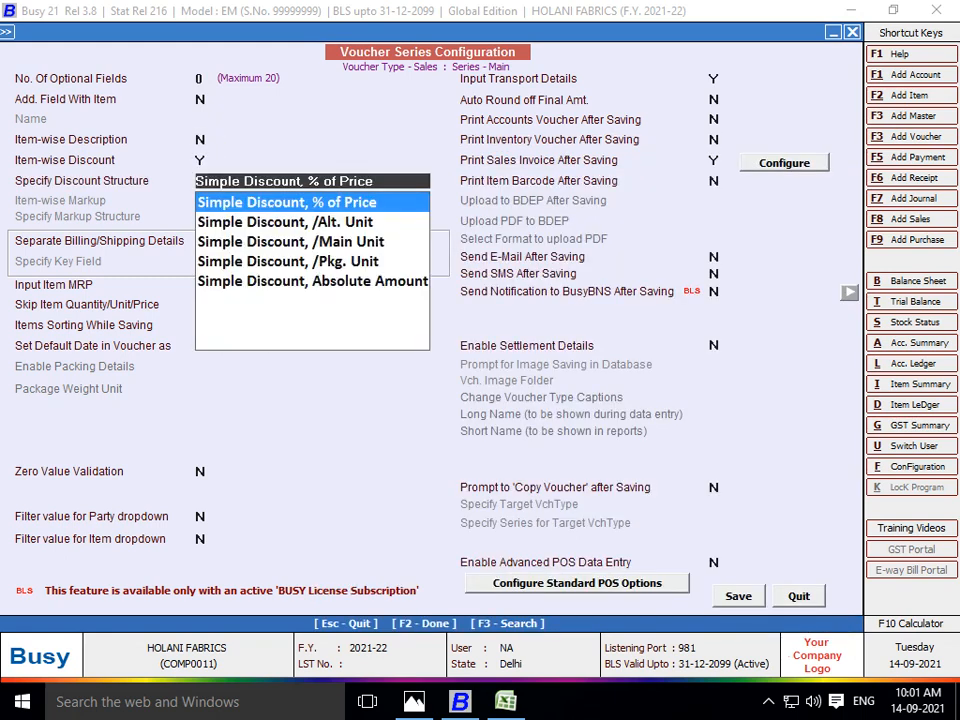
key(Return)
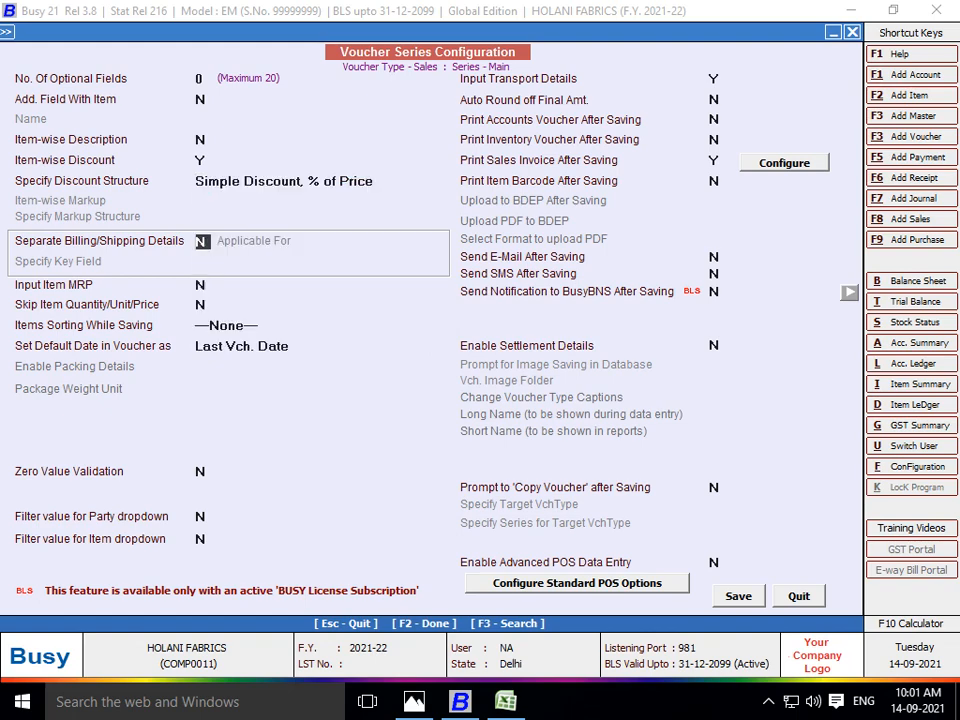
- Save the Sales series configuration and leave the voucher series settings
key(F2)
key(Return)
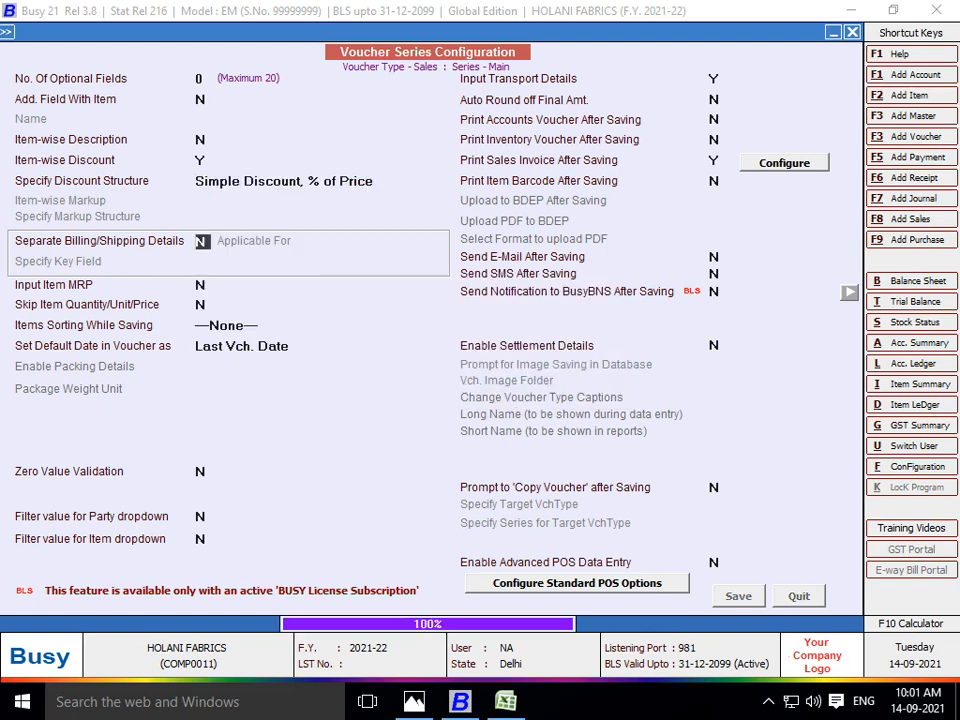
key(Escape)
key(Escape)
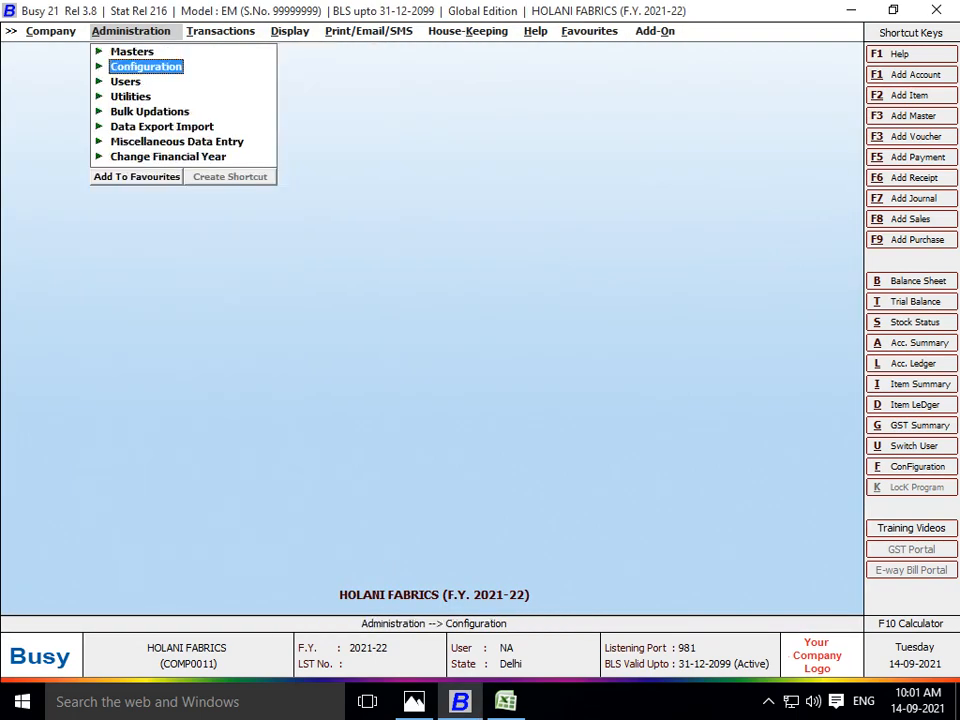
- Open the item master of SHIRT NARROW FS for modification
key(Up)
key(Return)
key(Down)
key(Down)
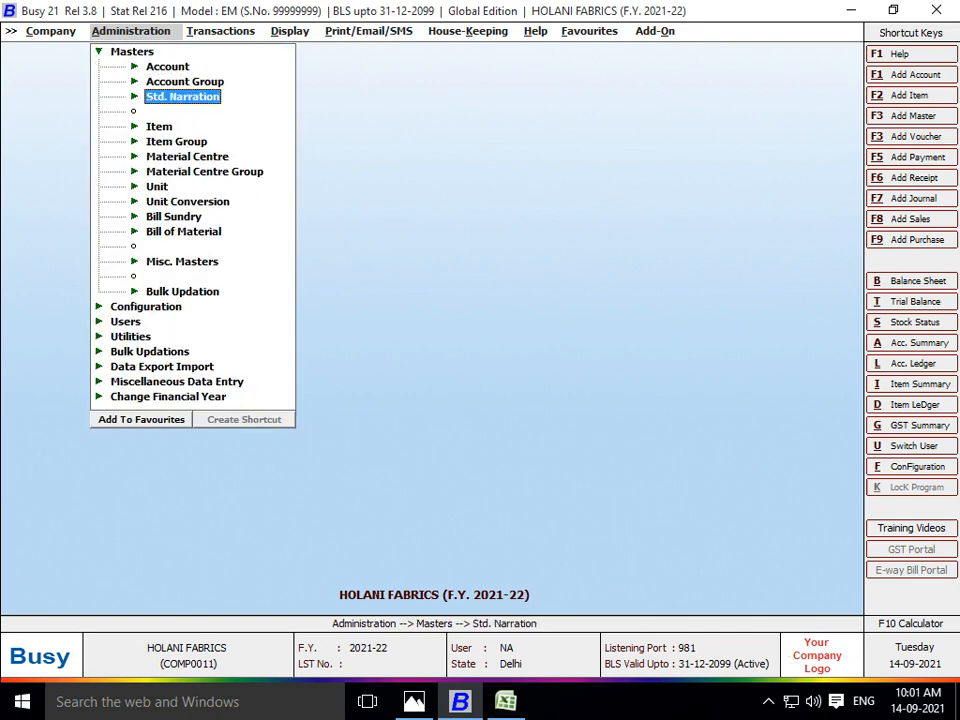
key(Down)
key(Return)
key(Down)
key(Return)
text(FS)
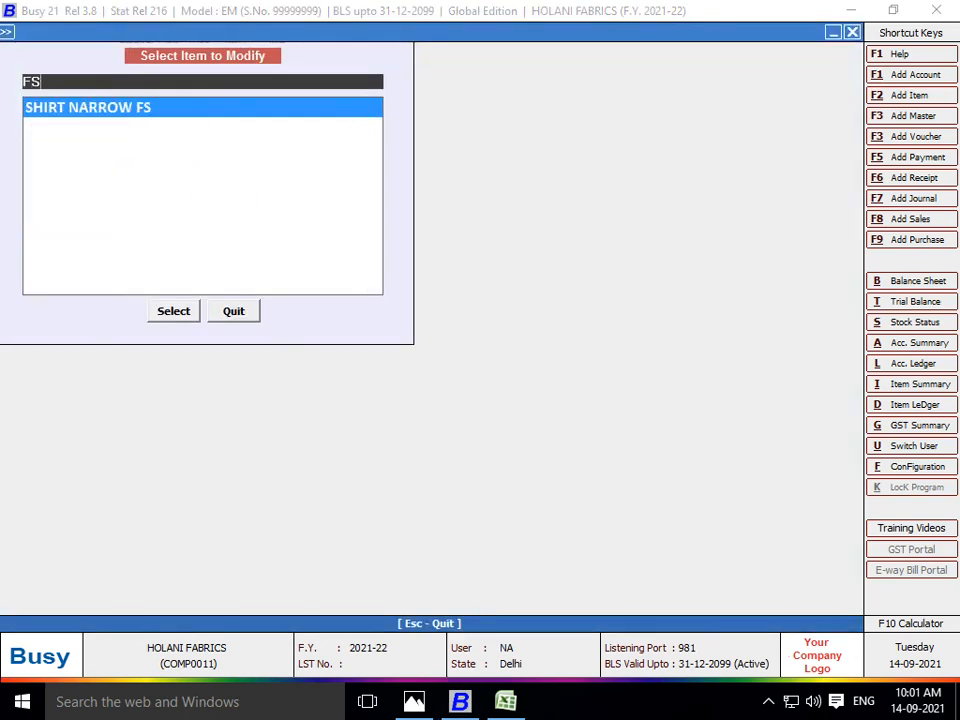
key(Return)
- Go to the item's sales price and check the calculated FS selling price in the Excel workbook
key(Return)
key(Return)
key(Return)
key(Return)
key(Return)
key(Return)
key(Return)
key(Return)
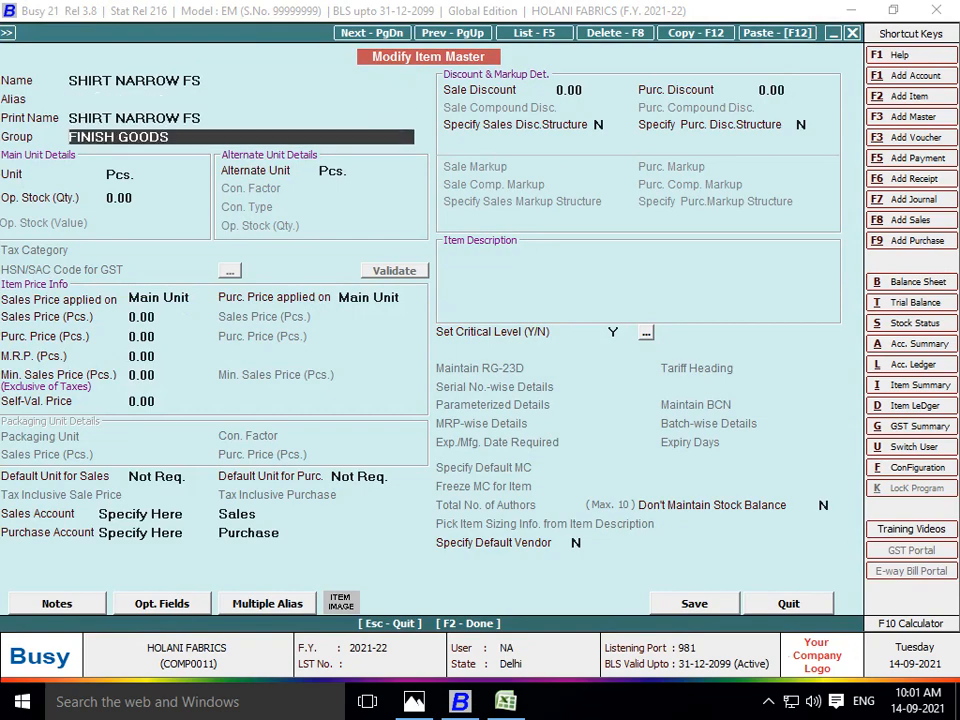
key(Up)
key(alt+Tab)
key(Tab)
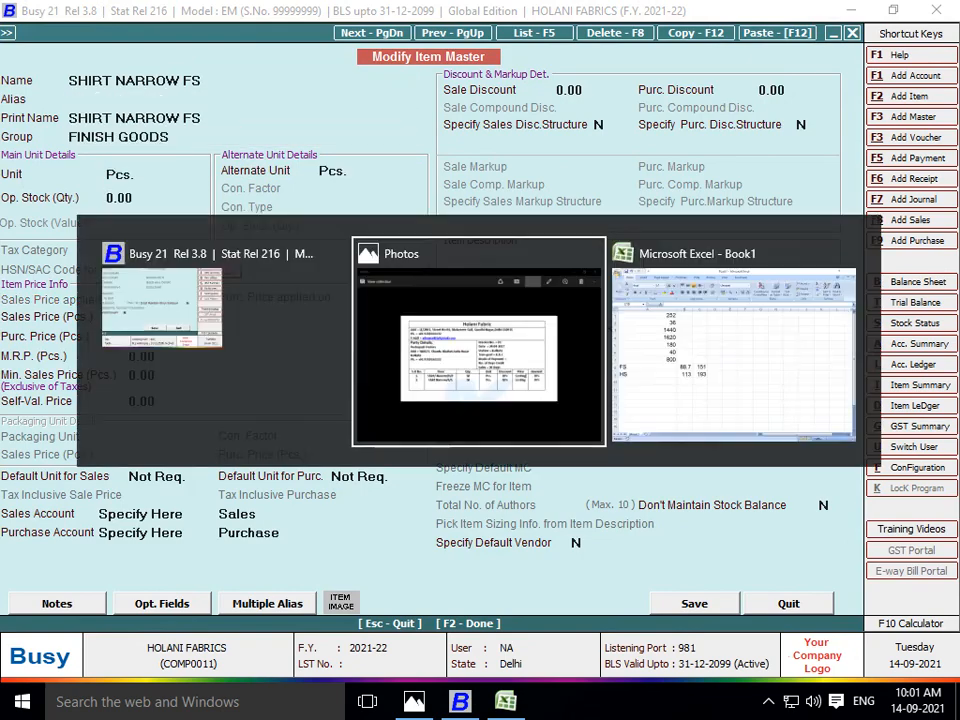
key(alt+Tab)
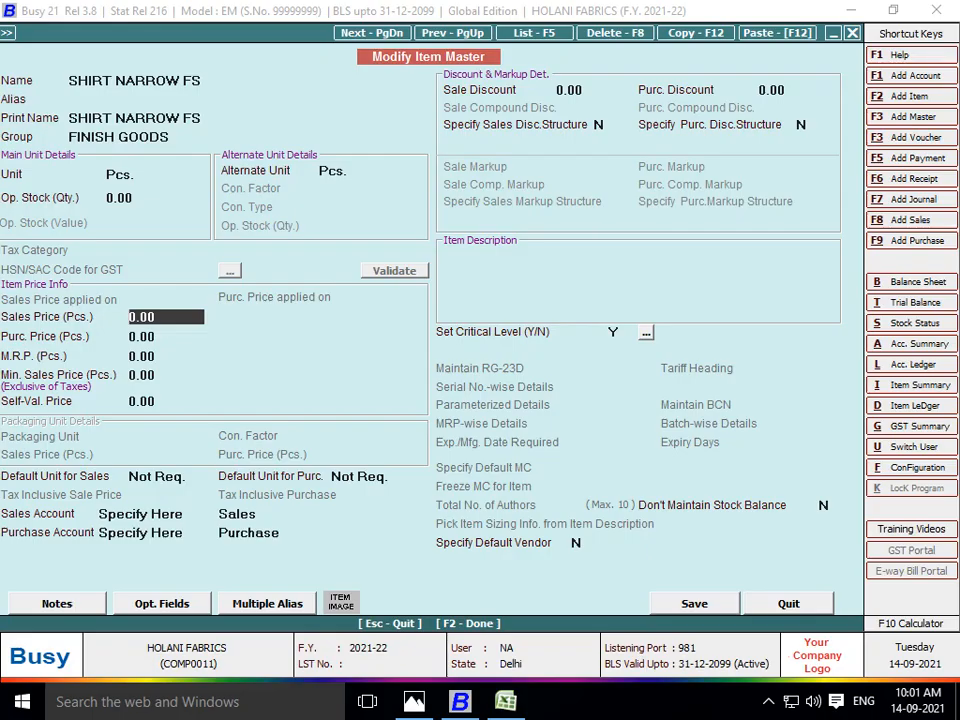
- Set the sales price of SHIRT NARROW FS to 151 and save the item master
text(151)
key(Return)
key(Return)
key(Return)
key(Return)
key(Return)
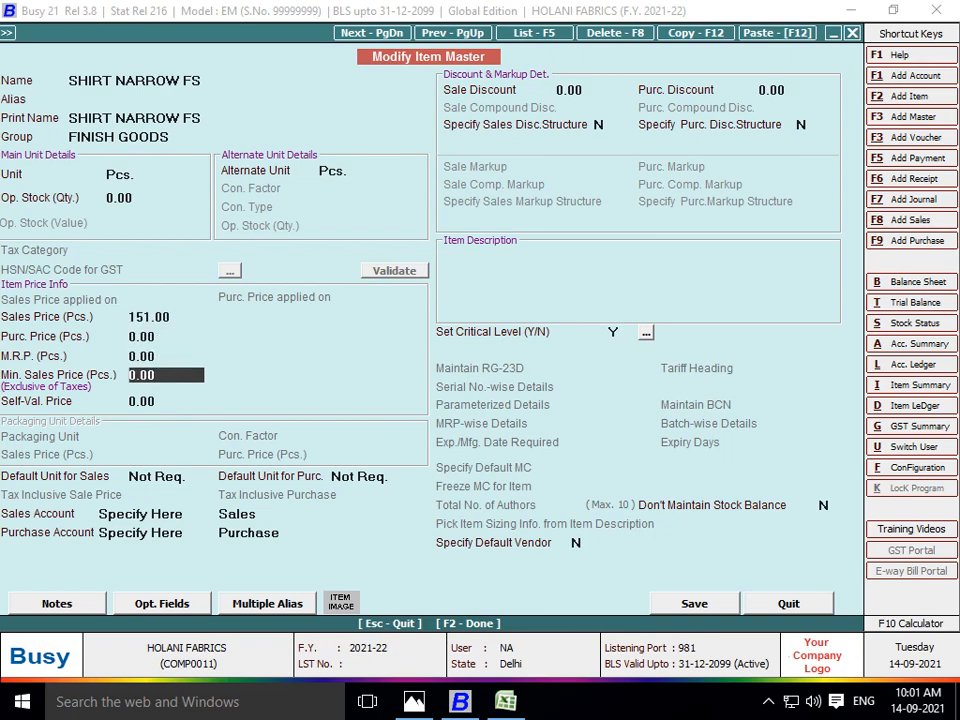
key(Return)
- Check the HS selling price in Excel, and open the SHIRT NARROW HF item master for modification in Busy
key(alt+Tab)
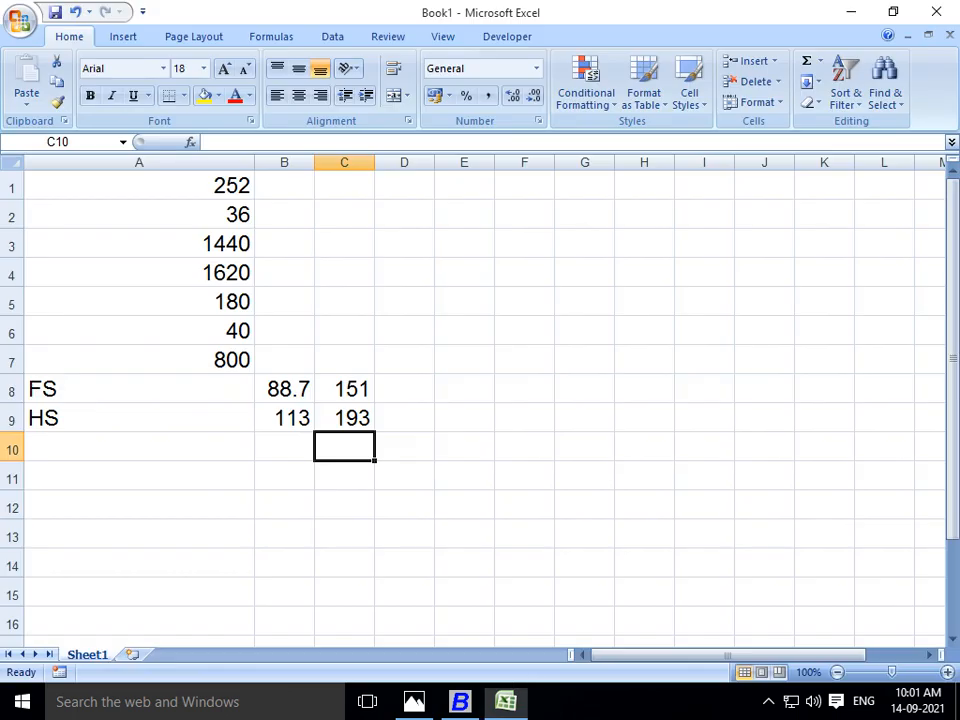
key(alt+Tab)
key(Down)
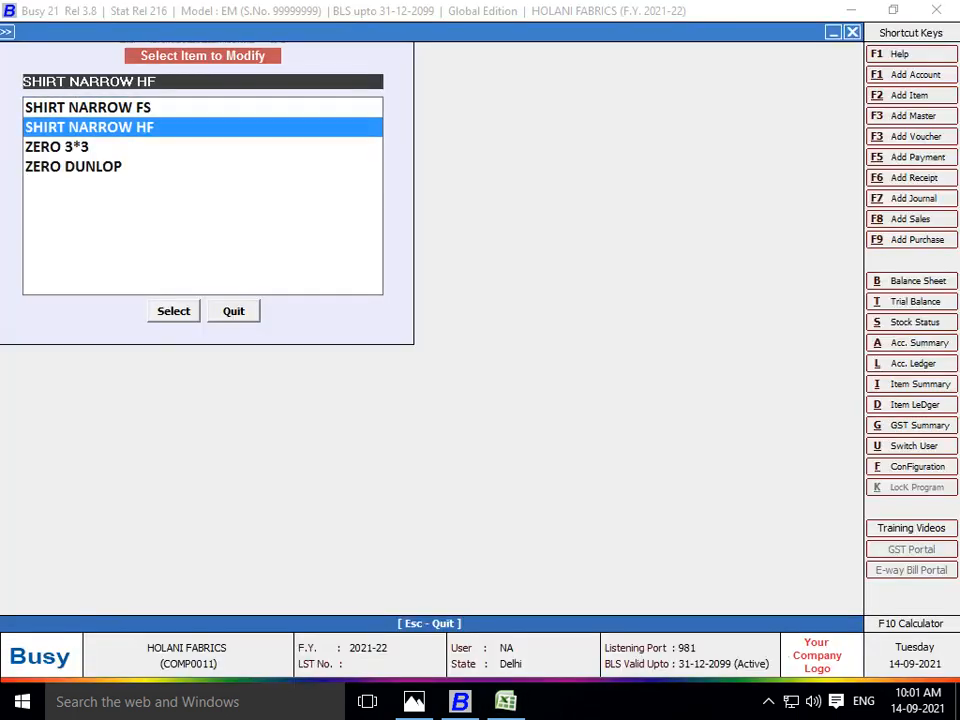
key(Return)
key(Return)
key(Return)
key(Return)
key(Return)
key(Return)
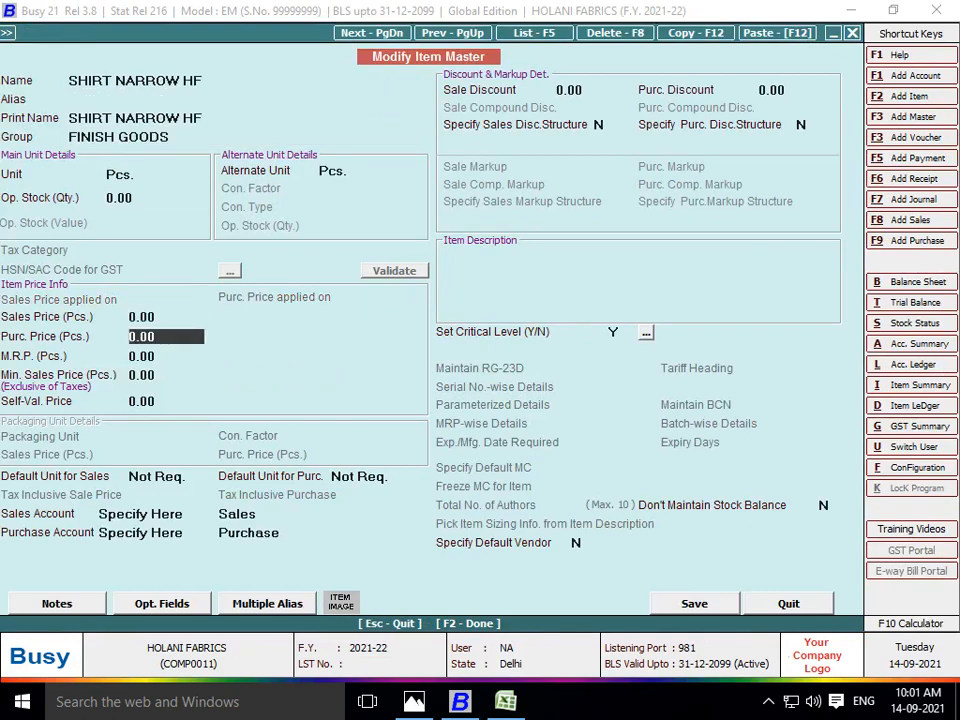
- Set the sales price of SHIRT NARROW HF to 193 and save the item master
text(193)
key(Return)
key(Return)
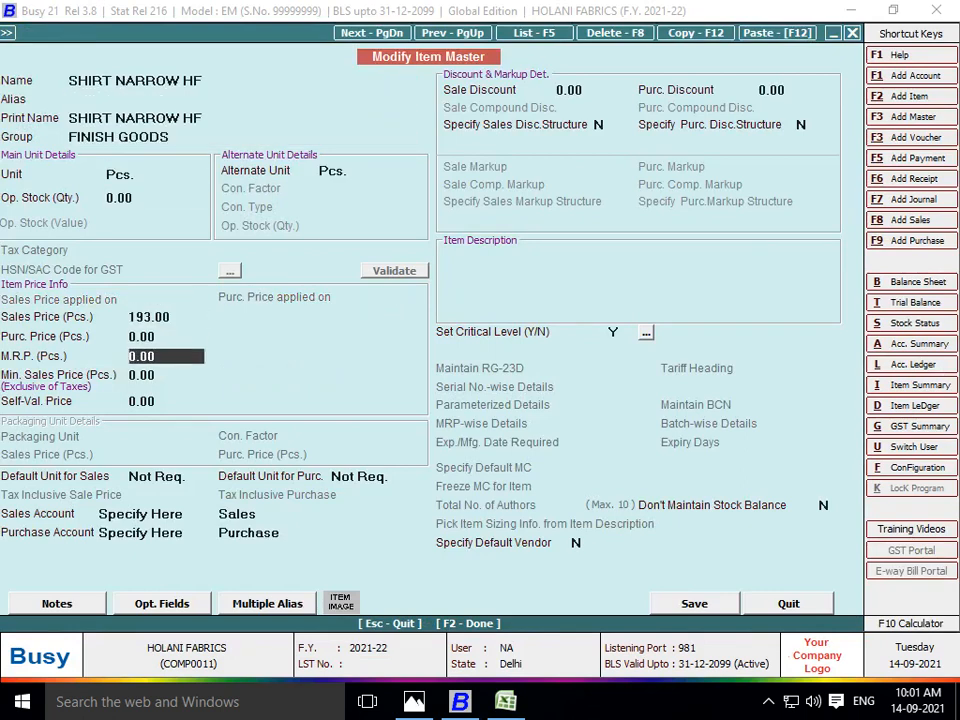
key(F2)
key(Return)
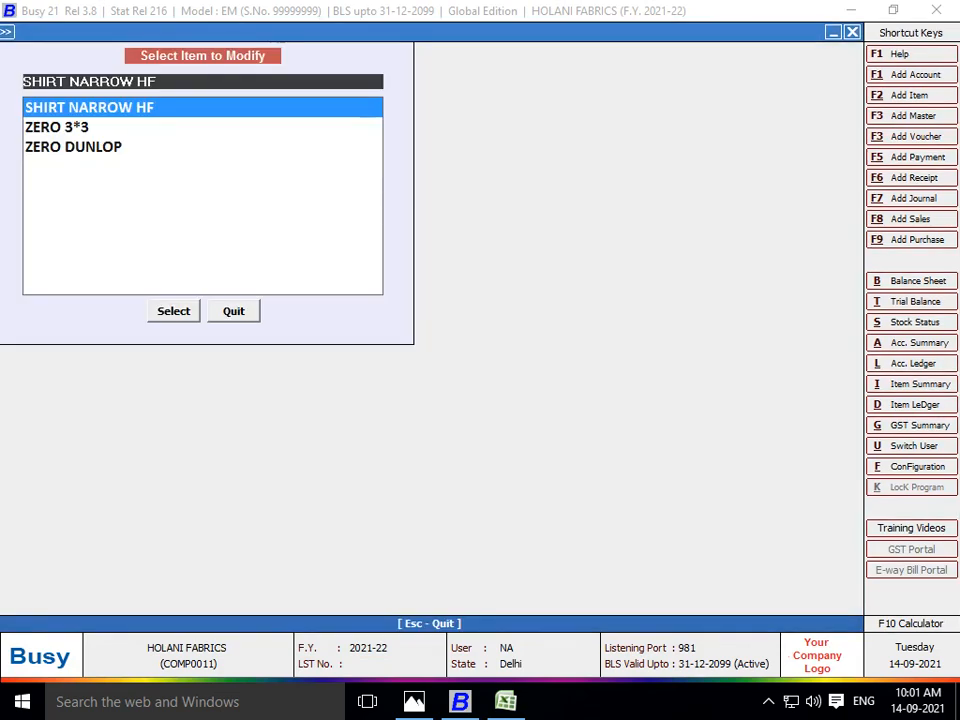
- Set the sale discount of SHIRT NARROW HF to 10 and save its item master
key(Return)
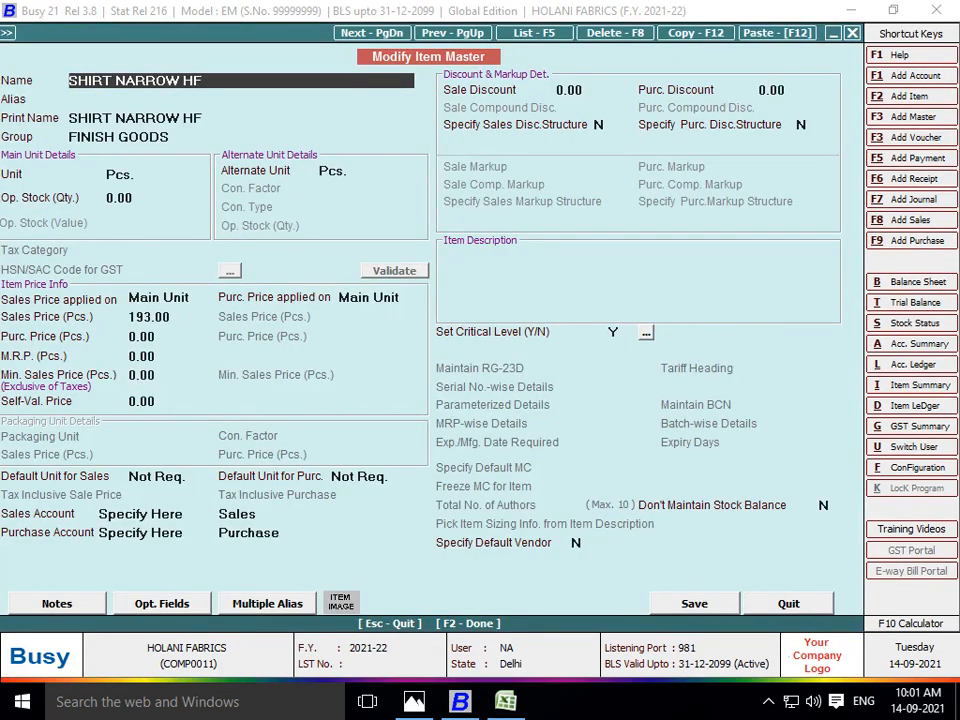
click(565, 89)
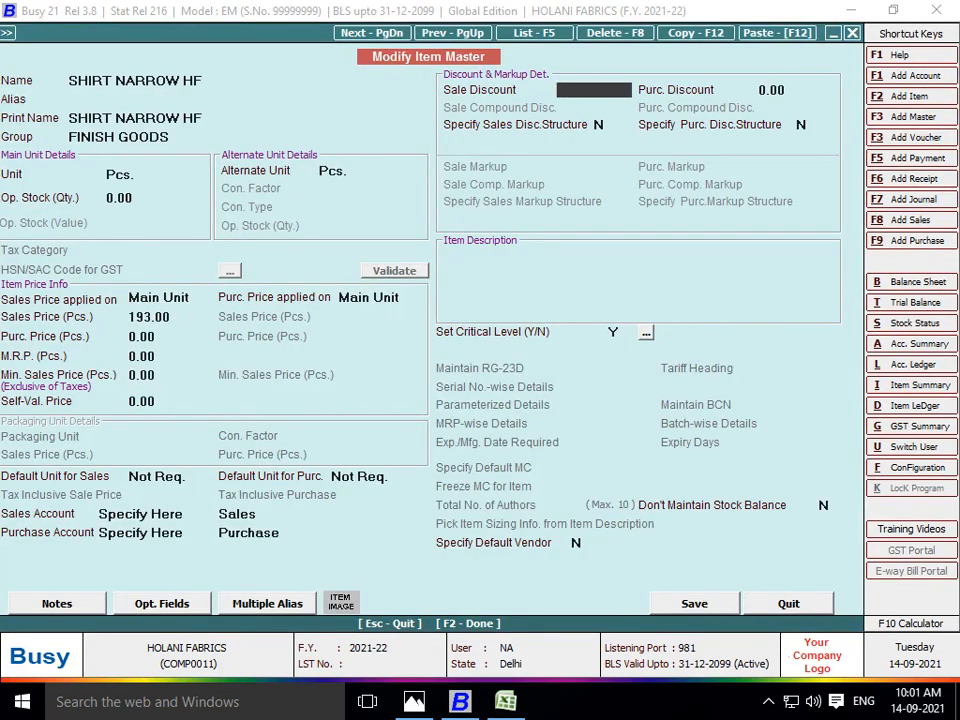
text(10)
key(Return)
key(Return)
key(Return)
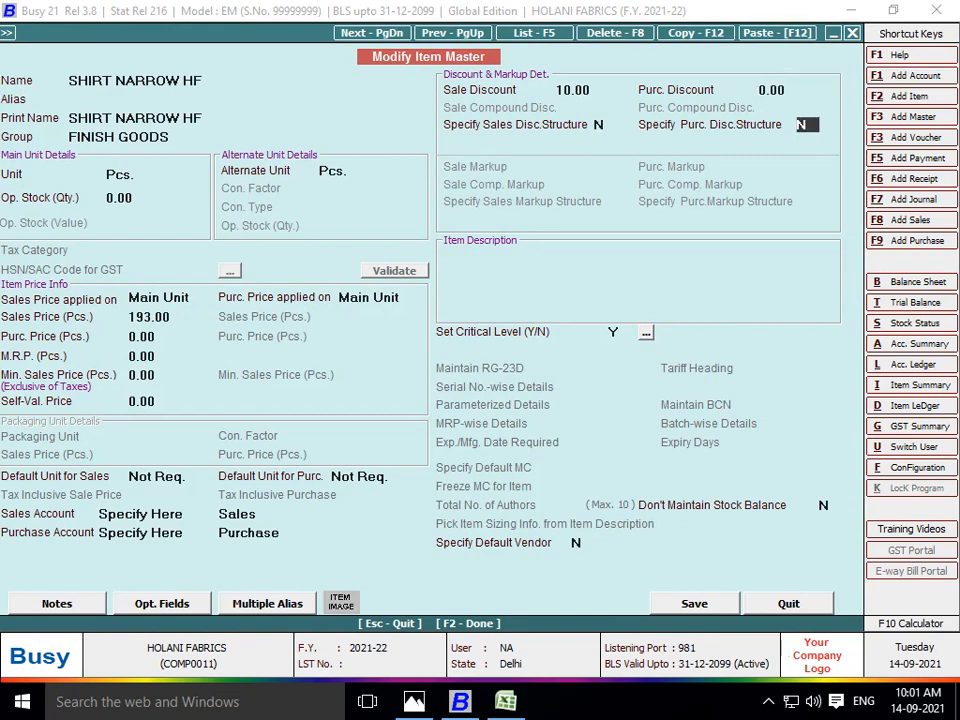
key(F2)
key(Return)
- Open the SHIRT NARROW FS item master, set its sale discount to 10 and save it
text(FS)
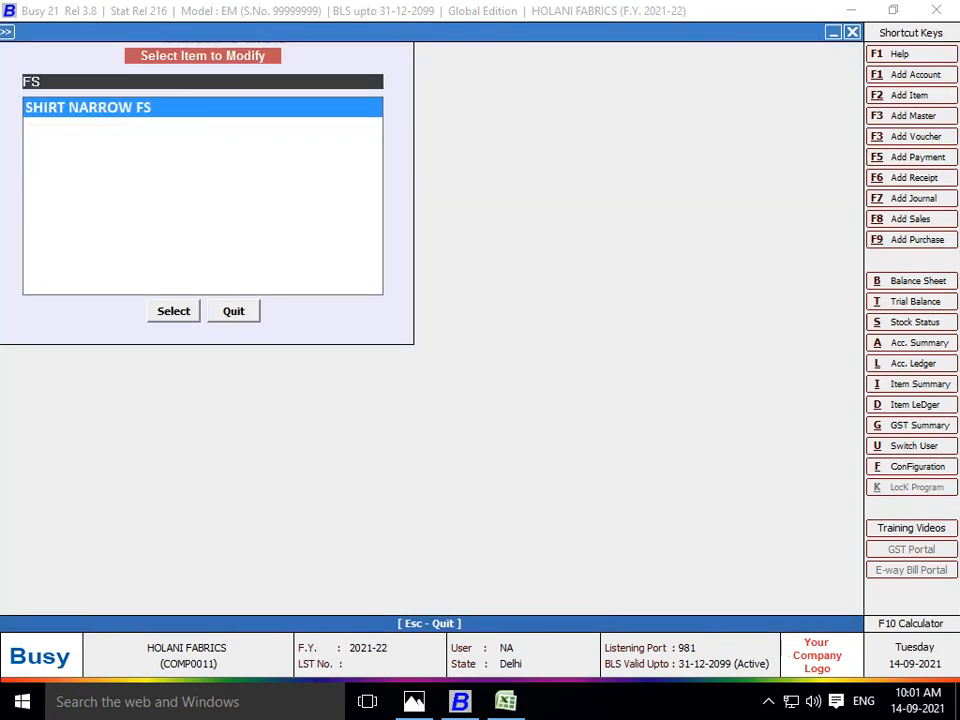
key(Return)
click(568, 89)
key(BackSpace)
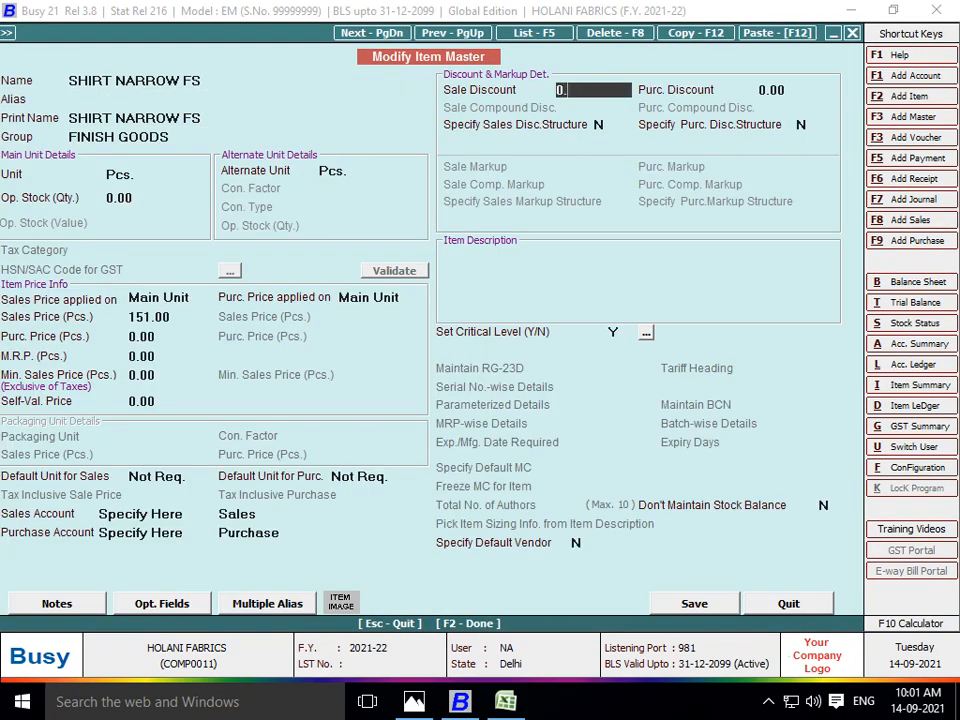
text(10)
key(Return)
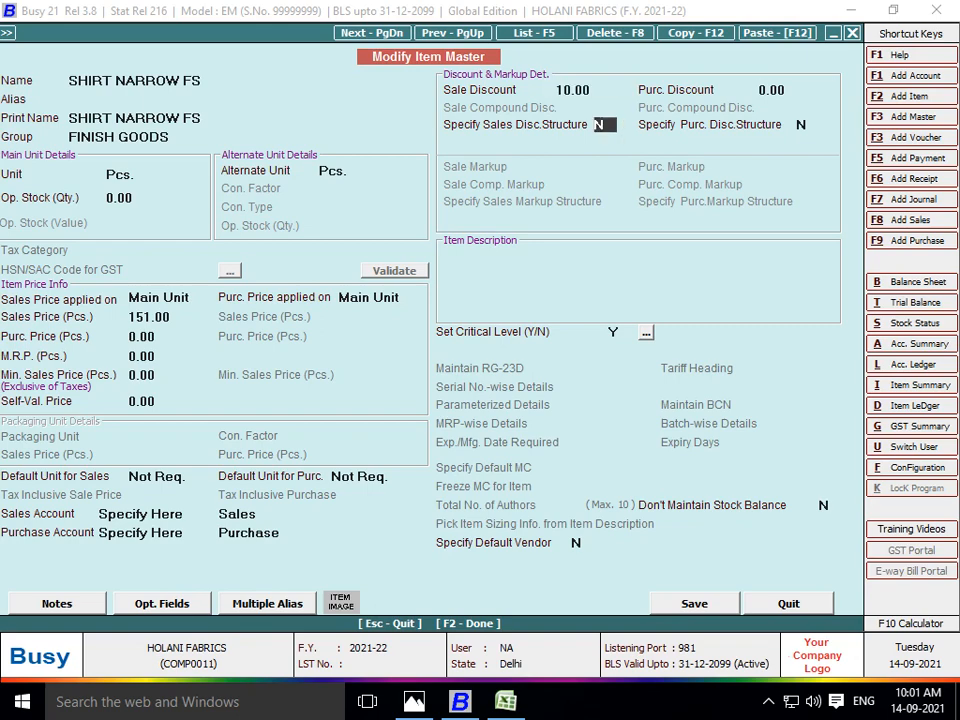
key(F2)
key(Return)
- Leave item modification and start a new sales voucher in the Main series
key(Escape)
key(Left)
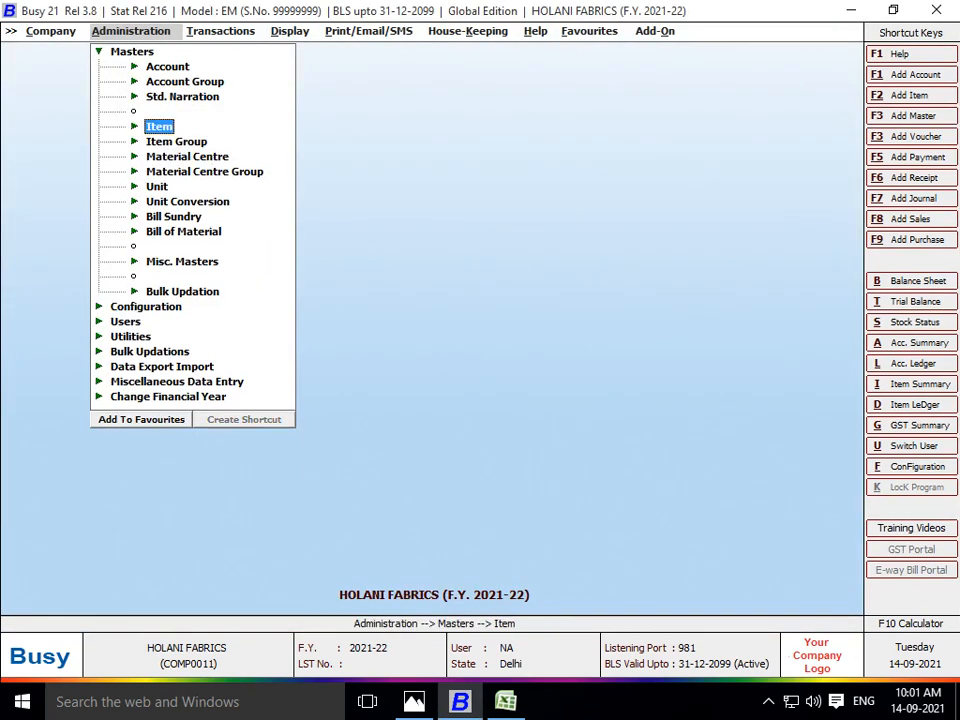
key(Right)
key(Down)
key(Down)
key(Return)
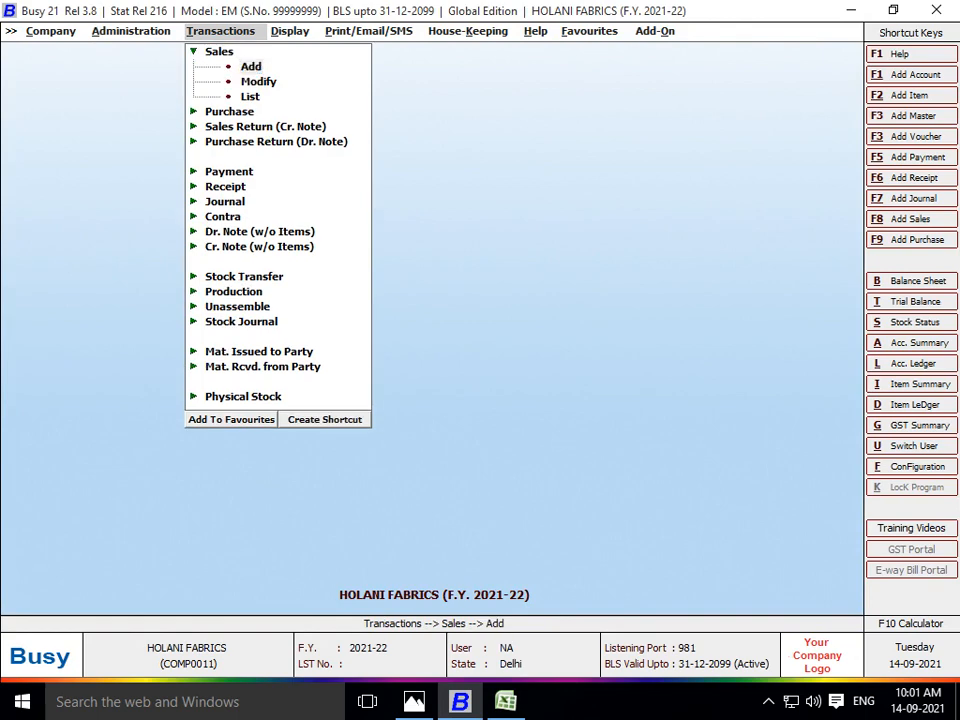
key(Return)
key(Return)
- Check the invoice date on the sample invoice in Photos and date the Busy sales voucher 24-04-2021
key(alt+Tab)
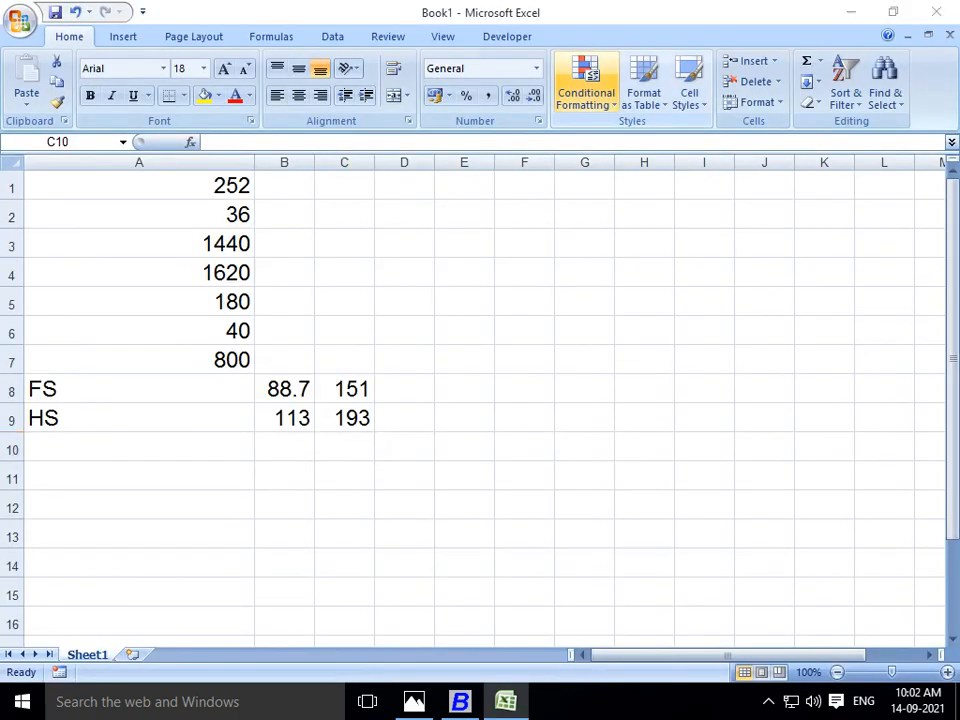
key(alt+Tab)
key(alt+Tab)
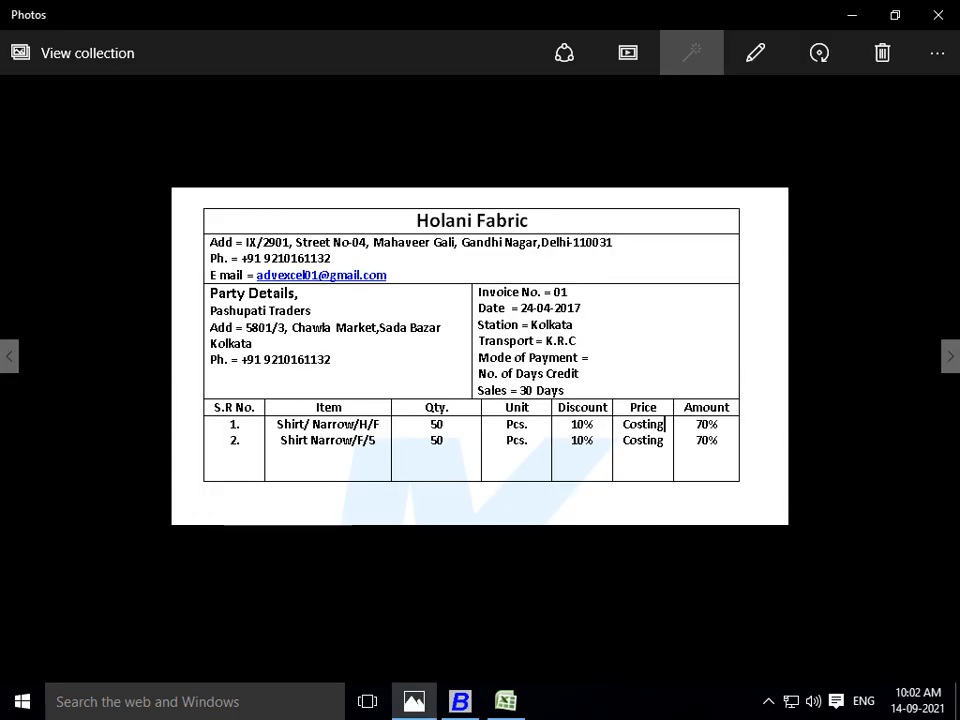
key(alt+Tab)
key(alt+Tab)
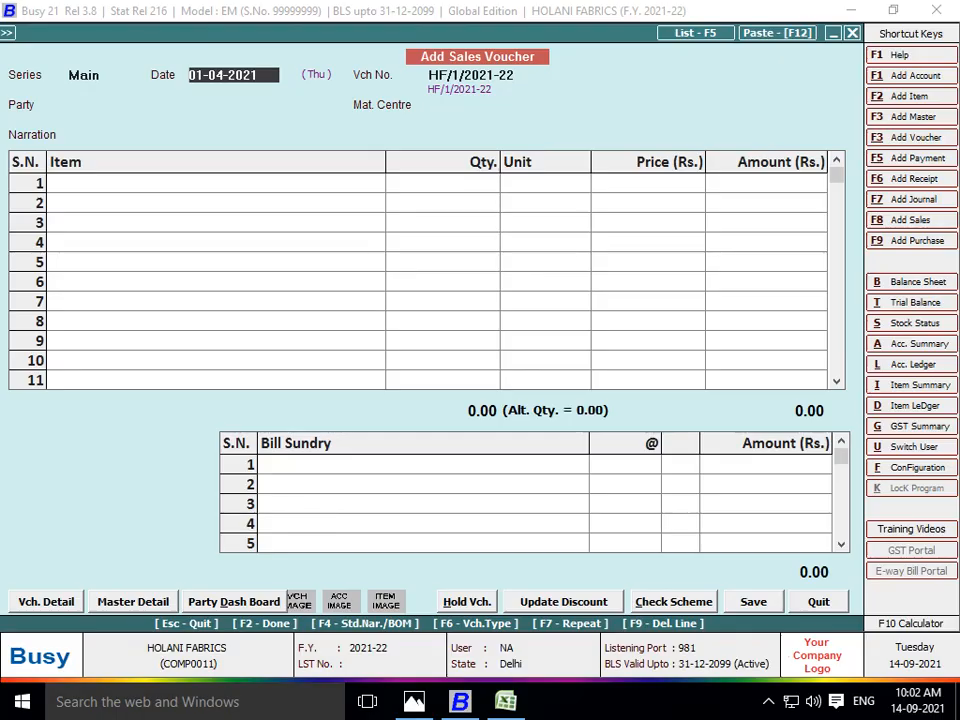
text(24-04)
key(Return)
- Check the party on the sample invoice in Photos, and start a new account master named PASHUPATI TRADERS in Busy
key(alt+Tab)
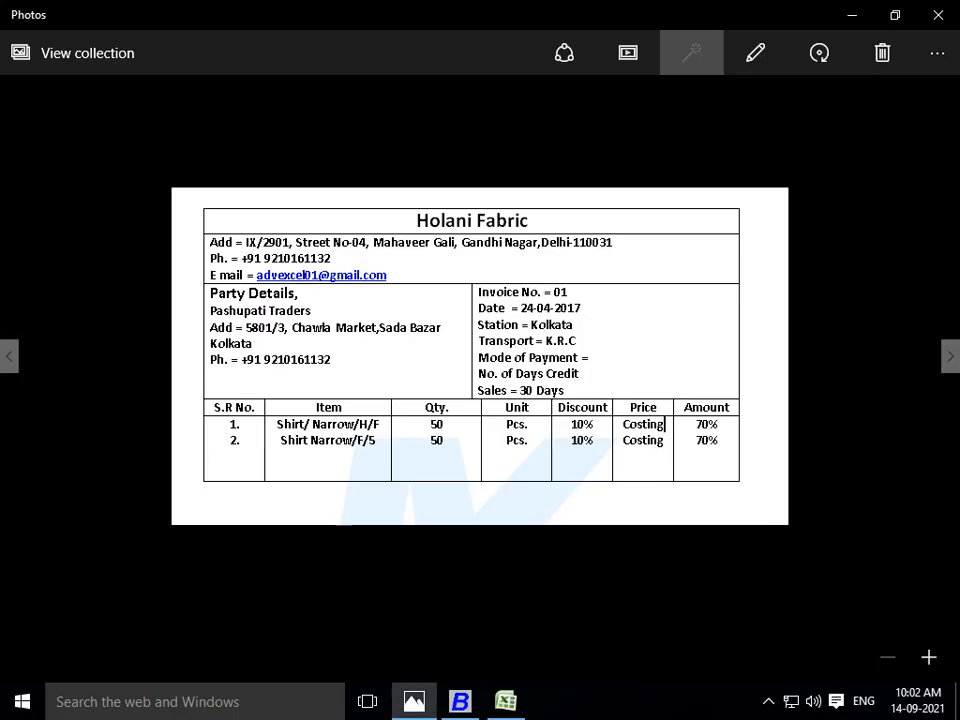
key(alt+Tab)
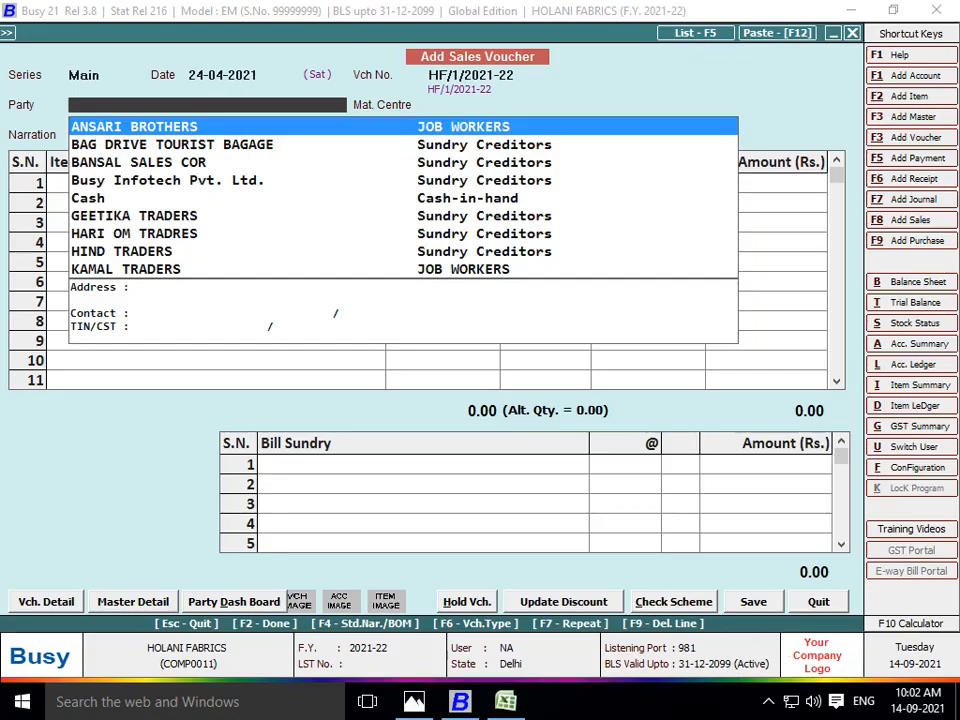
key(F3)
text(PASHU)
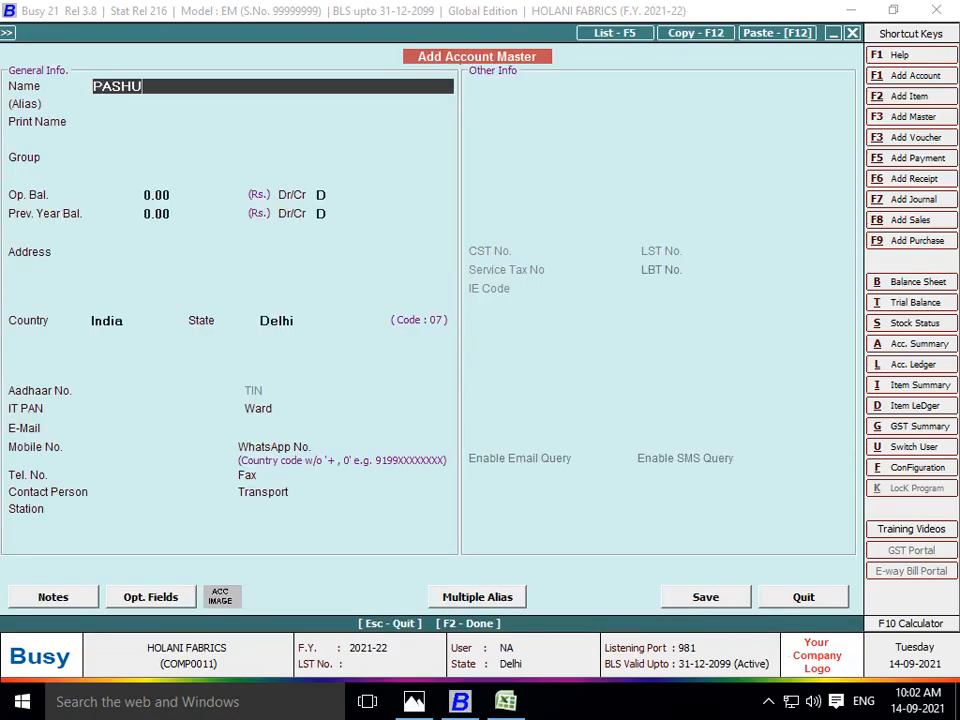
text(PATI TRADERS)
key(Return)
key(Return)
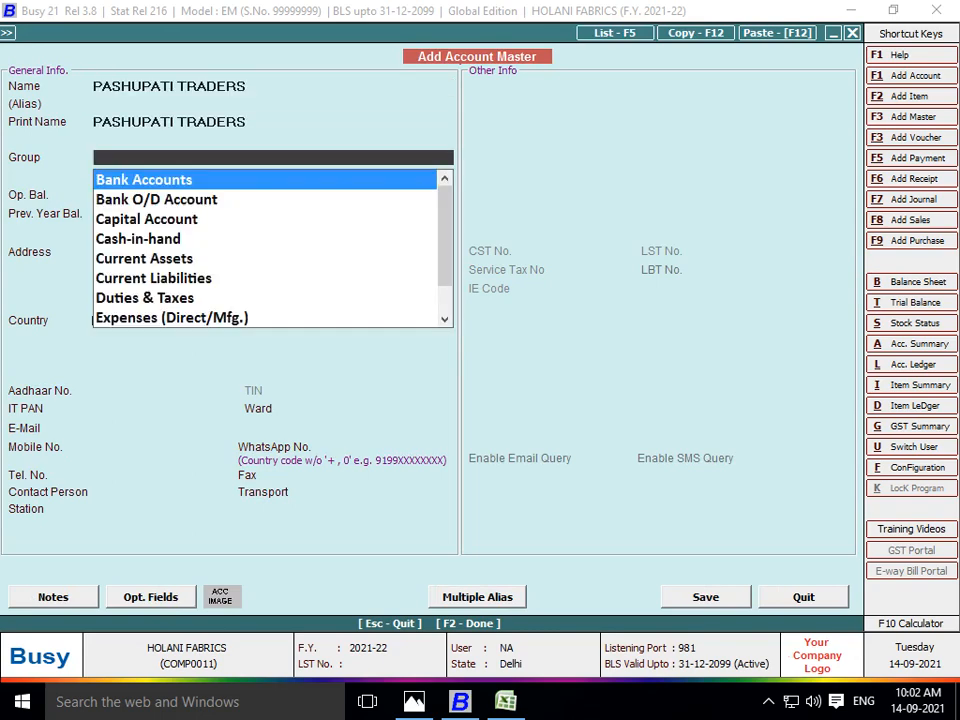
- Assign the new account to the Sundry Debtors group and save it as the voucher's party
text(SUN)
key(Down)
key(Return)
key(Return)
key(Return)
key(Return)
key(Return)
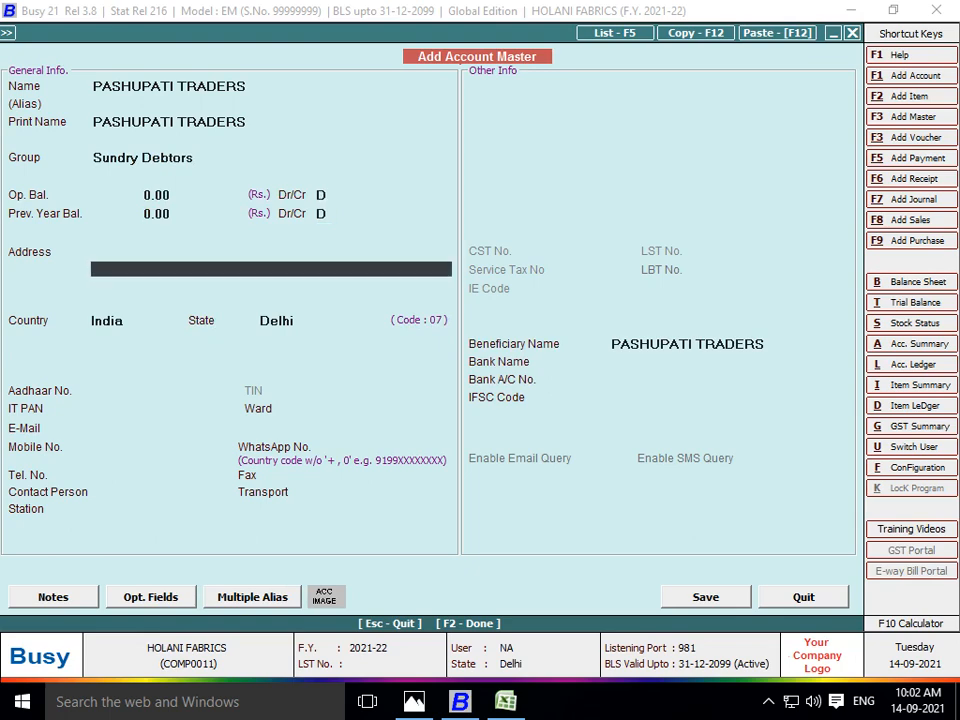
key(F2)
key(Return)
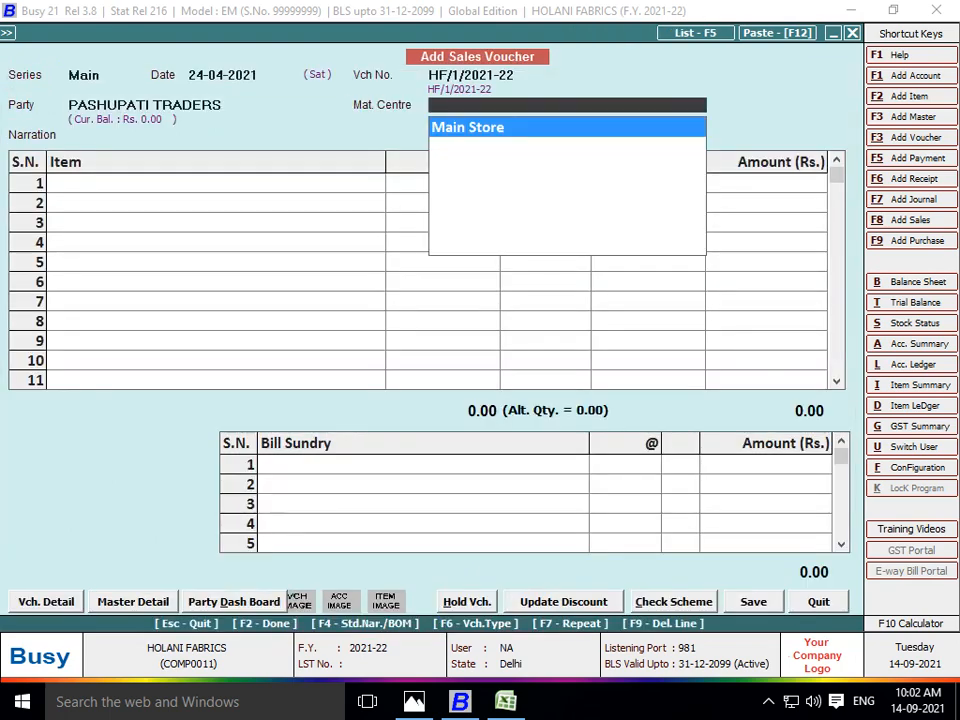
- Select the Main Store material centre and add 50 Pcs. of SHIRT NARROW FS at 151 with 10% discount
key(Return)
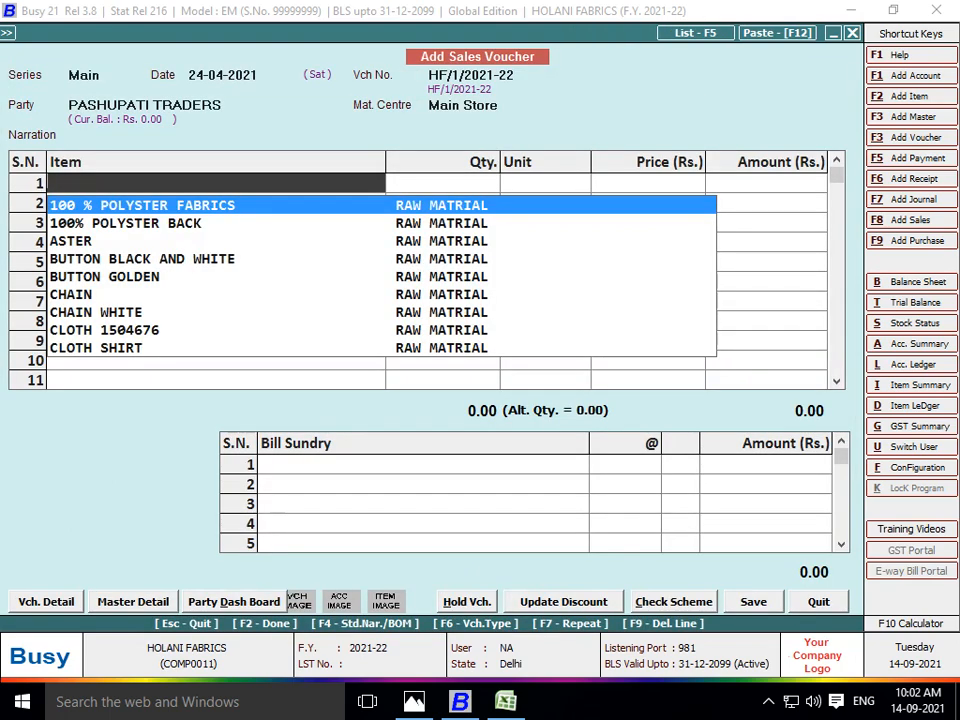
text(sh)
key(Return)
key(alt+Tab)
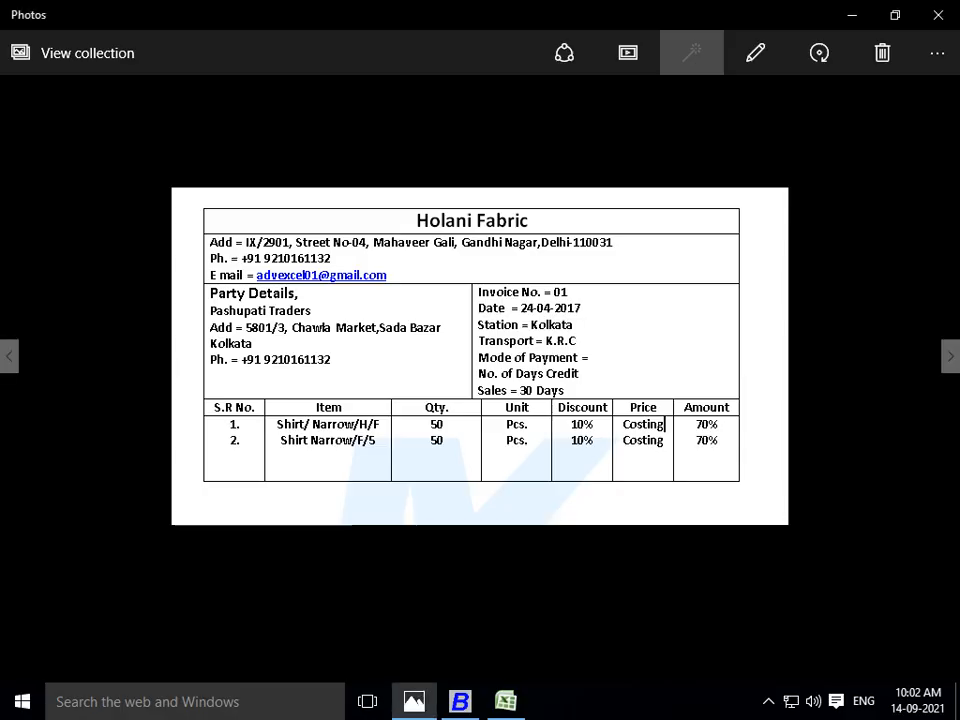
key(alt+Tab)
text(50)
key(Return)
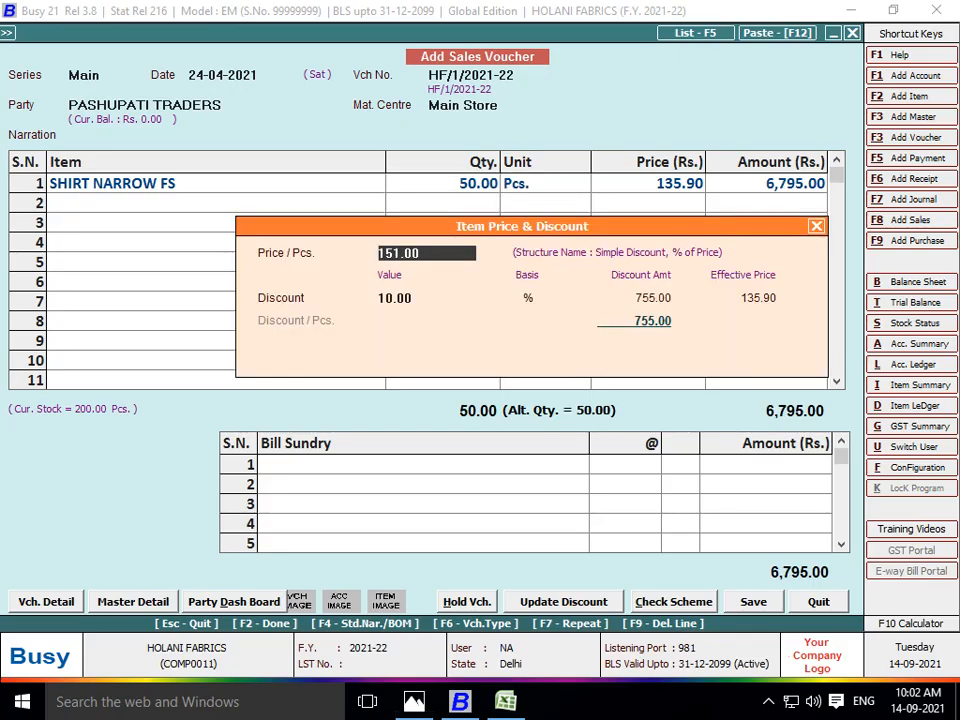
key(Return)
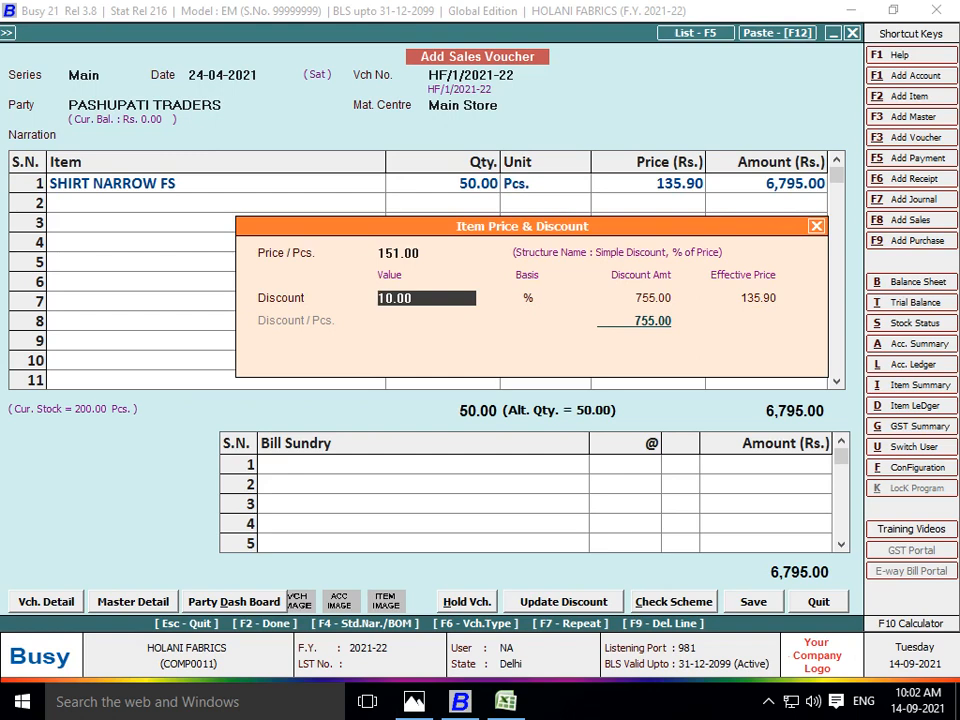
key(Return)
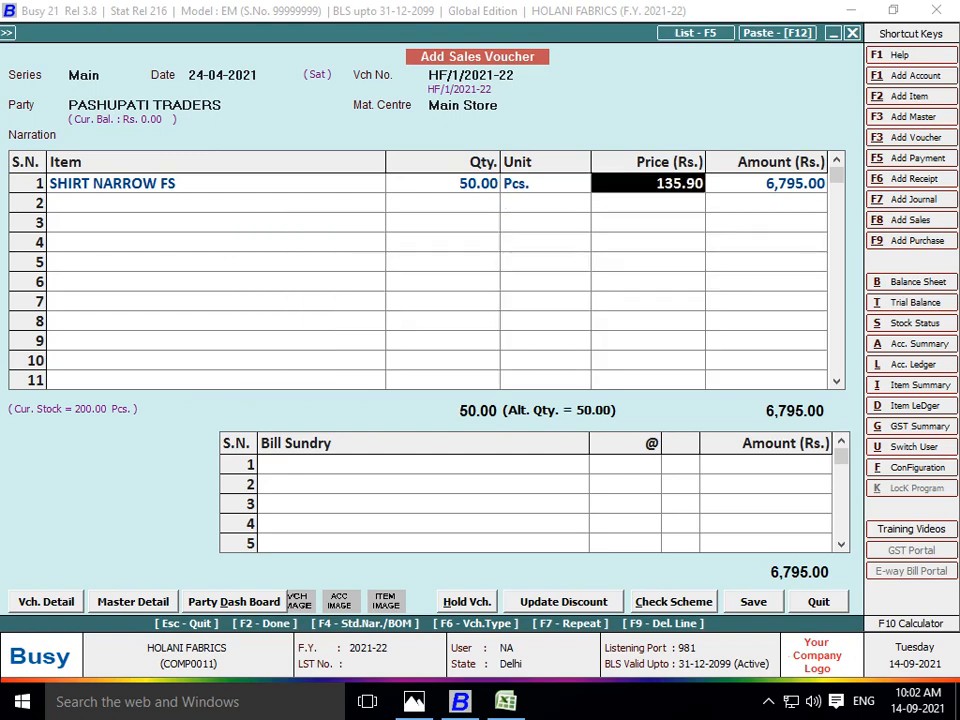
key(Return)
key(Return)
- Add 50 Pcs. of SHIRT NARROW HF to the second row at 193 with 10% discount
text(shir)
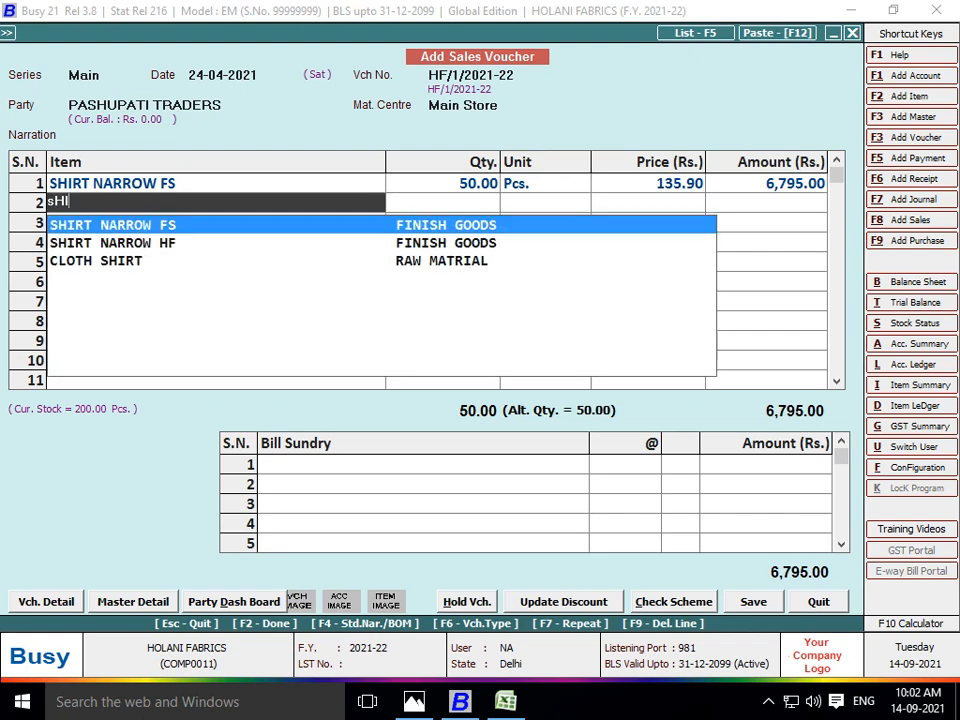
key(Down)
key(Return)
text(50)
key(Return)
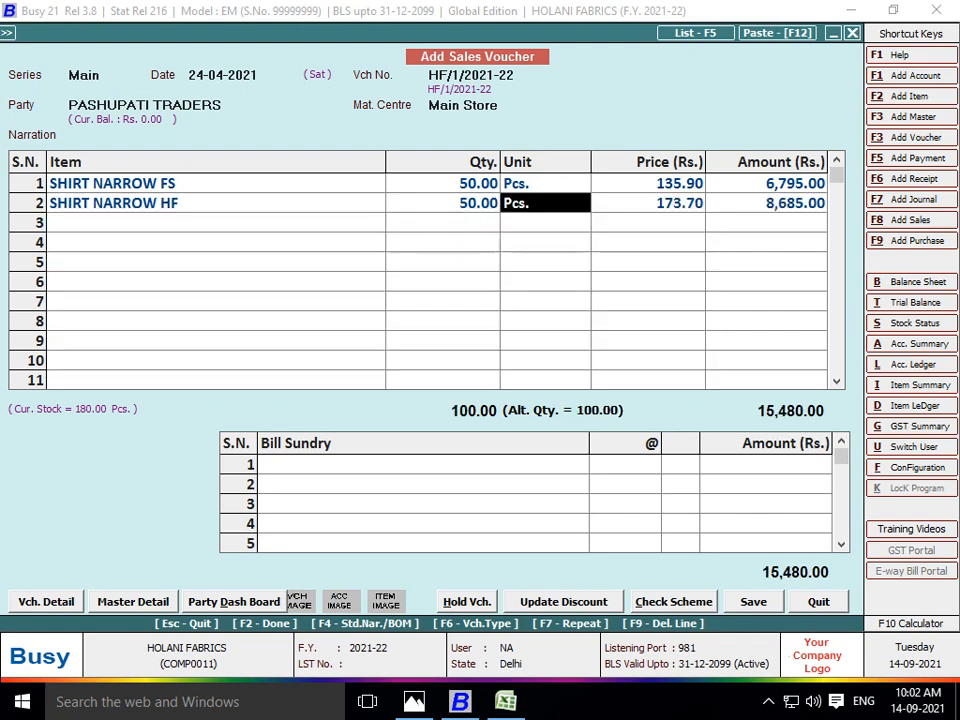
key(Return)
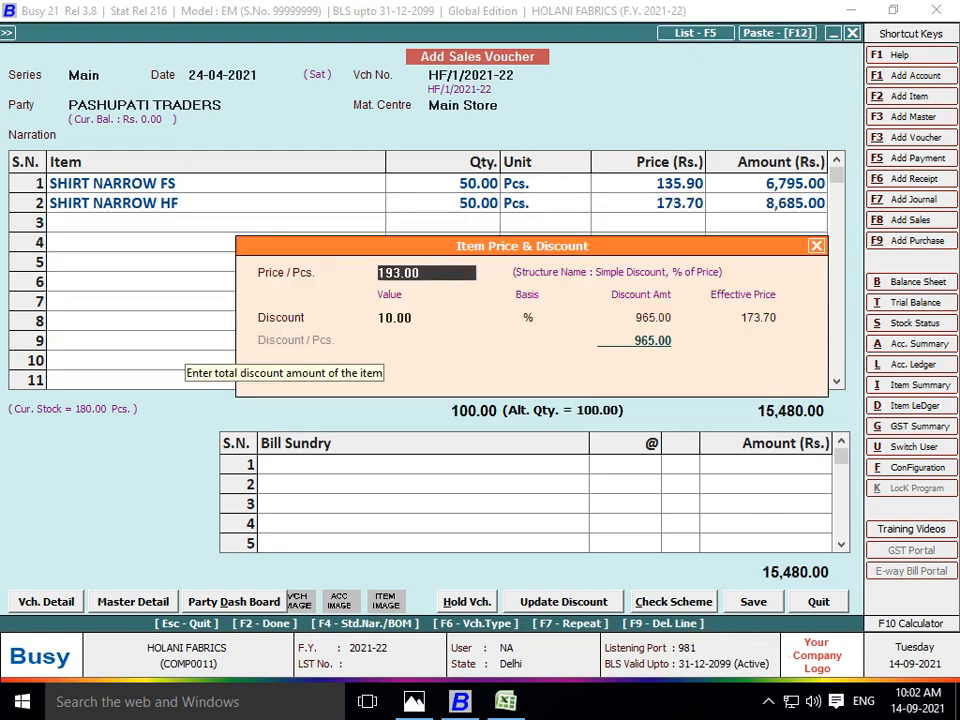
key(Return)
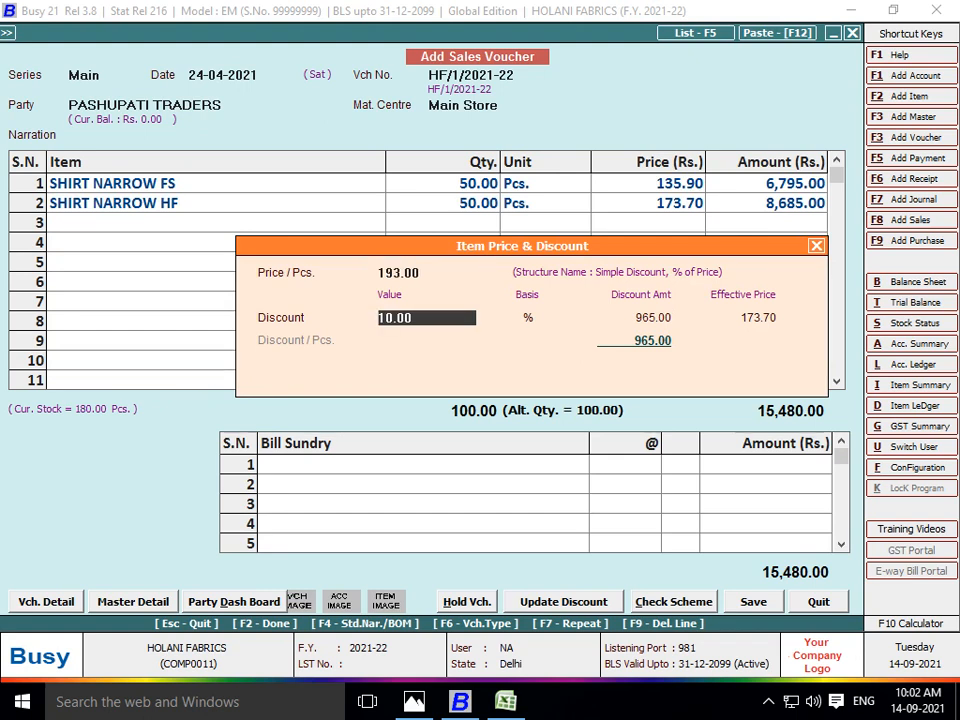
key(Return)
key(Return)
key(Return)
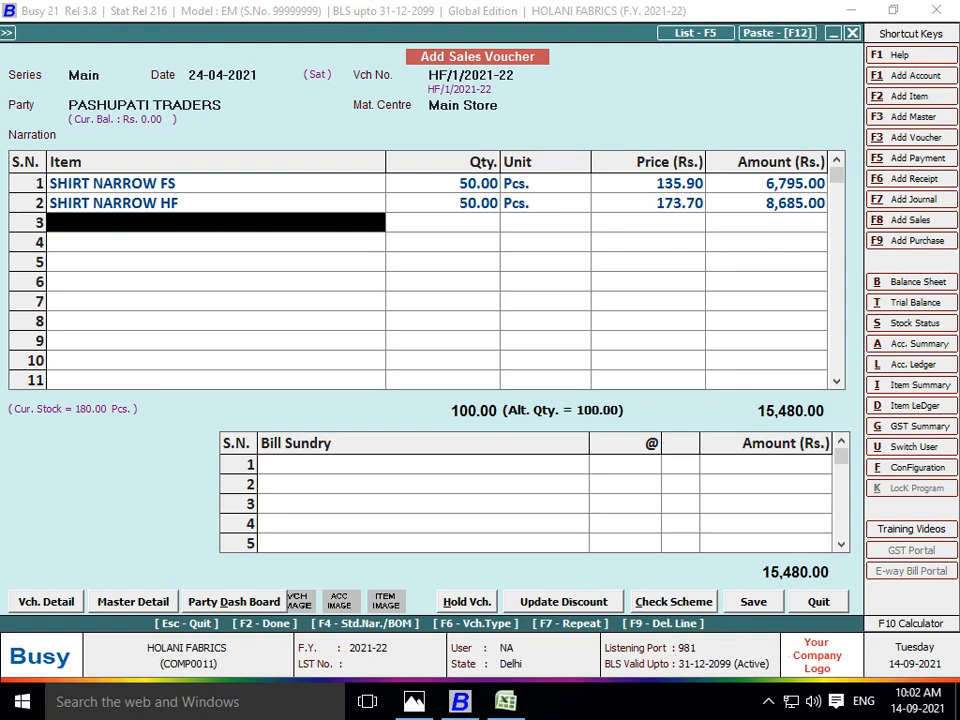
- Finish the item list, leave the transport details blank and save the sales voucher
key(Return)
key(Return)
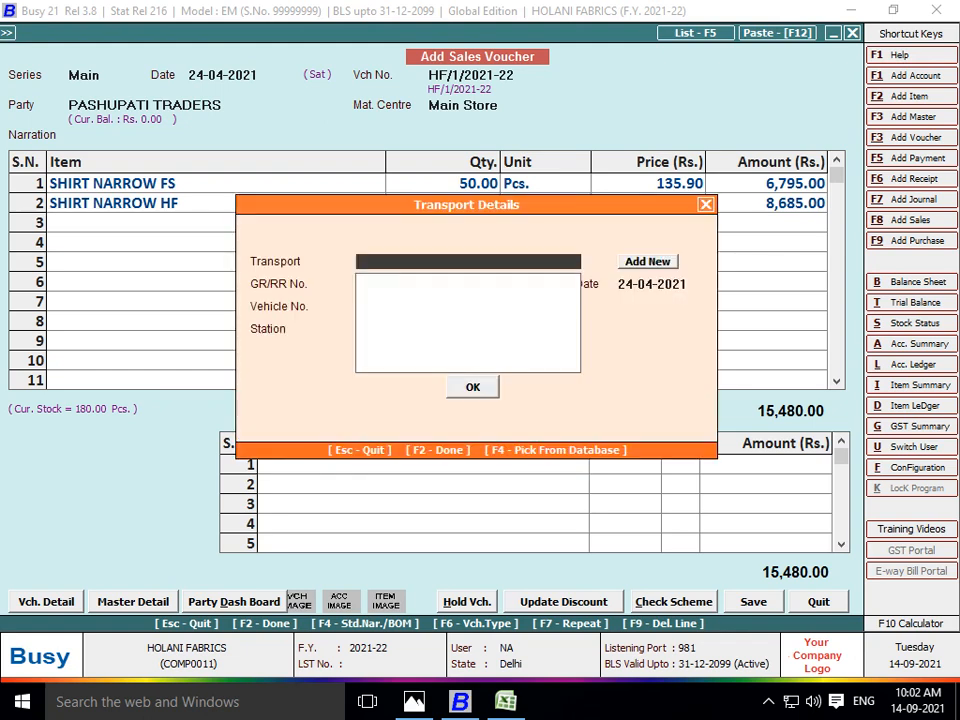
key(F2)
key(Return)
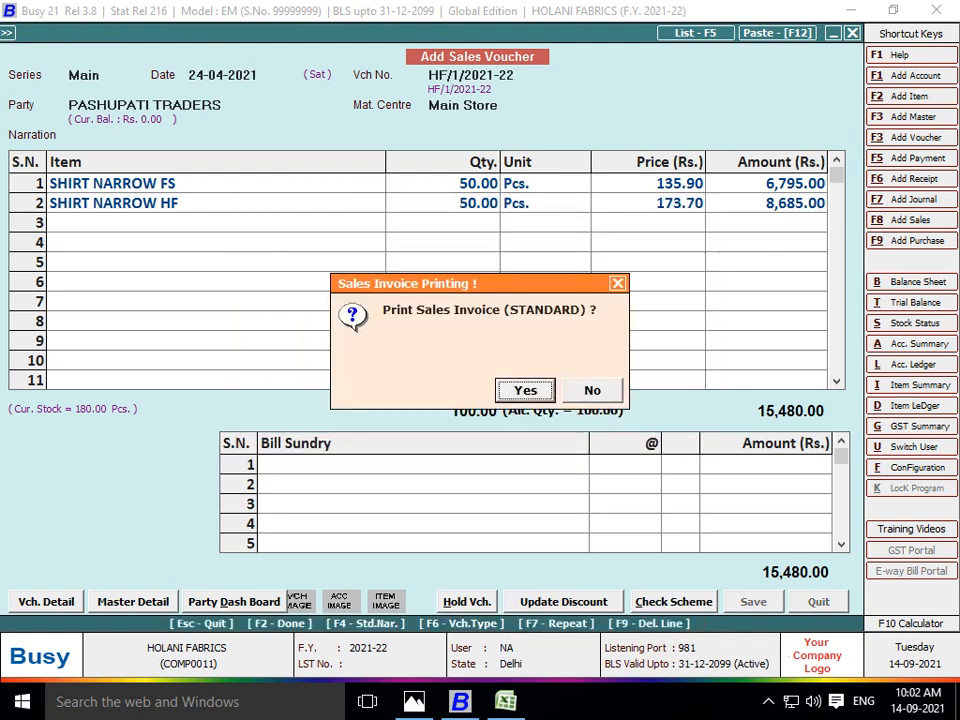
- Request a preview of one copy of the sales invoice in the STANDARD format
key(Return)
key(Return)
key(Return)
key(Return)
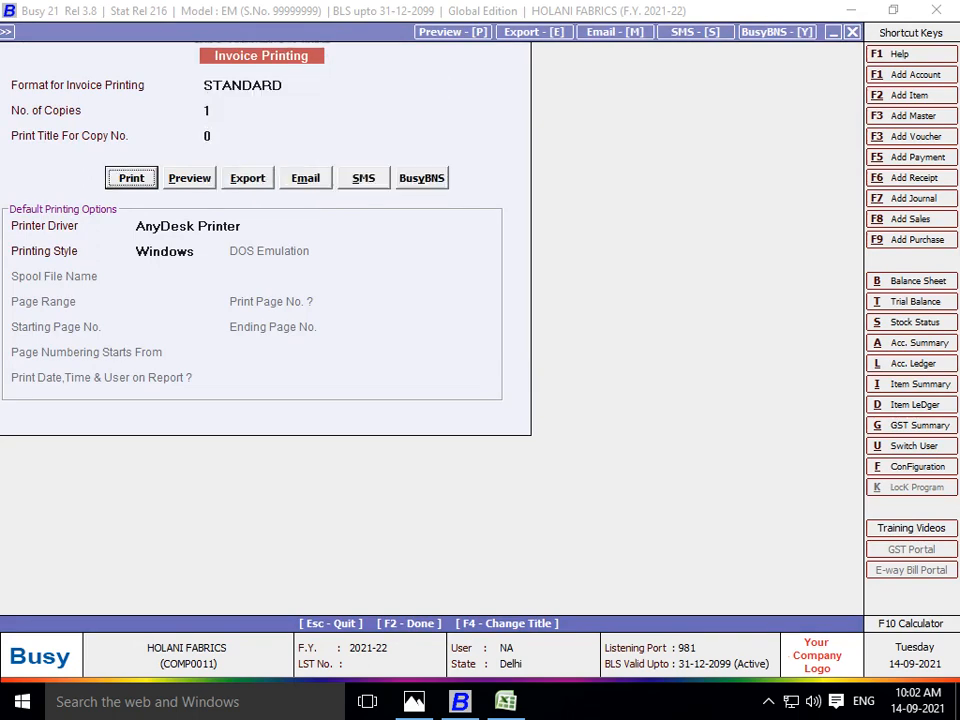
key(Right)
key(Return)
key(Return)
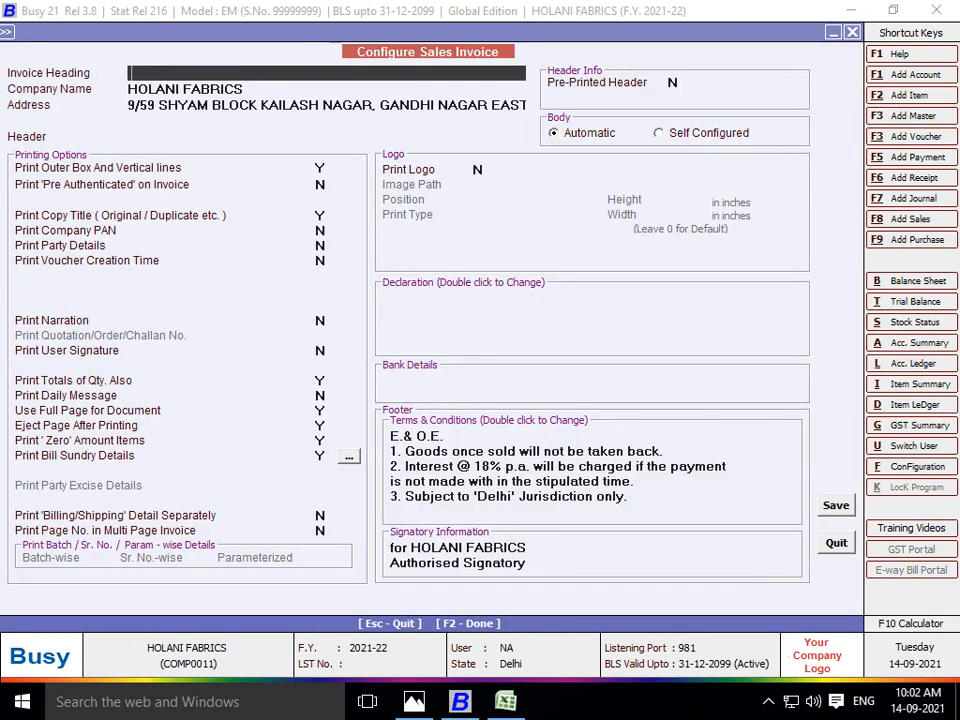
- Save the sales invoice configuration with a blank invoice heading and review the invoice in the print preview
key(Delete)
key(Return)
key(F2)
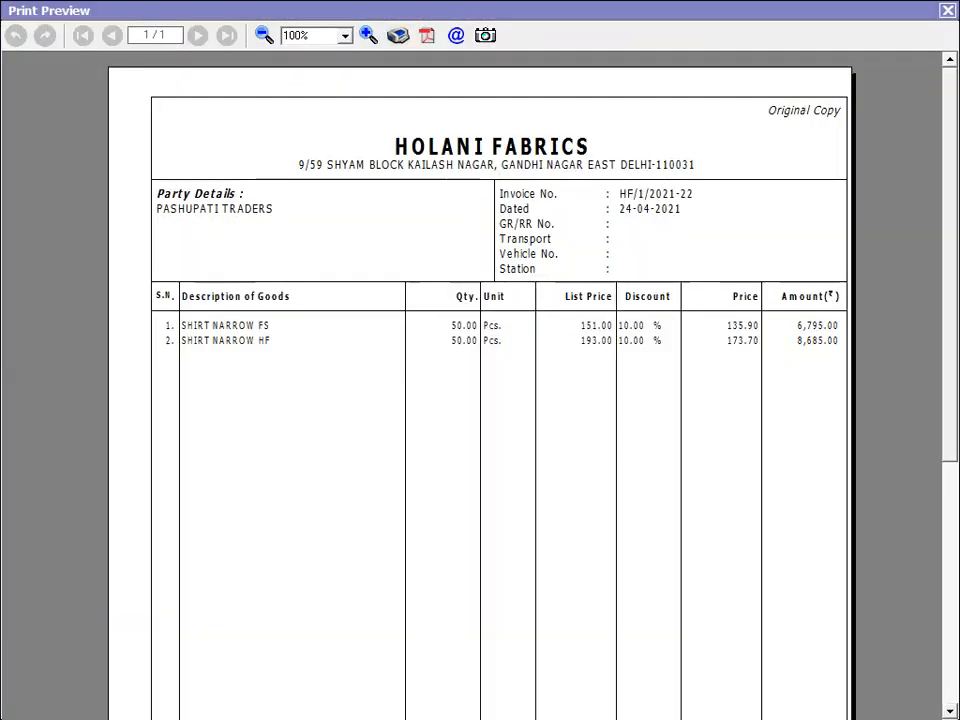
scroll(480, 400, down, 10)
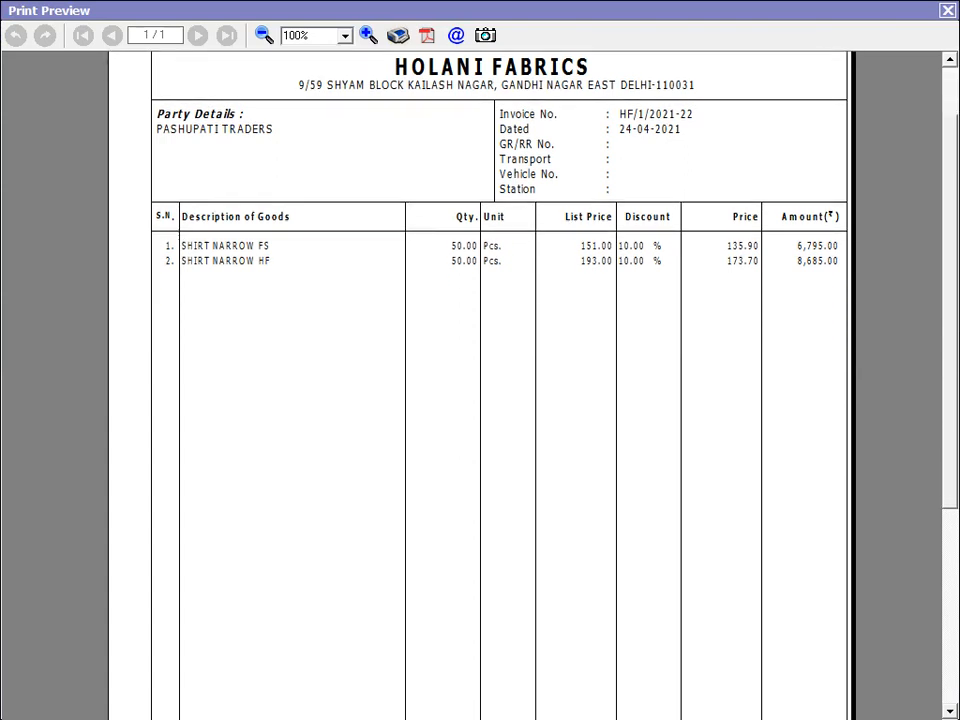
scroll(480, 400, up, 10)
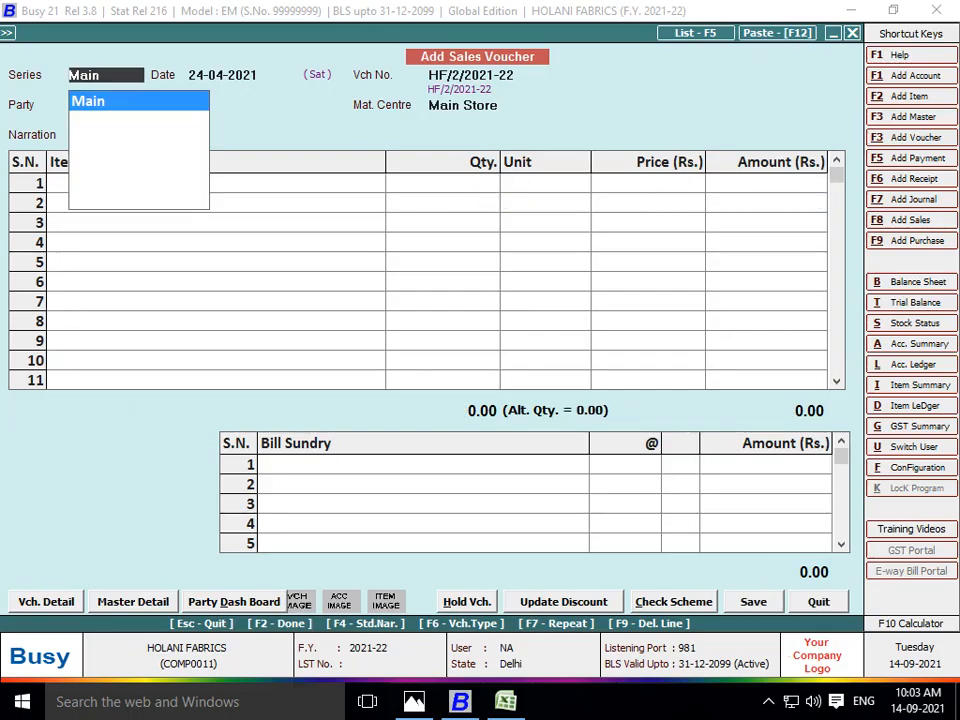
- Switch to Photos and bring up the next sample invoice image, the one for Paras India Private Limited
key(alt+Tab)
key(Right)
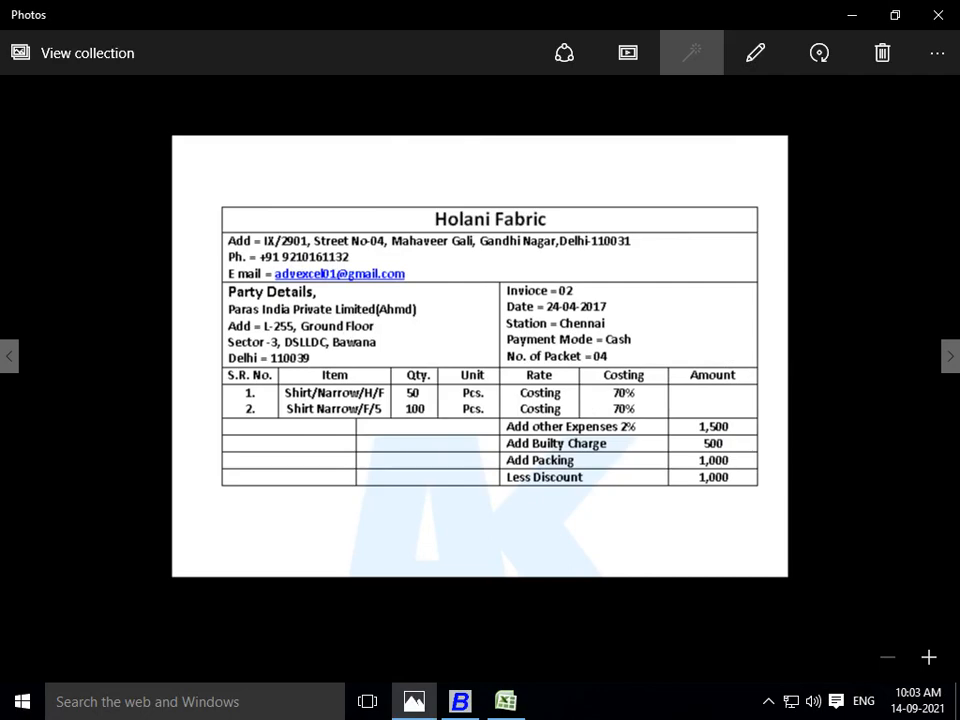
- Look through the Cash Book and Bank Book sample images that follow the sales invoice, returning to the Cash Book
key(Right)
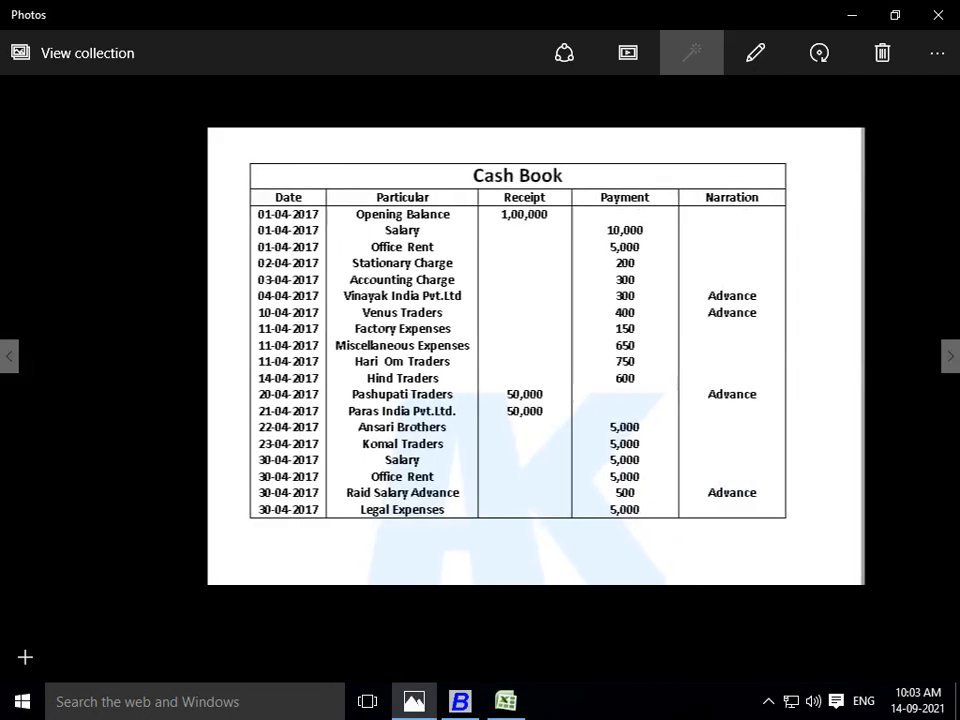
key(Left)
key(Right)
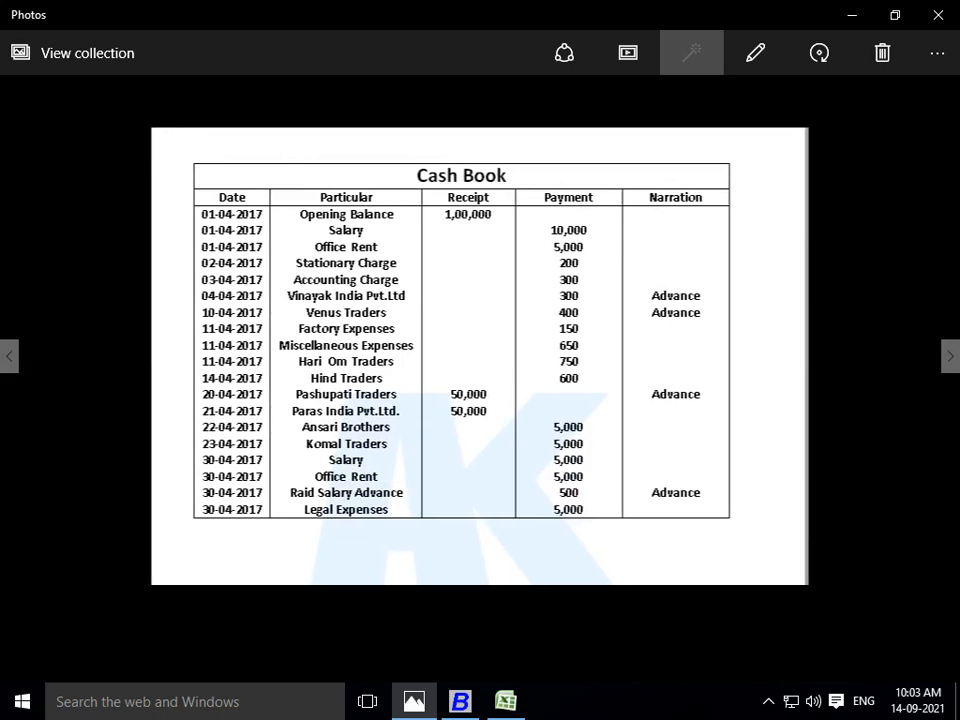
key(Right)
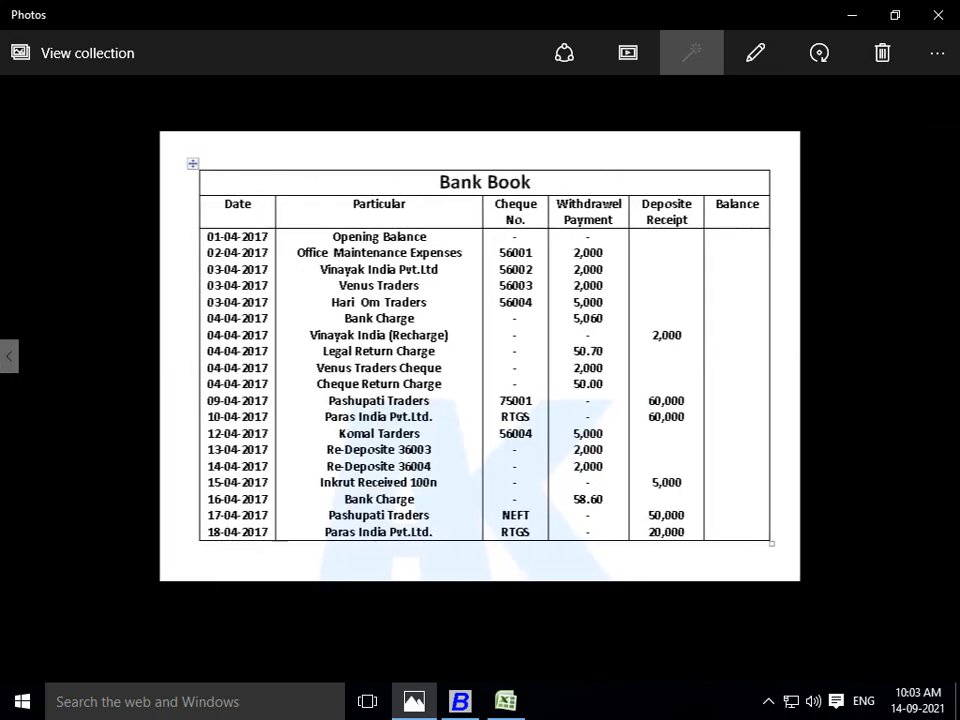
key(Left)
key(Right)
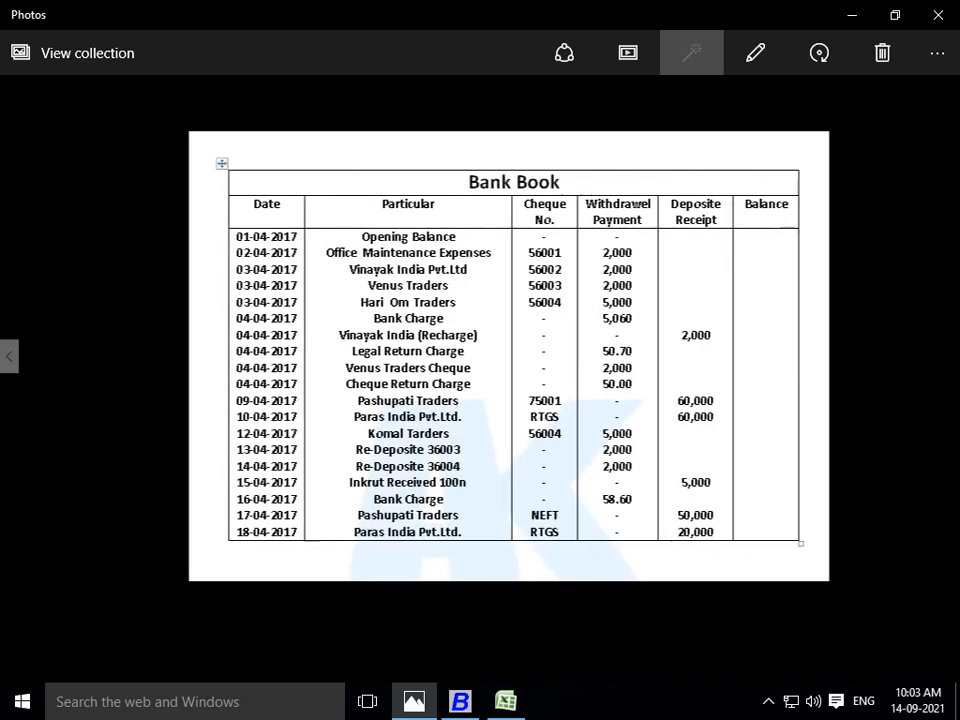
key(Left)
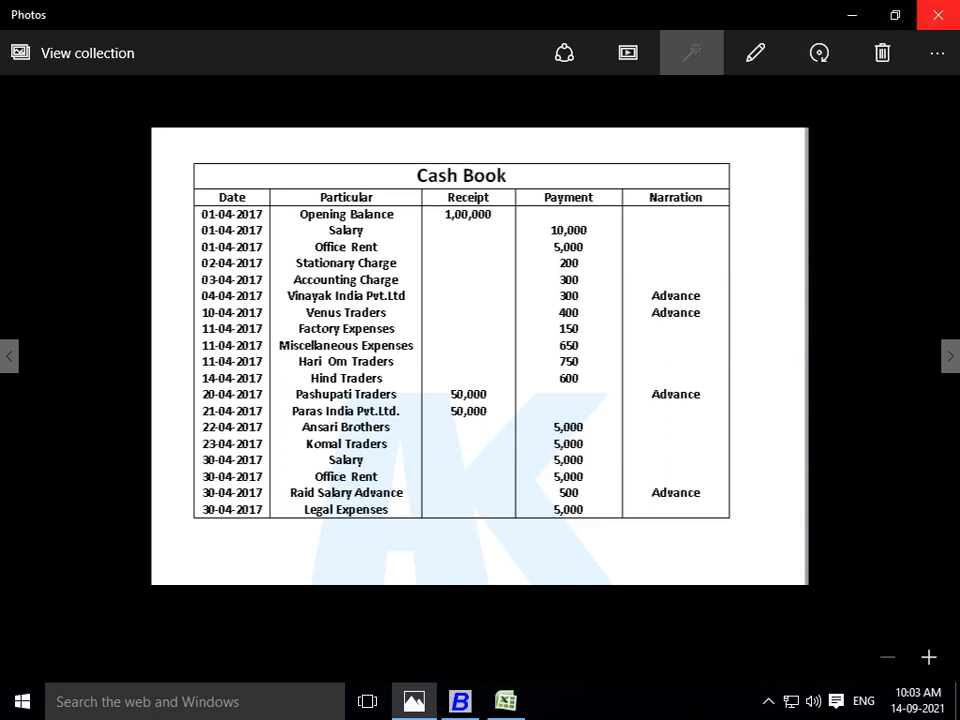
click(768, 700)
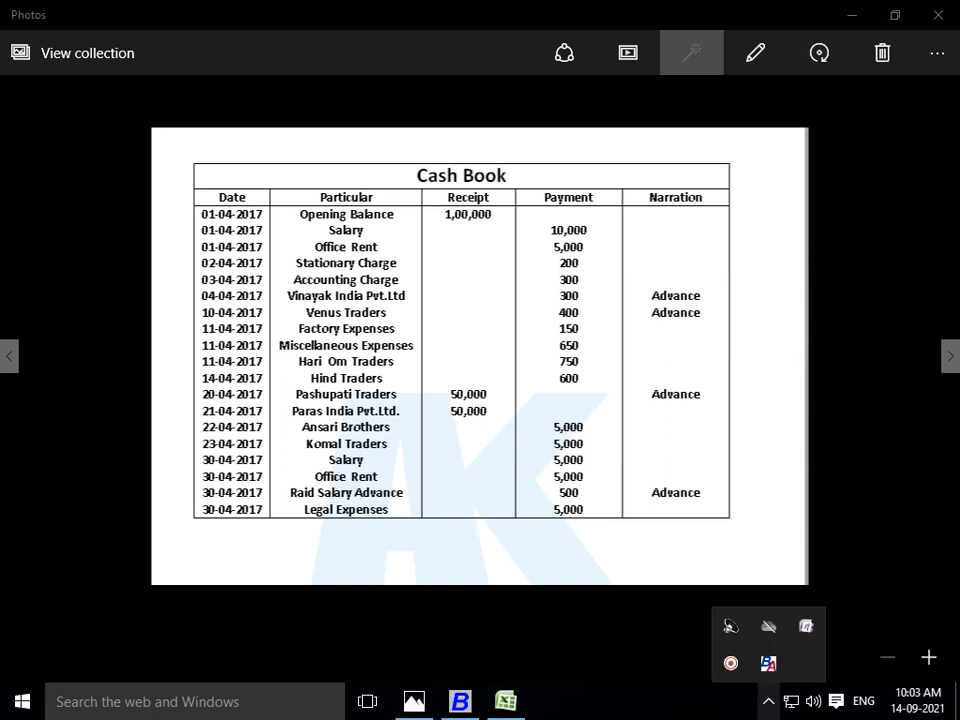
click(767, 662)
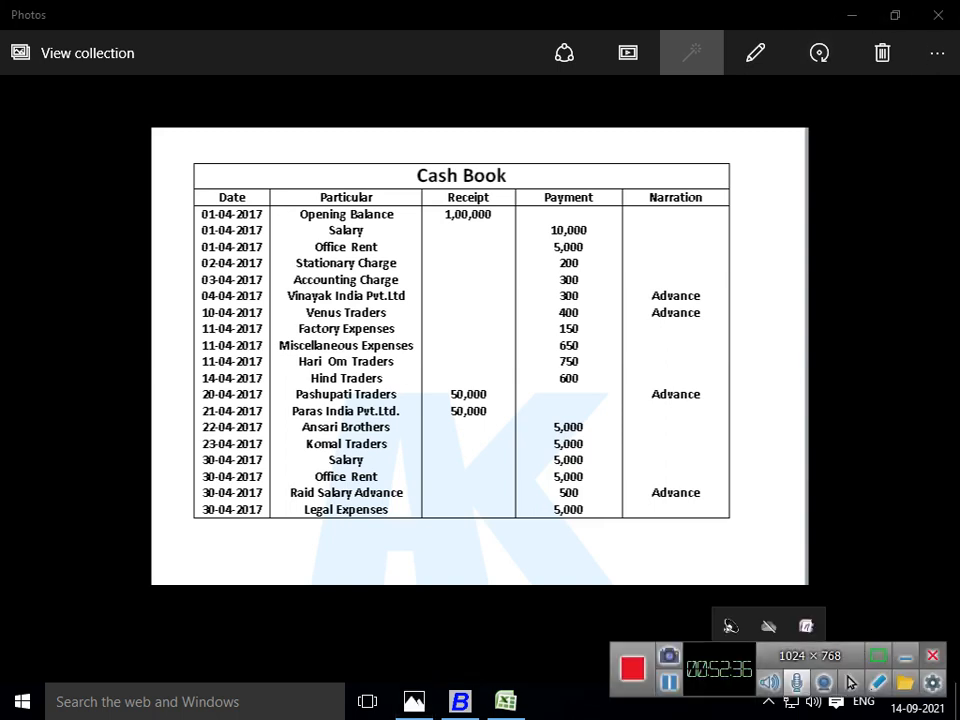